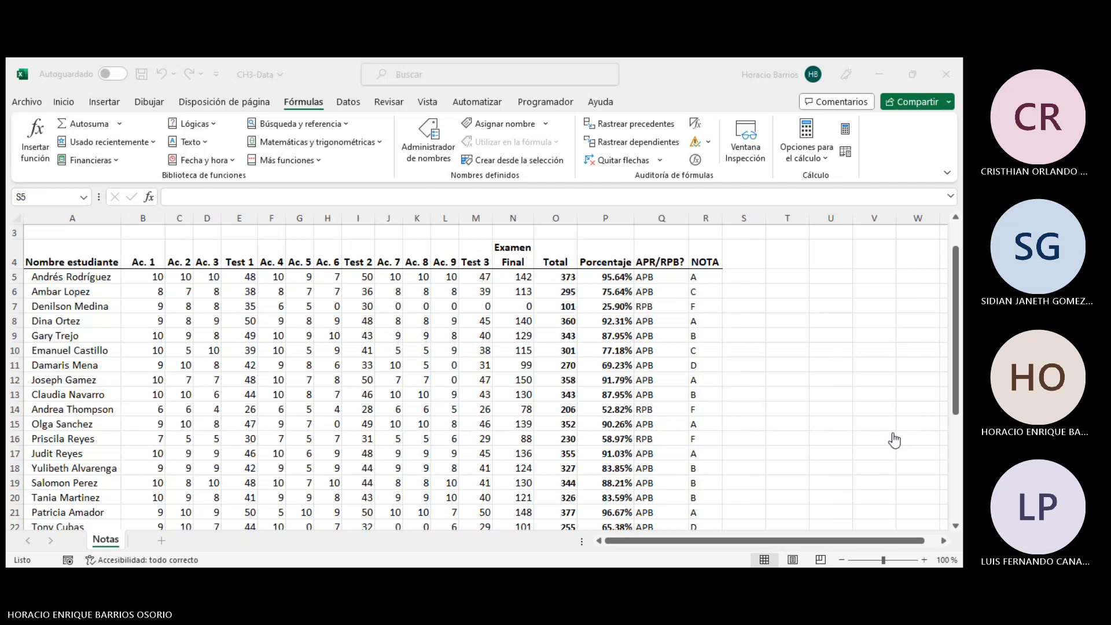
left_click(546, 60)
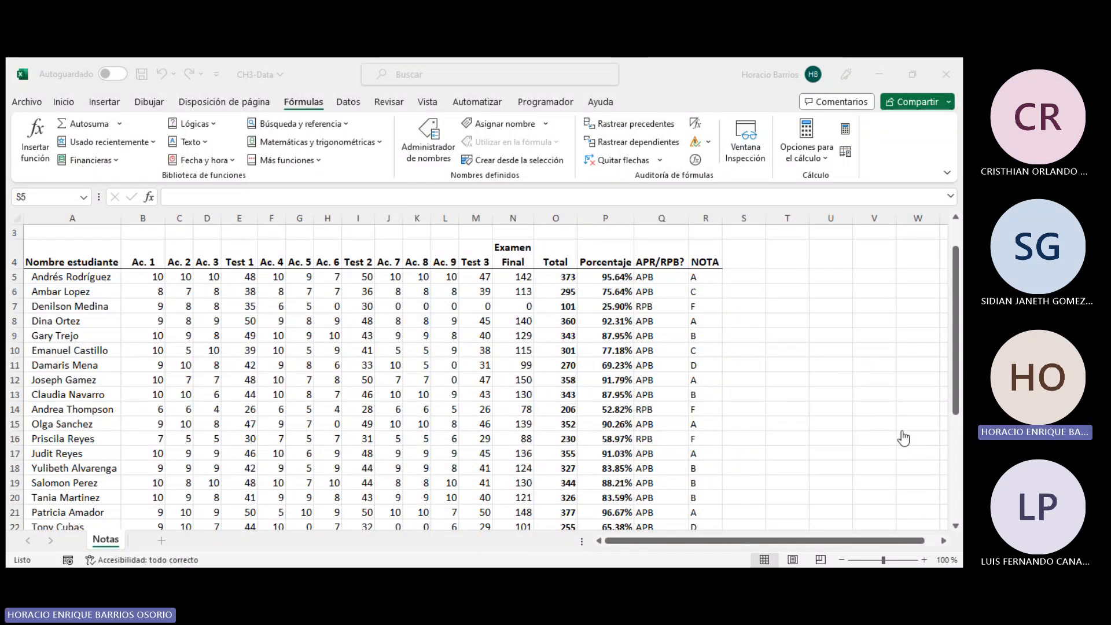
left_click(744, 277)
scroll(681, 279, "down", 3)
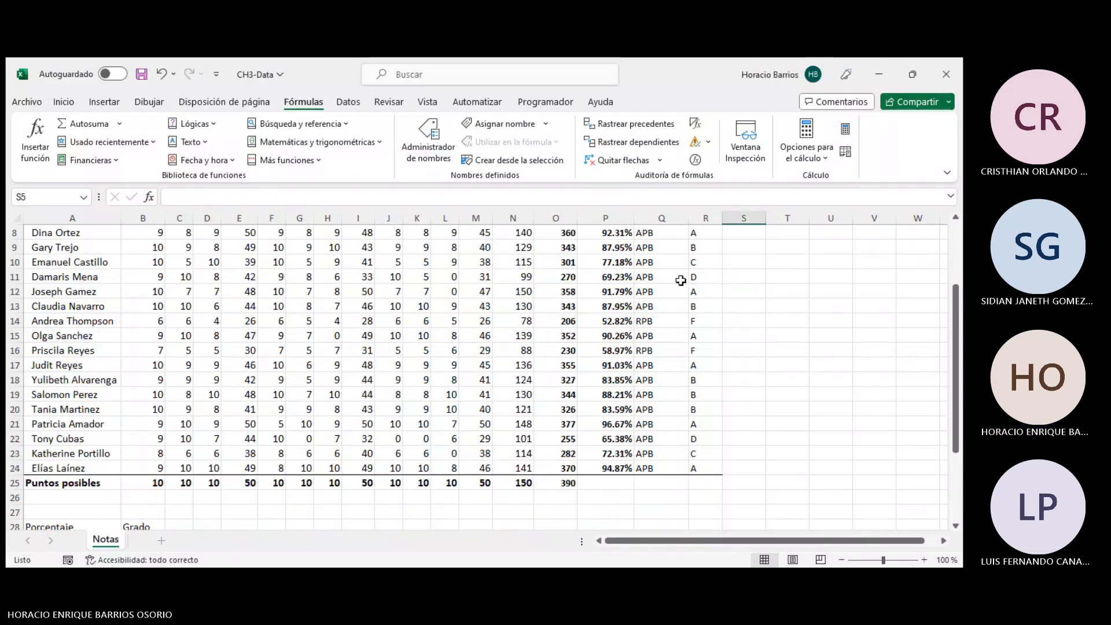
scroll(681, 280, "up", 3)
- Examine the APR/RPB formula in Q5 and the BUSCARV formula in R5, highlighting the function name in the formula bar
left_click(681, 276)
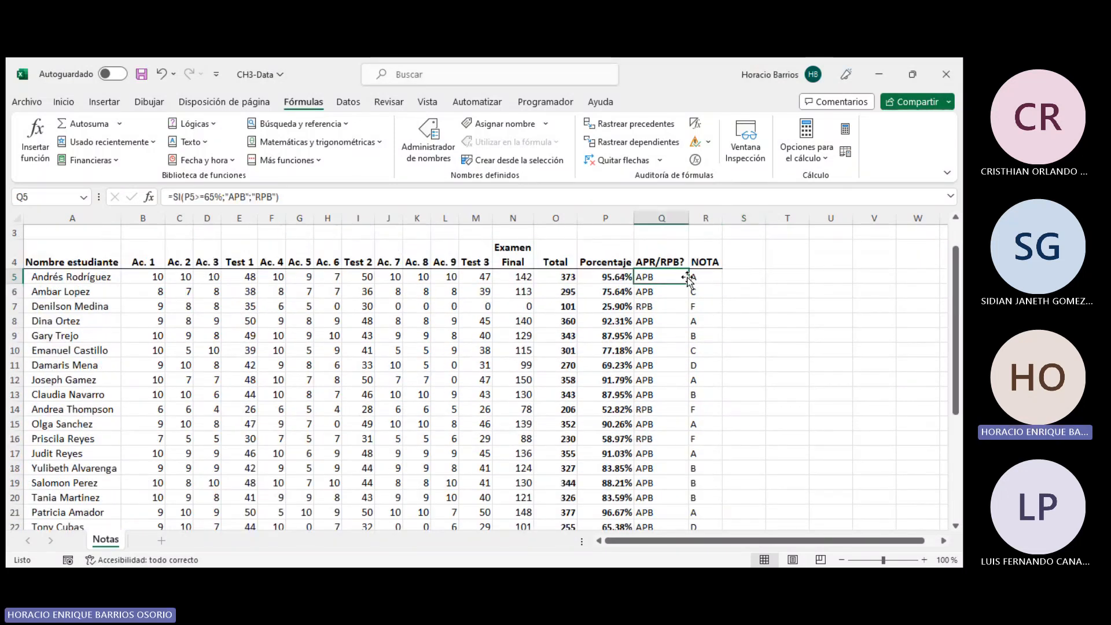
left_click(698, 277)
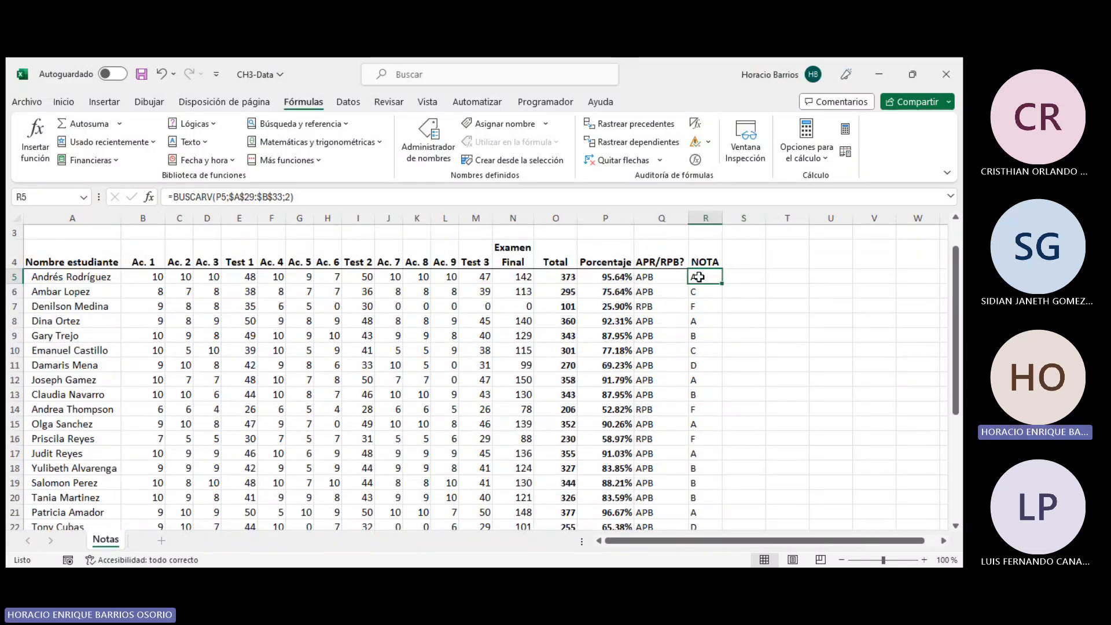
left_click(208, 197)
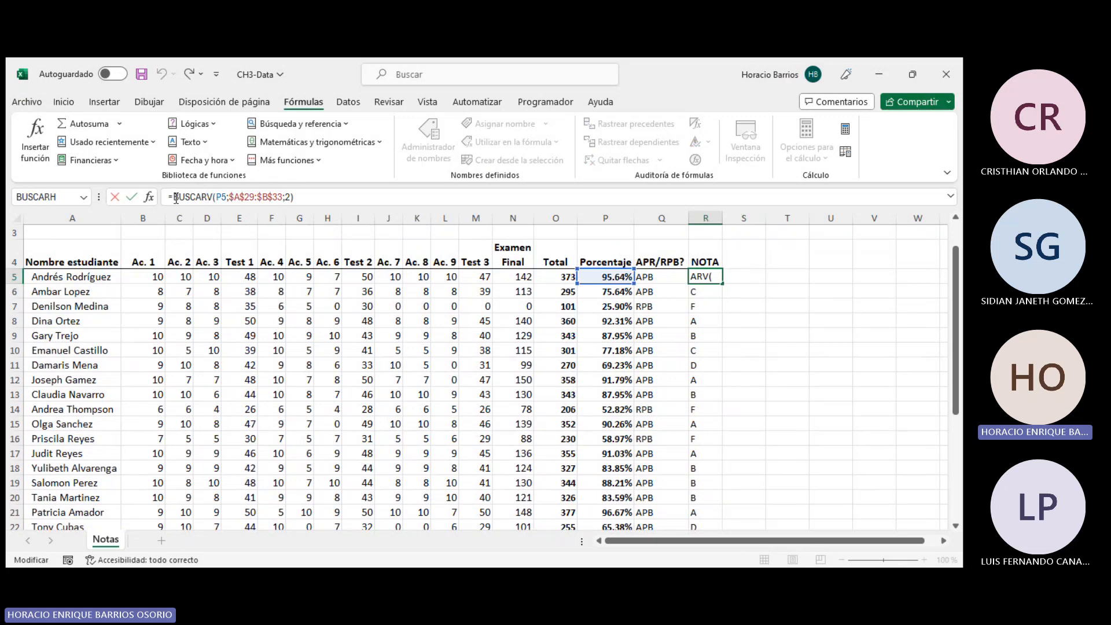
left_click_drag(174, 197, 216, 197)
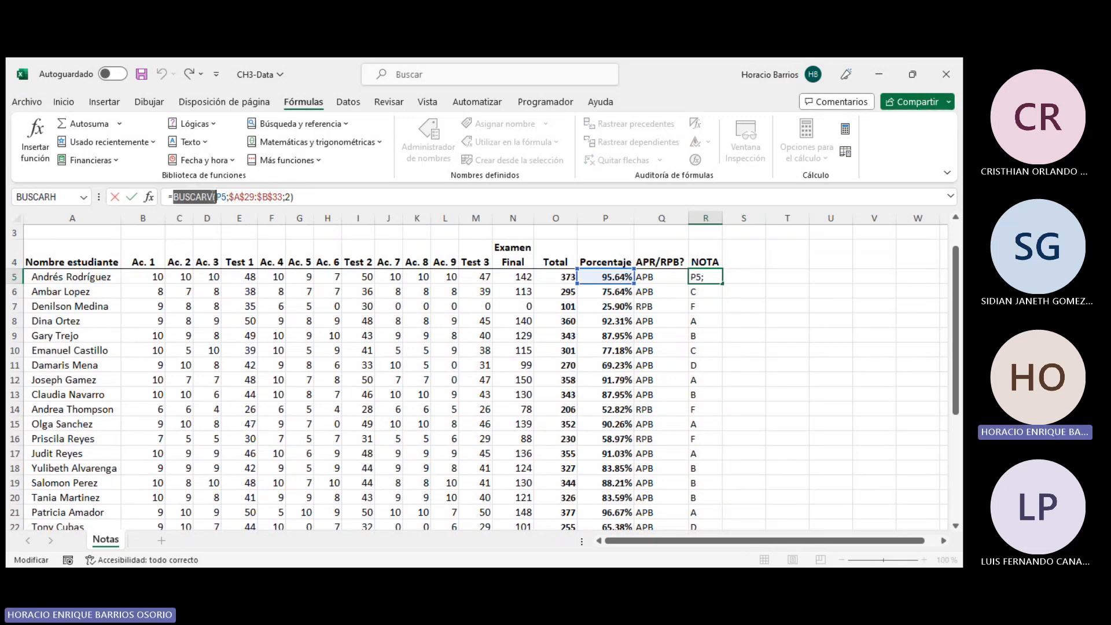
left_click(213, 197)
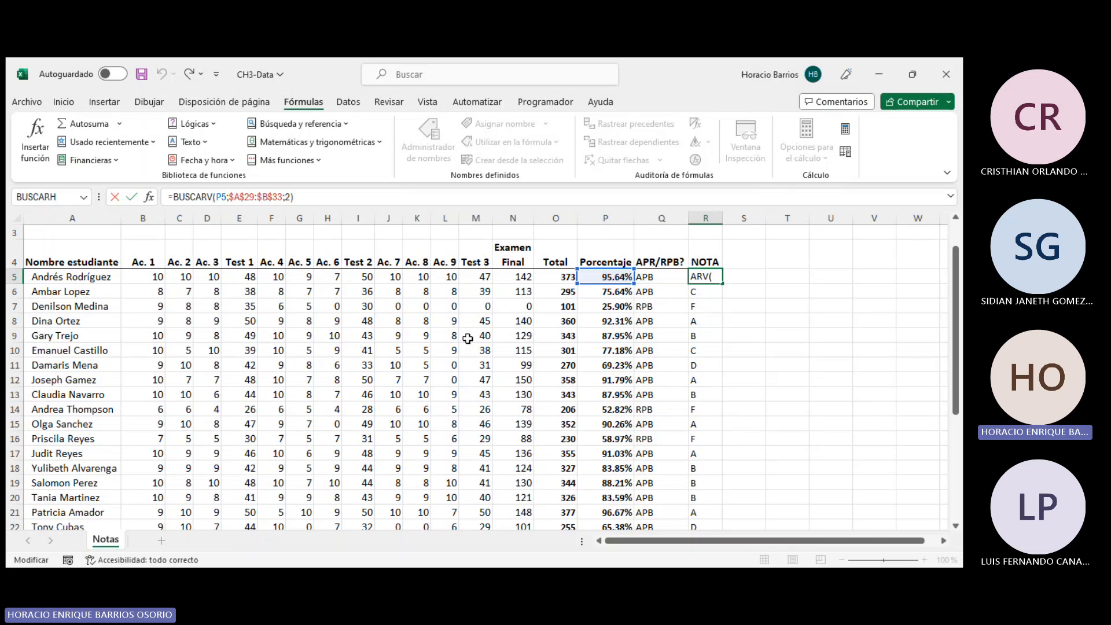
scroll(468, 339, "down", 5)
scroll(471, 327, "up", 6)
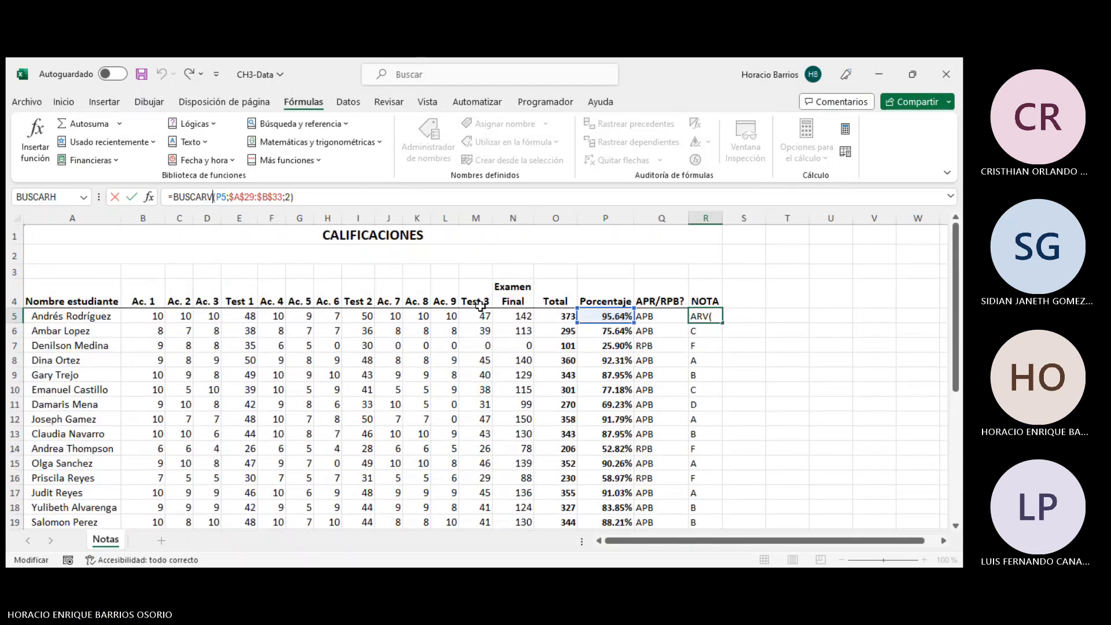
key("Return")
- Select the NOTA results R5:R24 and the first student's score row A5:N5 to review them
left_click_drag(713, 316, 694, 489)
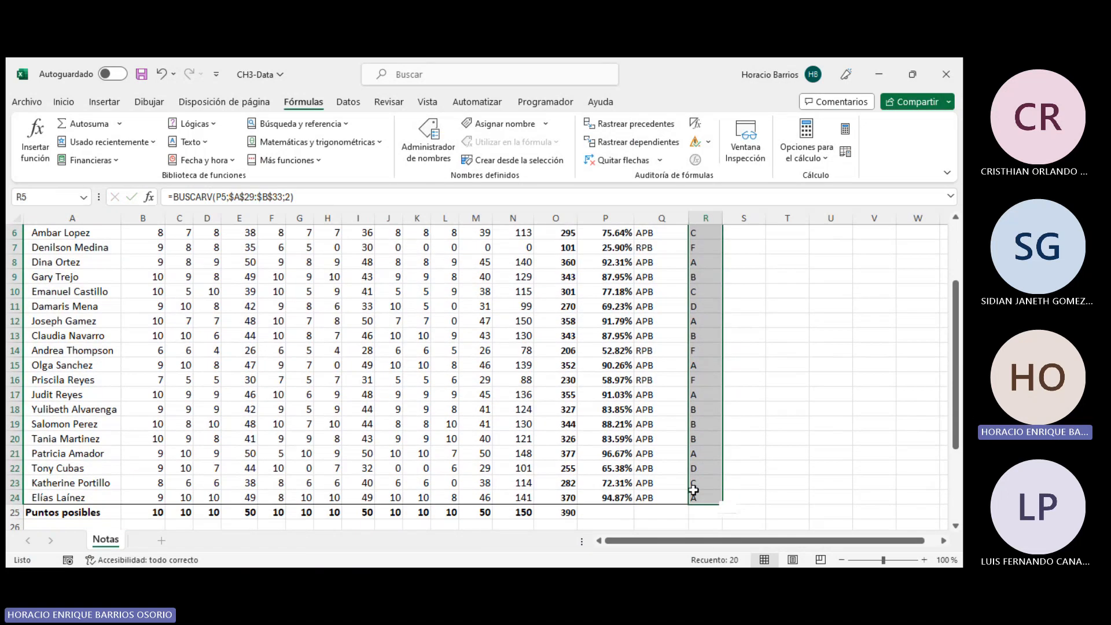
scroll(78, 286, "up", 2)
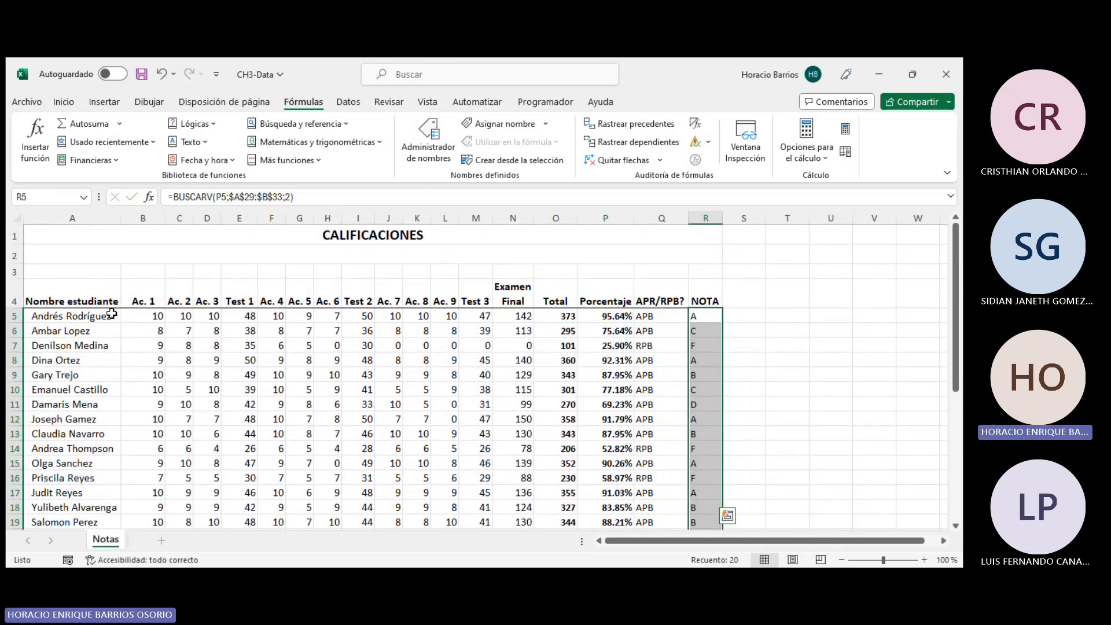
left_click_drag(113, 315, 521, 316)
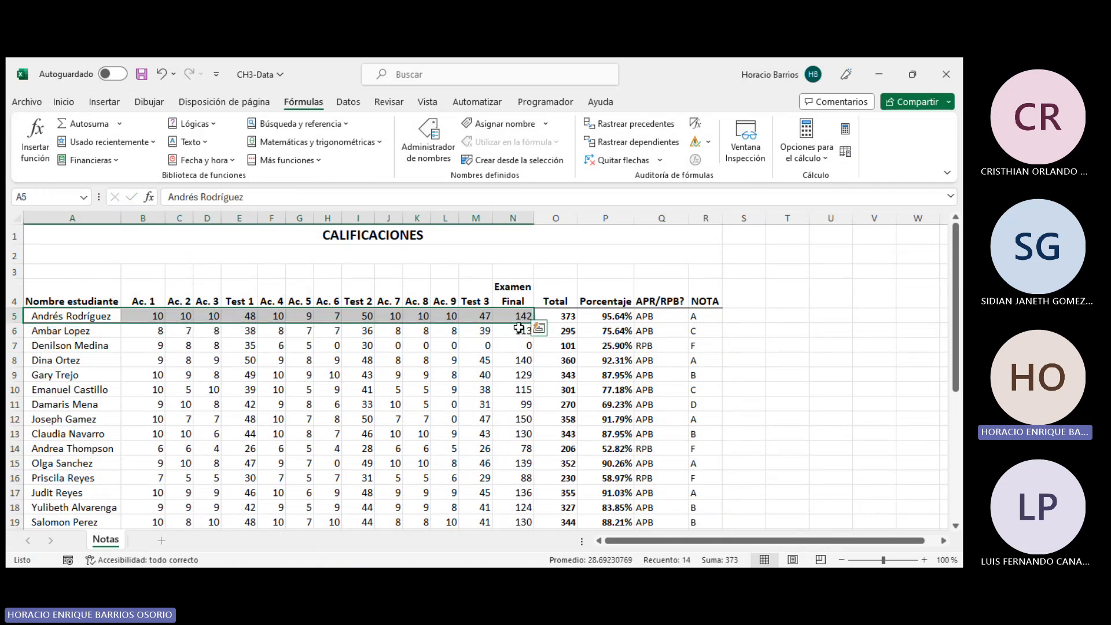
scroll(479, 367, "down", 1)
scroll(479, 367, "down", 3)
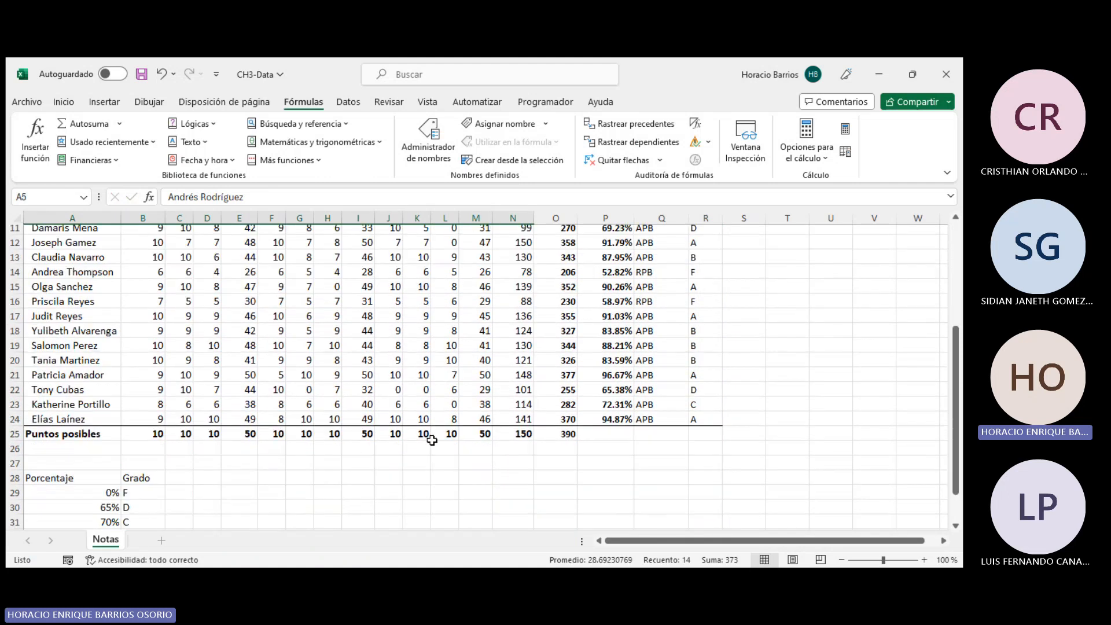
- Inspect the MAX and SUMA formulas of the Puntos posibles row 25 across the score and Total columns
left_click(255, 434)
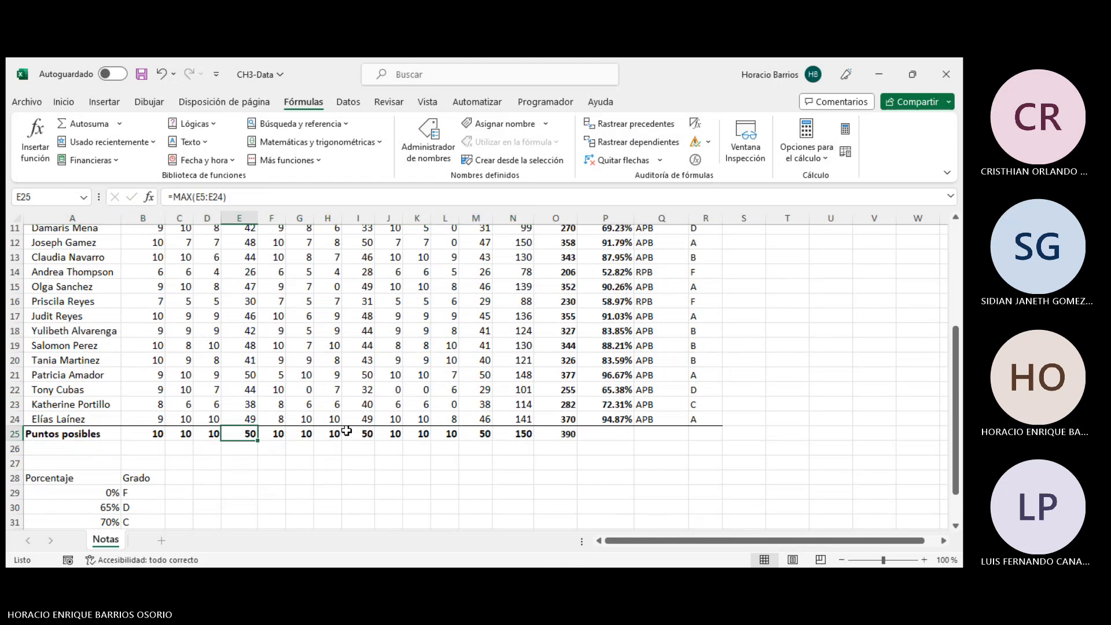
left_click(366, 434)
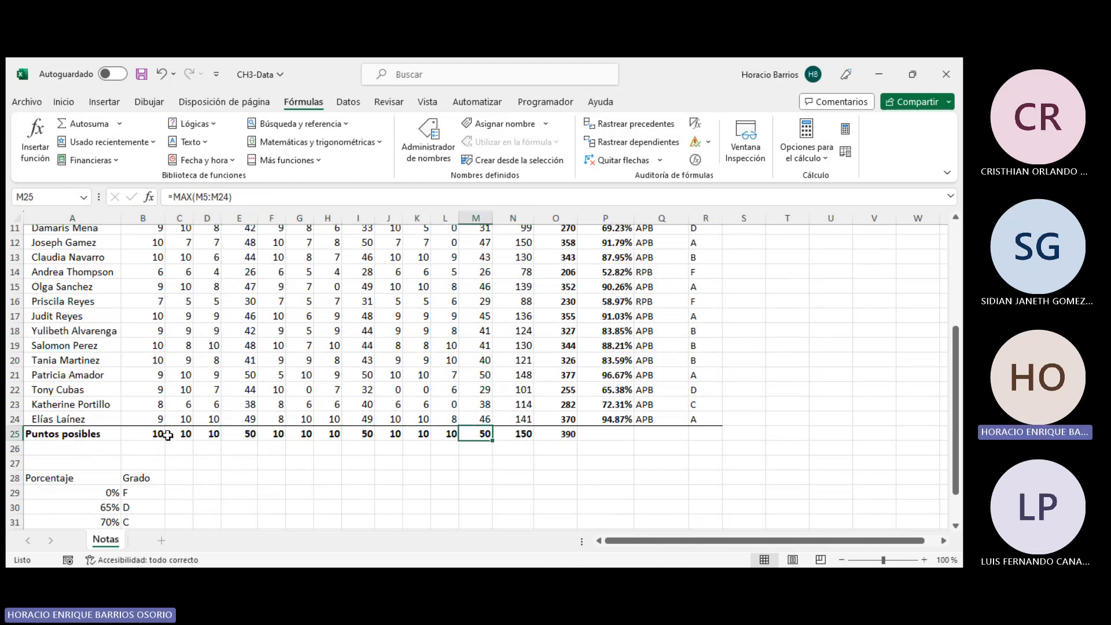
left_click_drag(276, 438, 461, 437)
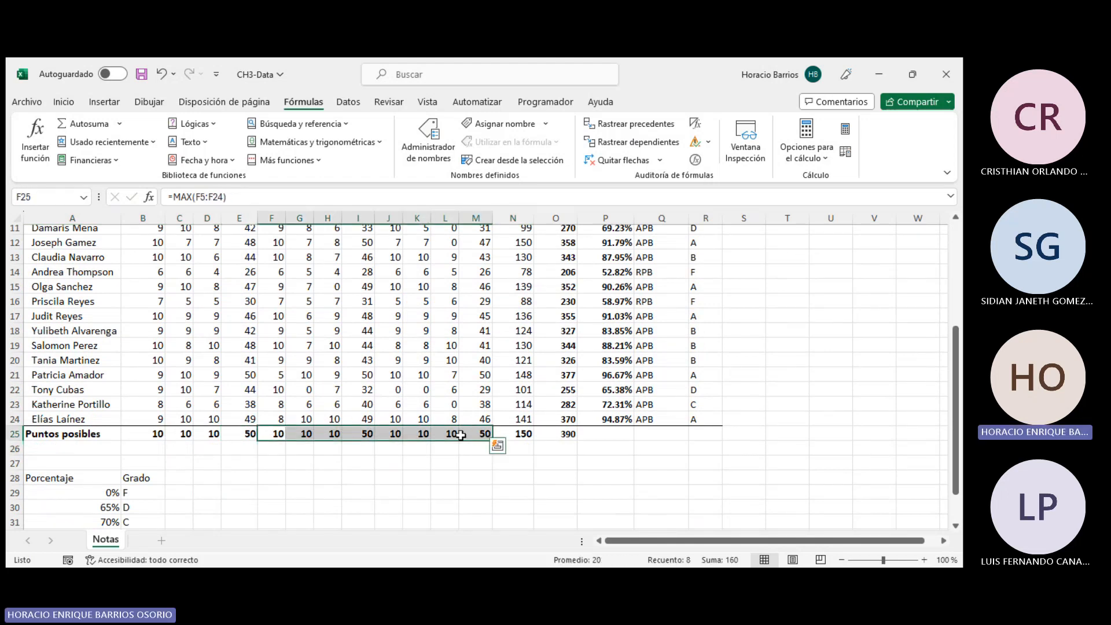
left_click(455, 437)
left_click(514, 439)
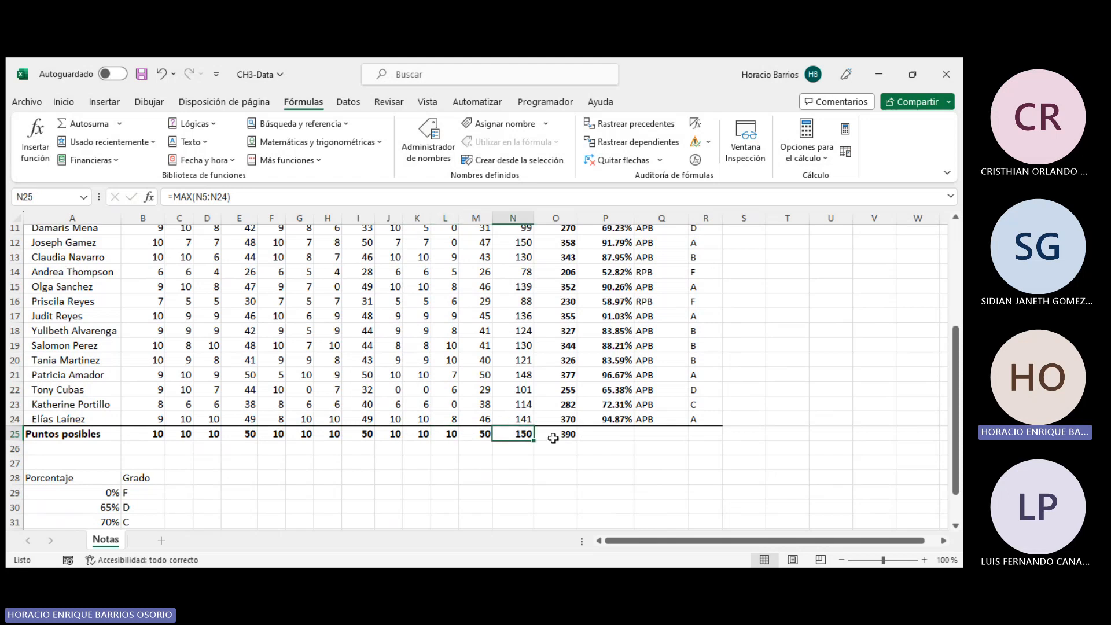
left_click(561, 433)
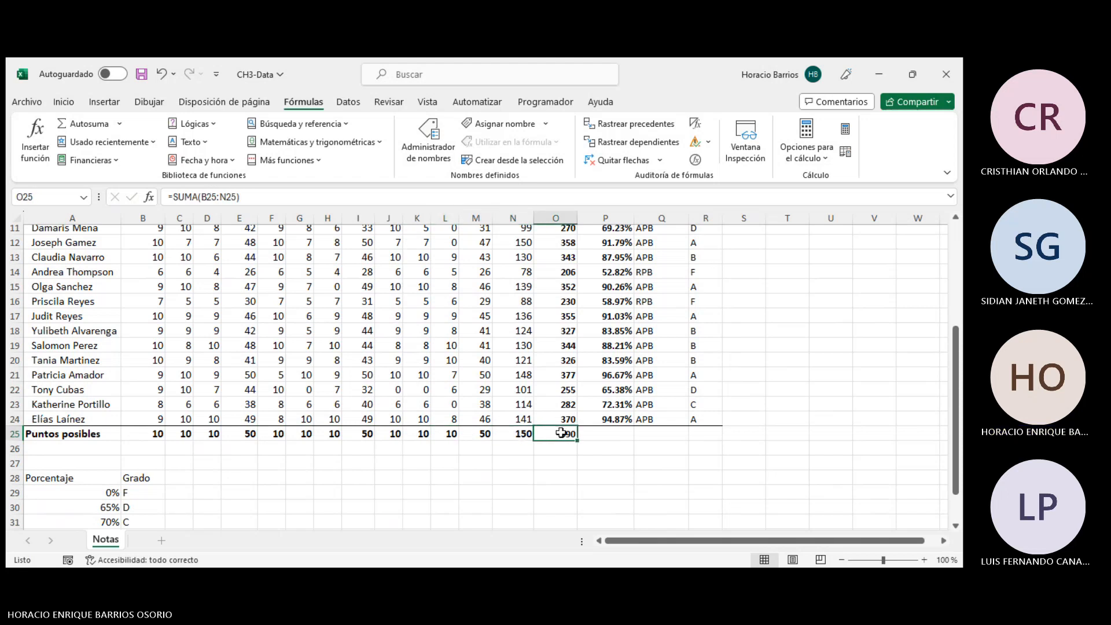
- Inspect the Porcentaje formula in P5 that divides the total by the possible points
scroll(588, 330, "up", 4)
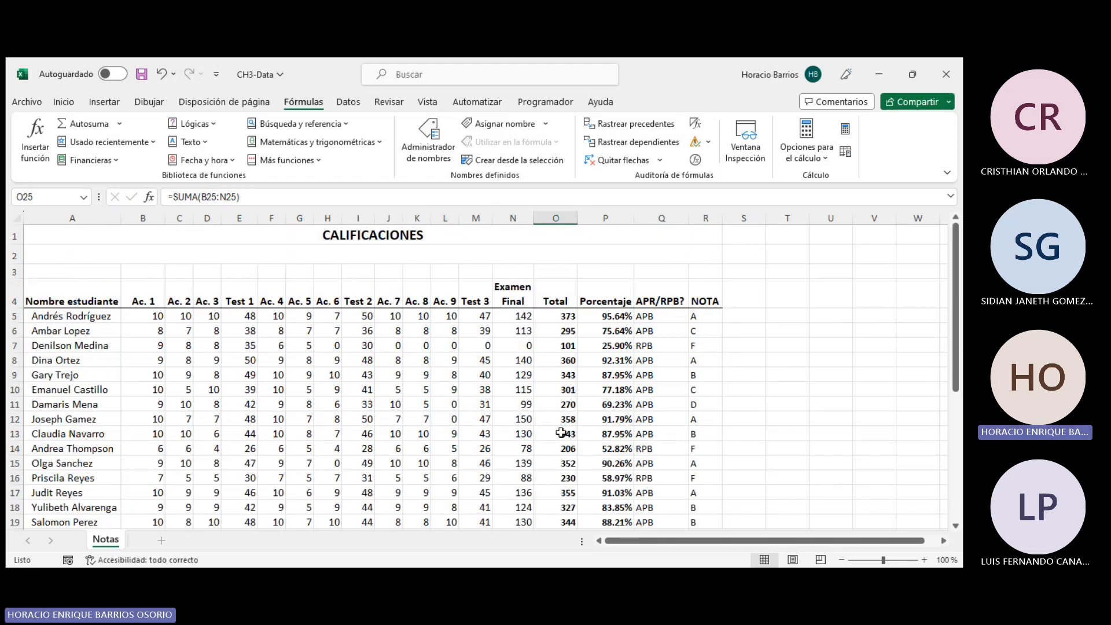
left_click(616, 316)
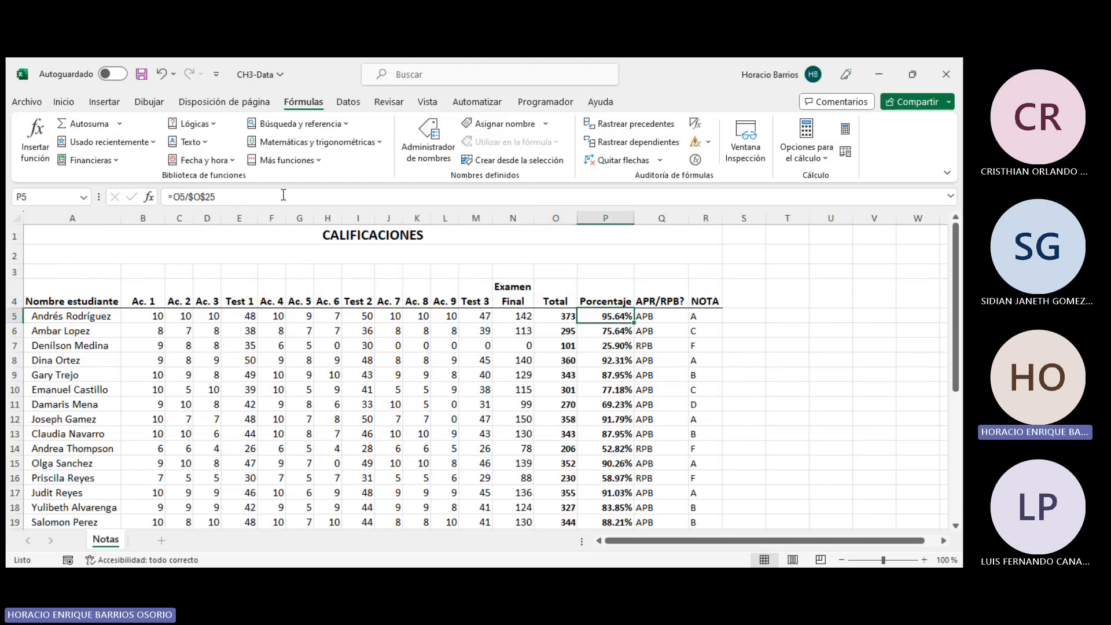
scroll(619, 388, "down", 5)
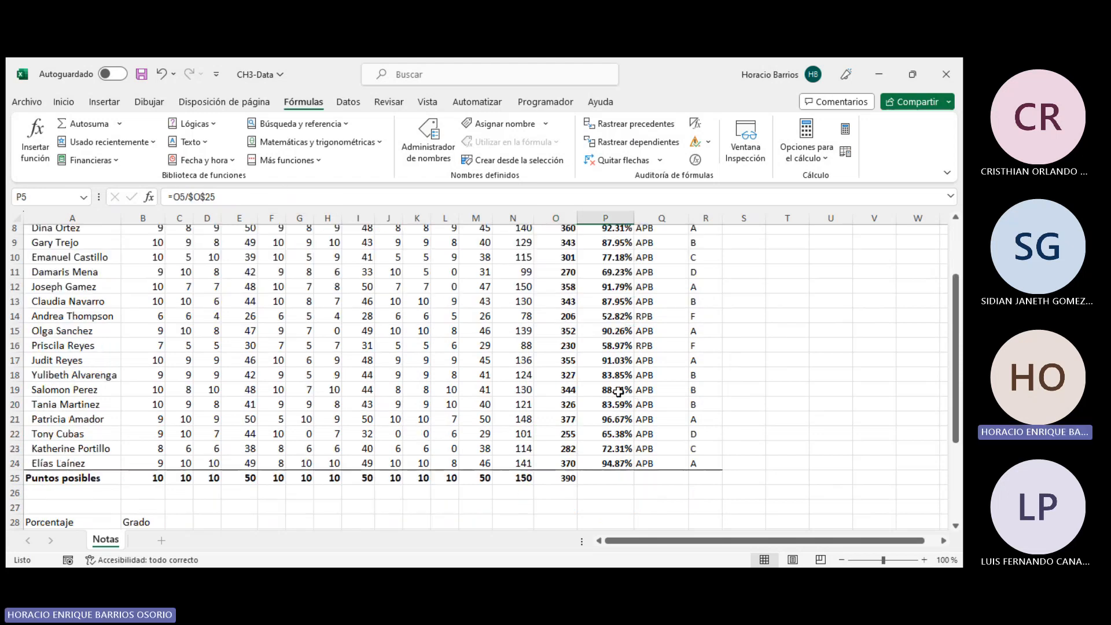
scroll(619, 392, "up", 5)
scroll(481, 386, "down", 2)
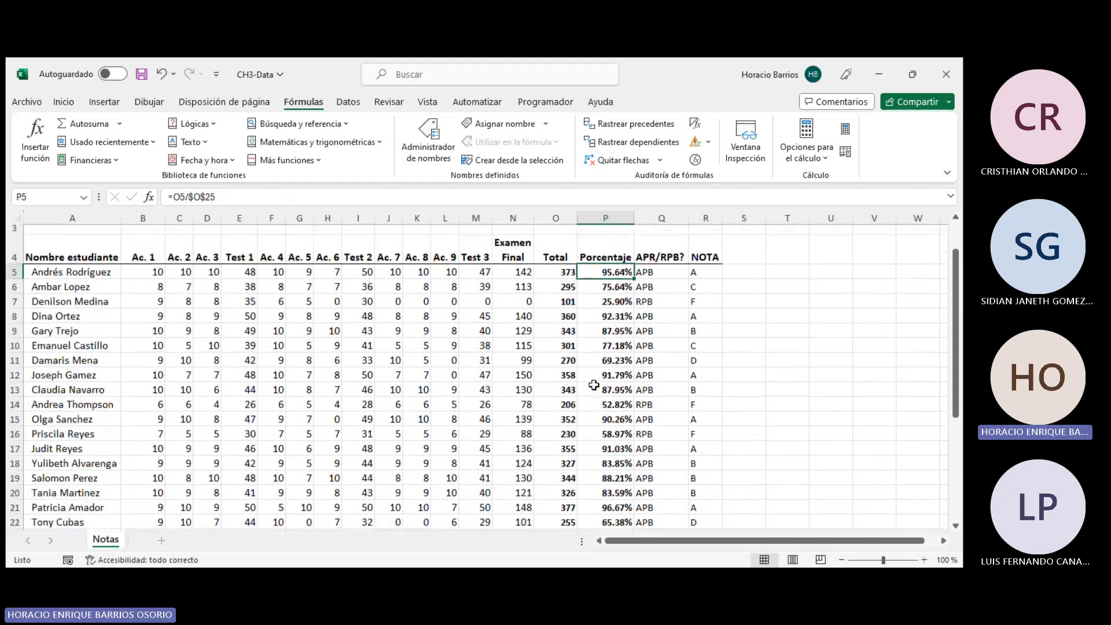
scroll(481, 386, "up", 2)
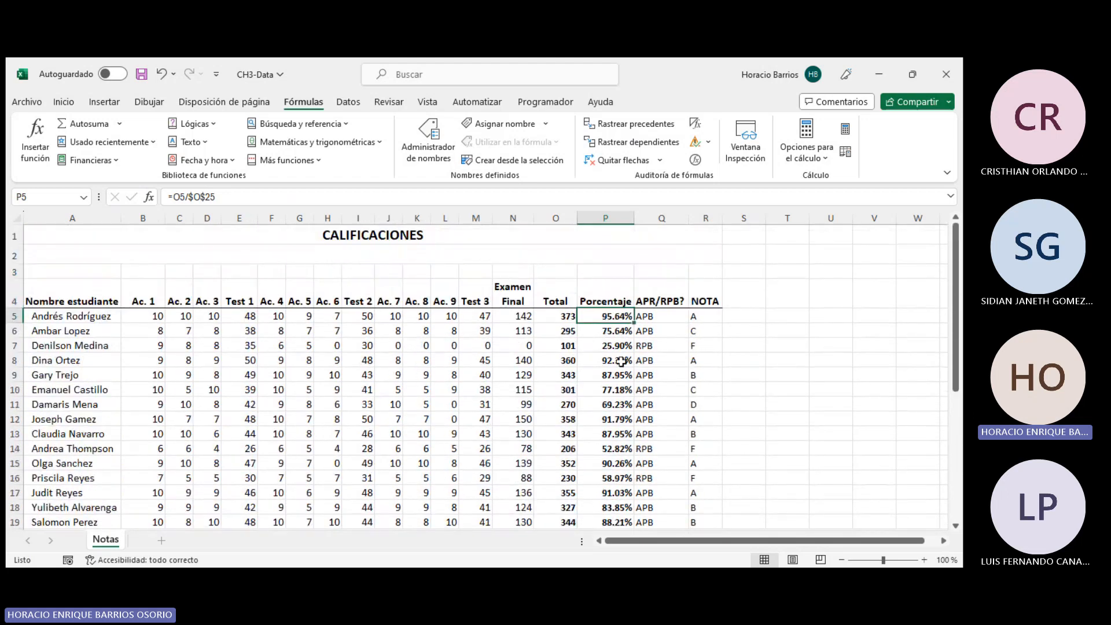
- Examine the SI formula in Q5, highlighting its P5>=65% condition and result texts in the formula bar
left_click(665, 313)
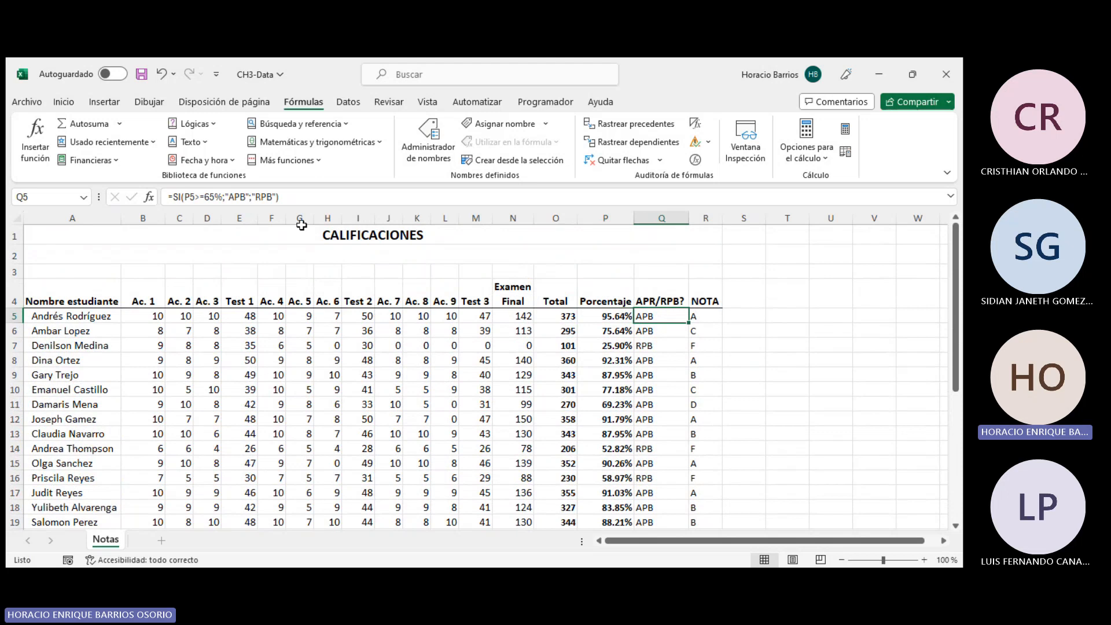
left_click(176, 196)
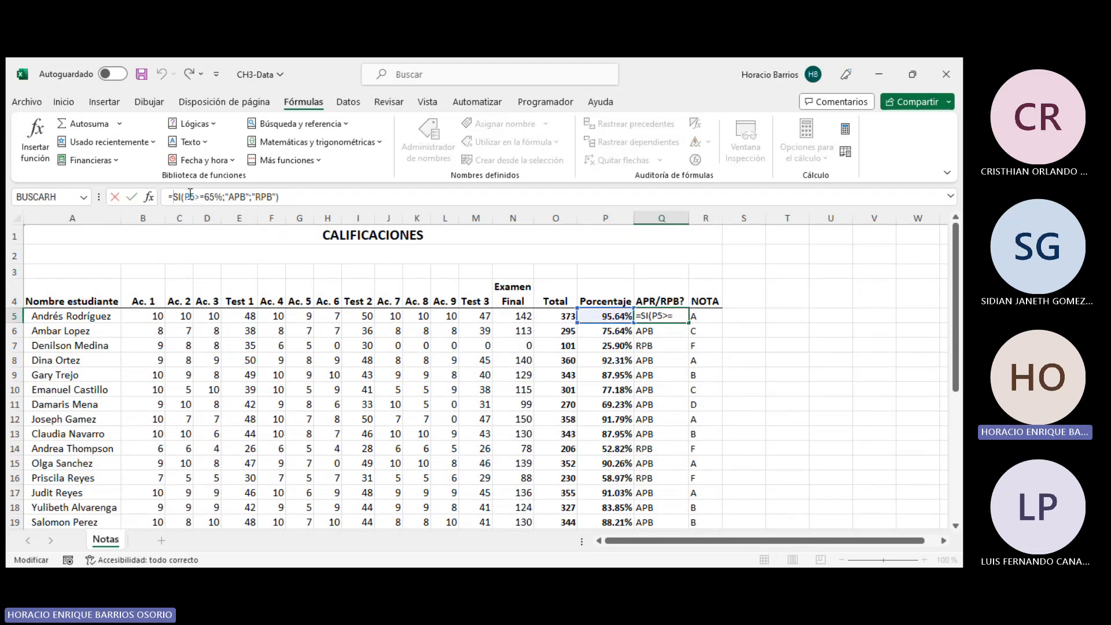
left_click_drag(185, 196, 222, 204)
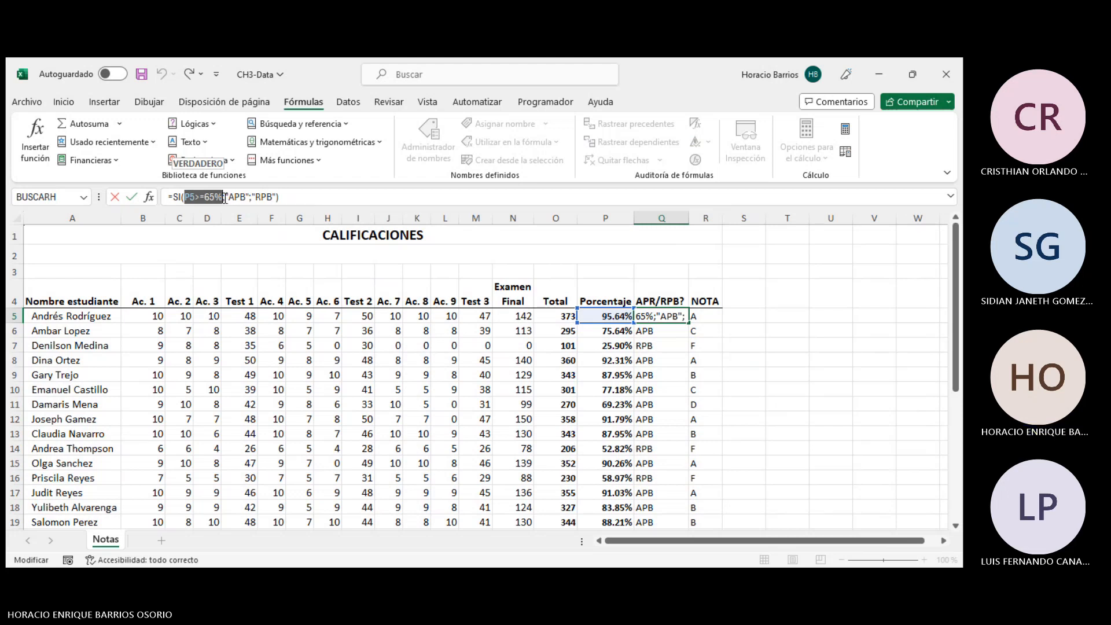
left_click(233, 195)
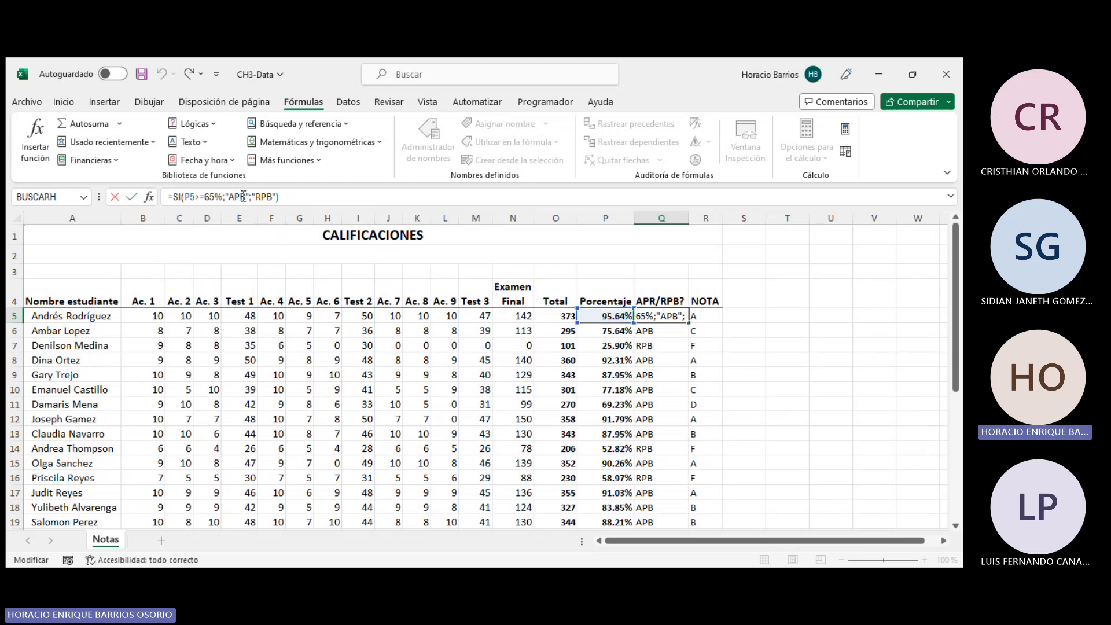
left_click(272, 198)
key("Return")
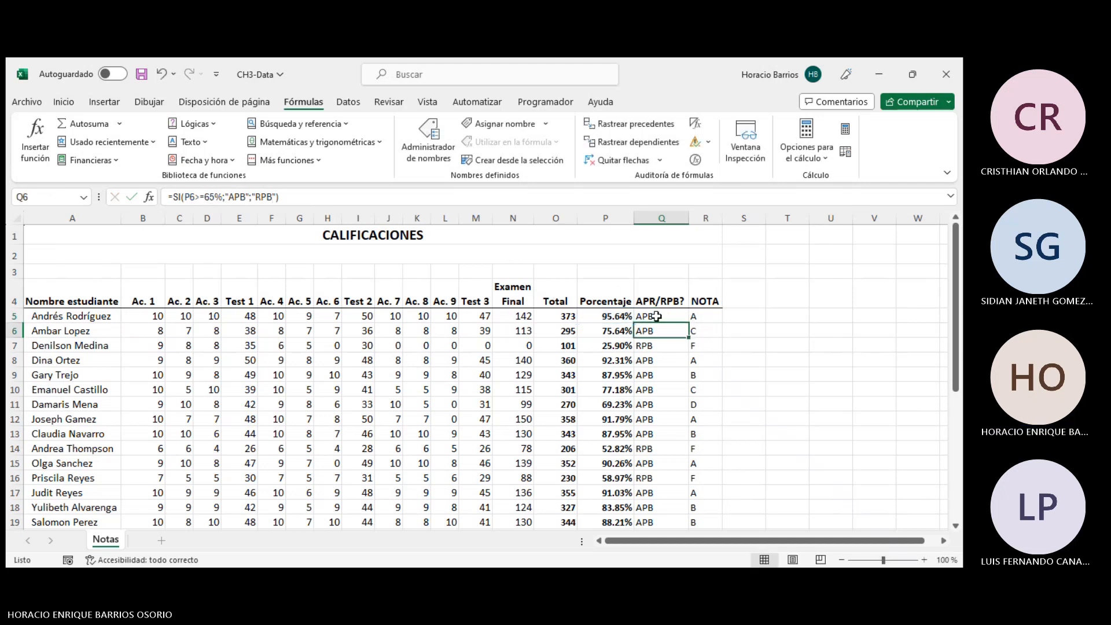
- Review the NOTA column formulas by selecting R5:R24 and returning to R5
left_click(658, 317)
scroll(695, 318, "down", 1)
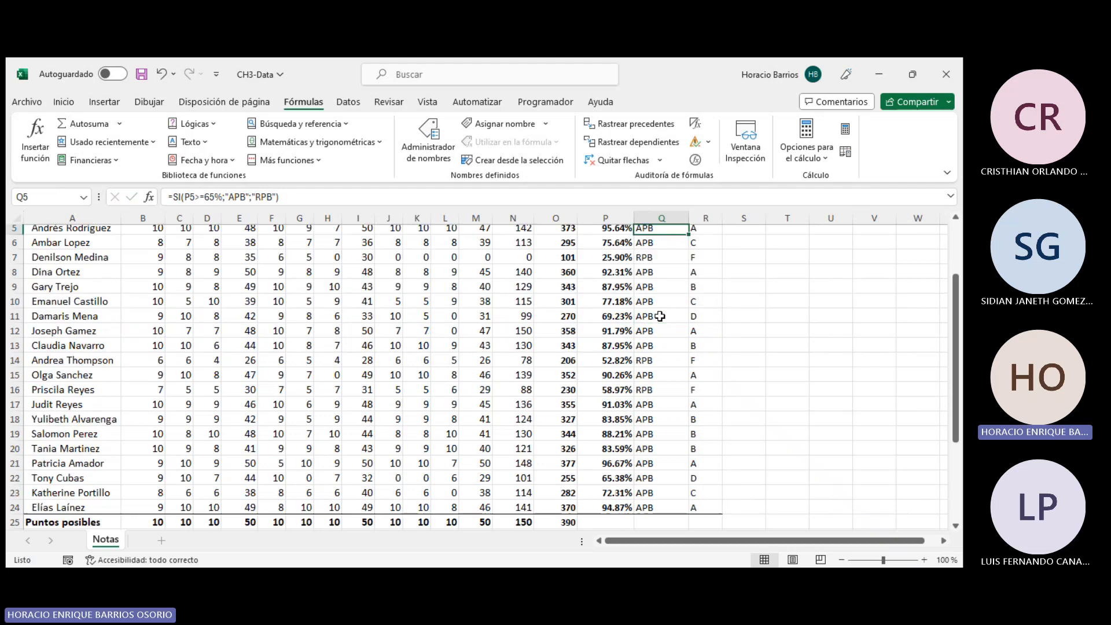
scroll(694, 317, "up", 1)
left_click(701, 315)
left_click_drag(700, 315, 706, 503)
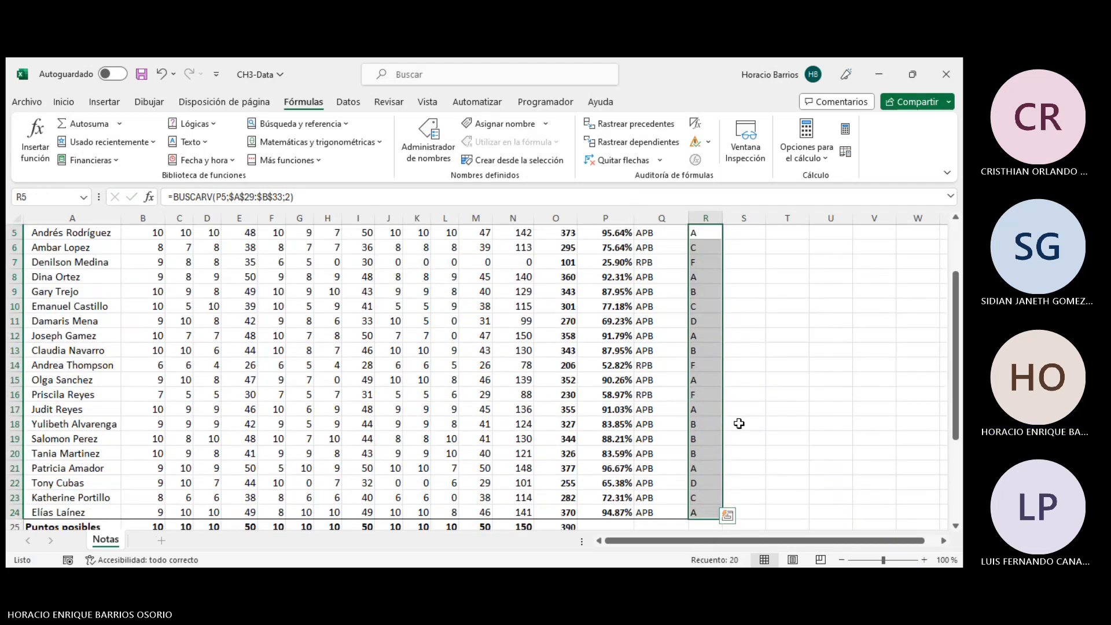
scroll(706, 419, "up", 2)
left_click(711, 312)
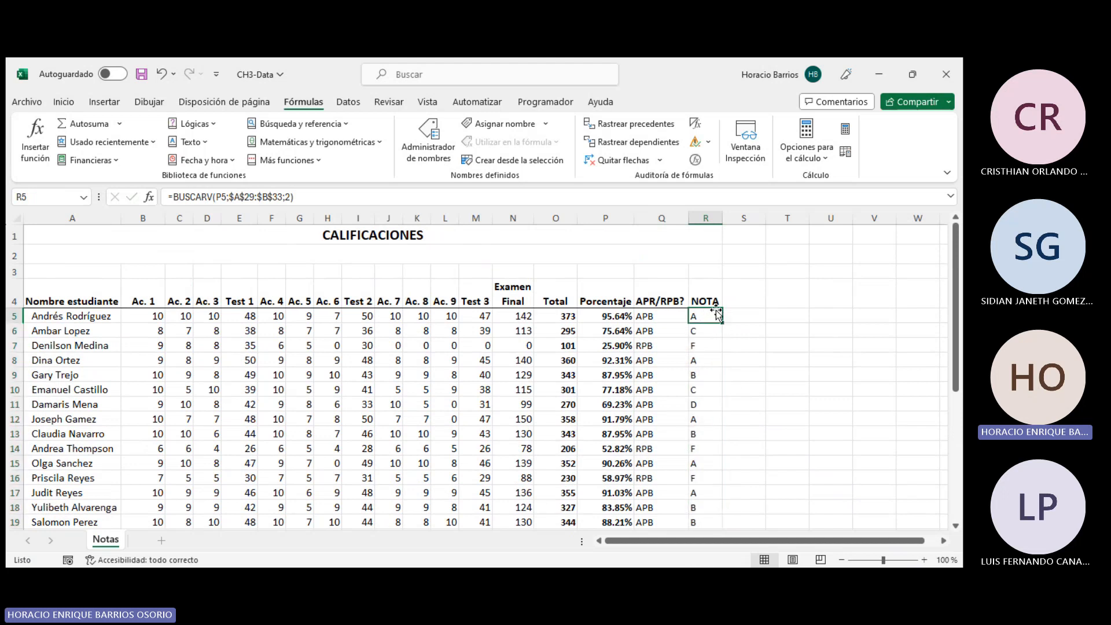
- Select the Porcentaje–Grado lookup table A28:B33 and compare it with the BUSCARV formula in R5
scroll(709, 301, "down", 1)
scroll(706, 297, "down", 6)
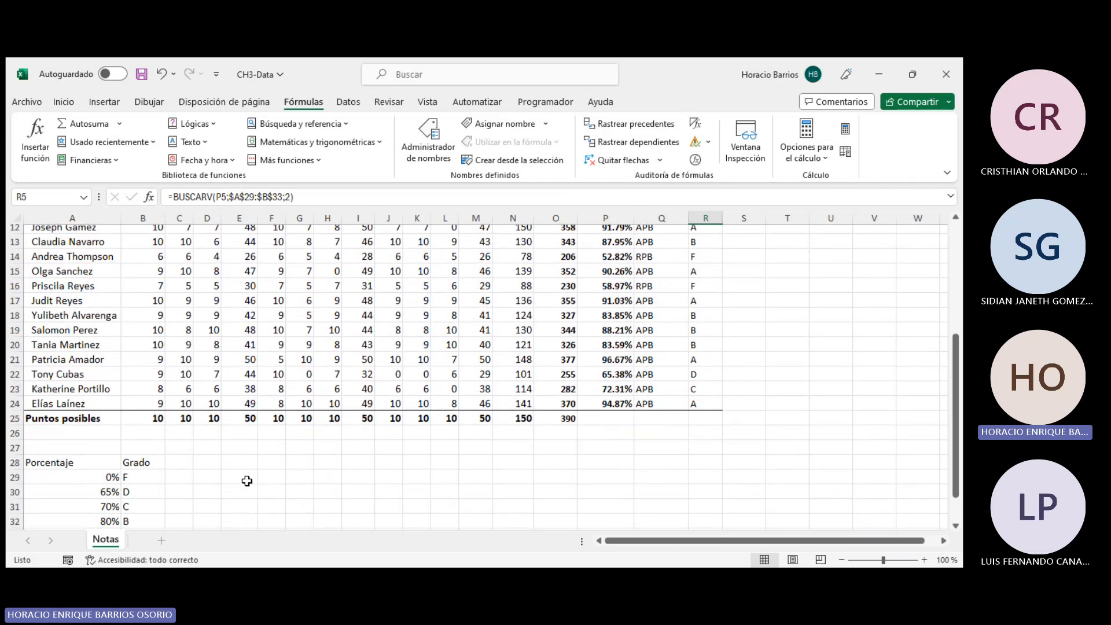
left_click(140, 316)
scroll(228, 382, "up", 2)
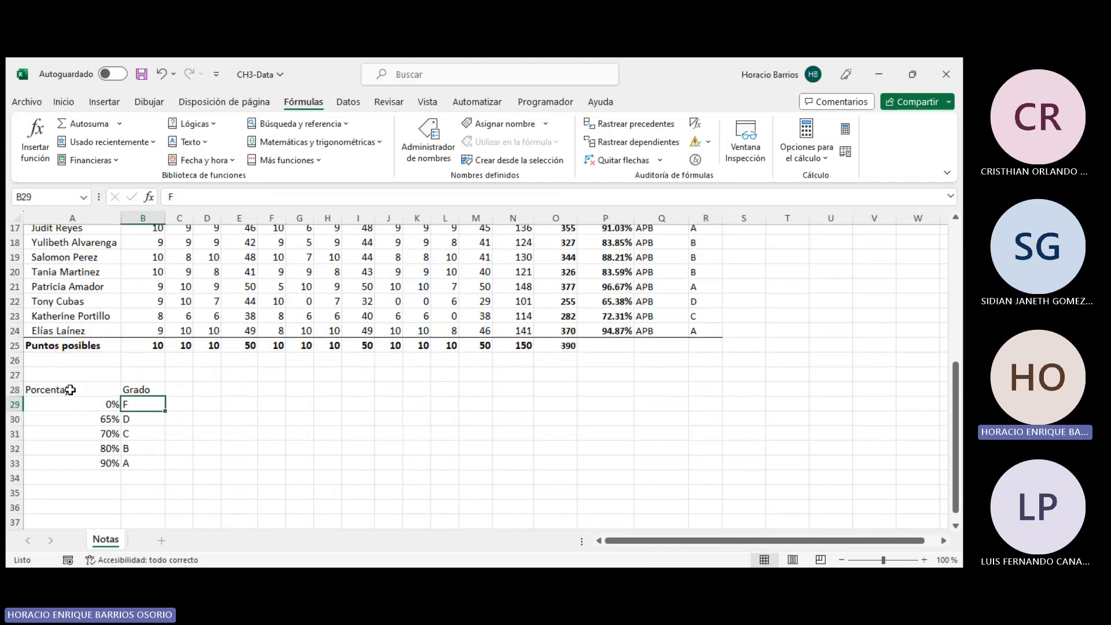
left_click_drag(85, 388, 150, 463)
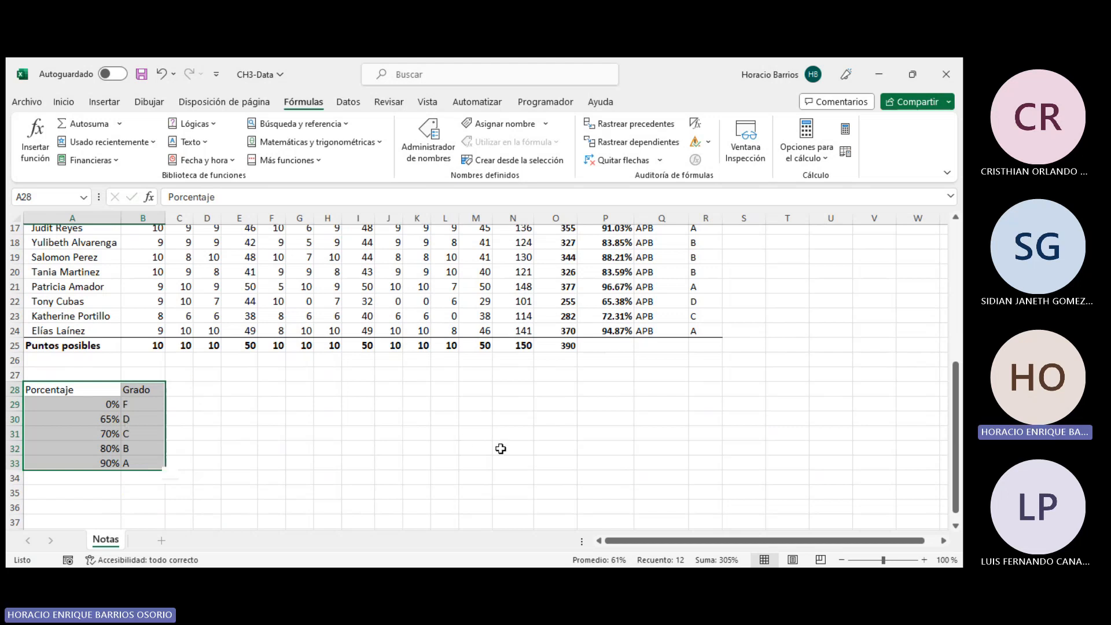
scroll(142, 420, "up", 5)
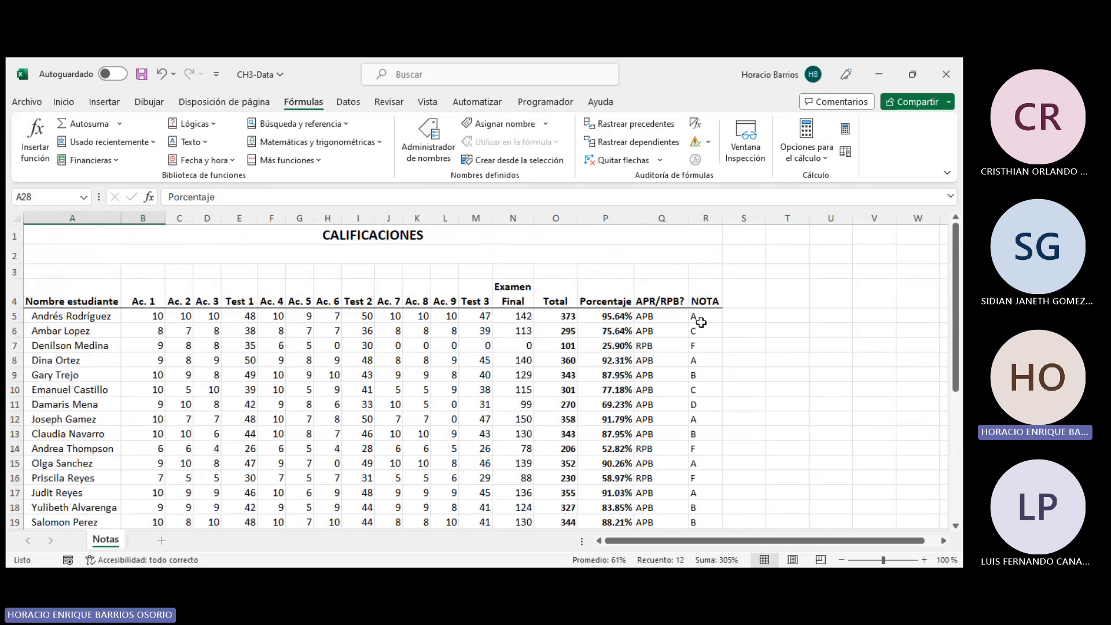
left_click(706, 316)
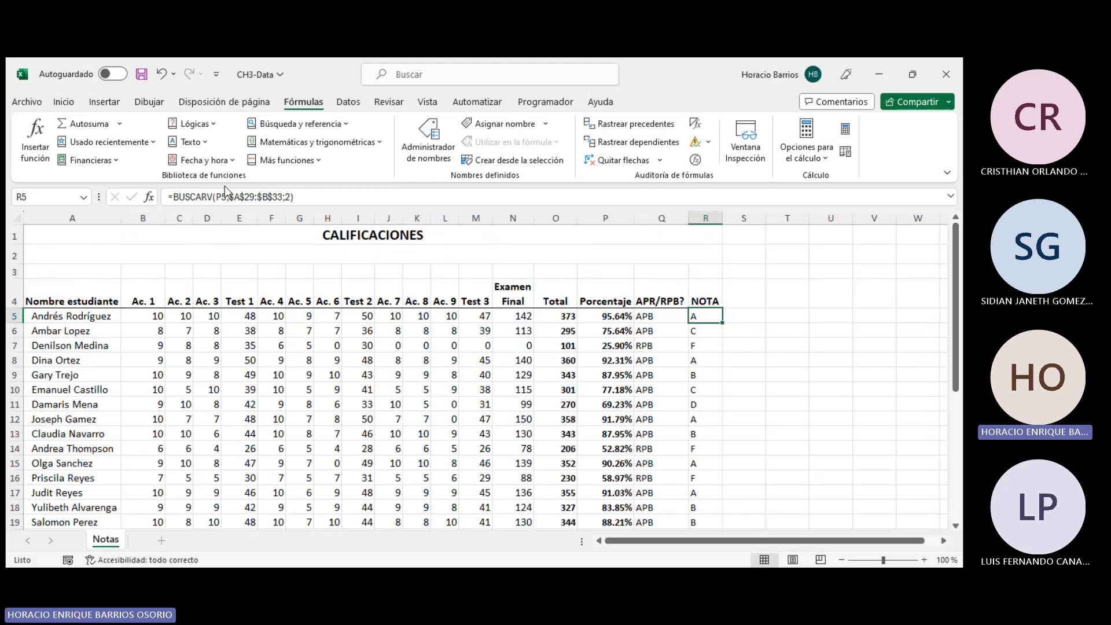
- Open R5's BUSCARV formula for editing and point out the function name and the P5 lookup value
left_click(211, 197)
key("Delete")
type("V")
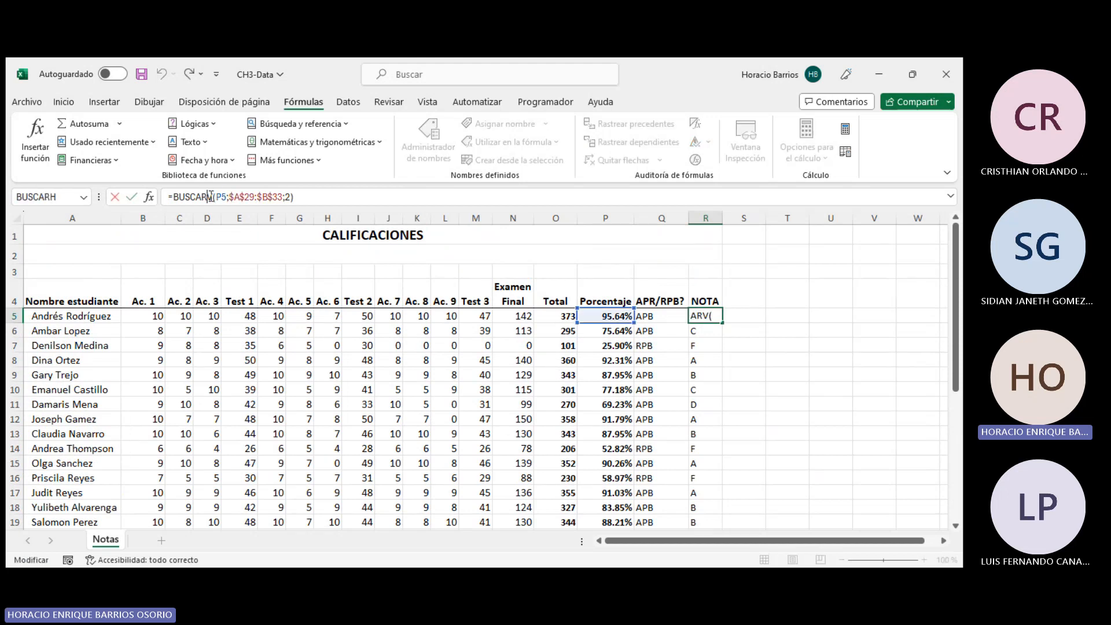
left_click(708, 314)
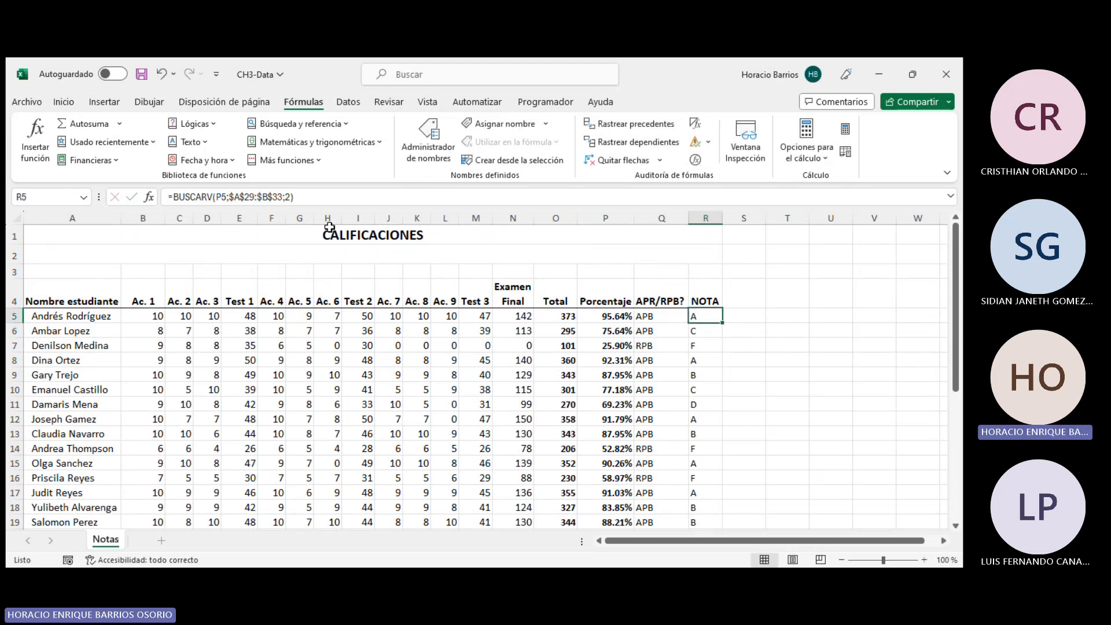
left_click(195, 197)
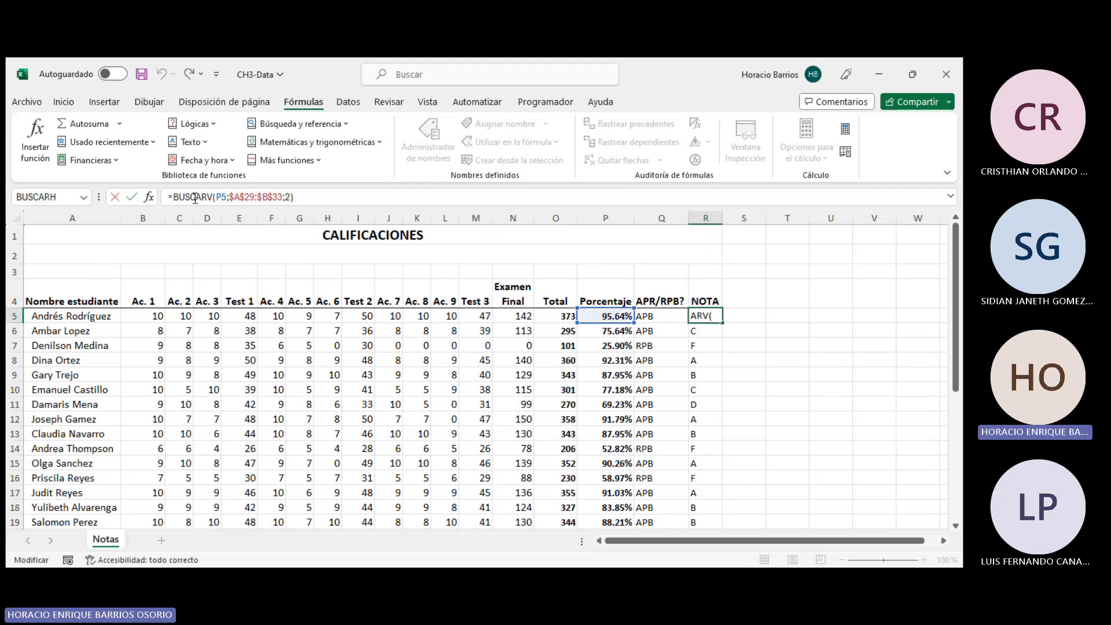
left_click(228, 197)
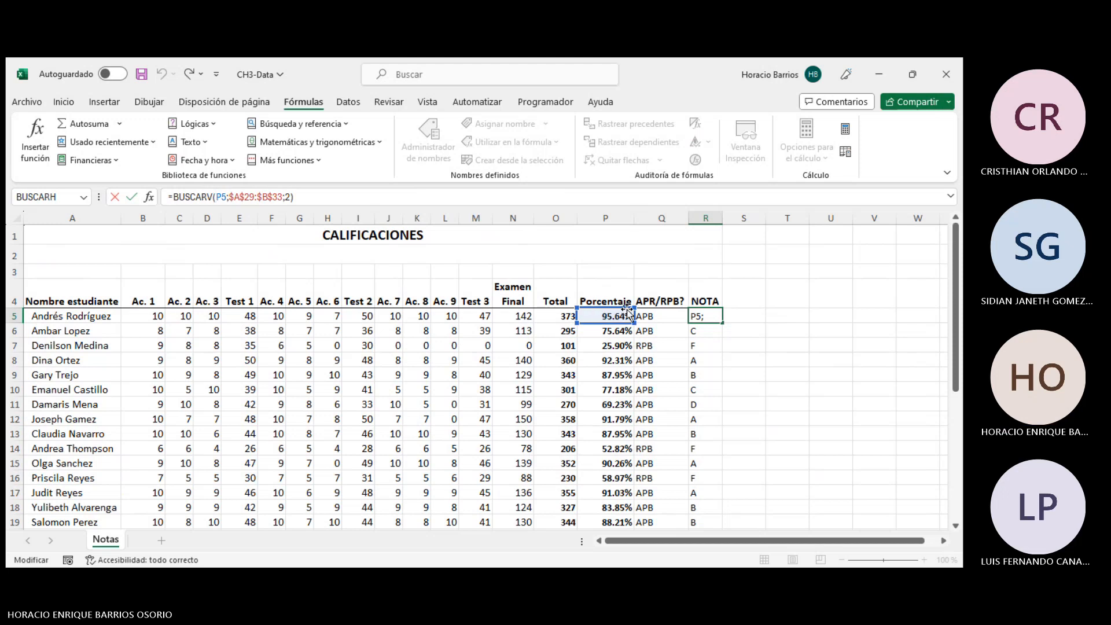
scroll(616, 315, "down", 3)
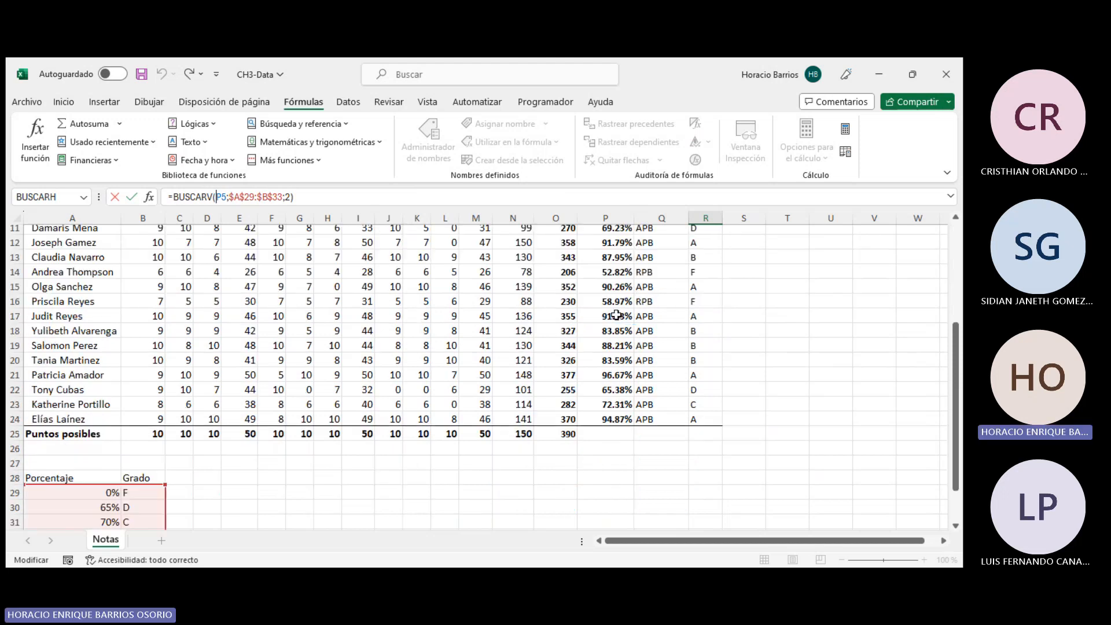
scroll(607, 306, "up", 4)
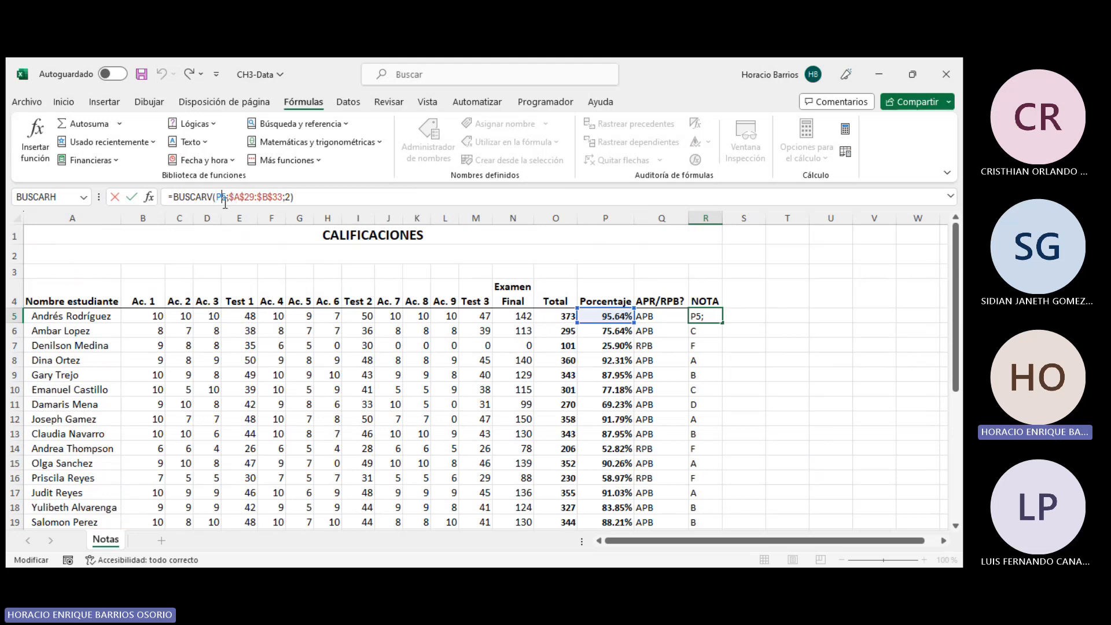
- Highlight the $A$29:$B$33 range in the formula and compare it with the lookup table below the grades
left_click_drag(229, 197, 284, 197)
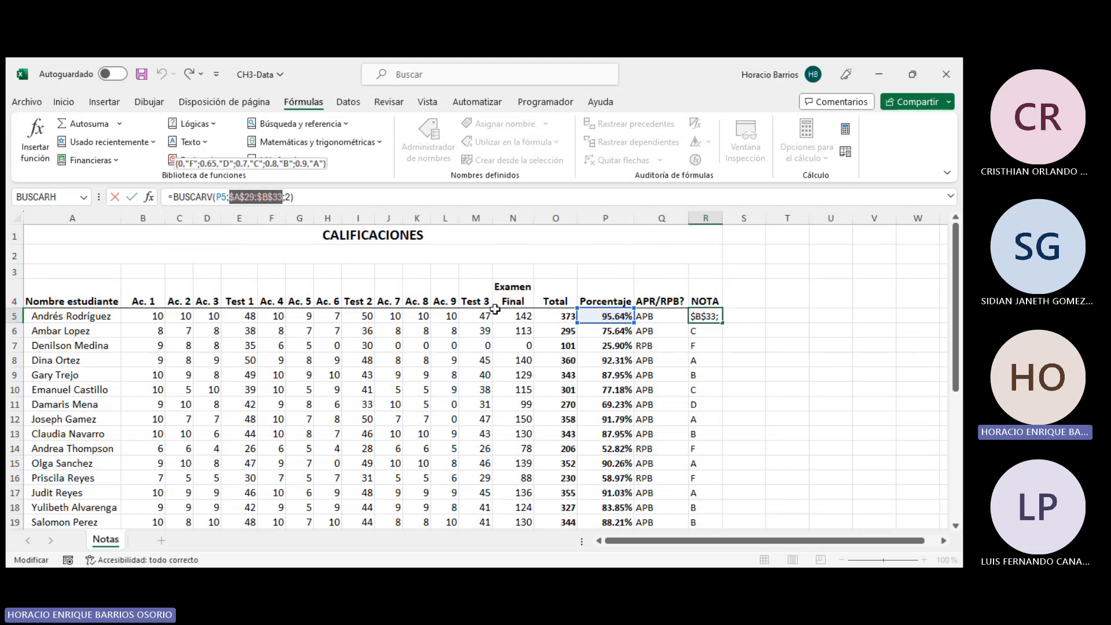
scroll(486, 305, "down", 2)
scroll(482, 305, "down", 3)
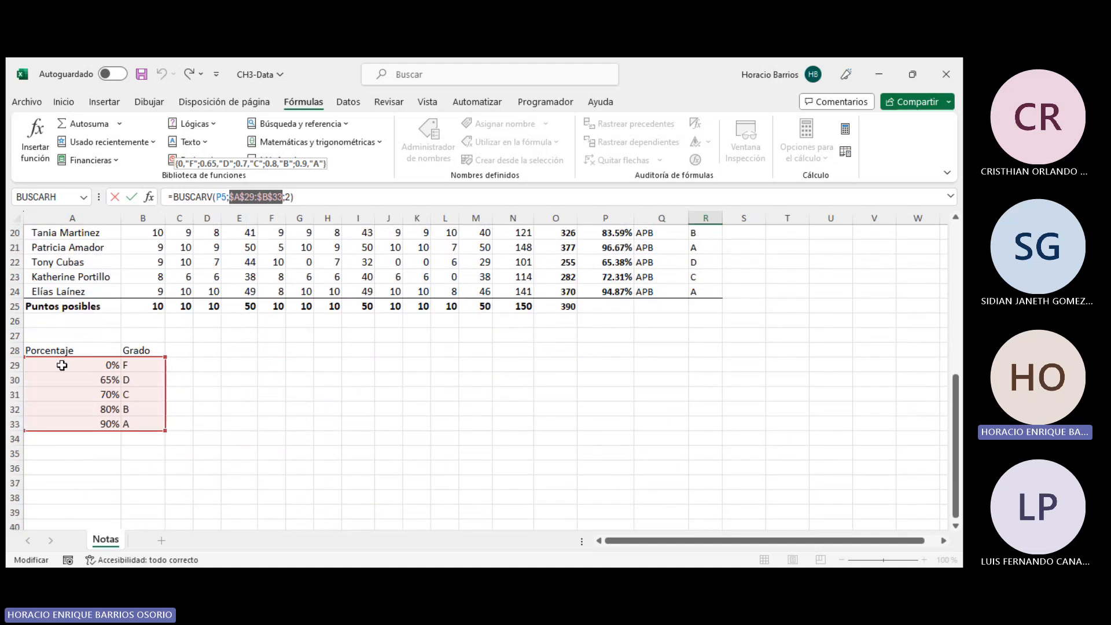
scroll(110, 357, "up", 5)
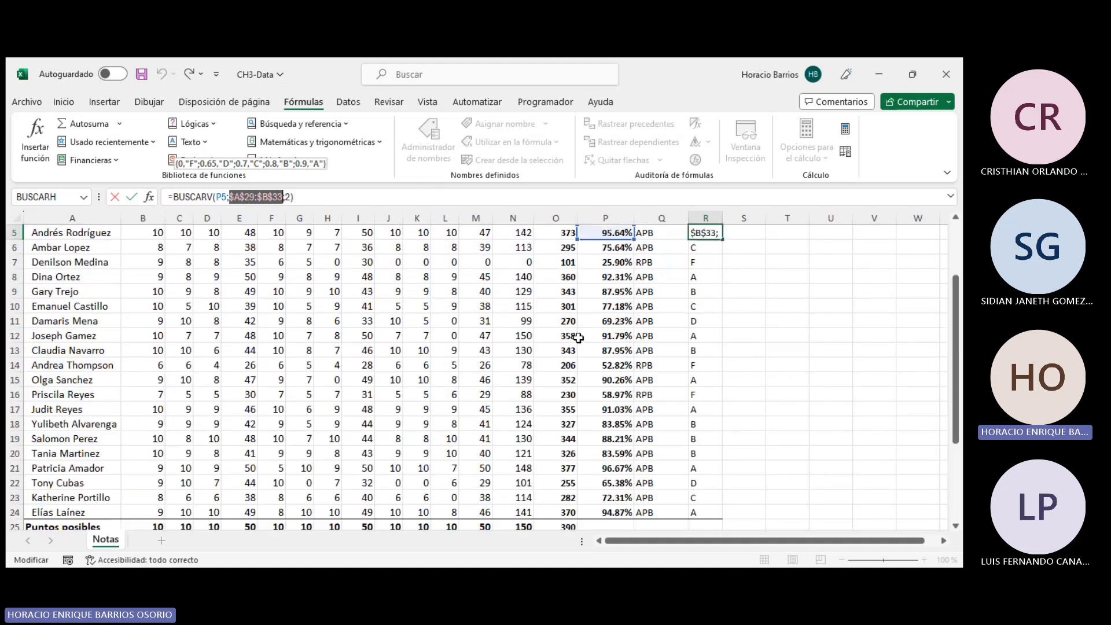
scroll(251, 377, "down", 5)
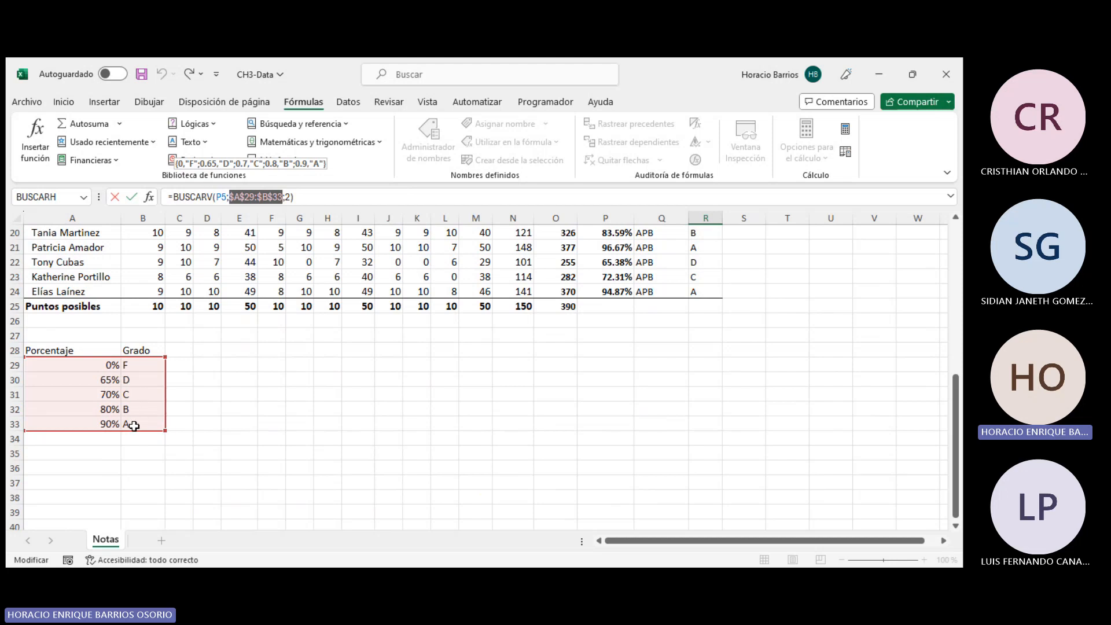
scroll(409, 392, "up", 3)
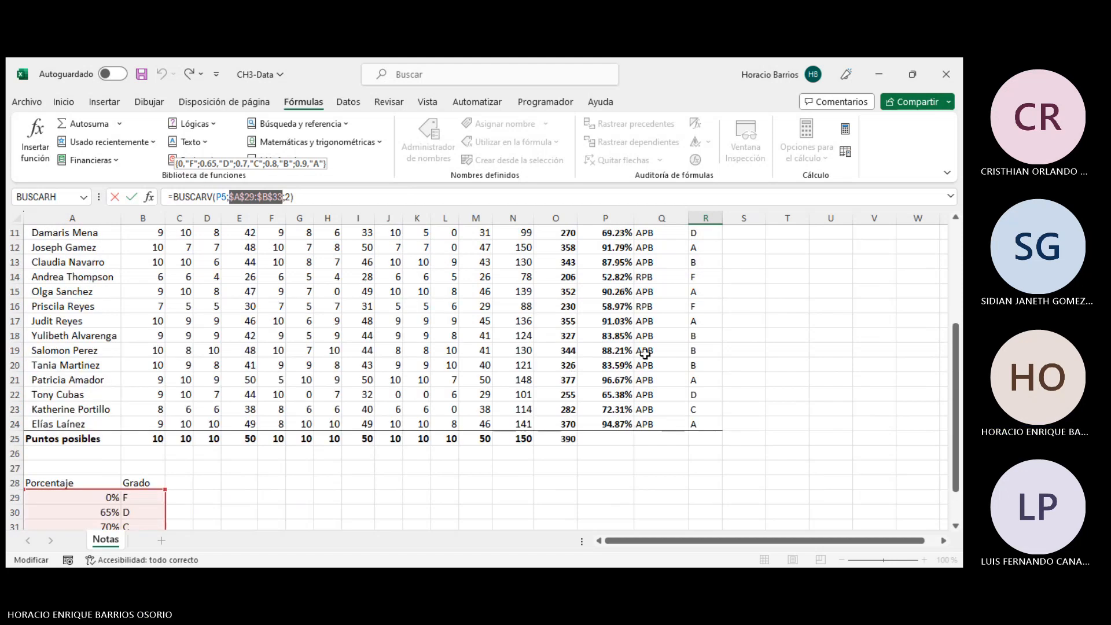
scroll(576, 349, "up", 4)
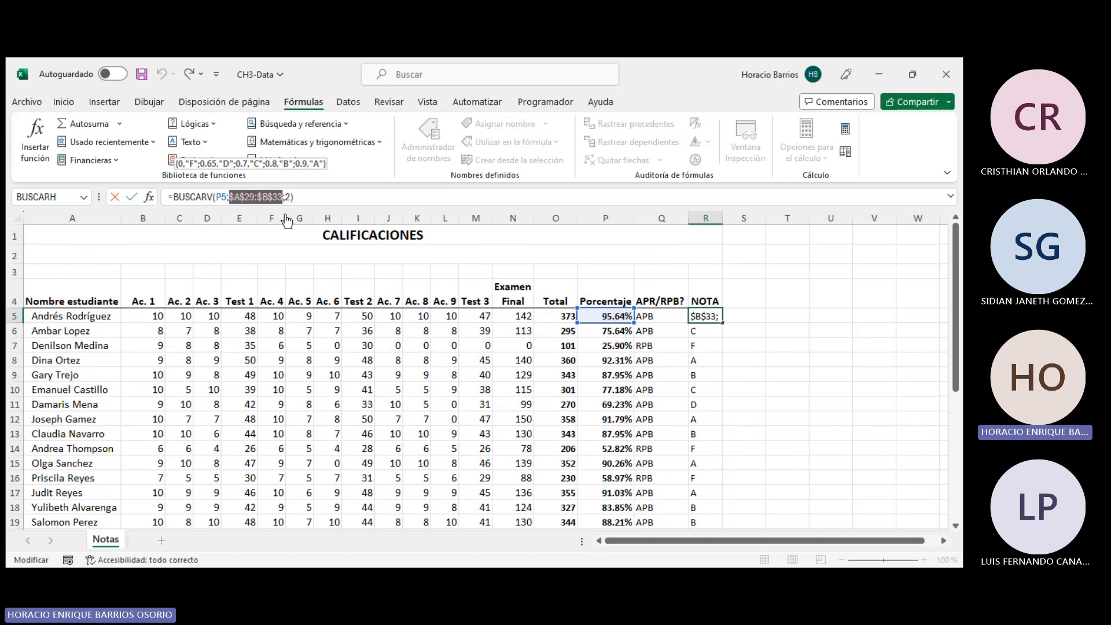
- Point out the column index 2 argument against the Grado column, then close the formula edit
left_click(287, 196)
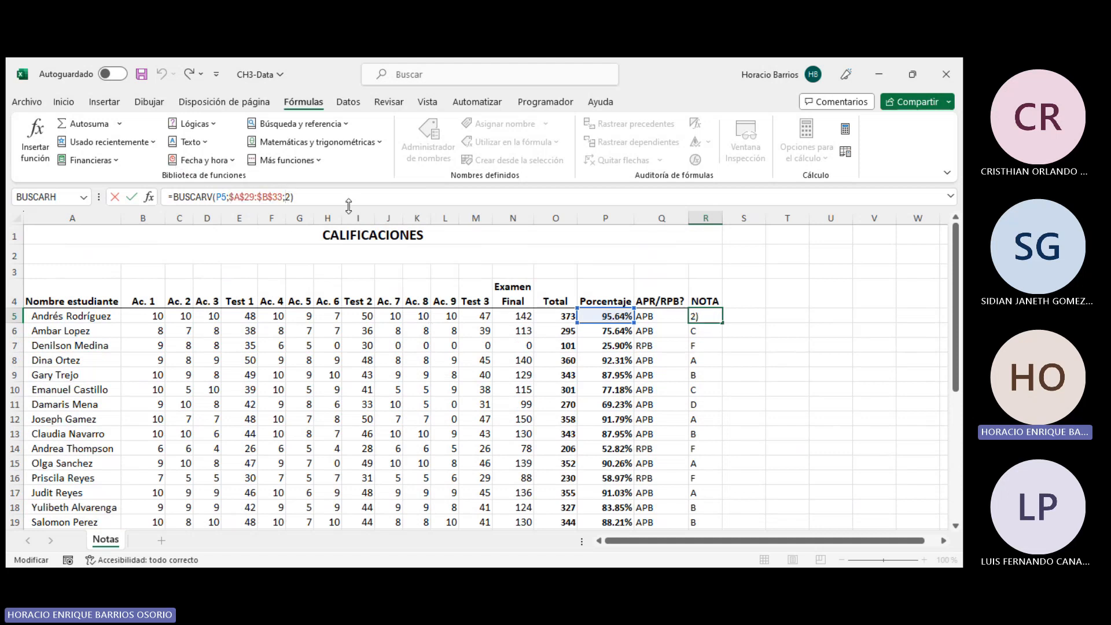
scroll(409, 287, "down", 5)
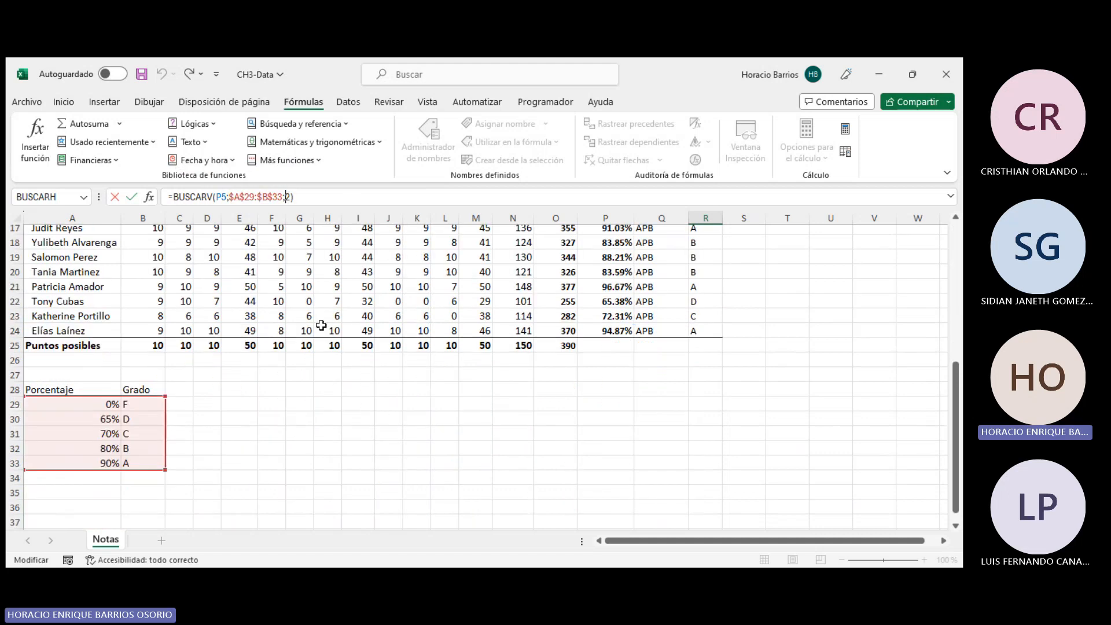
scroll(716, 284, "up", 5)
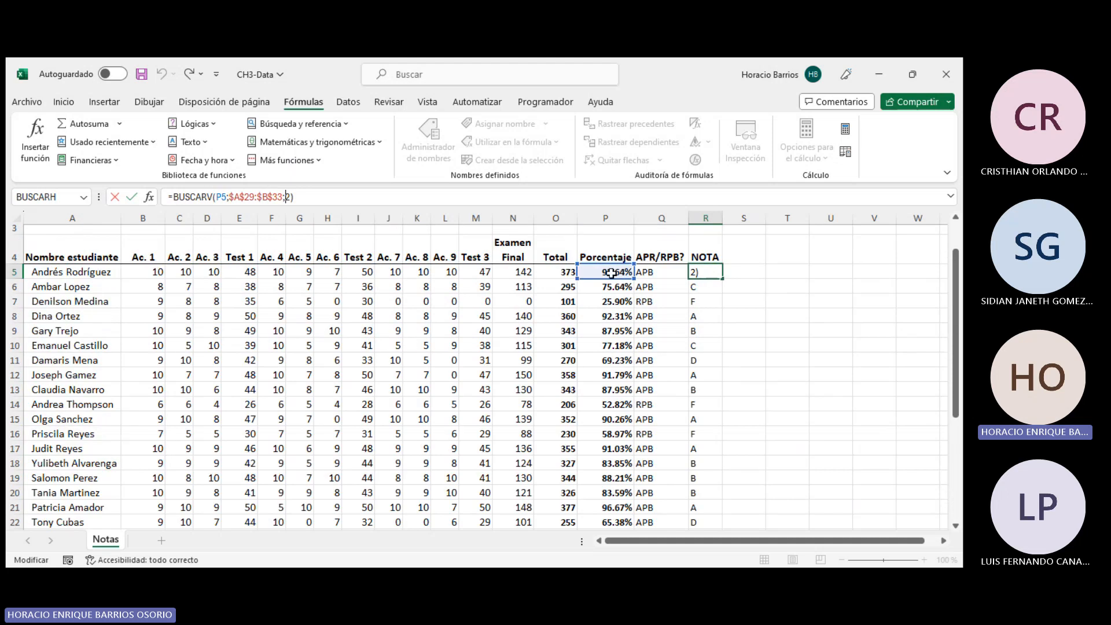
scroll(600, 278, "down", 5)
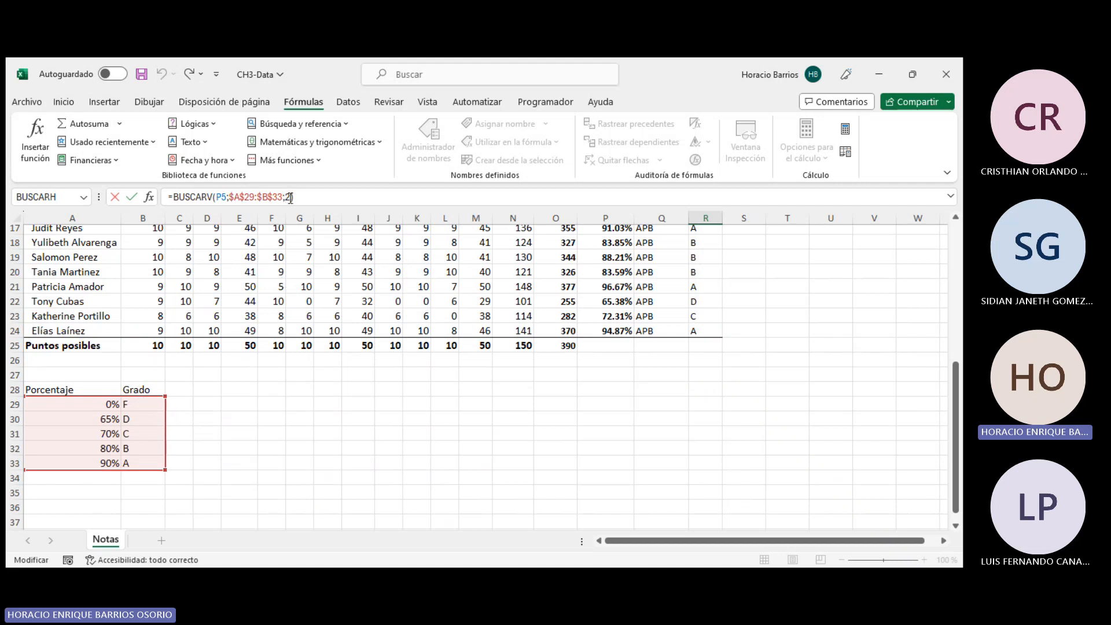
type(")")
scroll(426, 377, "up", 6)
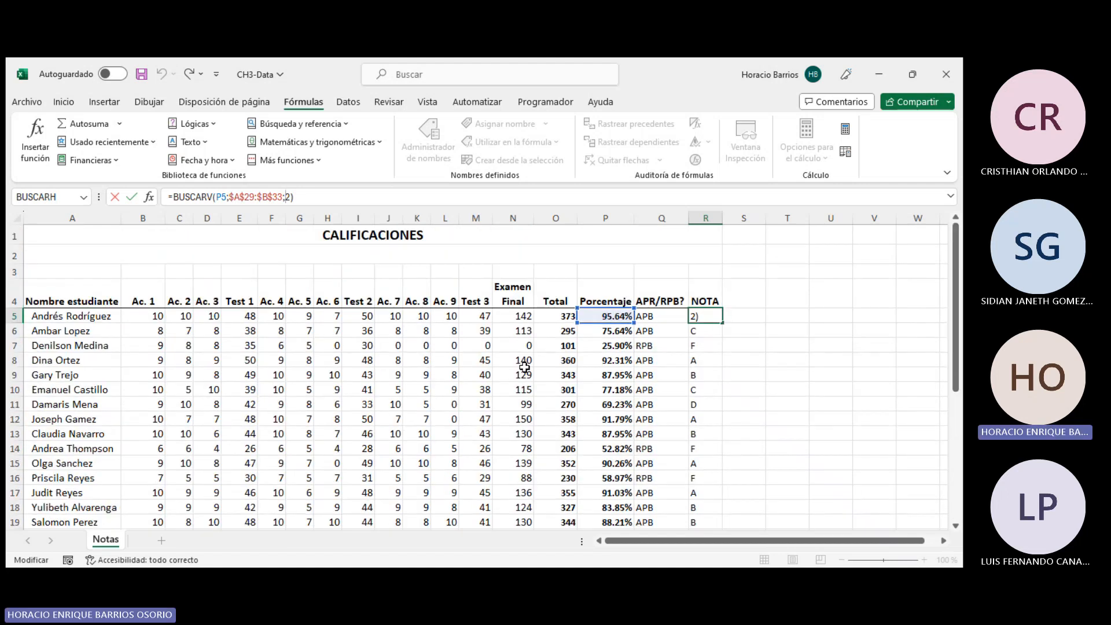
scroll(408, 389, "down", 2)
scroll(154, 495, "down", 4)
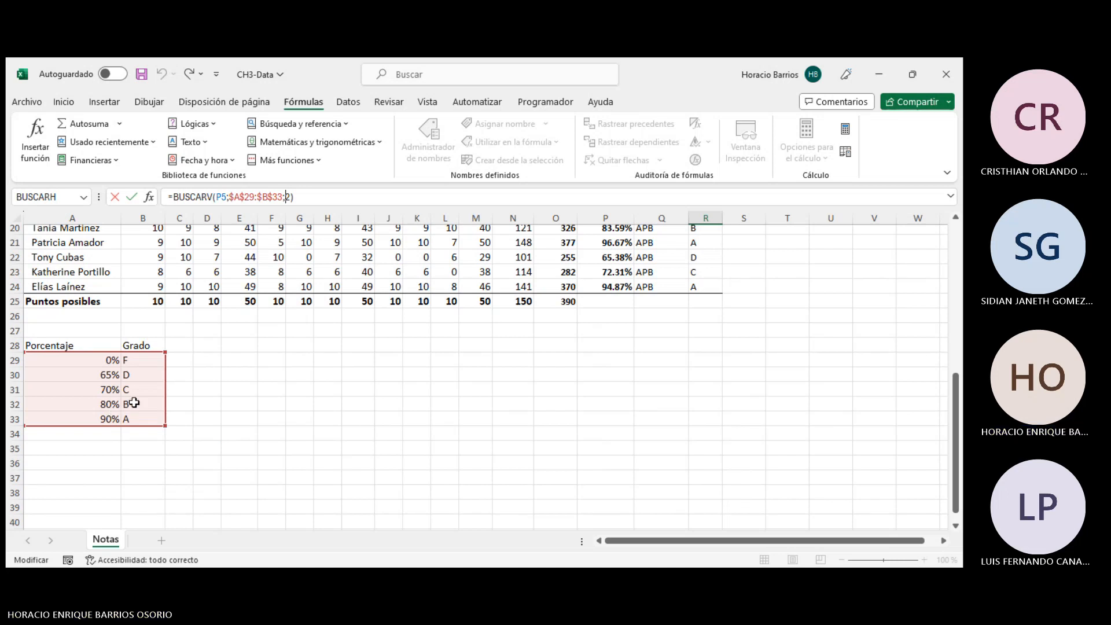
scroll(546, 464, "up", 7)
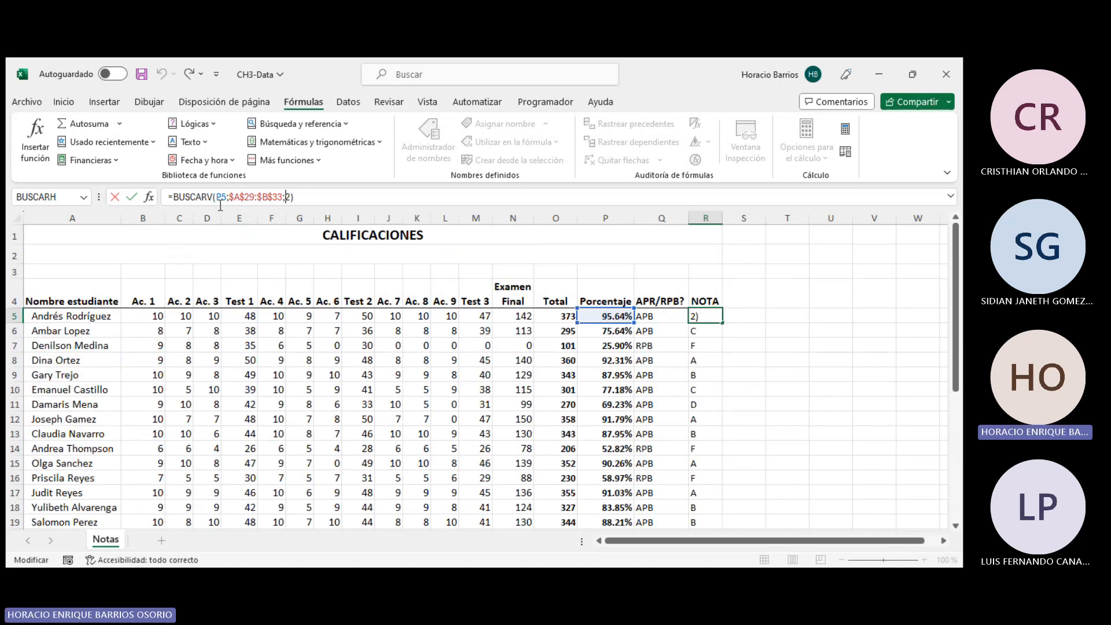
scroll(339, 353, "down", 5)
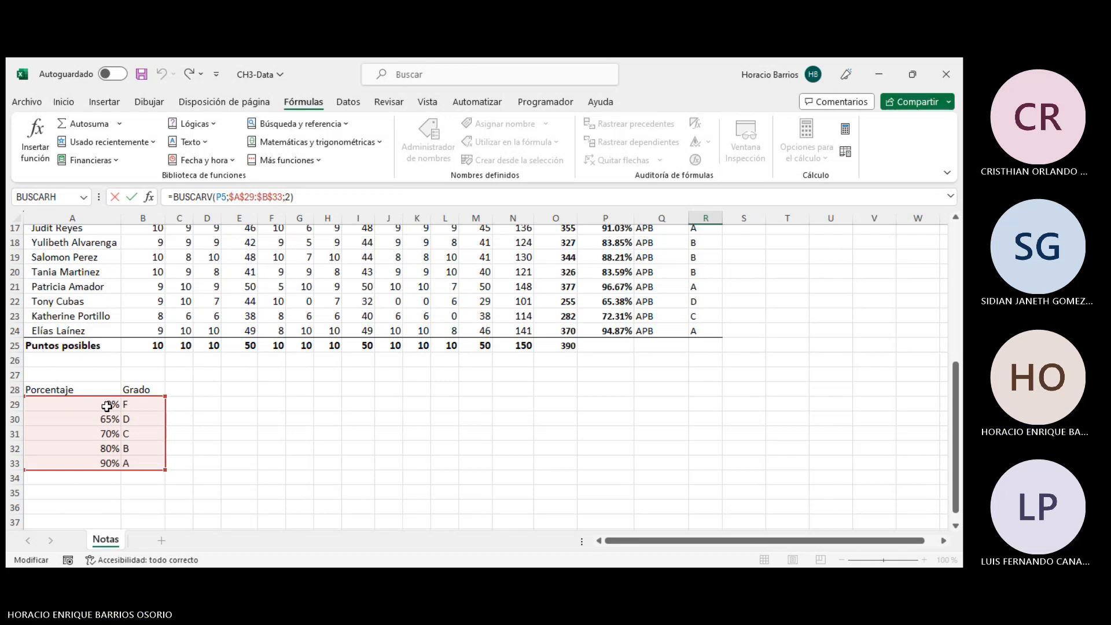
scroll(405, 433, "up", 6)
key("Return")
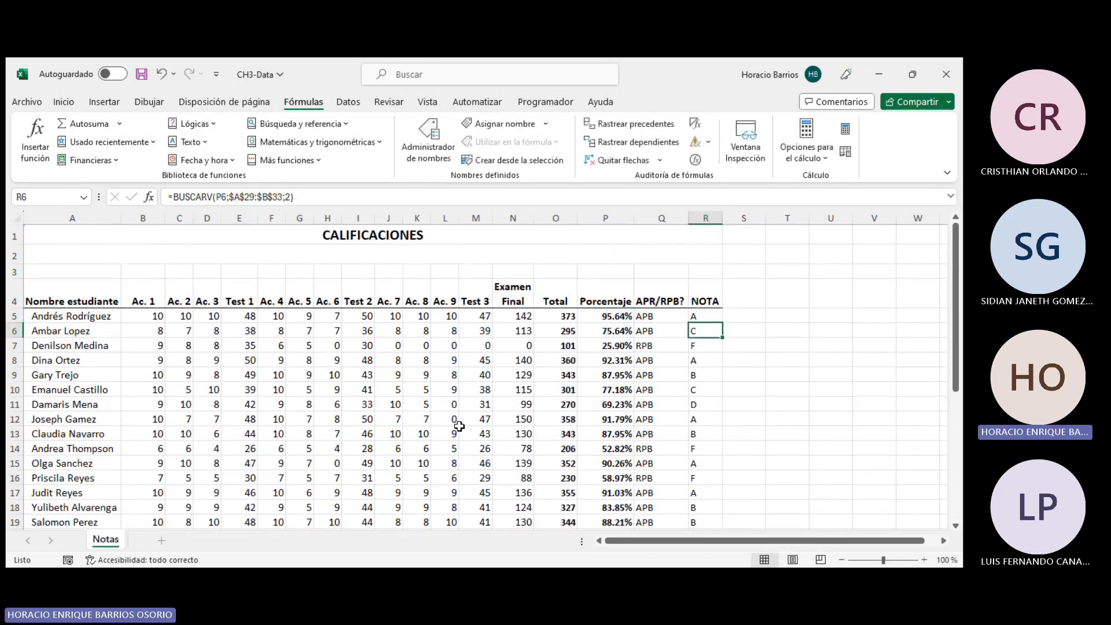
- Rename the lookup table's A28 header to Porcentaje mínimo
left_click(695, 317)
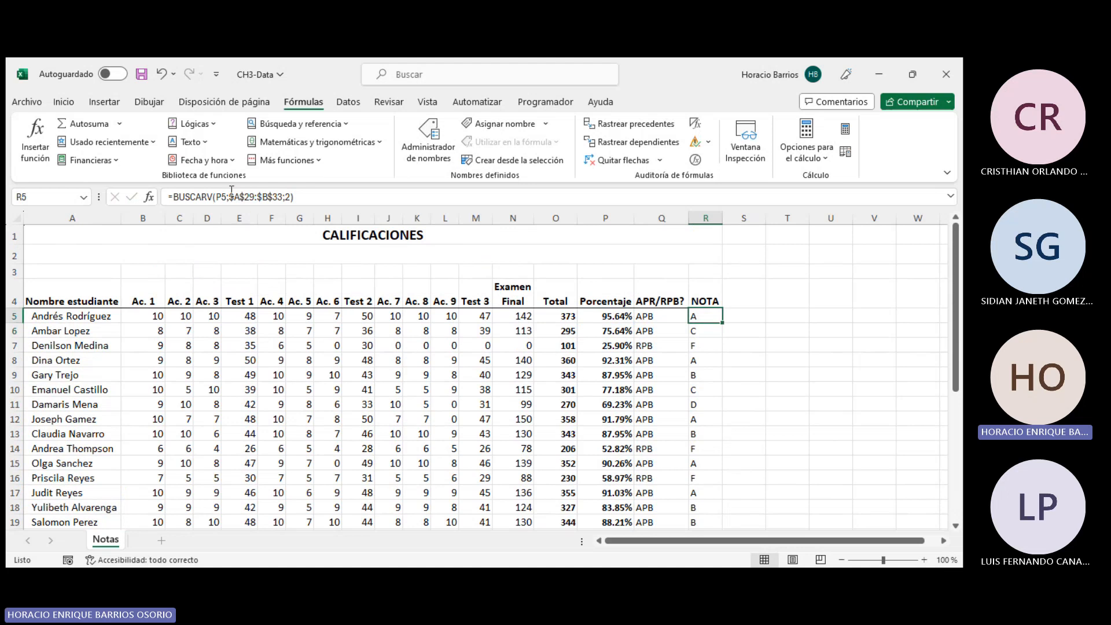
left_click(232, 191)
key("Return")
scroll(347, 377, "down", 5)
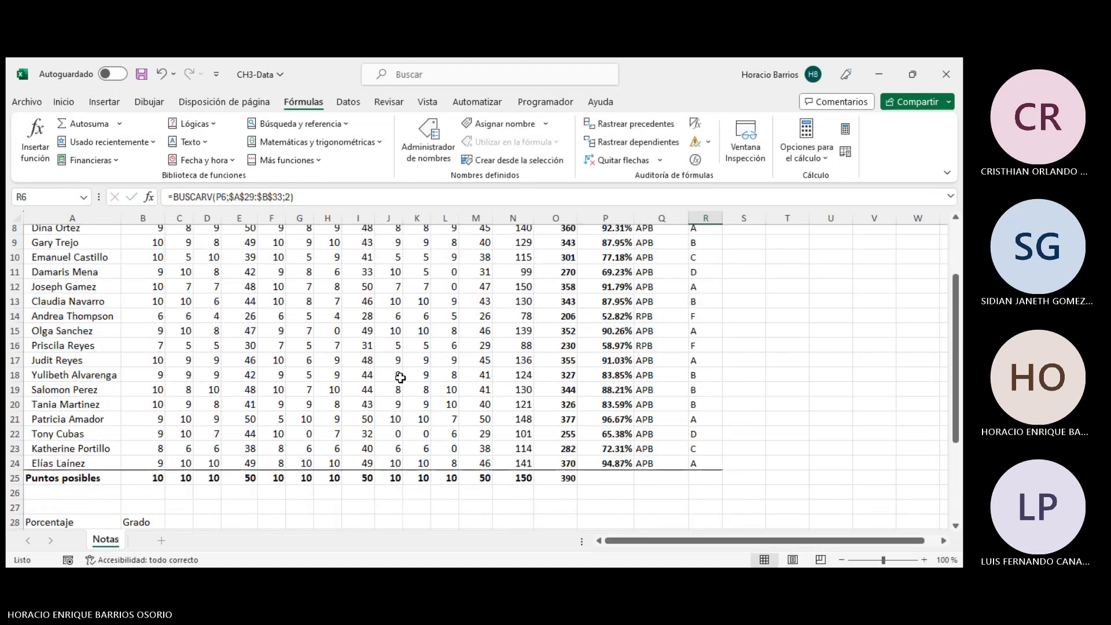
left_click(65, 391)
left_click(339, 202)
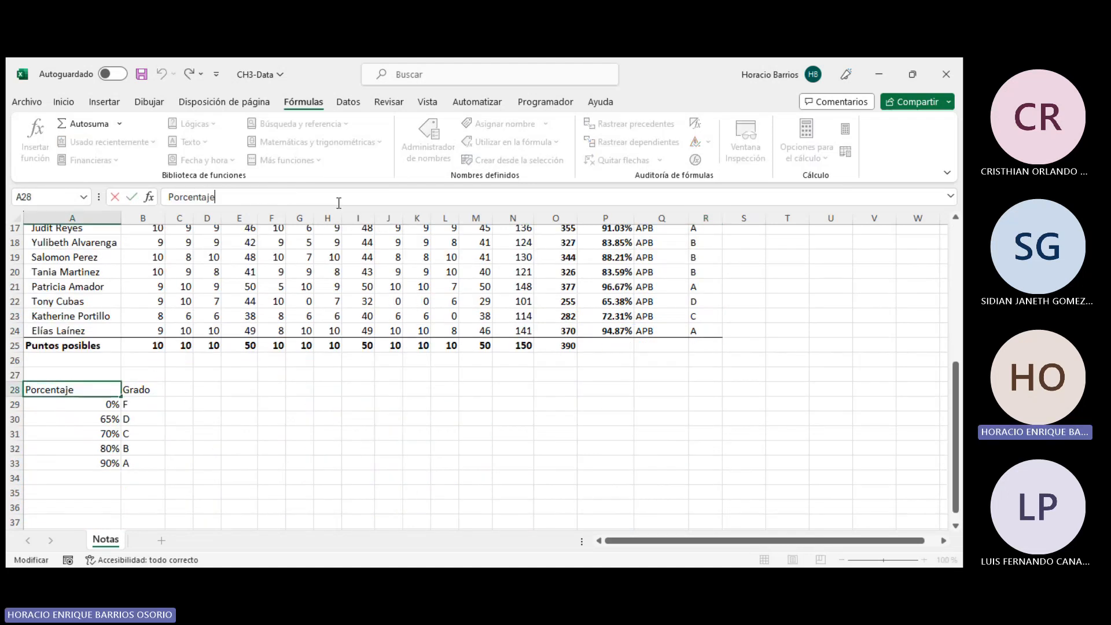
type("mínimo")
key("Return")
- Compare the Porcentaje in P5 and the grade in R5 with the minimum-percentage thresholds in the lookup table
left_click(129, 416)
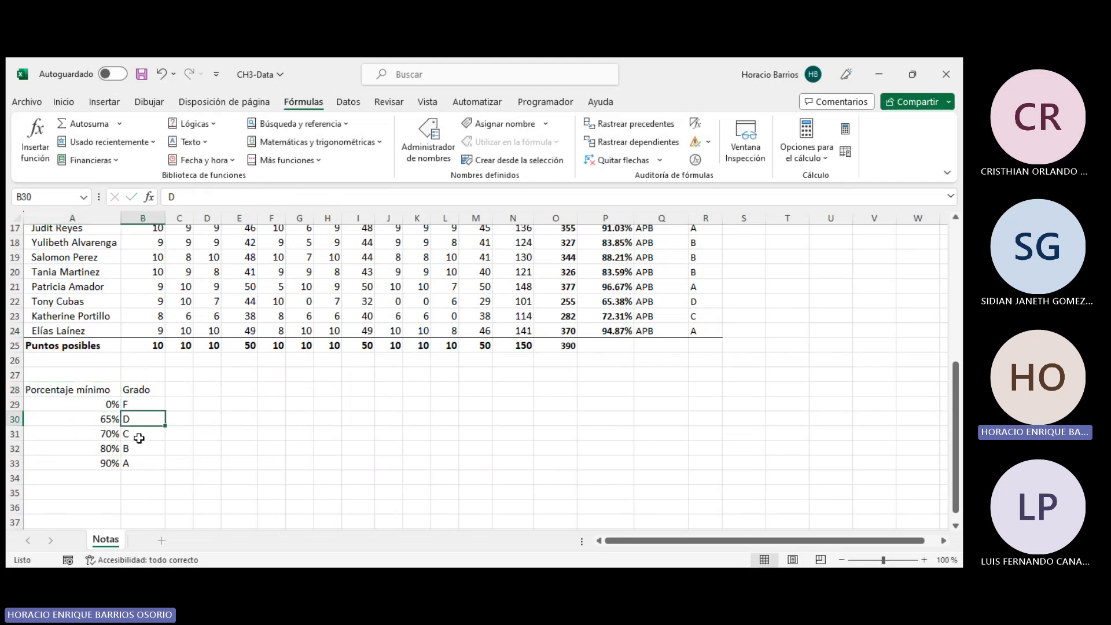
left_click(143, 458)
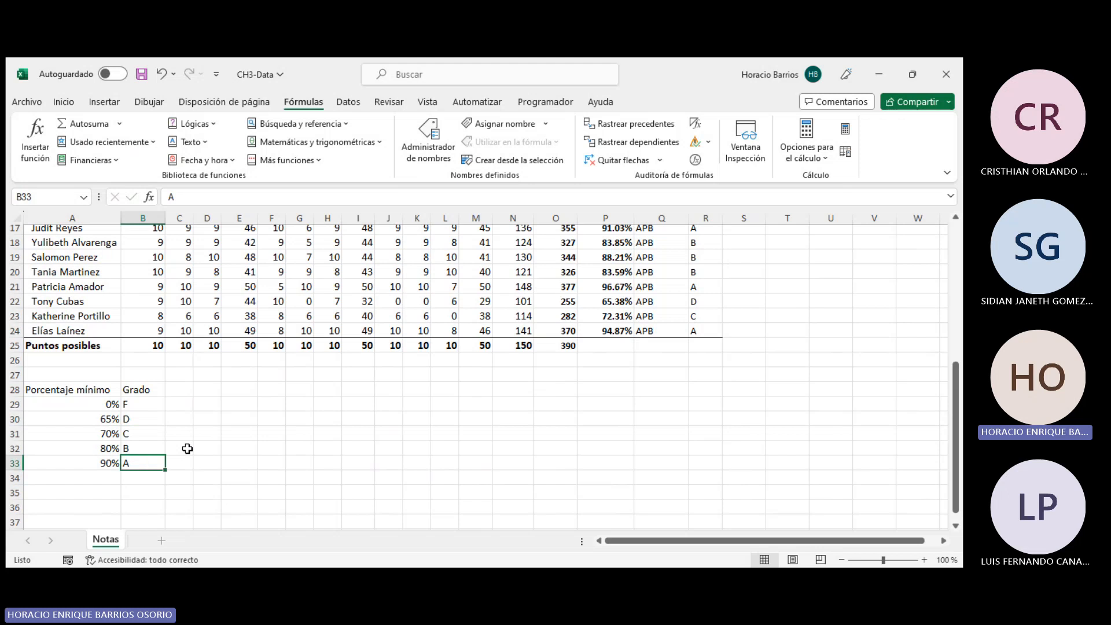
left_click(103, 462)
scroll(56, 463, "up", 5)
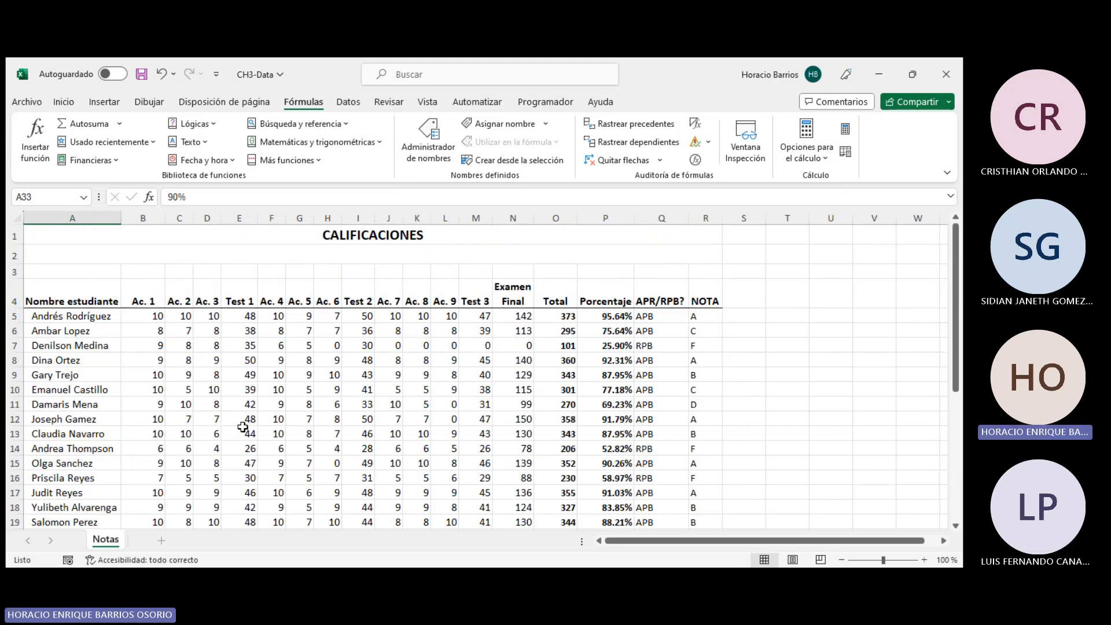
left_click(610, 319)
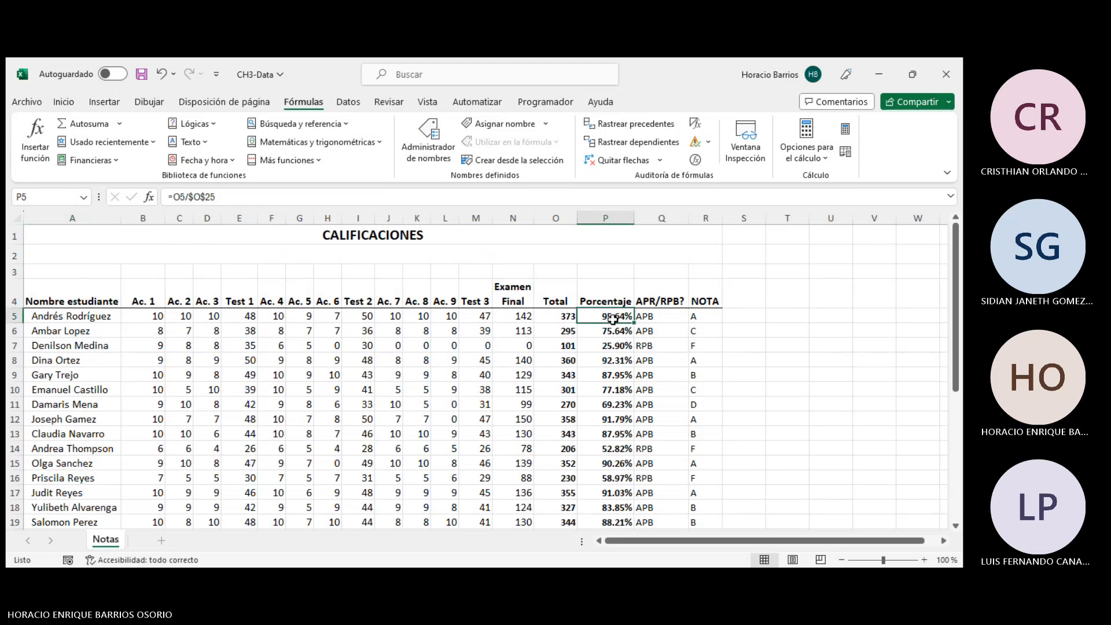
left_click(697, 316)
left_click(613, 316)
scroll(613, 317, "down", 4)
scroll(613, 317, "down", 1)
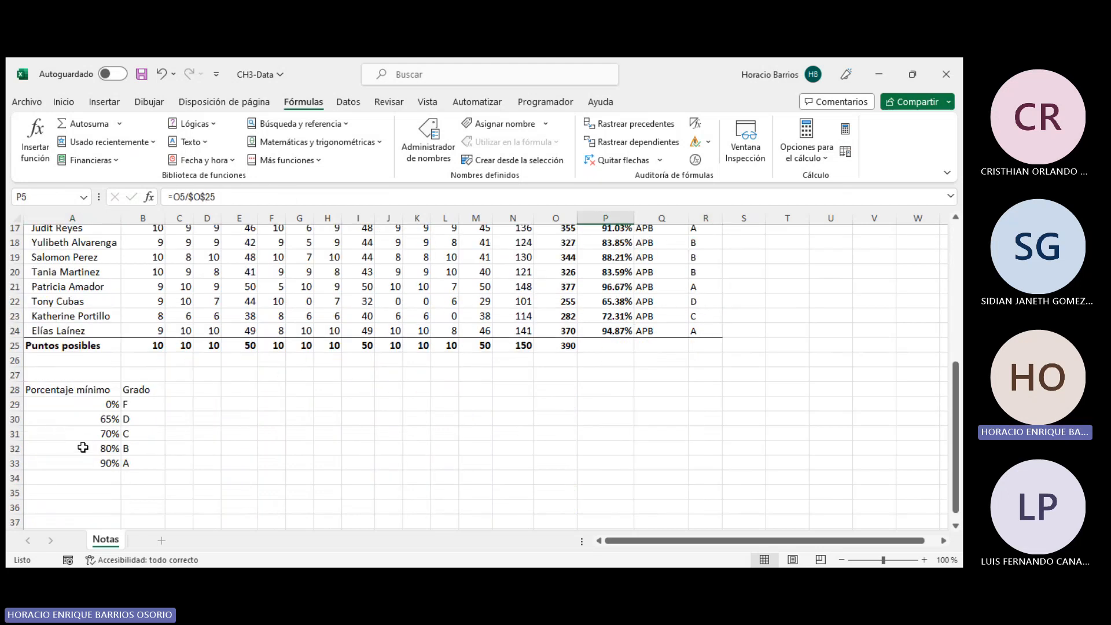
left_click(81, 462)
left_click(92, 449)
left_click(105, 423)
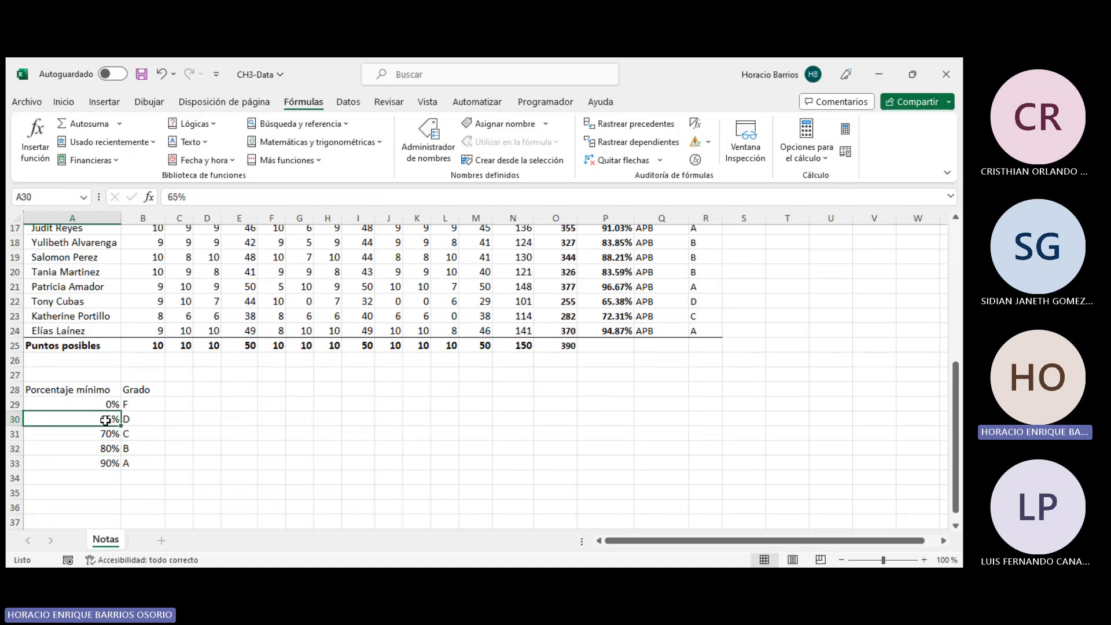
left_click(134, 463)
scroll(275, 428, "up", 6)
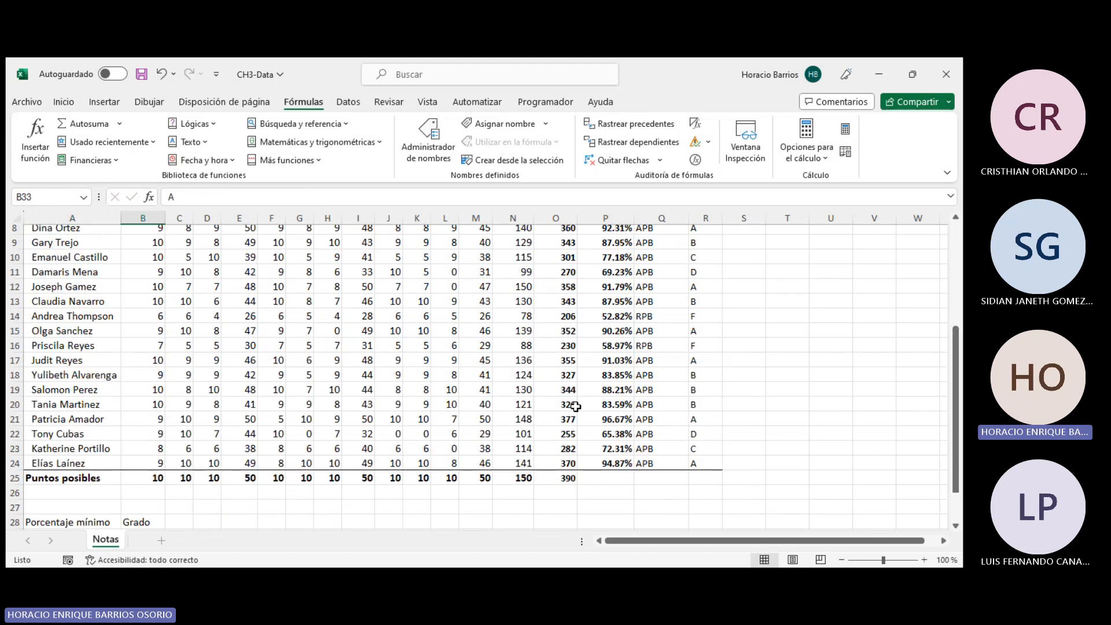
left_click(706, 317)
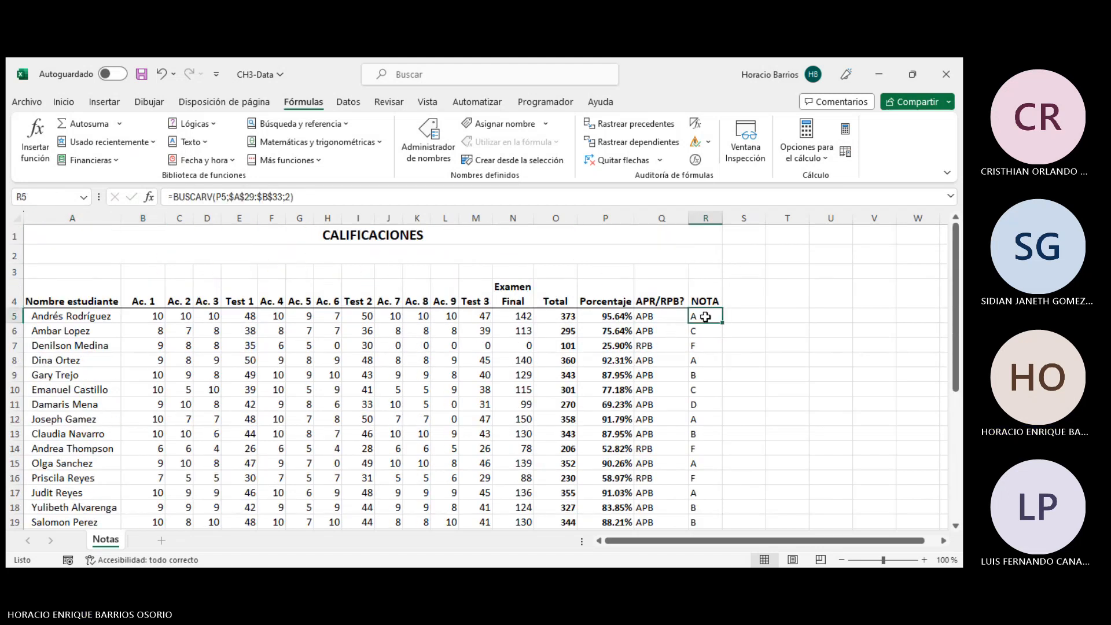
- Add FALSO as the exact-match fourth argument to the BUSCARV formula in R5
left_click(360, 205)
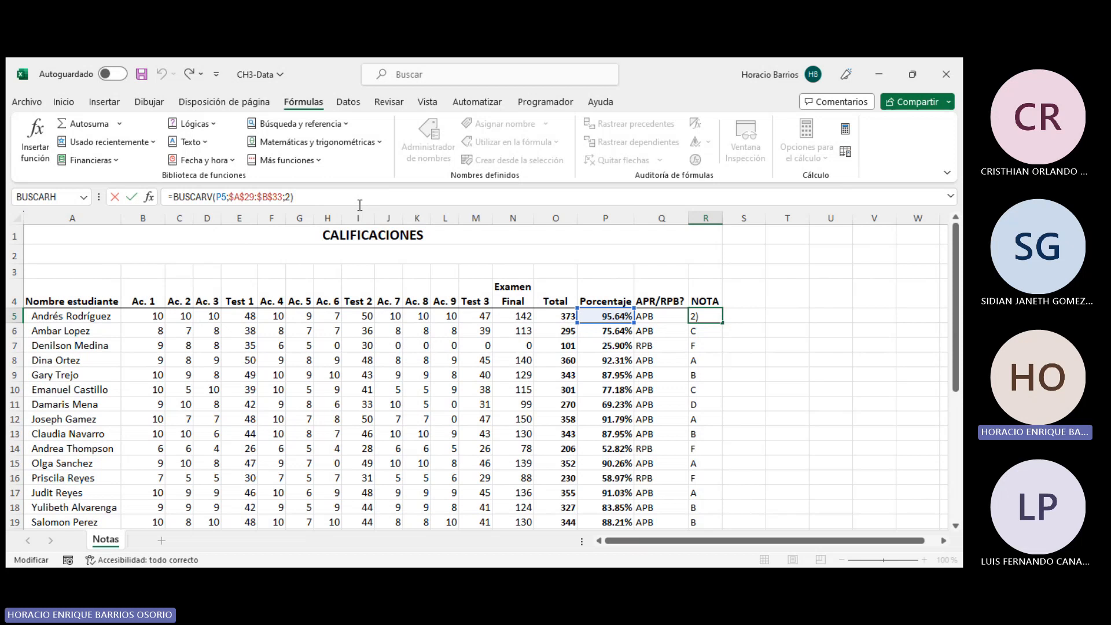
type(";")
left_click(354, 247)
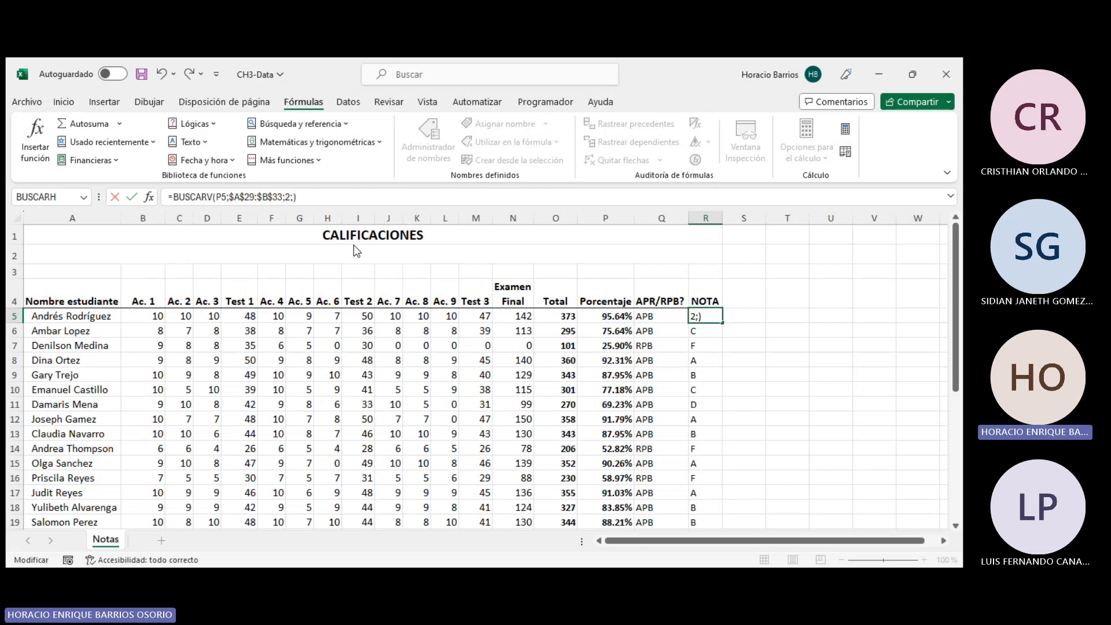
type("FALSO")
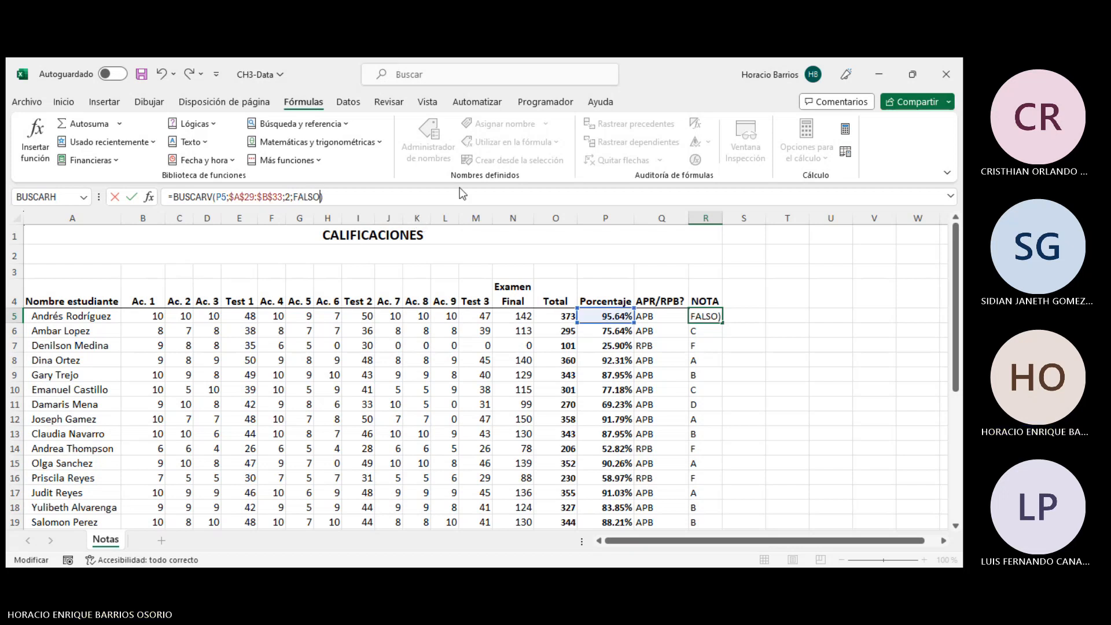
type(";")
key("BackSpace")
left_click(400, 241)
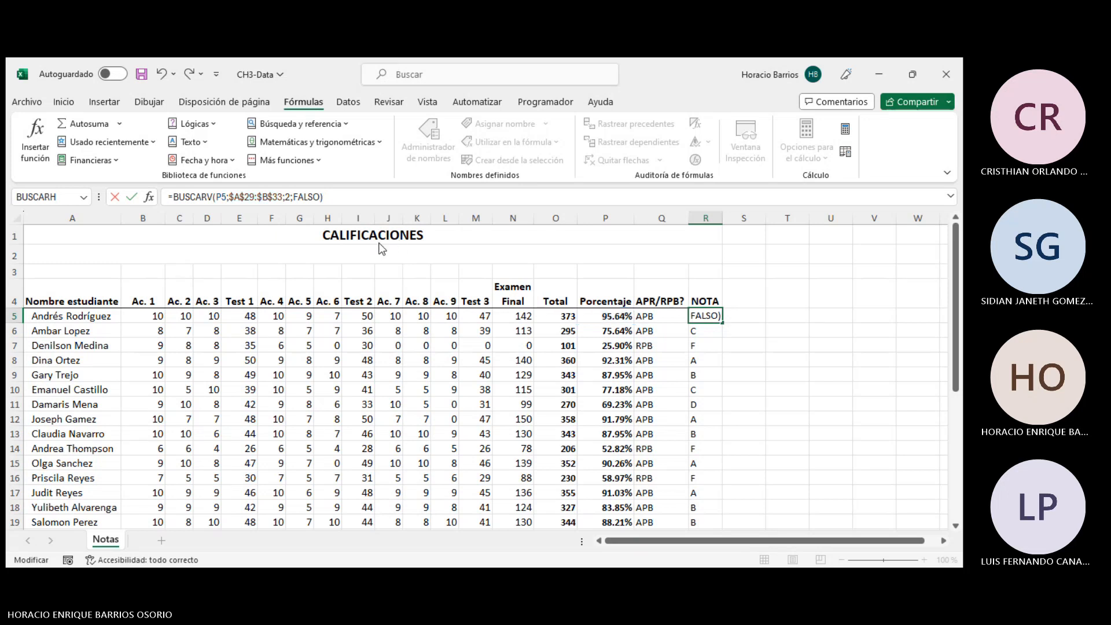
left_click(379, 240)
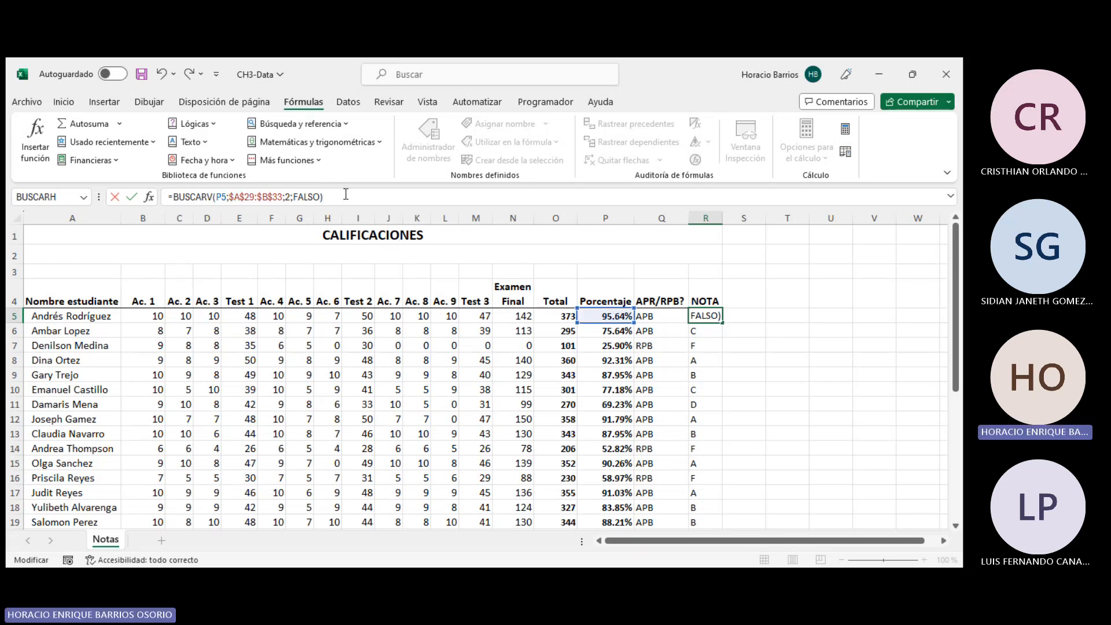
key("Return")
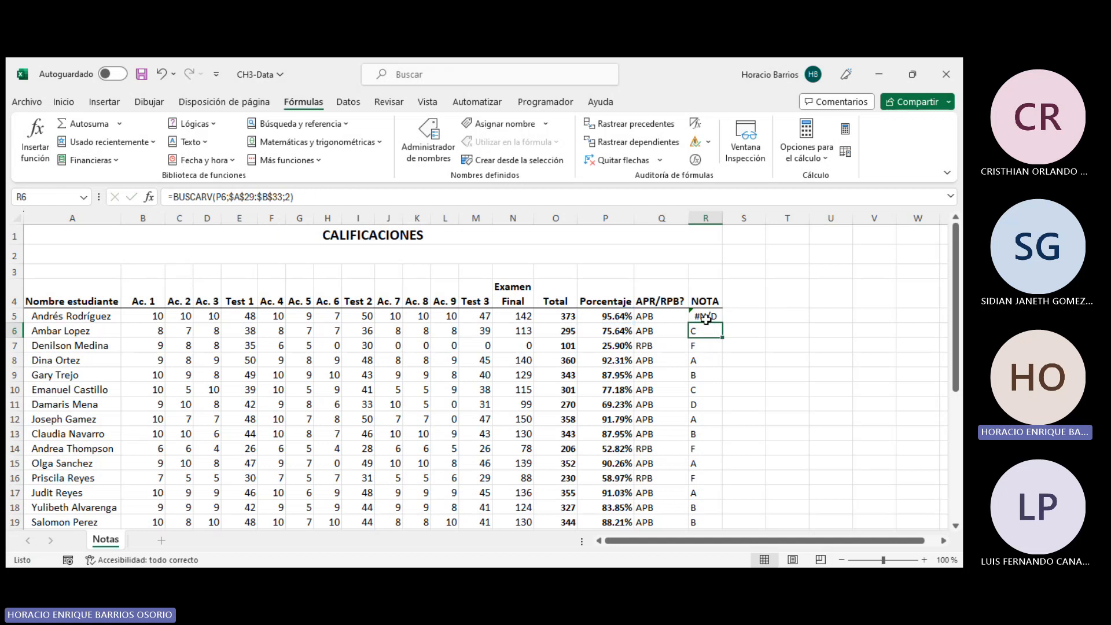
- Add a new lookup table row 34 with minimum percentage 95.64% and grade A+
left_click(706, 319)
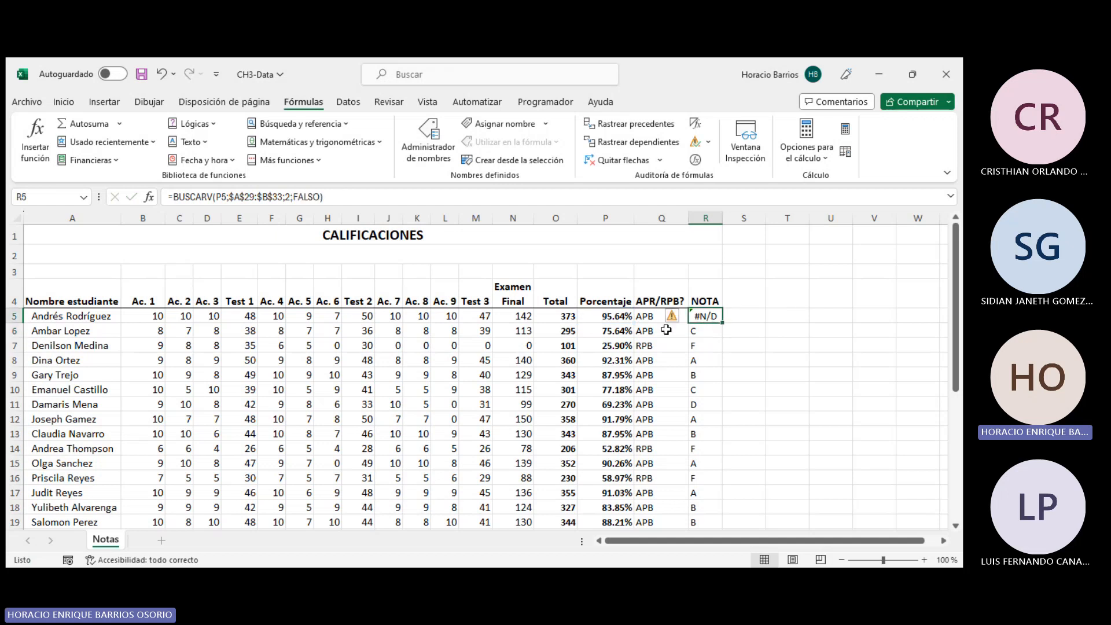
left_click(621, 319)
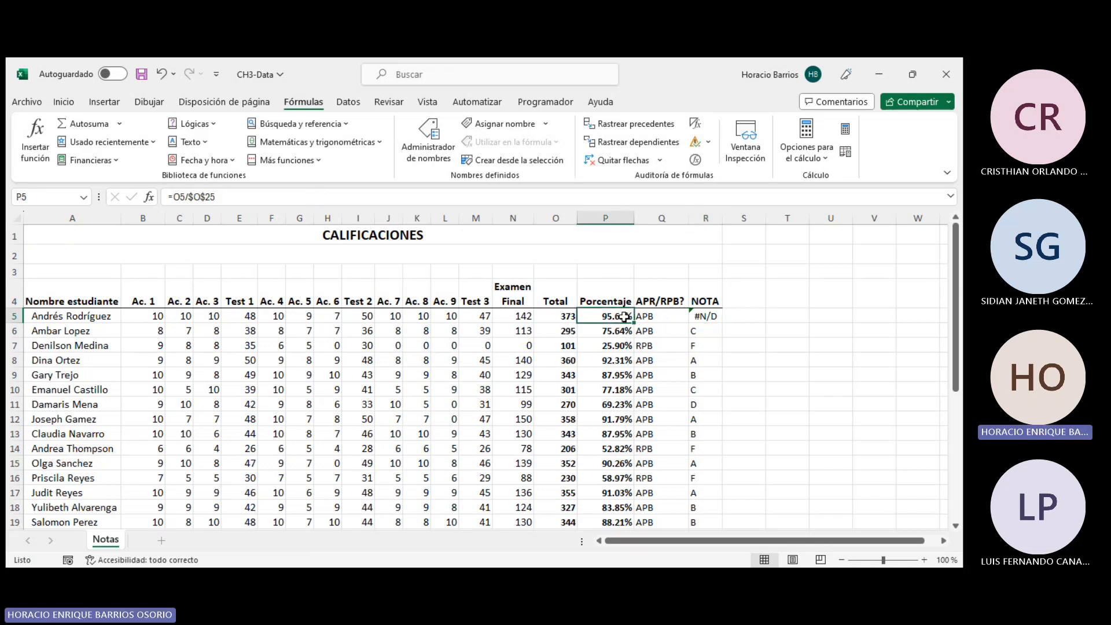
scroll(598, 313, "down", 5)
scroll(598, 313, "up", 5)
scroll(598, 313, "down", 6)
left_click(94, 419)
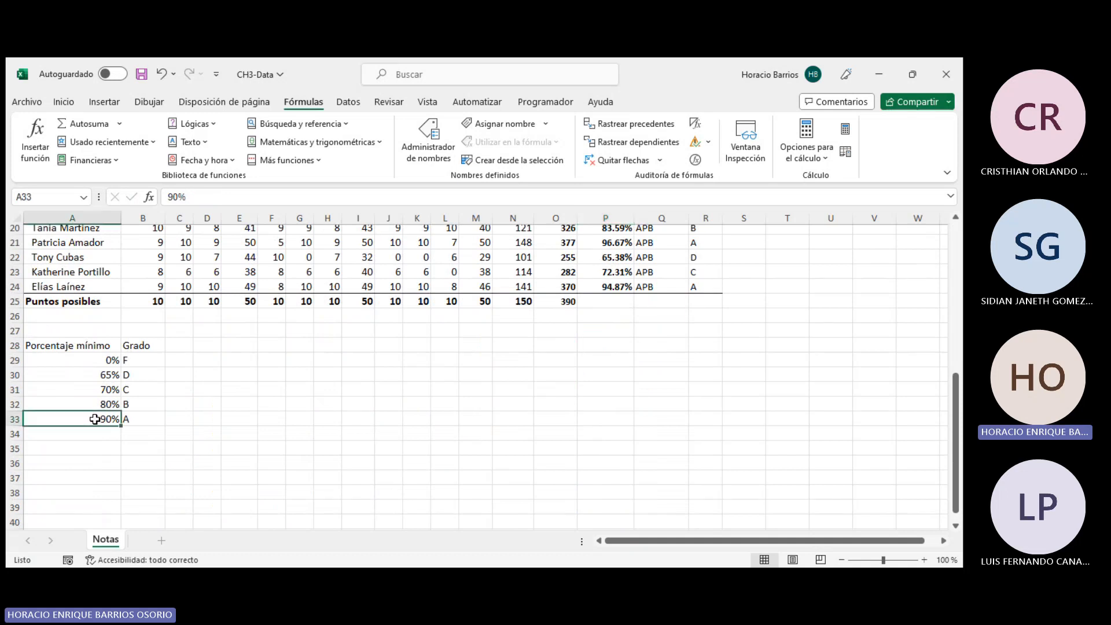
left_click(97, 433)
type("95.64")
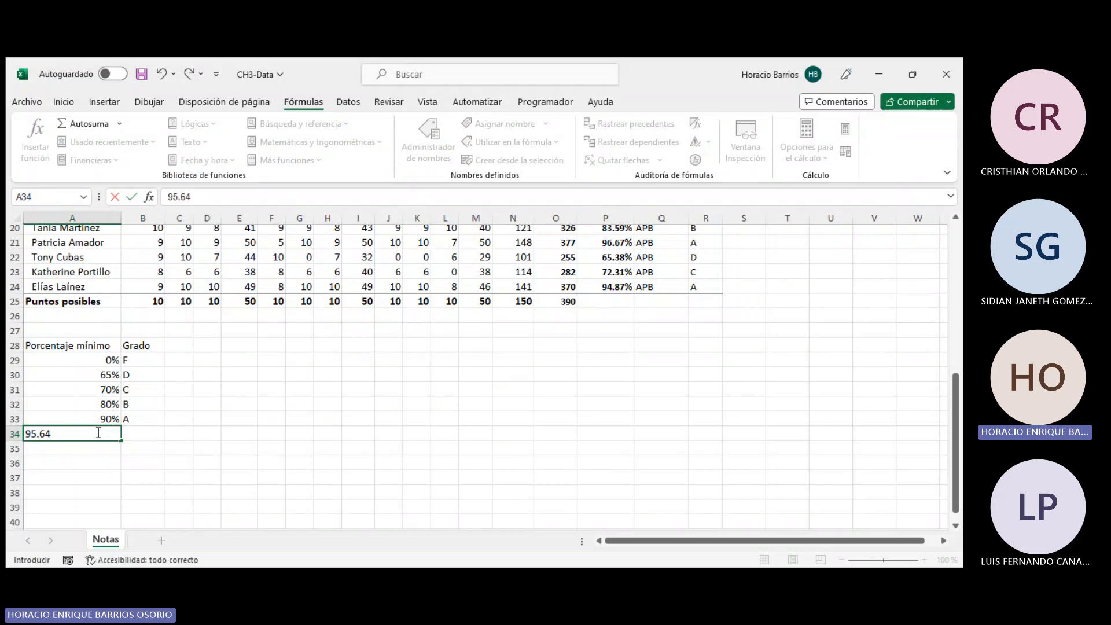
key("Return")
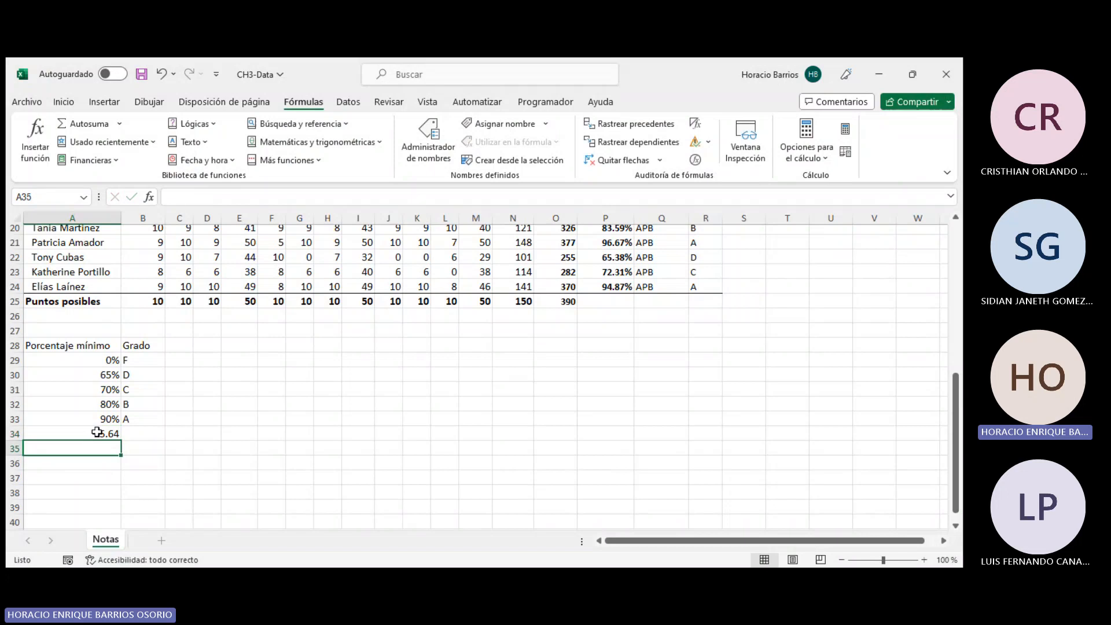
left_click(96, 433)
type("95")
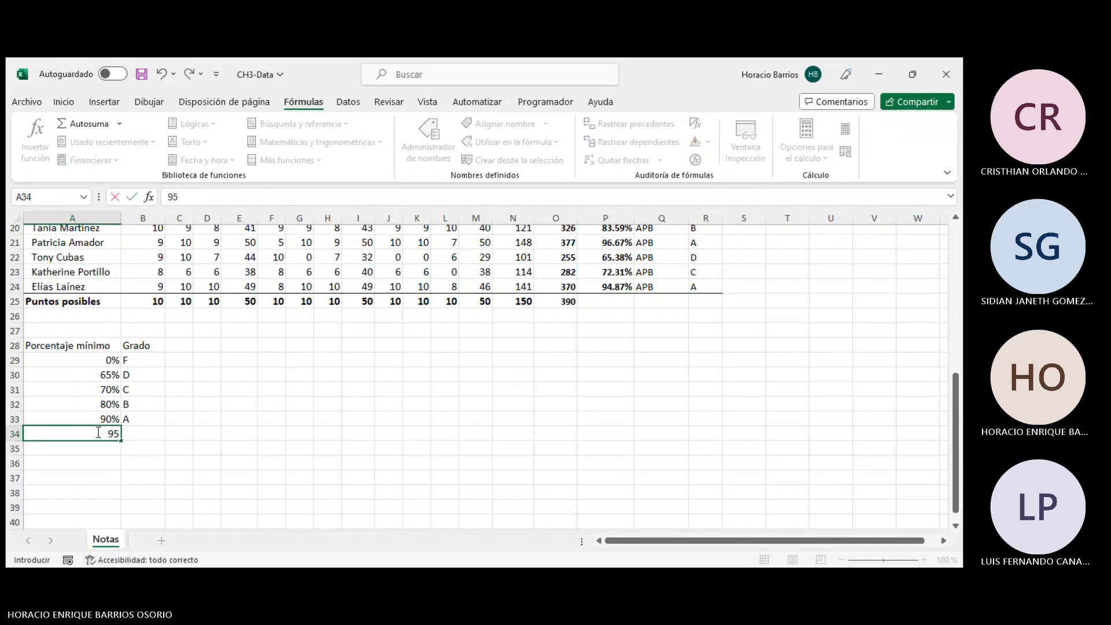
type(".64%")
key("Return")
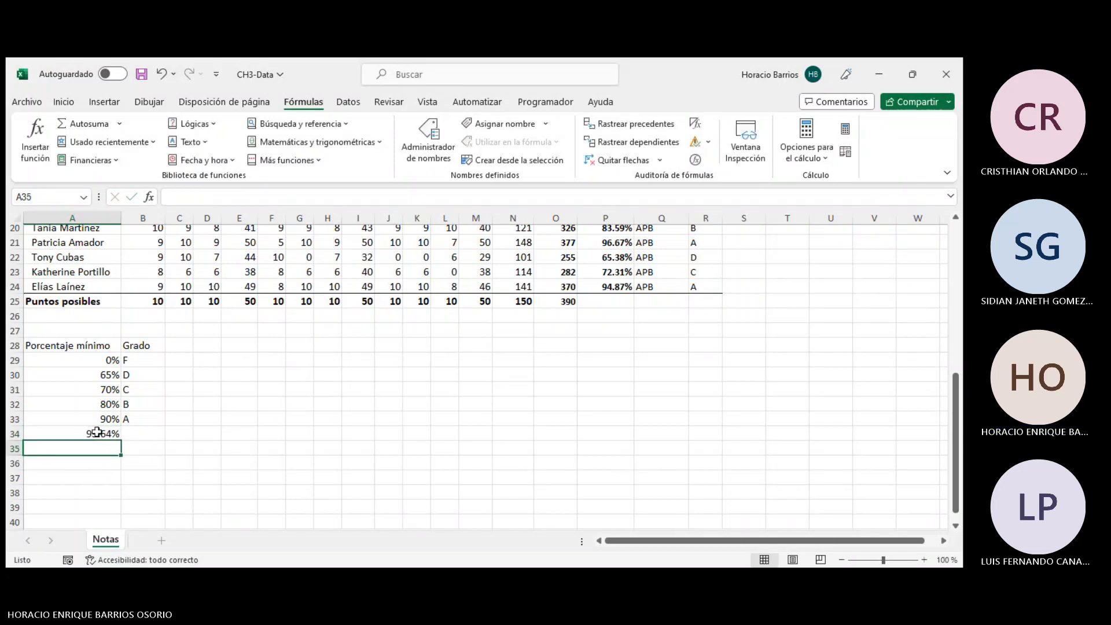
key("Up")
key("Right")
type("A")
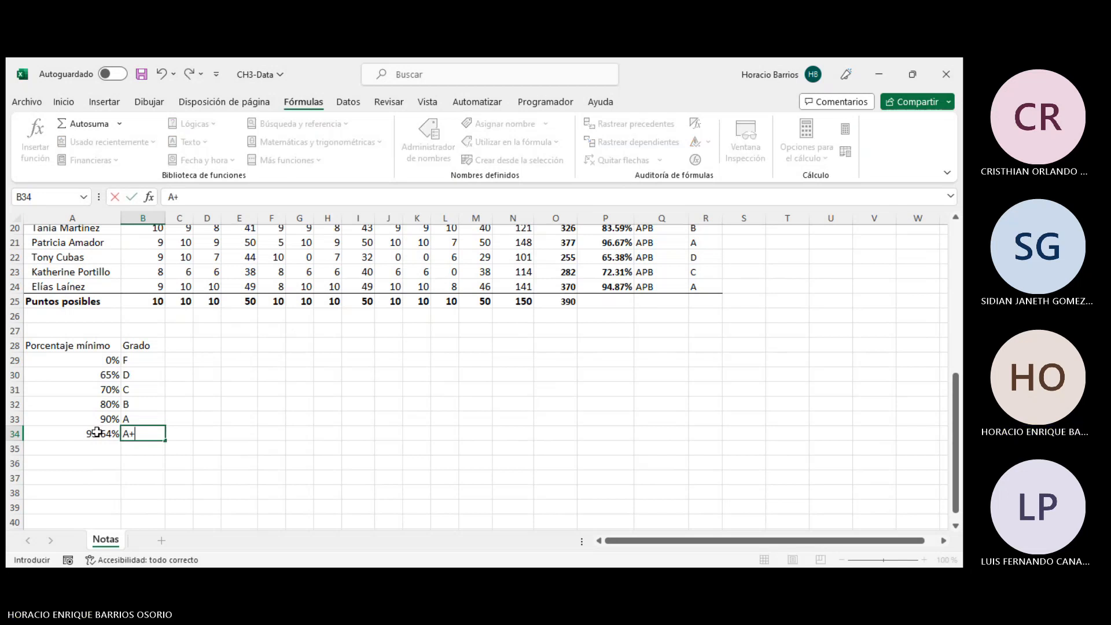
key("Return")
- Extend the lookup range in R5's BUSCARV formula to $A$29:$B$34
scroll(97, 432, "up", 7)
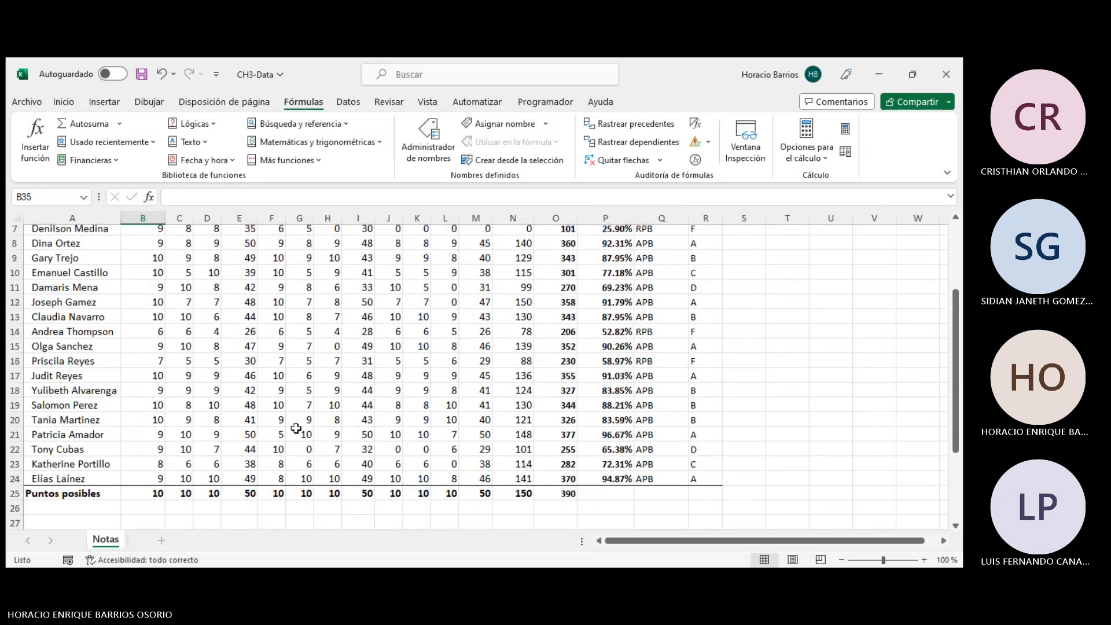
left_click(704, 316)
left_click(428, 197)
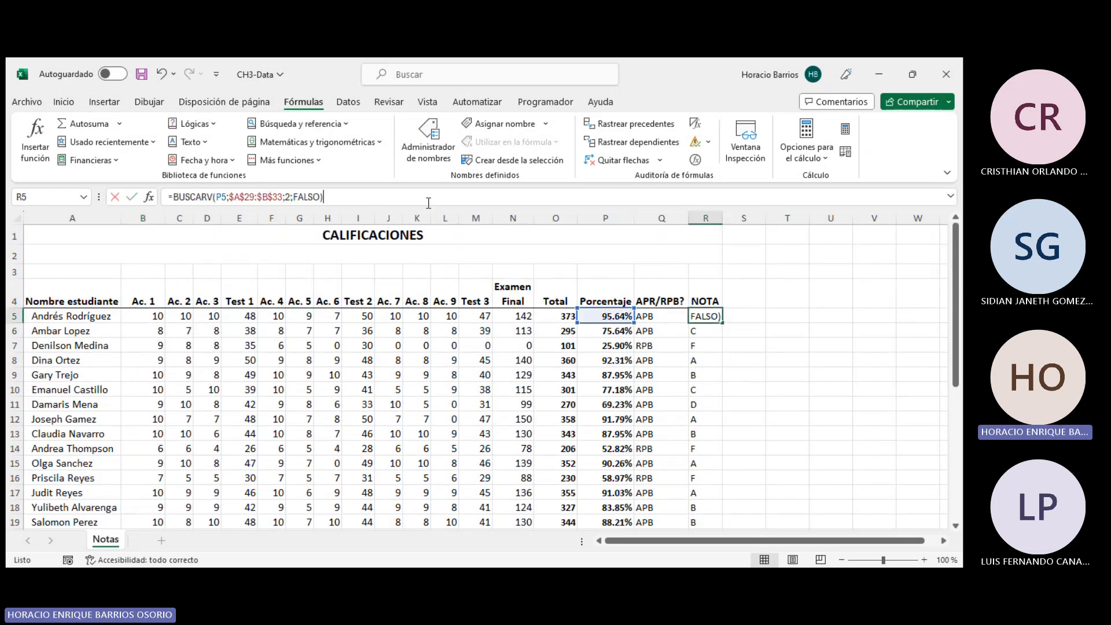
key("Return")
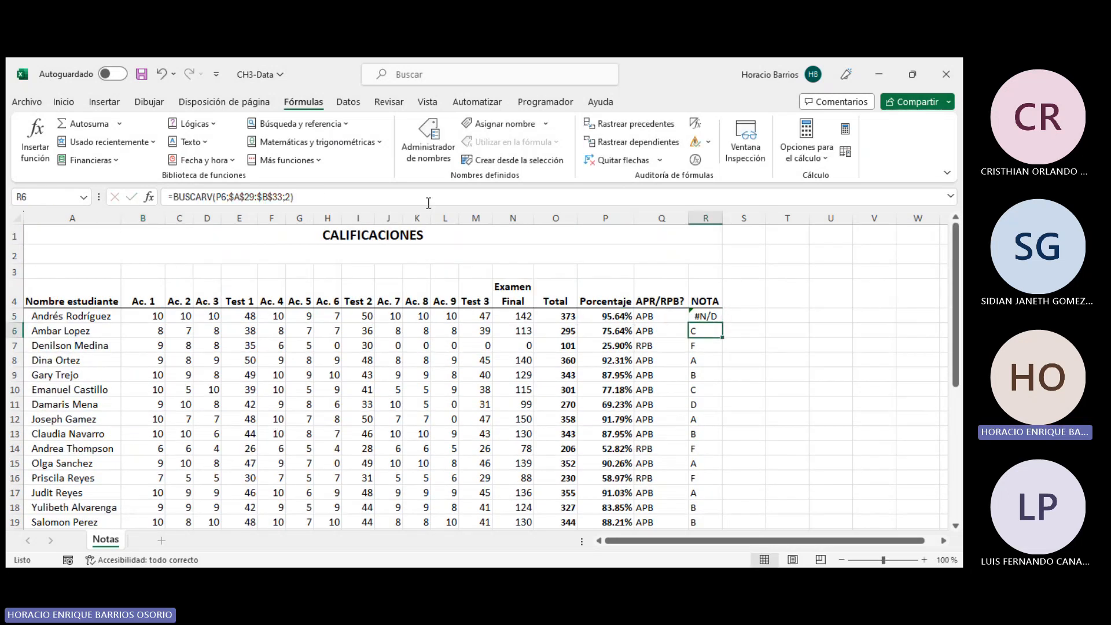
left_click(705, 316)
left_click(275, 197)
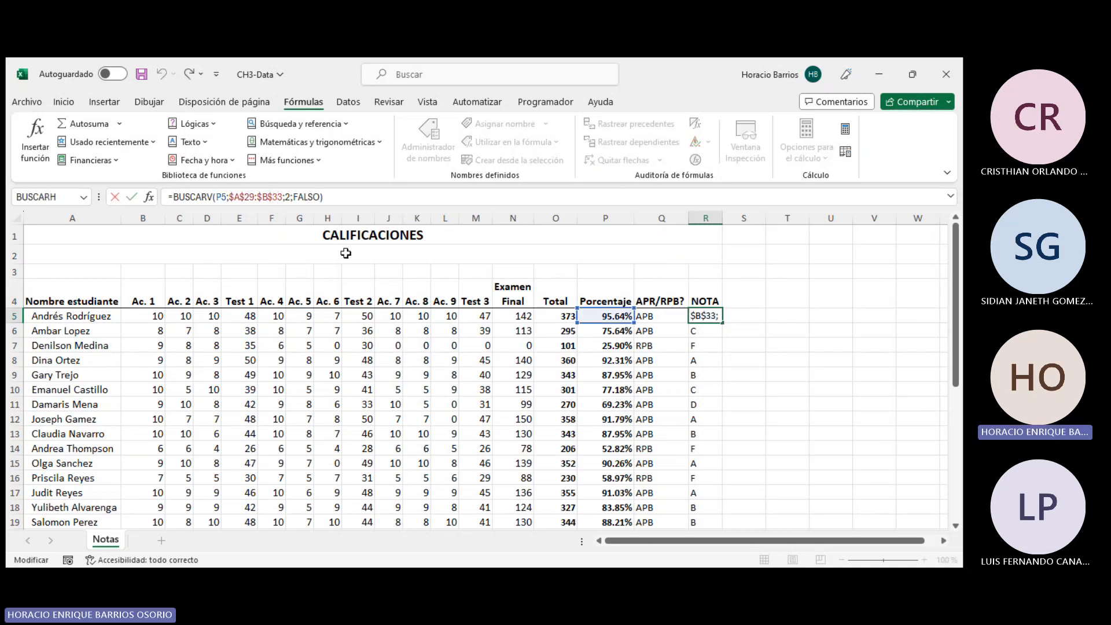
scroll(317, 438, "down", 5)
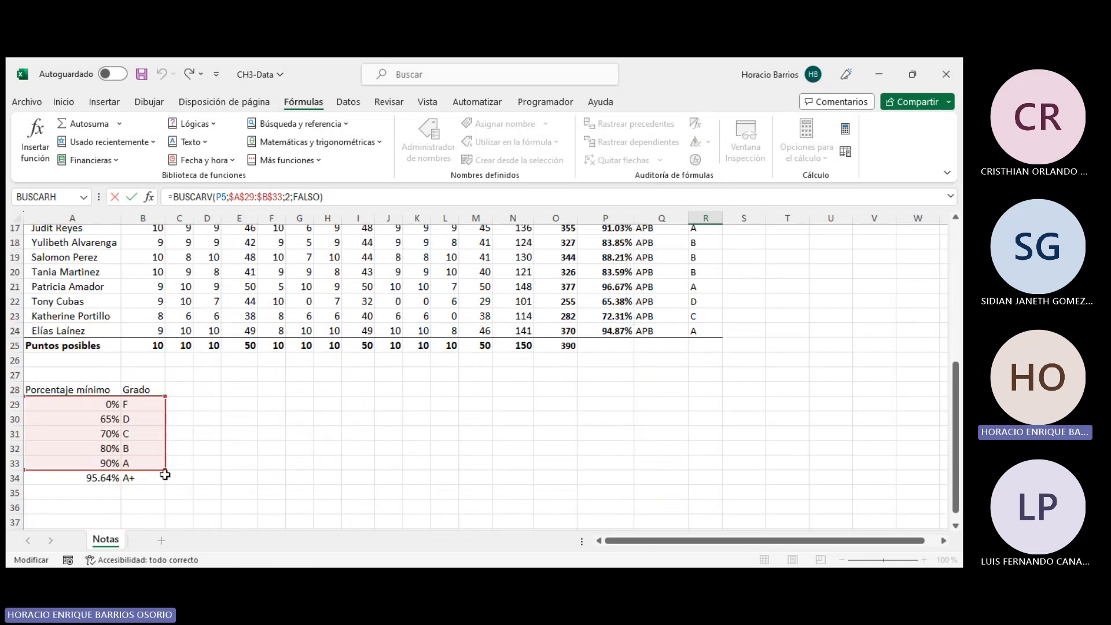
left_click_drag(165, 469, 166, 484)
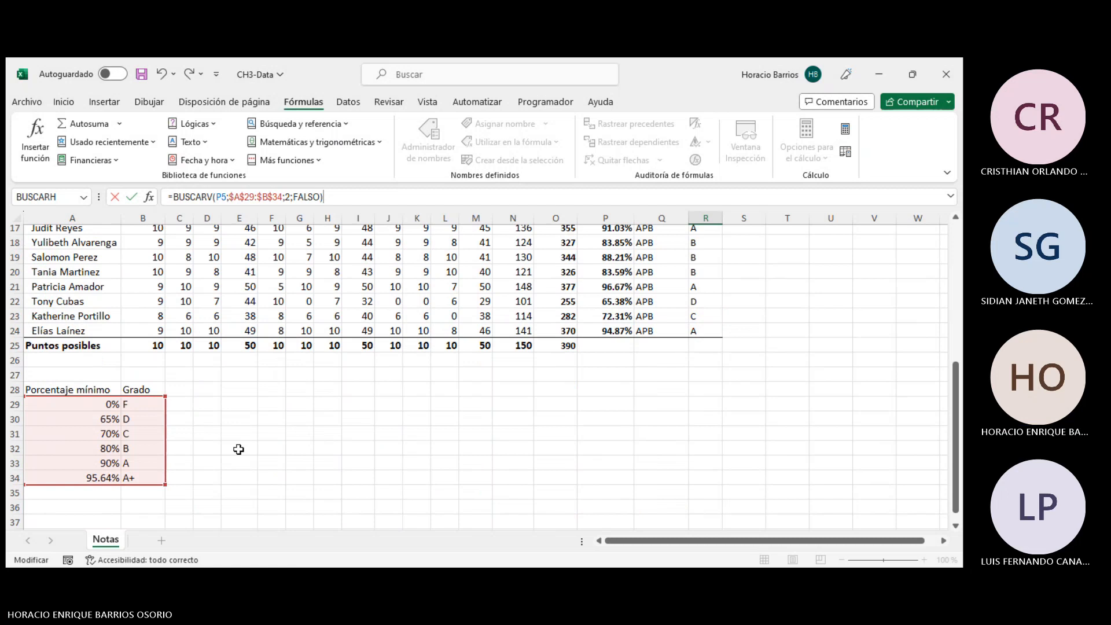
key("Return")
- Open R5's formula and examine its FALSO argument
scroll(452, 397, "up", 5)
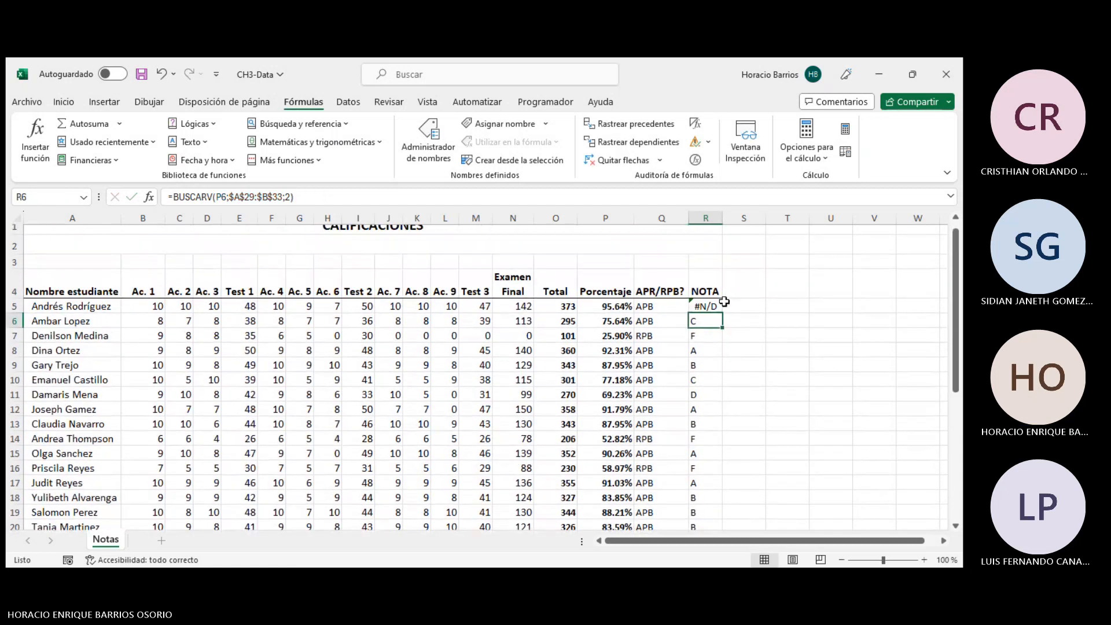
left_click(717, 302)
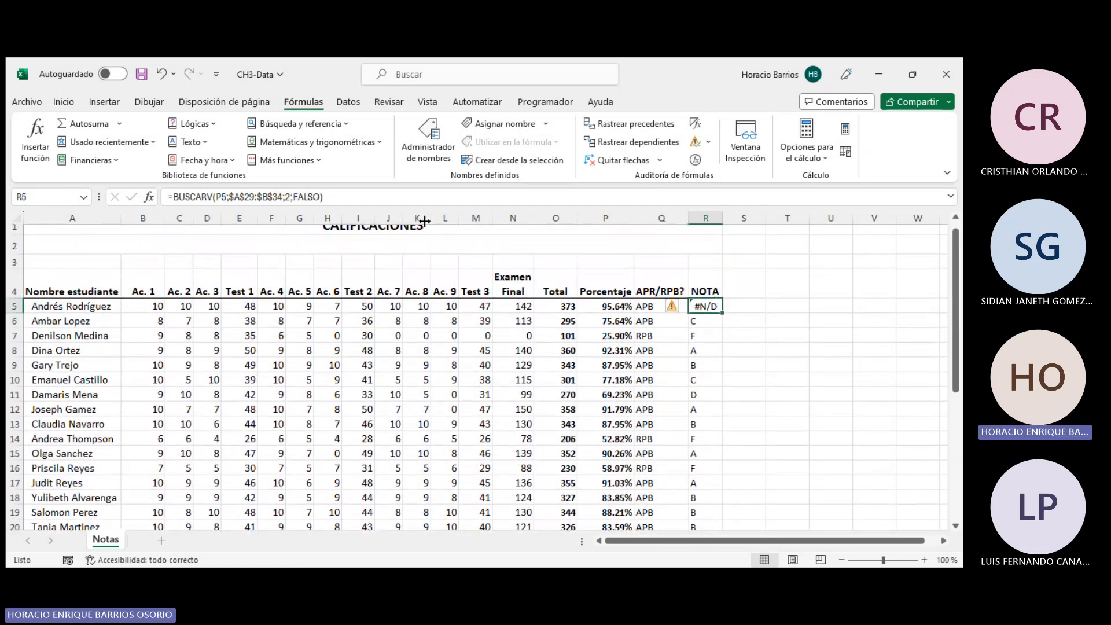
left_click(299, 197)
double_click(299, 197)
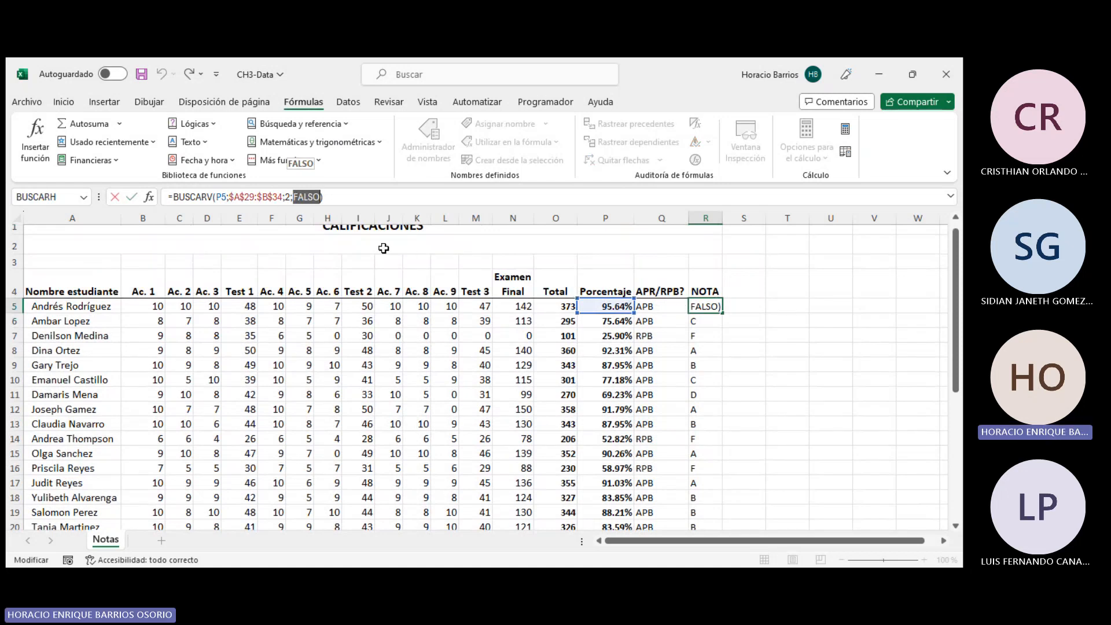
scroll(390, 326, "down", 6)
scroll(390, 326, "up", 6)
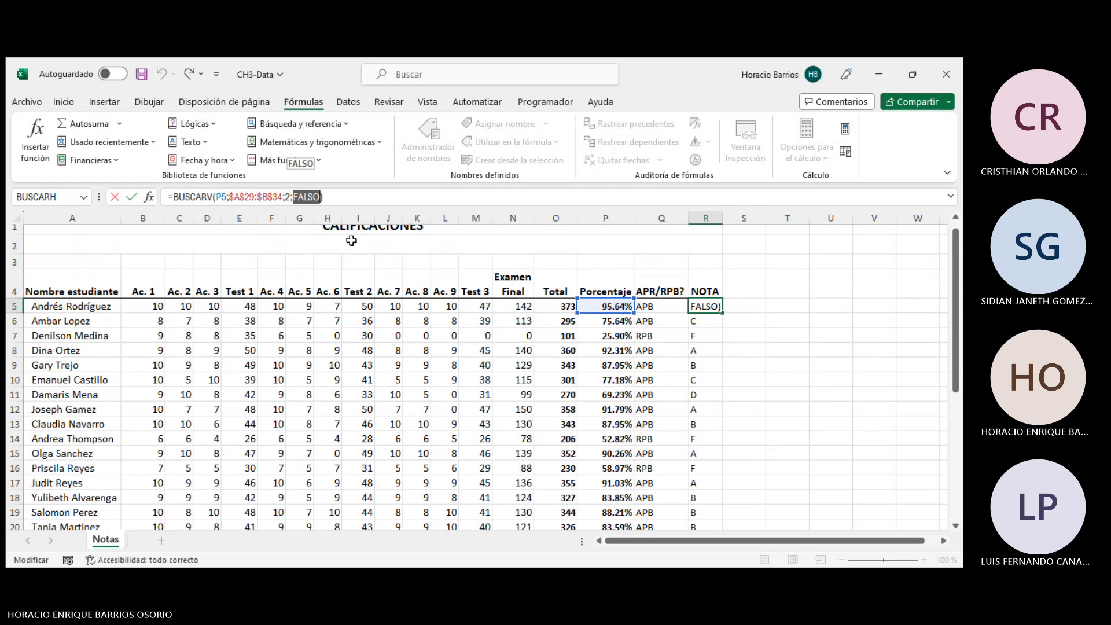
key("Return")
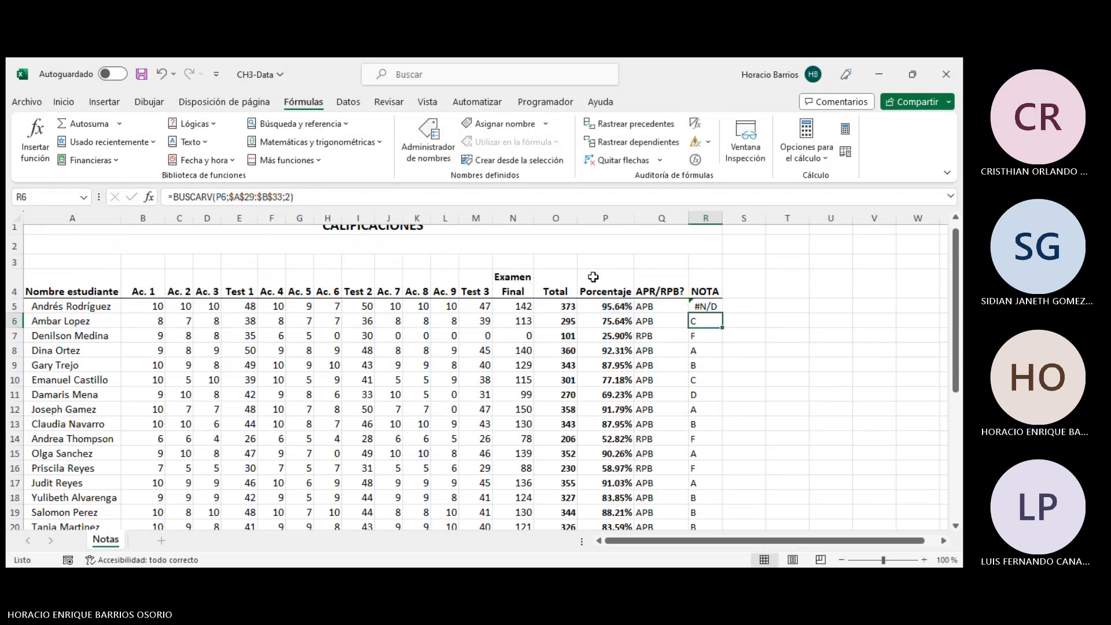
- Examine P5's percentage formula =O5/$O$25 and the total points cell it divides by
left_click(597, 308)
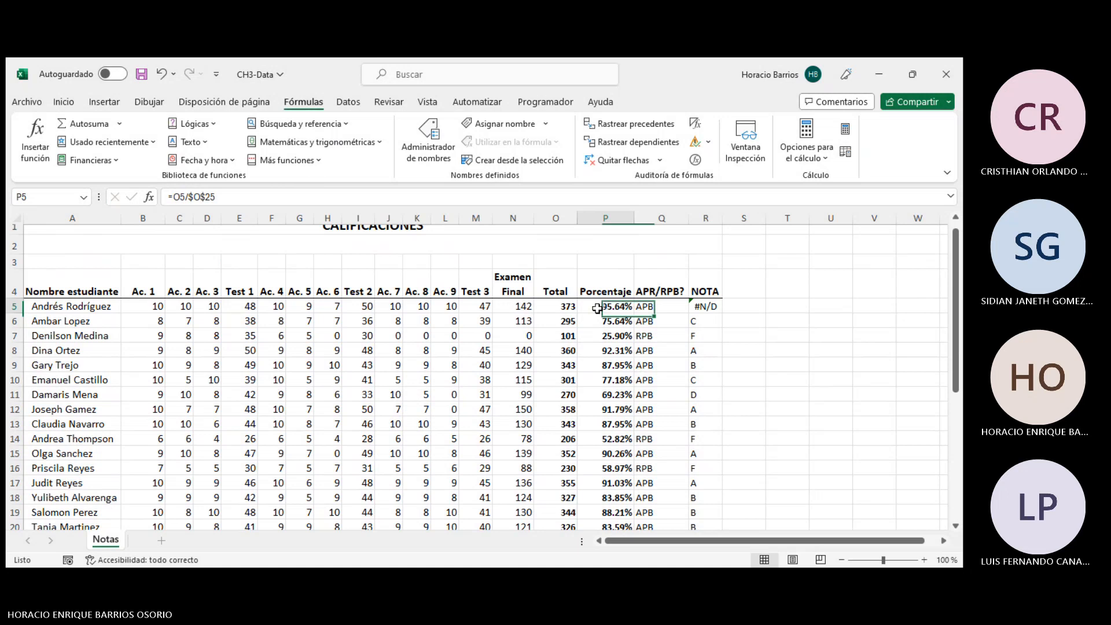
left_click(713, 310)
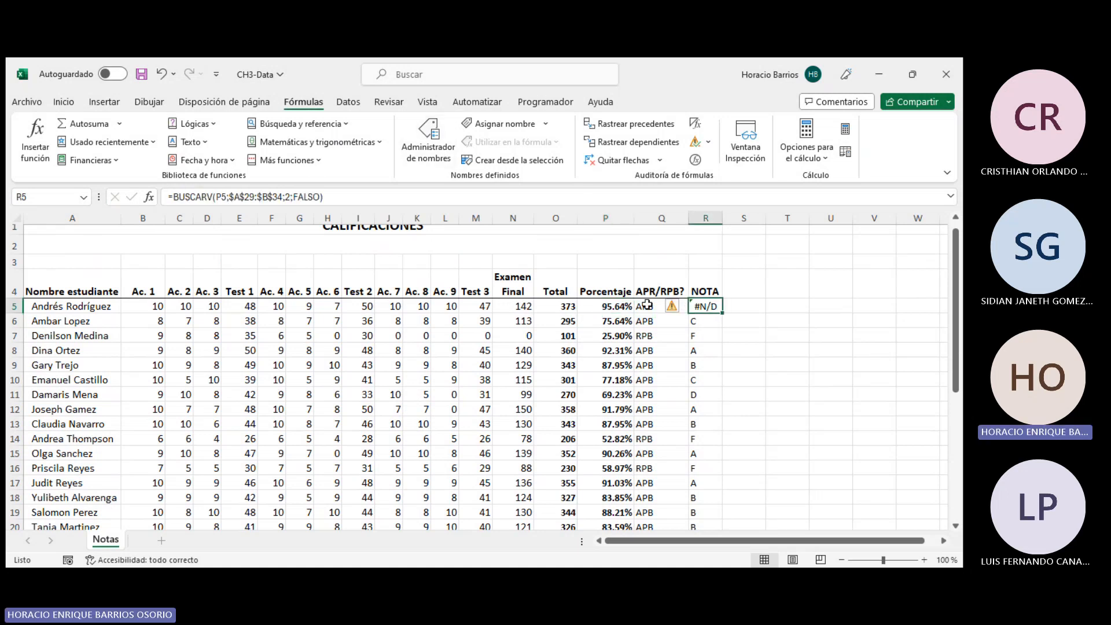
double_click(603, 309)
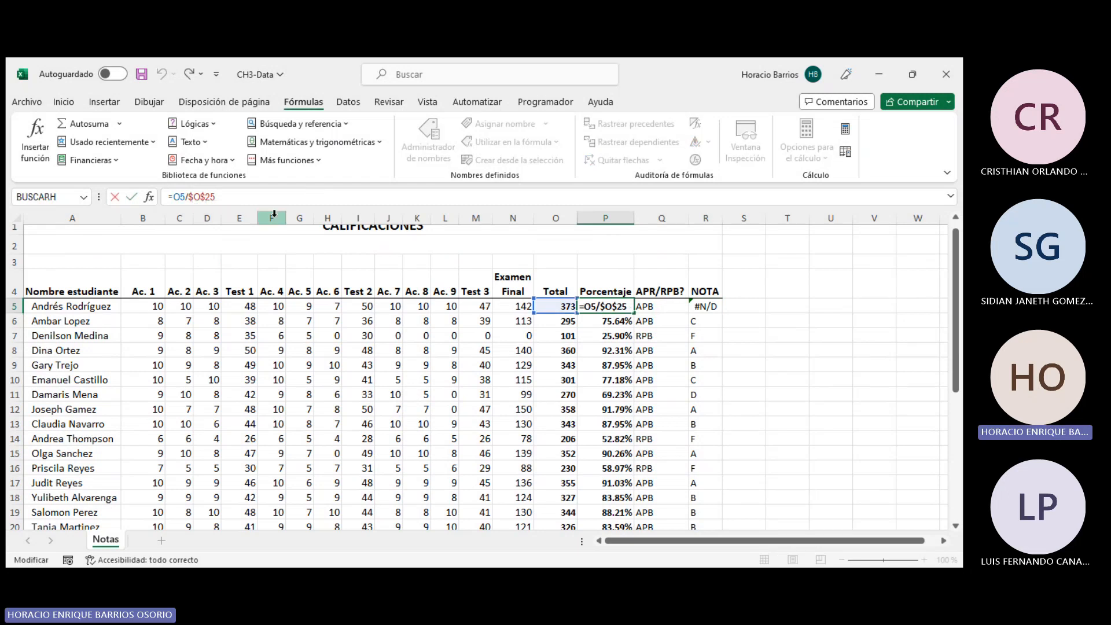
key("Return")
left_click(613, 309)
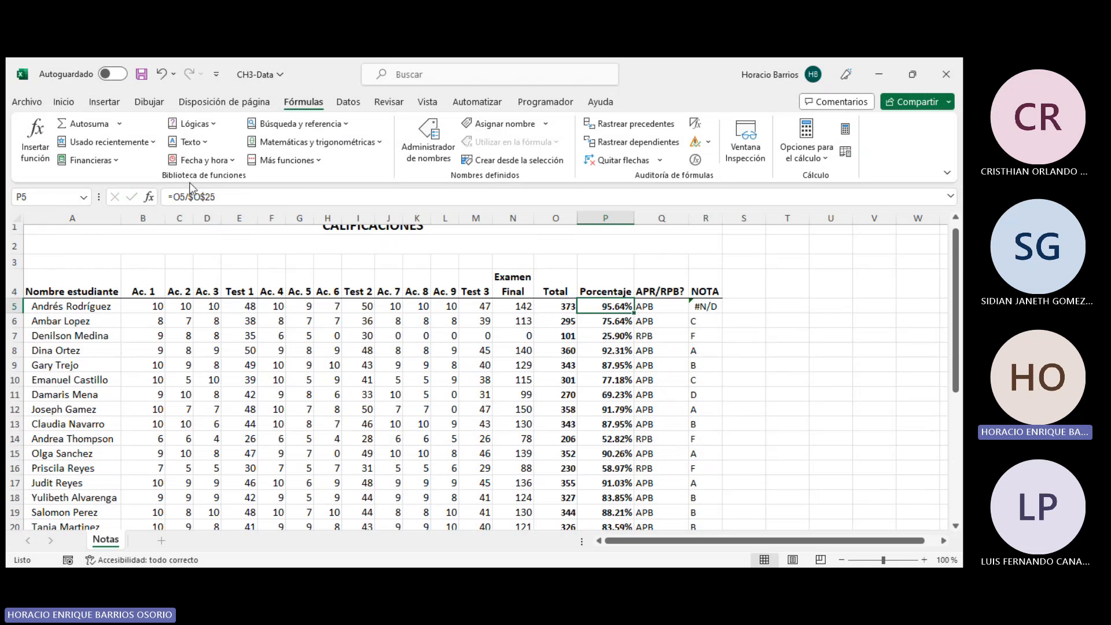
key("F2")
scroll(511, 311, "down", 2)
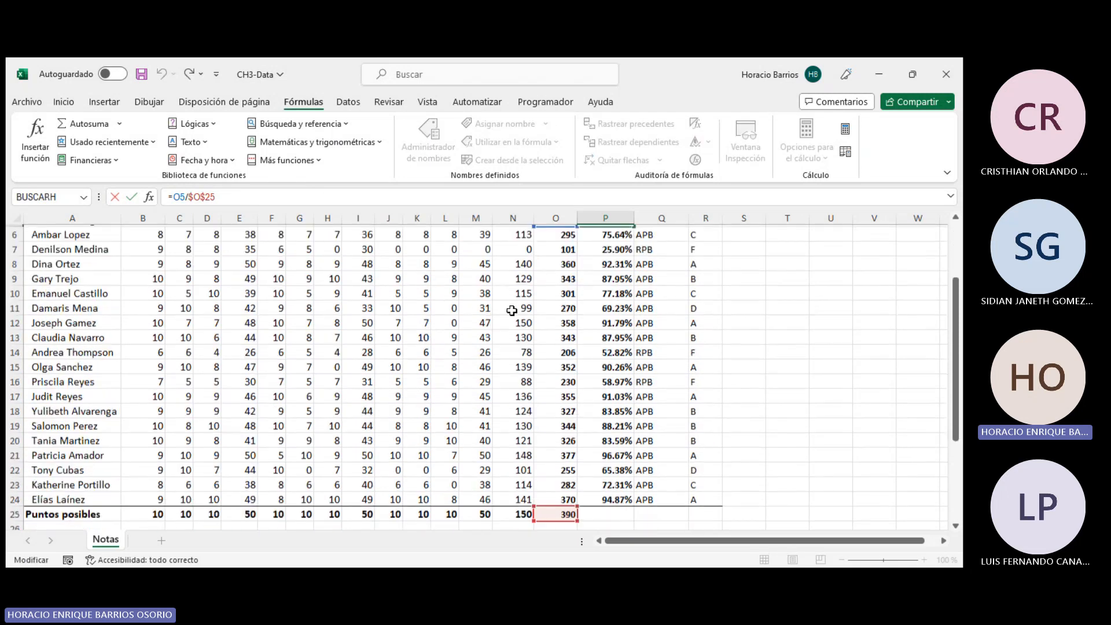
scroll(512, 310, "up", 2)
scroll(559, 302, "down", 1)
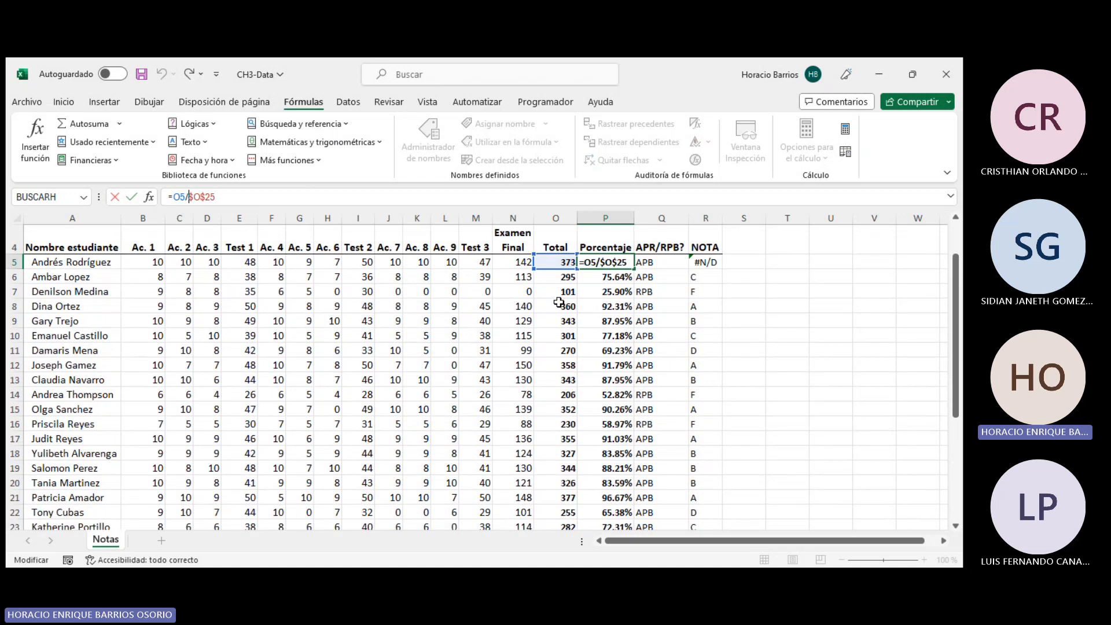
scroll(559, 302, "down", 2)
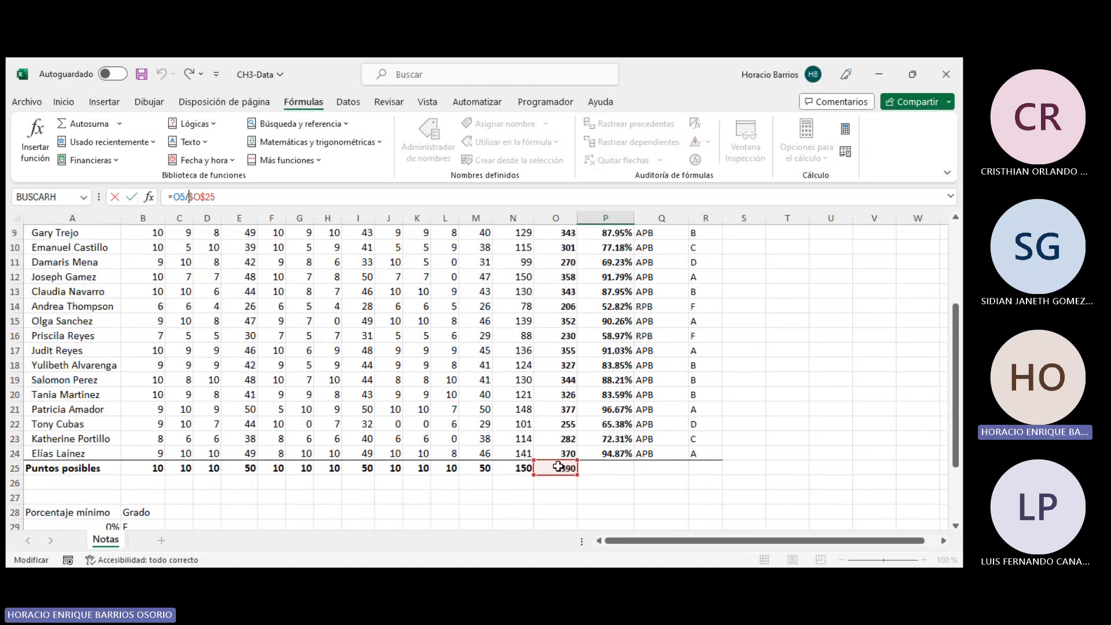
key("Return")
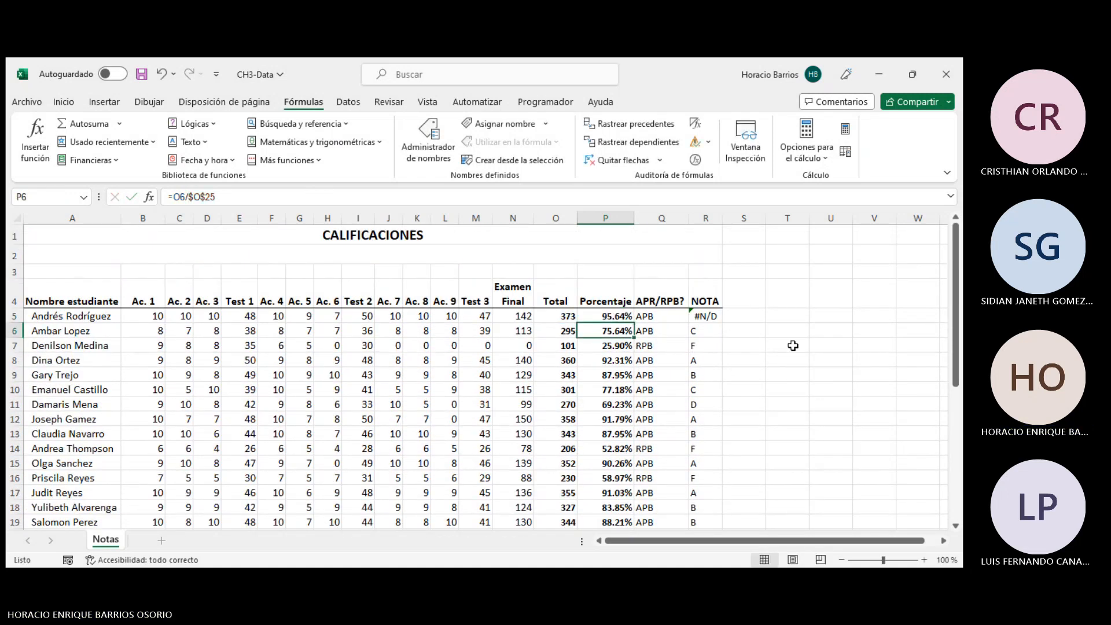
- Enter a formula in S5 that divides O5 by O25
left_click(760, 314)
type("=")
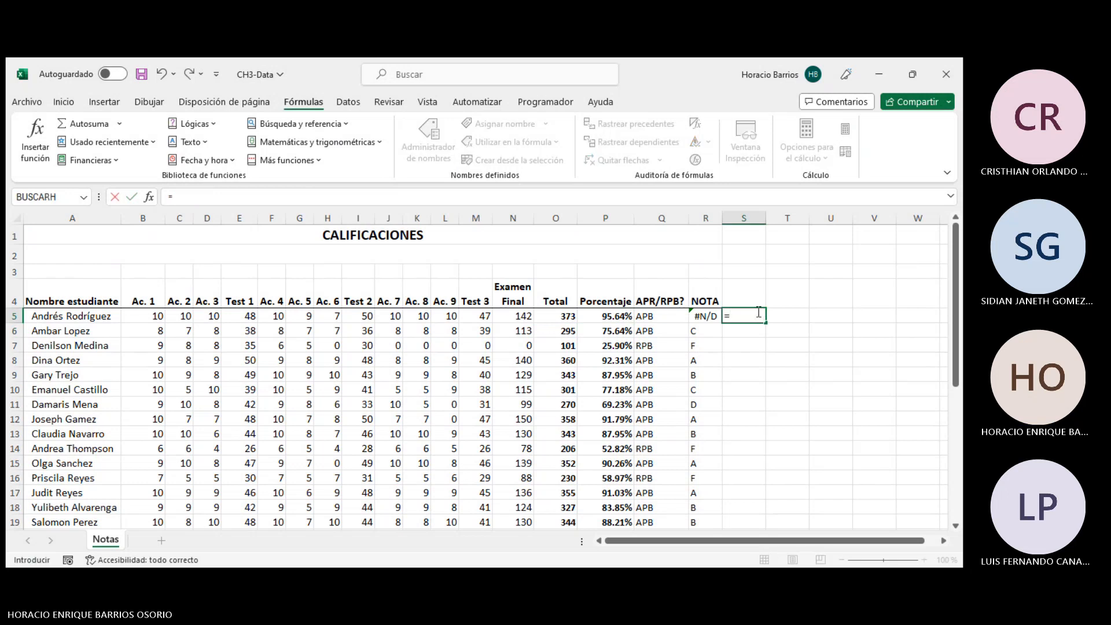
left_click(561, 316)
type("/")
scroll(561, 316, "down", 3)
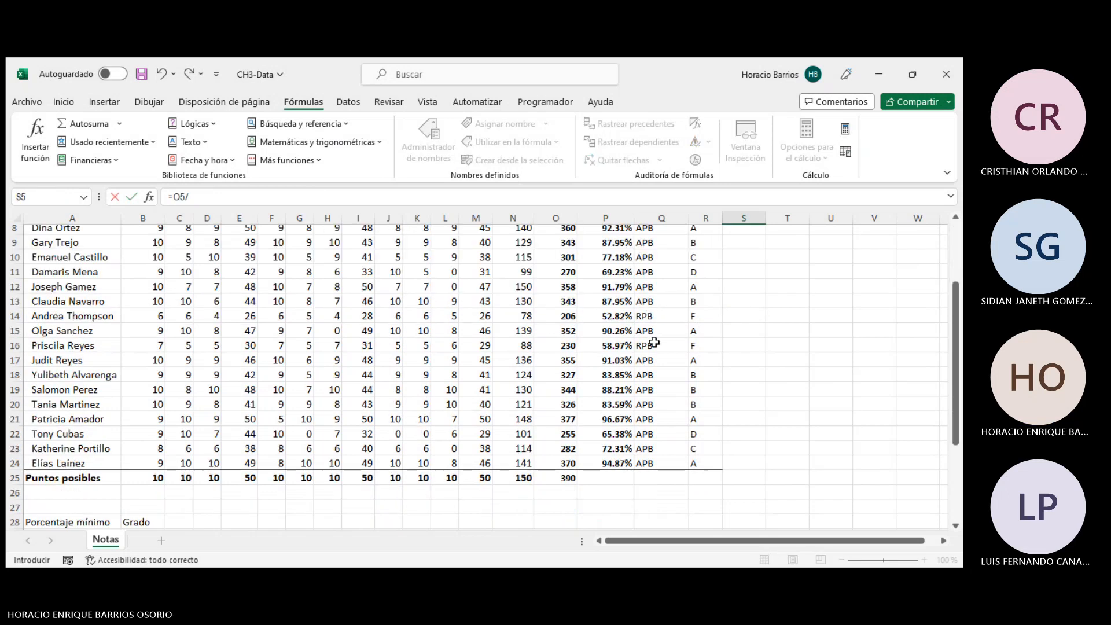
left_click(564, 477)
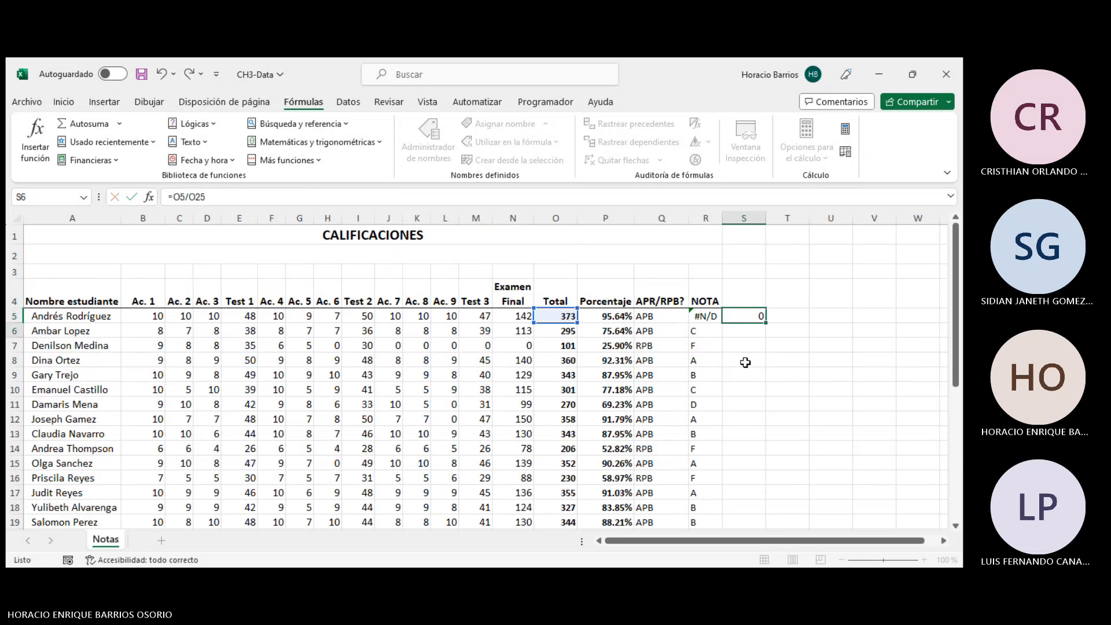
key("Return")
- Format S5 as a percentage and increase its decimal places eight times
left_click(755, 317)
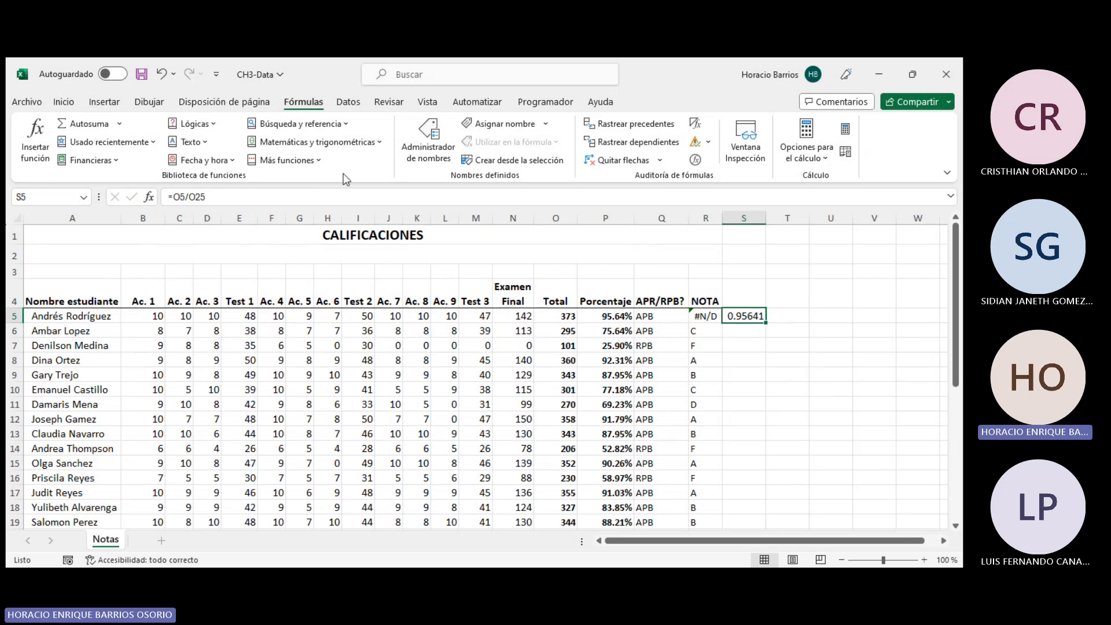
left_click(75, 103)
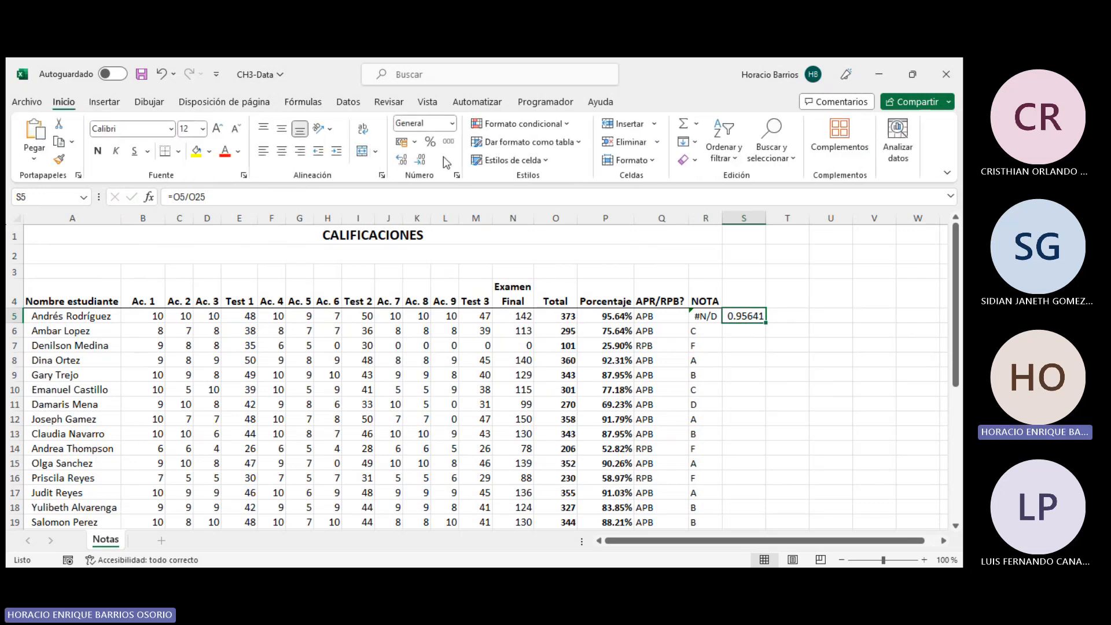
left_click(431, 142)
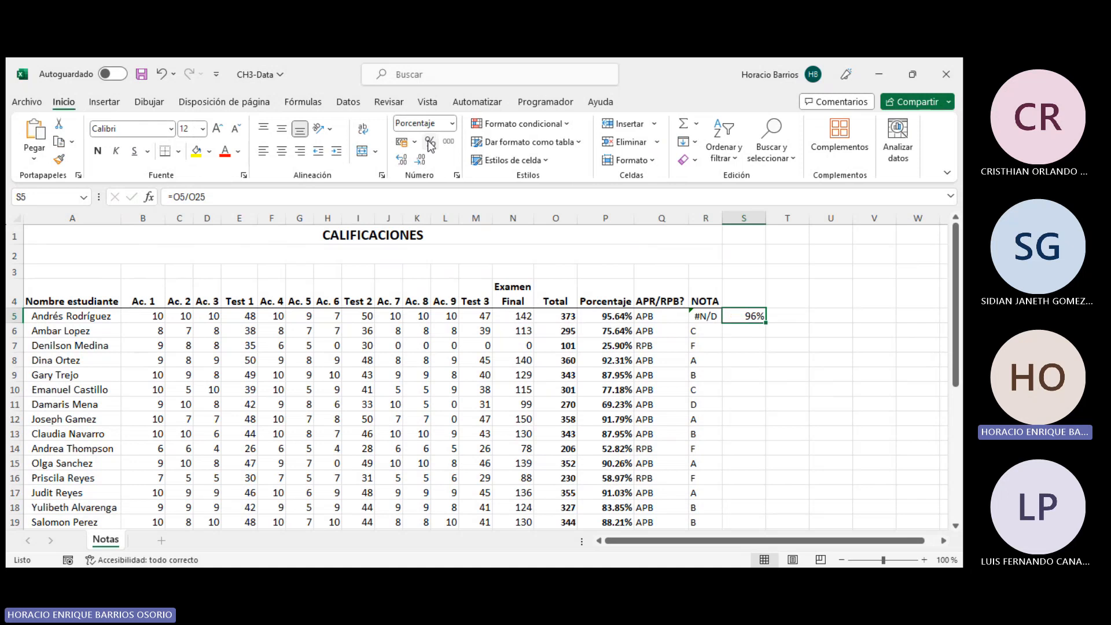
left_click(399, 160)
left_click(399, 160)
left_click(399, 159)
left_click(400, 160)
left_click(399, 160)
left_click(399, 160)
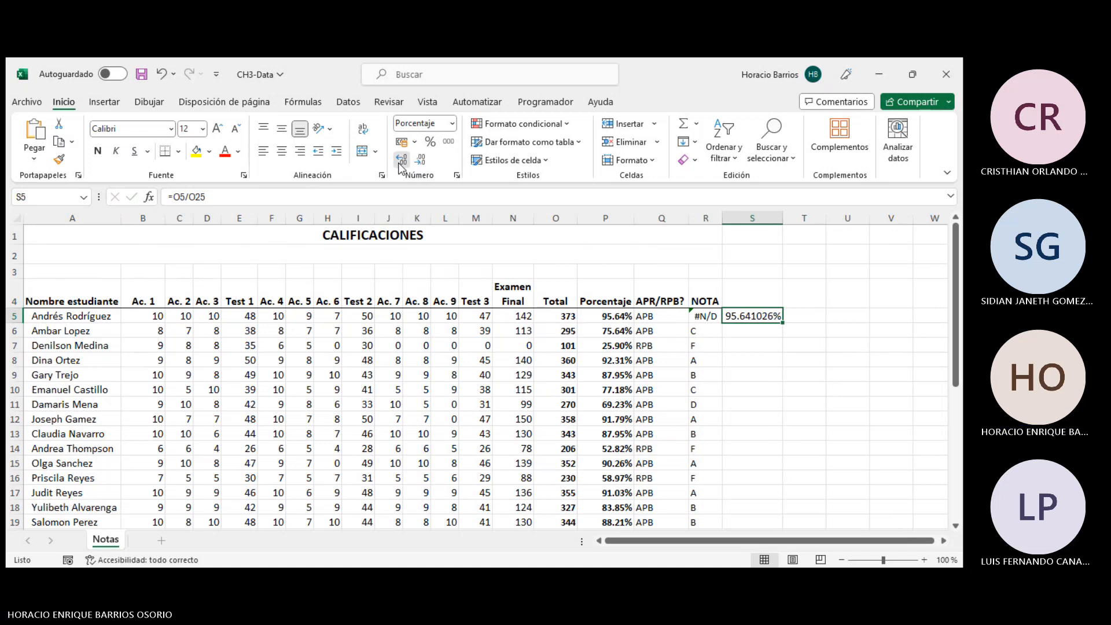
left_click(399, 159)
left_click(399, 160)
left_click(399, 160)
left_click(399, 159)
left_click(400, 160)
left_click(399, 160)
left_click(399, 160)
left_click(400, 160)
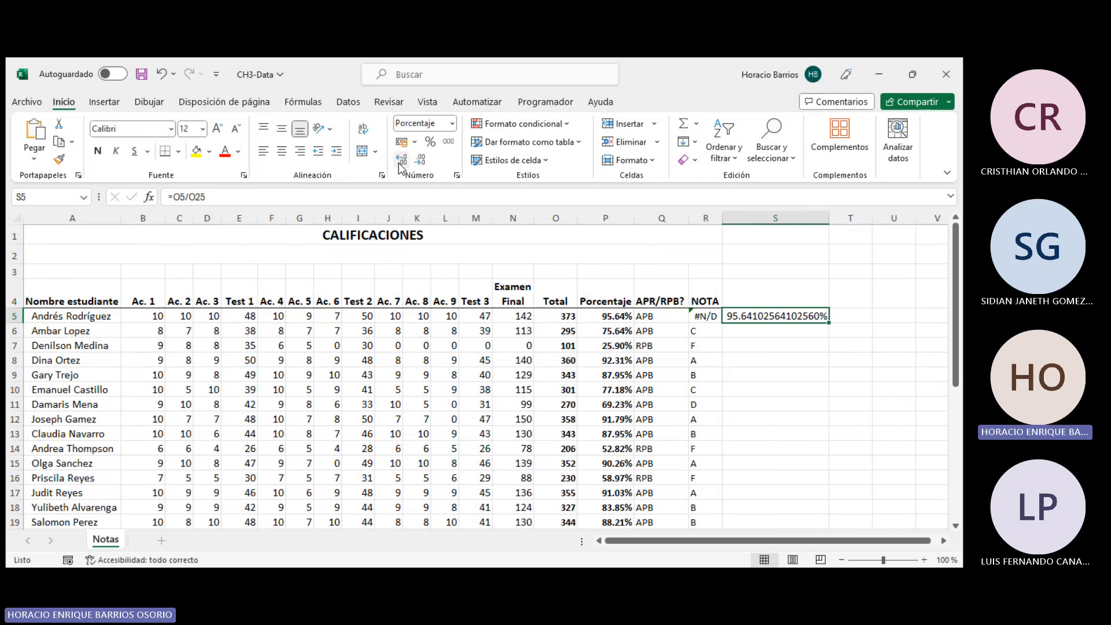
left_click(399, 161)
- Compare the lookup table's 95.64% value in A34 with the unrounded percentage in S5
scroll(633, 309, "down", 5)
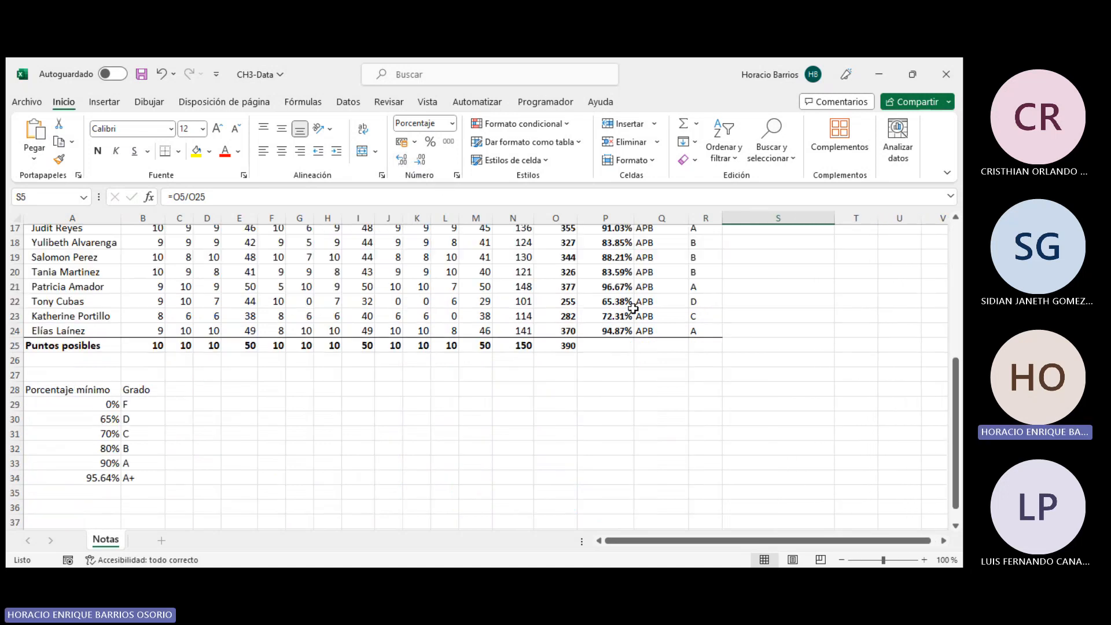
left_click(96, 478)
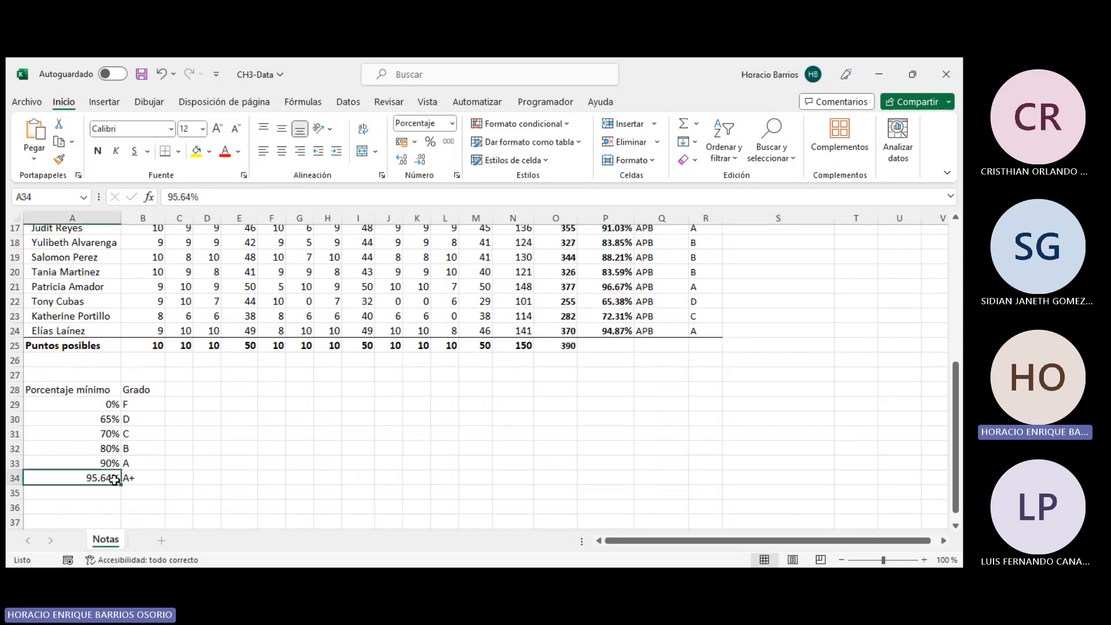
scroll(113, 474, "up", 3)
scroll(107, 445, "down", 4)
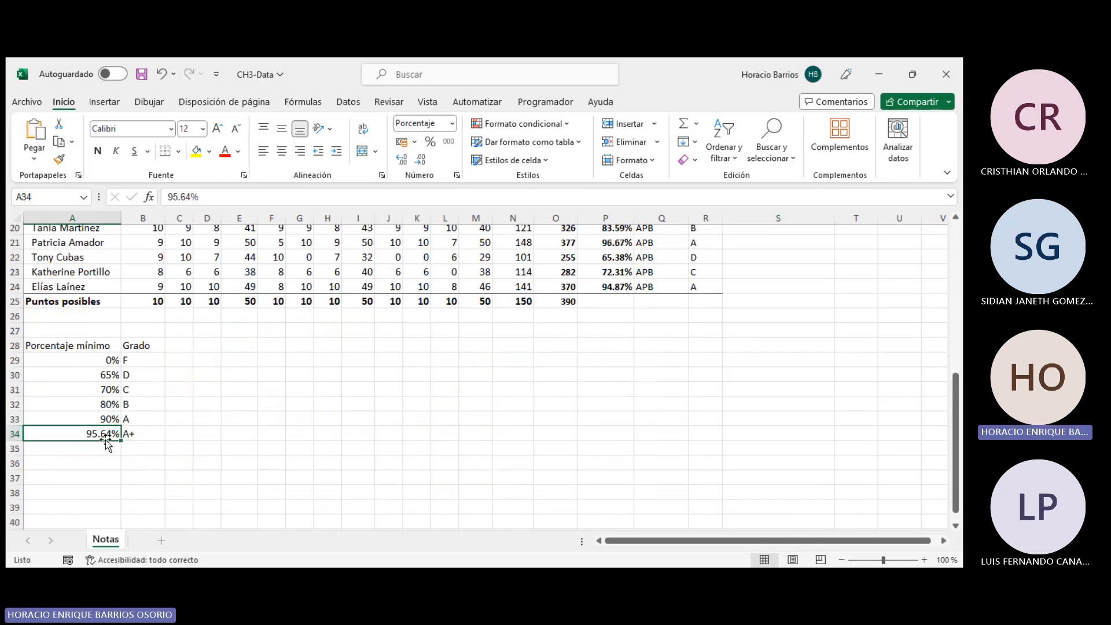
scroll(548, 436, "up", 6)
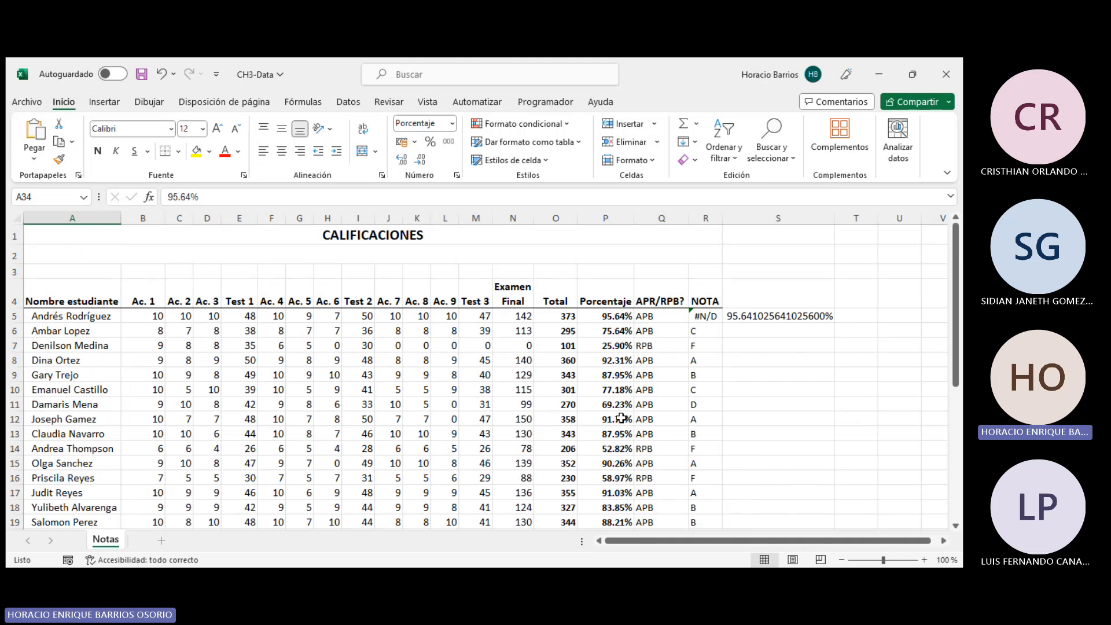
left_click(756, 321)
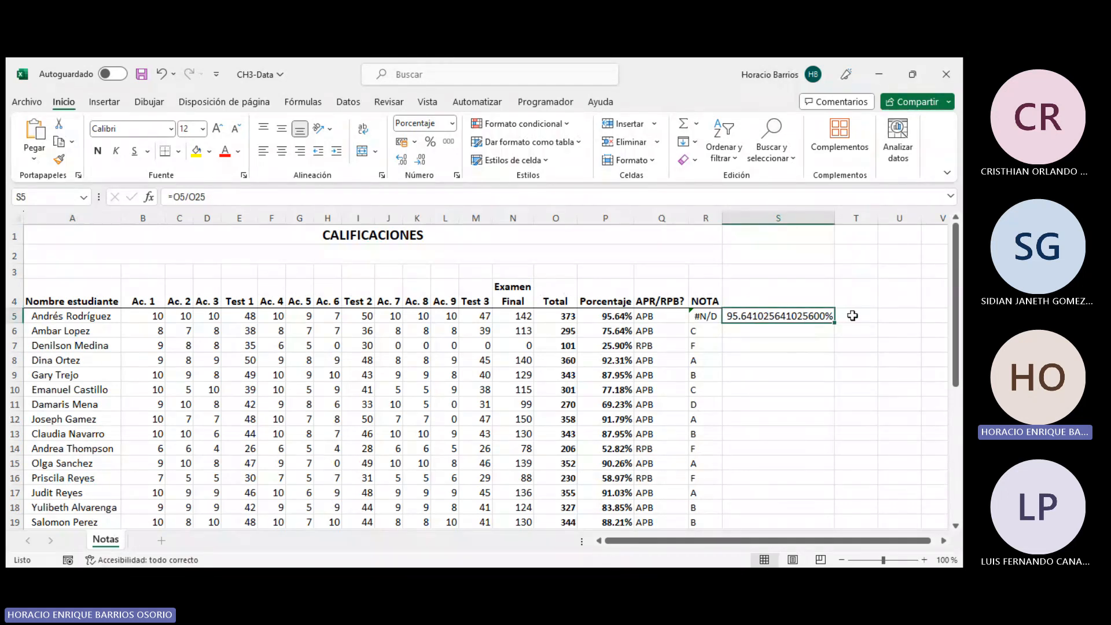
- Undo the formatting and the formula added in S5
key("ctrl+z")
key("ctrl+z")
key("ctrl+z")
key("ctrl+z")
key("ctrl+z")
key("ctrl+z")
key("ctrl+z")
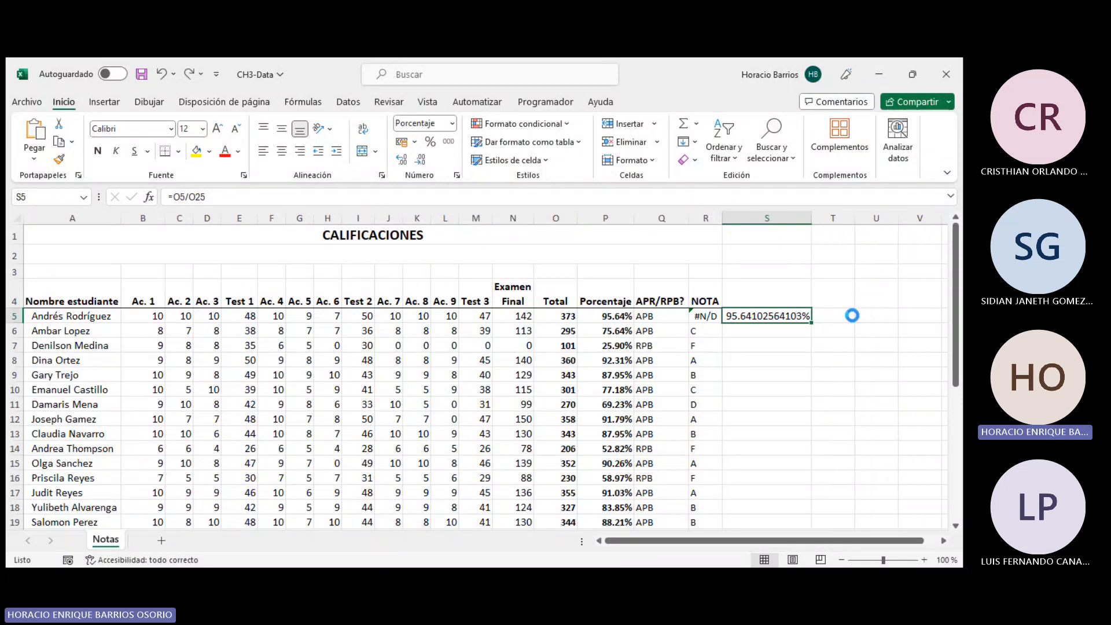
key("ctrl+z")
key("ctrl+z")
key("ctrl+z")
key("ctrl+z")
key("ctrl+z")
key("ctrl+z")
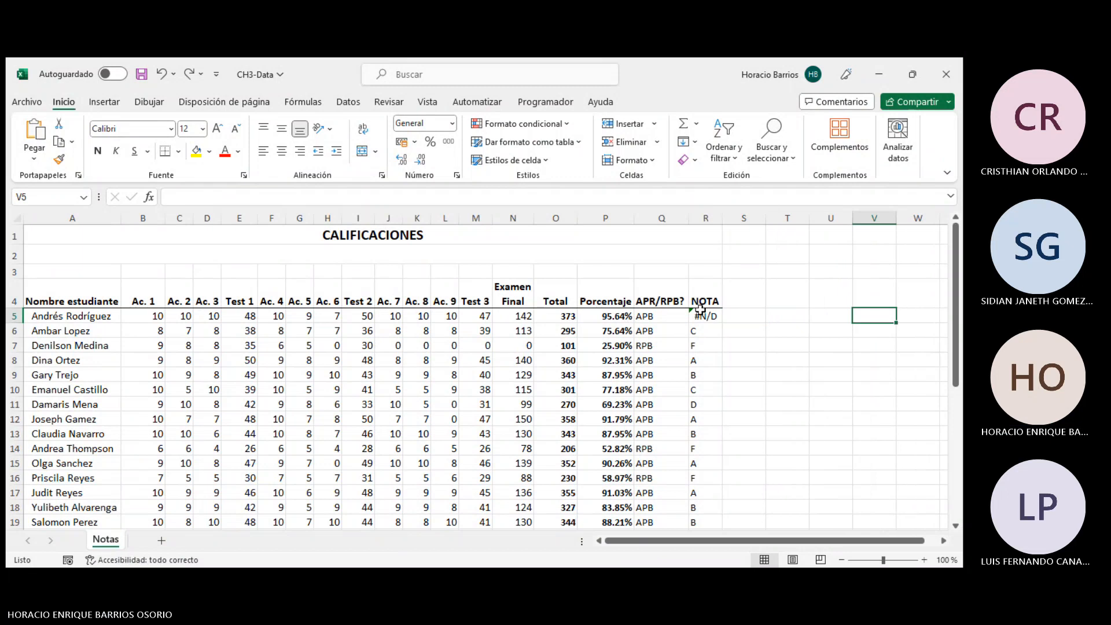
- Open R5's BUSCARV formula, then set A34's minimum percentage to reference P5 directly
left_click(704, 316)
left_click(427, 201)
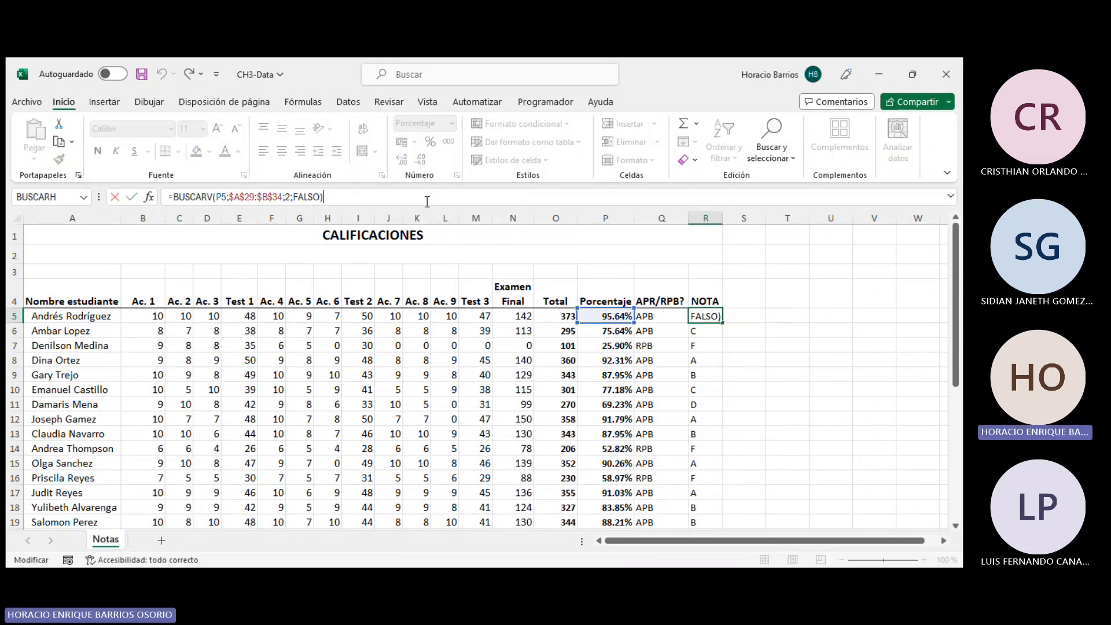
scroll(417, 223, "down", 5)
left_click(89, 478)
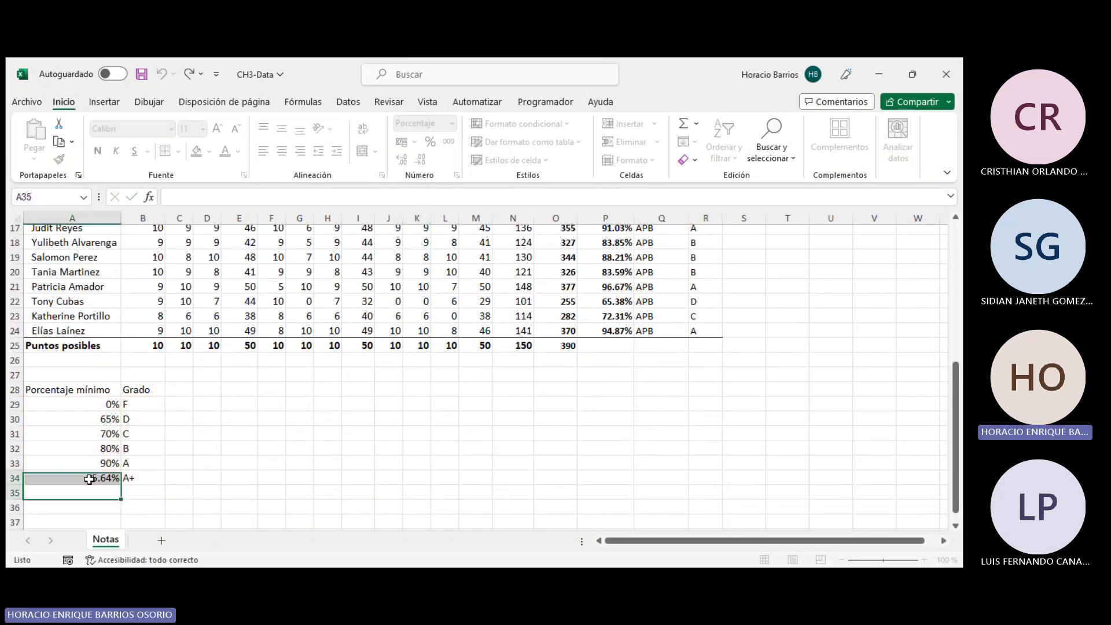
type("=")
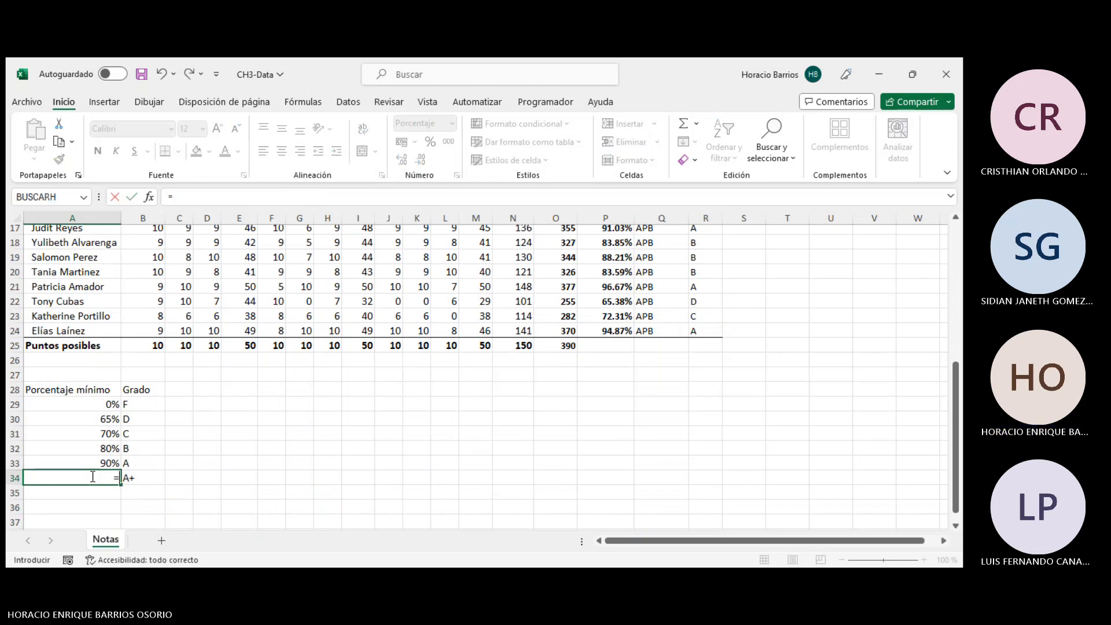
scroll(712, 355, "up", 5)
left_click(576, 321)
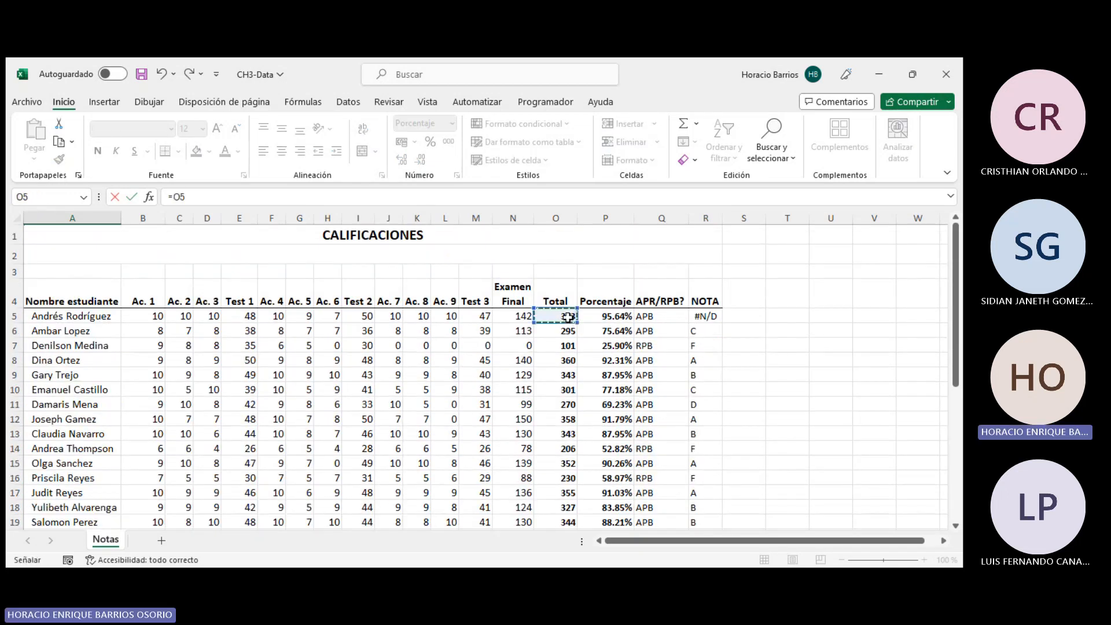
key("Right")
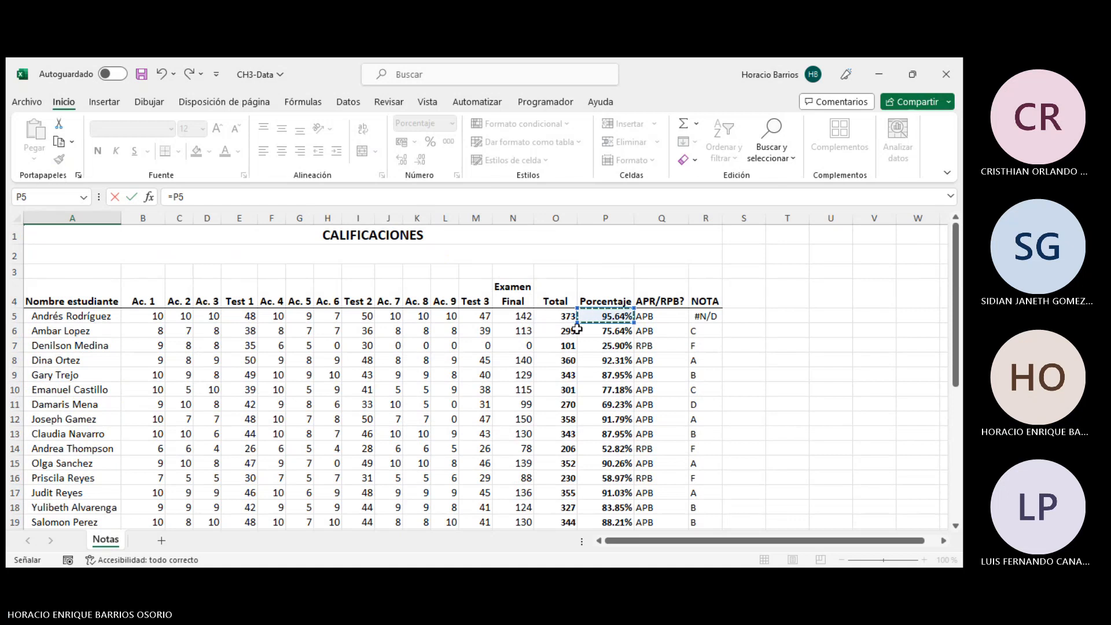
left_click(399, 201)
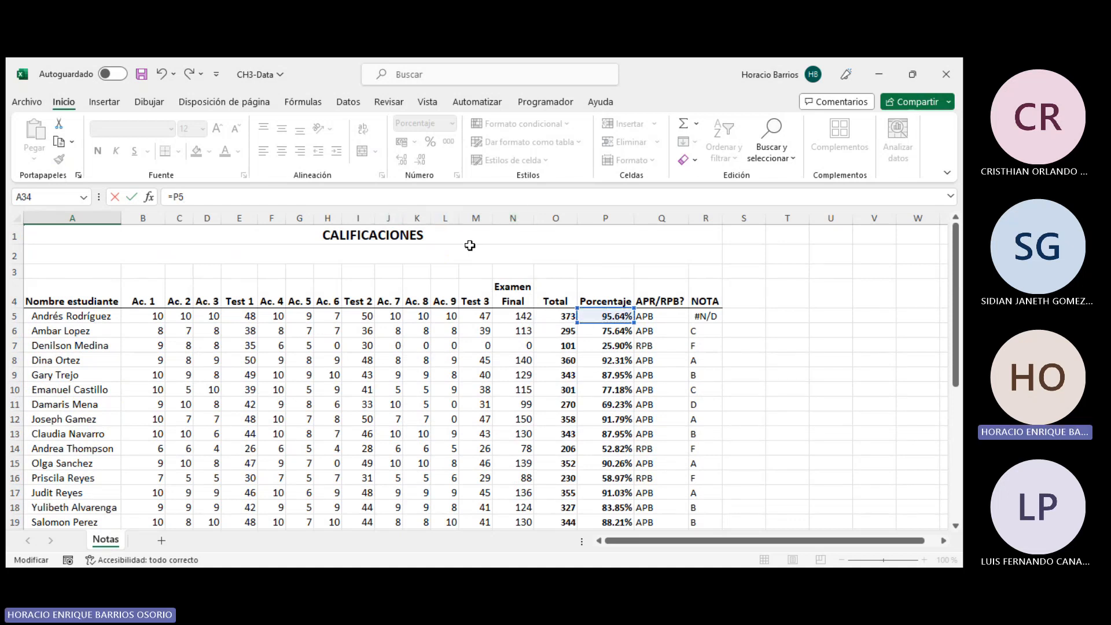
- Rebuild O5's total with AutoSum over B5:N5
left_click(569, 317)
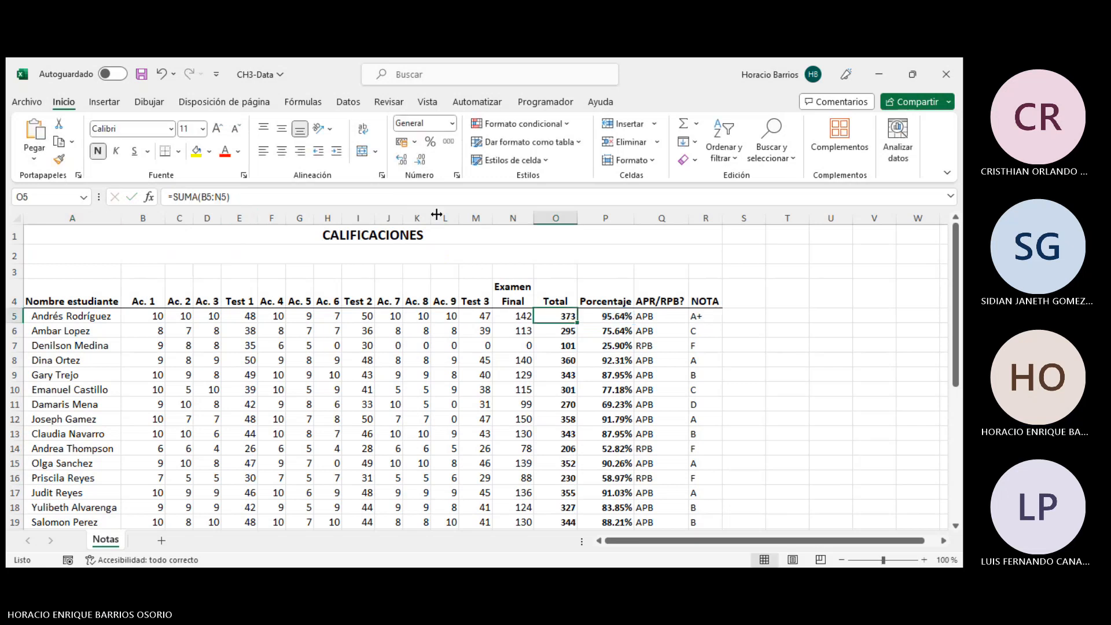
key("BackSpace")
key("alt+equal")
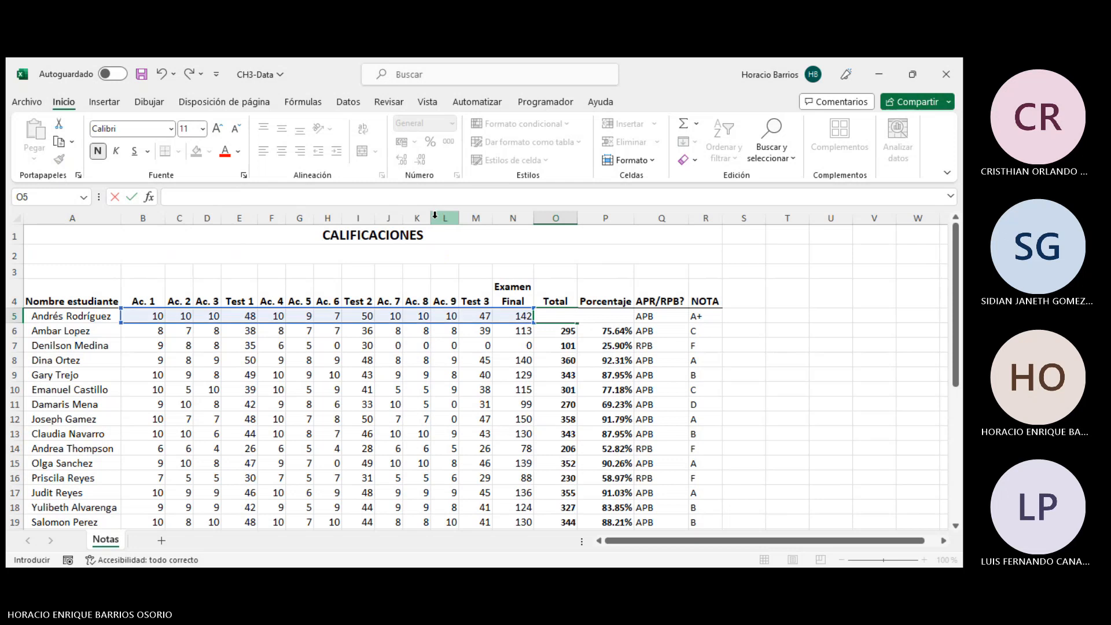
key("Return")
- Set A34's minimum percentage to a formula dividing O5 by O25
scroll(45, 506, "down", 5)
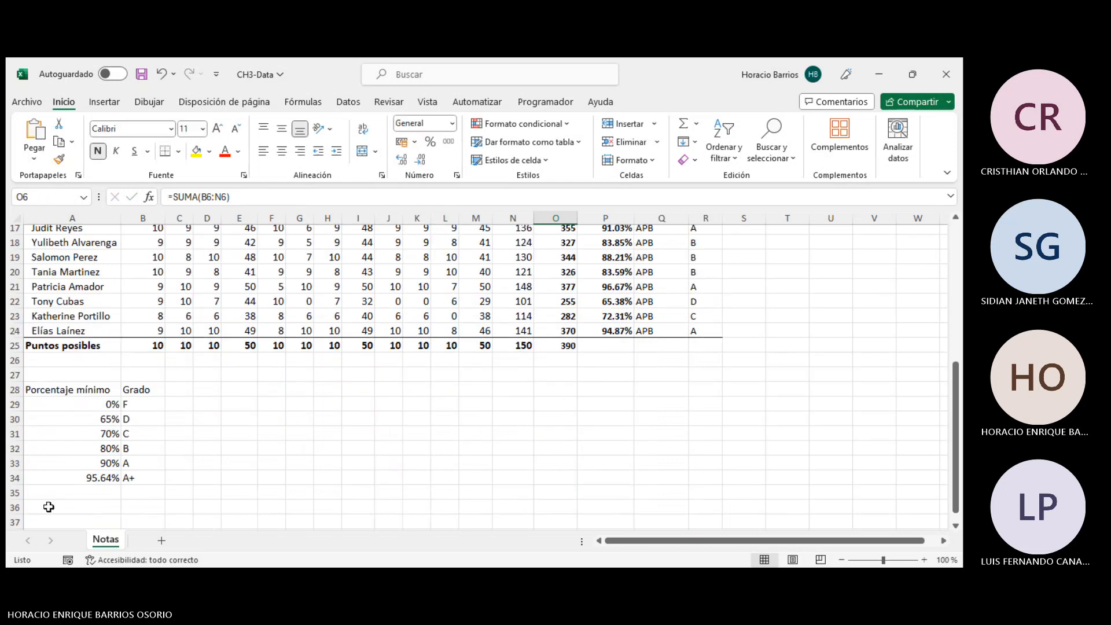
left_click(66, 481)
type("=")
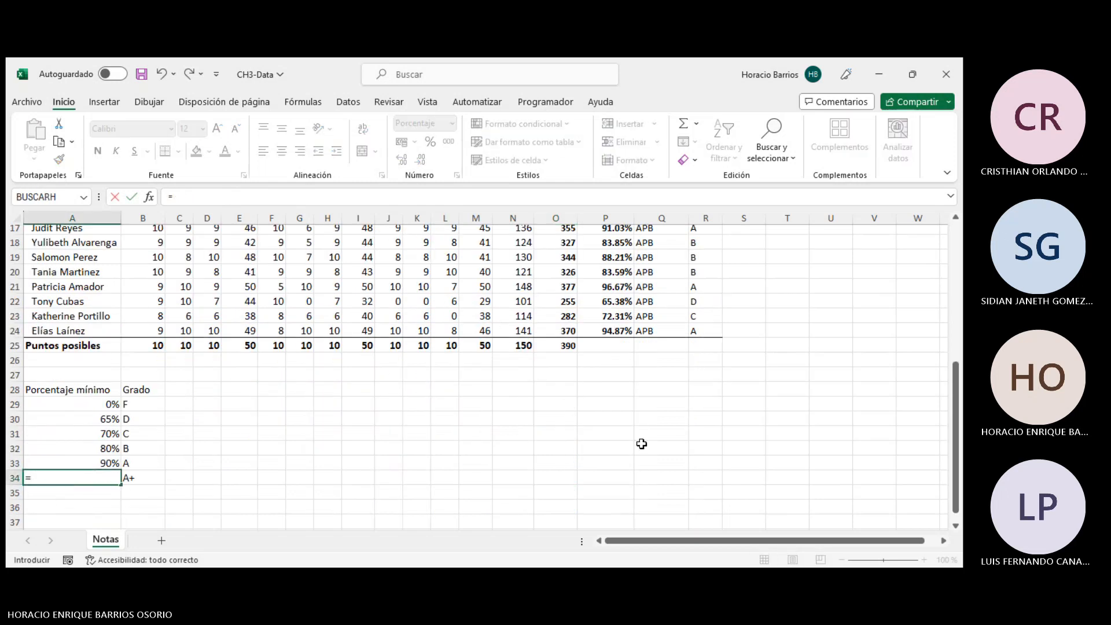
scroll(636, 405, "up", 5)
left_click(549, 316)
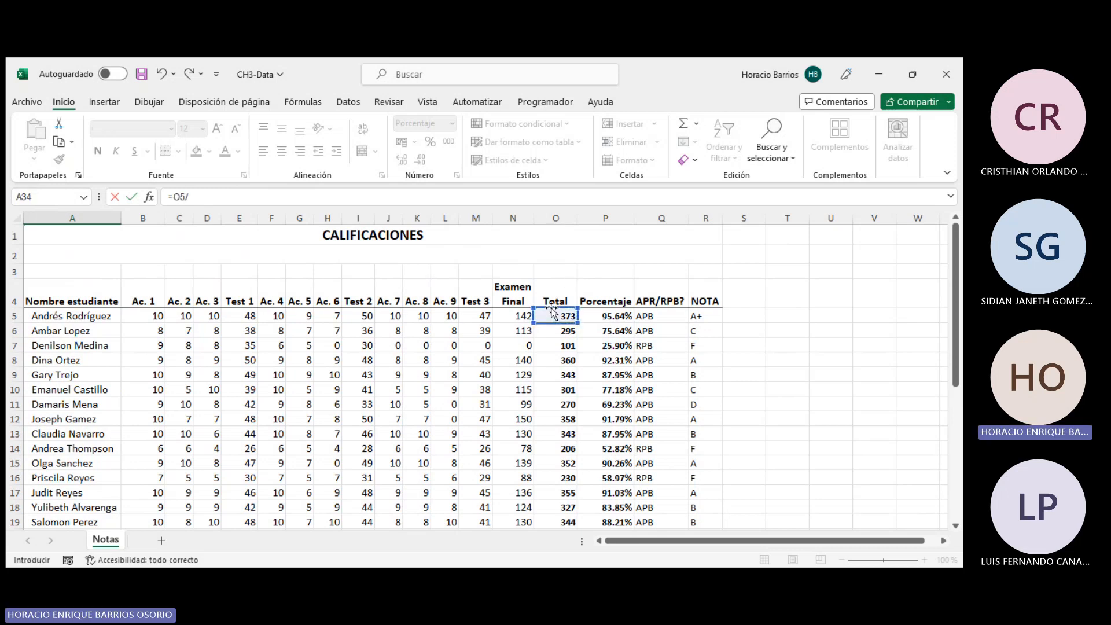
type("/")
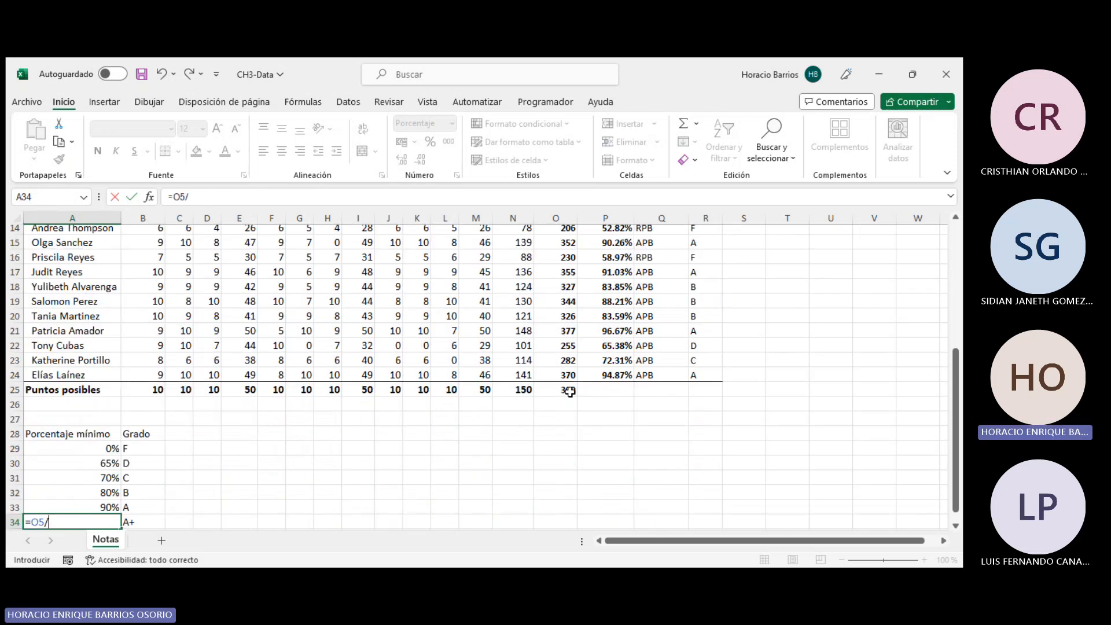
left_click(564, 393)
key("Return")
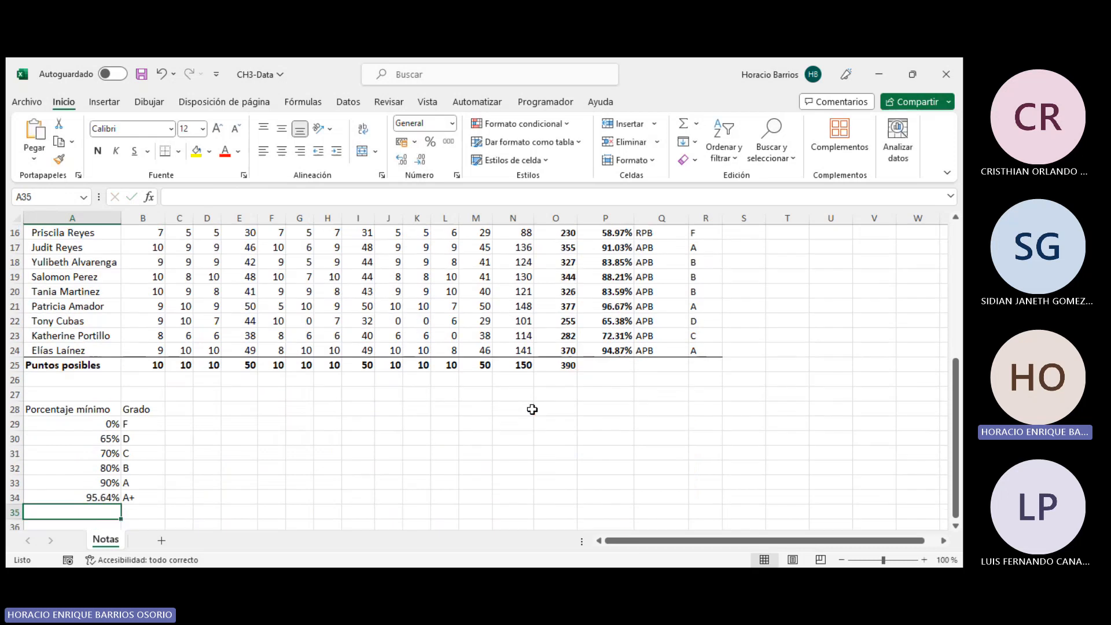
- Check A34's new formula and re-enter R5's BUSCARV formula unchanged
left_click(108, 497)
scroll(677, 410, "up", 5)
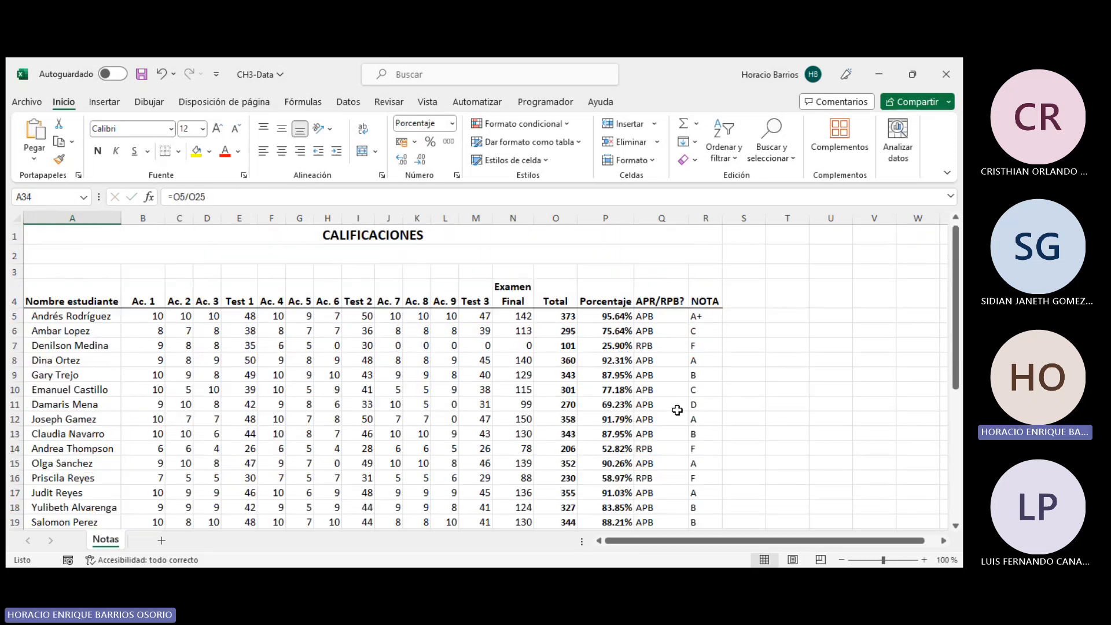
left_click(700, 318)
left_click(364, 191)
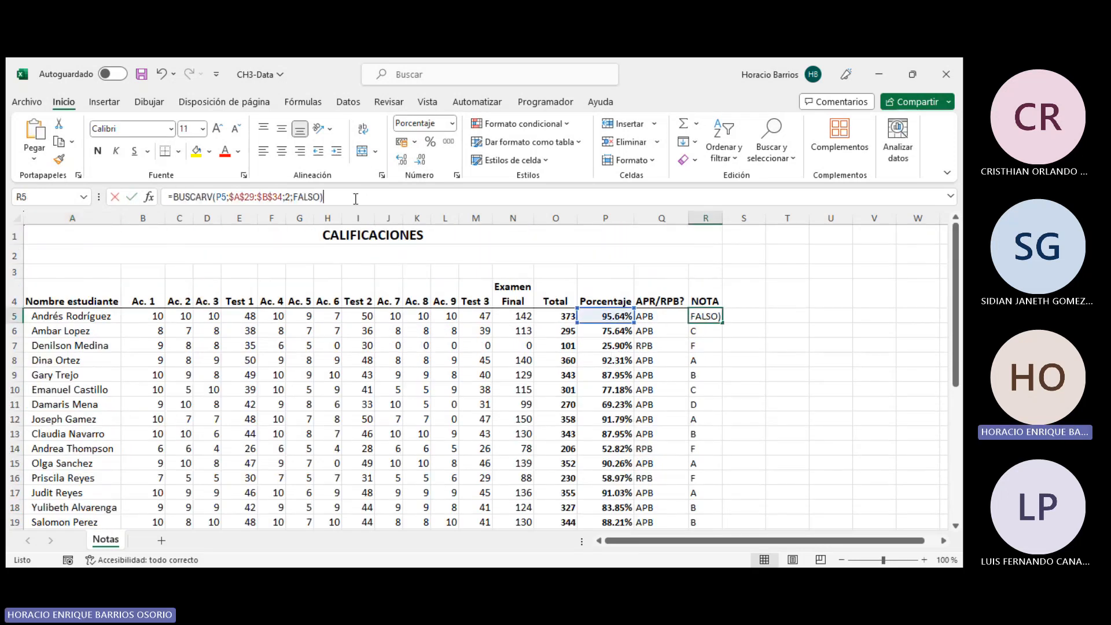
key("Return")
scroll(368, 278, "down", 8)
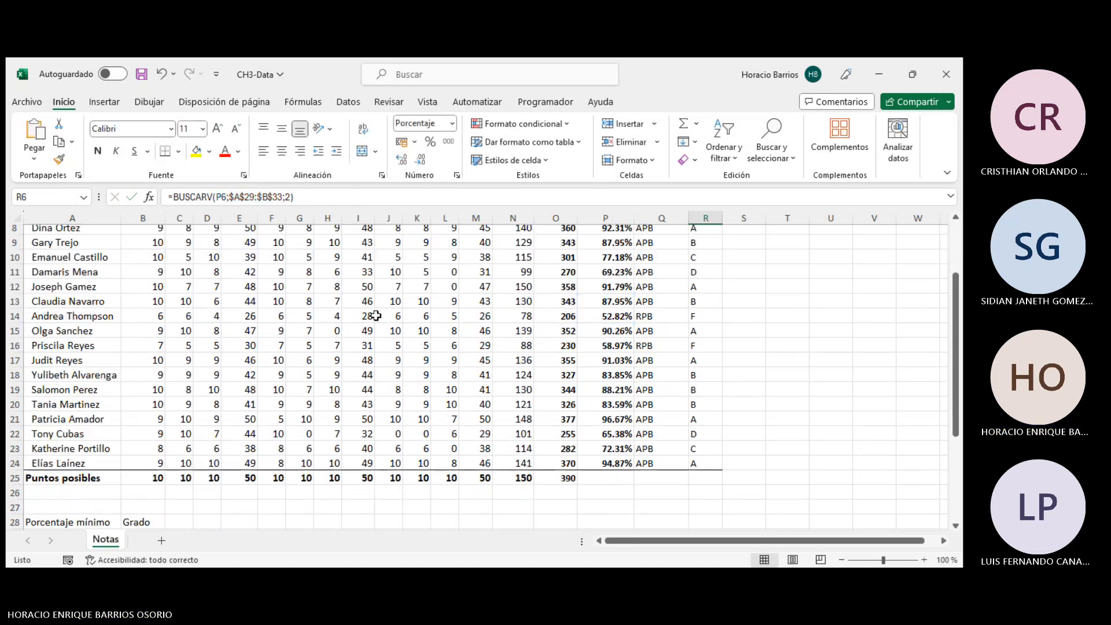
left_click(109, 344)
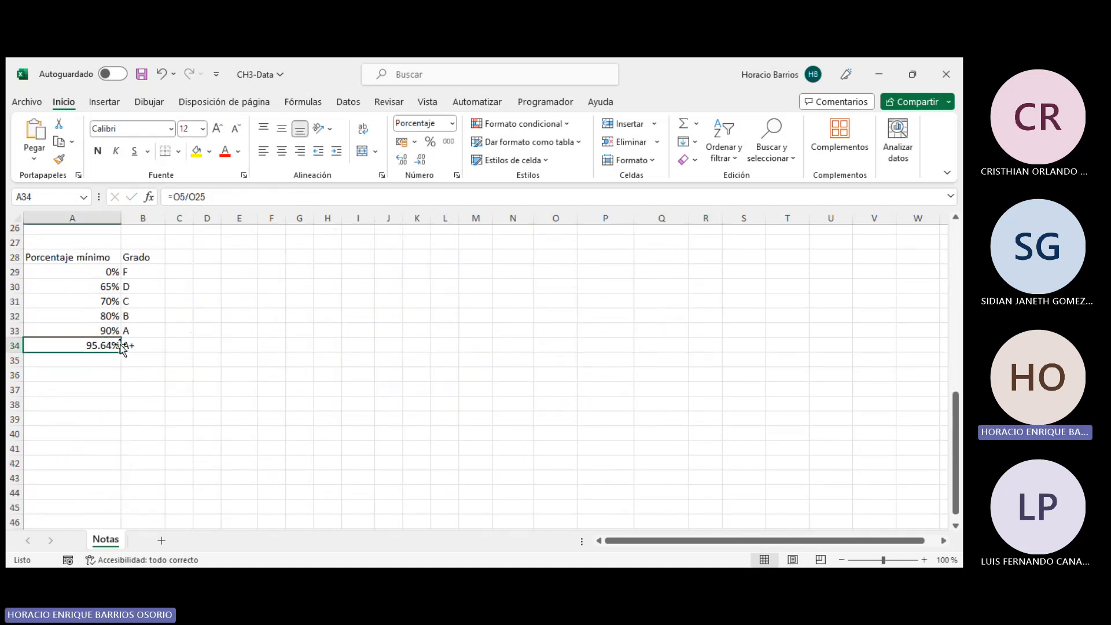
left_click_drag(121, 345, 125, 342)
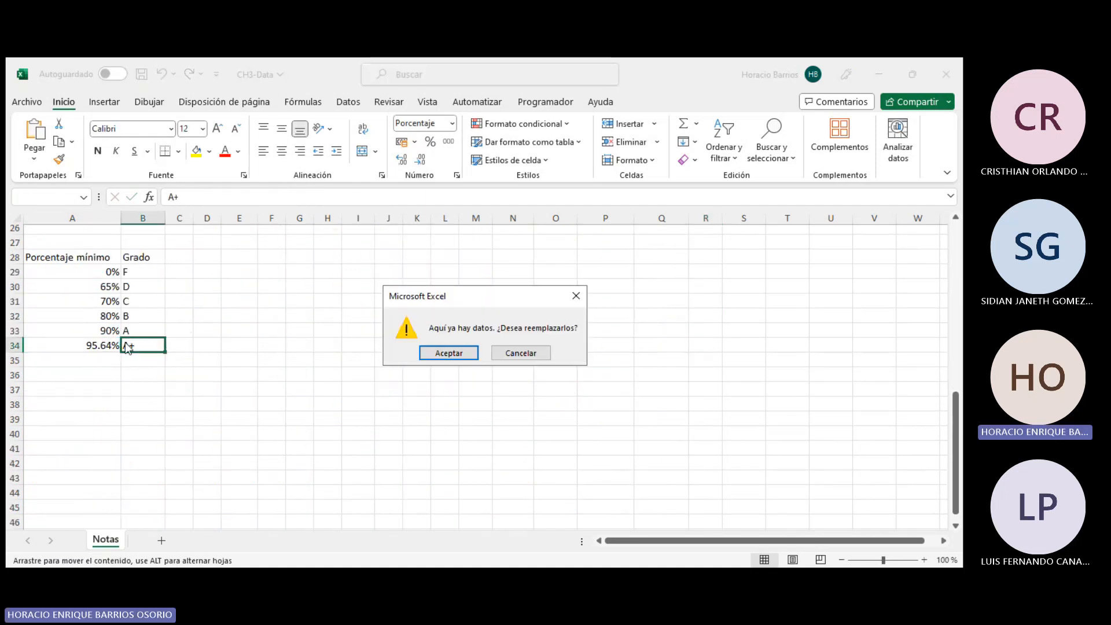
left_click(537, 354)
- Try to remove the FALSO argument from R5's BUSCARV formula
scroll(637, 347, "up", 8)
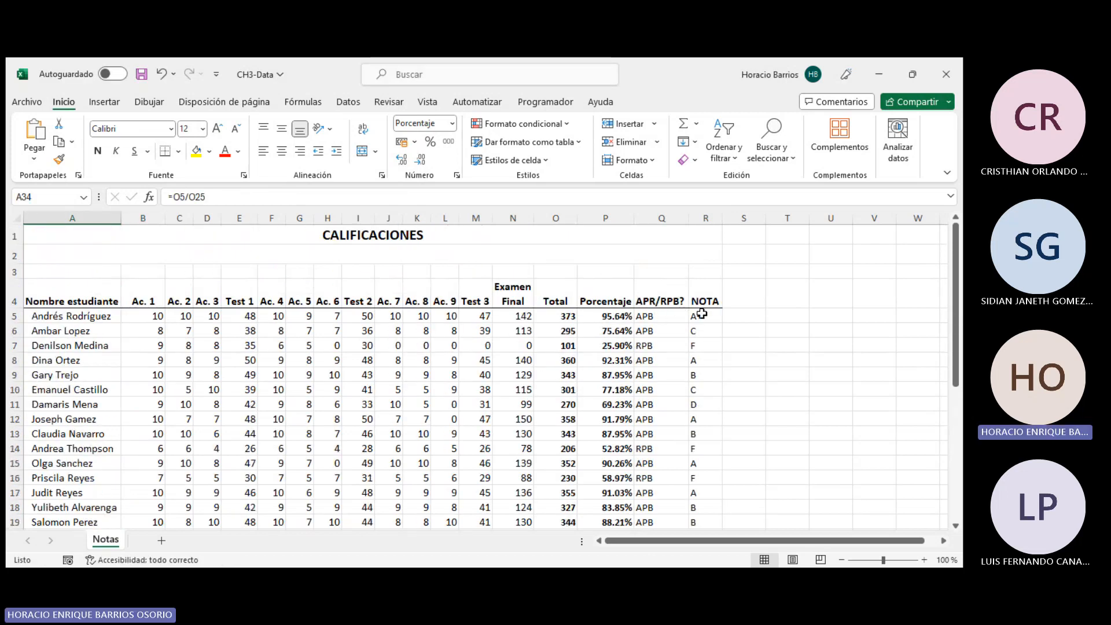
left_click(701, 315)
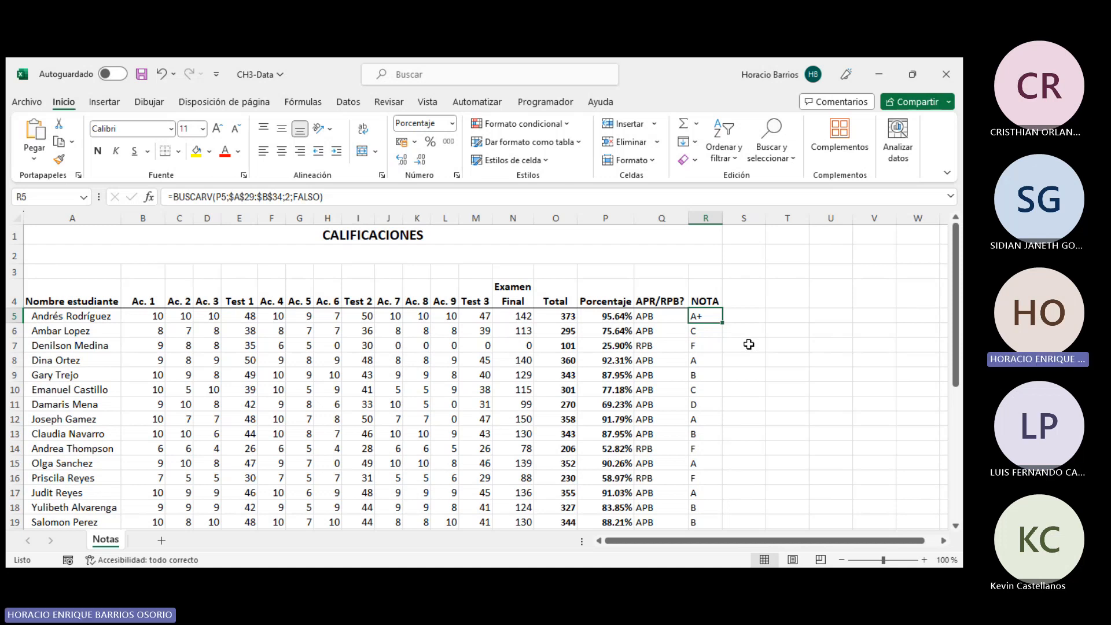
left_click(229, 197)
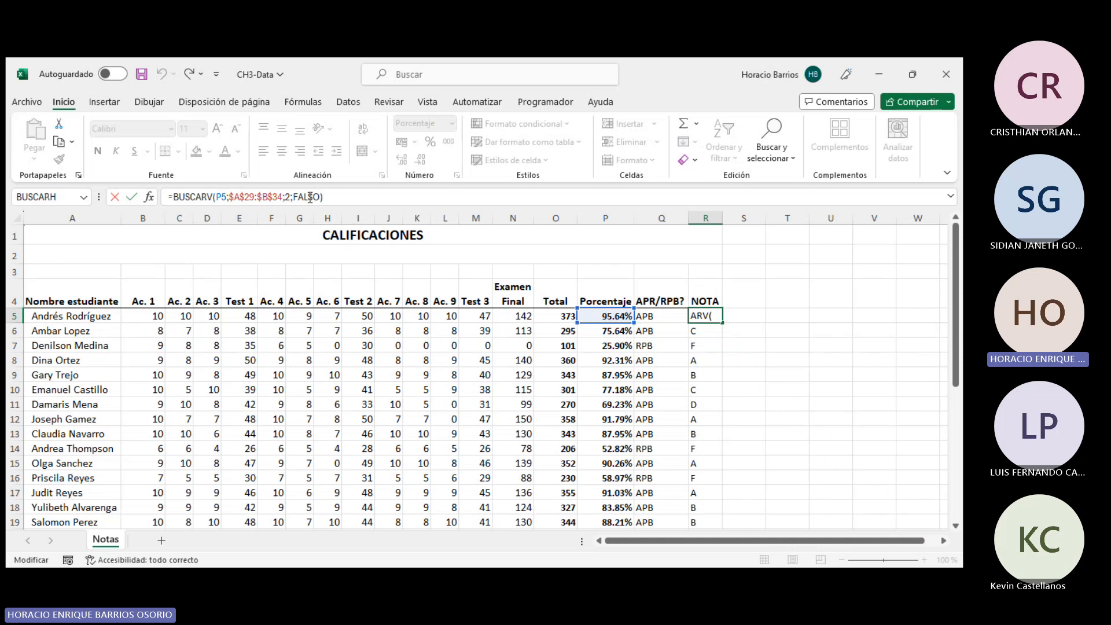
left_click_drag(296, 196, 213, 197)
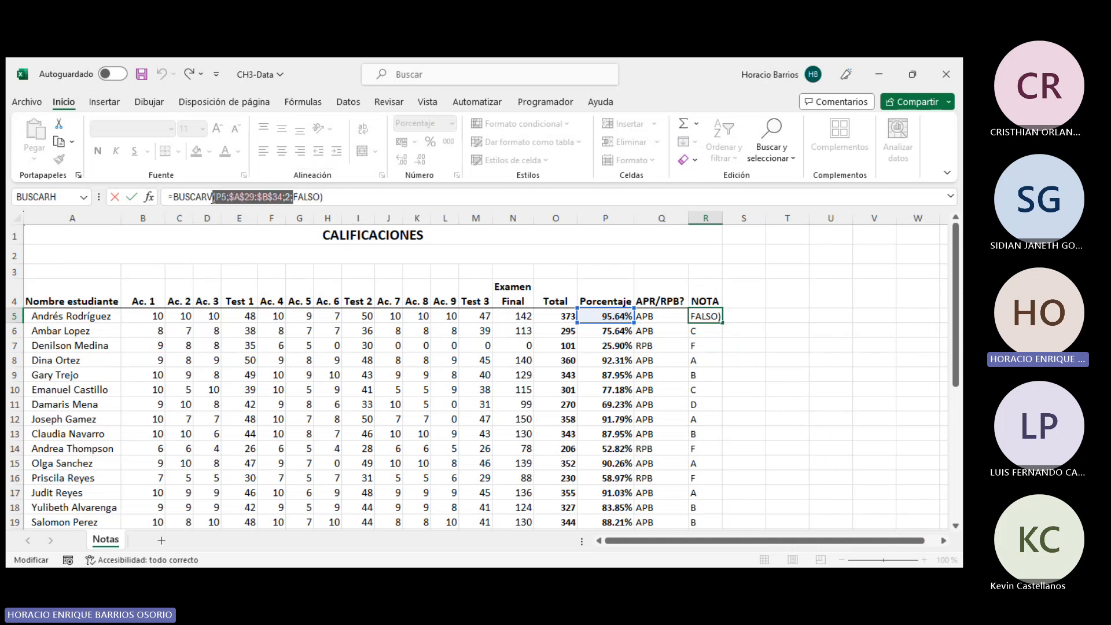
left_click(310, 195)
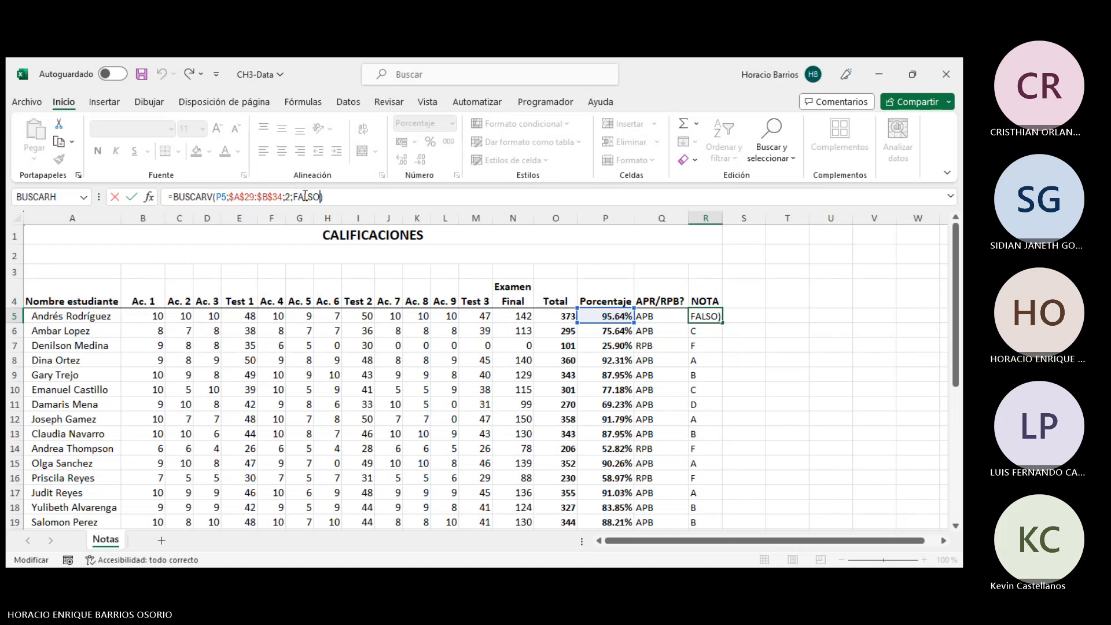
left_click_drag(294, 195, 322, 197)
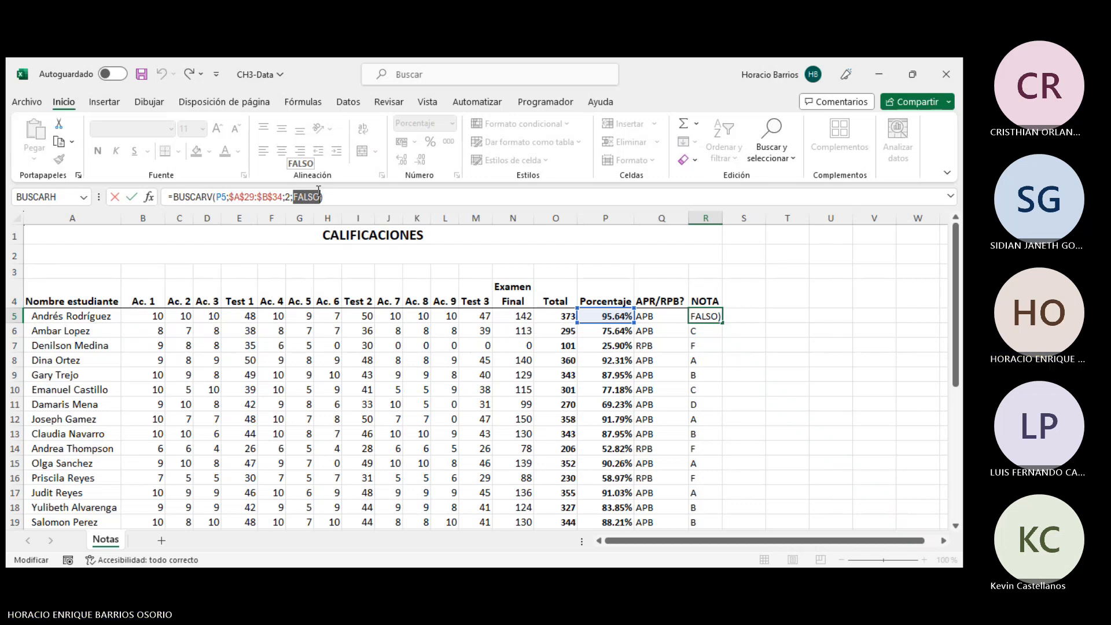
key("BackSpace")
key("BackSpace")
key("Return")
left_click(617, 315)
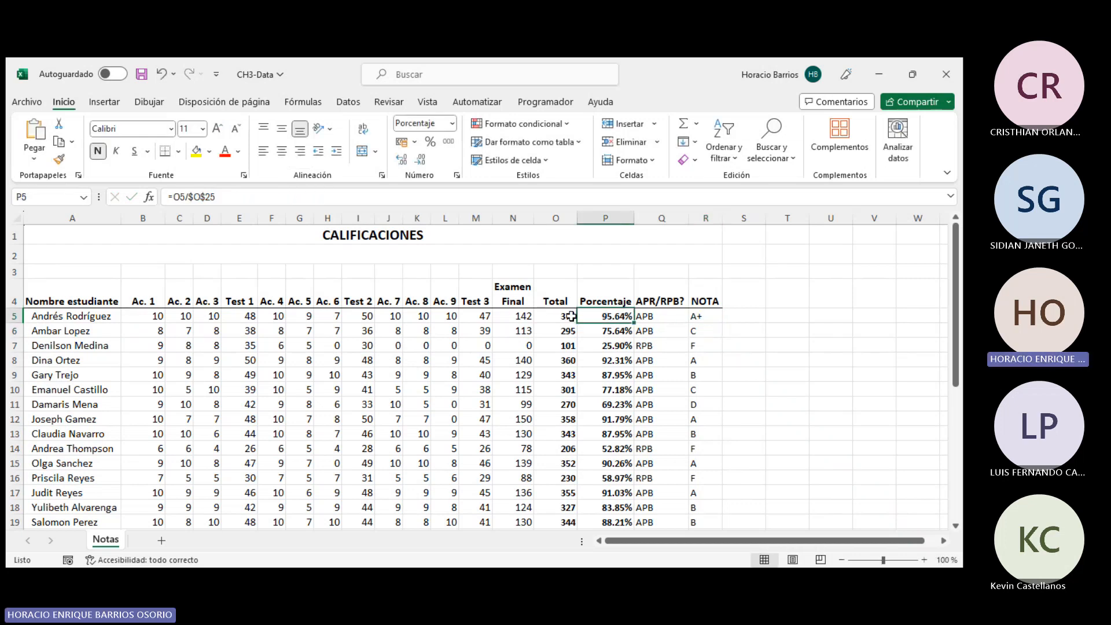
- Edit R5's BUSCARV formula to drop the FALSO argument and shrink the lookup range to $A$29:$B$33
left_click(703, 316)
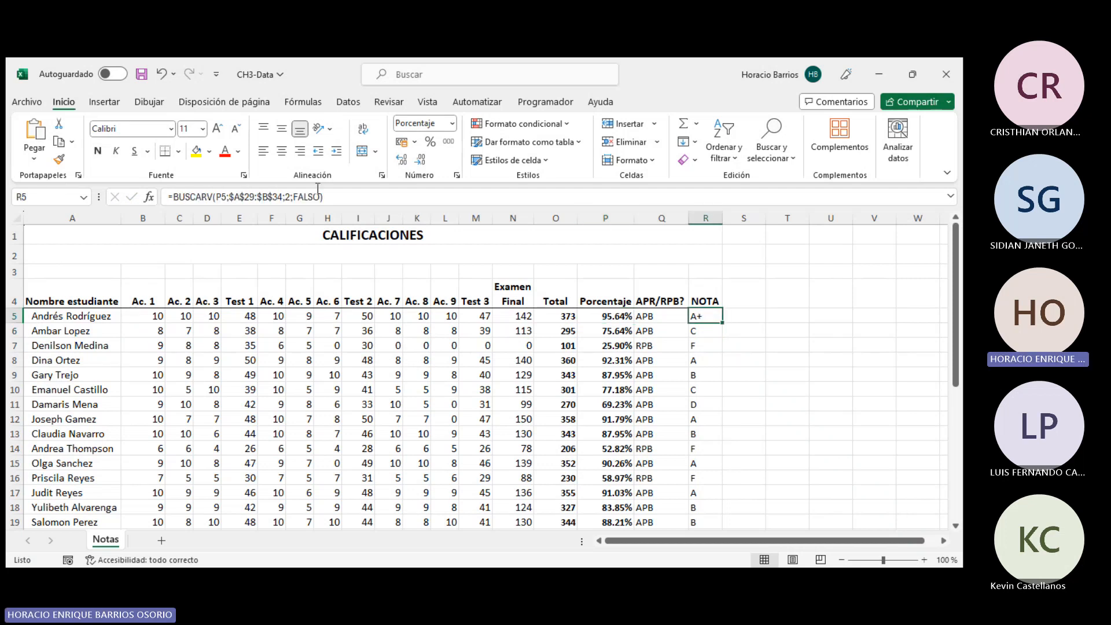
left_click(297, 197)
left_click_drag(293, 197, 321, 200)
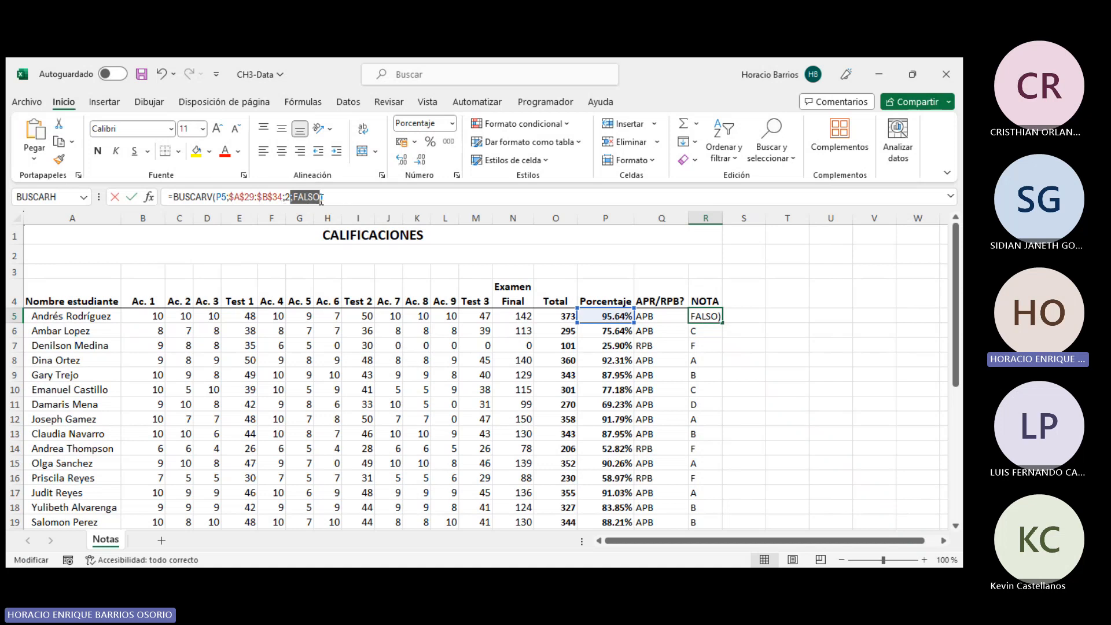
key("BackSpace")
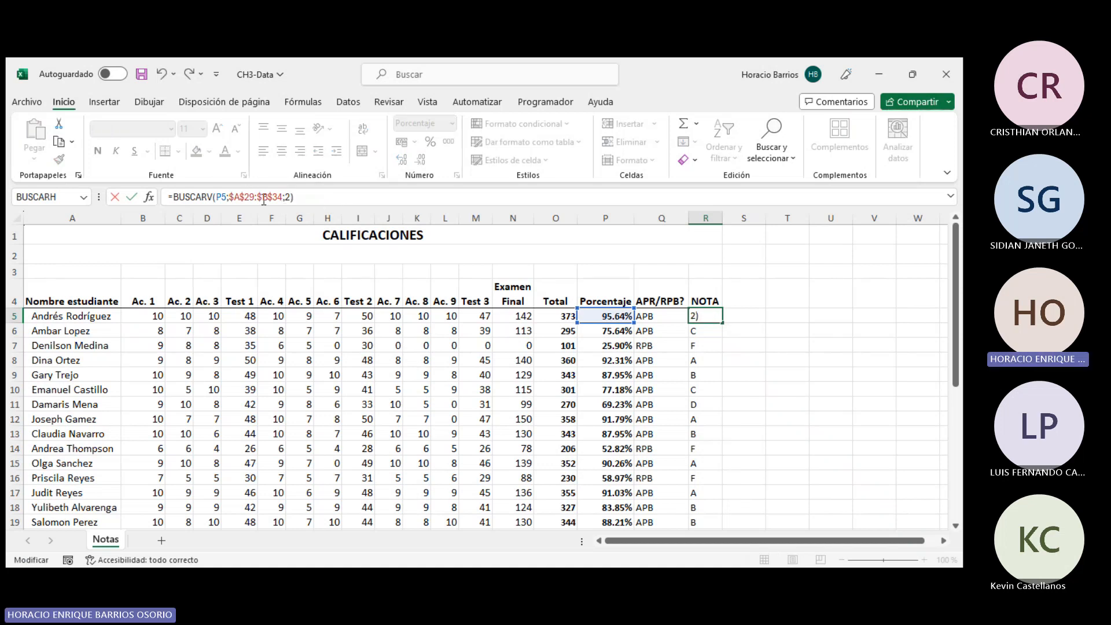
left_click(262, 196)
scroll(268, 322, "down", 4)
scroll(268, 322, "down", 2)
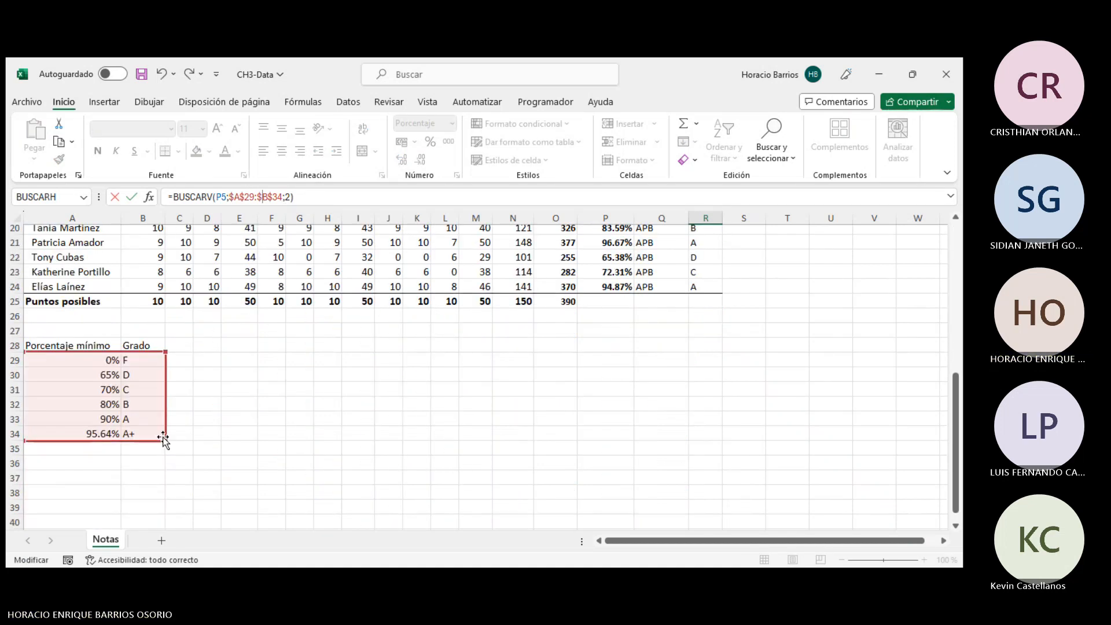
left_click_drag(167, 441, 164, 426)
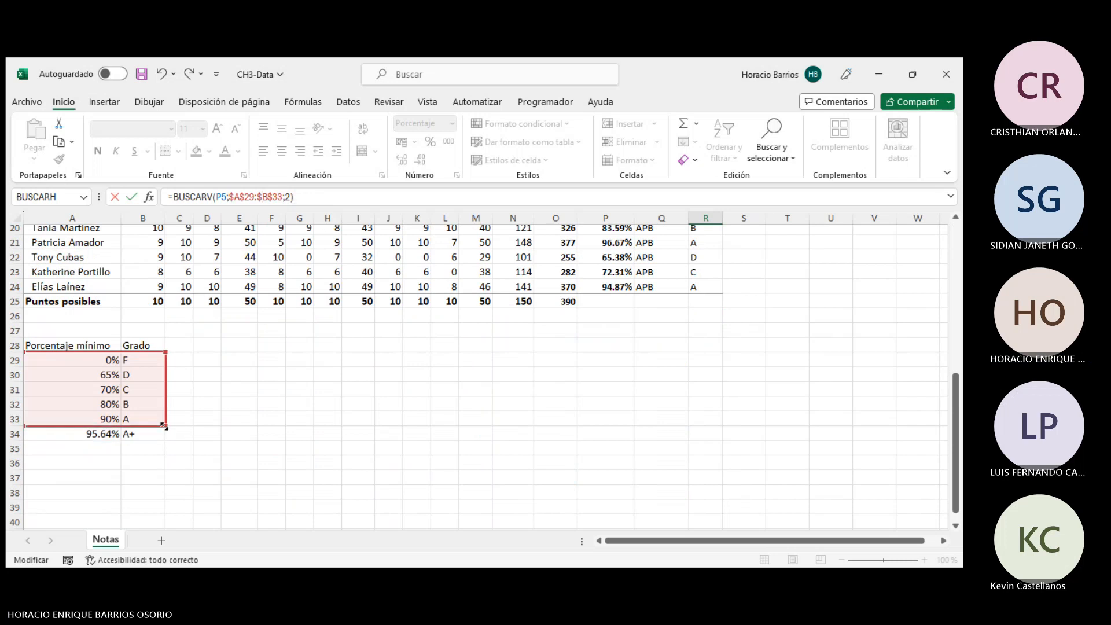
key("Return")
- Clear the 95.64% and A+ entries from row 34 of the grade table
left_click(711, 303)
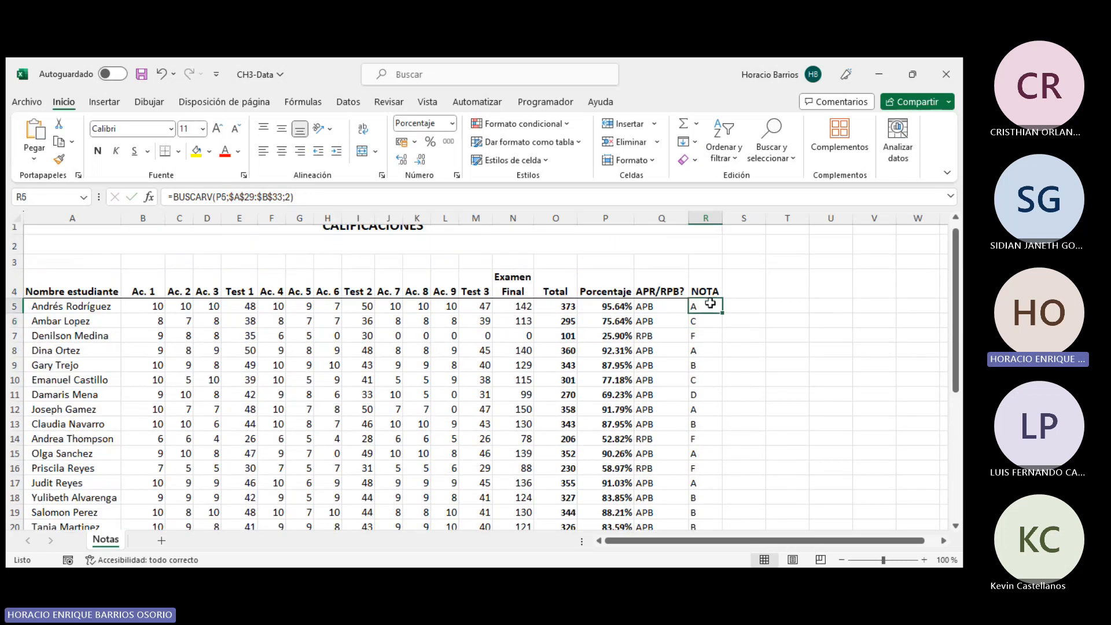
scroll(546, 391, "down", 7)
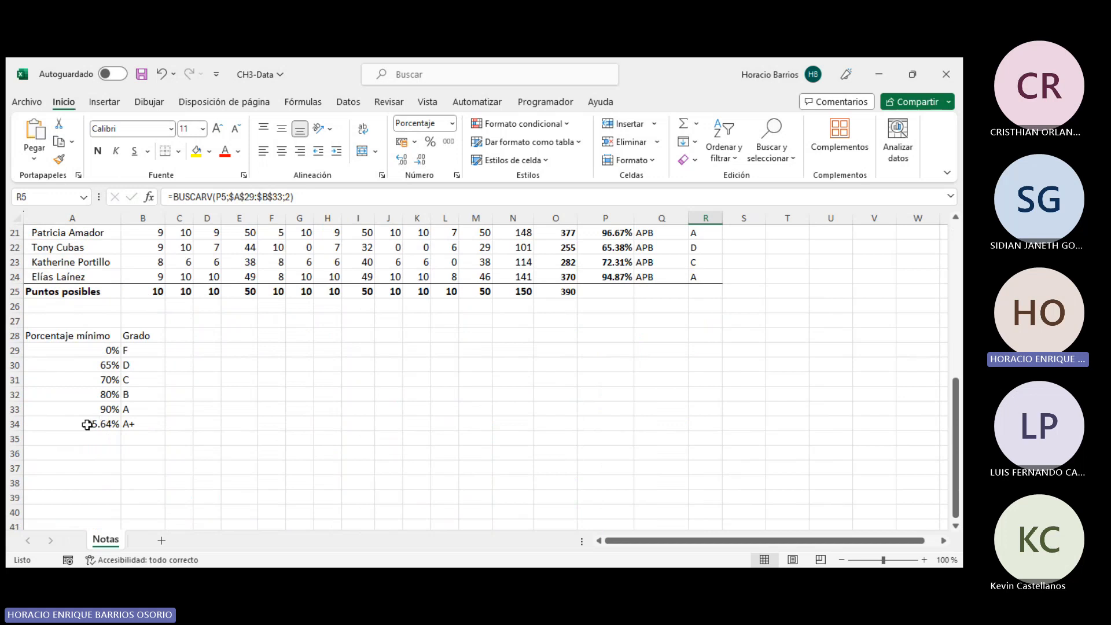
left_click_drag(87, 426, 173, 425)
key("Delete")
- Review the NOTA column grades and the minimum-percentage grade table
left_click(517, 434)
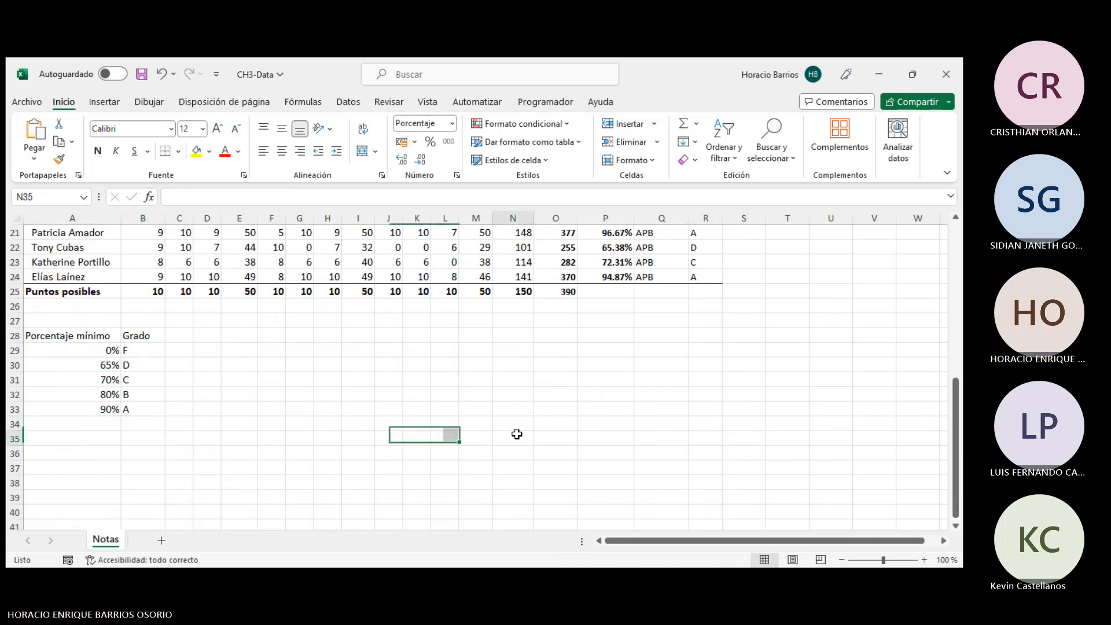
scroll(517, 434, "up", 7)
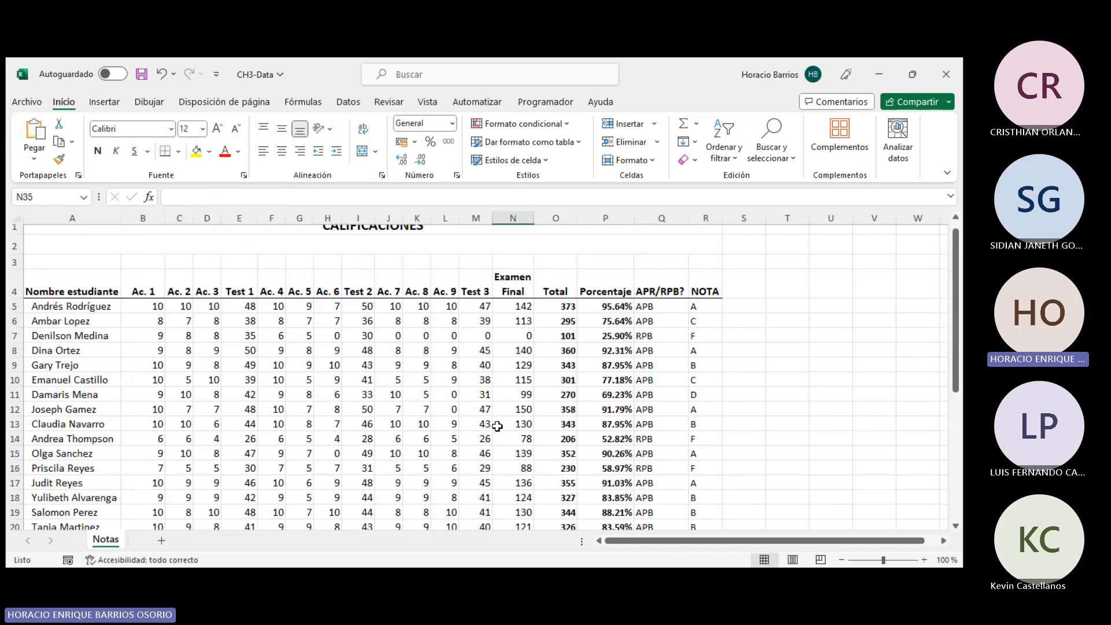
left_click_drag(695, 305, 699, 515)
scroll(682, 376, "up", 3)
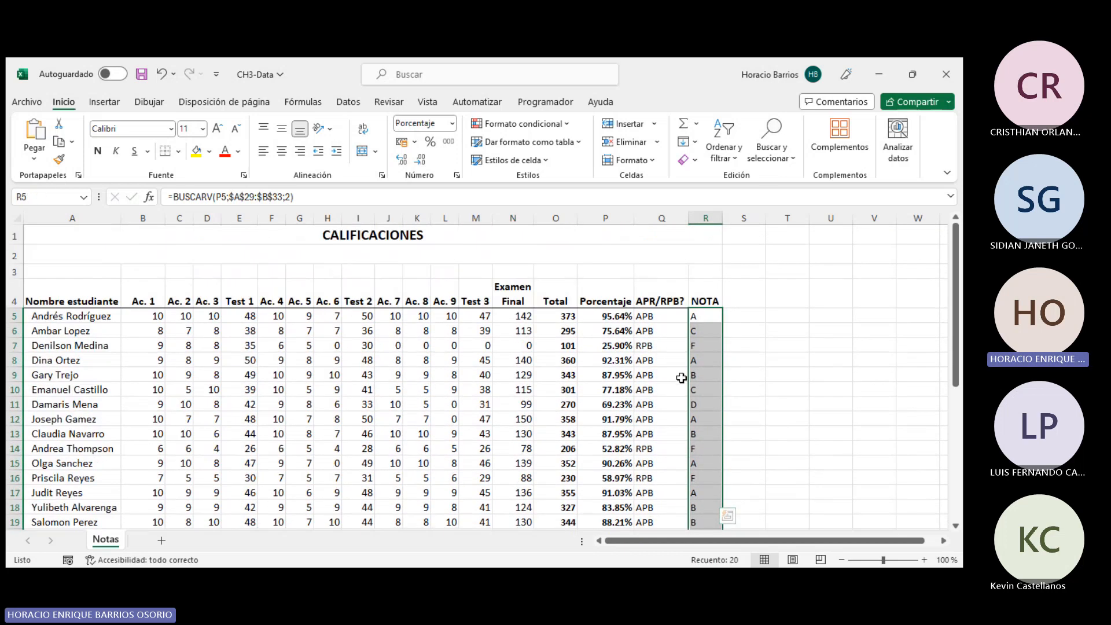
scroll(570, 344, "down", 7)
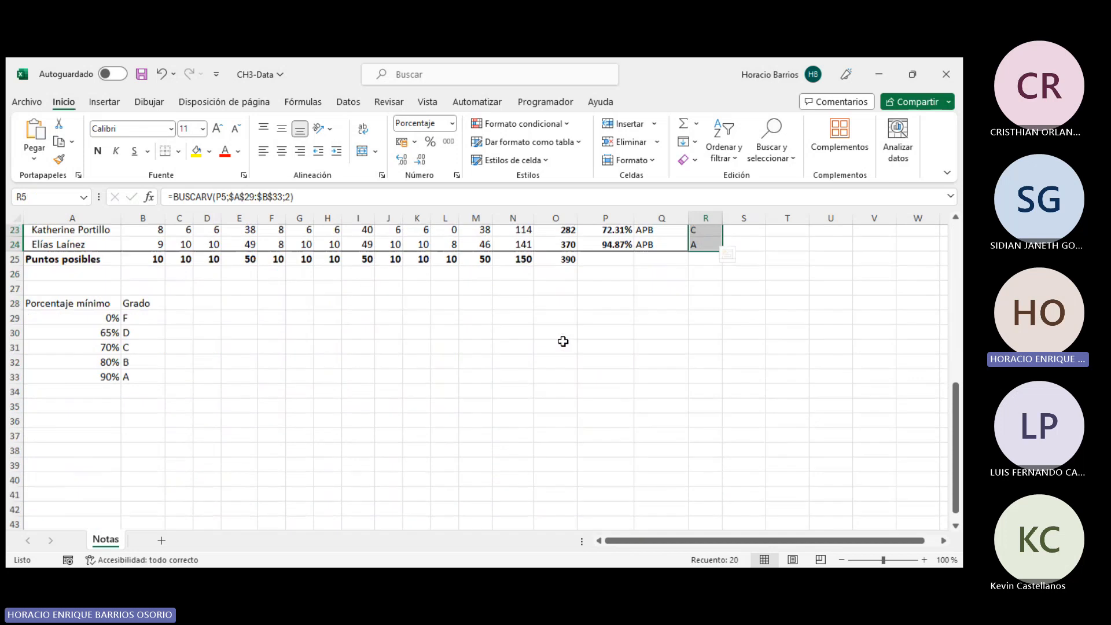
left_click(280, 312)
left_click(260, 302)
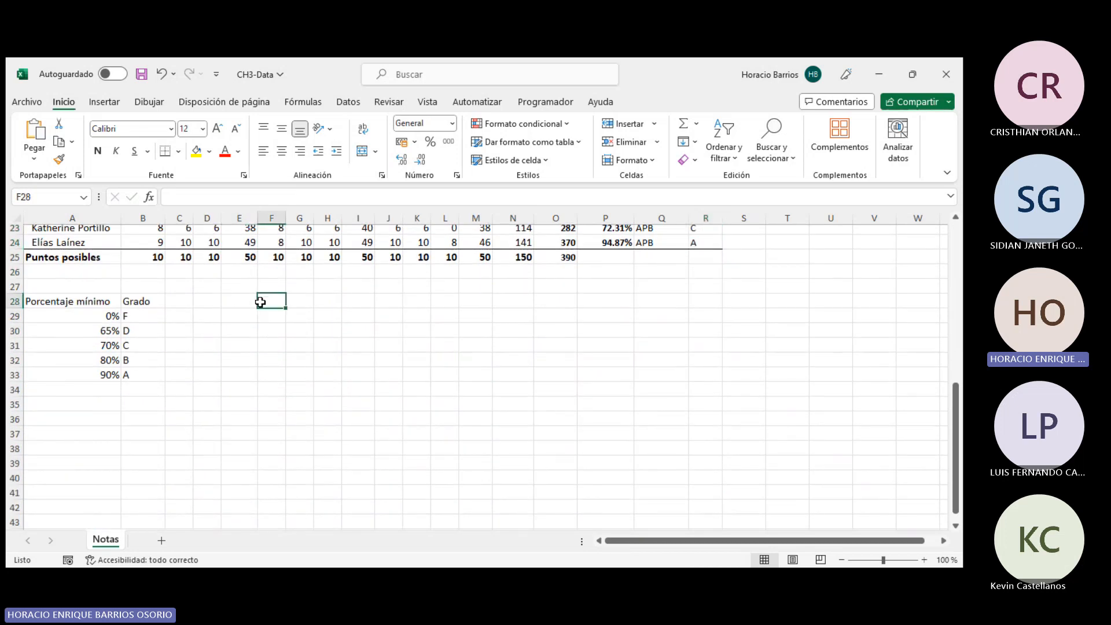
left_click_drag(103, 300, 136, 389)
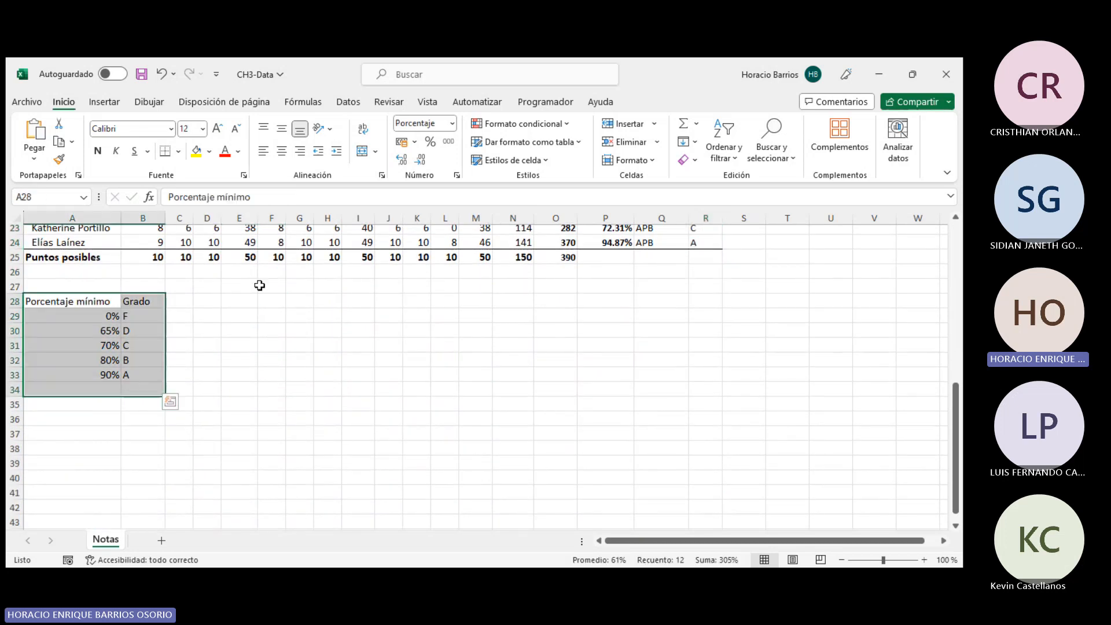
left_click(209, 300)
left_click(240, 301)
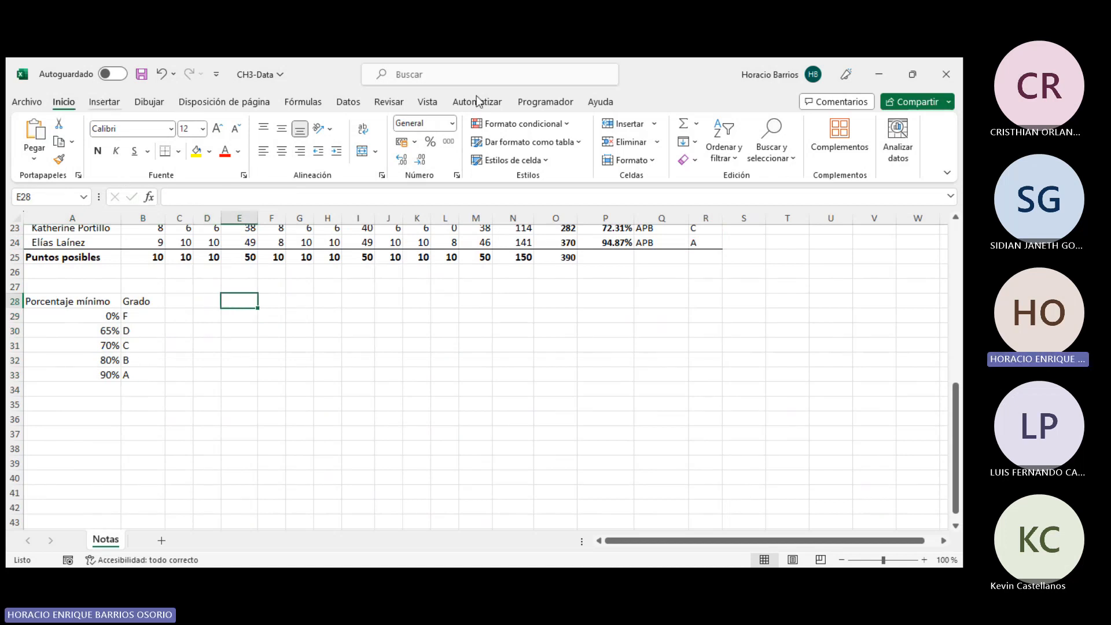
- Try inserting a BUSCARH function in E28
left_click(307, 103)
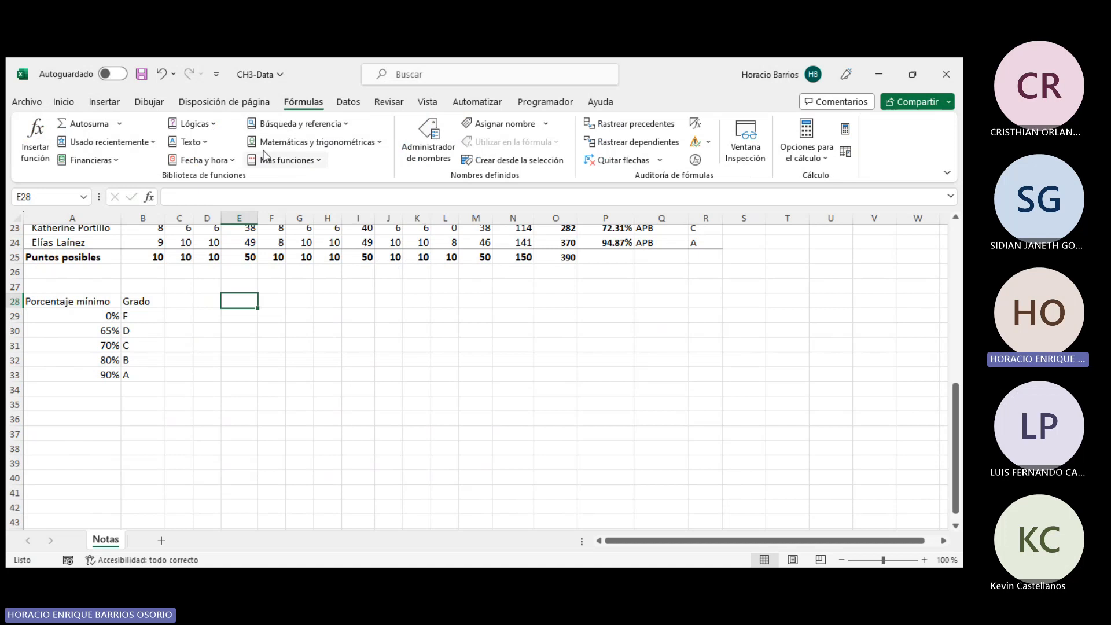
left_click(298, 123)
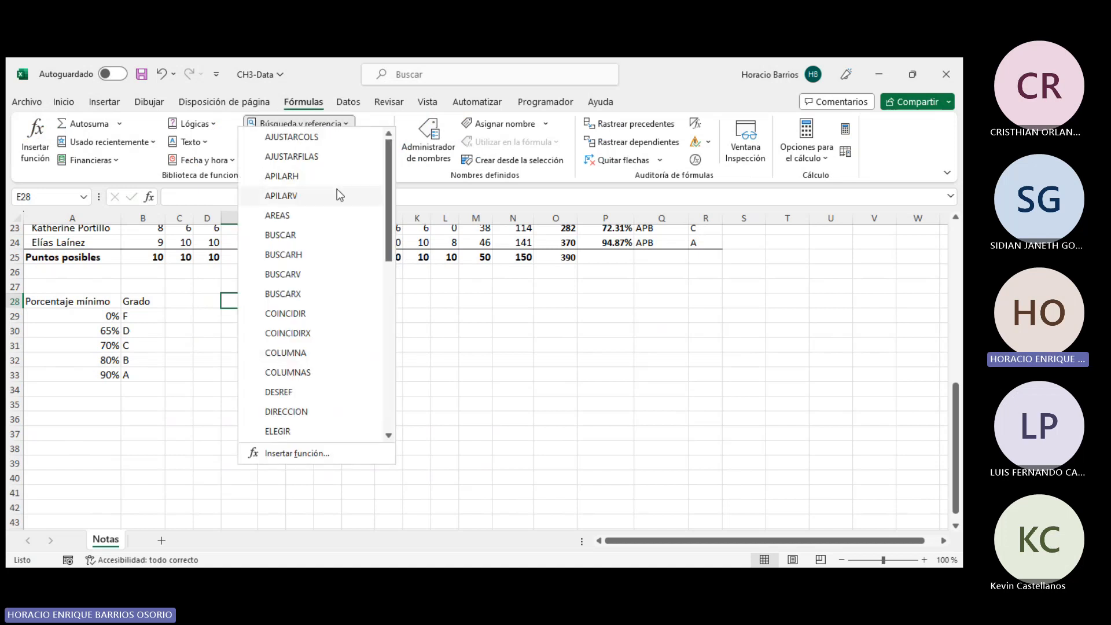
left_click(283, 255)
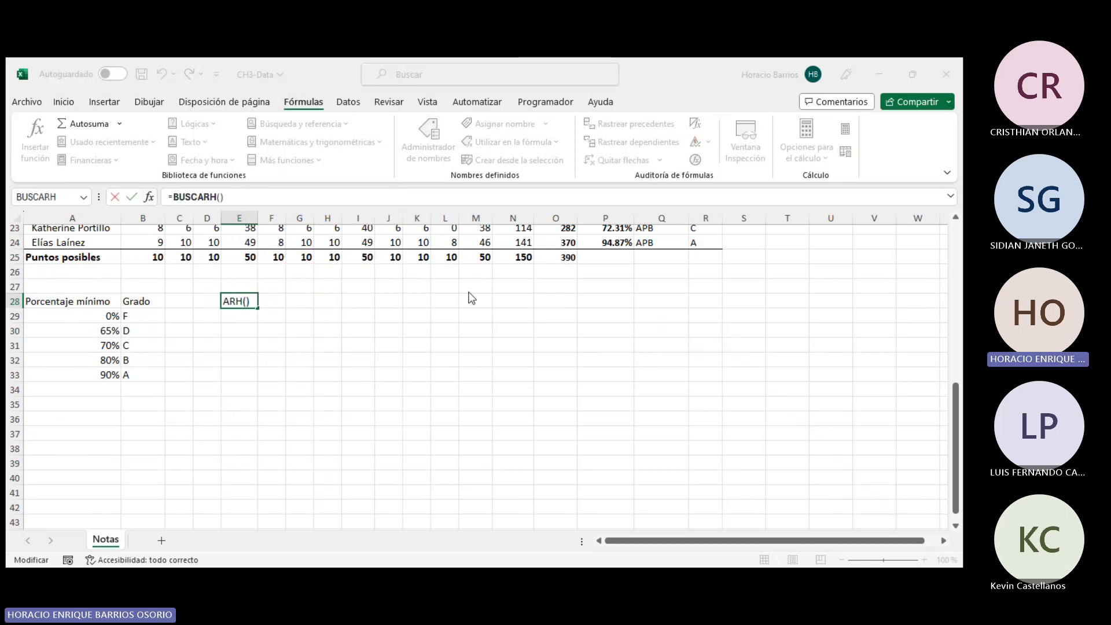
scroll(550, 331, "up", 5)
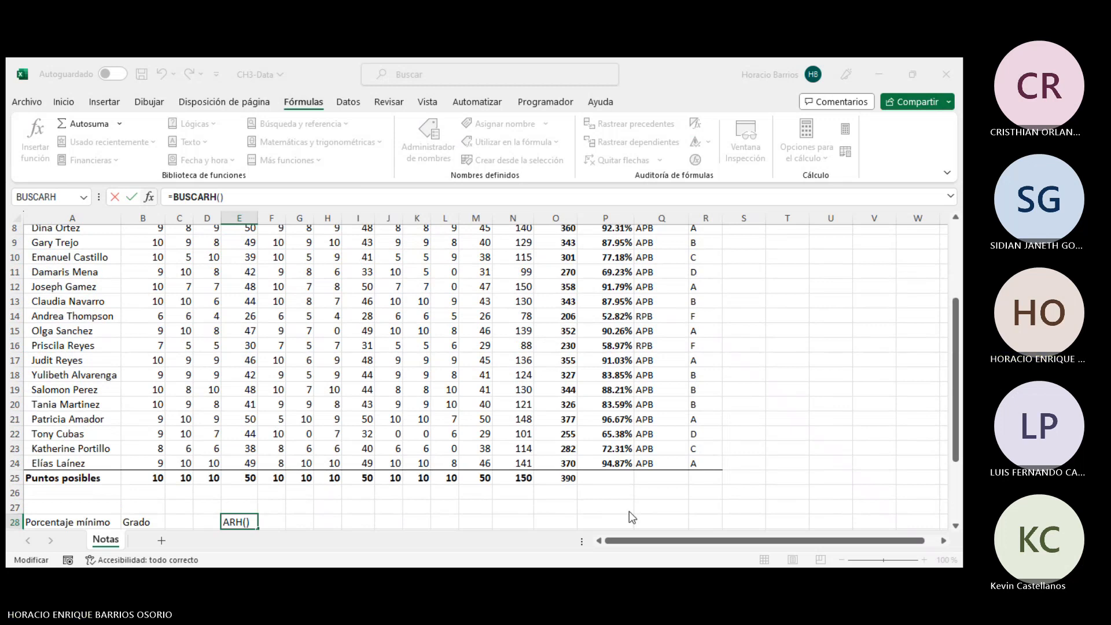
key("Escape")
scroll(419, 403, "down", 6)
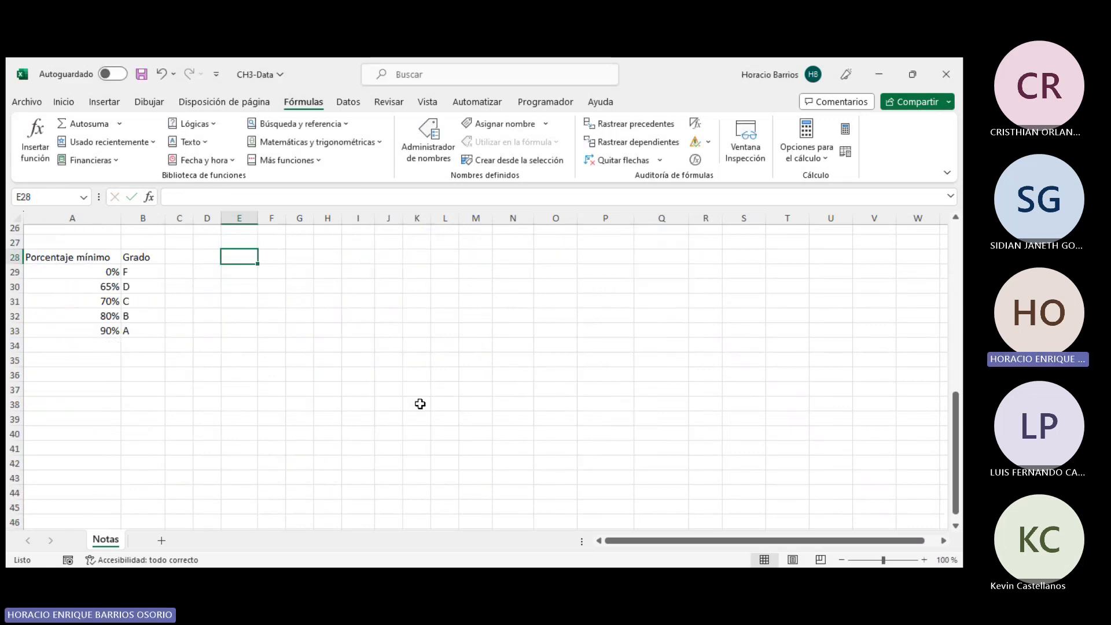
scroll(420, 402, "up", 2)
- Examine the grade table range A28:B33
left_click_drag(77, 298, 143, 372)
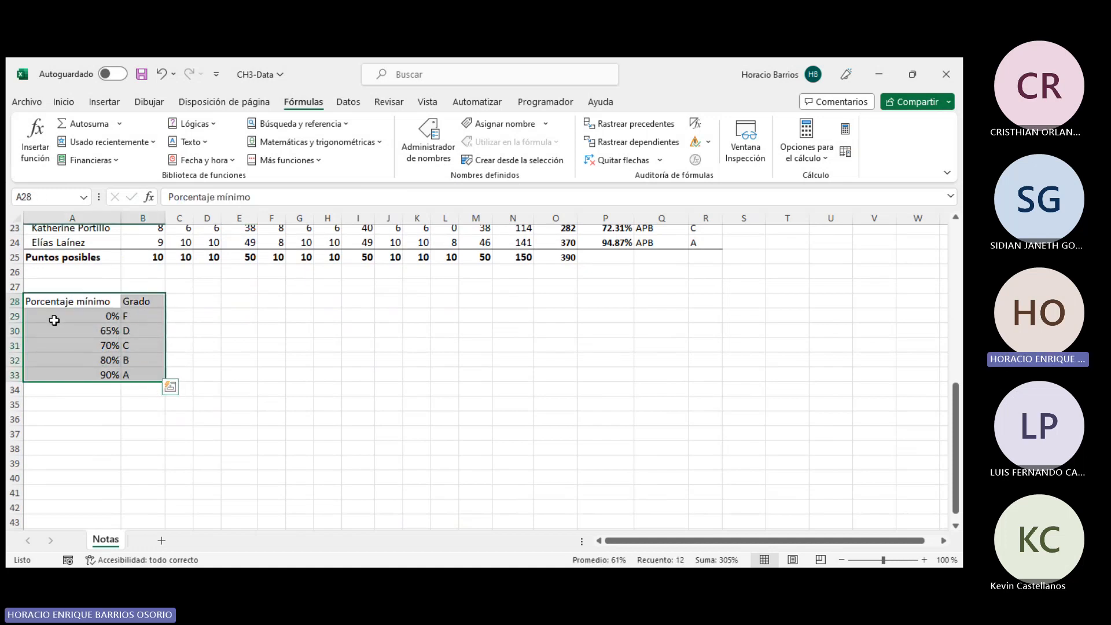
left_click(103, 405)
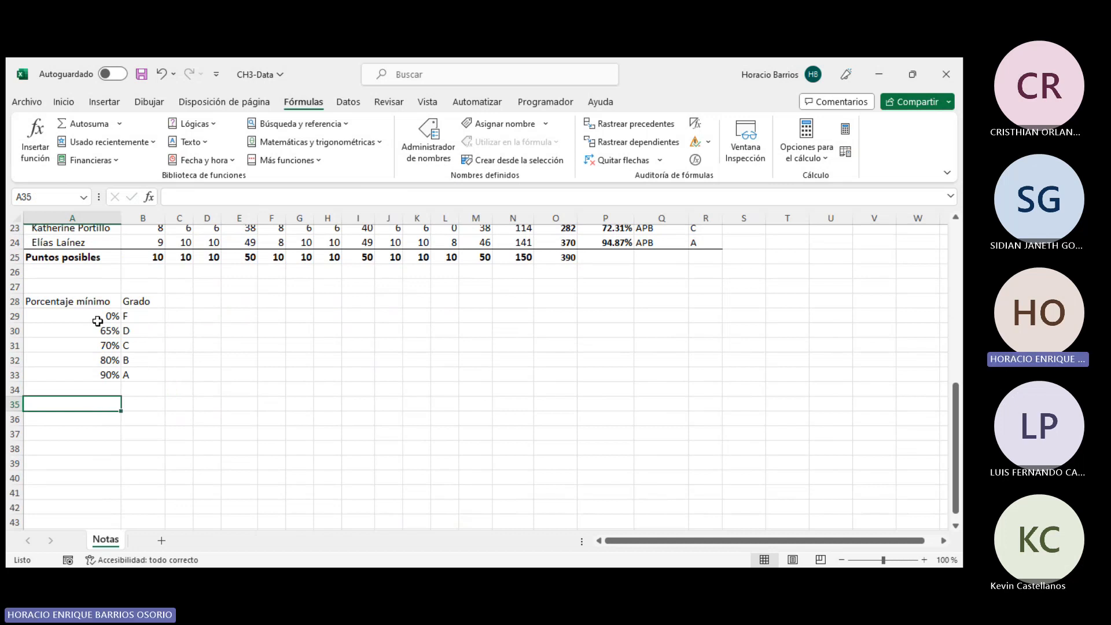
left_click_drag(98, 303, 160, 377)
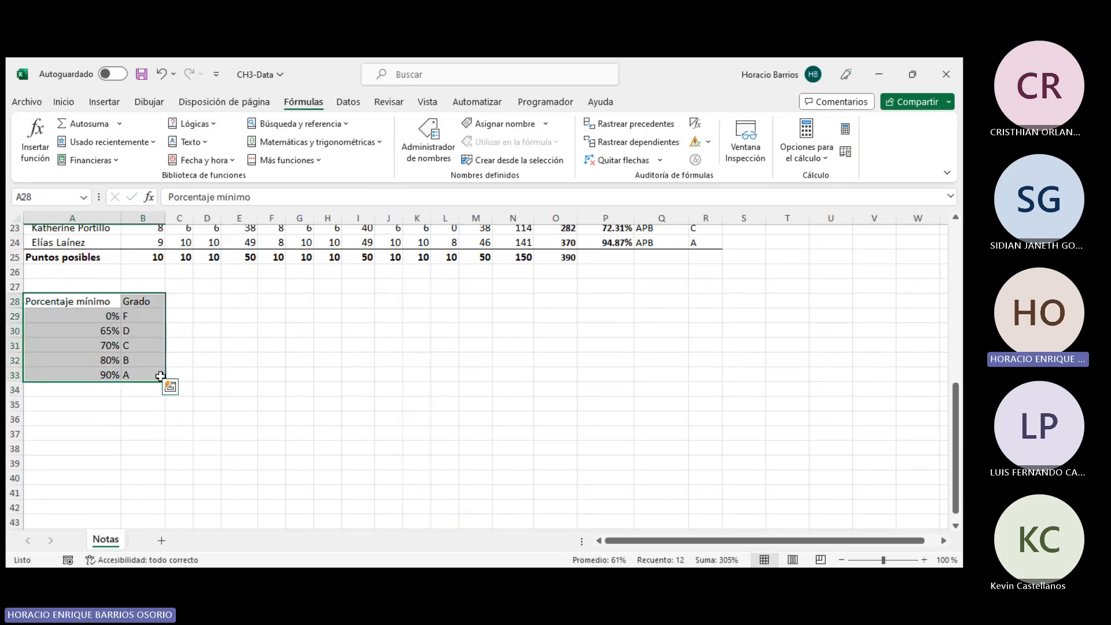
left_click(98, 303)
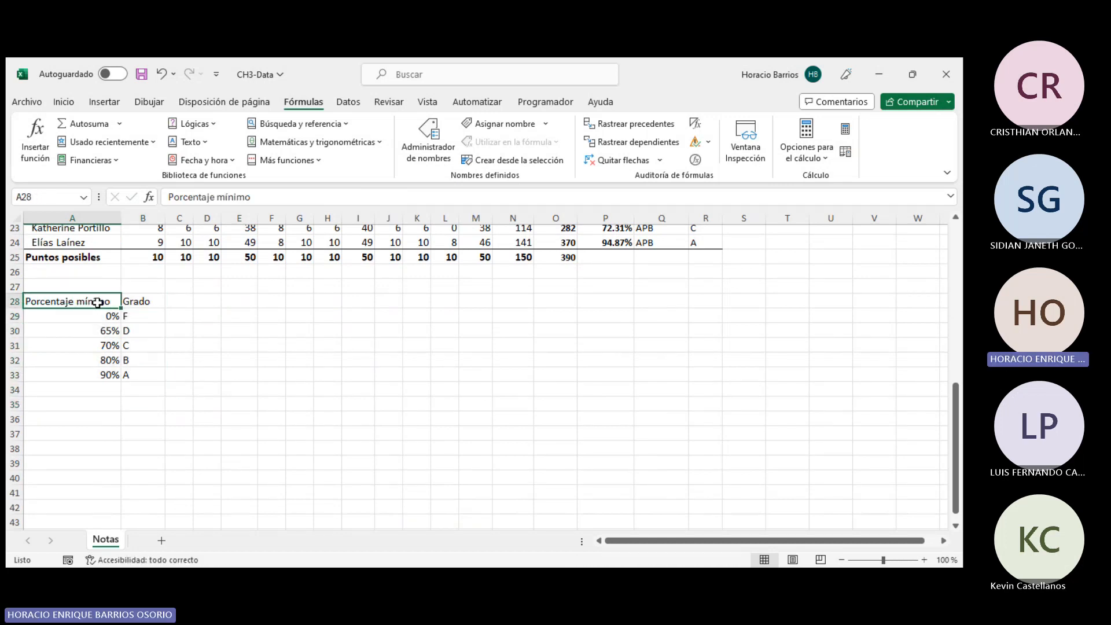
left_click_drag(99, 321, 126, 318)
left_click_drag(95, 318, 213, 402)
left_click(103, 447)
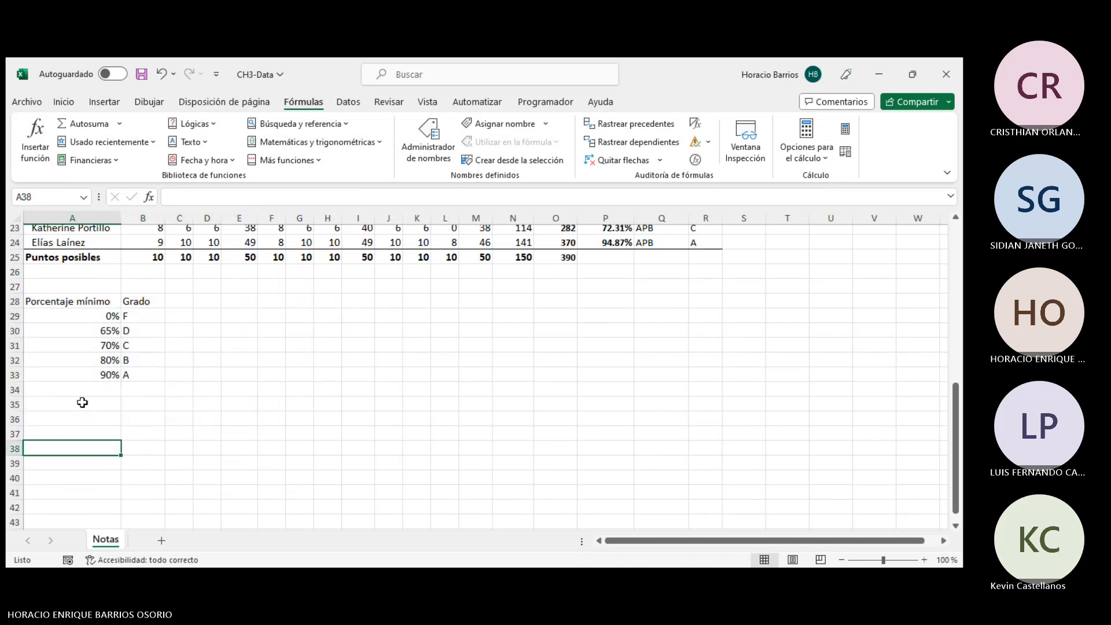
left_click(107, 318)
mouse_move(108, 322)
left_mouse_down()
mouse_move(172, 313)
mouse_move(110, 321)
left_mouse_up()
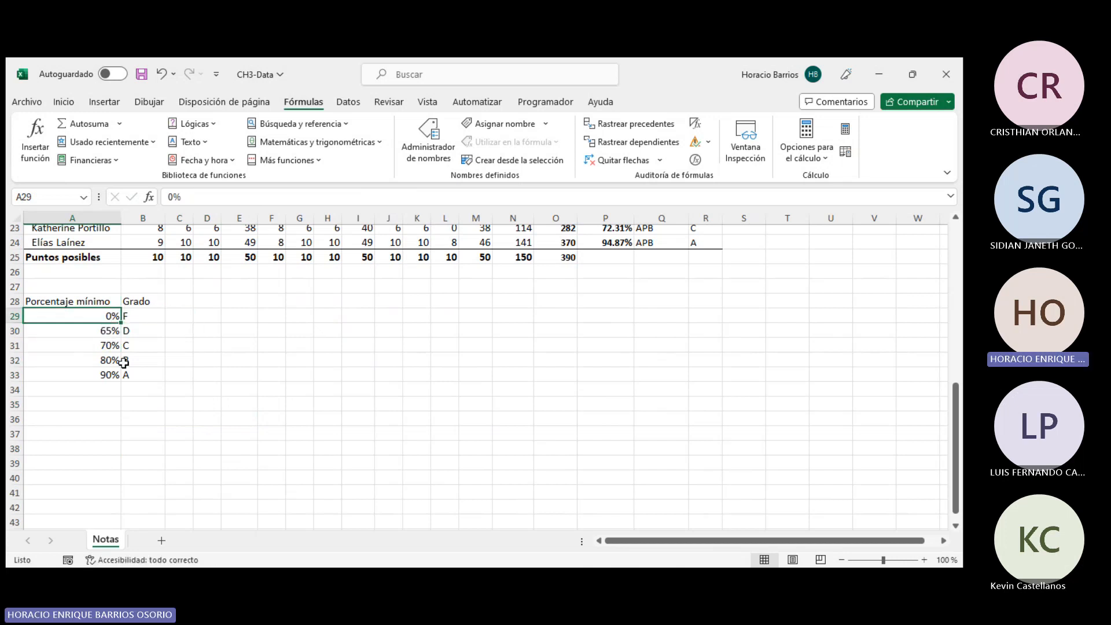
- Enter =TRANSPONER(A28:B33) in A35 to transpose the grade table into rows
left_click(74, 407)
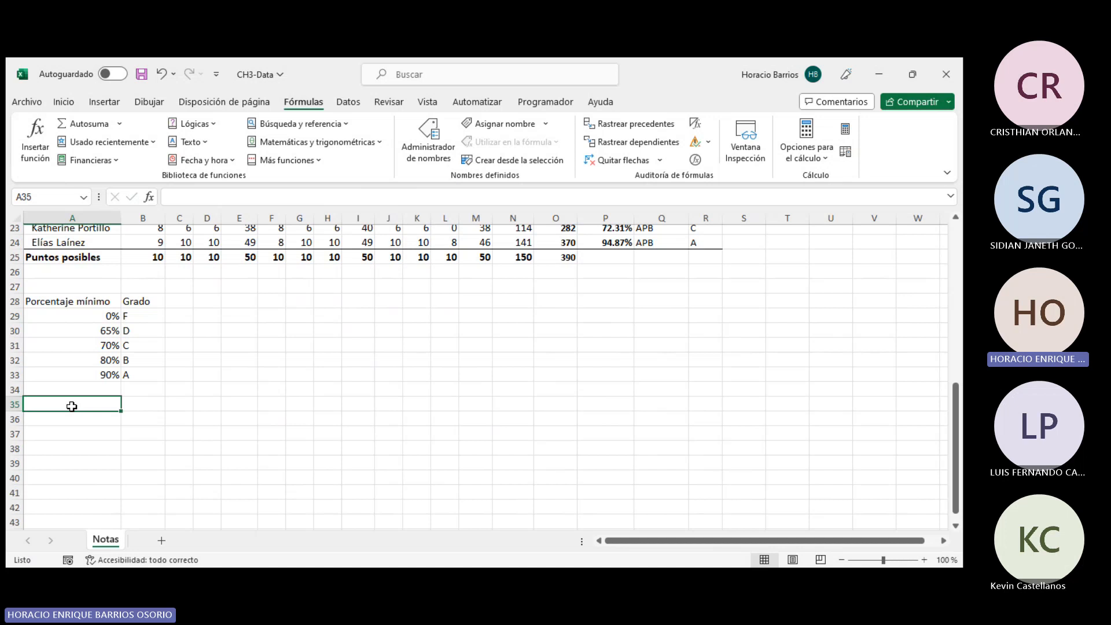
type("=TRANSP")
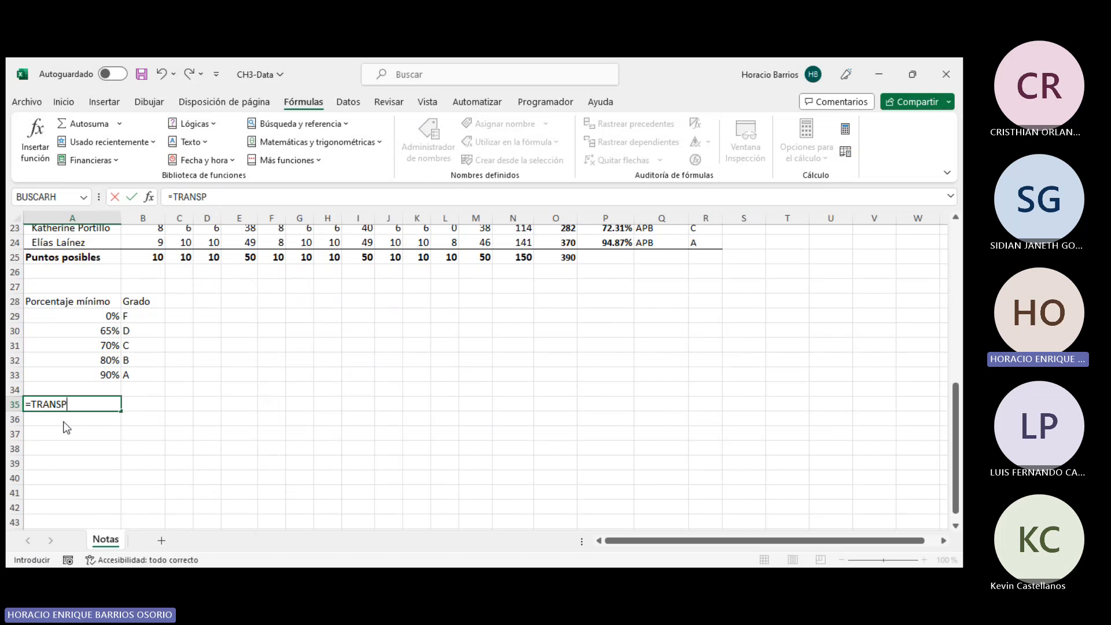
type("ONER(")
left_click_drag(53, 302, 137, 375)
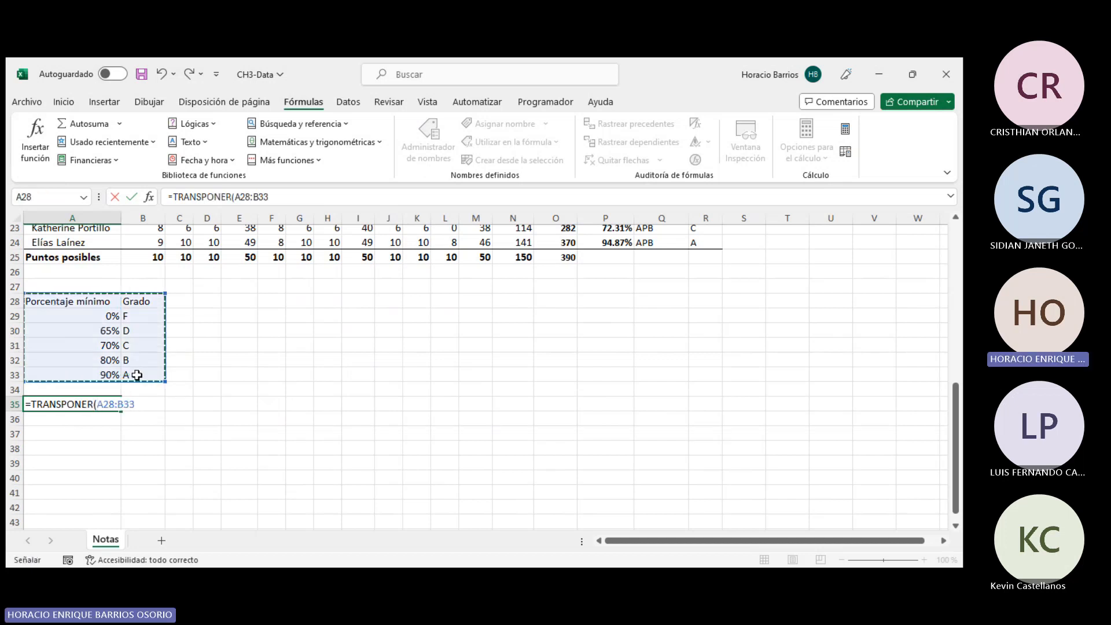
type(")")
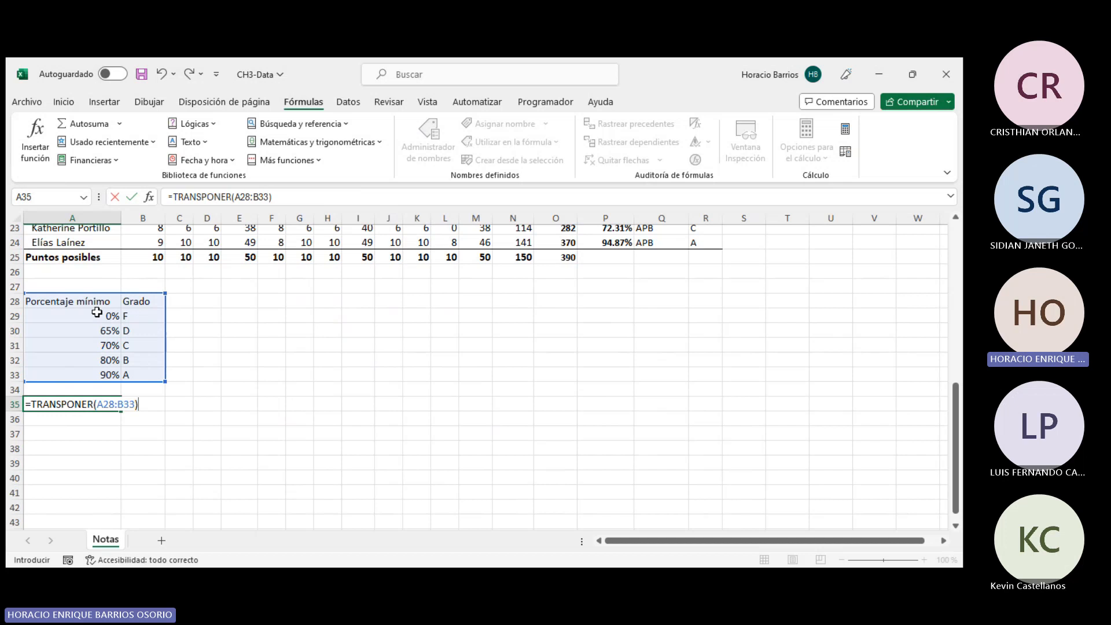
key("Return")
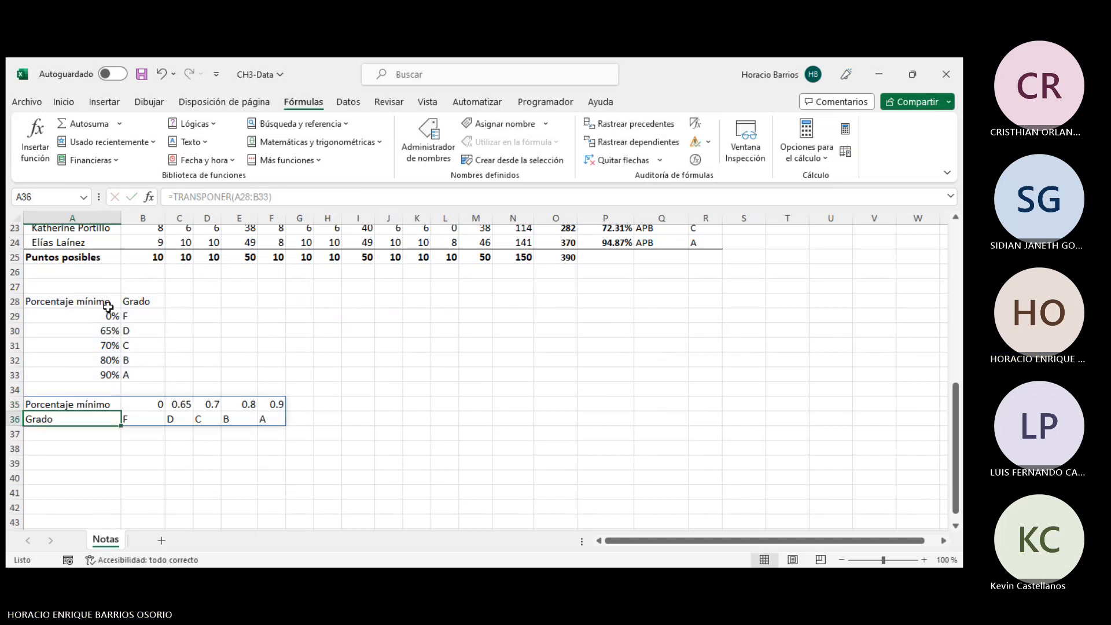
- Compare the transposed table in rows 35–36 with the original grade table
left_click(197, 477)
left_click_drag(96, 405, 263, 426)
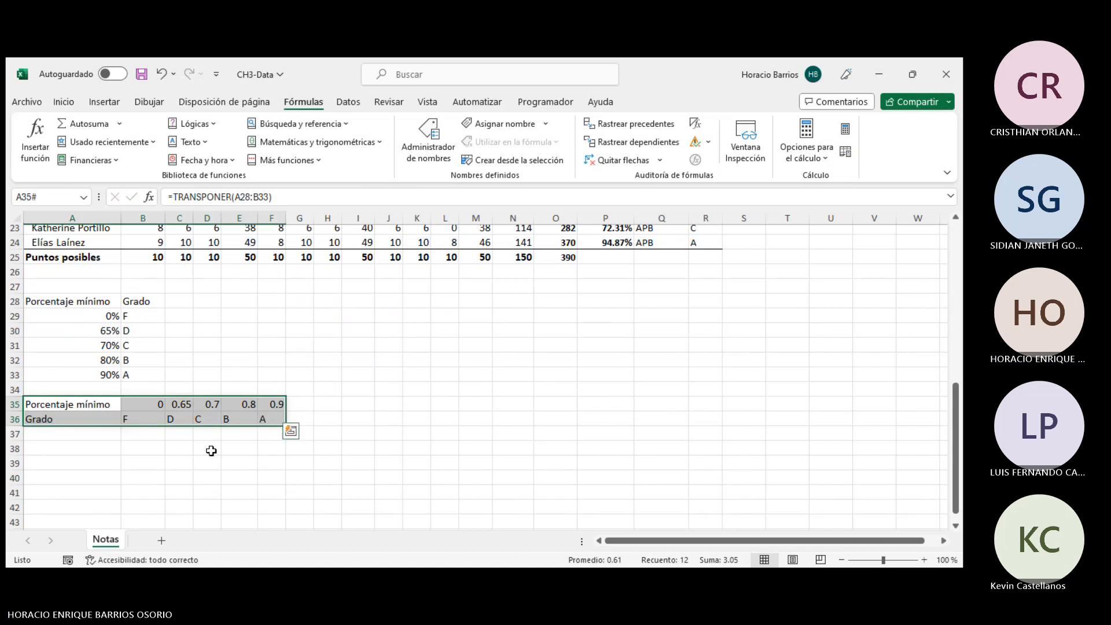
left_click(176, 459)
left_click(90, 403)
left_click(95, 306)
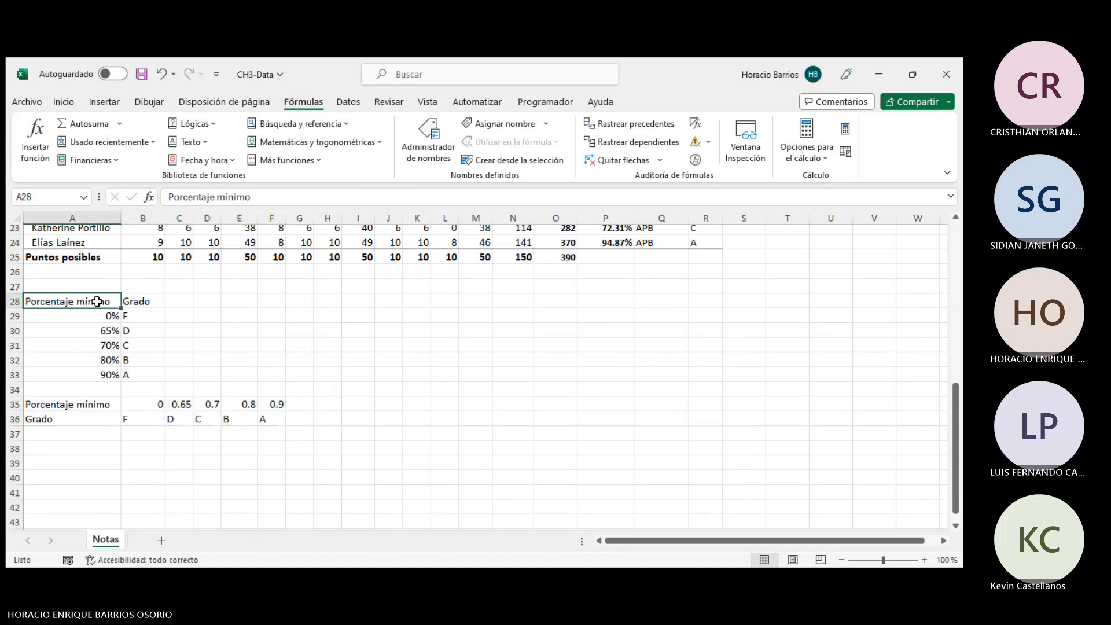
left_click_drag(102, 295, 143, 297)
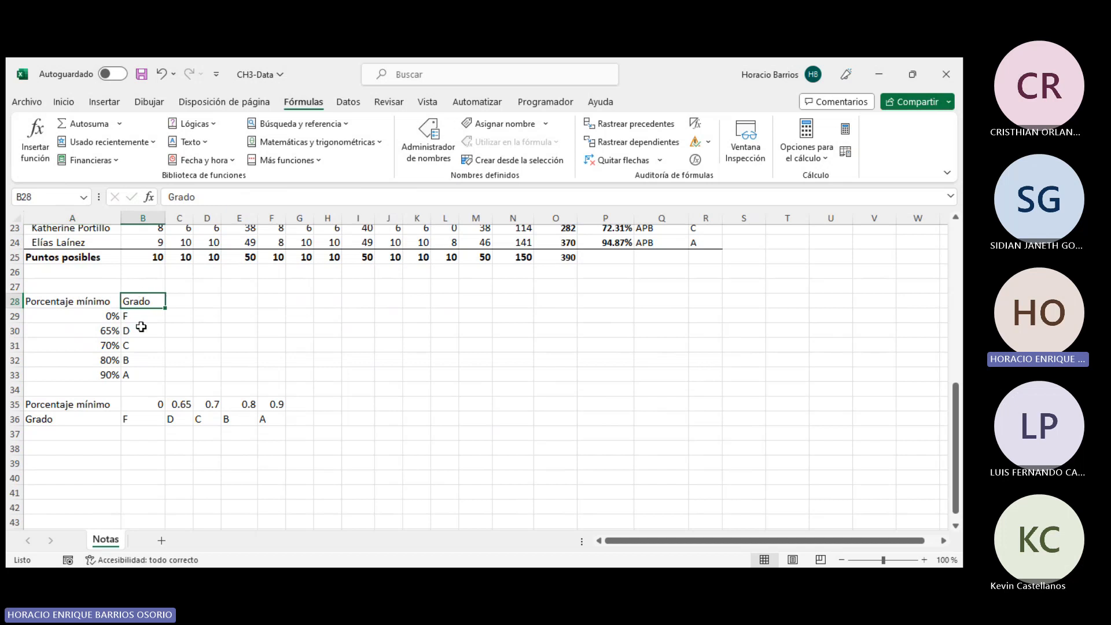
left_click_drag(54, 422, 266, 421)
left_click(72, 395)
left_click_drag(68, 404, 280, 423)
- Format the transposed minimum percentages in B35:F35 as percentages
left_click_drag(139, 404, 276, 404)
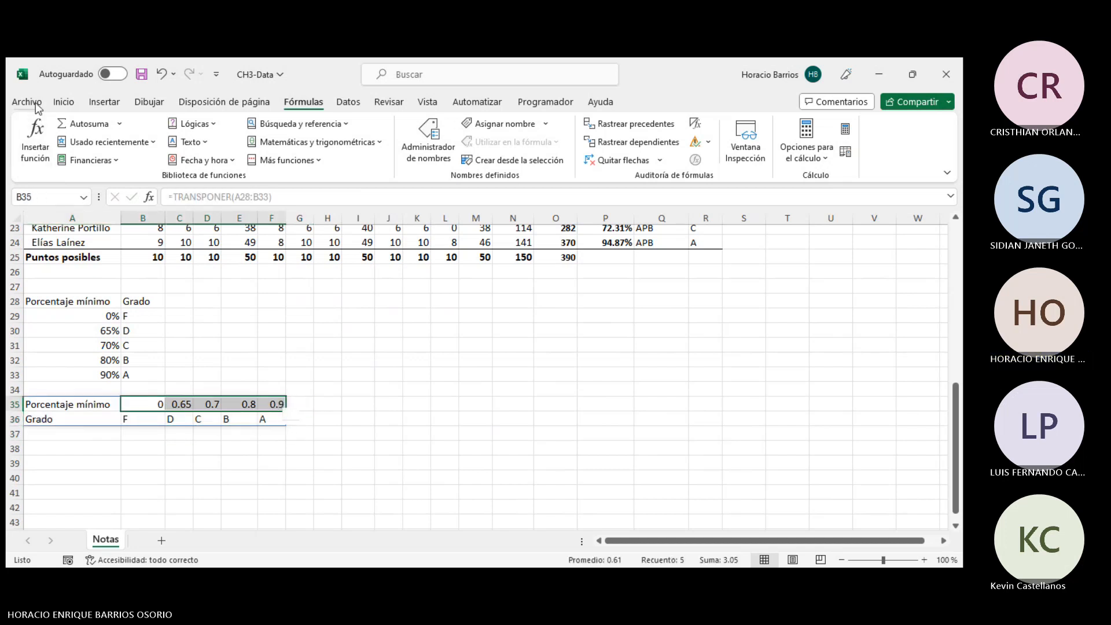
left_click(61, 108)
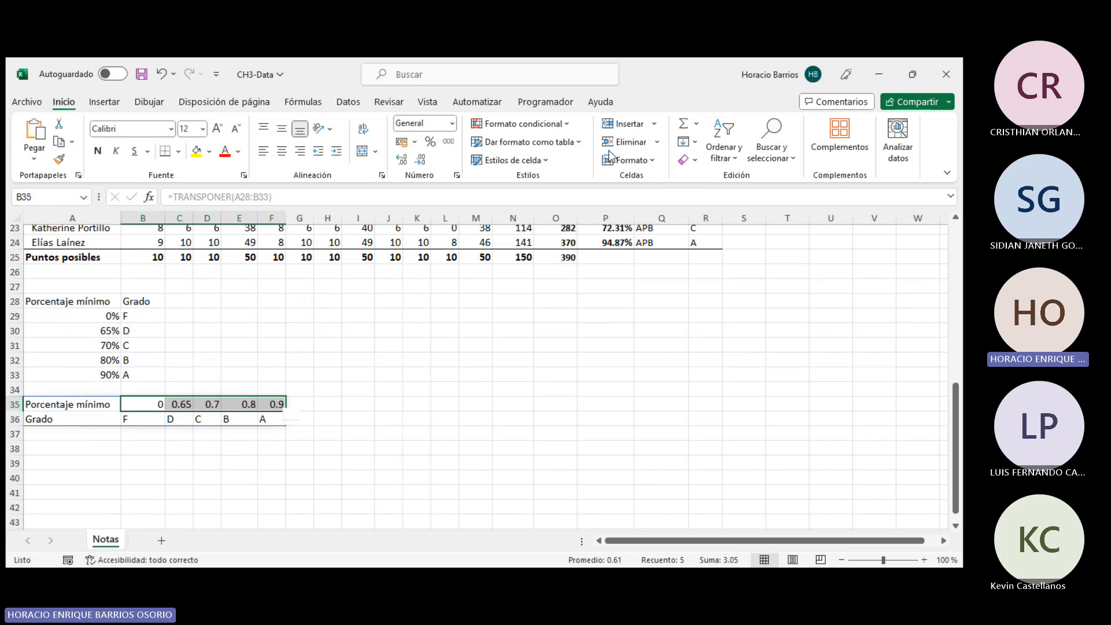
left_click(435, 142)
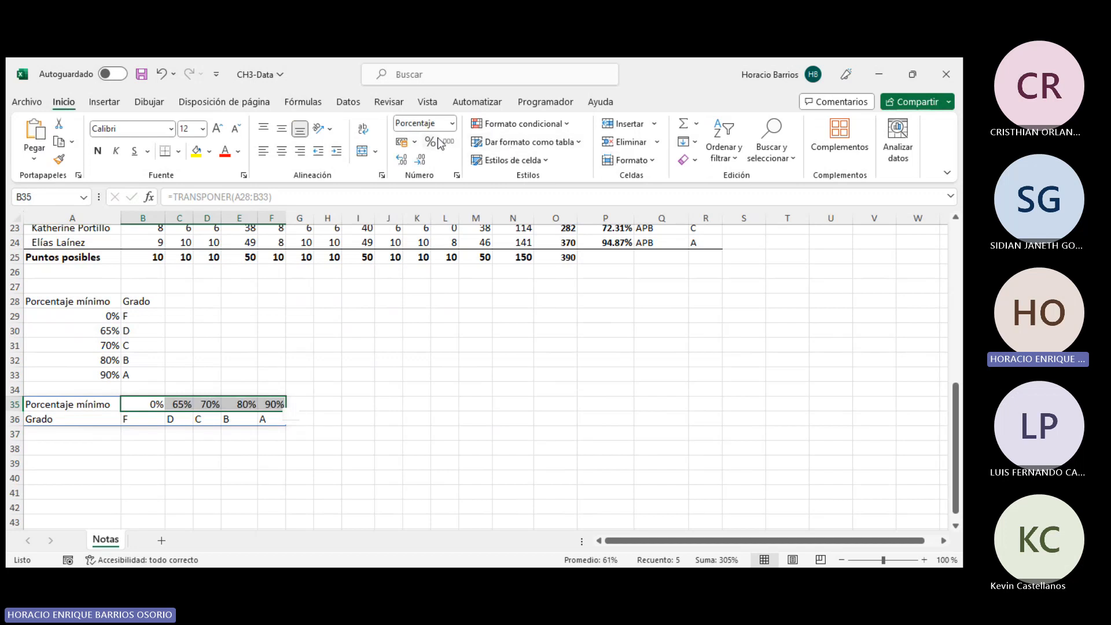
- Center-align the cells of both rows of the transposed grade table
left_click(332, 417)
left_click_drag(81, 418, 272, 418)
left_click(281, 153)
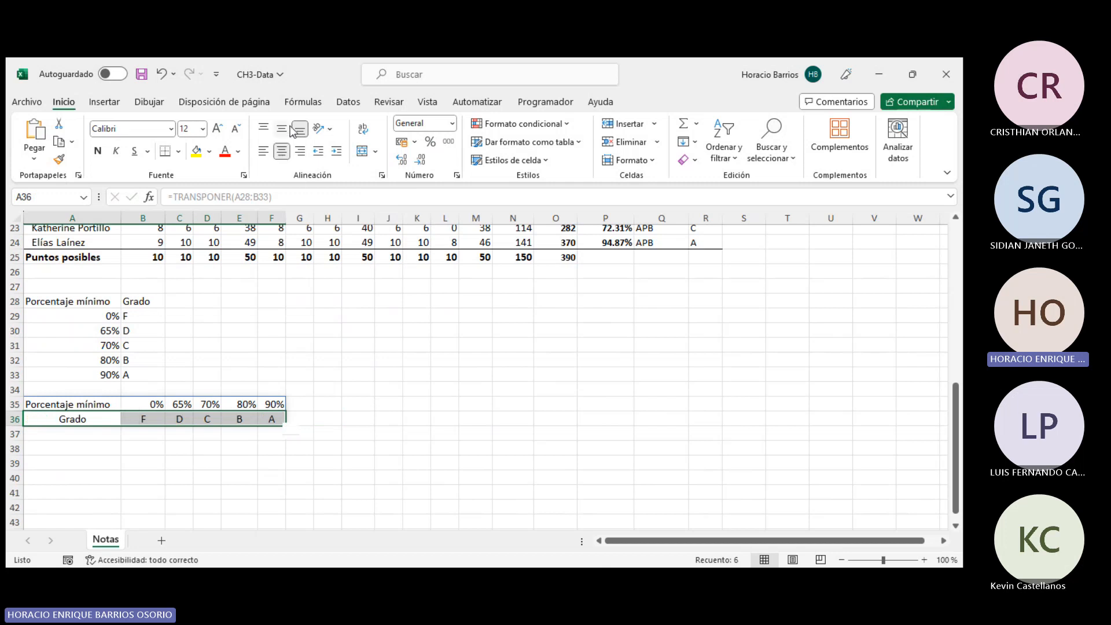
left_click_drag(69, 404, 275, 404)
left_click(282, 130)
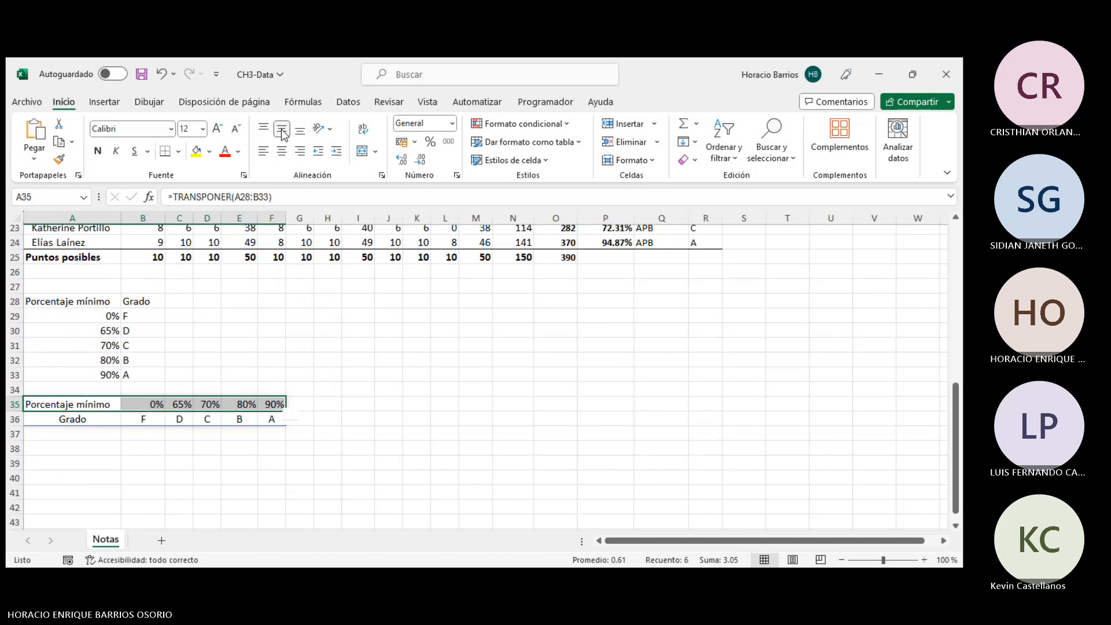
left_click(282, 151)
left_click(356, 330)
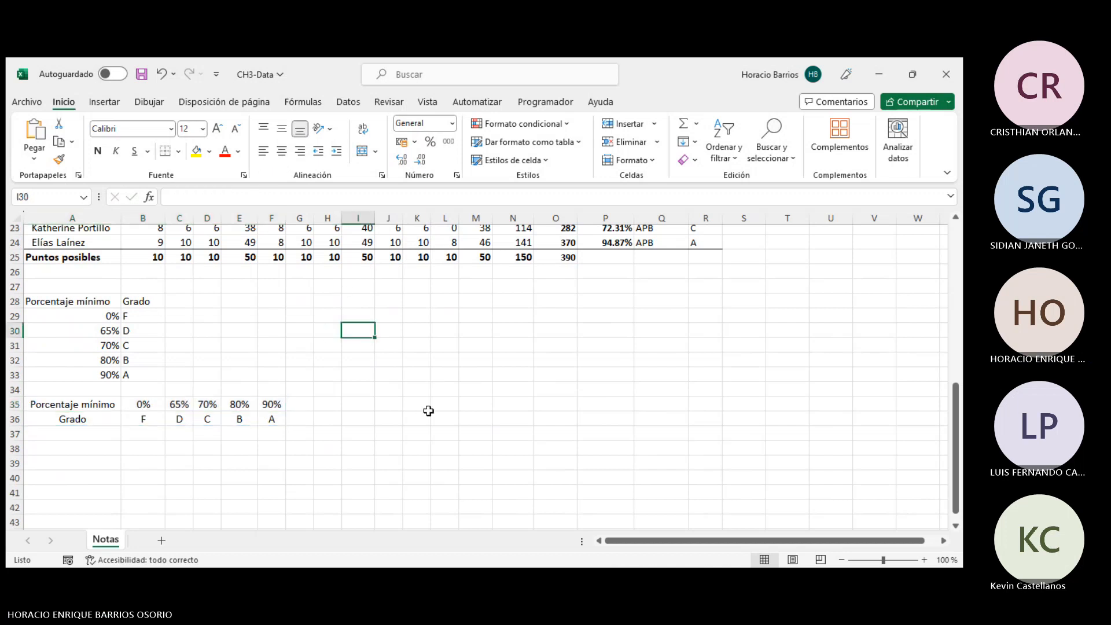
- Start a BUSCARH formula in S5 using the percentage in P5 as the lookup value
scroll(402, 424, "up", 8)
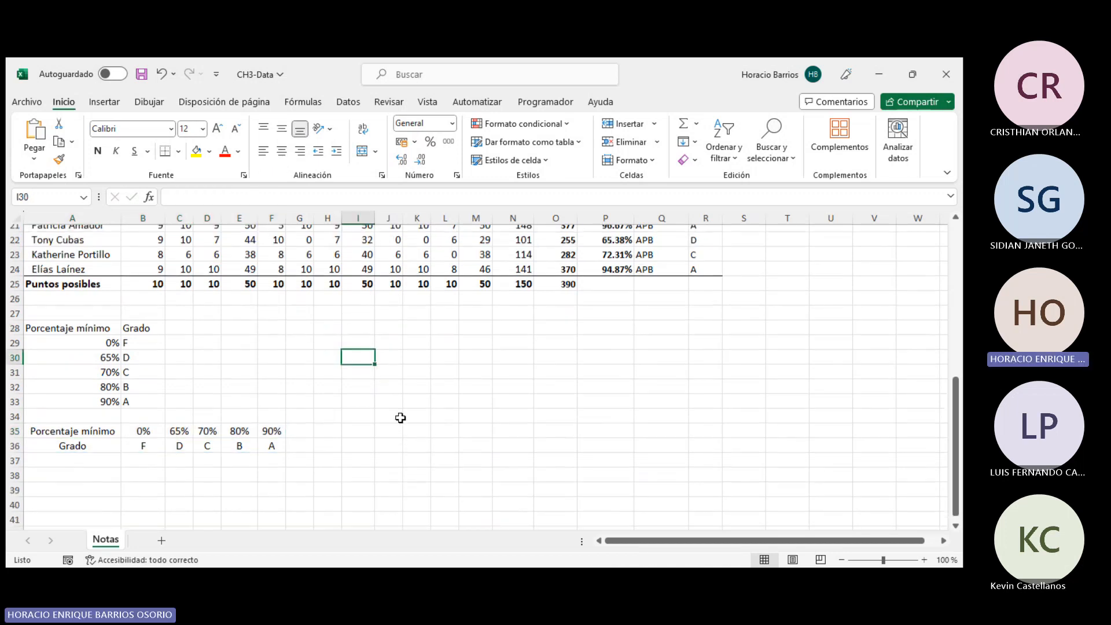
left_click_drag(705, 316, 707, 518)
left_click(748, 317)
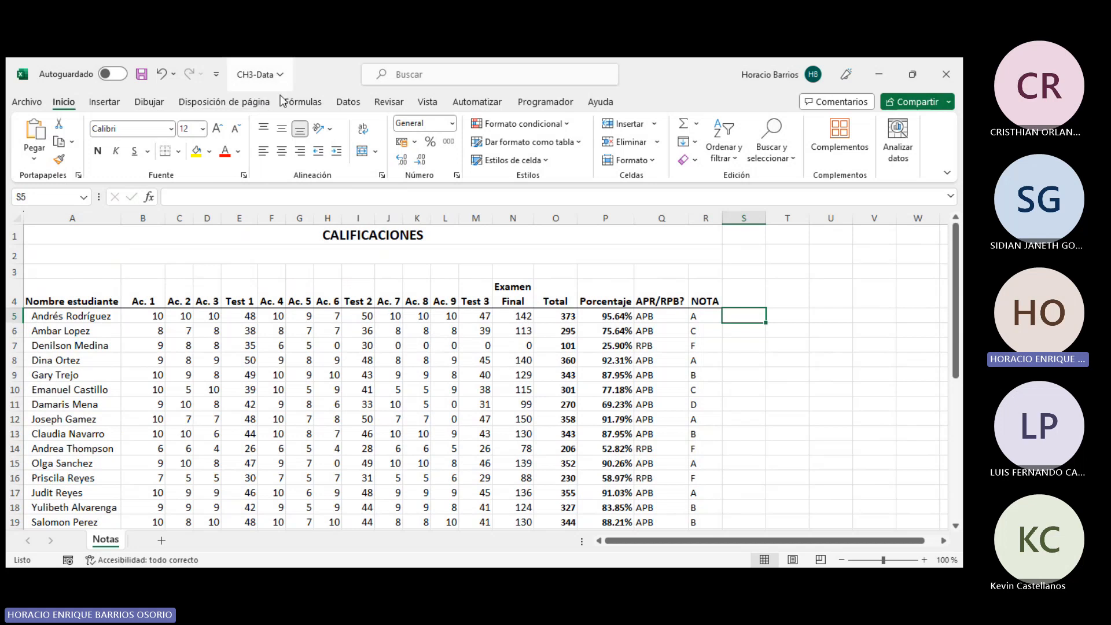
left_click(299, 102)
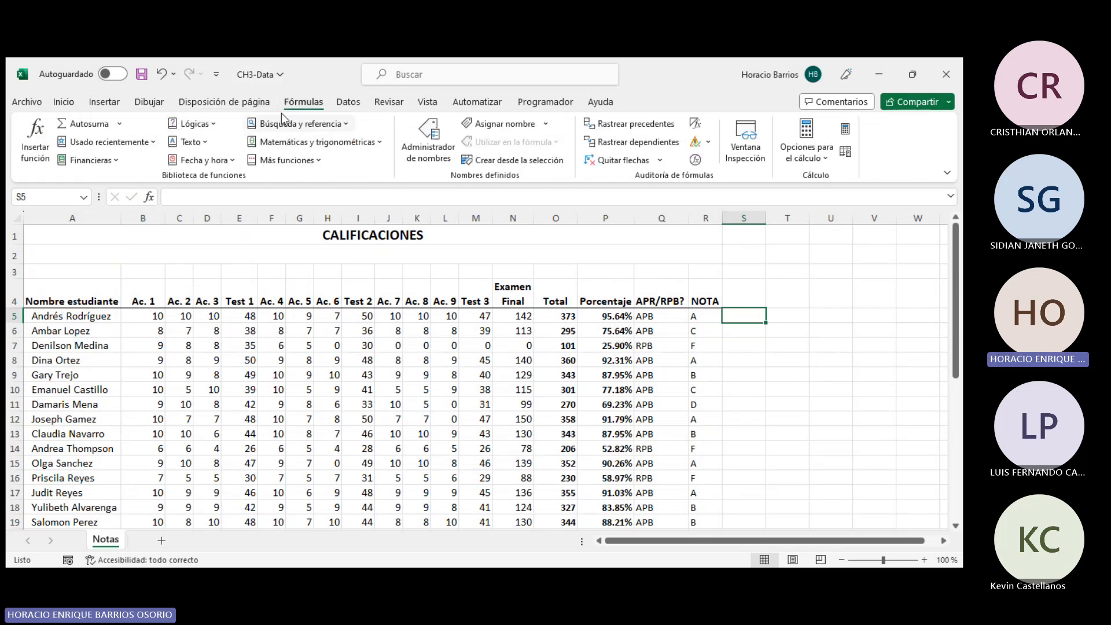
left_click(293, 124)
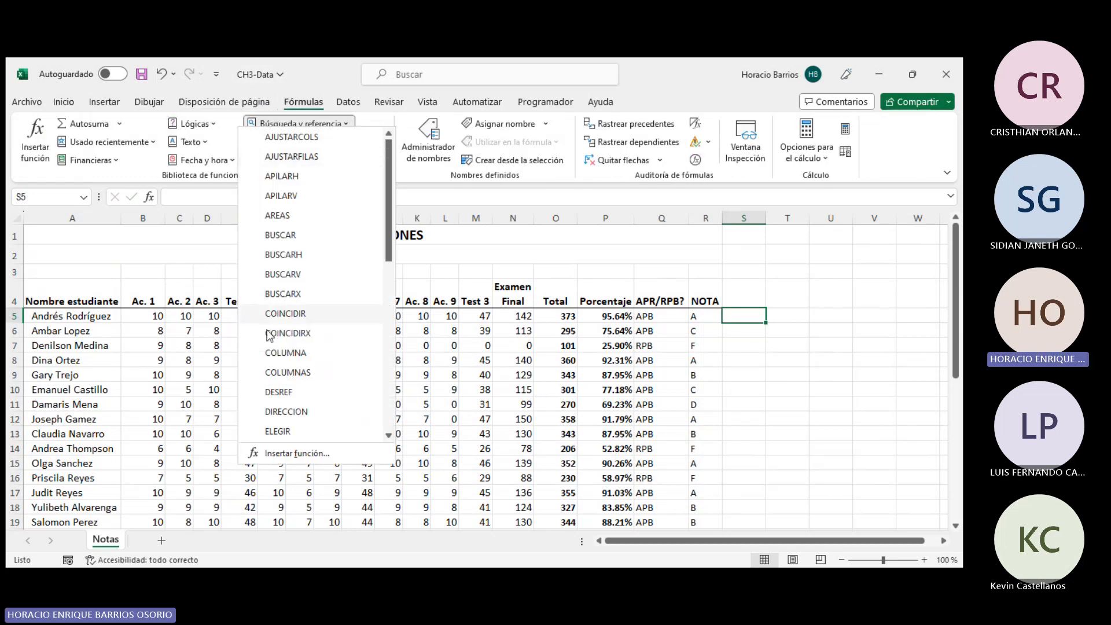
left_click(293, 255)
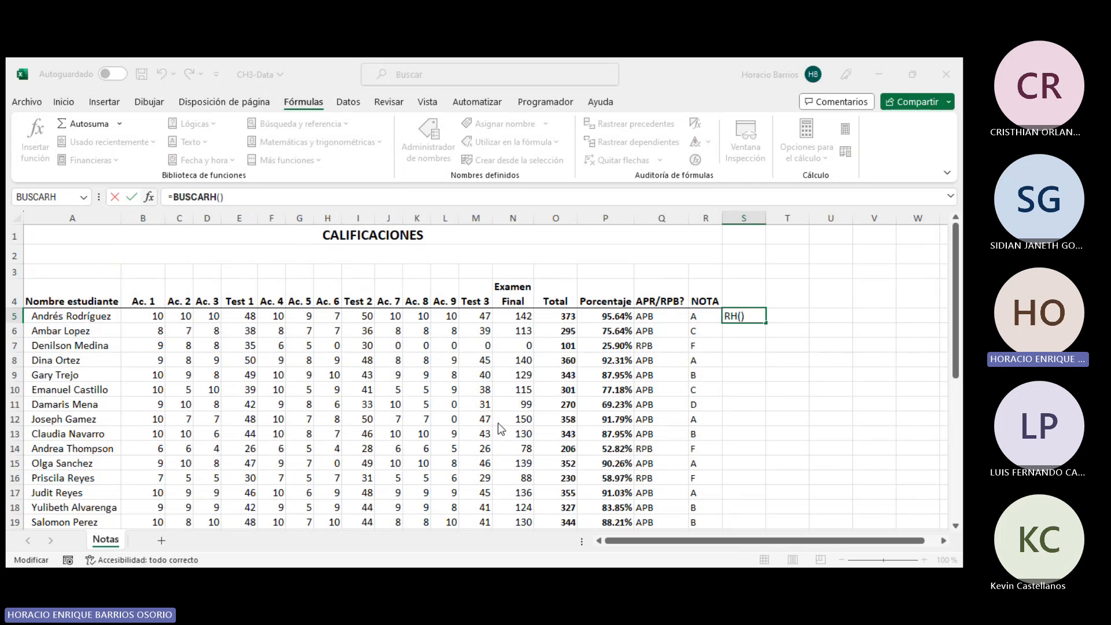
left_click(599, 315)
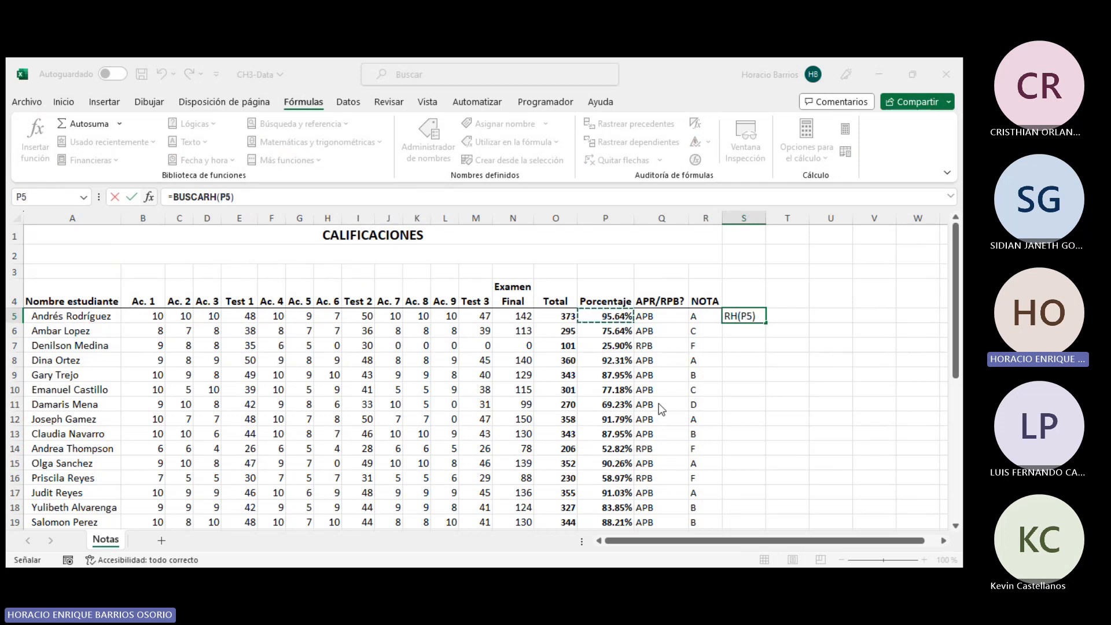
- Complete the BUSCARH formula with the transposed table A35:F36 and row index 2
key("F2")
scroll(40, 357, "down", 6)
type(";")
left_click_drag(51, 445, 271, 460)
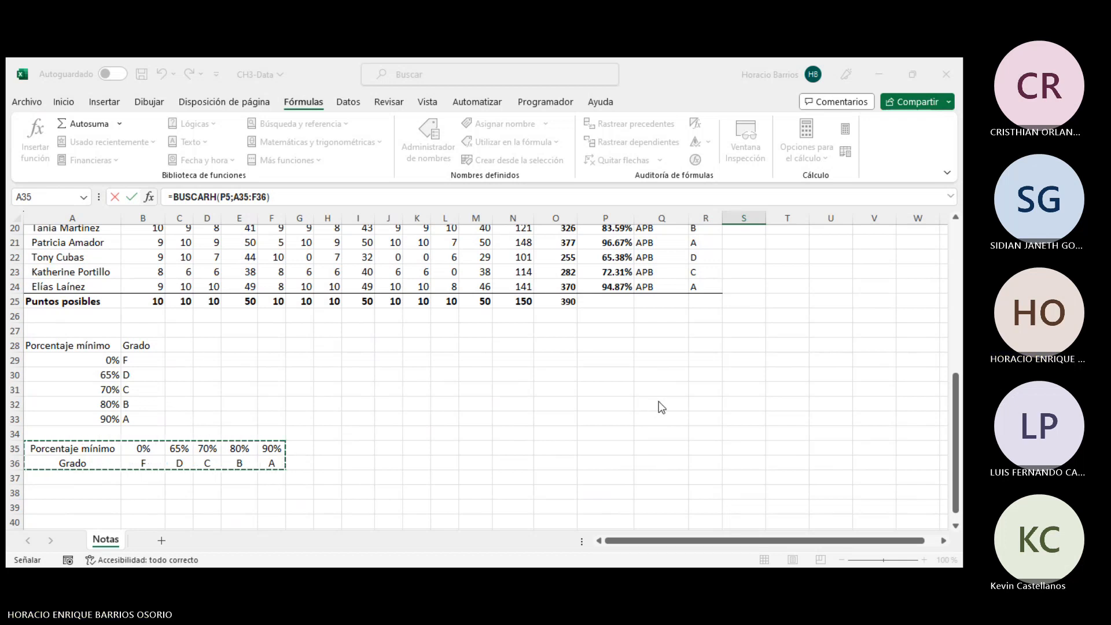
key("F2")
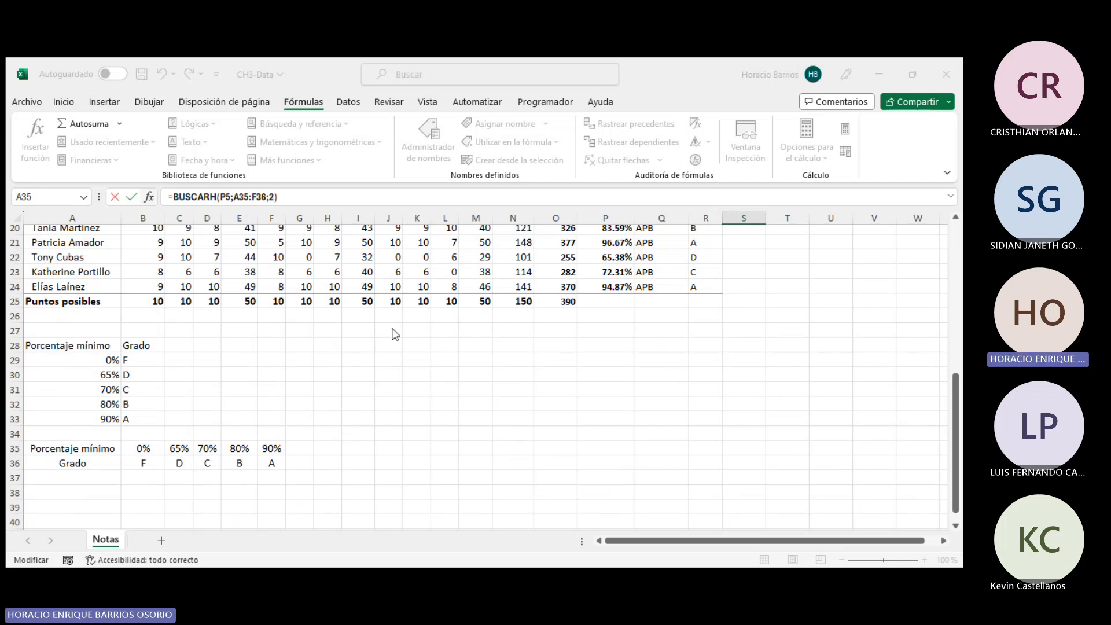
key("Escape")
scroll(739, 322, "up", 6)
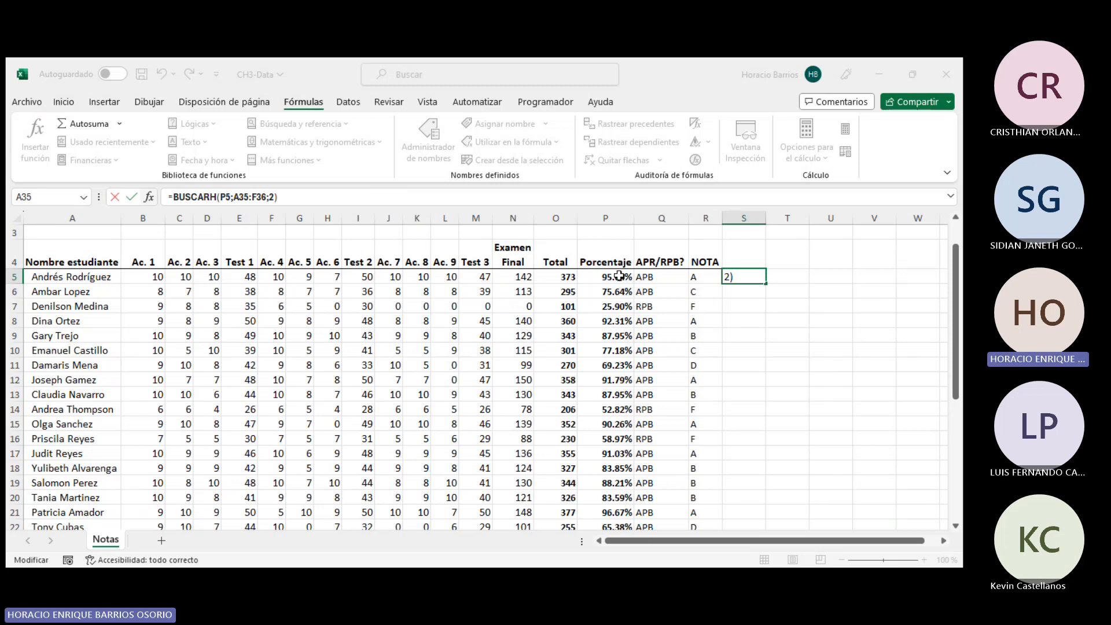
scroll(623, 290, "down", 5)
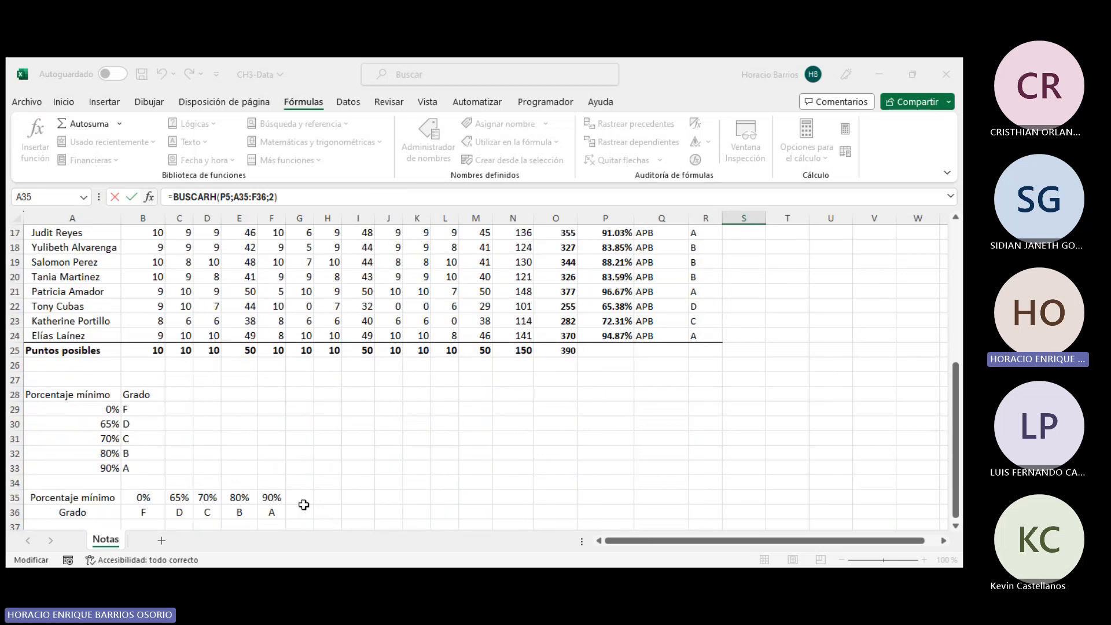
scroll(304, 506, "up", 1)
scroll(304, 505, "down", 1)
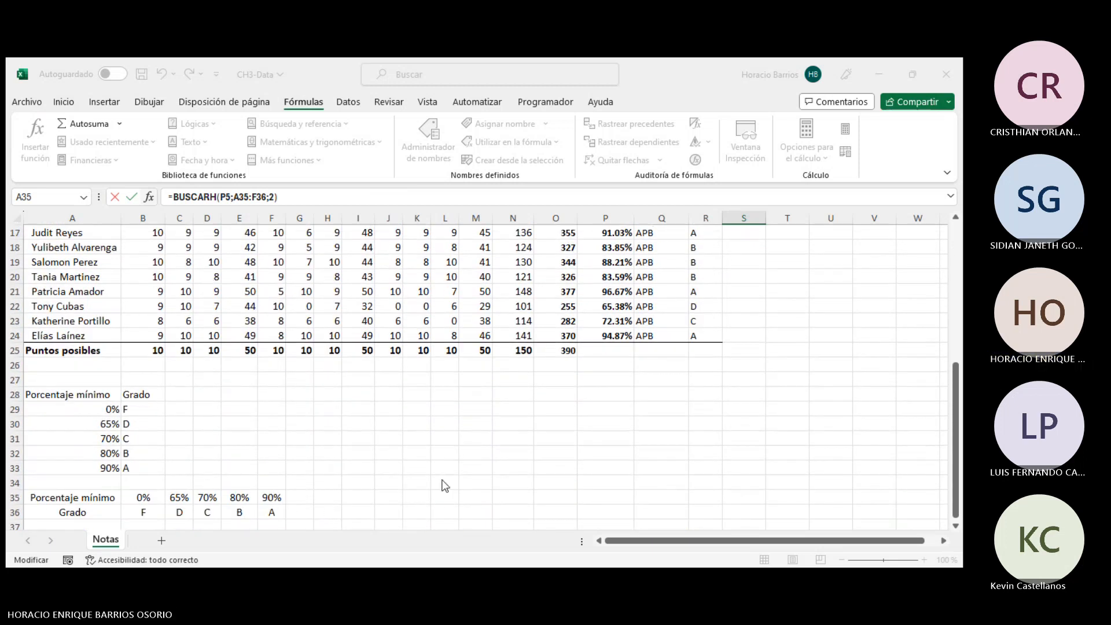
key("ctrl+Return")
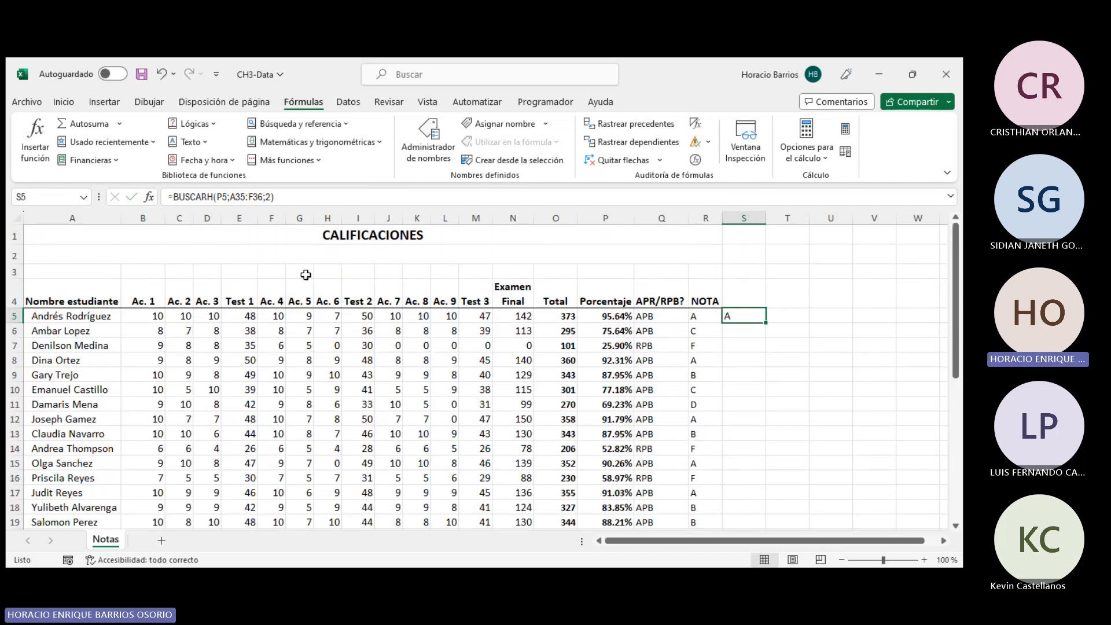
- Make the A35:F36 table reference absolute in the S5 formula
left_click(249, 197)
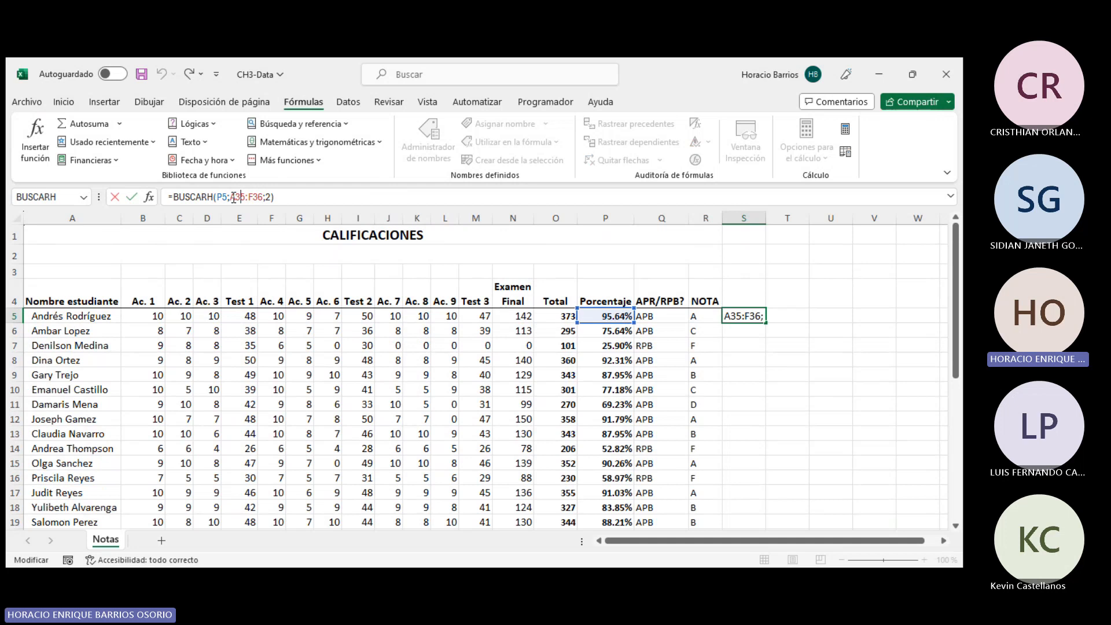
left_click_drag(241, 197, 264, 197)
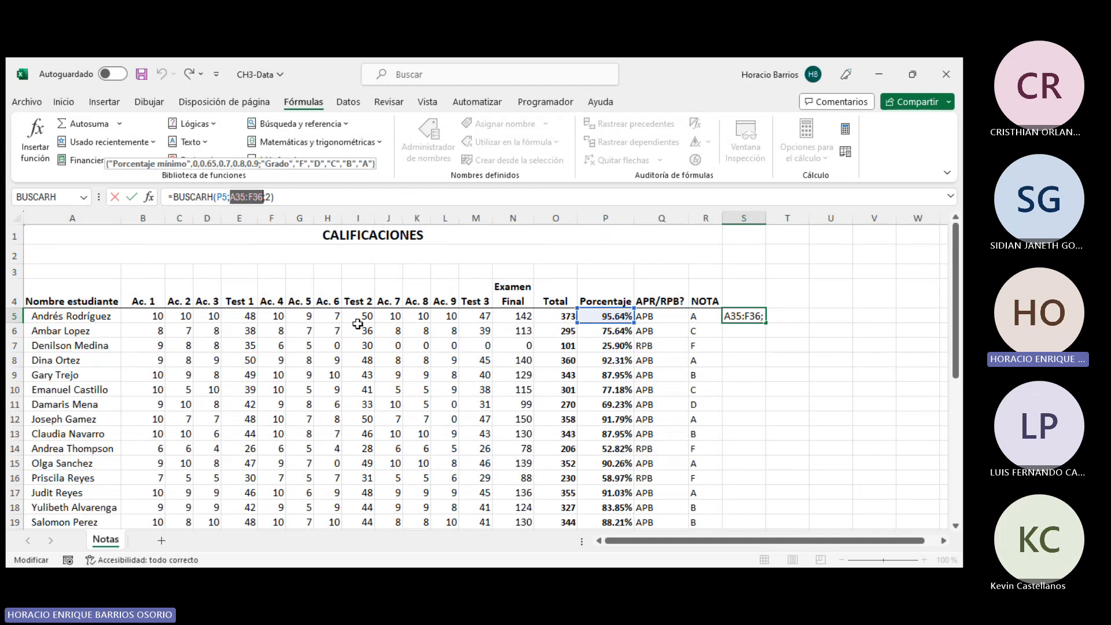
scroll(425, 362, "down", 5)
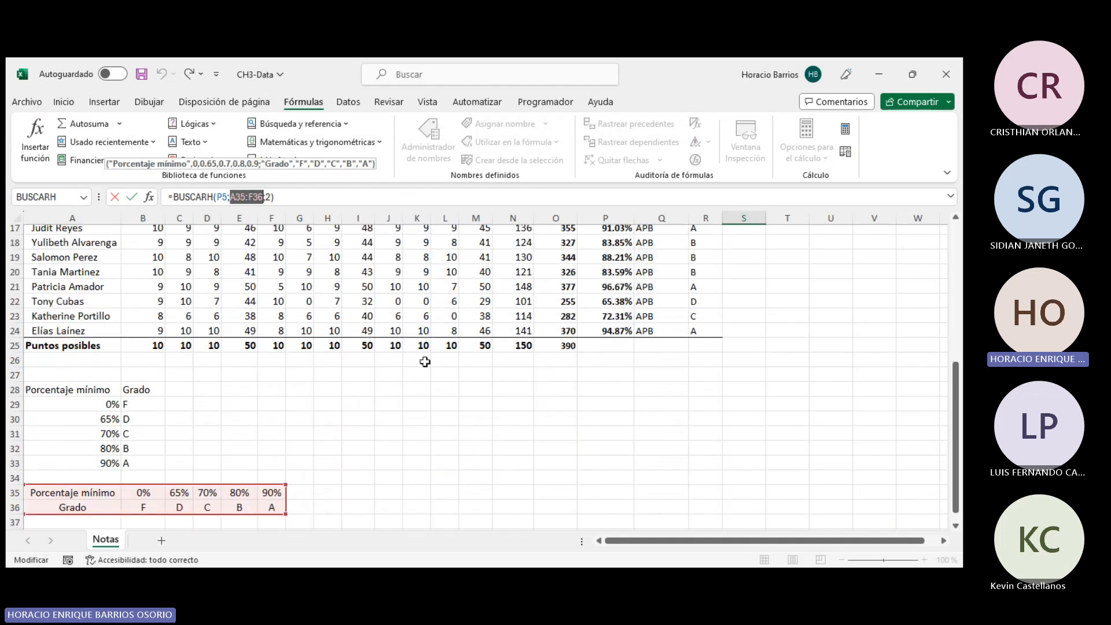
key("F4")
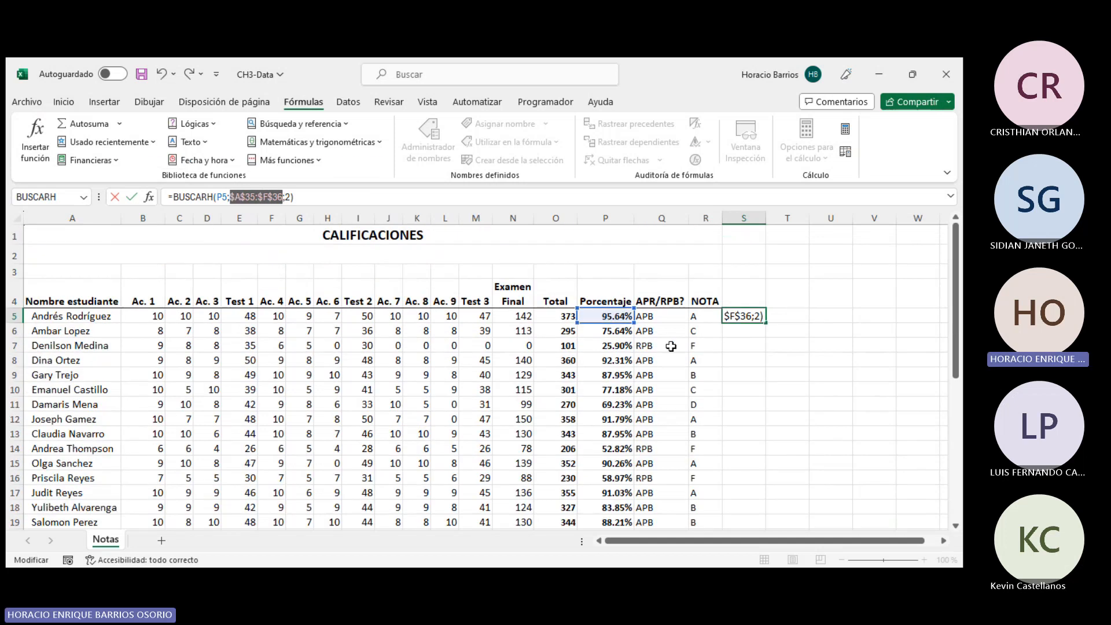
key("Return")
- Fill the BUSCARH formula down from S5 through S24
left_click(756, 318)
left_click_drag(766, 323, 731, 483)
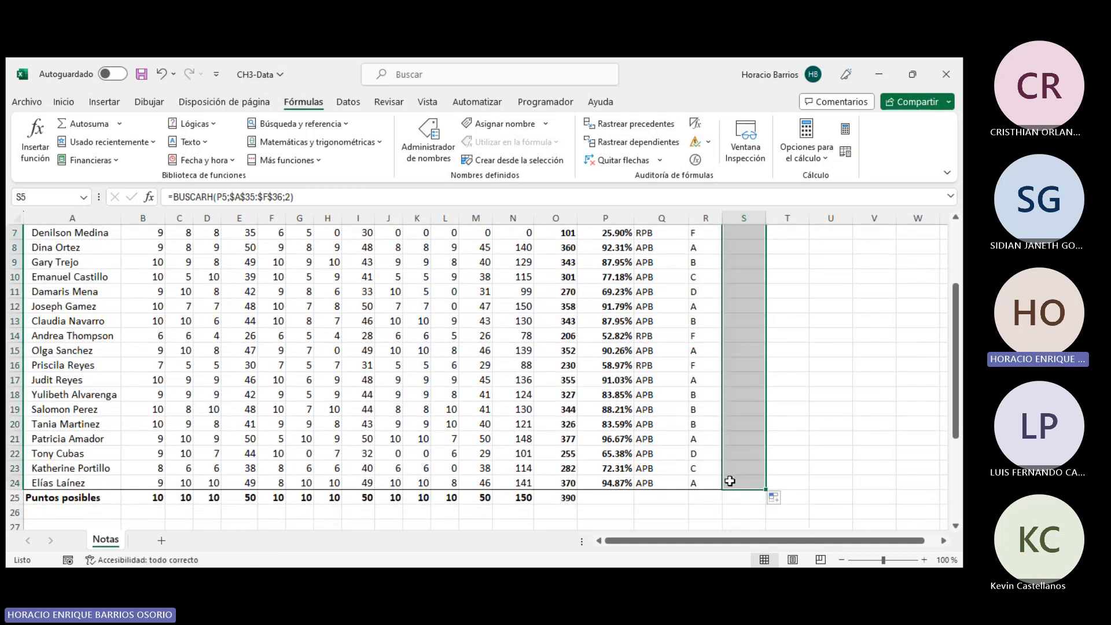
scroll(791, 326, "up", 2)
left_click(791, 327)
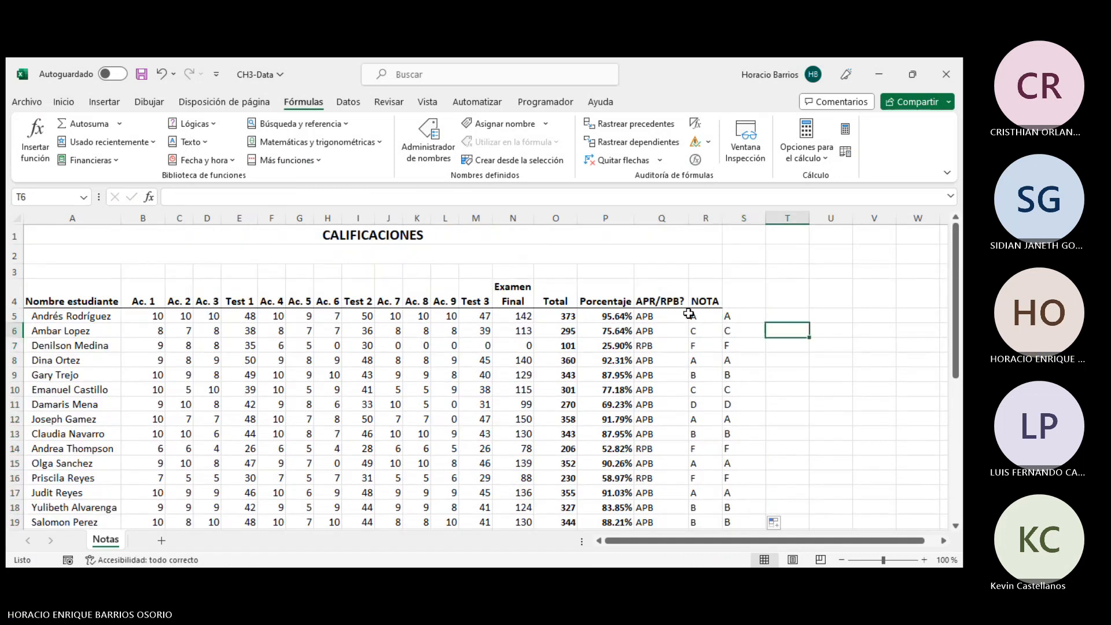
- Compare the BUSCARV formula in R5 with the BUSCARH formula in S5
left_click(712, 318)
left_click(735, 318)
left_click(696, 315)
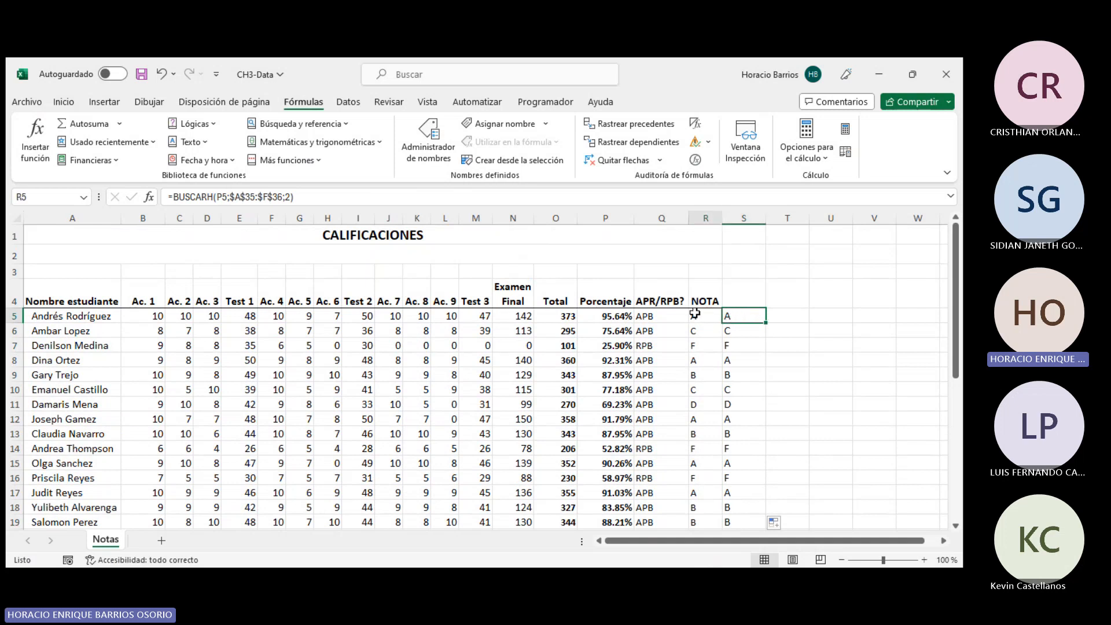
scroll(739, 313, "down", 6)
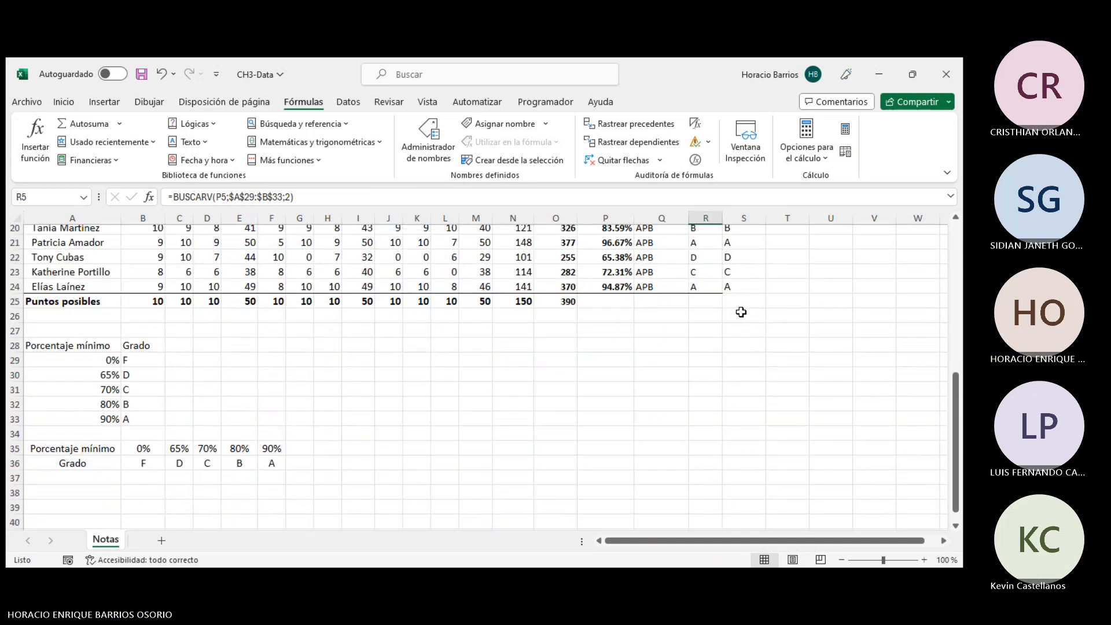
left_click(359, 347)
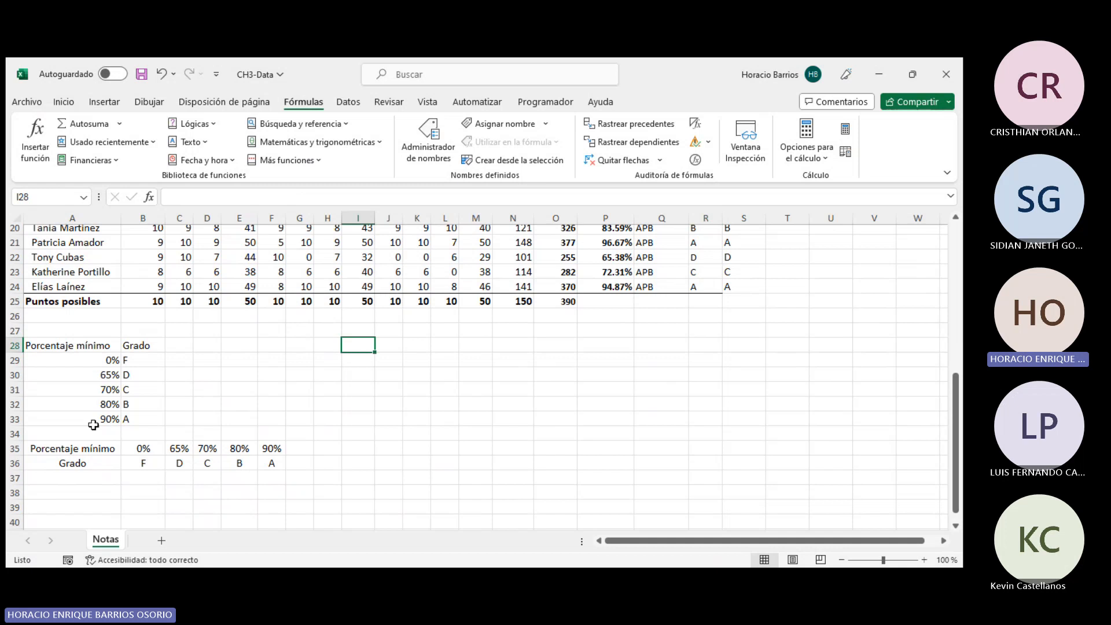
- Compare the original grade table A28:B33 with its transposed version in A35:F36 and the TRANSPONER formula
left_click_drag(84, 347, 150, 417)
left_click_drag(100, 342, 144, 419)
left_click(54, 444)
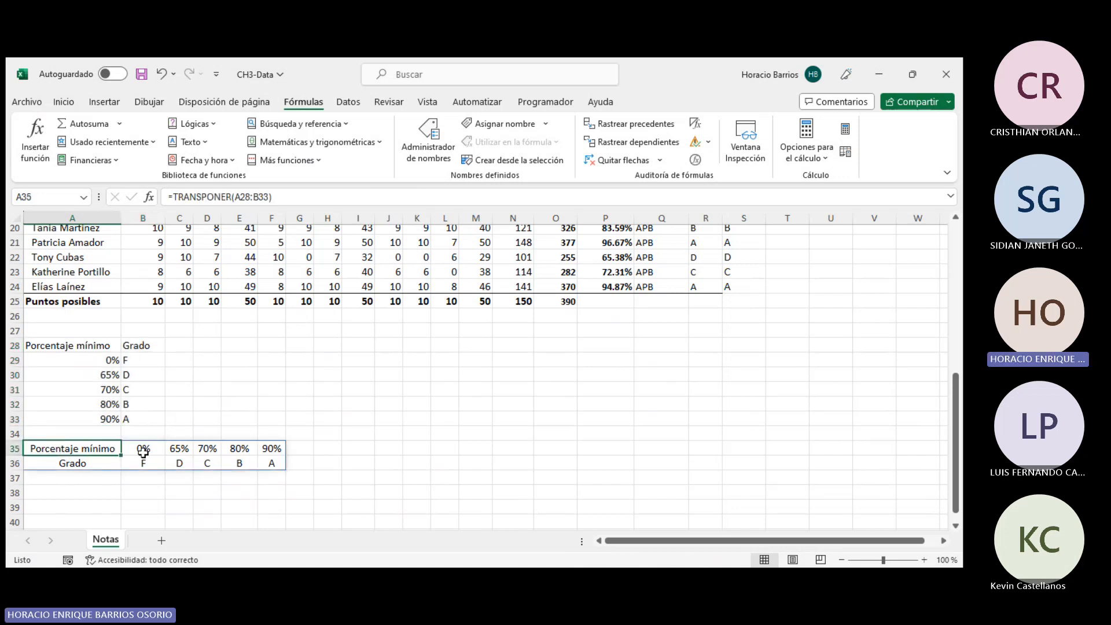
left_click_drag(89, 342, 130, 418)
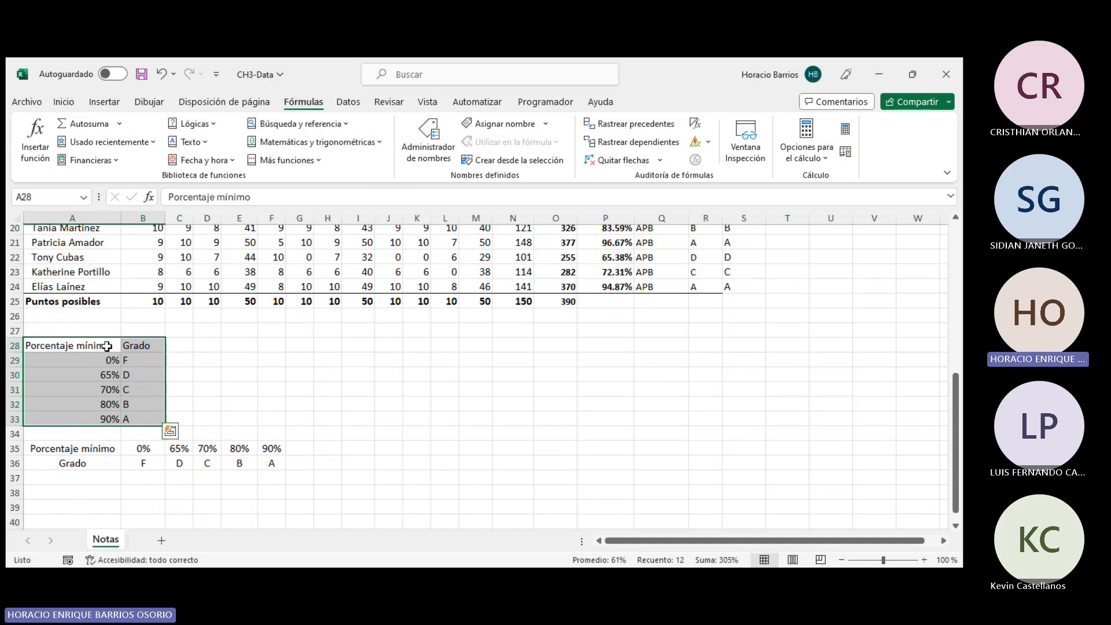
left_click(178, 376)
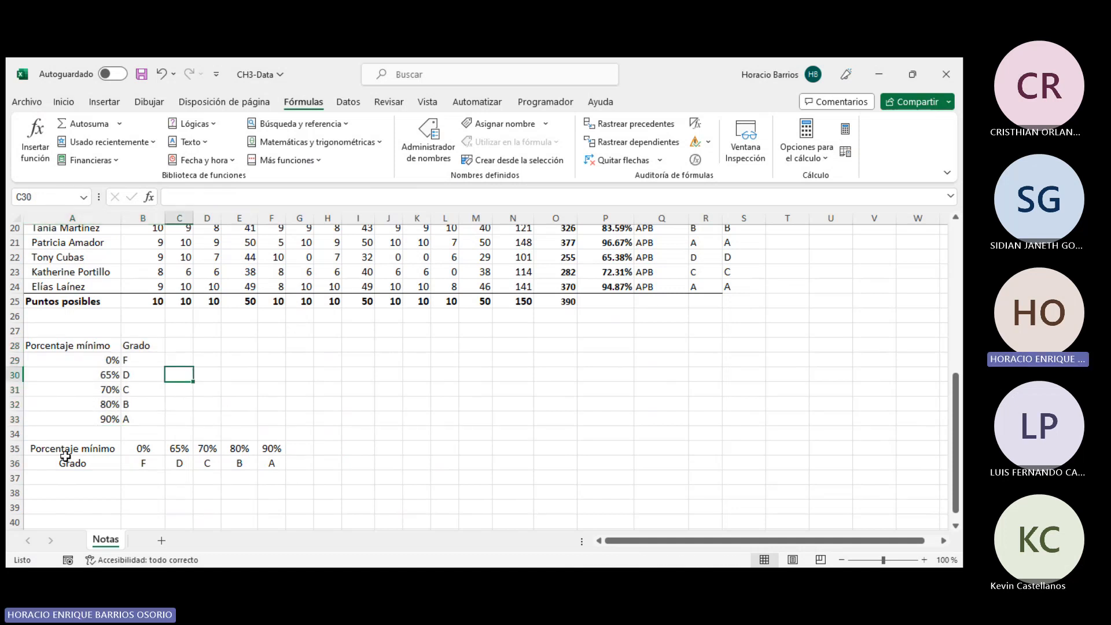
left_click_drag(70, 449, 270, 463)
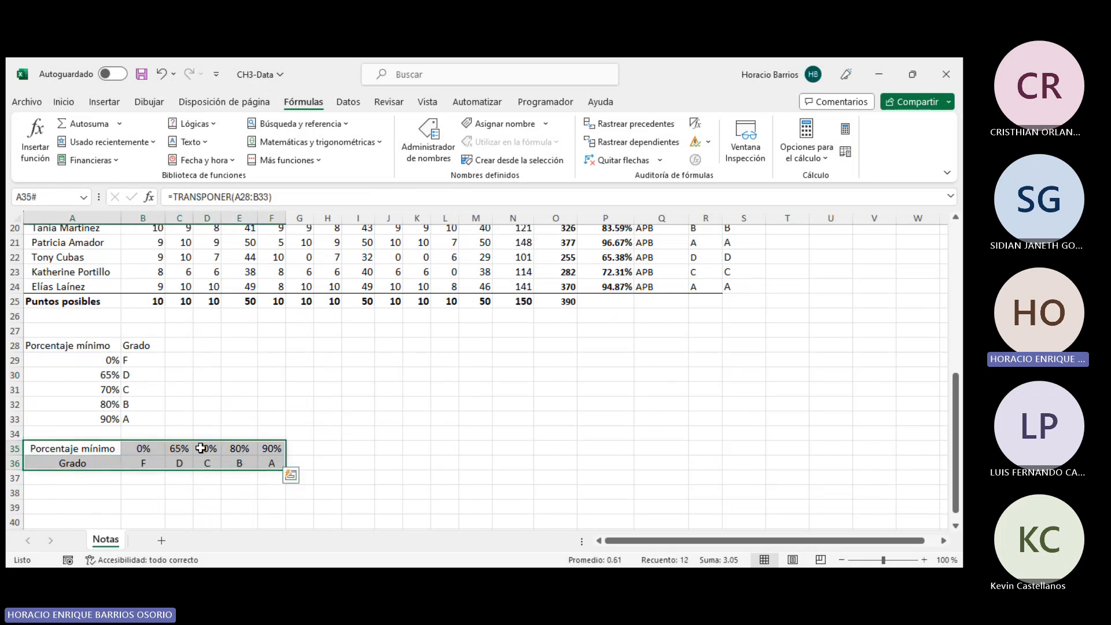
left_click(270, 390)
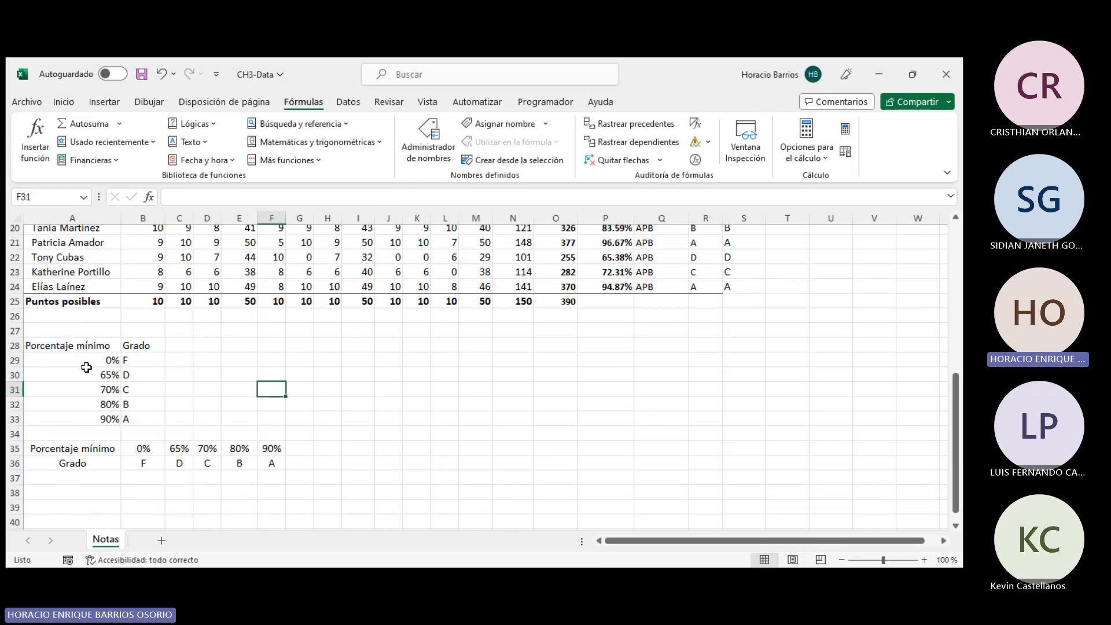
left_click(74, 346)
left_click_drag(74, 349, 285, 466)
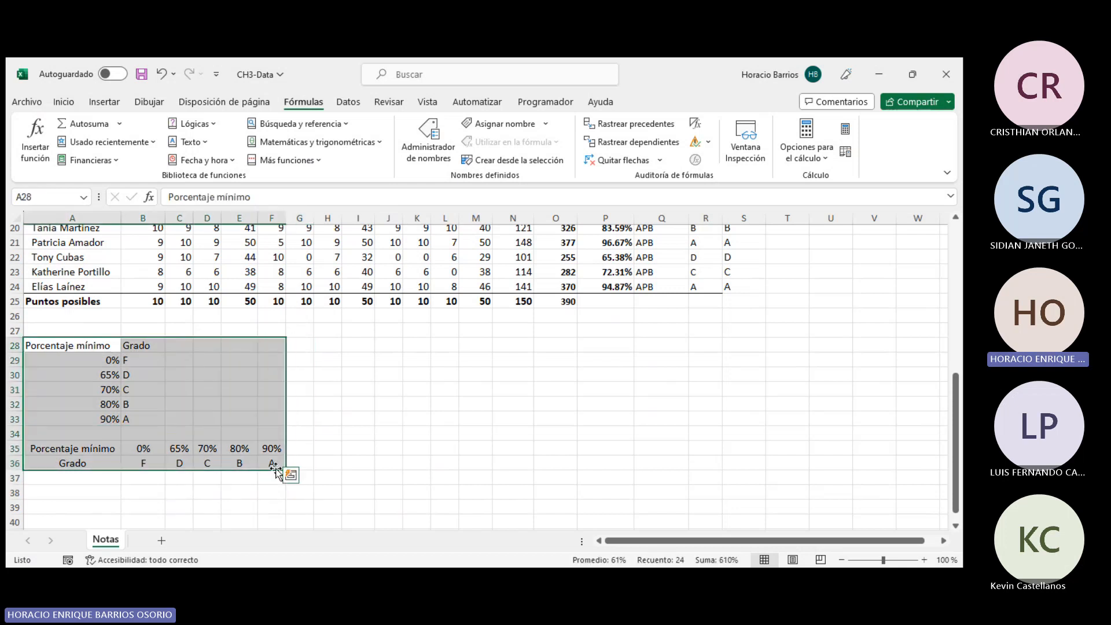
left_click(365, 448)
left_click_drag(100, 345, 278, 466)
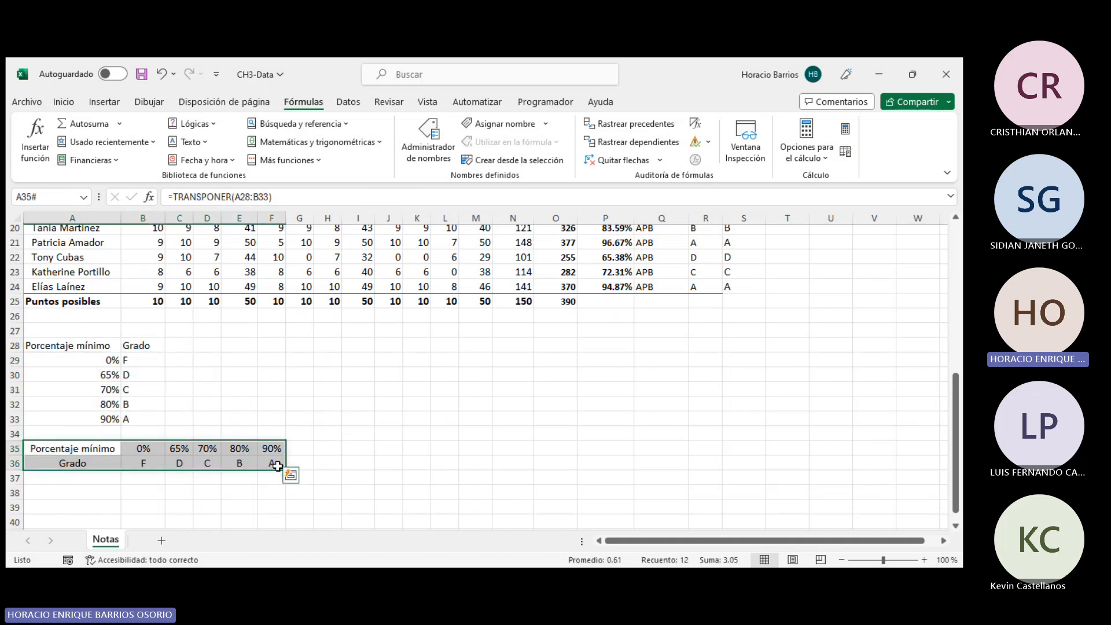
- Browse the list of Lookup and Reference functions
left_click(643, 389)
scroll(684, 394, "up", 6)
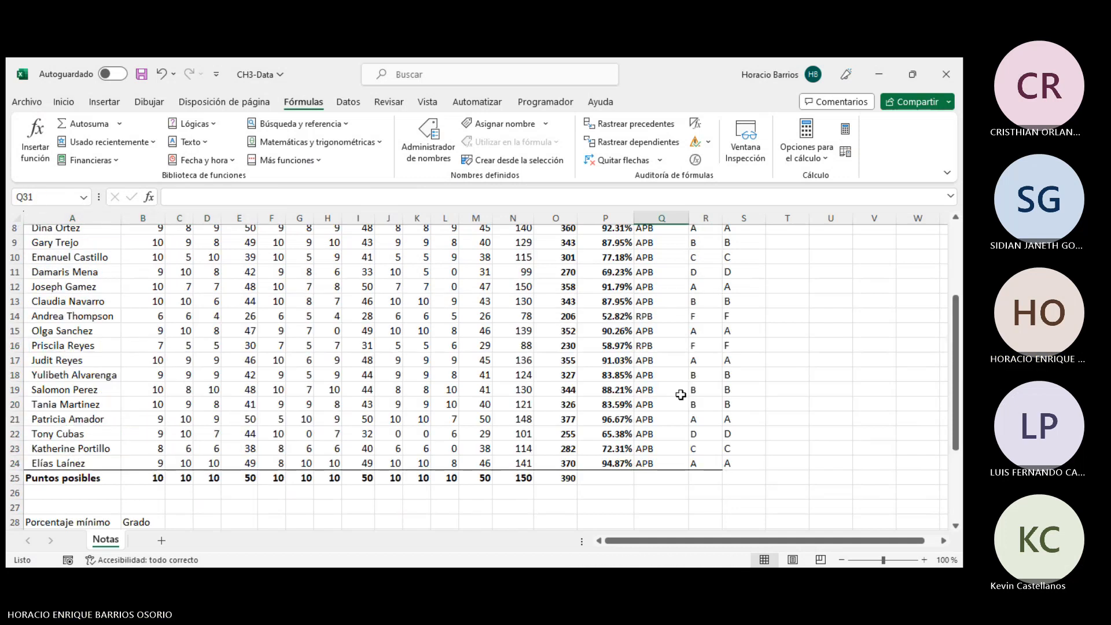
left_click(734, 315)
scroll(255, 460, "down", 5)
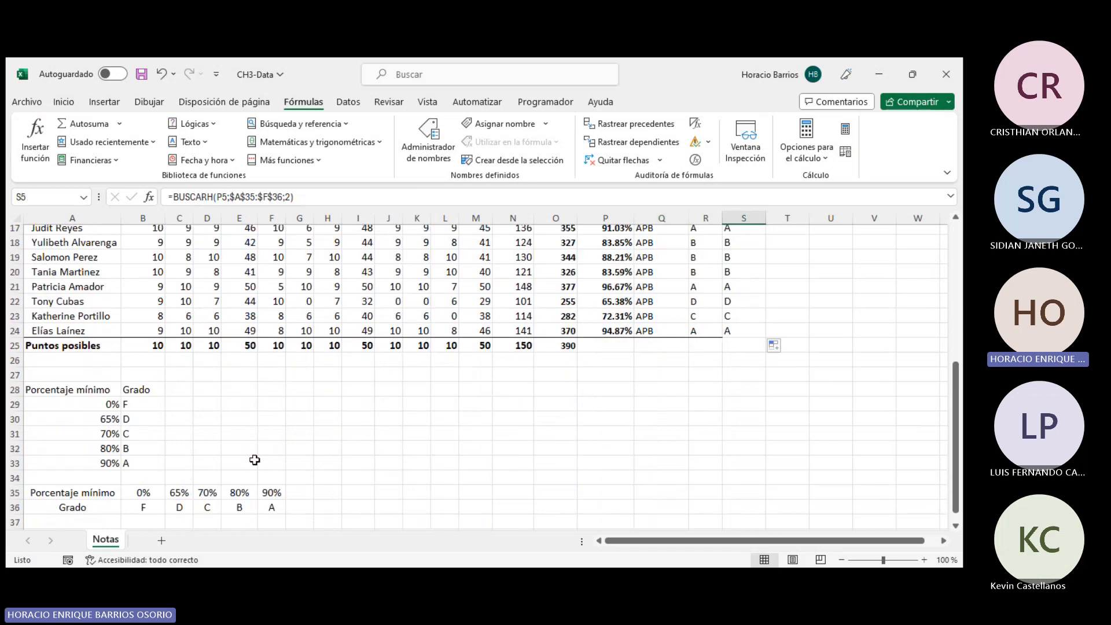
scroll(369, 462, "down", 2)
left_click(336, 404)
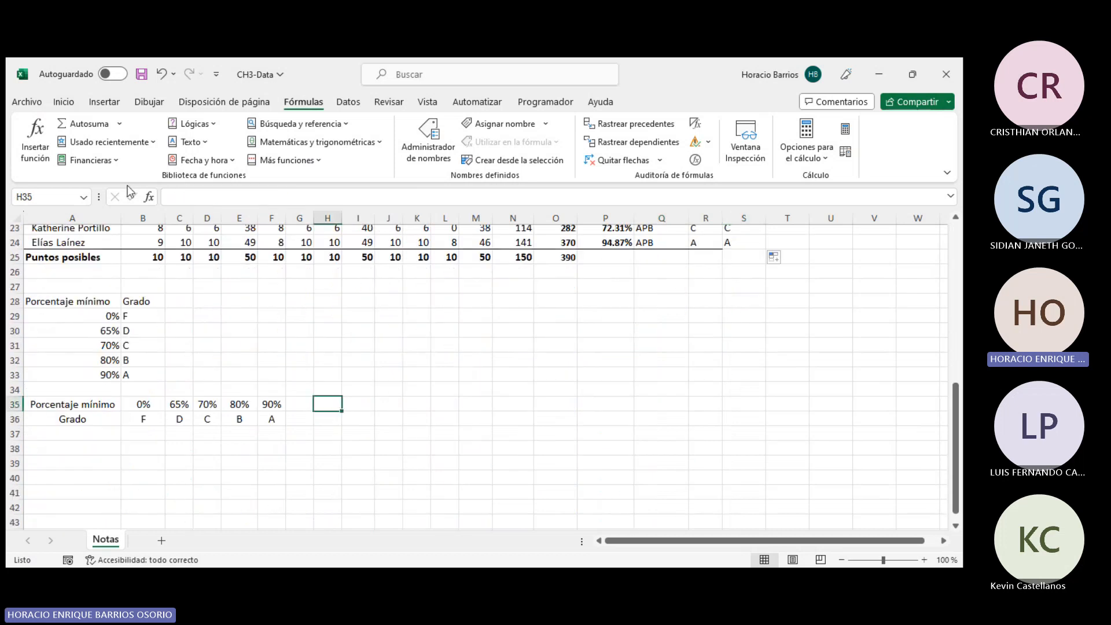
left_click(298, 124)
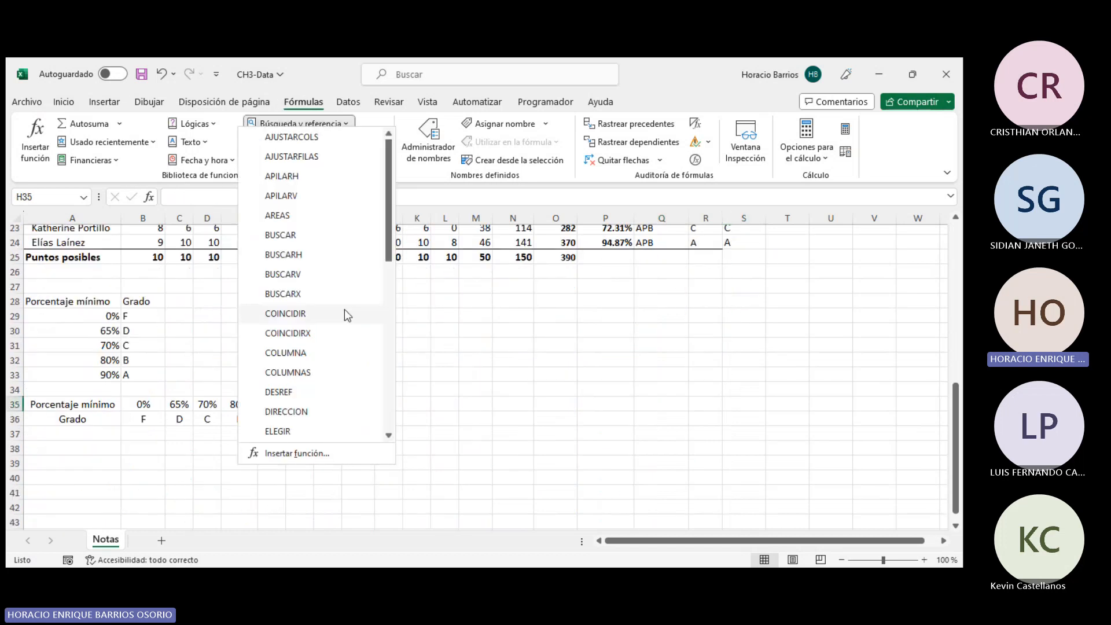
scroll(345, 313, "down", 7)
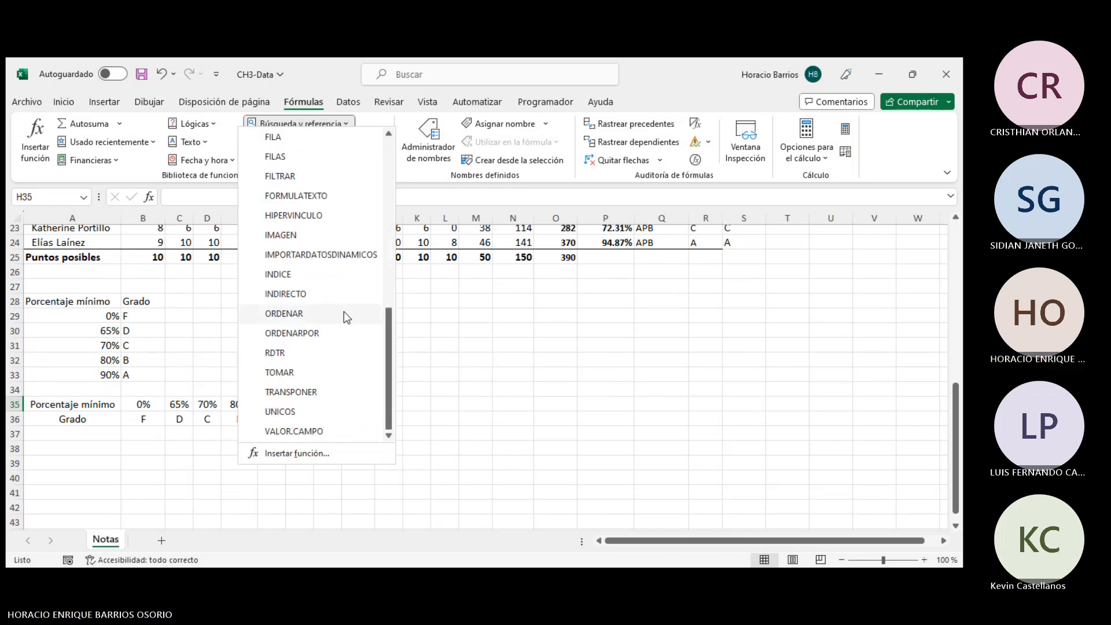
left_click_drag(391, 325, 363, 138)
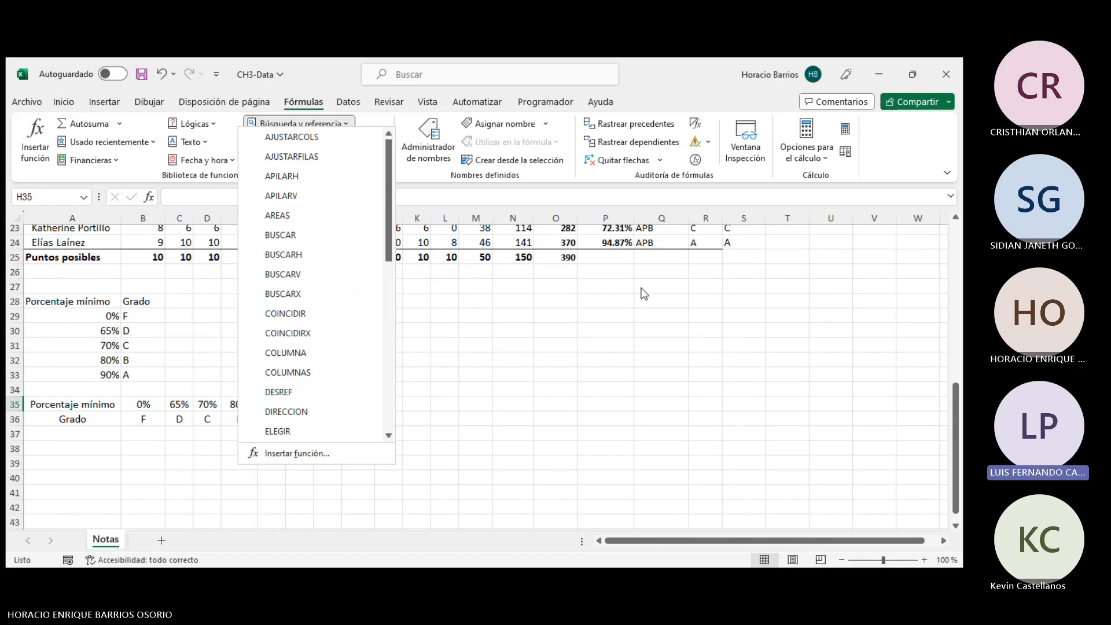
left_click(643, 334)
scroll(692, 365, "up", 2)
scroll(692, 365, "up", 5)
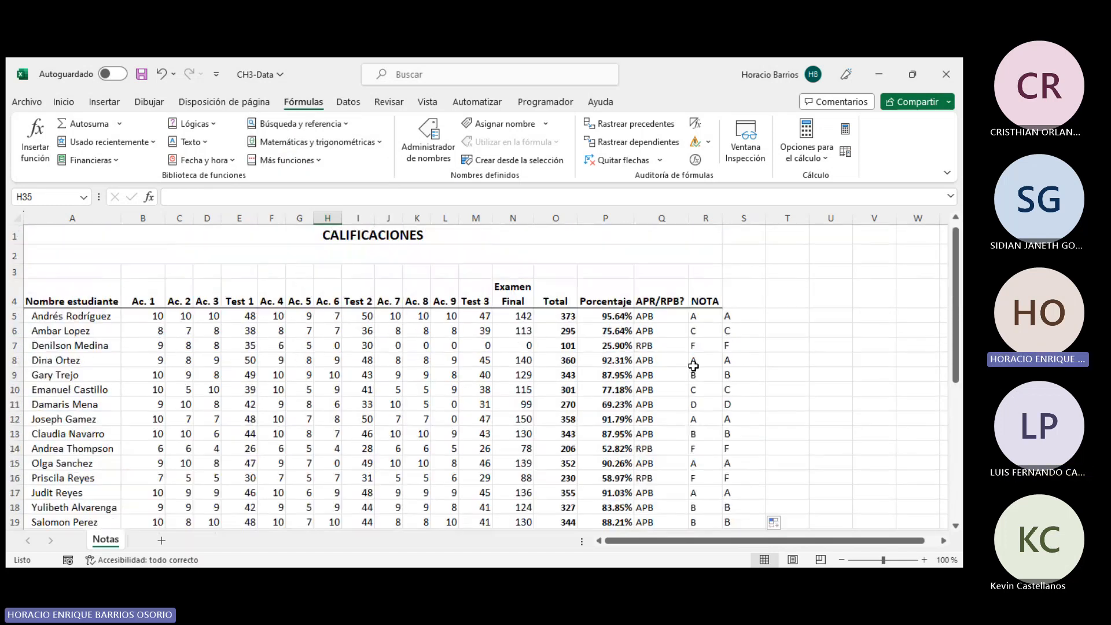
- Clear the BUSCARH formula from cell S5
left_click(738, 318)
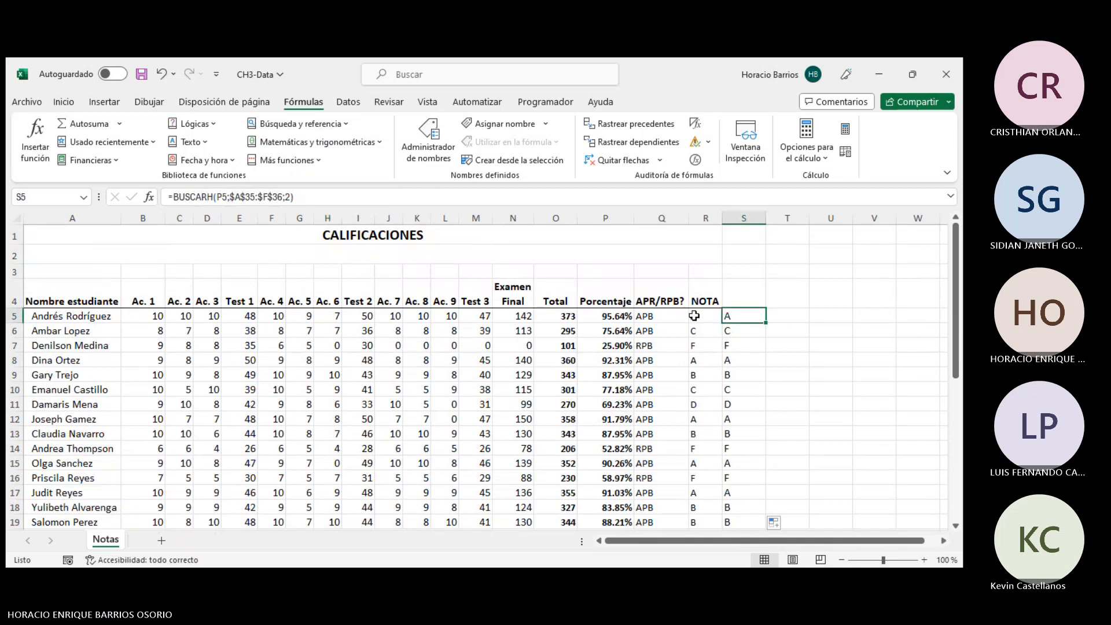
left_click(292, 197)
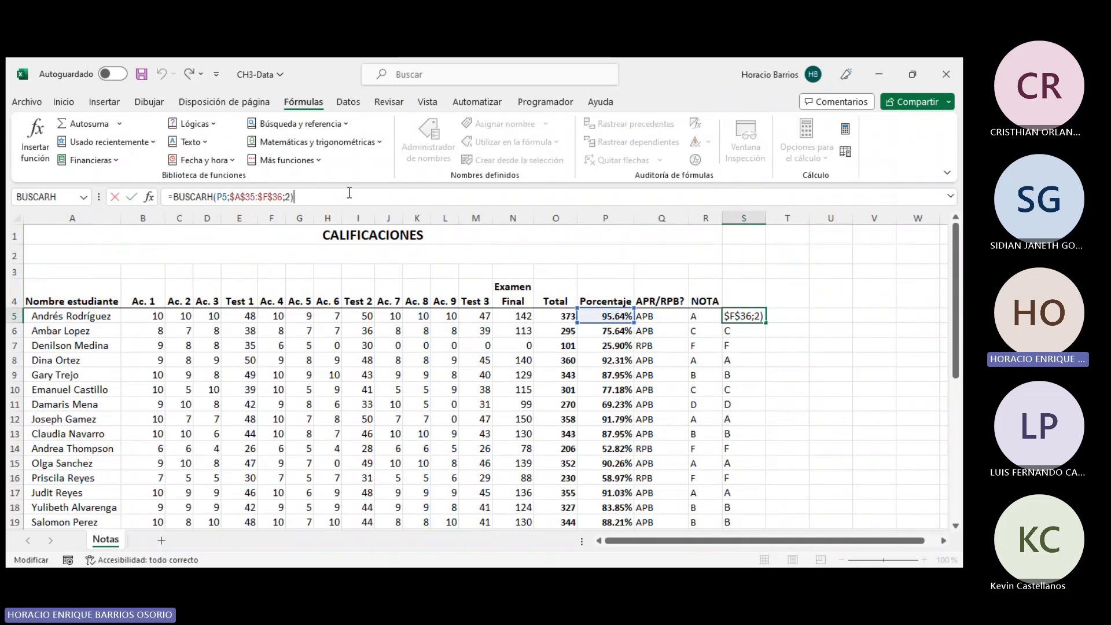
key("Escape")
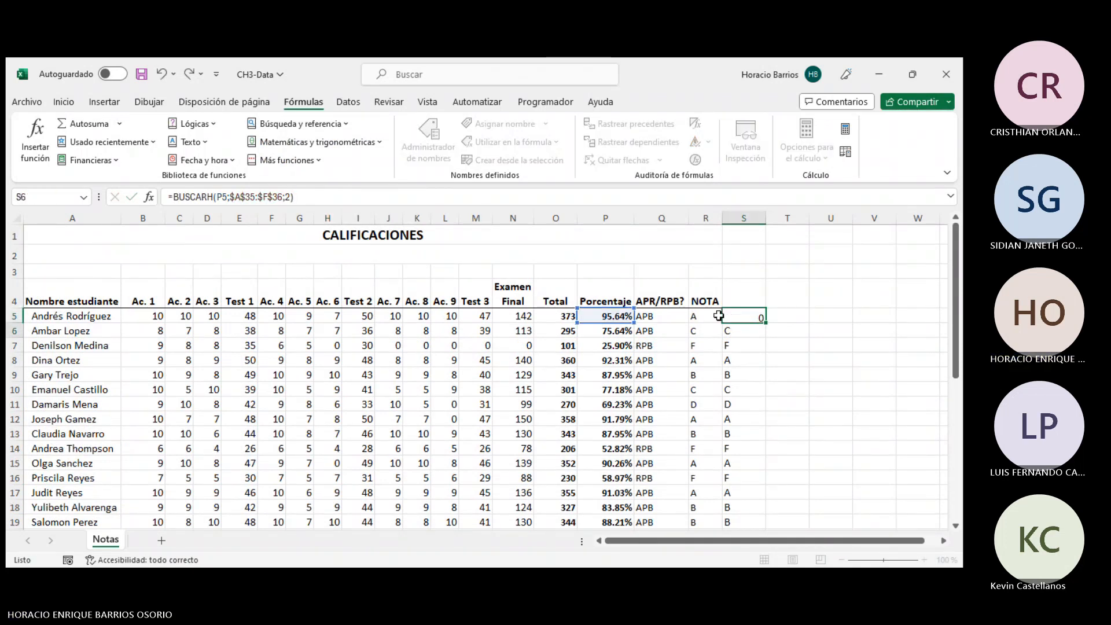
key("Delete")
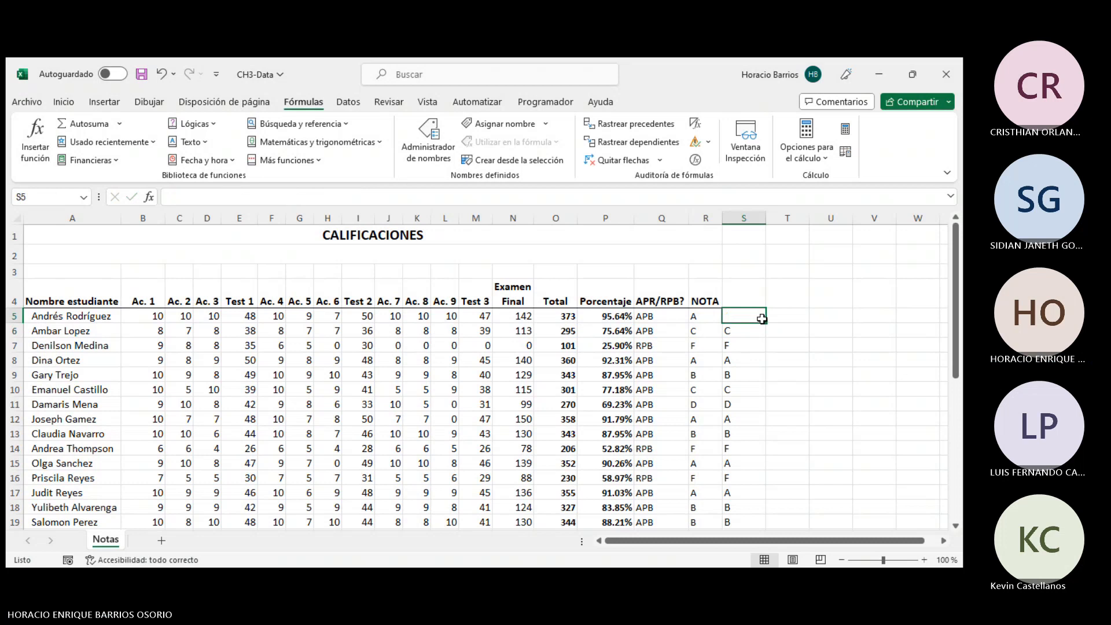
- Insert a BUSCARH function in S5 using the percentage in P5 as the lookup value
left_click(299, 124)
left_click(305, 260)
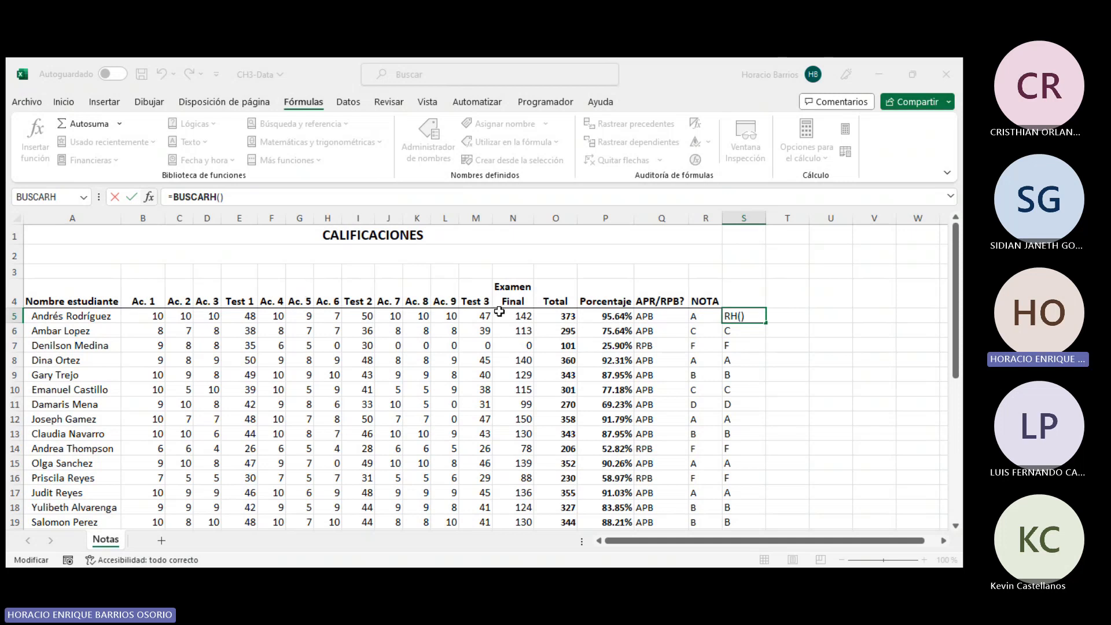
left_click(613, 316)
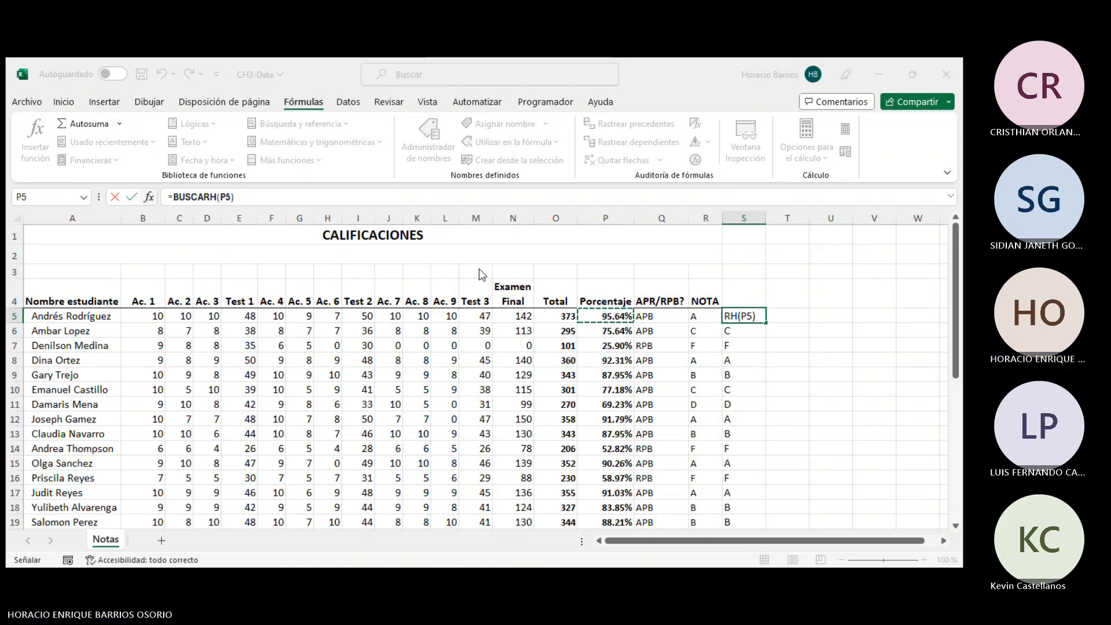
key("F2")
- Set the BUSCARH table argument to the transposed grade values B35:F36
scroll(699, 335, "down", 5)
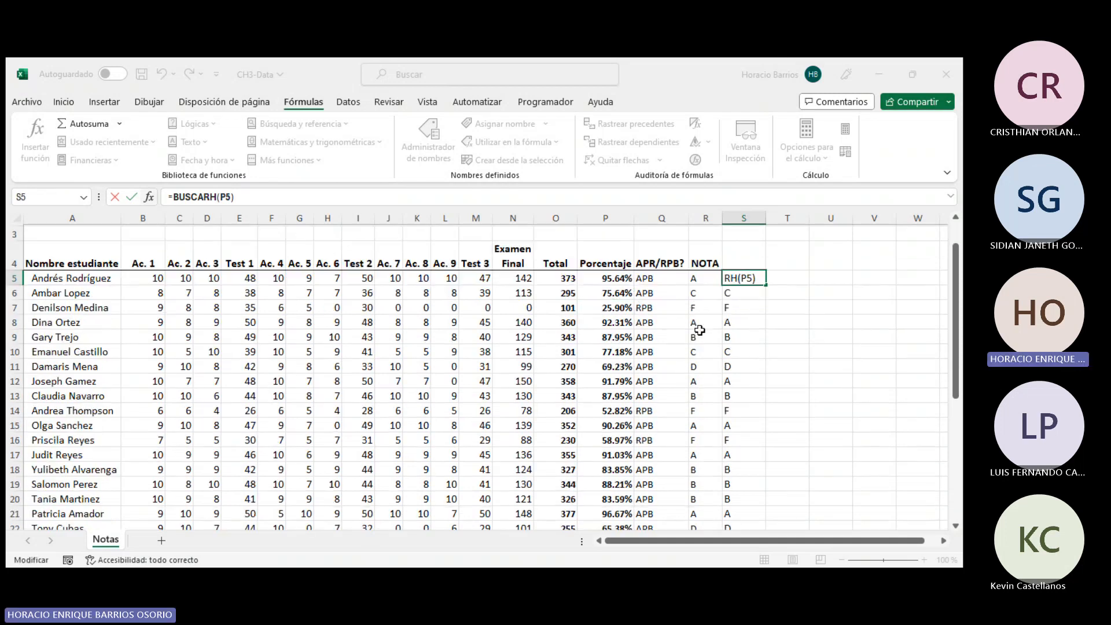
scroll(699, 330, "down", 1)
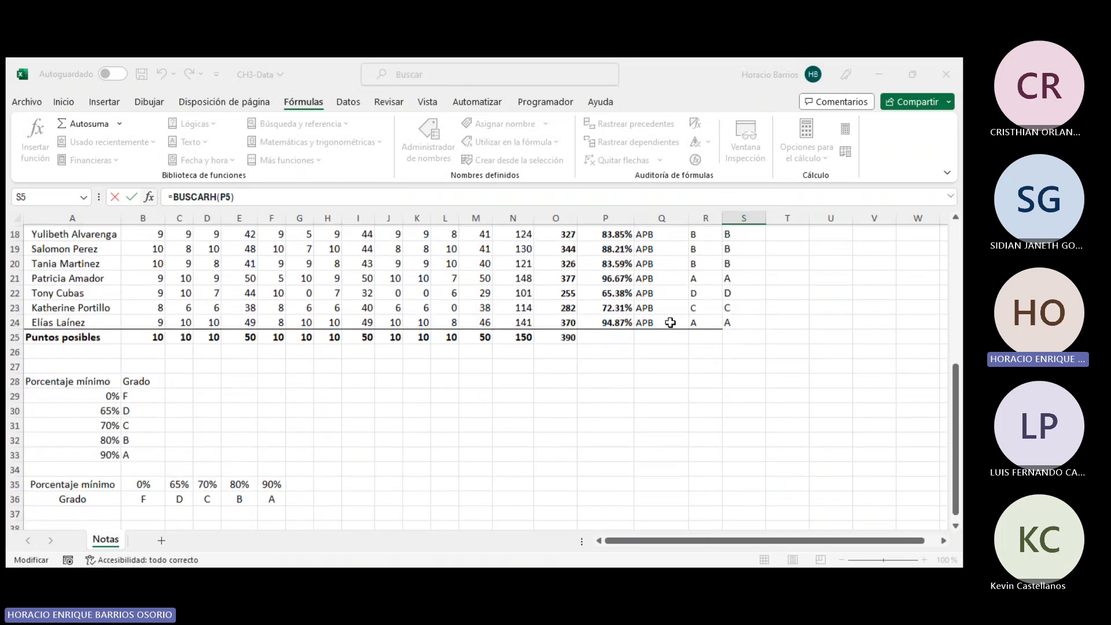
scroll(699, 330, "up", 1)
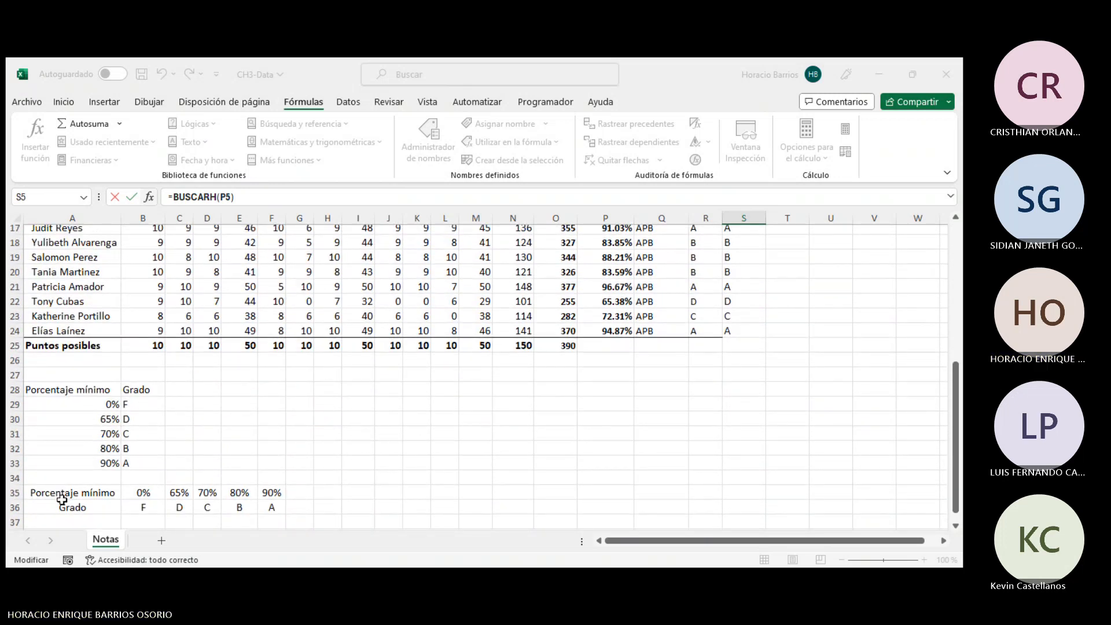
type(";")
left_click_drag(57, 496, 264, 511)
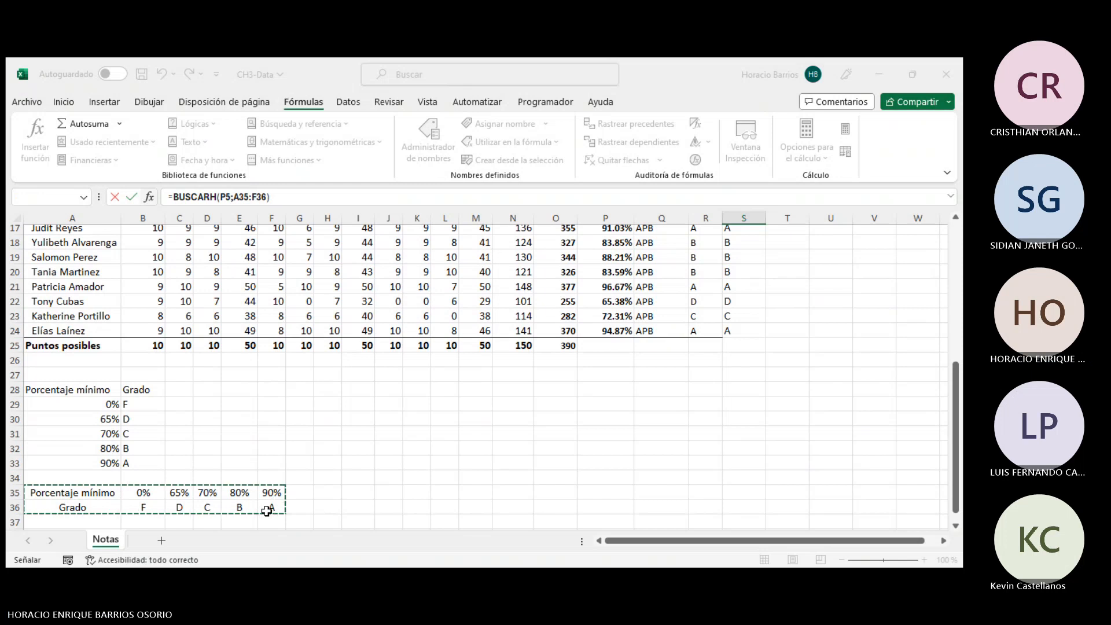
left_click(145, 495)
left_click_drag(156, 499, 268, 505)
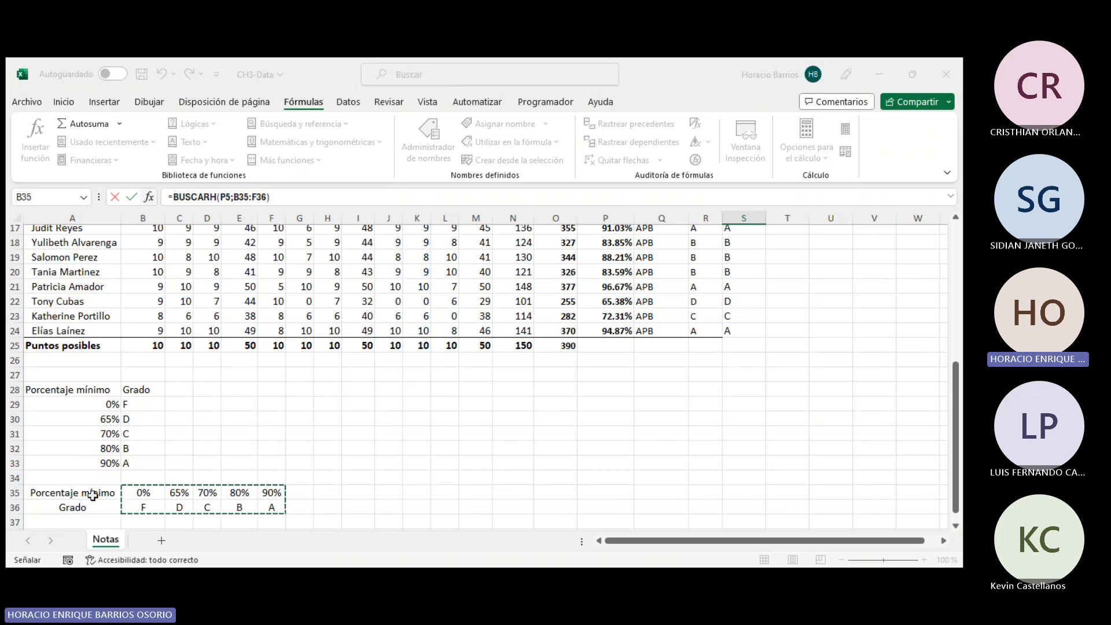
scroll(454, 447, "up", 5)
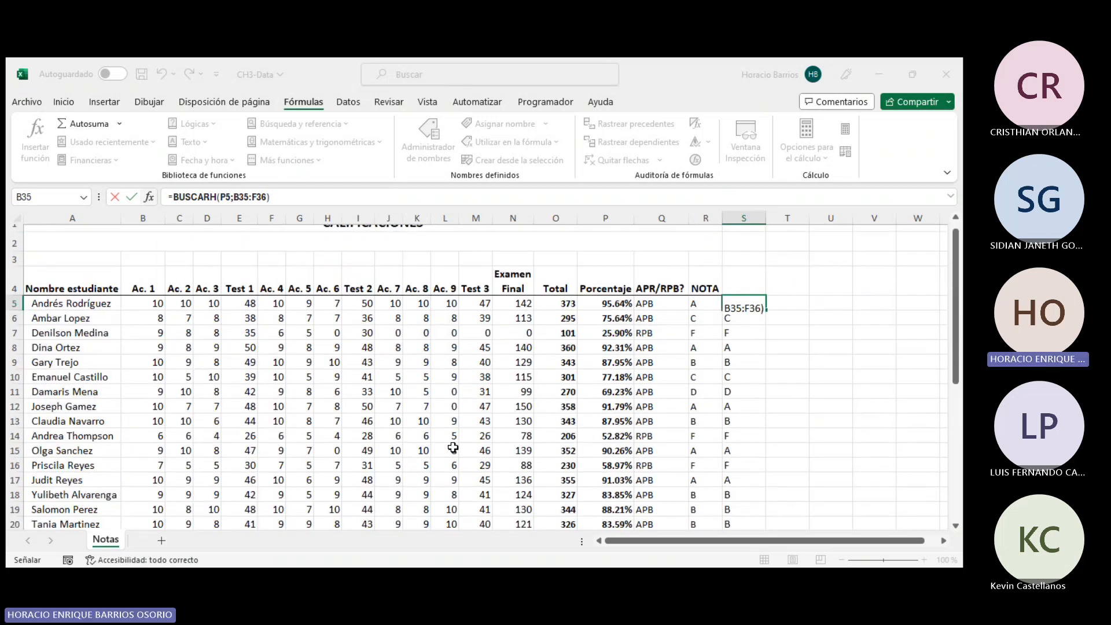
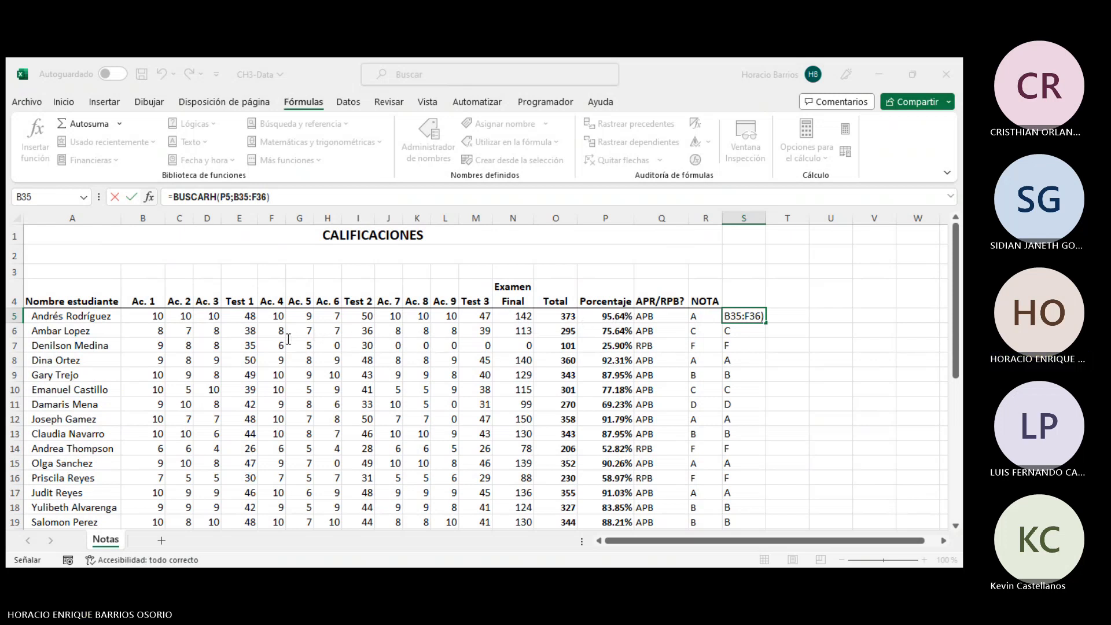
- Add 2 as the BUSCARH row index argument in S5's formula
key("F2")
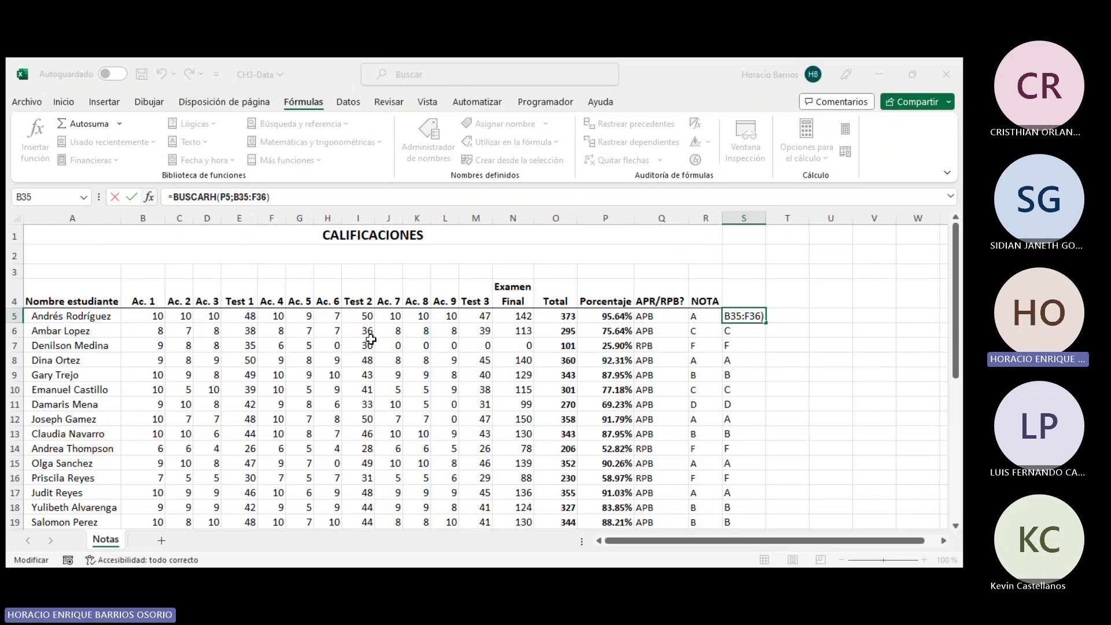
type(";2")
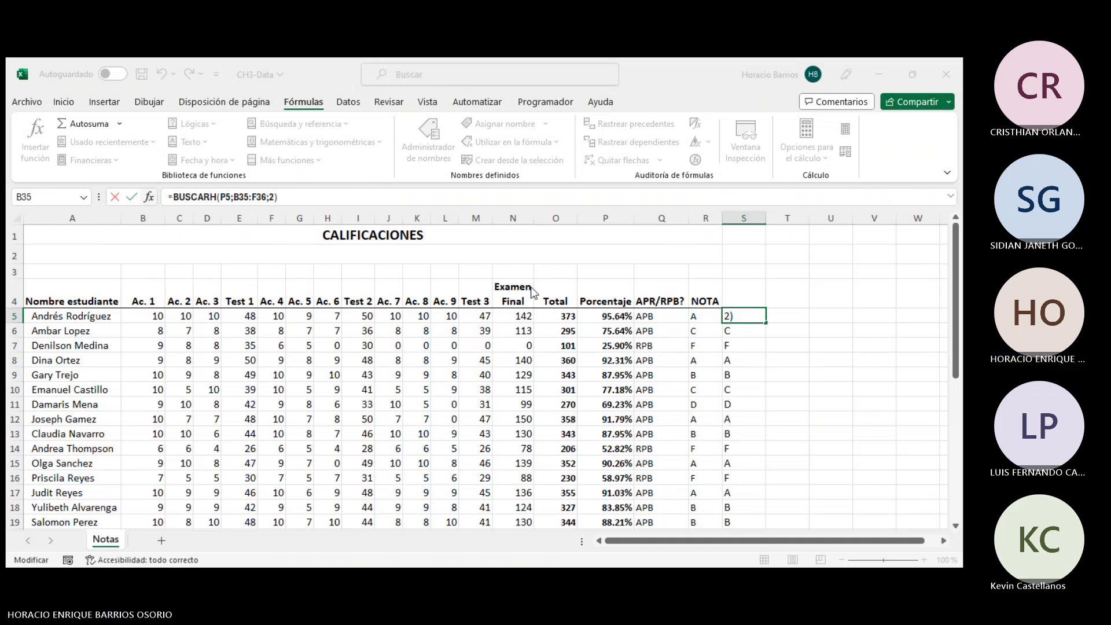
- Compare the transposed grade table in rows 35 and 36 with the student grades
scroll(394, 504, "down", 1)
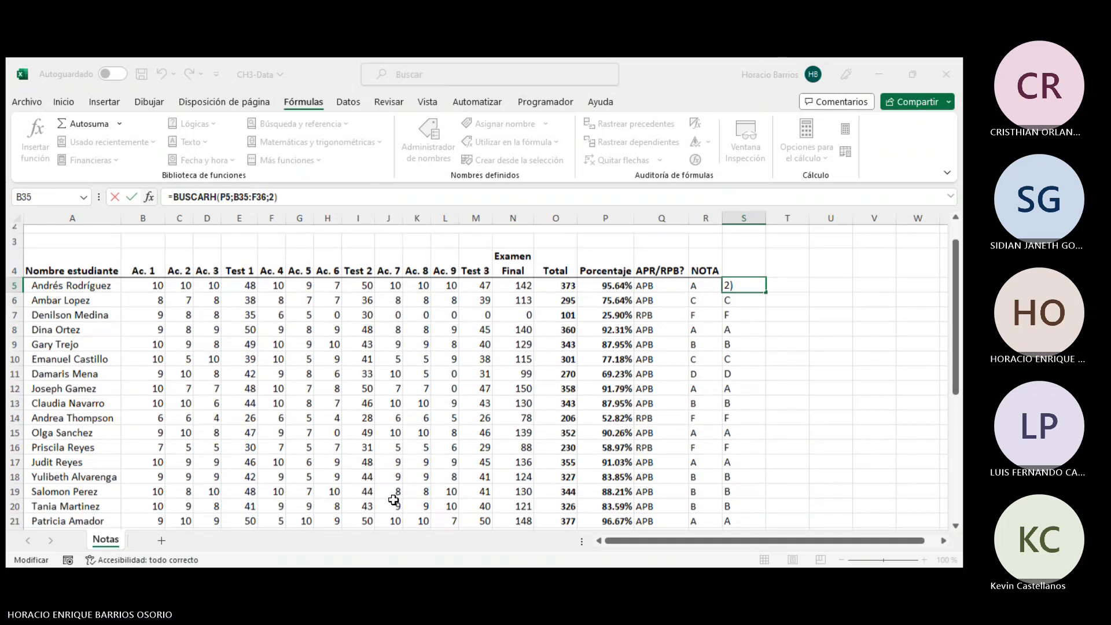
scroll(394, 500, "down", 2)
scroll(342, 448, "down", 2)
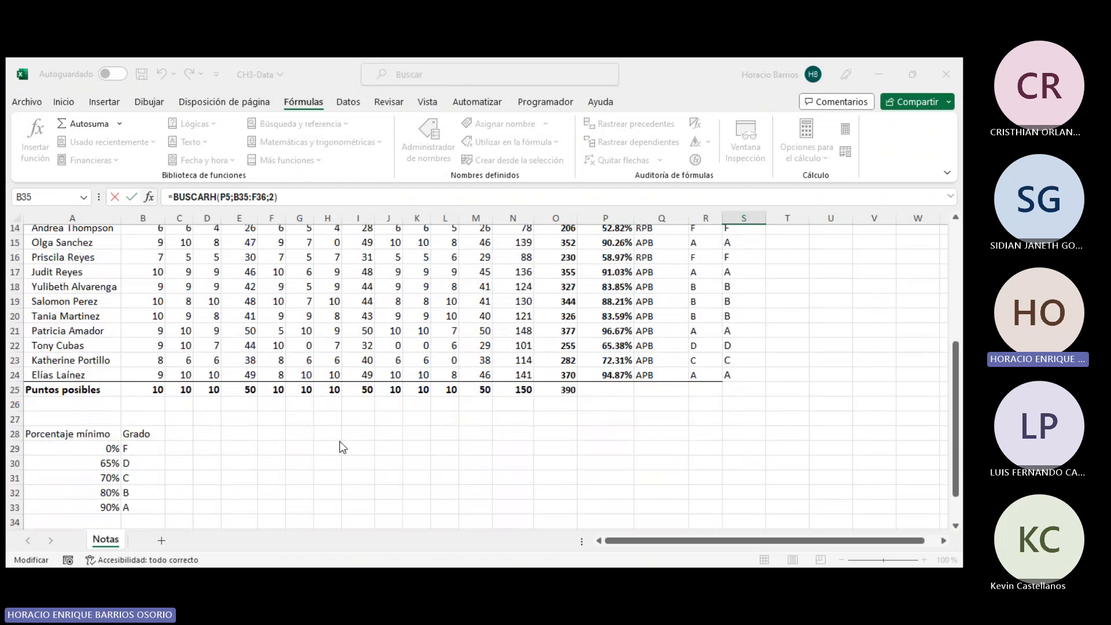
scroll(195, 481, "down", 1)
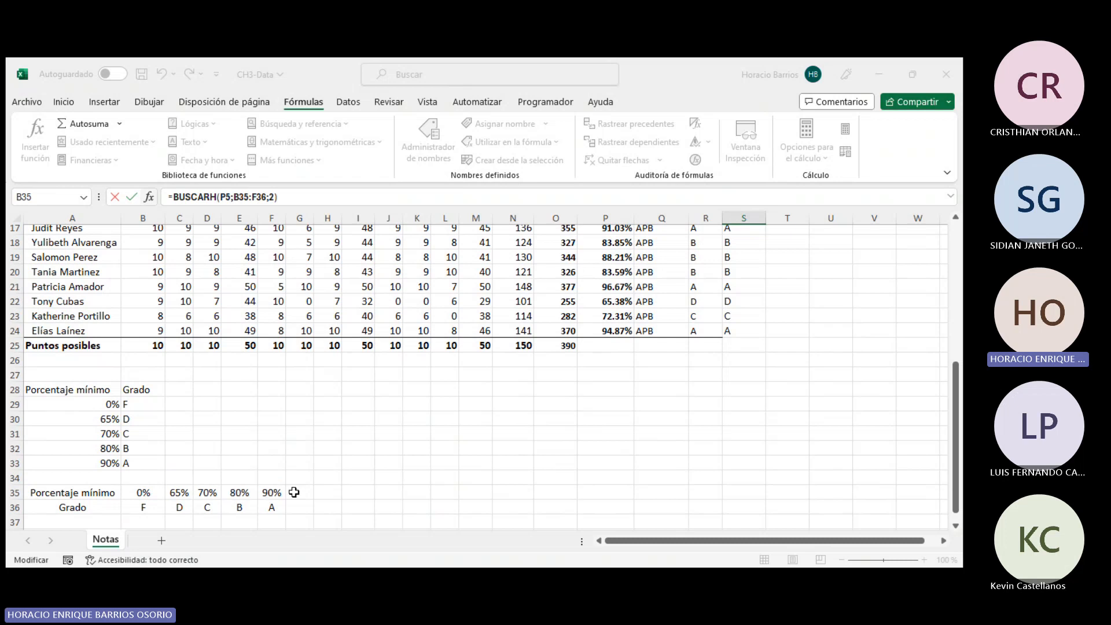
scroll(370, 483, "up", 6)
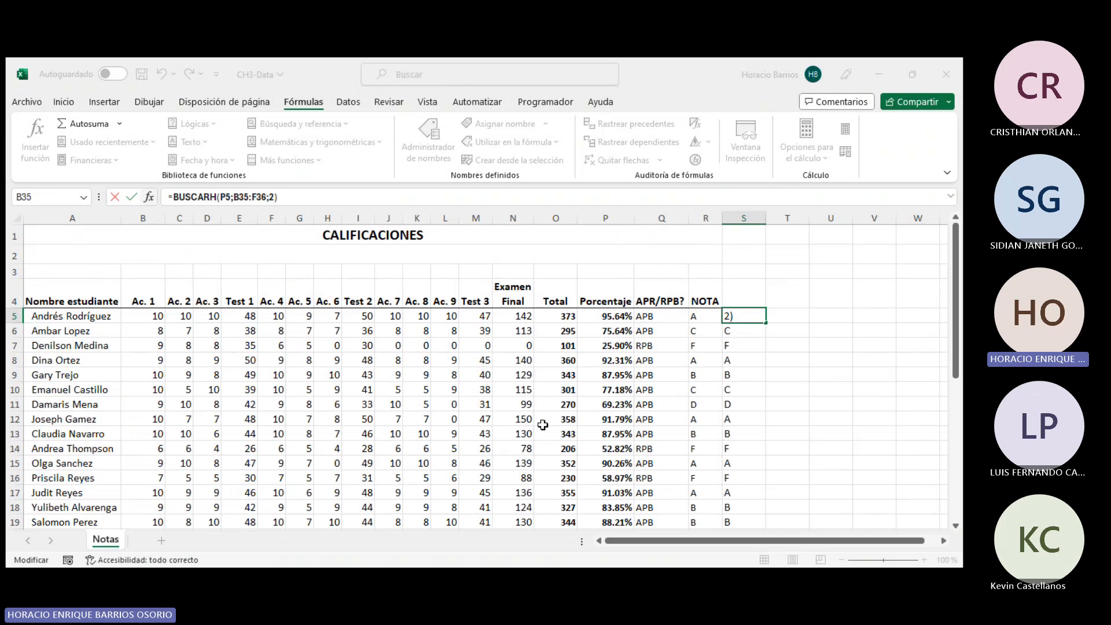
scroll(378, 481, "down", 4)
scroll(610, 390, "down", 2)
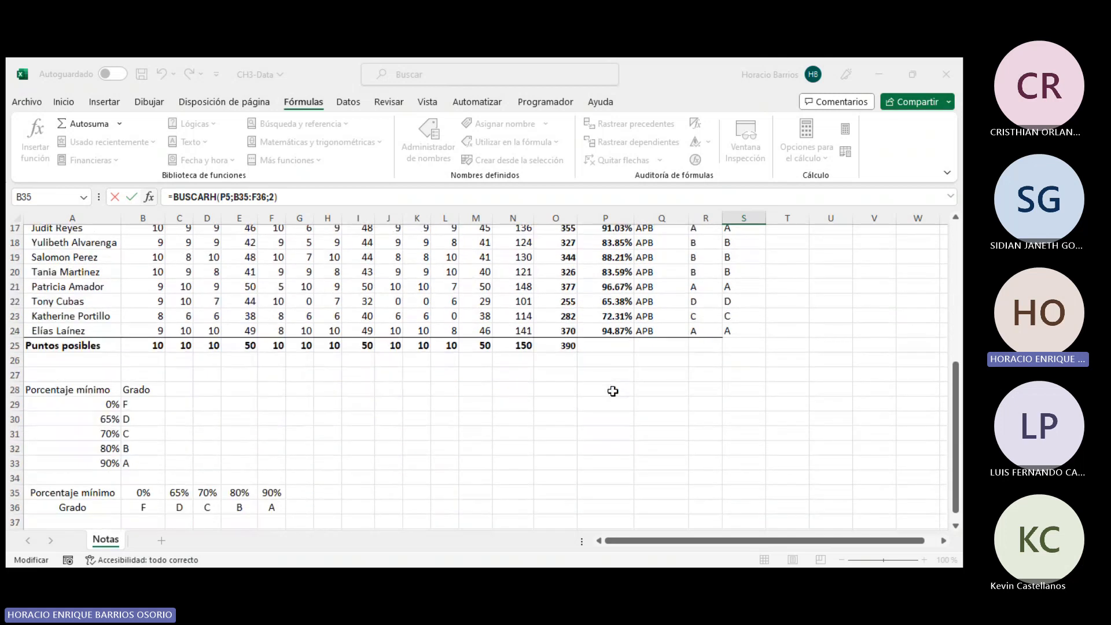
scroll(614, 390, "up", 5)
scroll(628, 341, "down", 5)
scroll(641, 471, "up", 5)
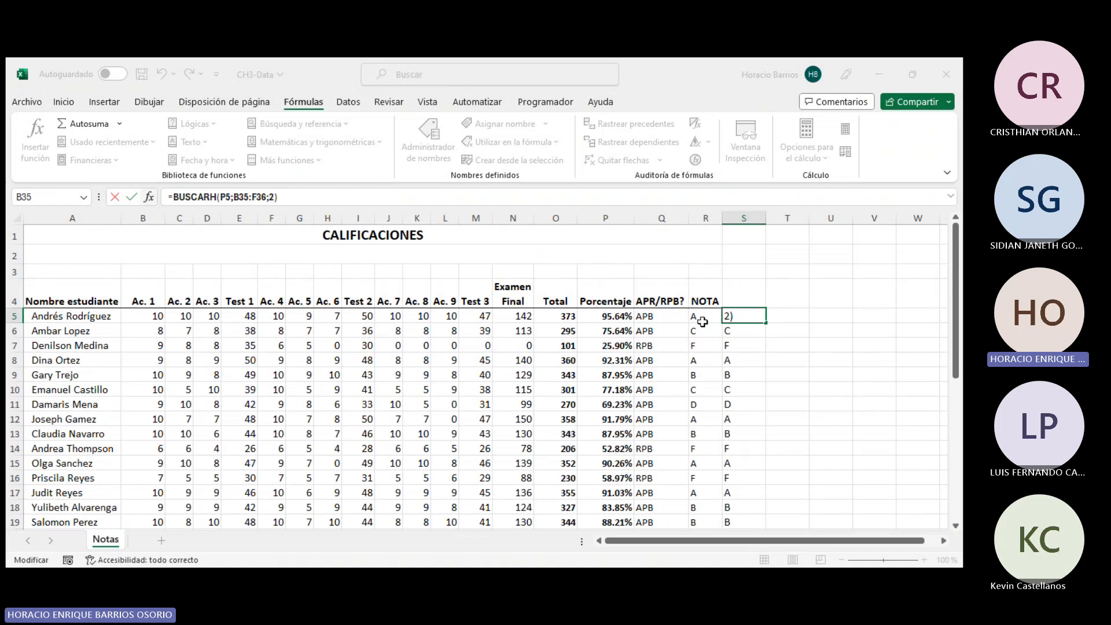
scroll(627, 350, "down", 5)
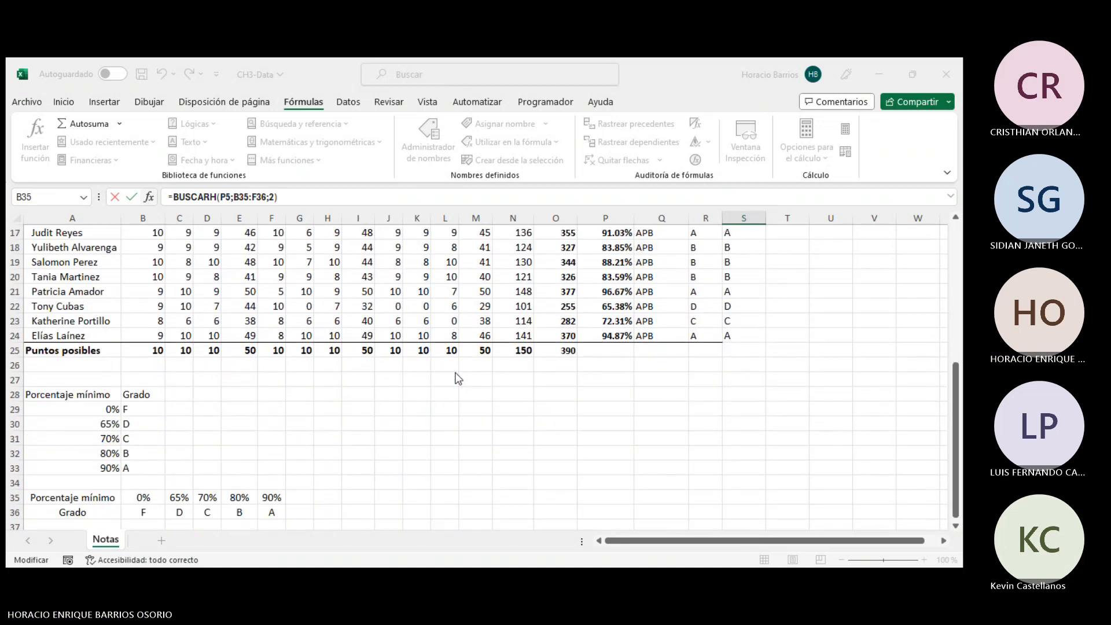
scroll(620, 381, "up", 5)
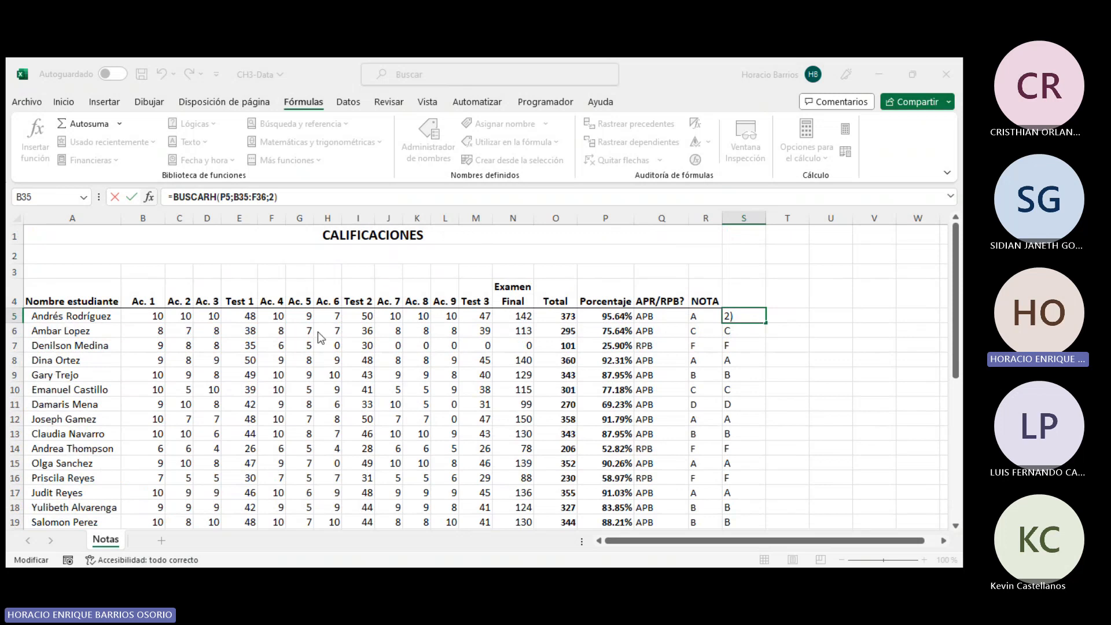
- Add FALSO as the BUSCARH match-type argument
type(";FL")
key("BackSpace")
type("ALSO")
scroll(348, 523, "down", 3)
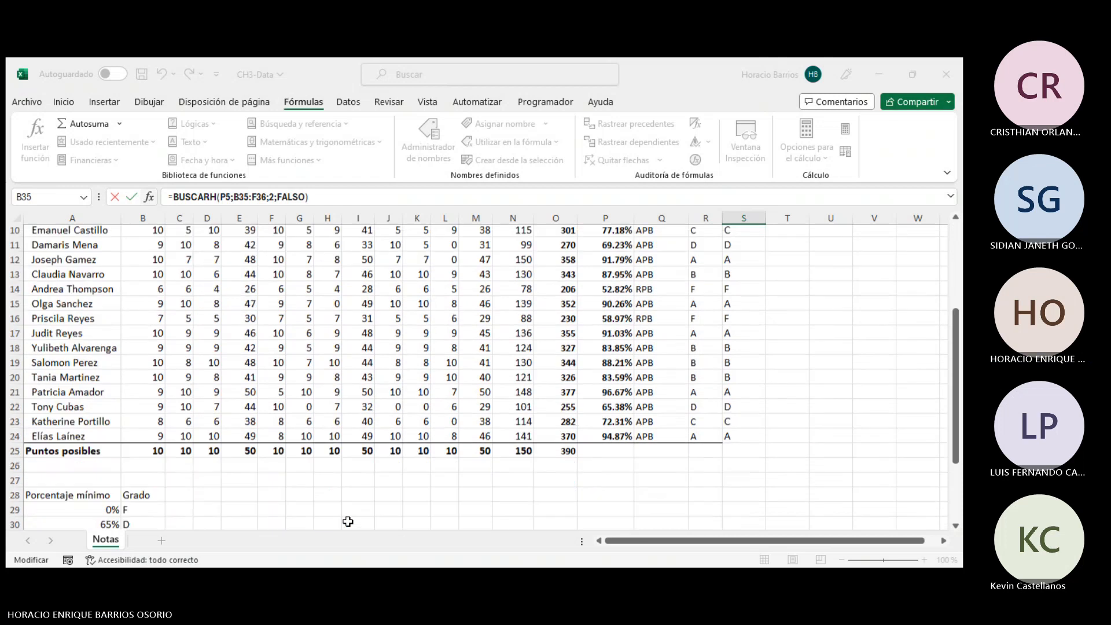
scroll(348, 522, "up", 3)
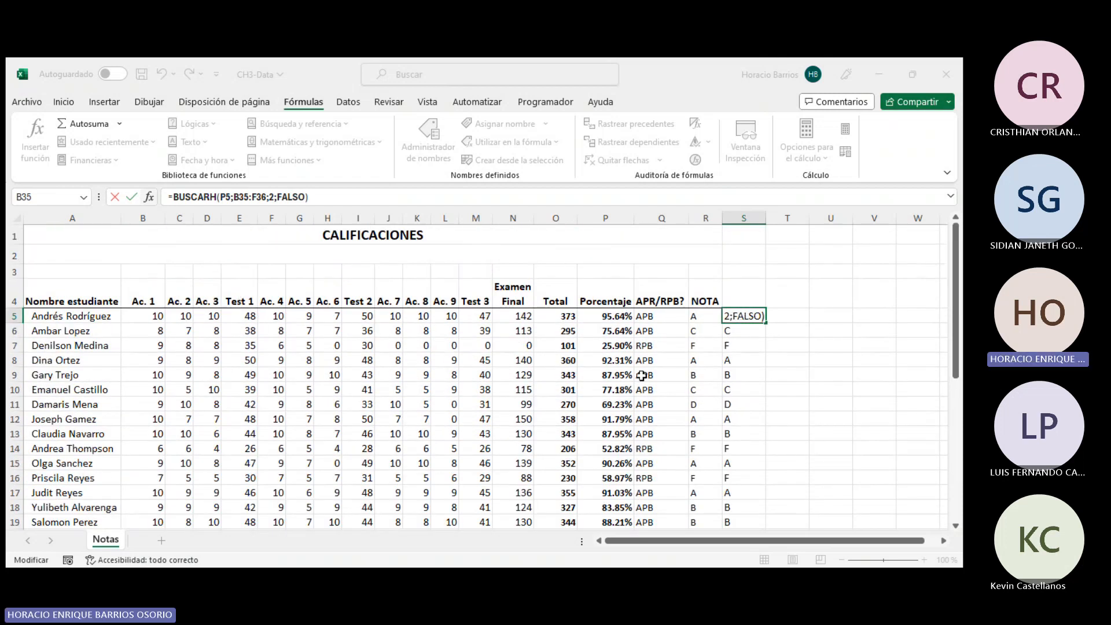
scroll(708, 355, "down", 6)
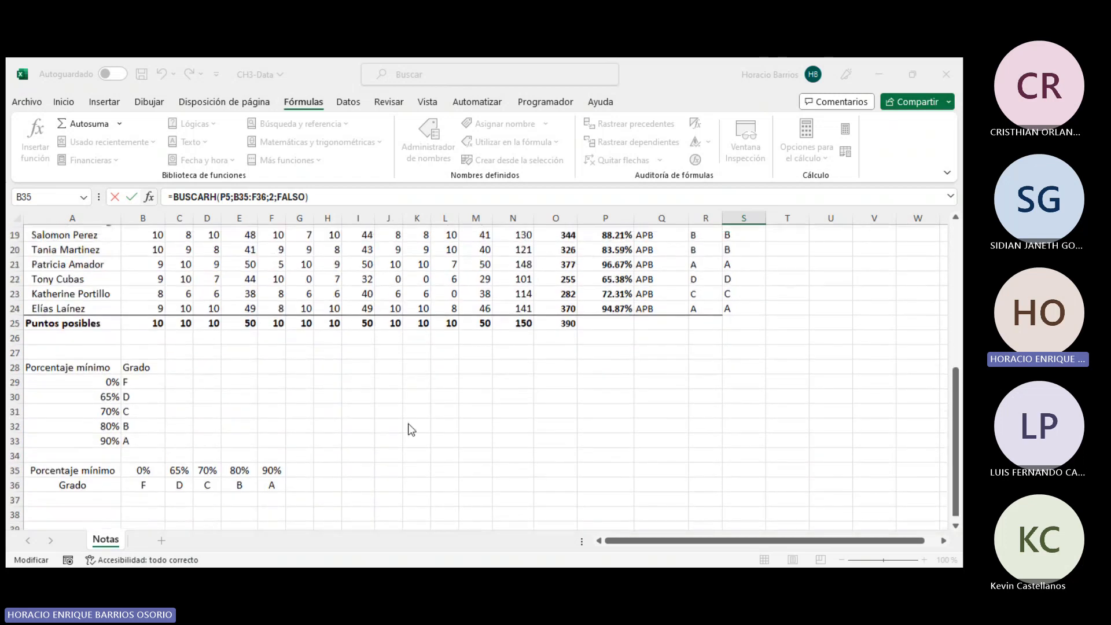
scroll(408, 440, "up", 1)
scroll(602, 452, "up", 5)
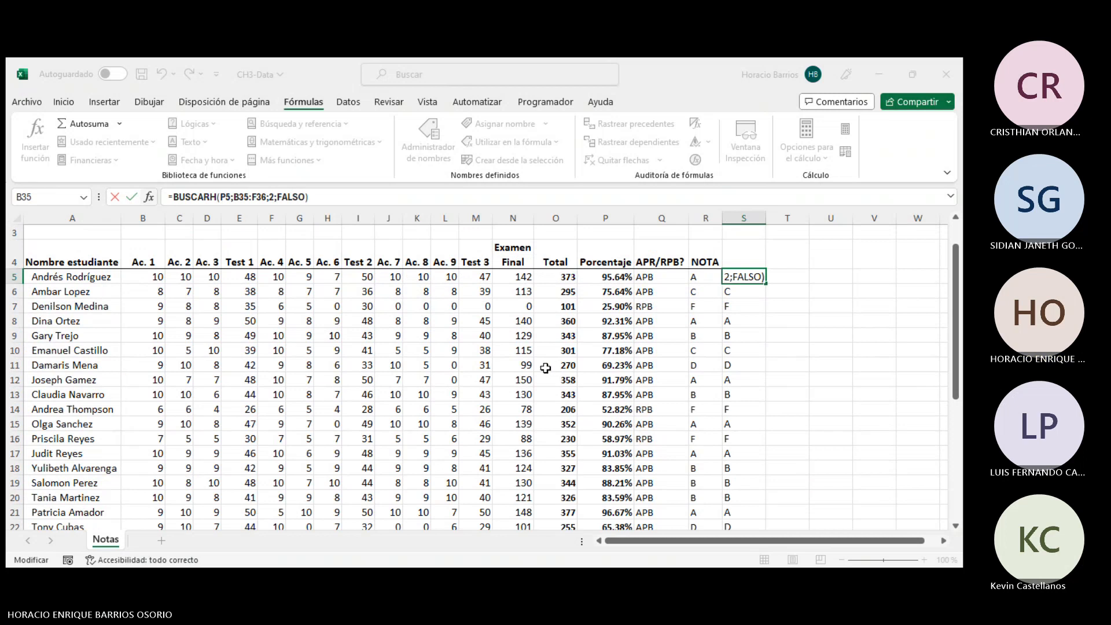
- Remove the FALSO argument and enter the formula =BUSCARH(P5;B35:F36;2) in S5
key("BackSpace")
key("BackSpace")
key("BackSpace")
key("BackSpace")
key("BackSpace")
key("BackSpace")
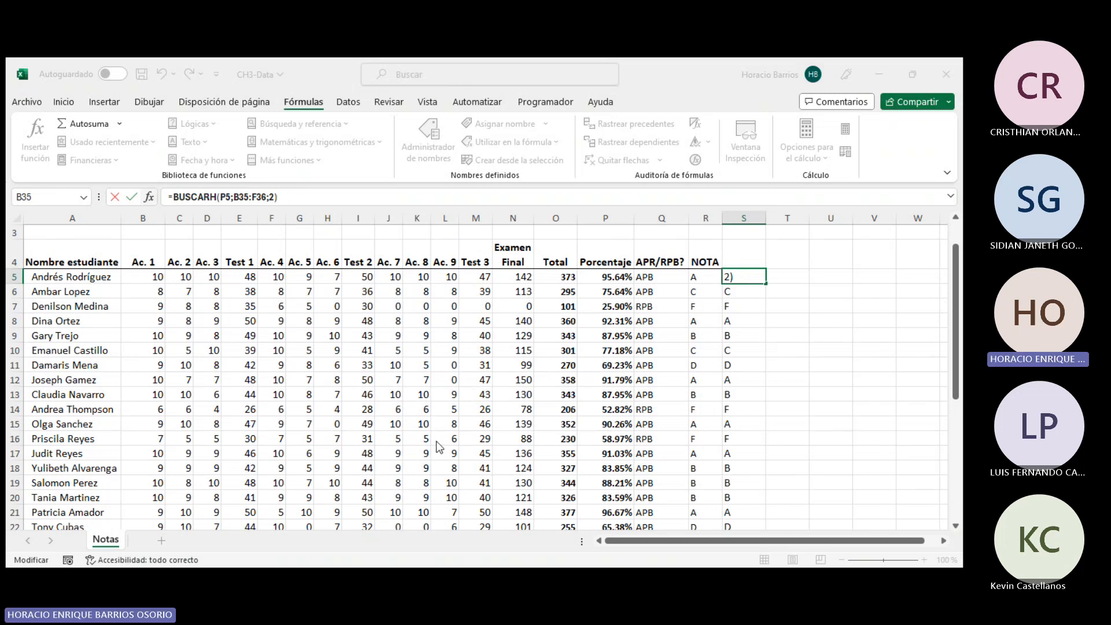
key("ctrl+Return")
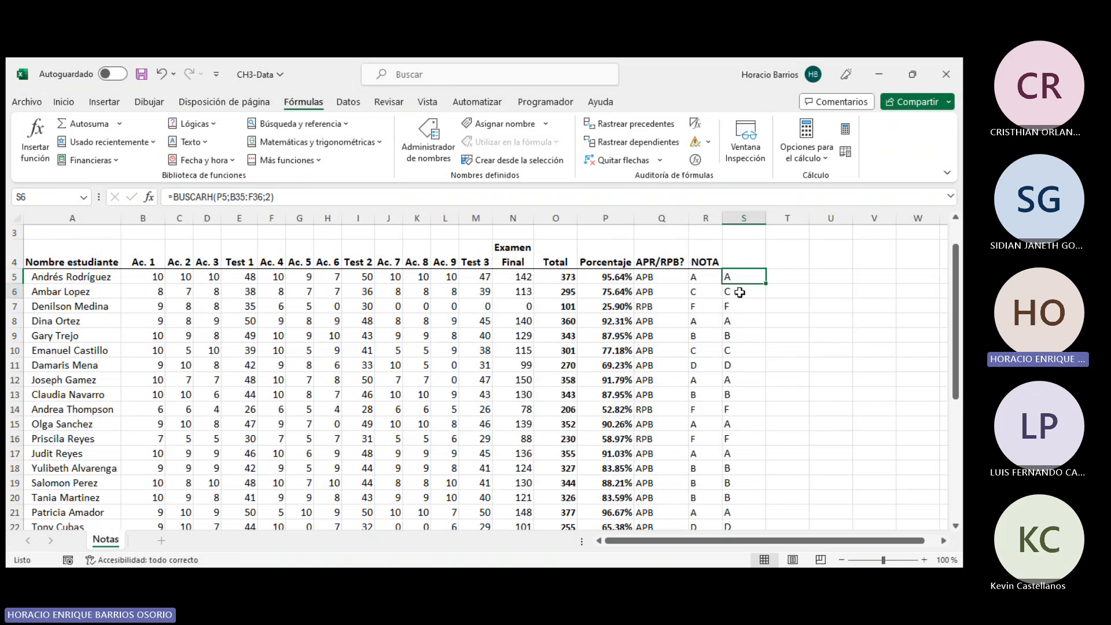
- Try making both the lookup value and table references absolute in S5's formula
left_click_drag(739, 292, 739, 442)
left_click(747, 277)
left_click(231, 197)
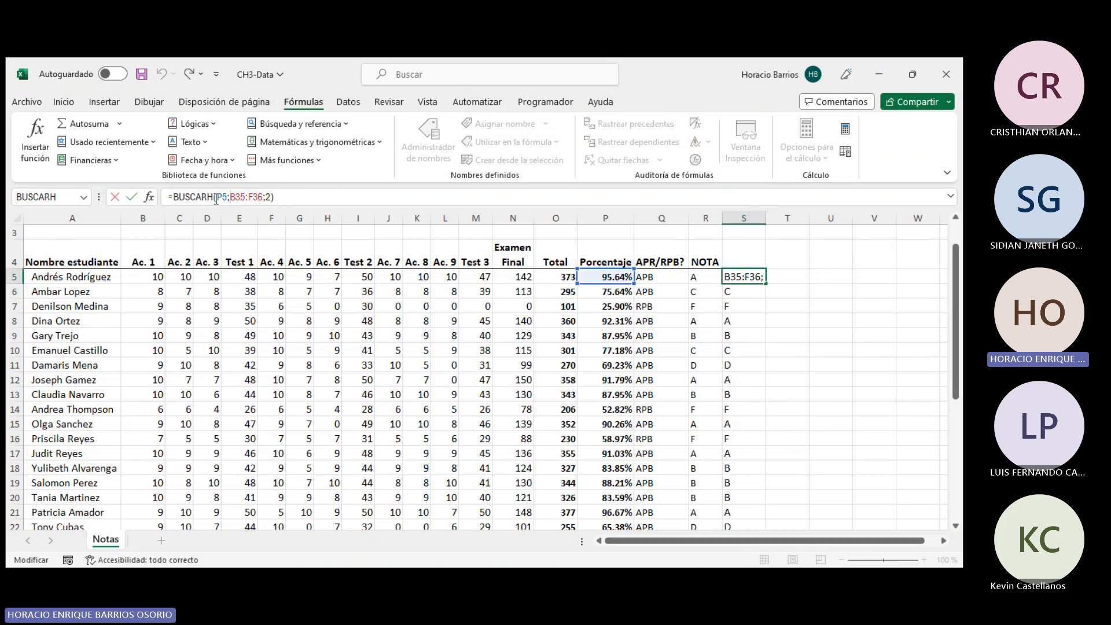
left_click_drag(231, 197, 260, 197)
left_click(253, 197)
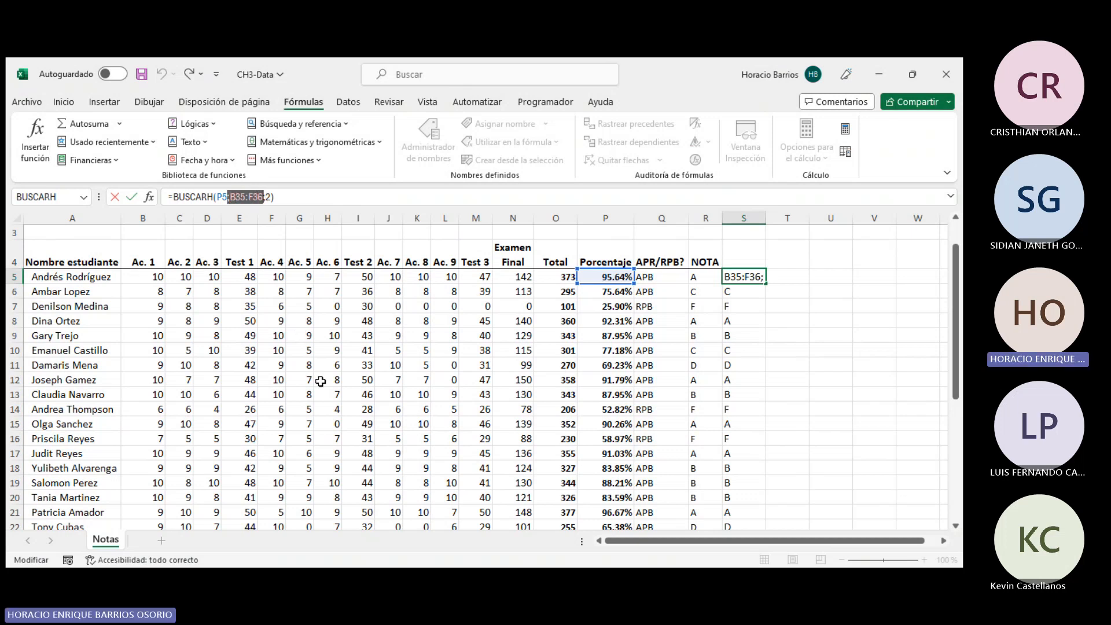
scroll(321, 383, "down", 1)
scroll(322, 384, "down", 5)
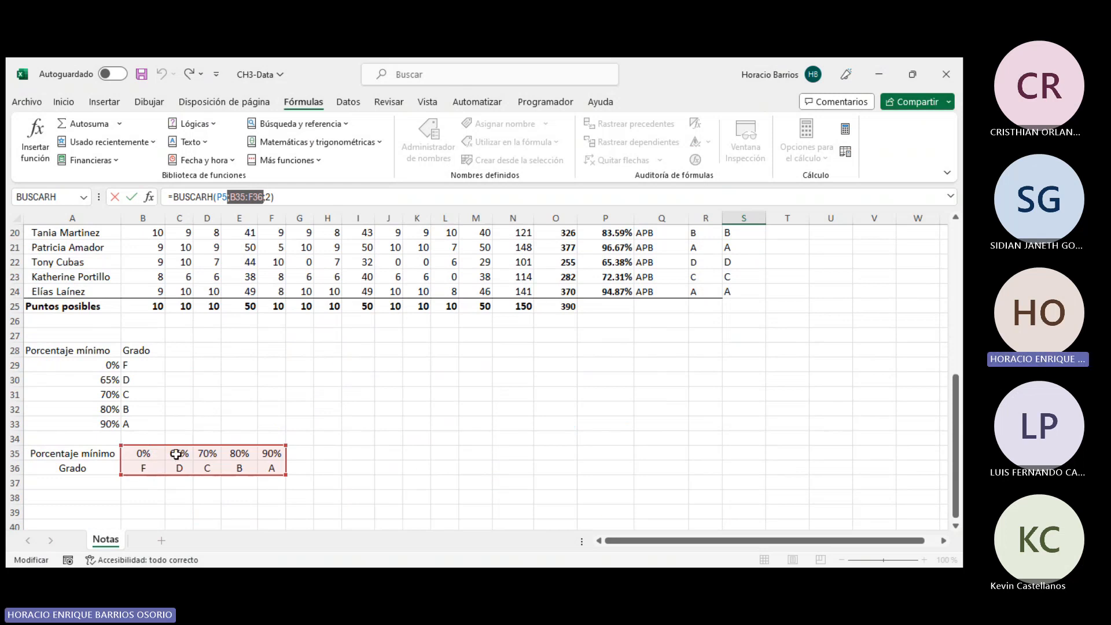
key("F4")
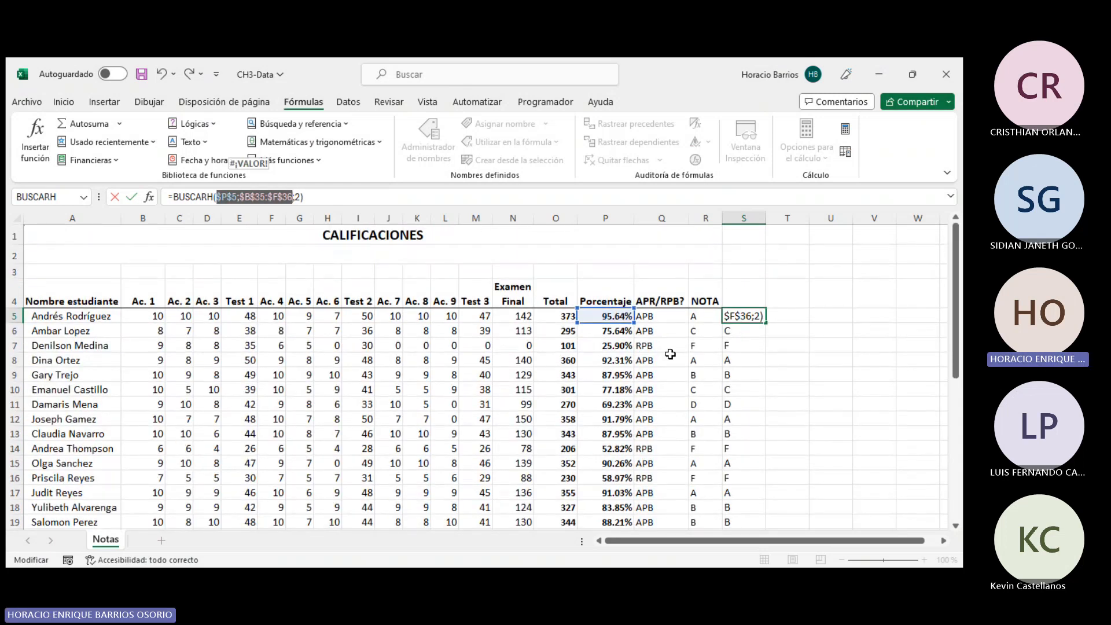
scroll(519, 327, "down", 5)
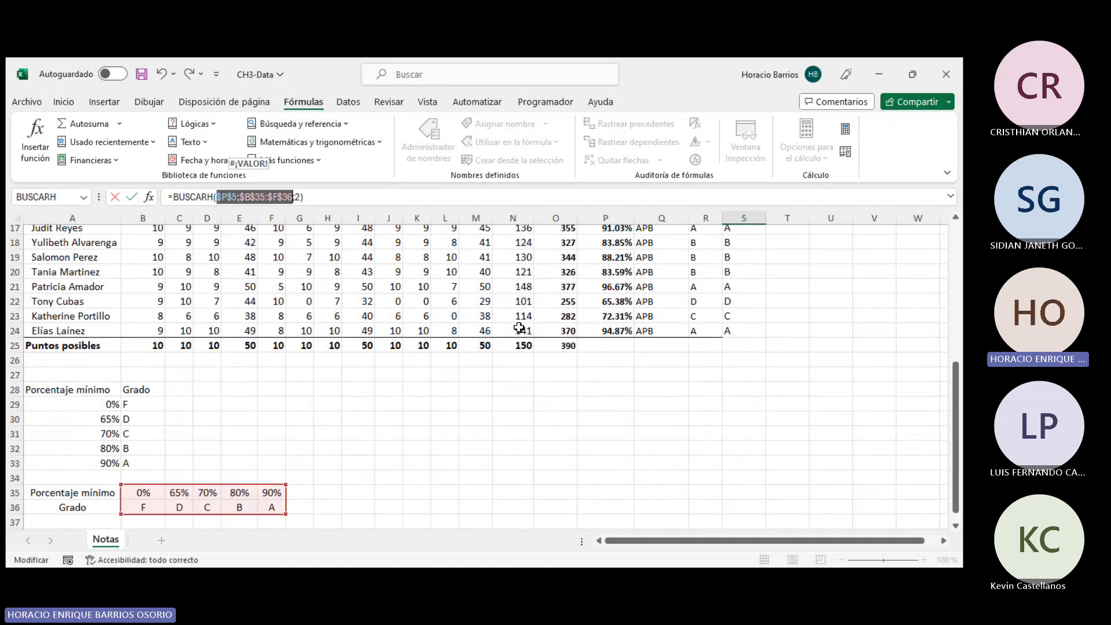
scroll(313, 268, "up", 2)
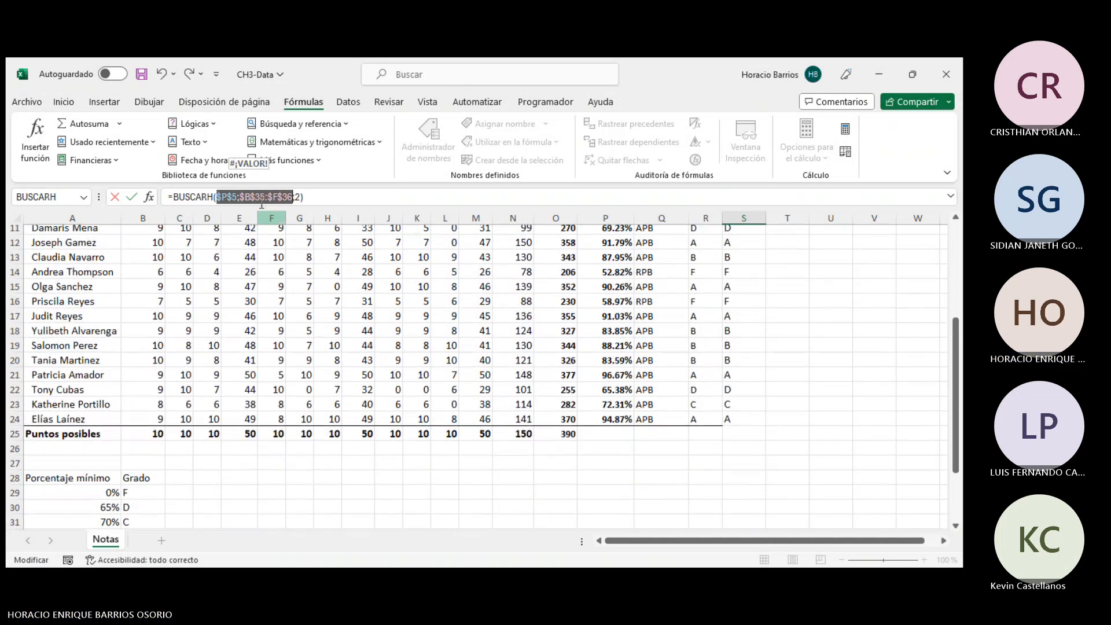
key("F4")
key("F4")
key("F4")
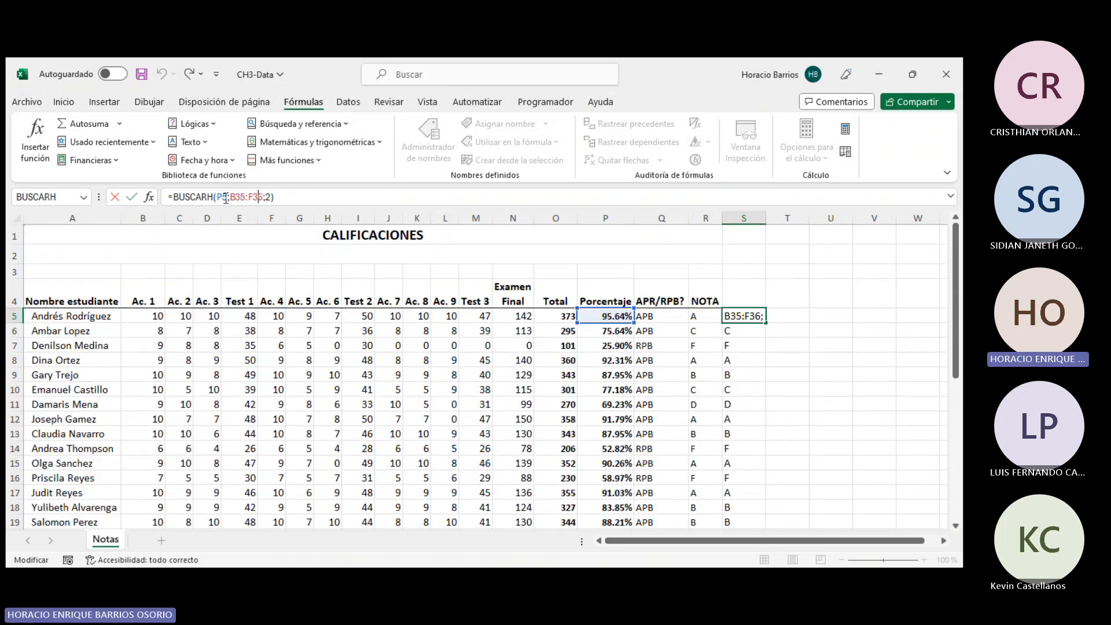
- Make the table reference absolute as $B$35:$F$36 and confirm S5's formula
left_click_drag(231, 198, 257, 197)
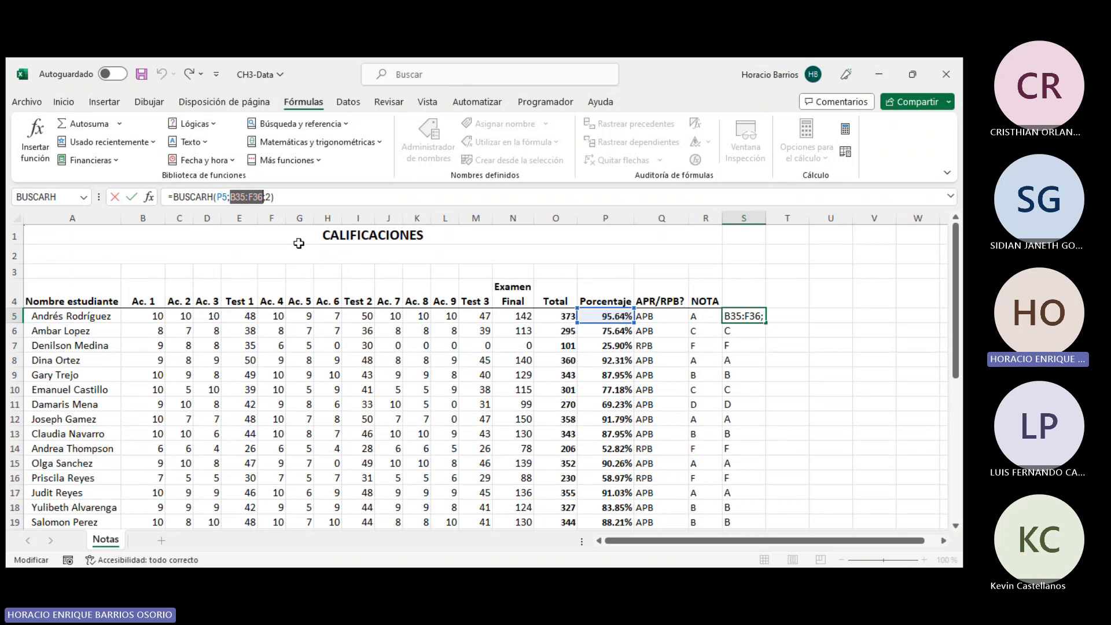
key("F4")
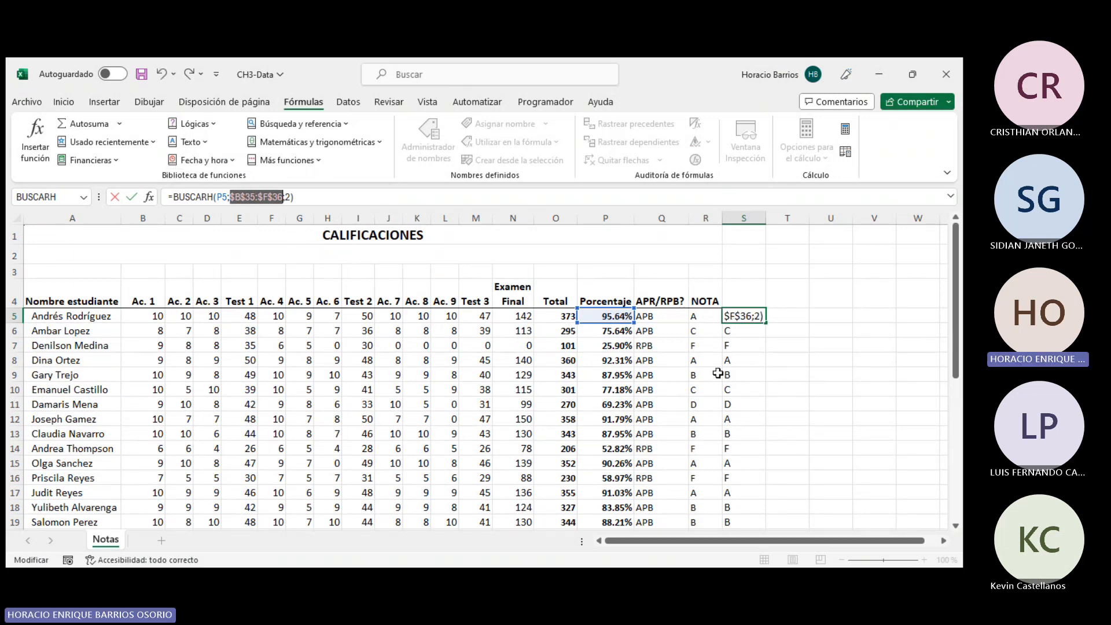
key("ctrl+Return")
- Copy the S5 formula down the NOTA column to the last student
scroll(752, 301, "down", 1)
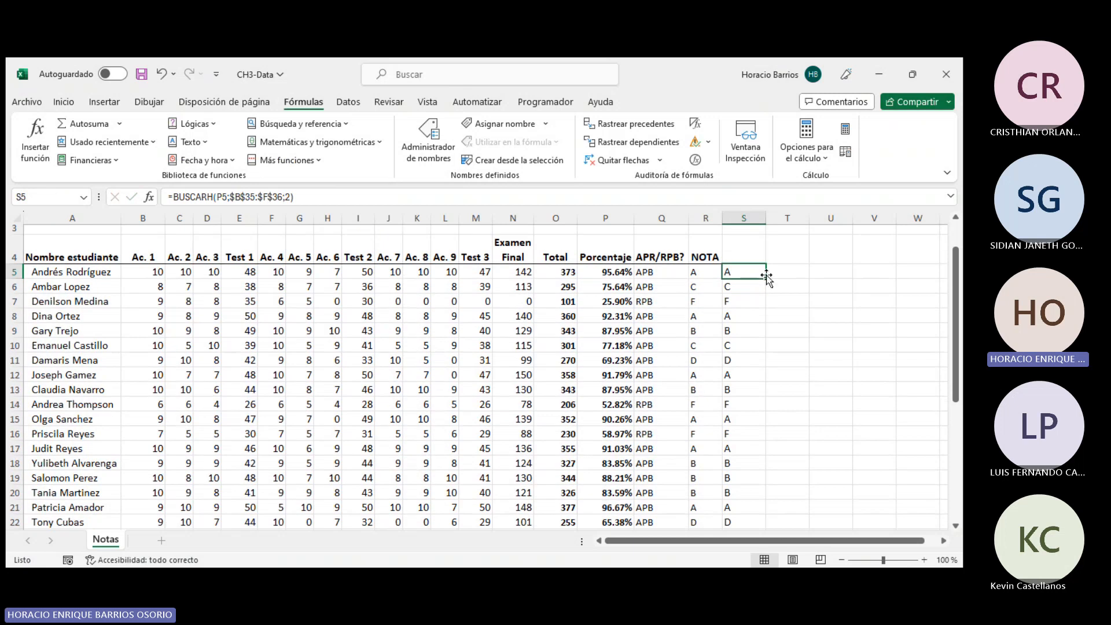
left_click_drag(767, 278, 733, 513)
- Inspect the copied BUSCARH formulas in S5 and S6
scroll(741, 405, "up", 2)
left_click(732, 330)
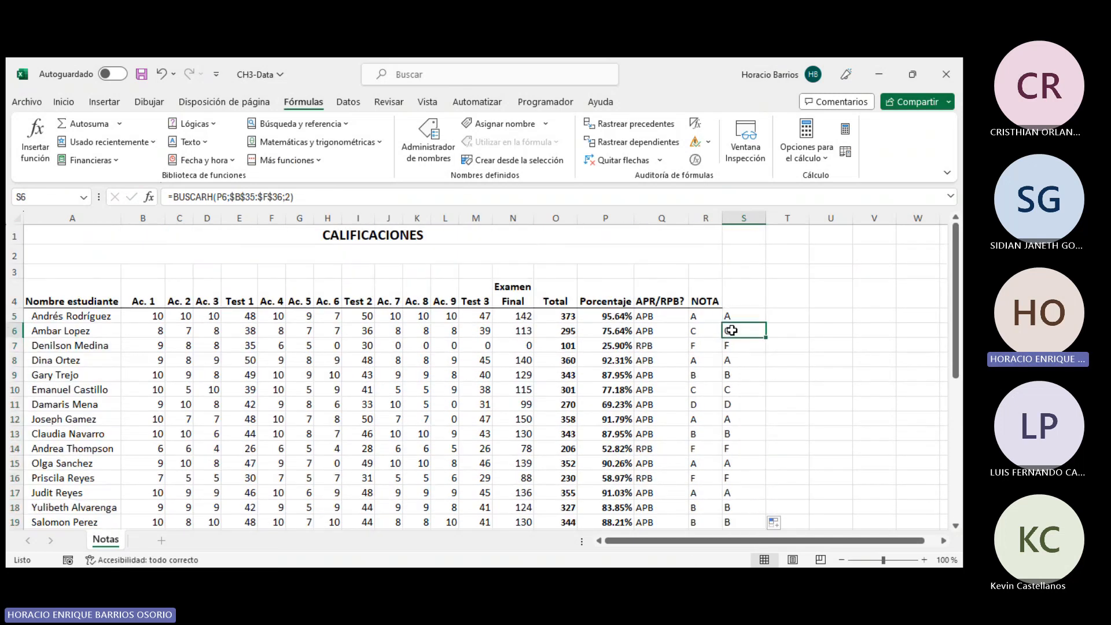
left_click(732, 316)
scroll(590, 362, "down", 3)
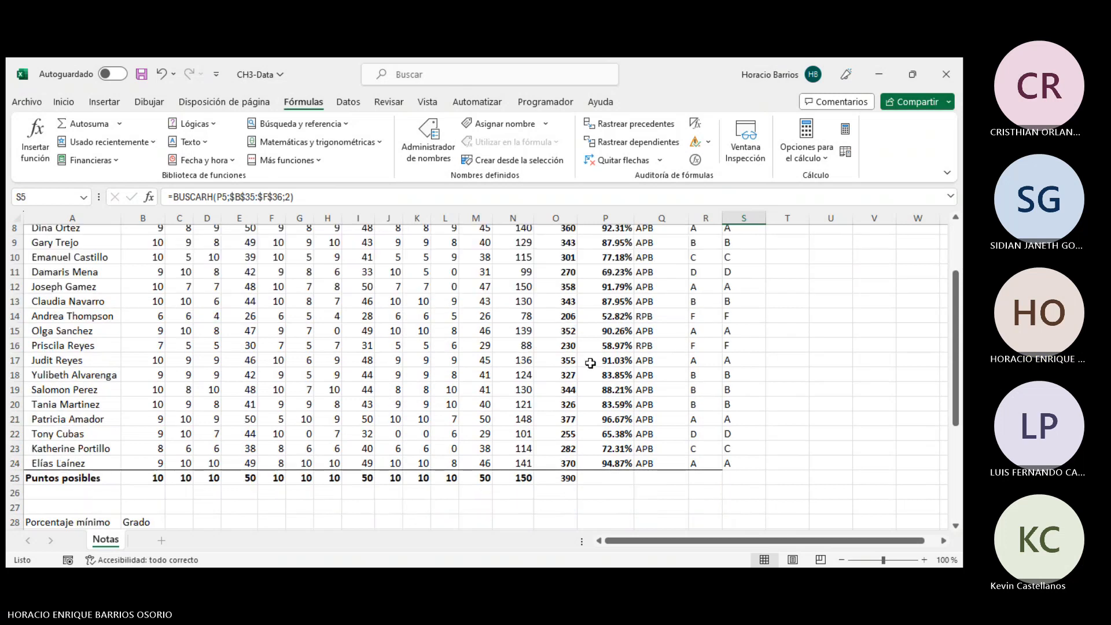
scroll(578, 377, "down", 2)
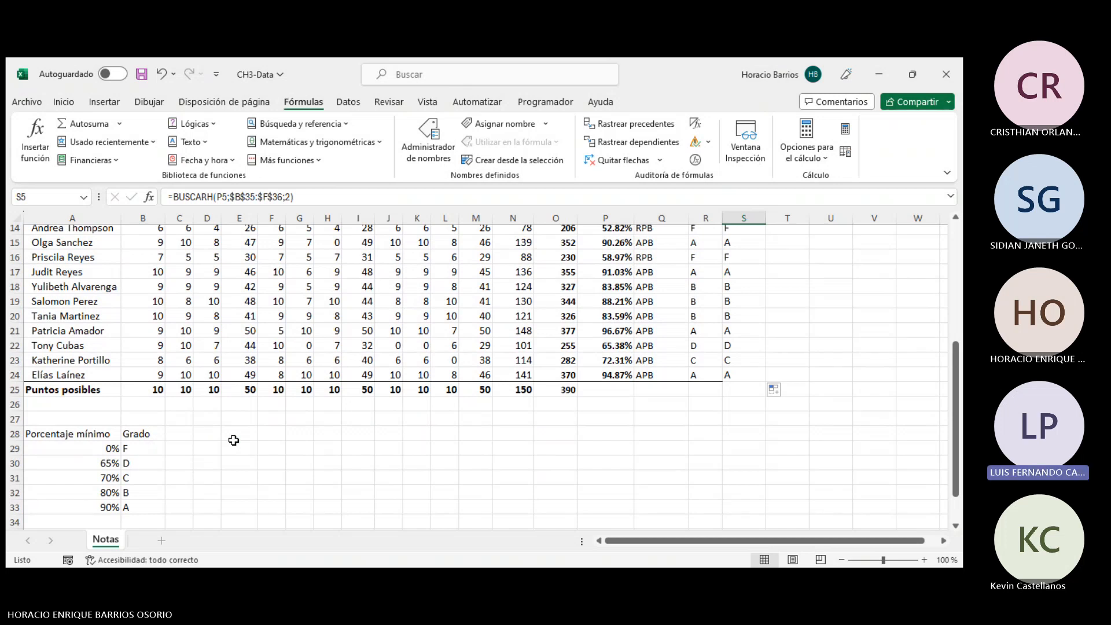
scroll(313, 439, "up", 4)
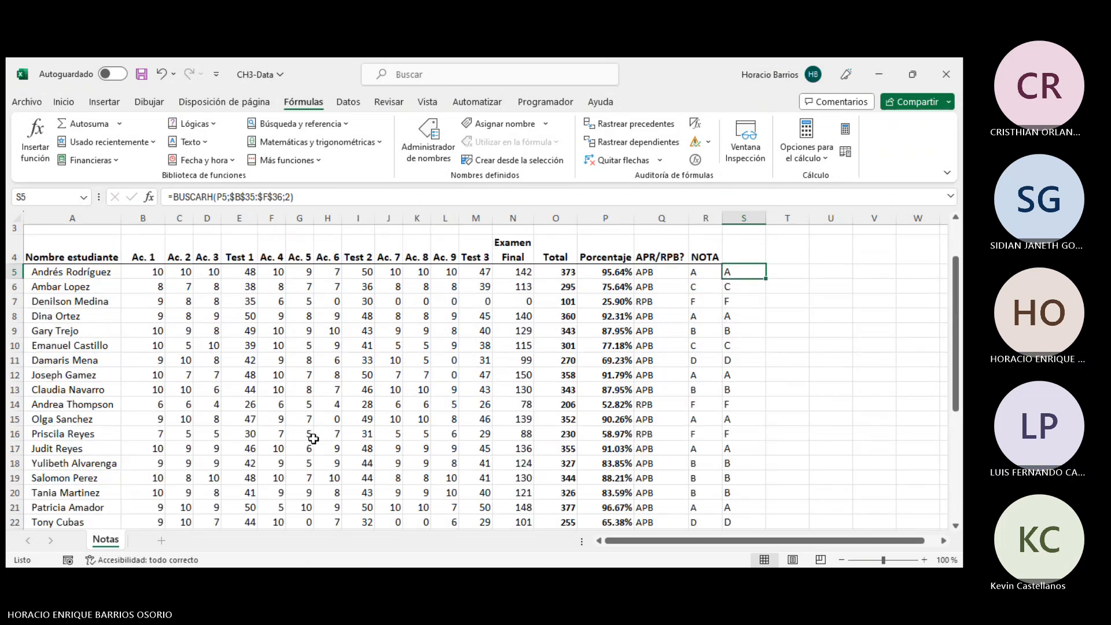
key("Right")
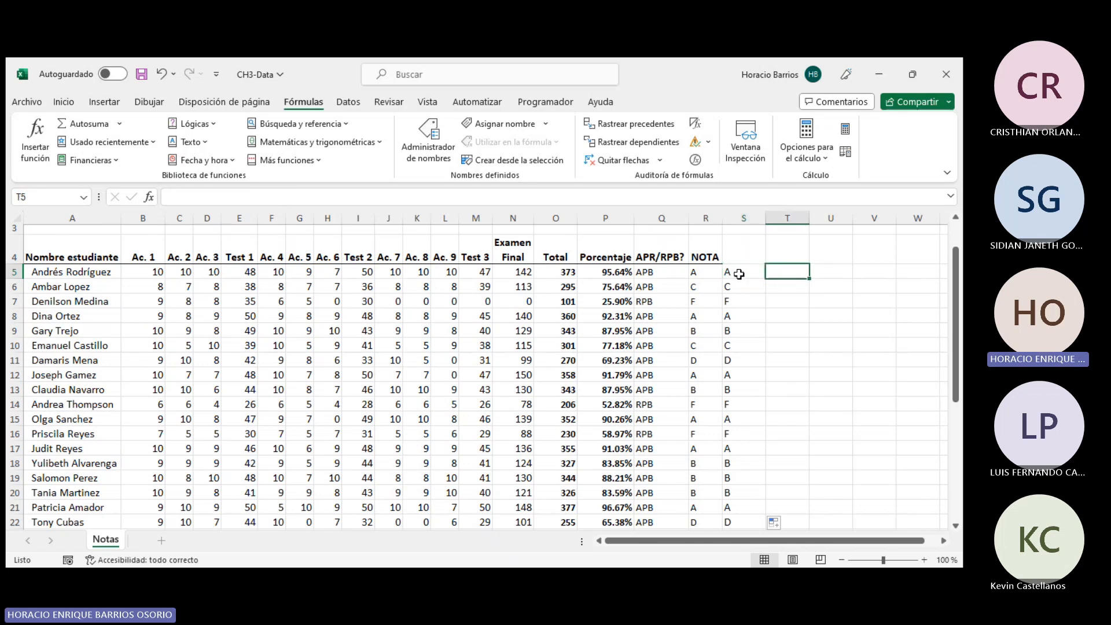
left_click(739, 274)
- Review the grade tables below the student list
scroll(737, 276, "down", 6)
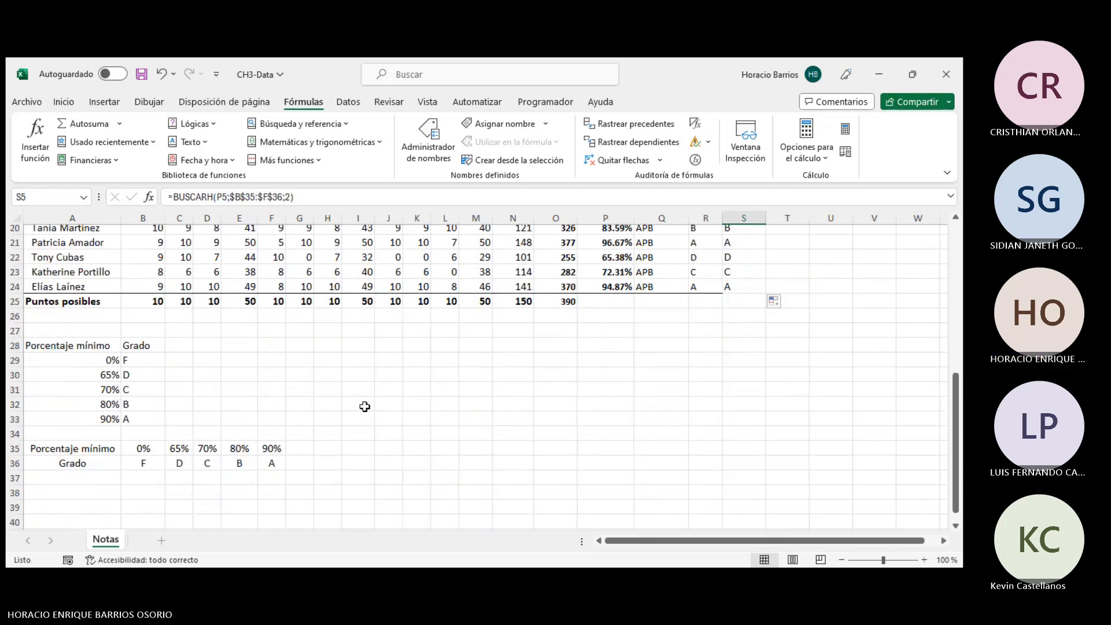
left_click(365, 407)
scroll(376, 419, "up", 6)
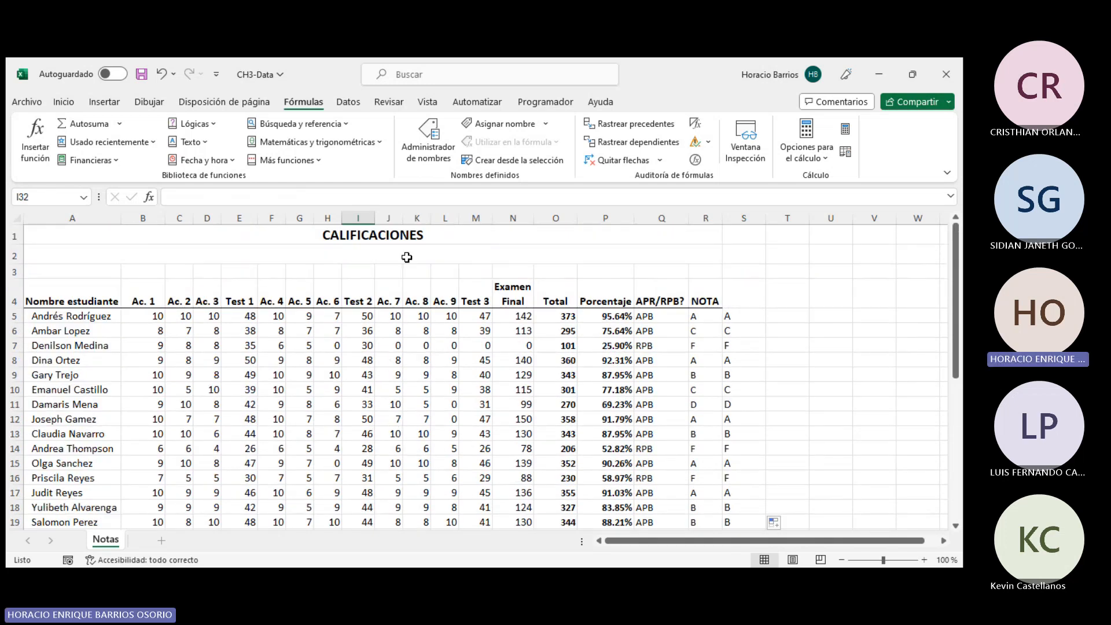
left_click(449, 231)
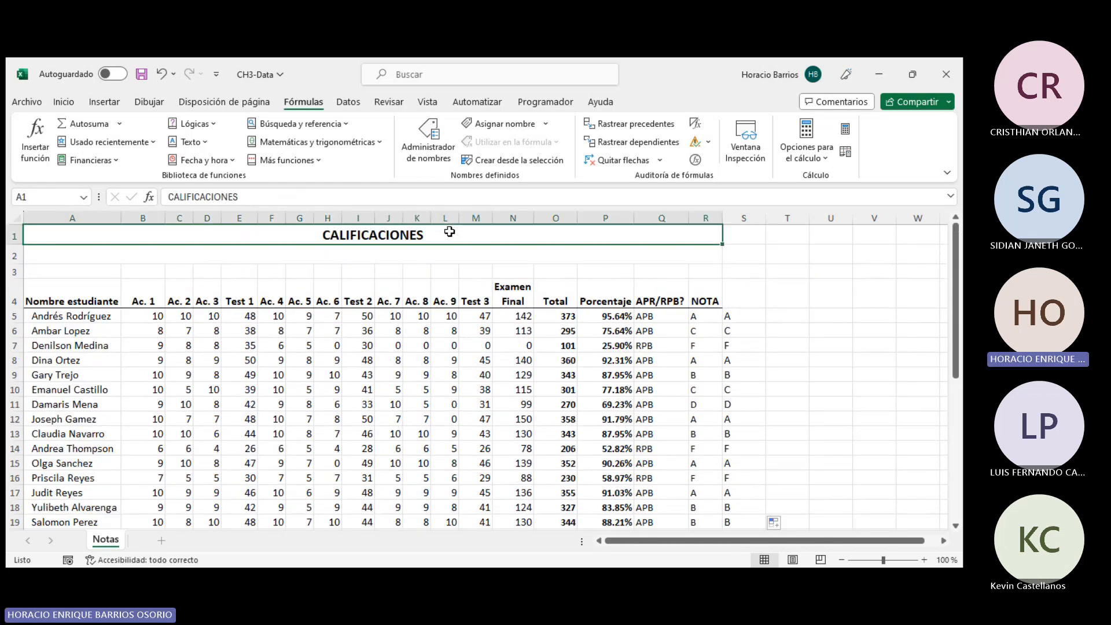
left_click(401, 254)
scroll(450, 442, "down", 5)
scroll(428, 417, "down", 1)
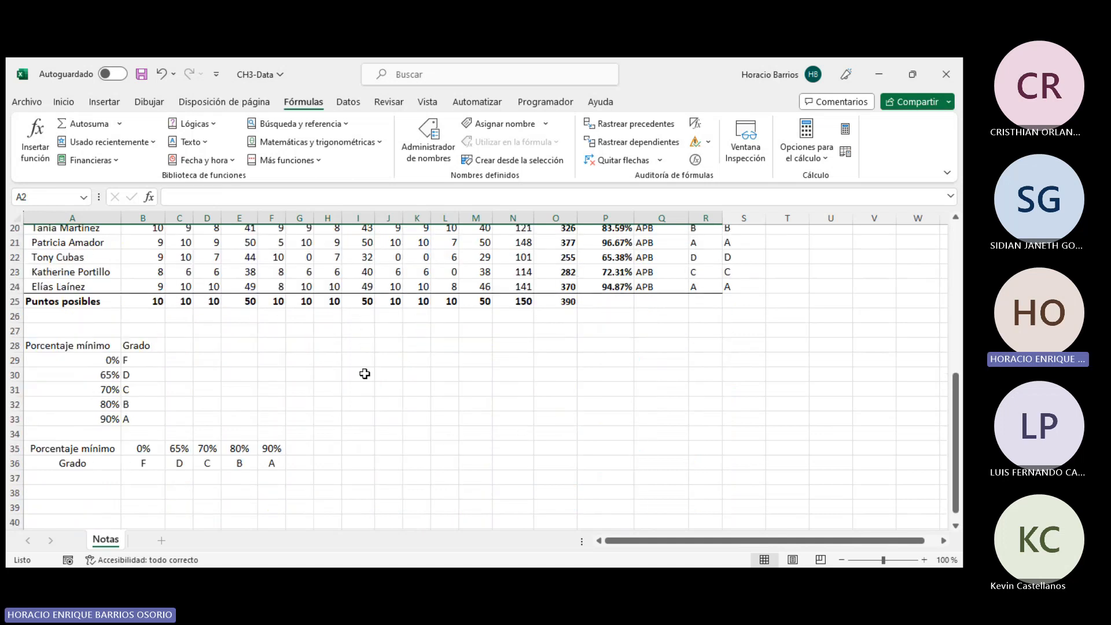
- Examine the vertical grade table in A28:B33 and the transposed table in rows 35–36 by selecting their ranges
left_click(331, 444)
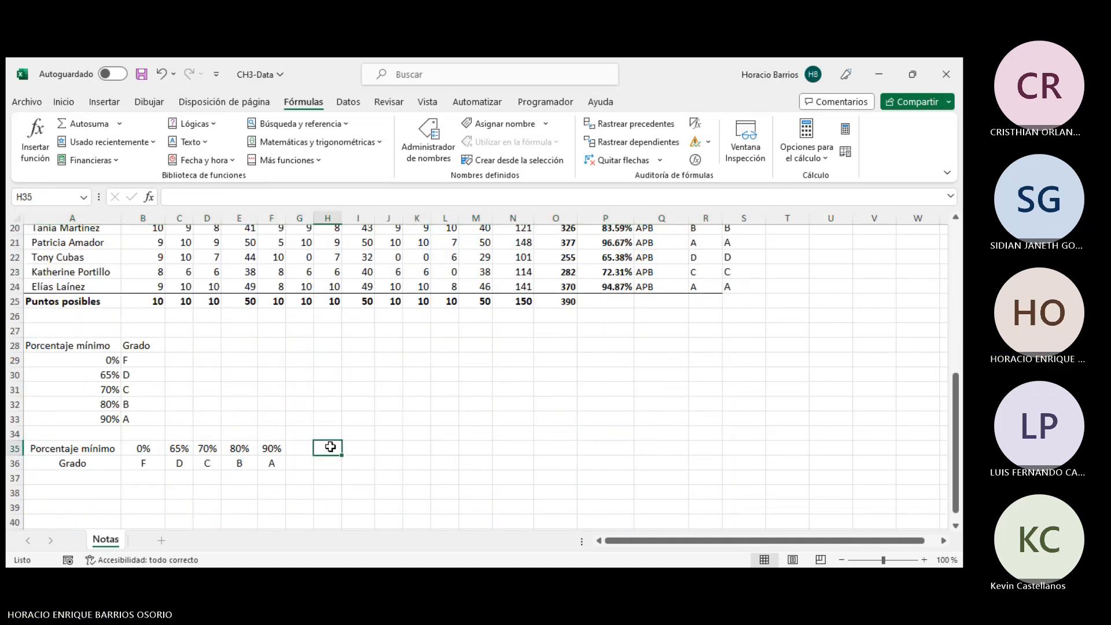
scroll(331, 445, "up", 7)
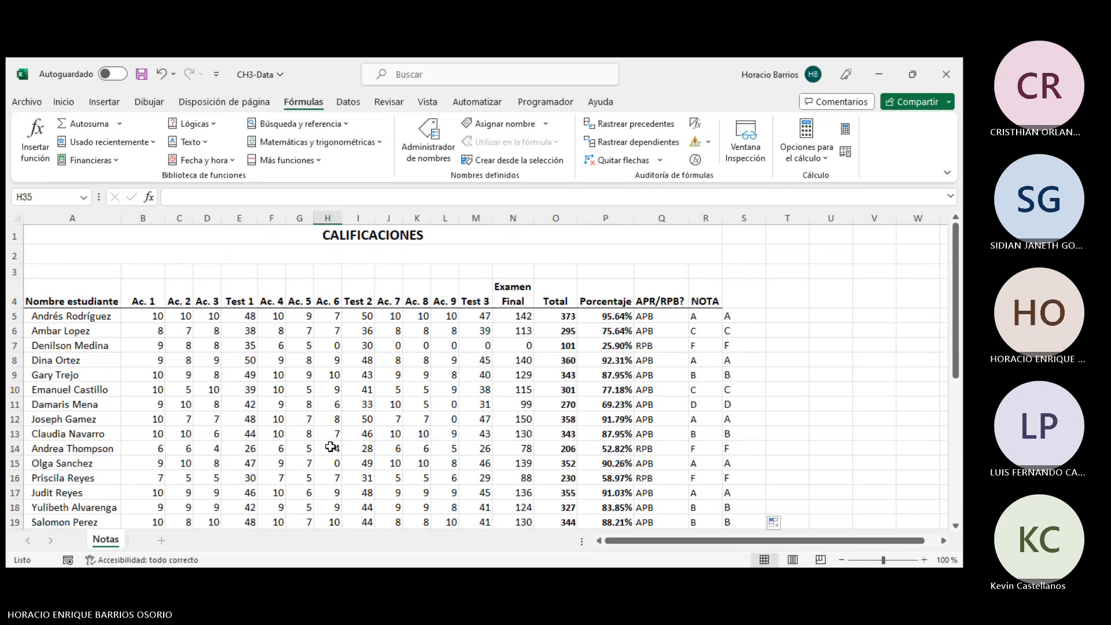
scroll(331, 447, "down", 6)
left_click_drag(81, 346, 280, 465)
left_click(249, 459)
left_click(106, 344)
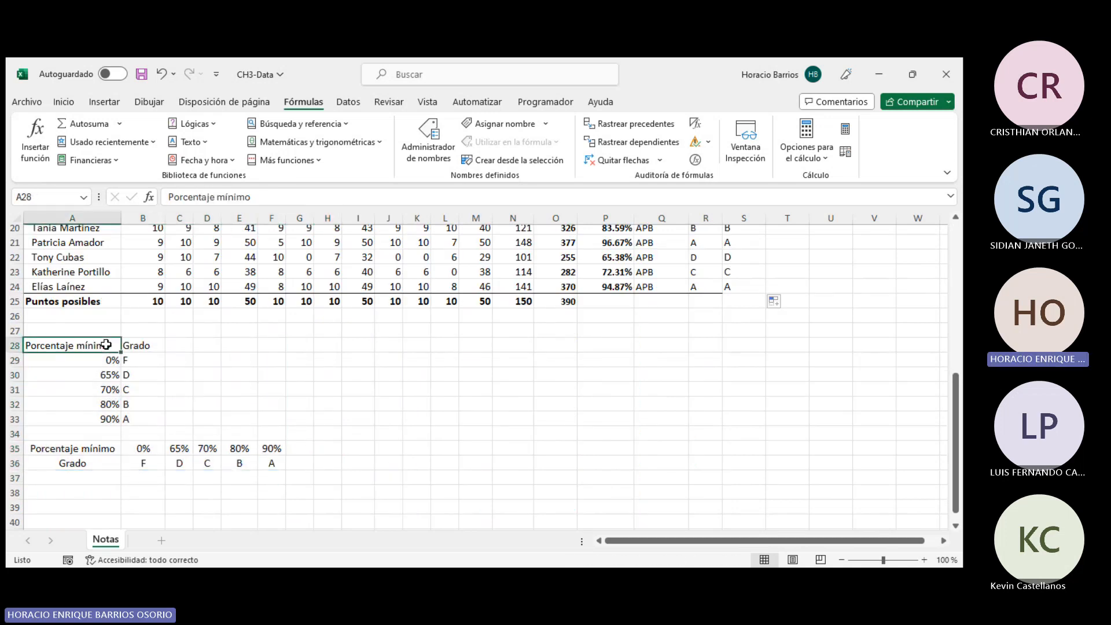
left_click(147, 417)
left_click_drag(94, 343, 156, 412)
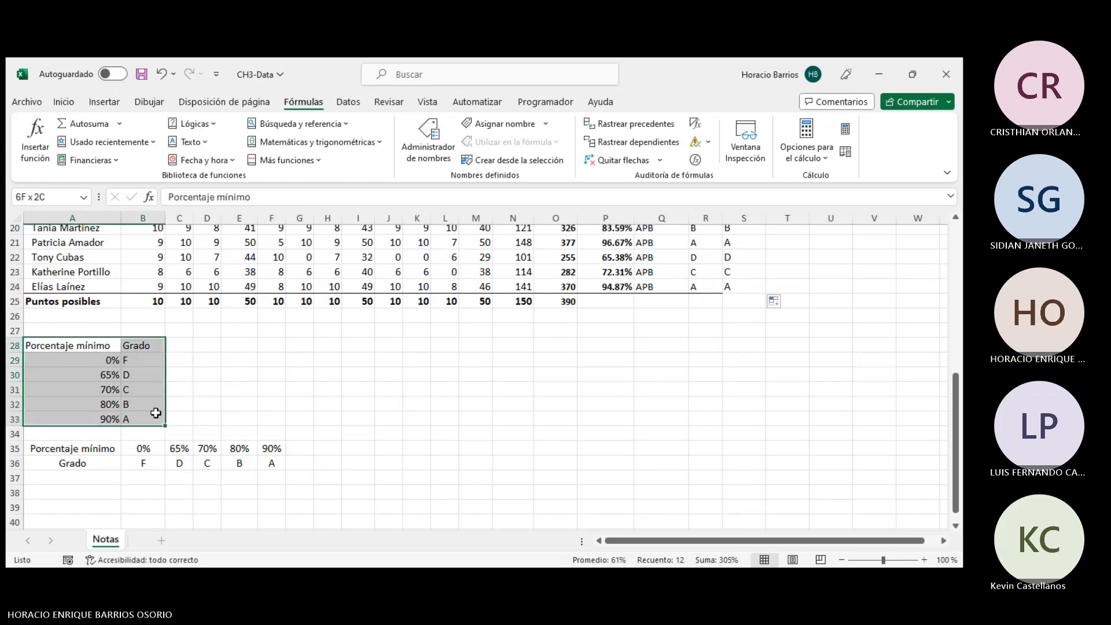
left_click_drag(99, 360, 129, 418)
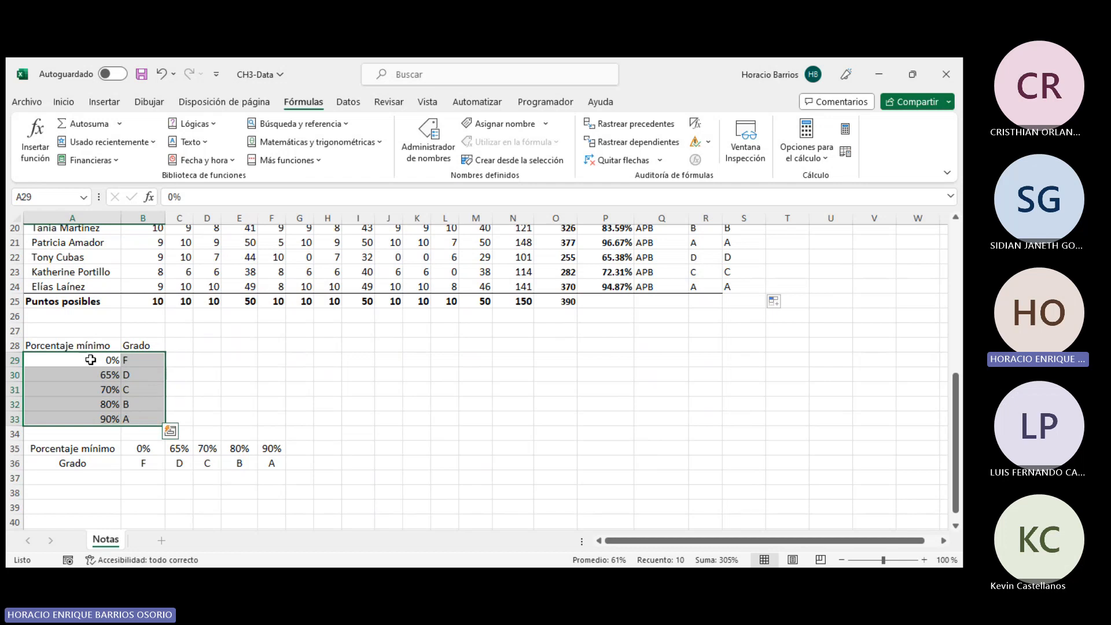
left_click(281, 402)
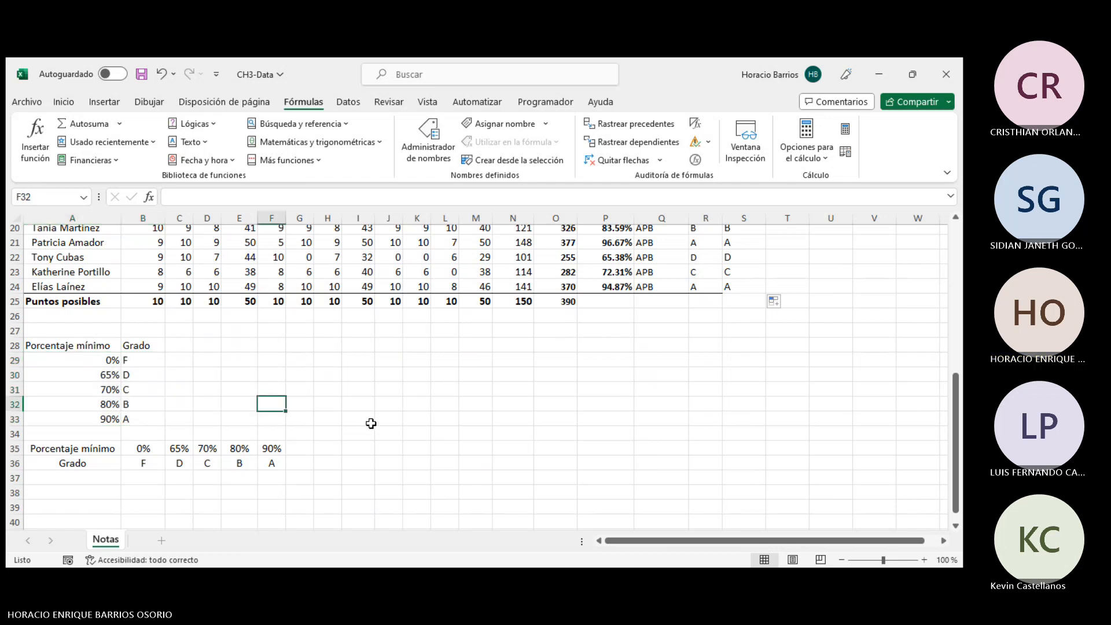
left_click_drag(106, 361, 139, 414)
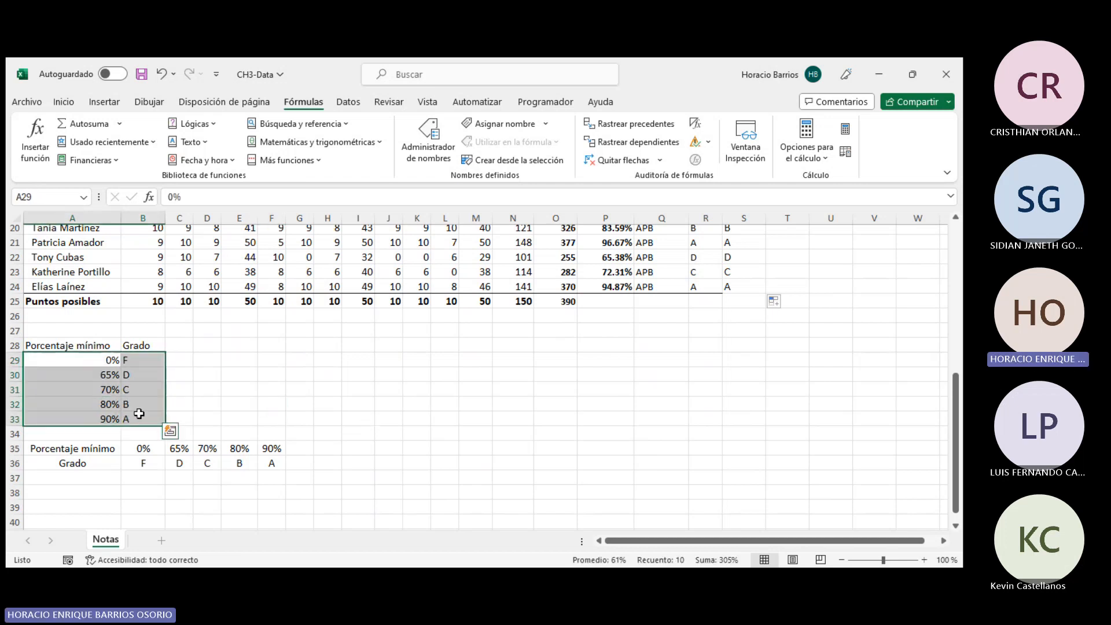
scroll(298, 408, "up", 6)
scroll(297, 408, "down", 7)
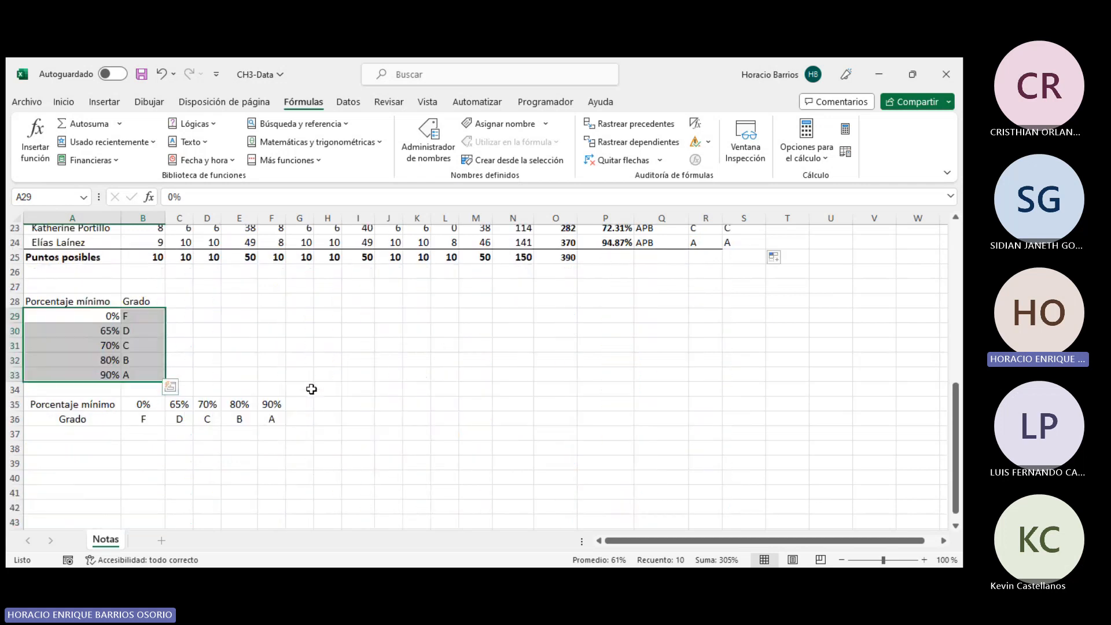
left_click(311, 389)
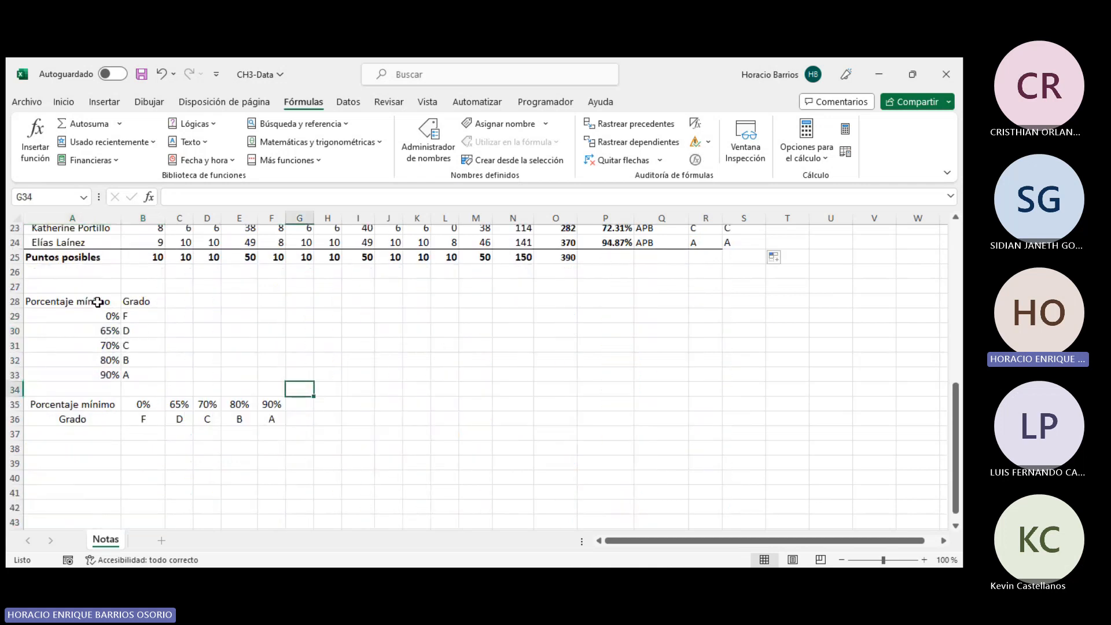
- Format the range A28:B33 as an Excel table
left_click_drag(97, 301, 129, 373)
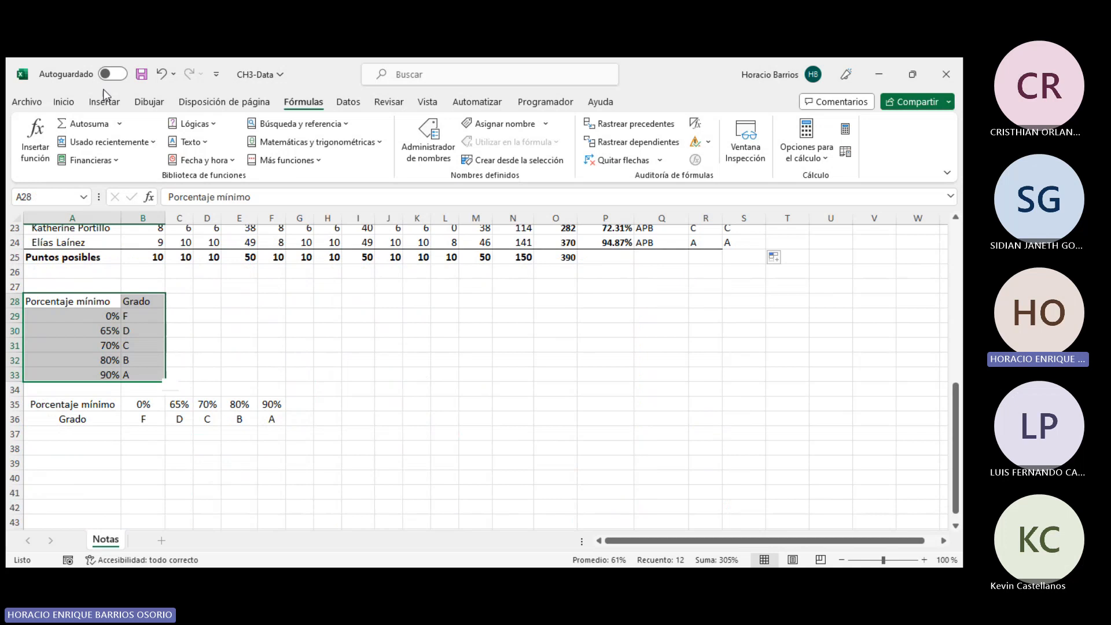
left_click(65, 103)
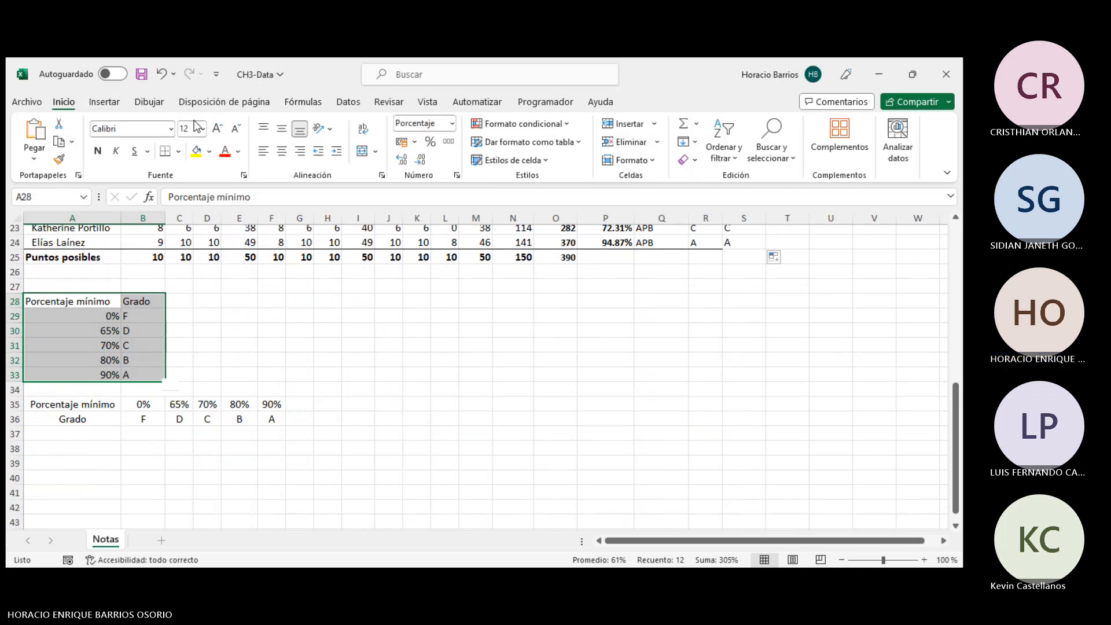
left_click(531, 143)
key("Escape")
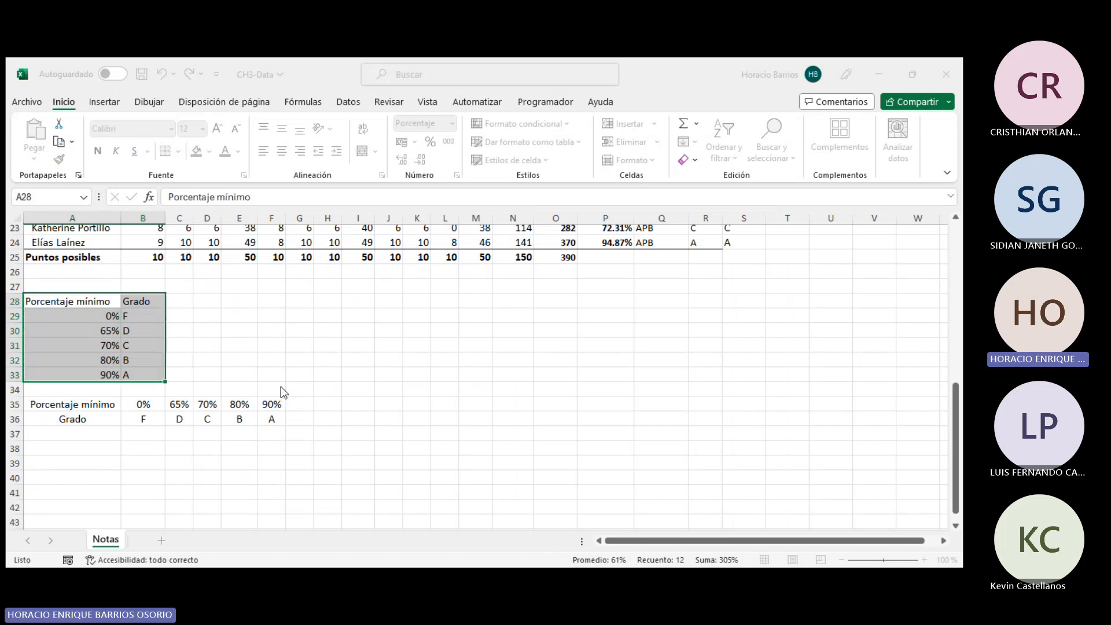
key("Return")
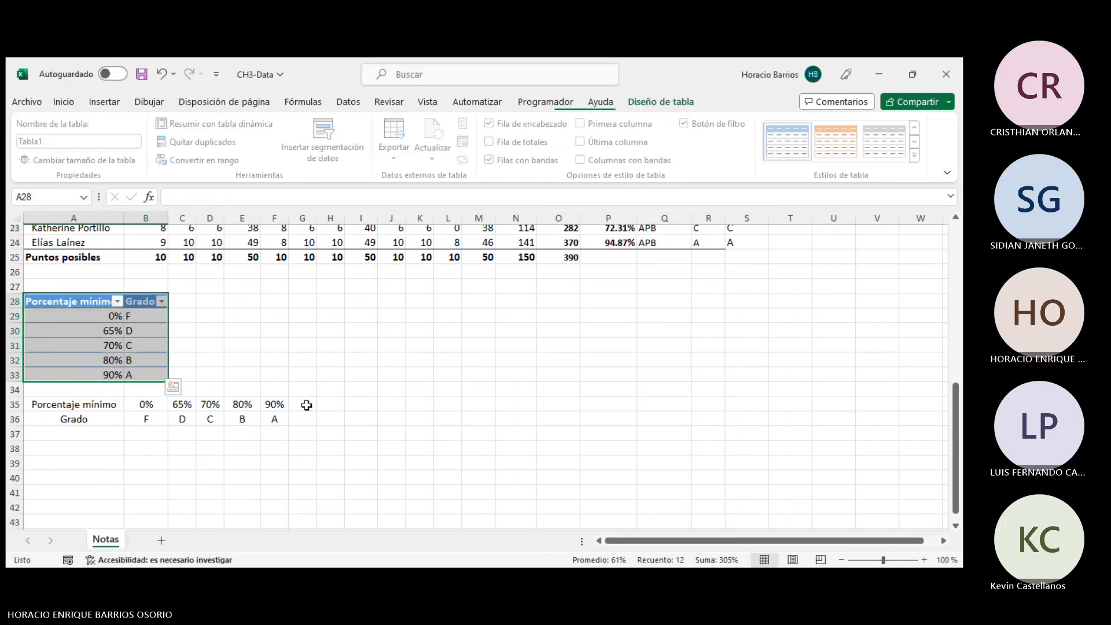
- Sort the grade table by Porcentaje mínimo, first smallest to largest and then largest to smallest
left_click(211, 345)
left_click(99, 315)
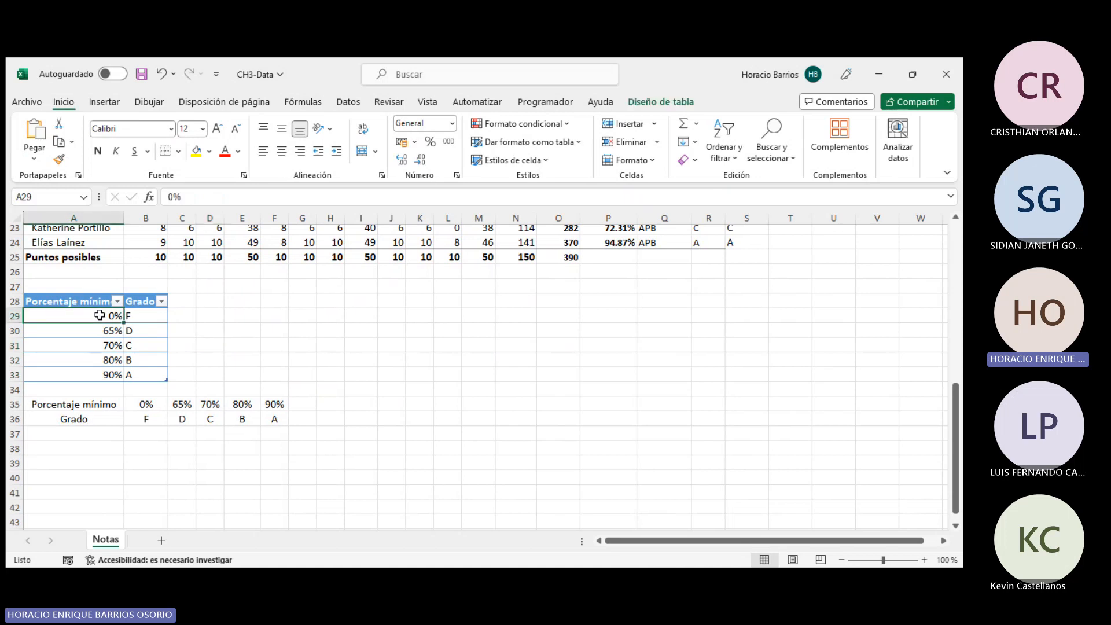
left_click(117, 301)
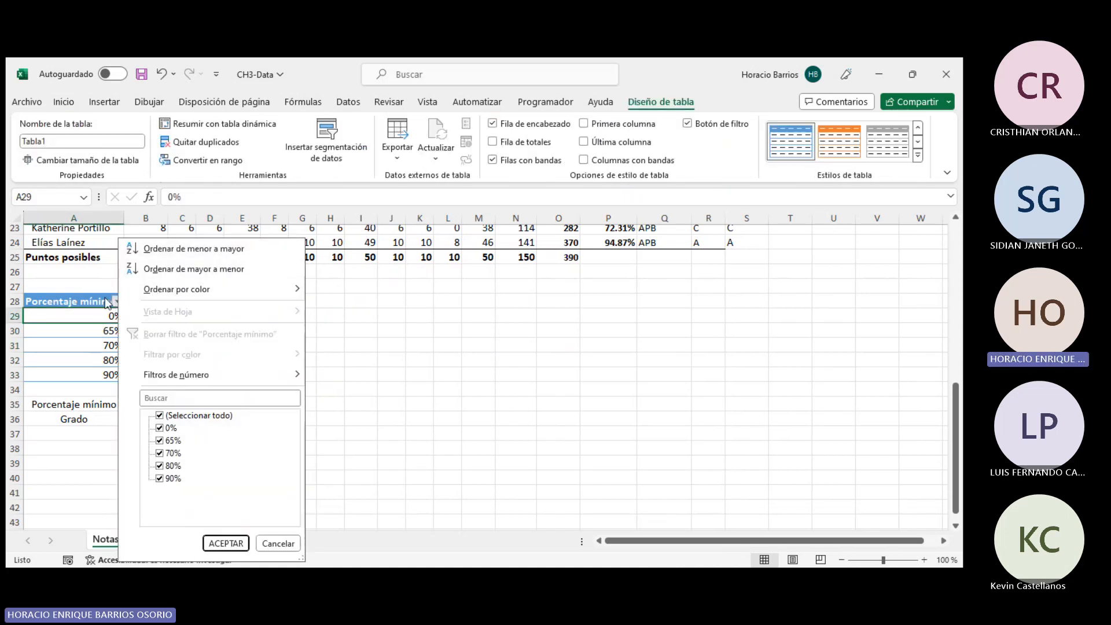
left_click(202, 254)
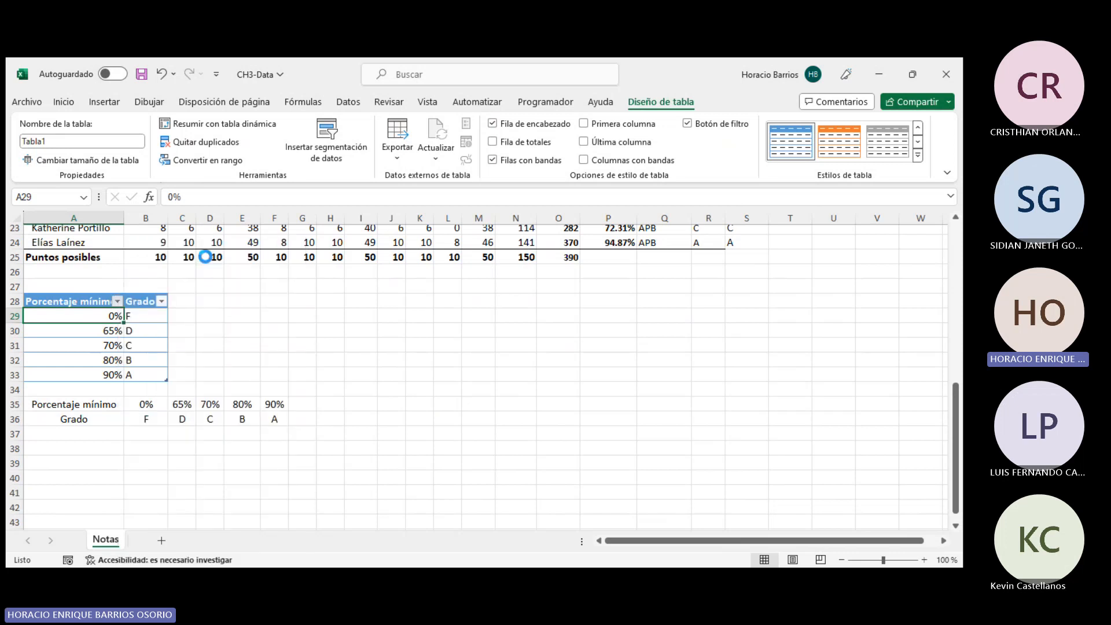
left_click(117, 301)
left_click(202, 270)
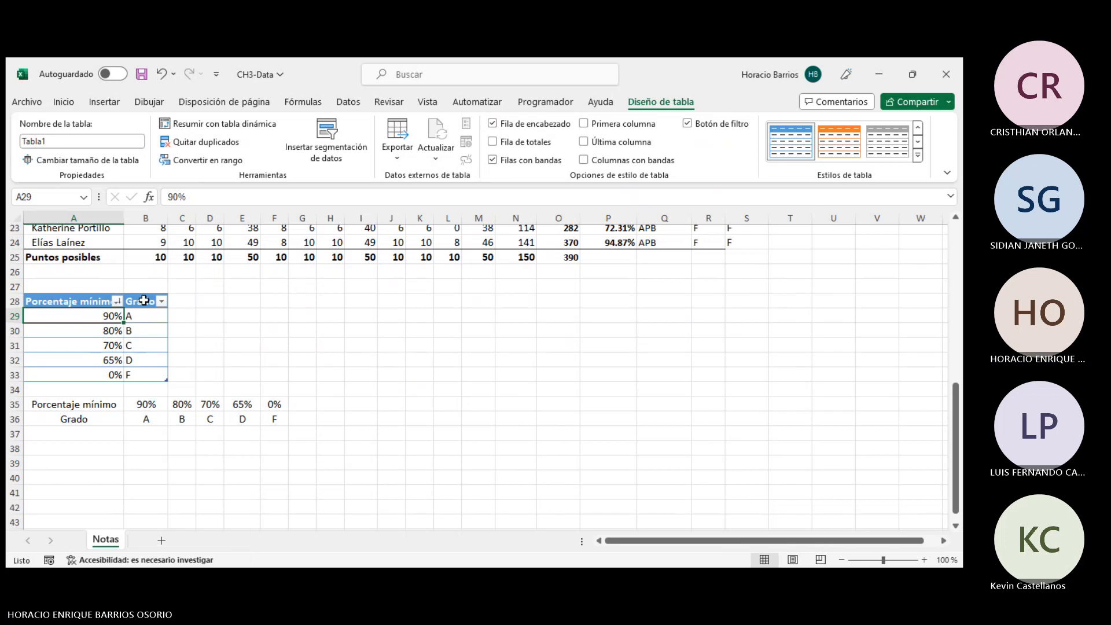
- Re-sort the grade table by Grado from Z to A so percentages run from 0% upward
left_click(162, 301)
left_click(191, 259)
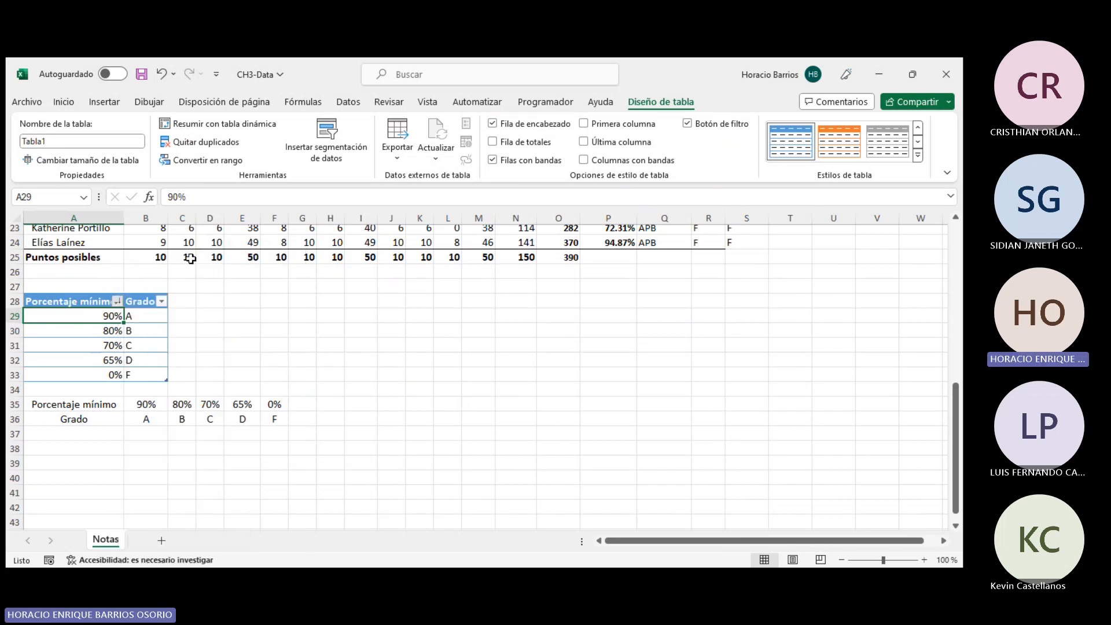
left_click(191, 345)
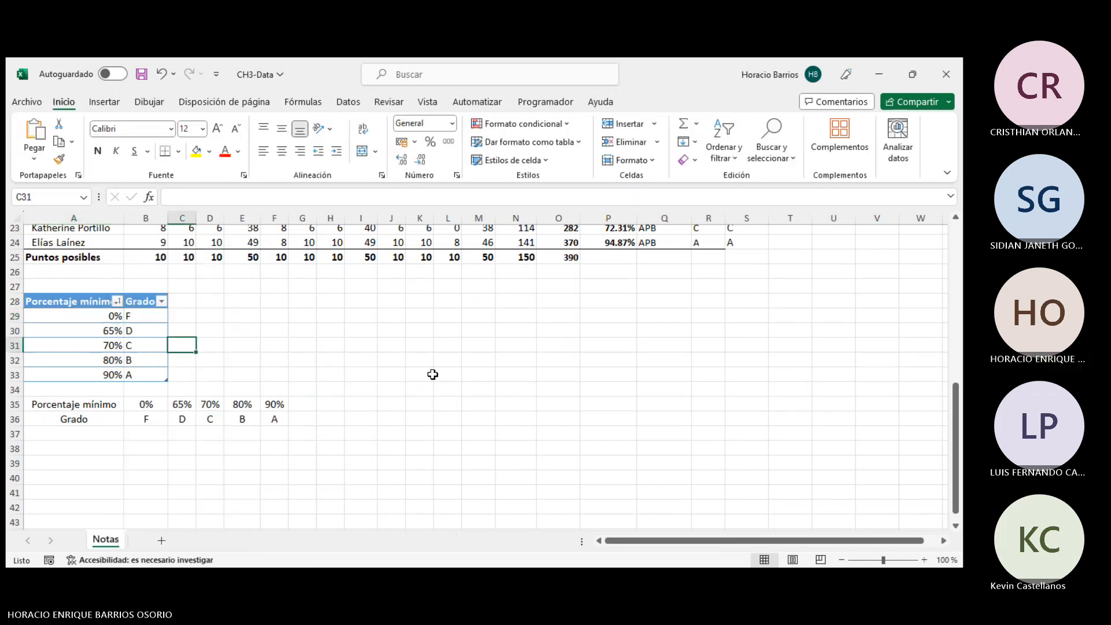
- Compare the BUSCARV formula in R5 with the BUSCARH formula in S5
scroll(433, 375, "up", 7)
left_click(709, 316)
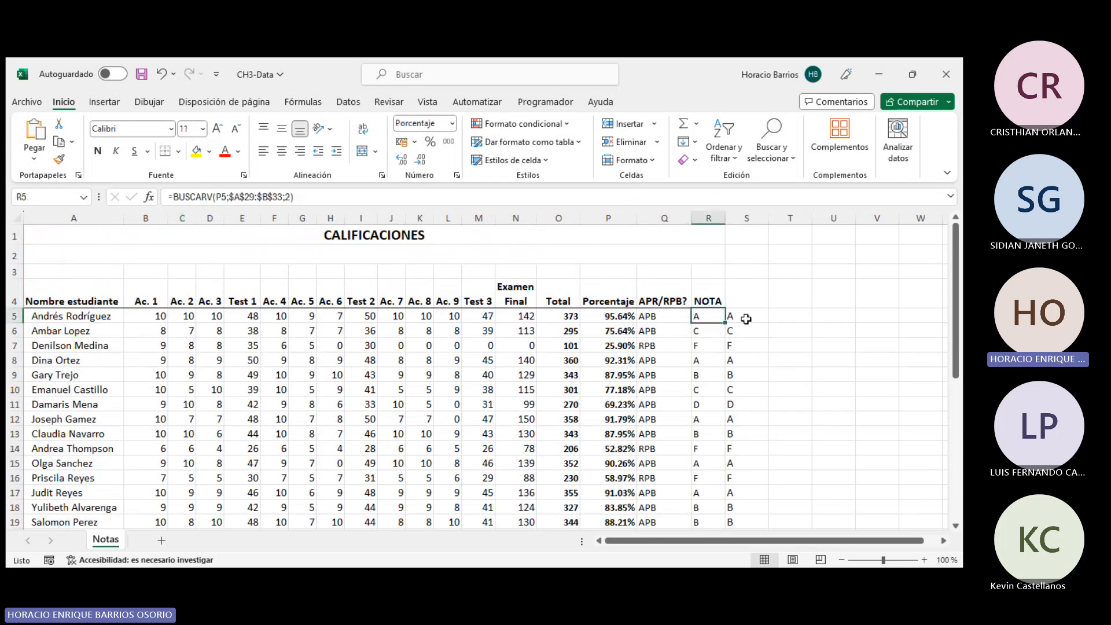
left_click(738, 318)
left_click(710, 316)
left_click(741, 316)
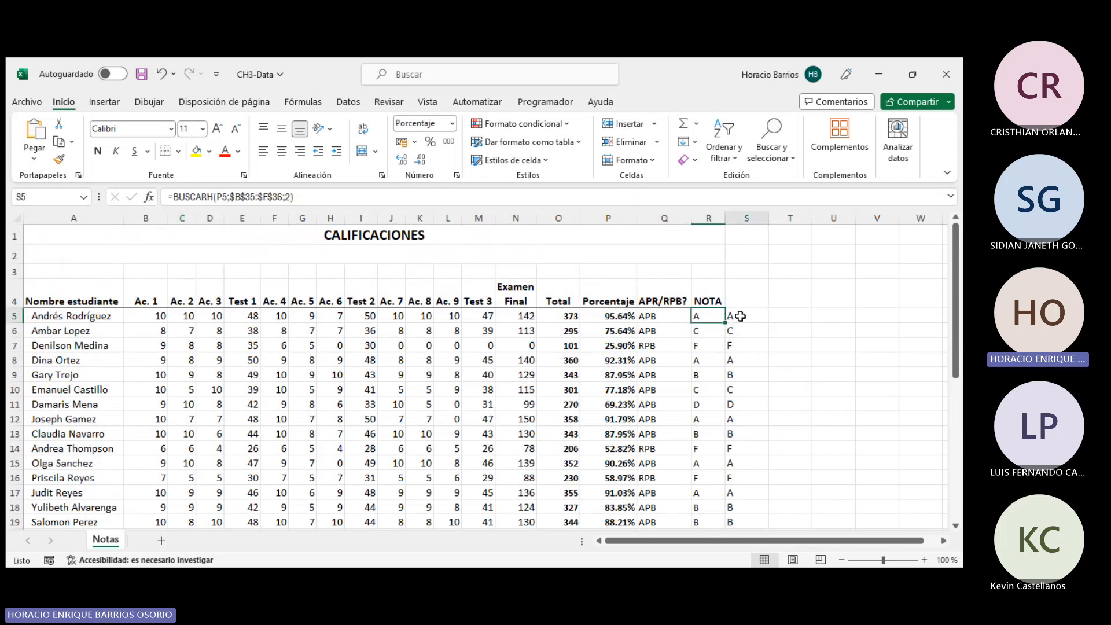
scroll(509, 355, "down", 7)
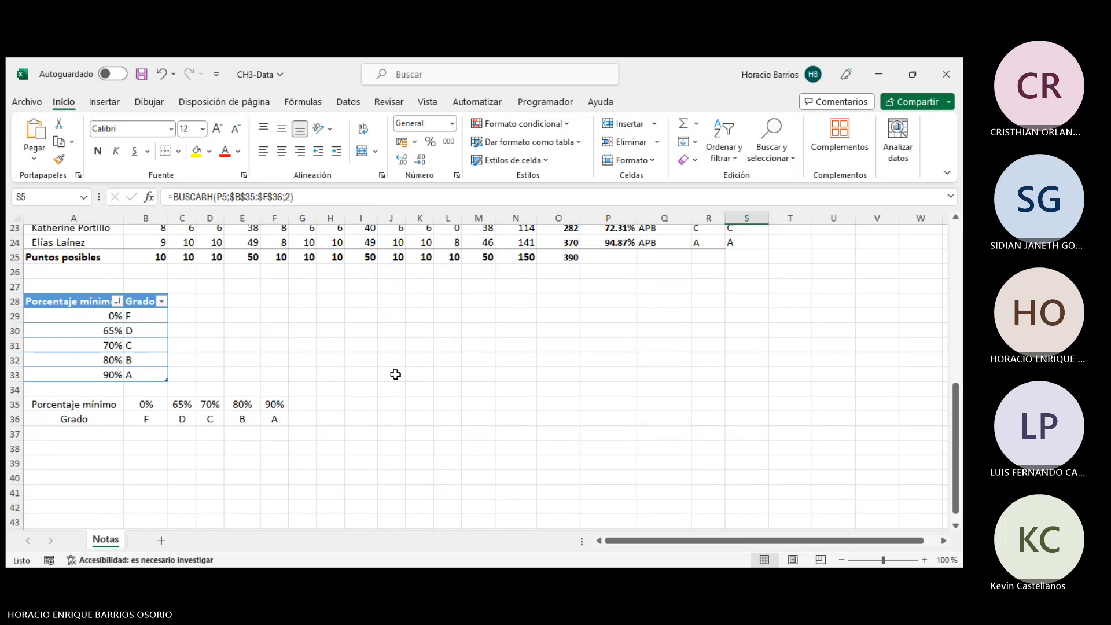
left_click(276, 404)
left_click(398, 361)
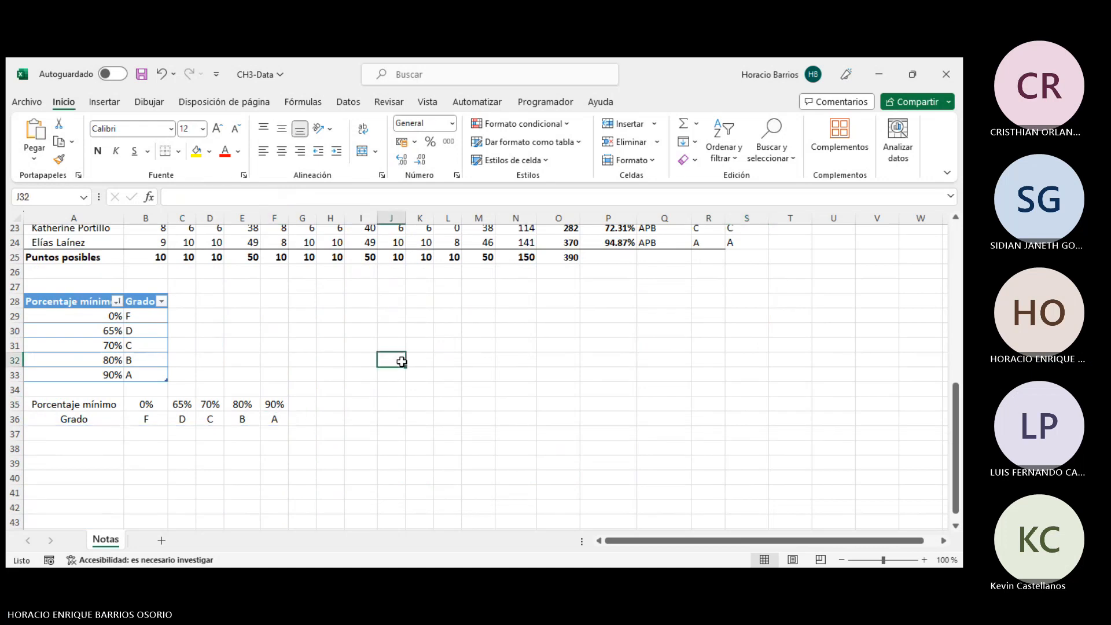
scroll(401, 362, "down", 5)
scroll(402, 361, "down", 3)
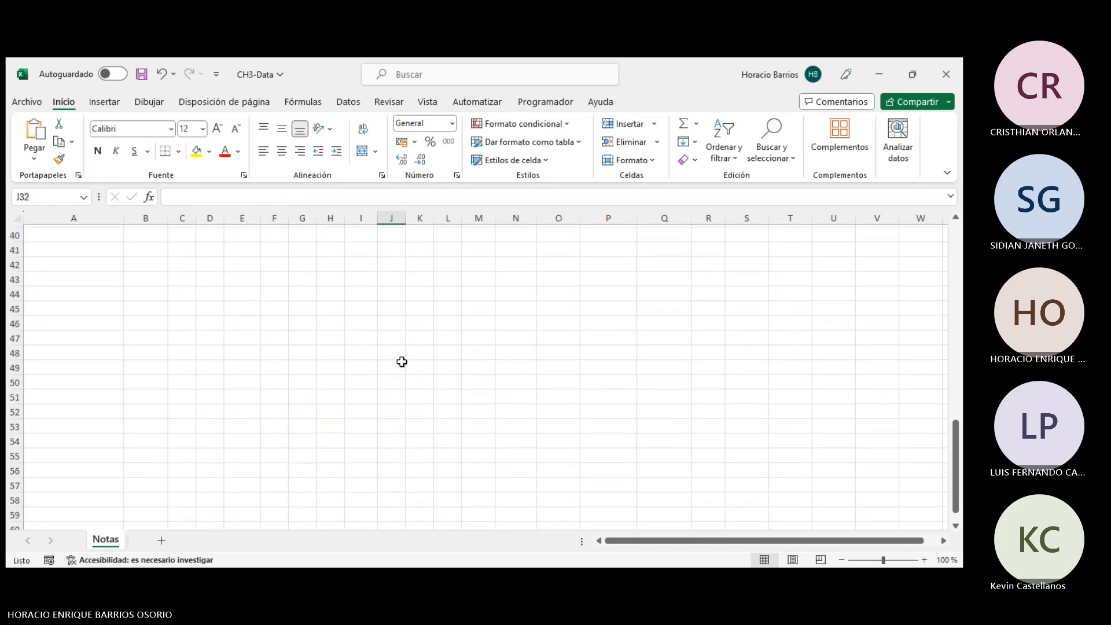
left_click(402, 361)
scroll(359, 371, "up", 9)
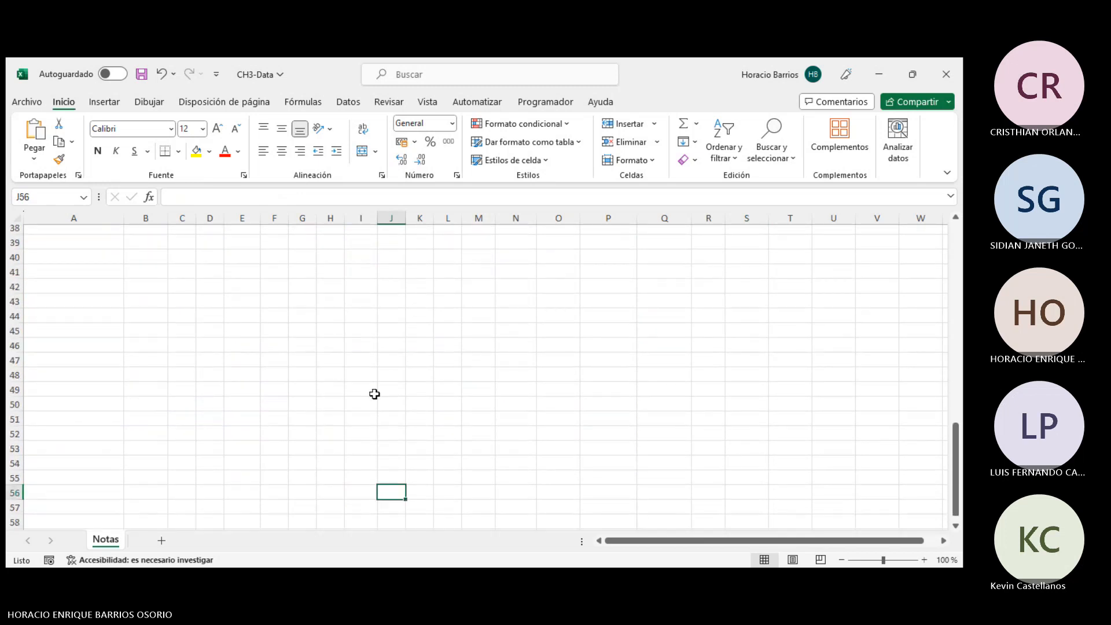
left_click(311, 444)
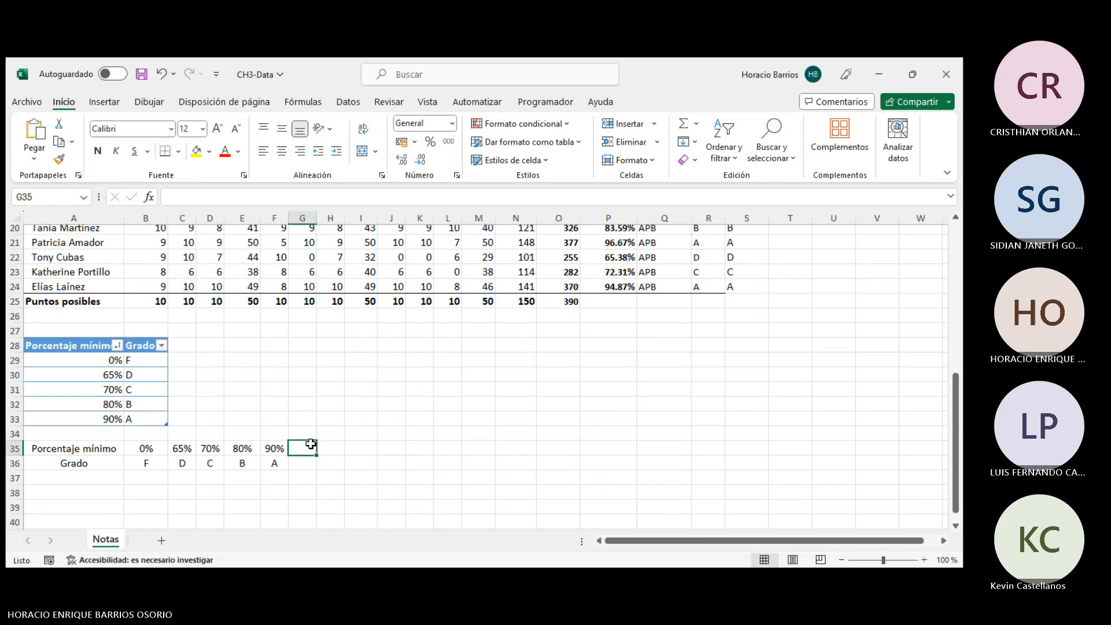
left_click(328, 344)
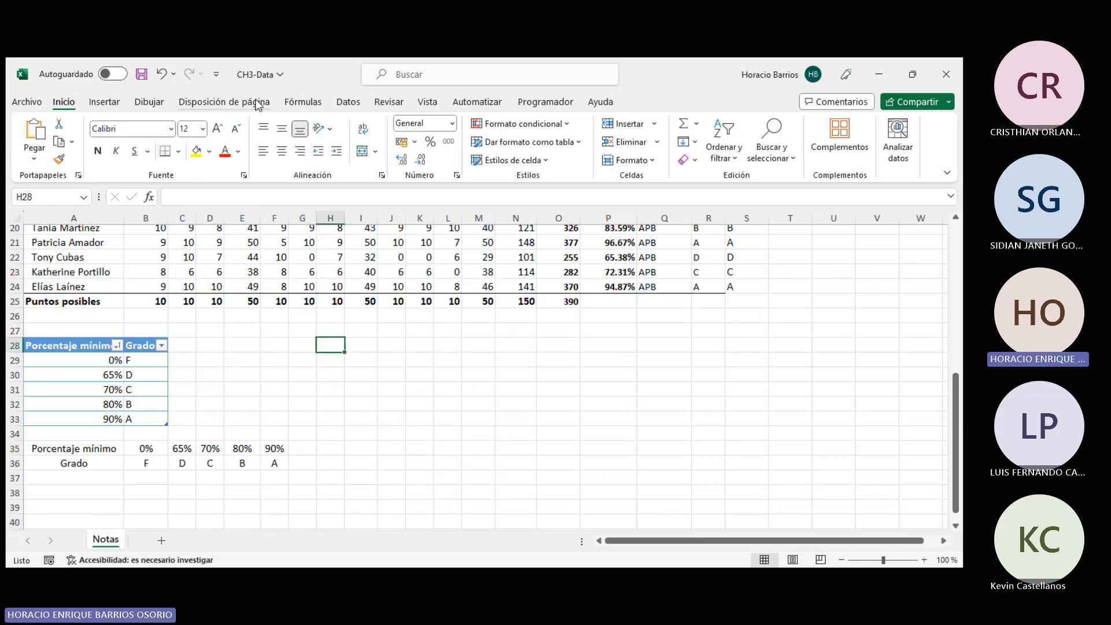
- Browse the list of lookup and reference functions available in the formula library
left_click(303, 102)
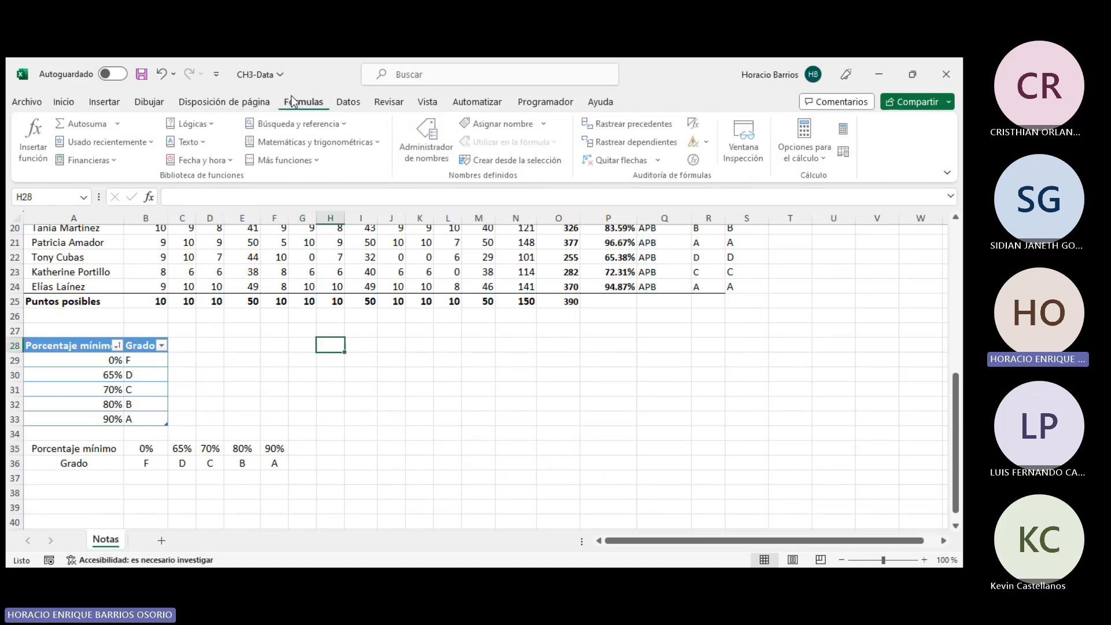
left_click(345, 124)
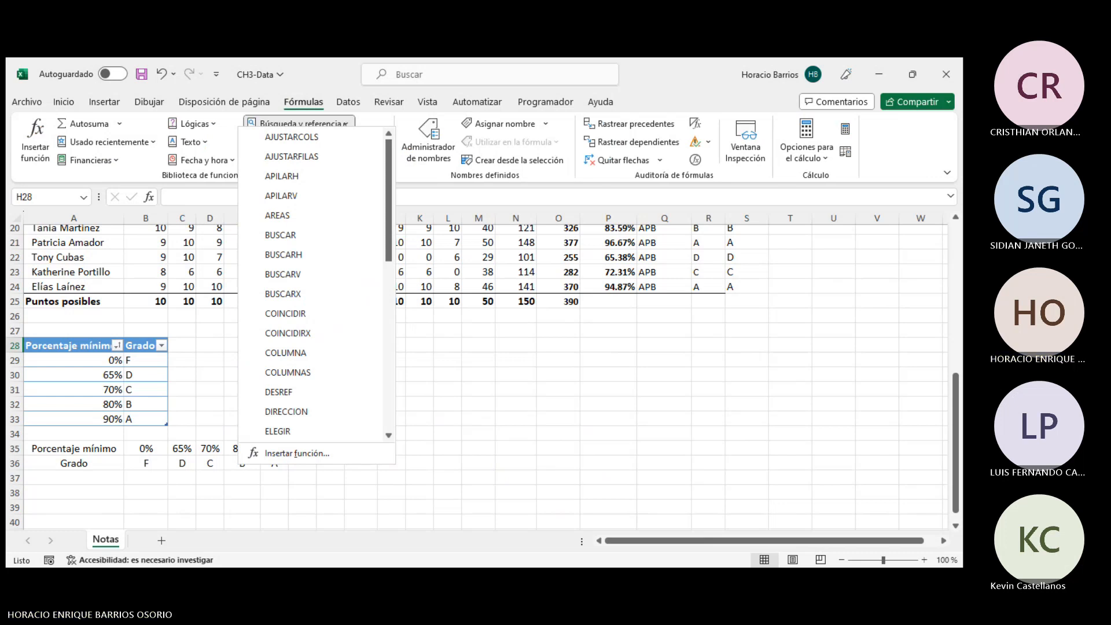
scroll(334, 347, "down", 1)
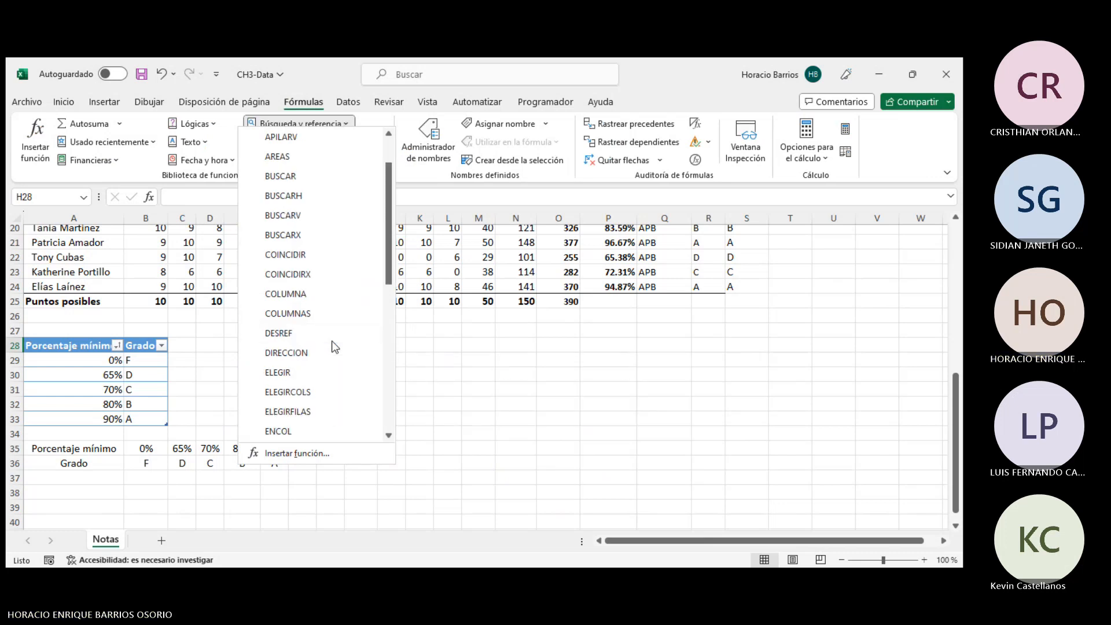
scroll(334, 347, "down", 2)
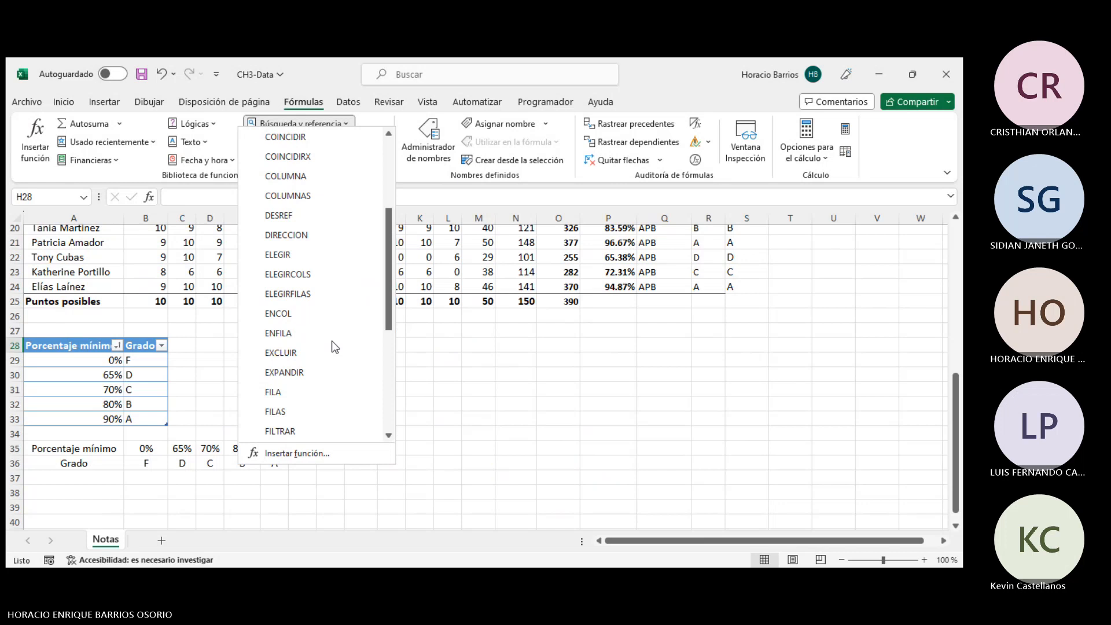
scroll(322, 293, "down", 4)
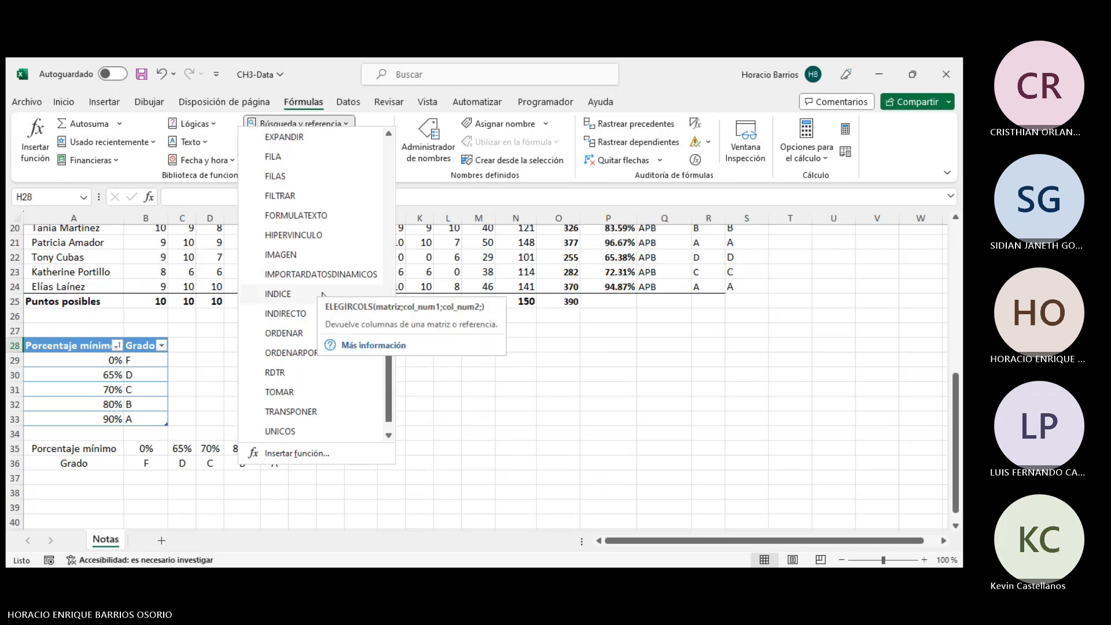
left_click(896, 427)
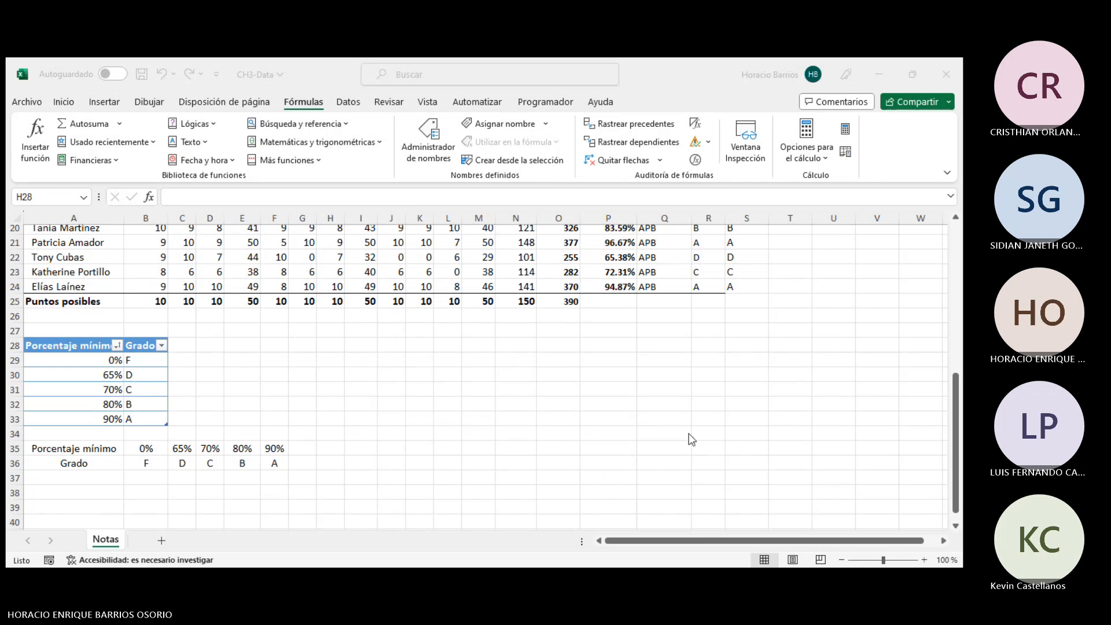
left_click(295, 409)
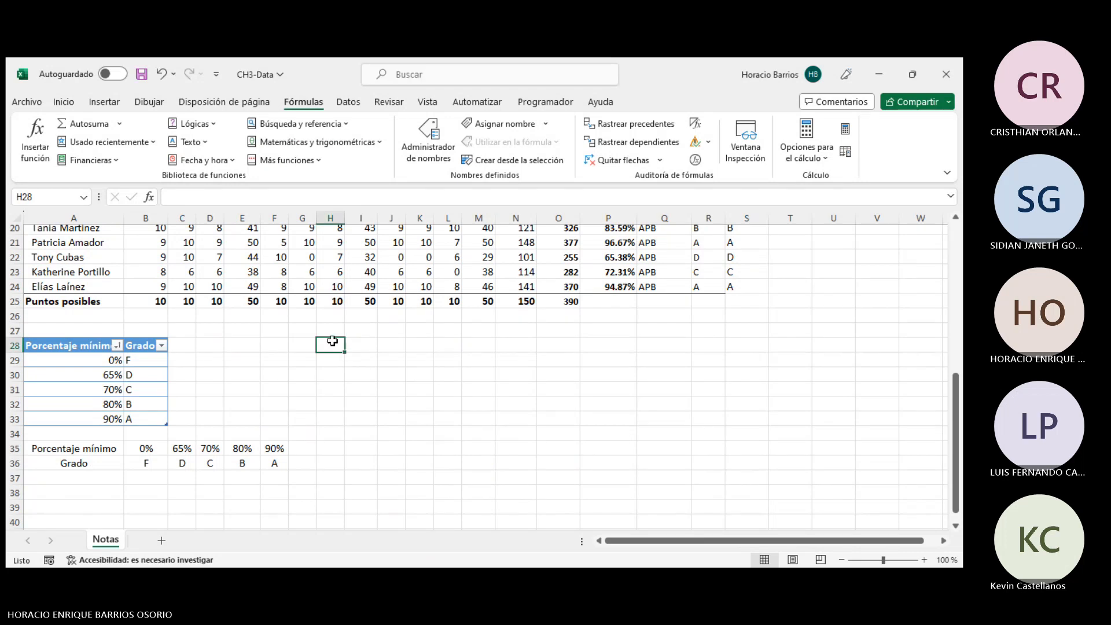
scroll(581, 350, "up", 6)
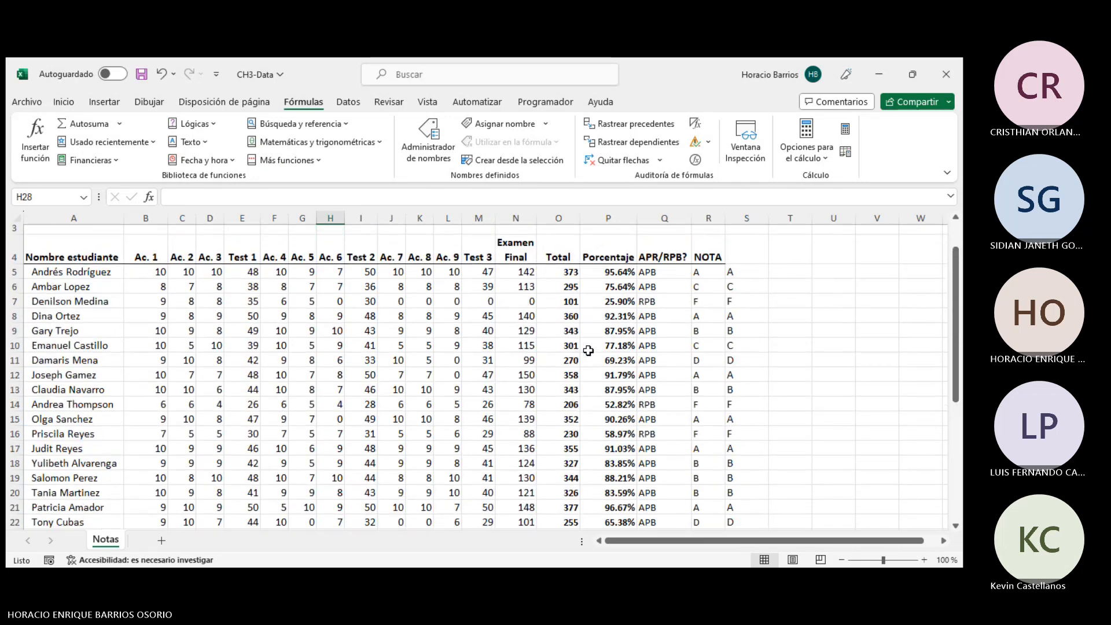
- Inspect the BUSCARH formula in S5 and the TRANSPONER formula filling the horizontal grade table in rows 35 to 36
left_click(732, 273)
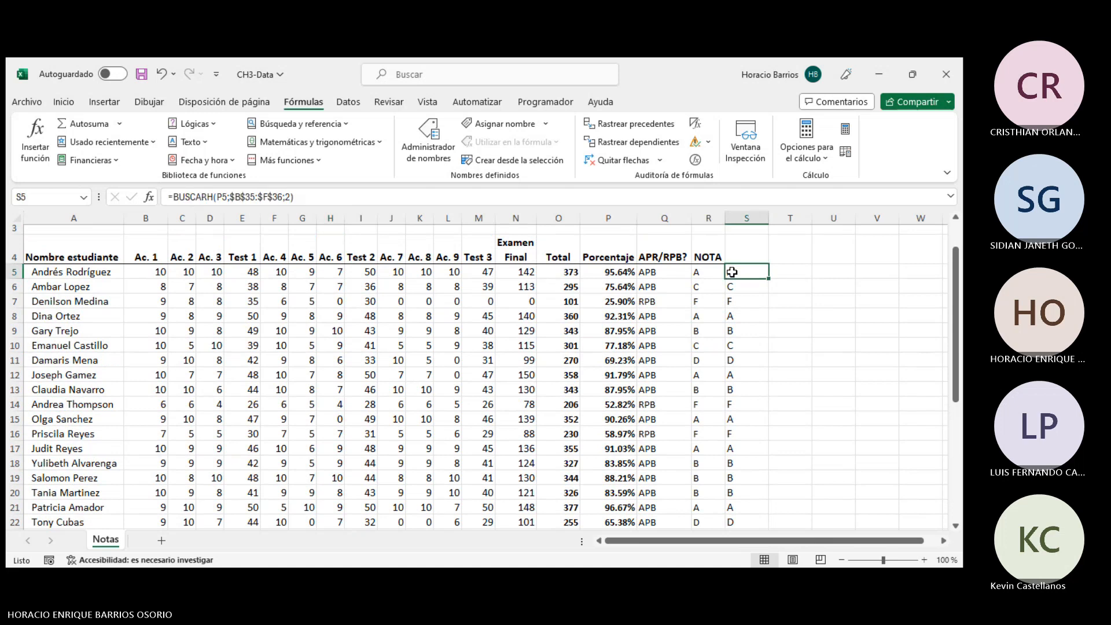
scroll(675, 291, "down", 7)
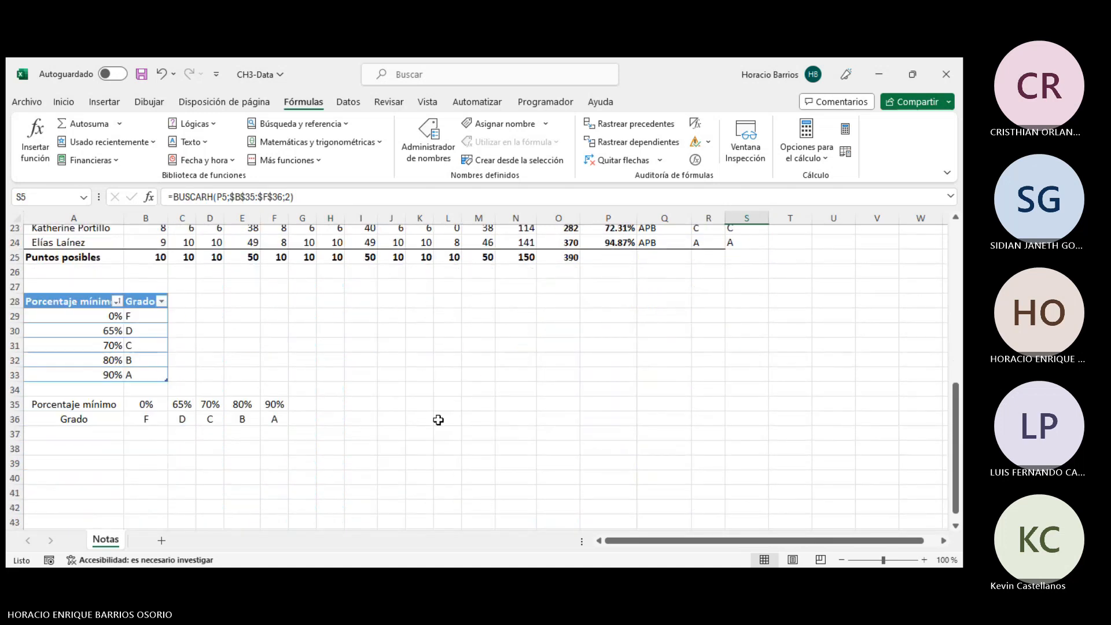
left_click(61, 451)
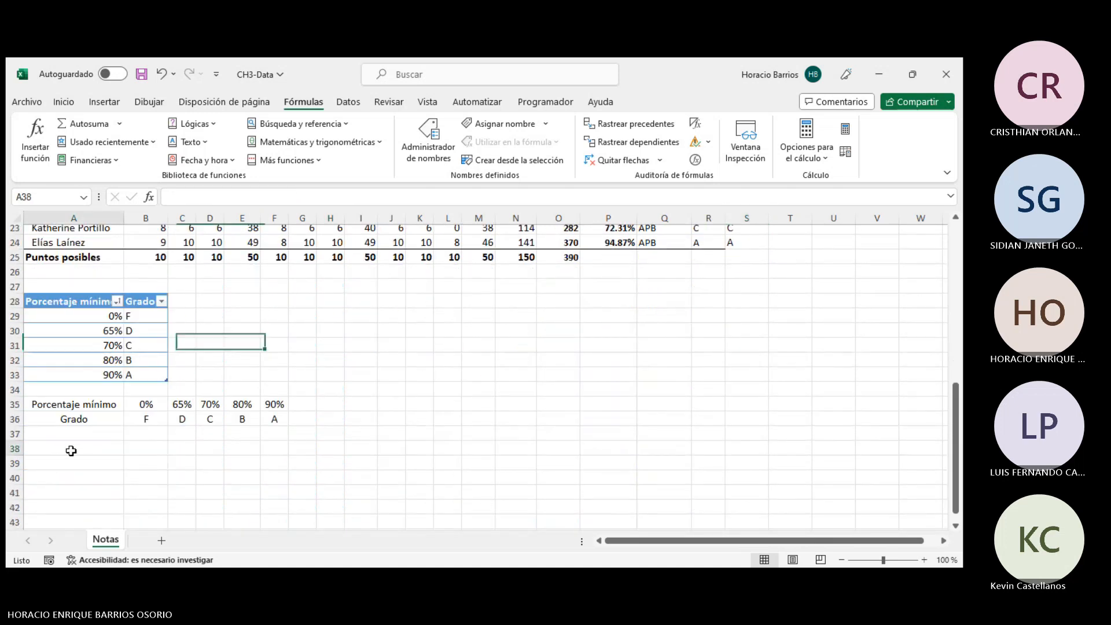
left_click(211, 404)
left_click(110, 415)
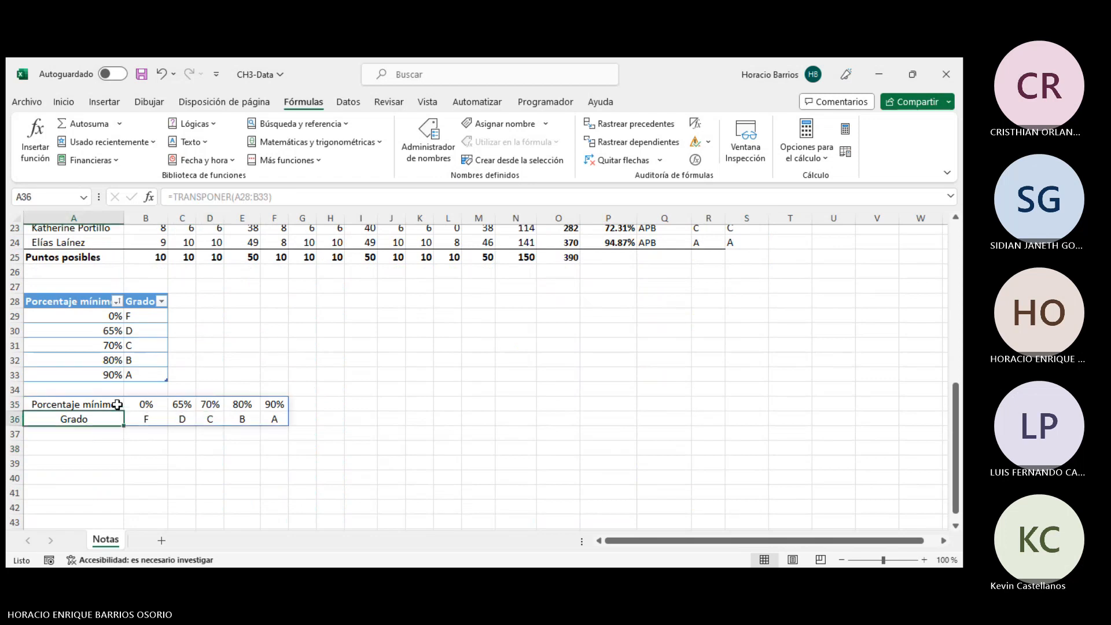
left_click(117, 404)
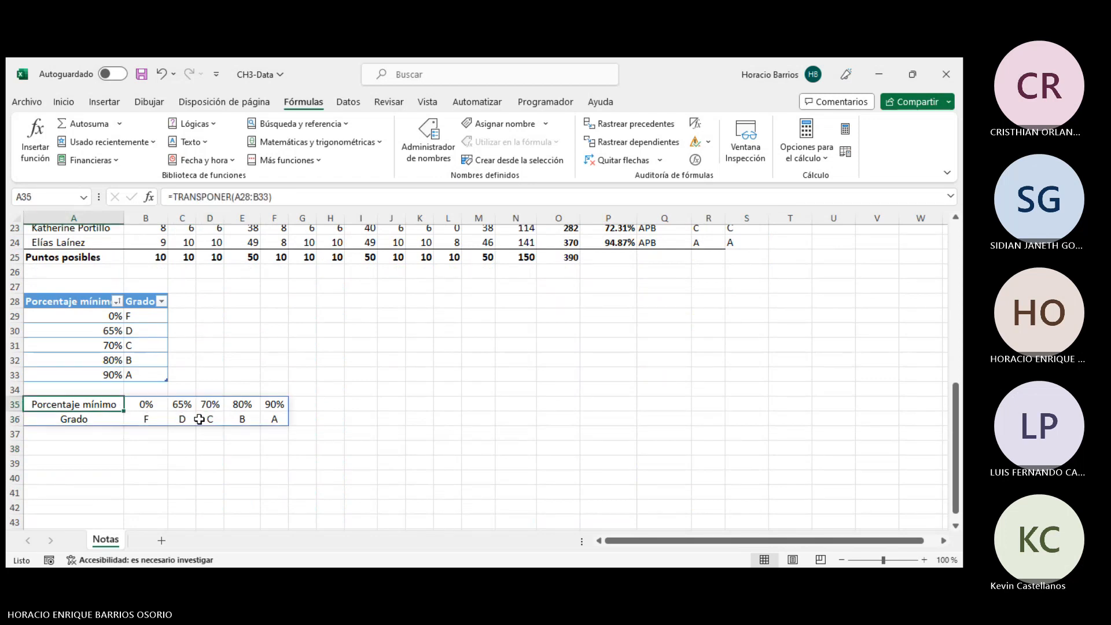
left_click(276, 449)
left_click(103, 457)
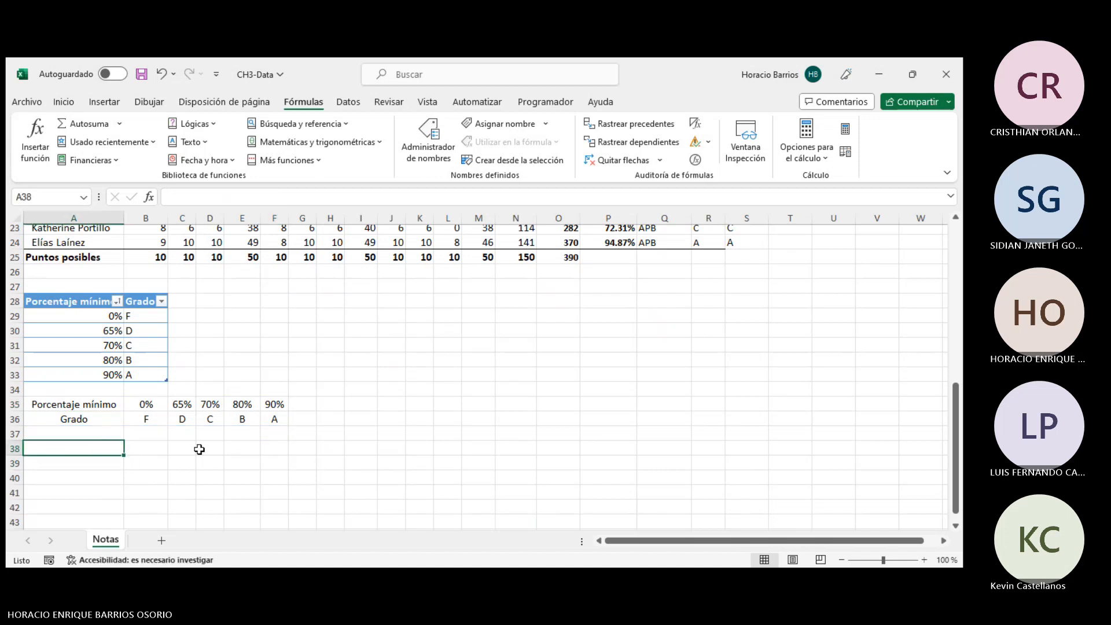
left_click(202, 449)
left_click(101, 450)
left_click(301, 434)
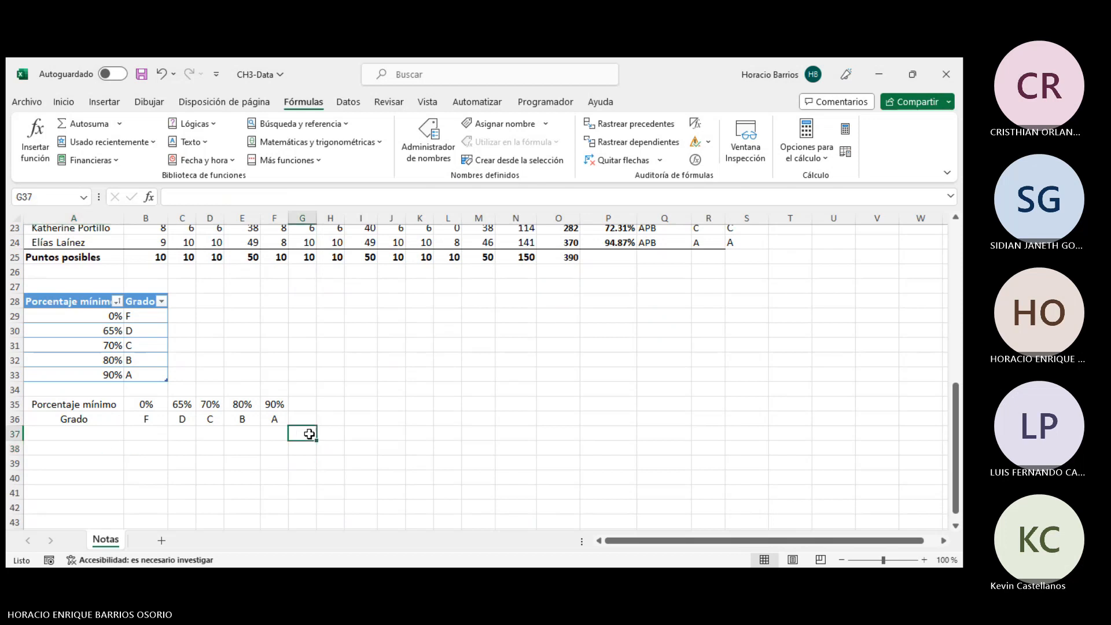
left_click(94, 450)
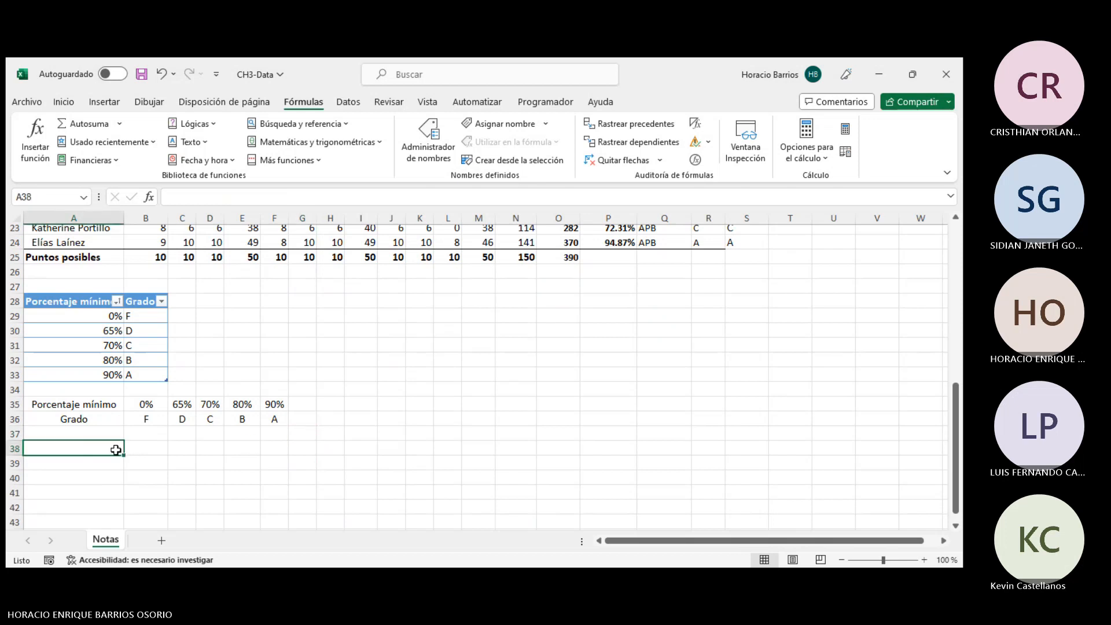
left_click_drag(115, 451, 275, 469)
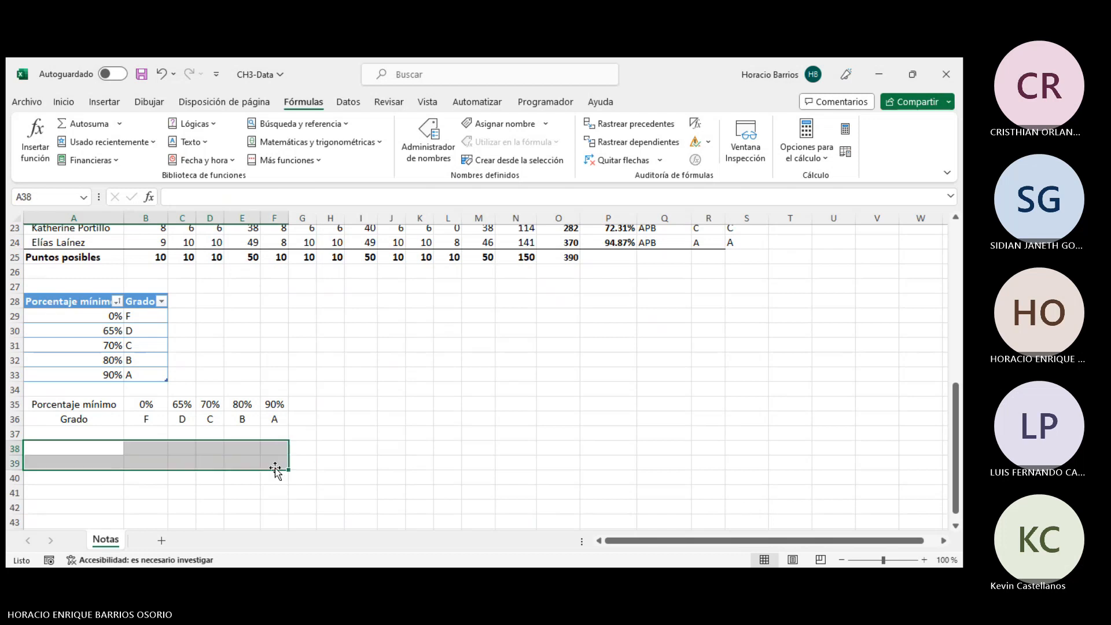
left_click(286, 451)
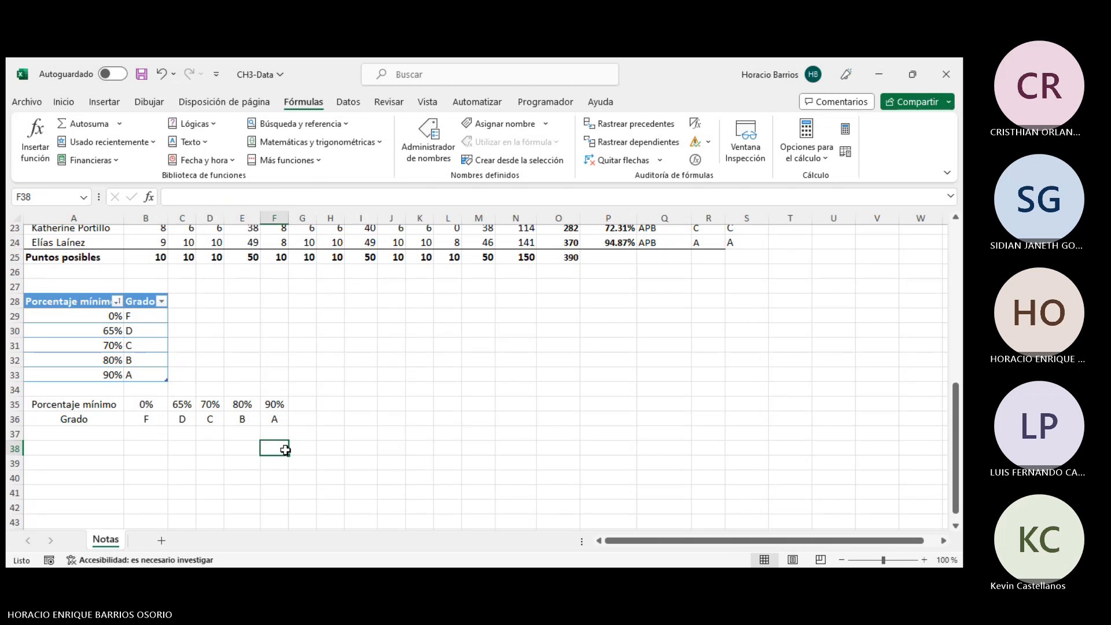
left_click(96, 451)
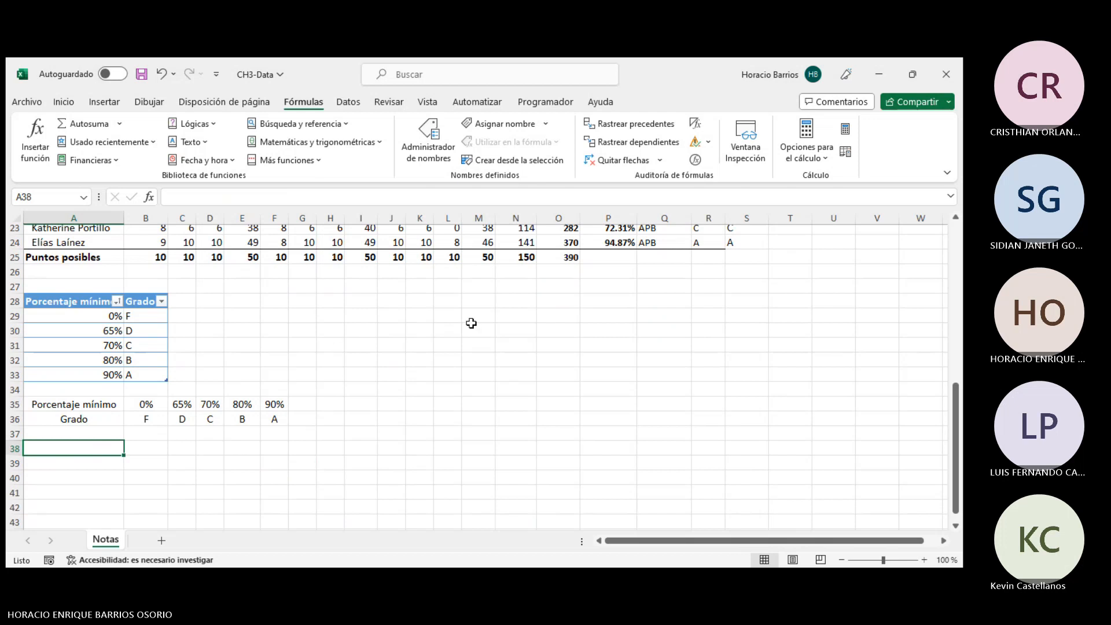
- Scroll through the lookup and reference function list down to TRANSPONER
left_click(334, 123)
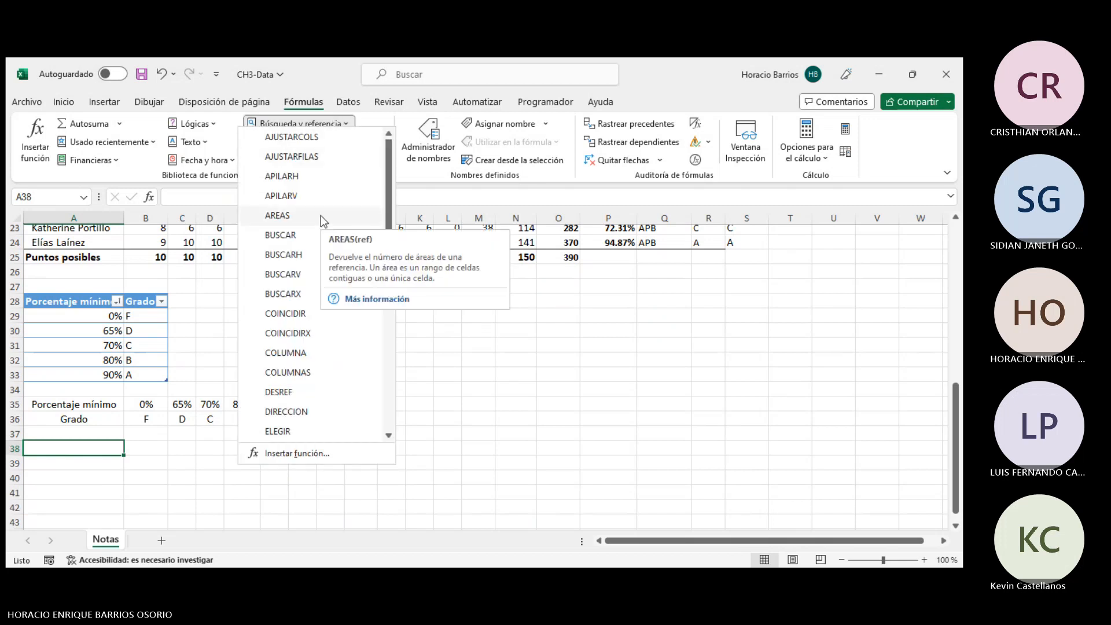
scroll(321, 217, "down", 3)
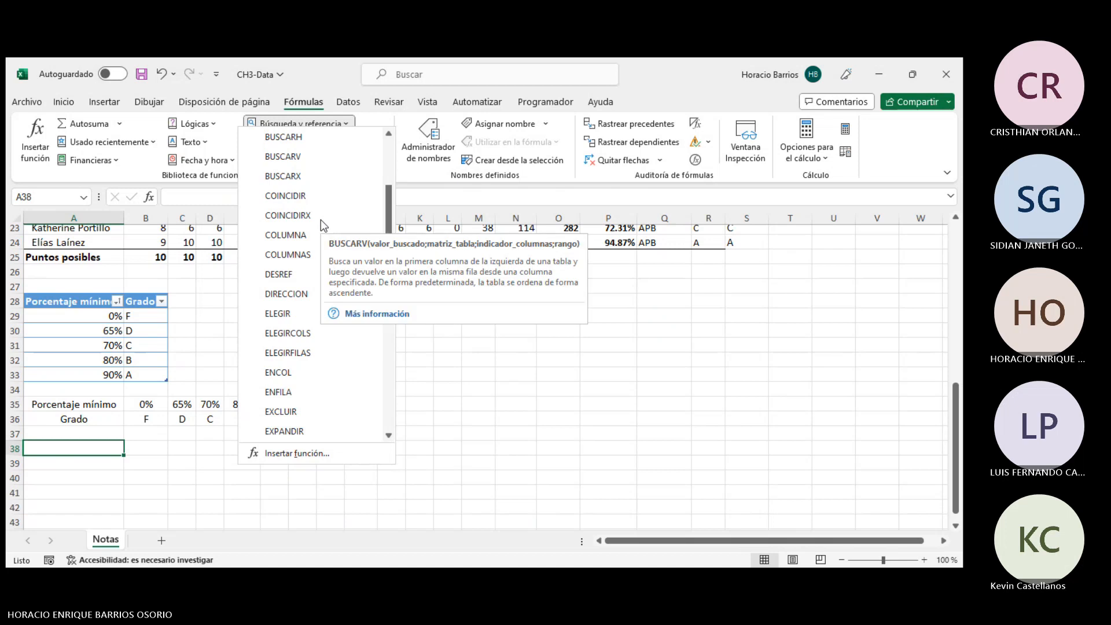
scroll(322, 224, "down", 4)
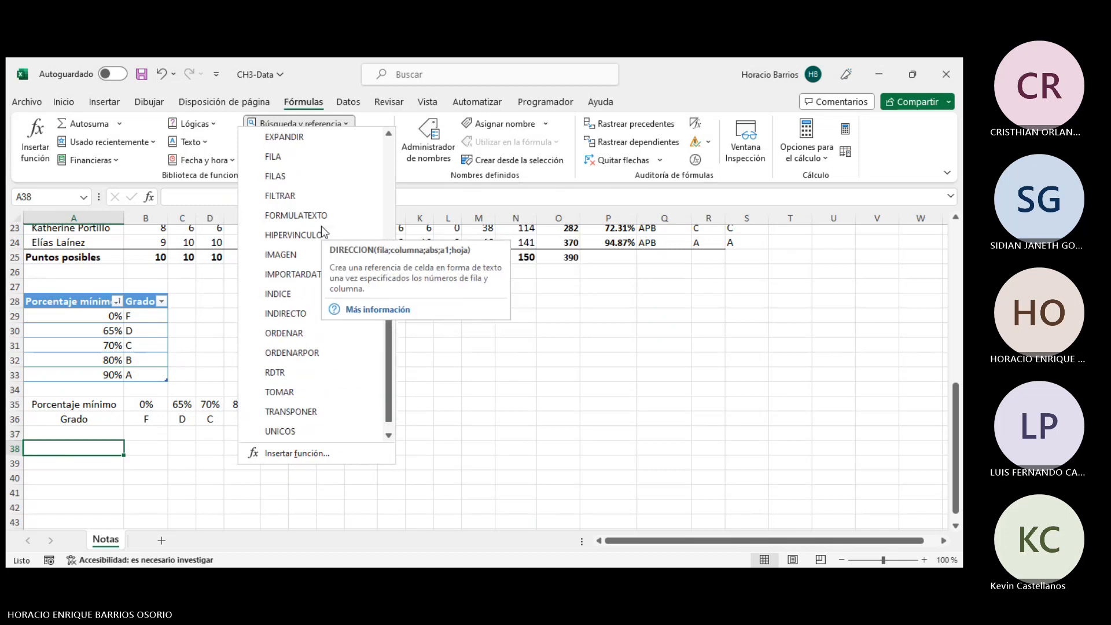
scroll(321, 227, "down", 1)
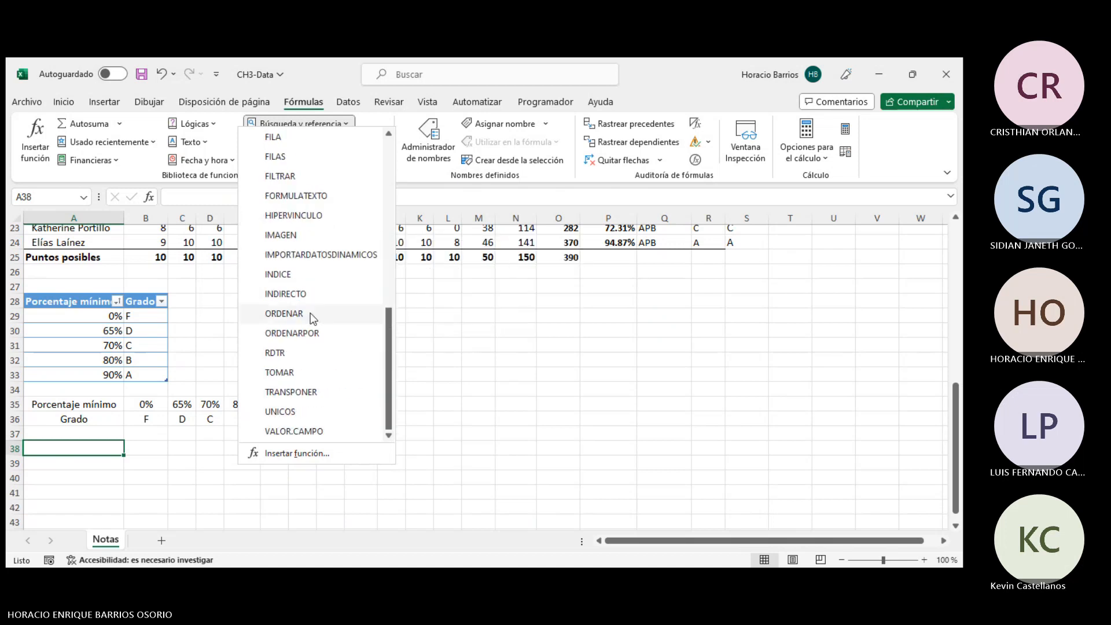
mouse_move(319, 346)
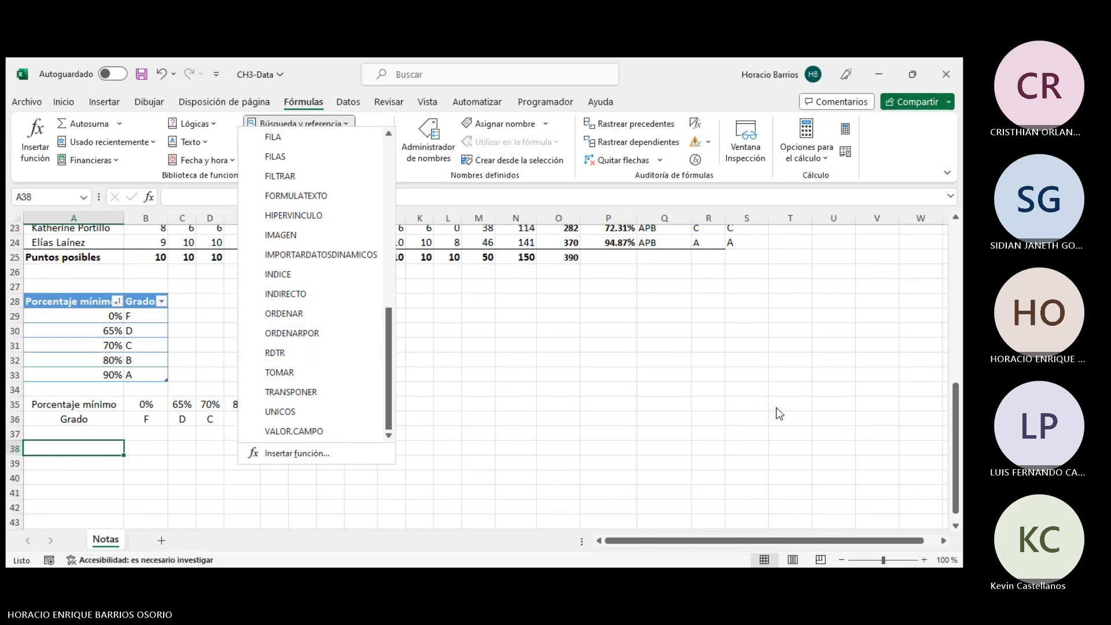
left_click(435, 367)
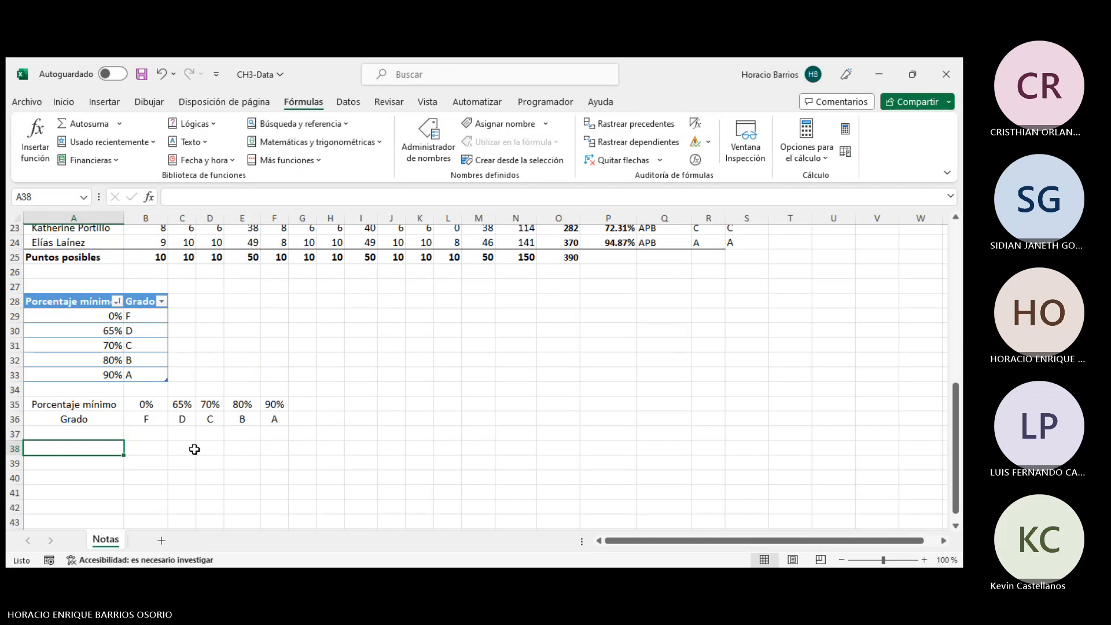
- Select the transposed range A35:F36 and browse the Quick Analysis options for formatting, charts, totals, tables and sparklines
left_click_drag(103, 409, 275, 419)
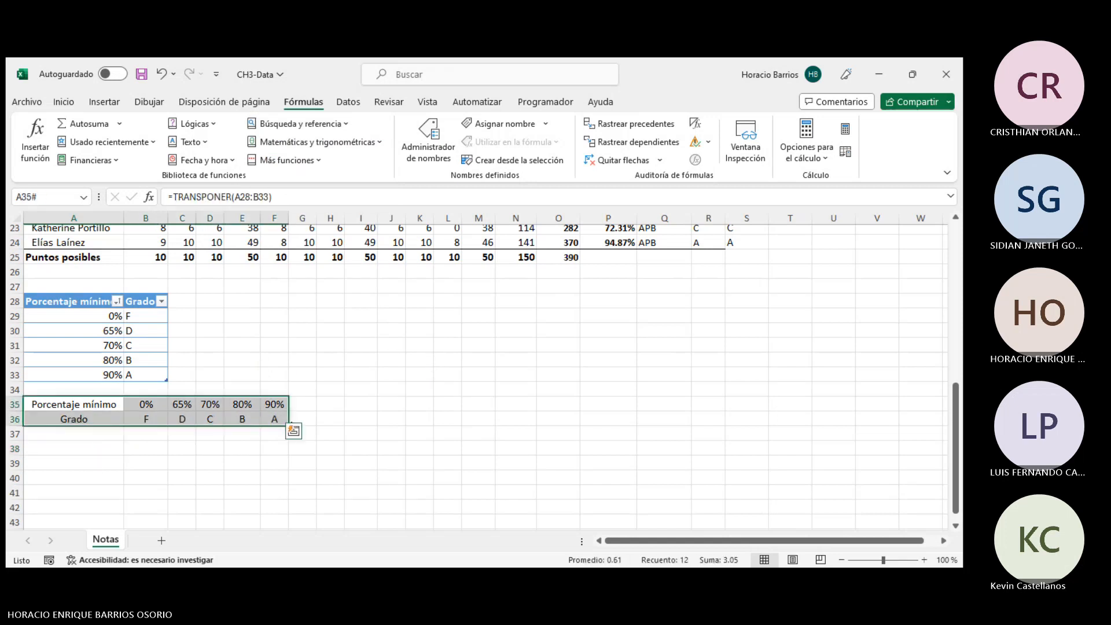
left_click(297, 436)
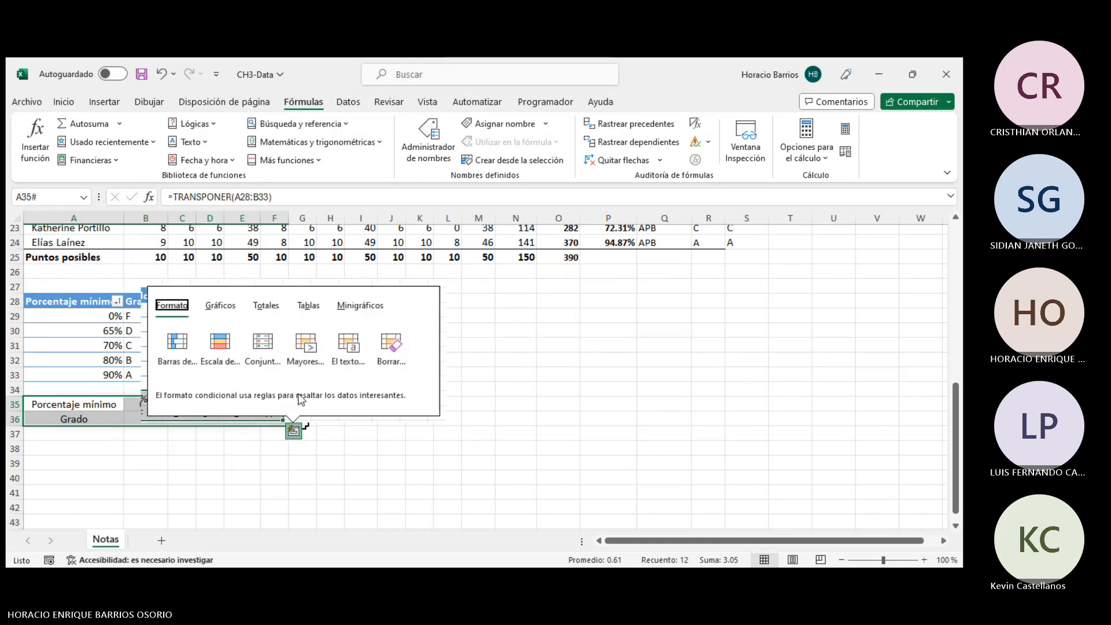
left_click(317, 311)
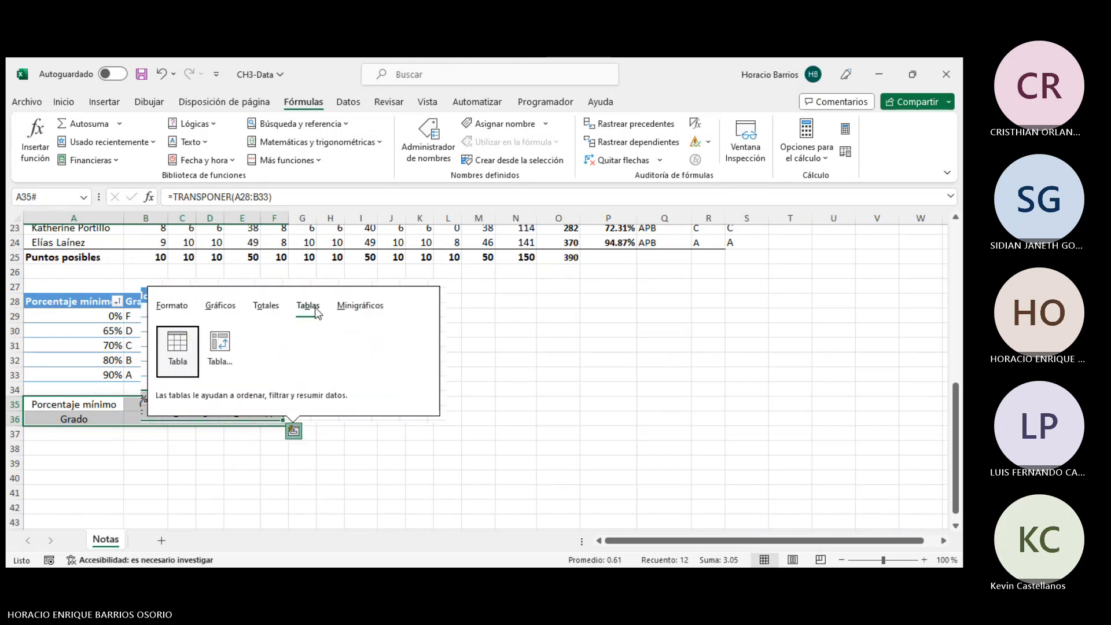
left_click(356, 307)
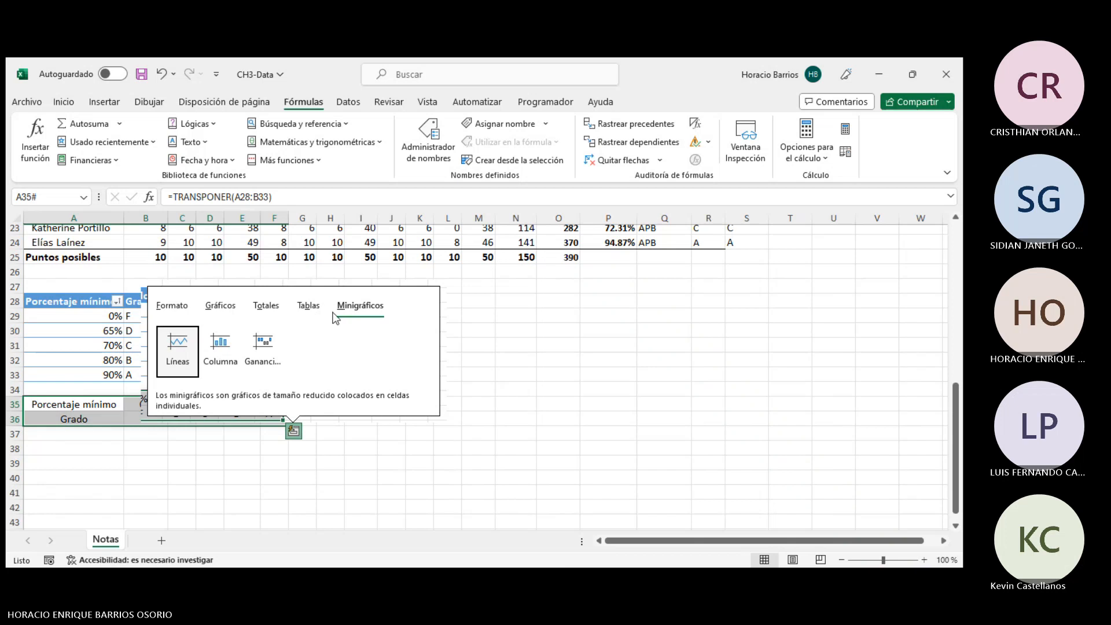
left_click(266, 307)
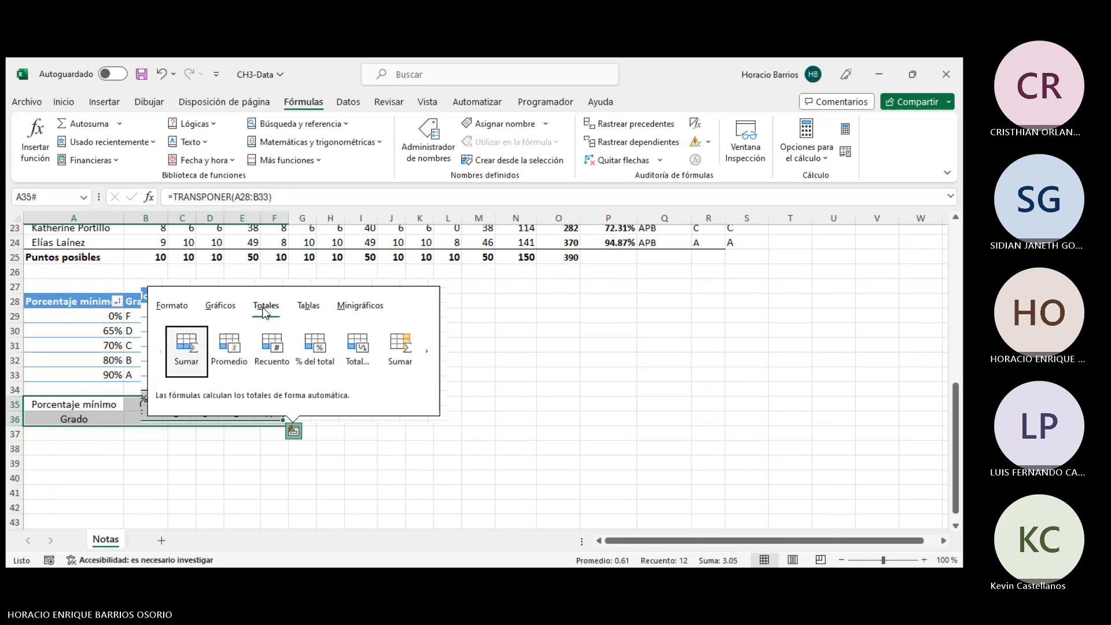
left_click(430, 348)
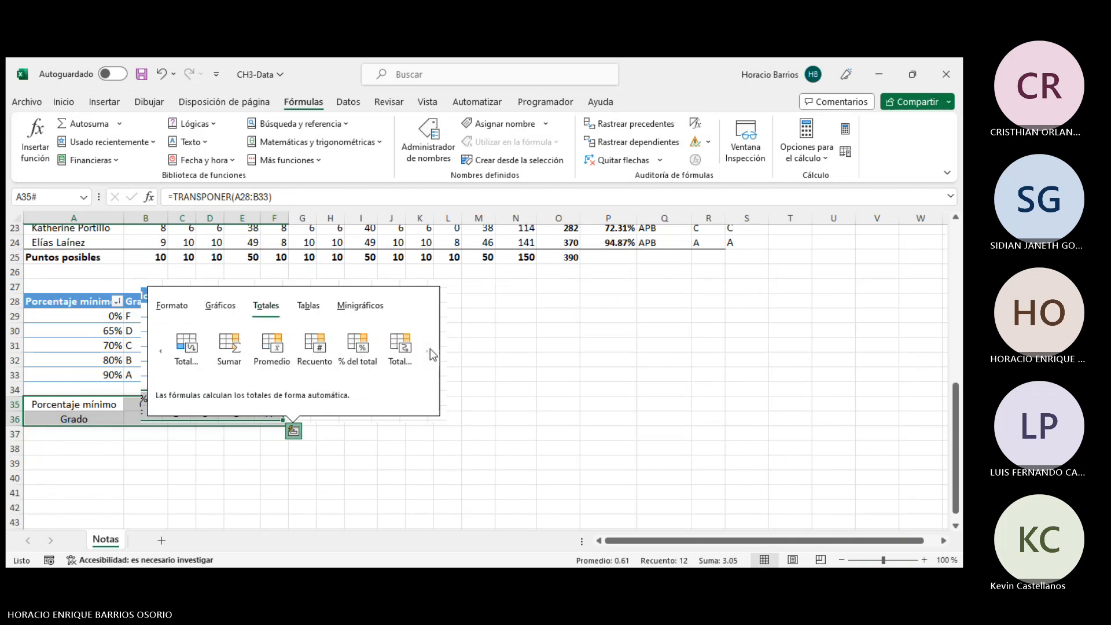
left_click(220, 307)
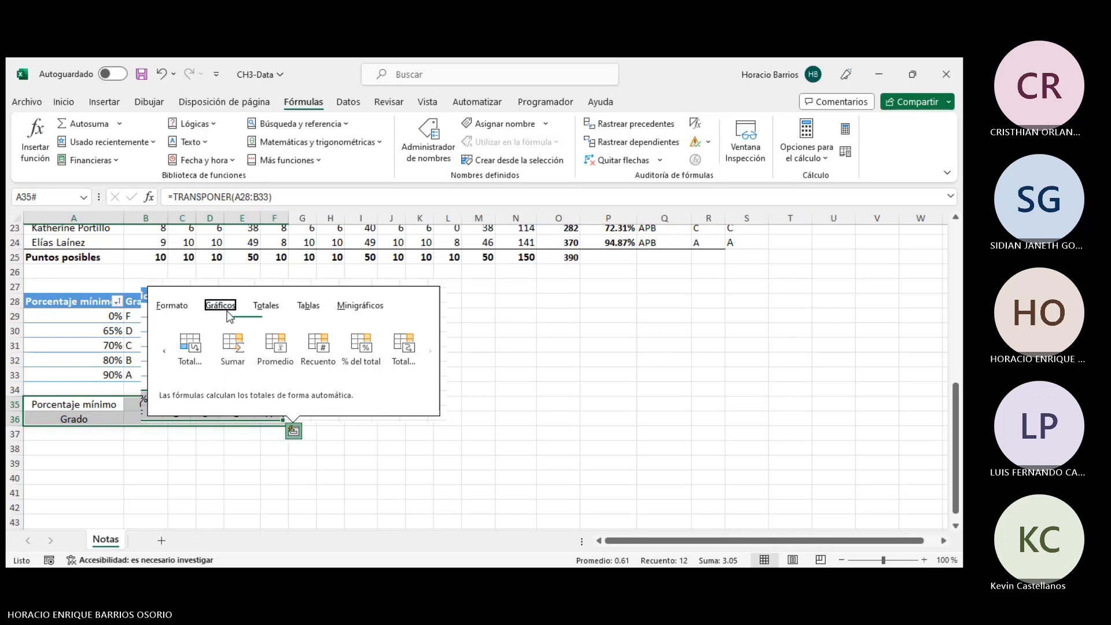
left_click(185, 308)
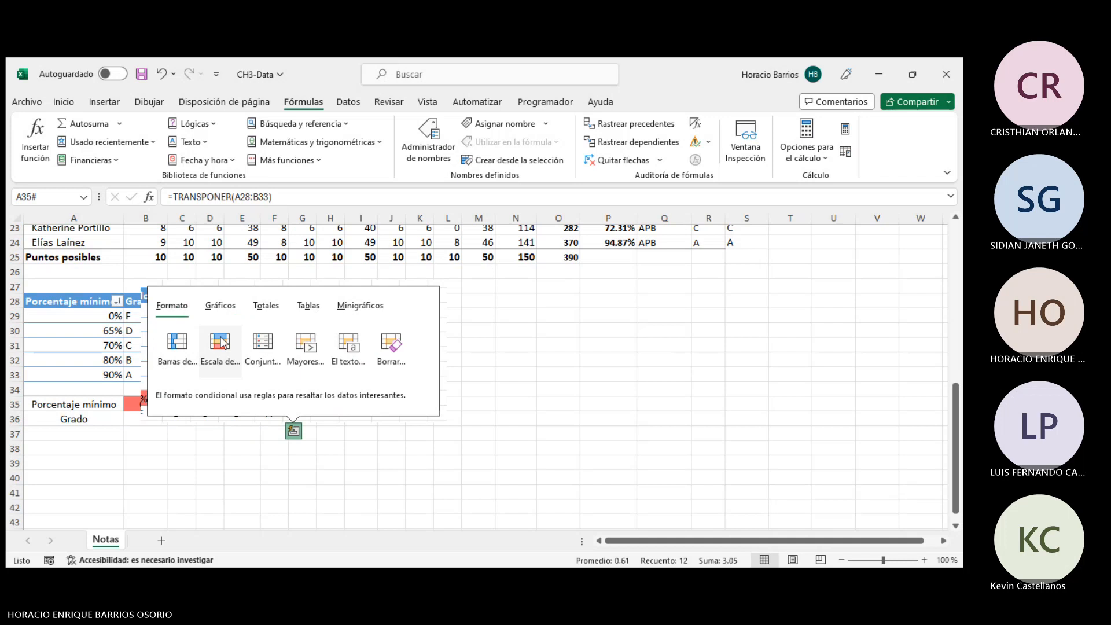
left_click(503, 374)
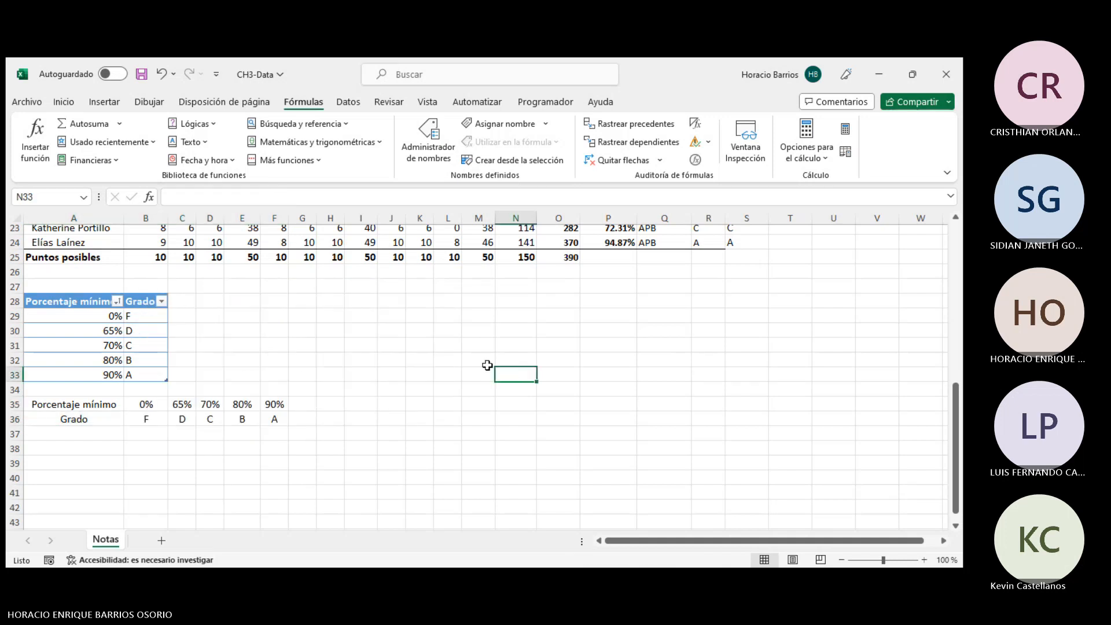
- Browse the lookup and reference function list down to TRANSPONER and read its description
left_click(384, 379)
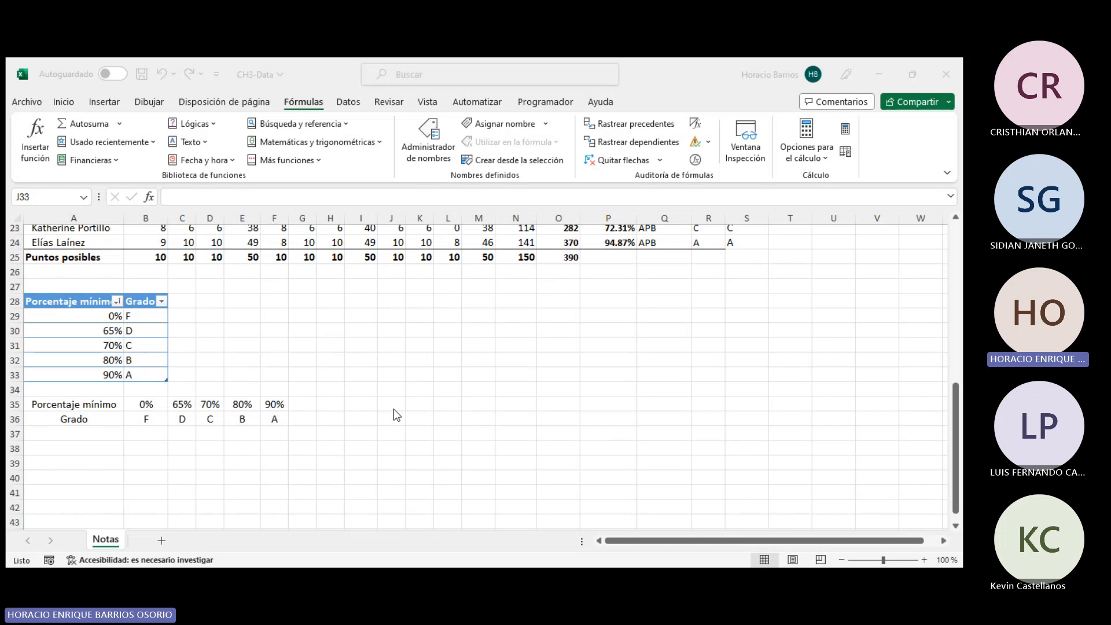
left_click(313, 127)
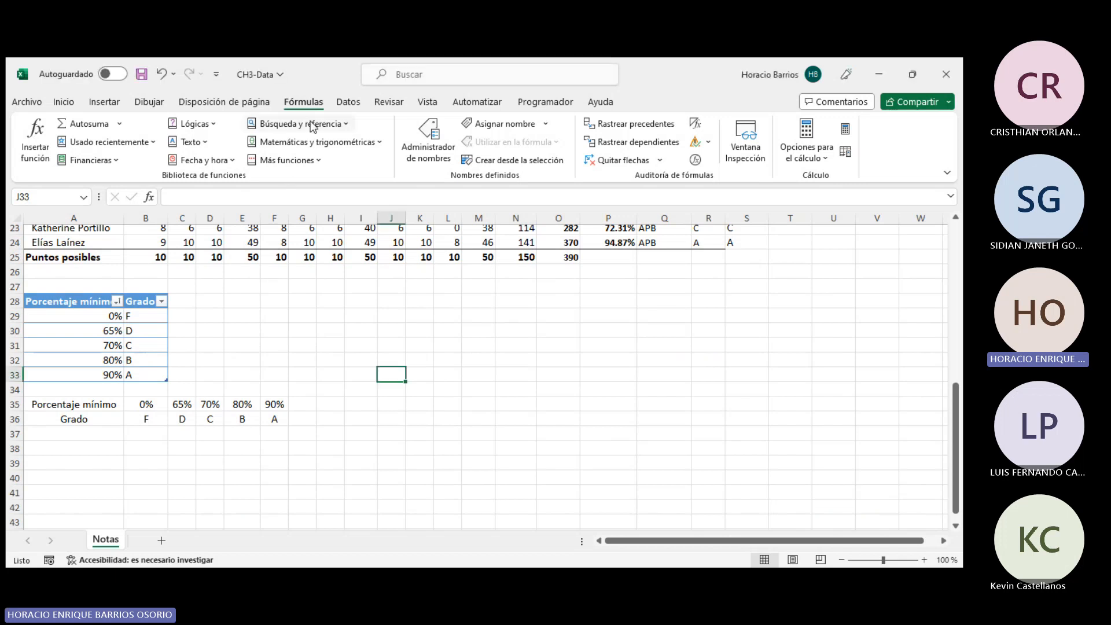
left_click(312, 125)
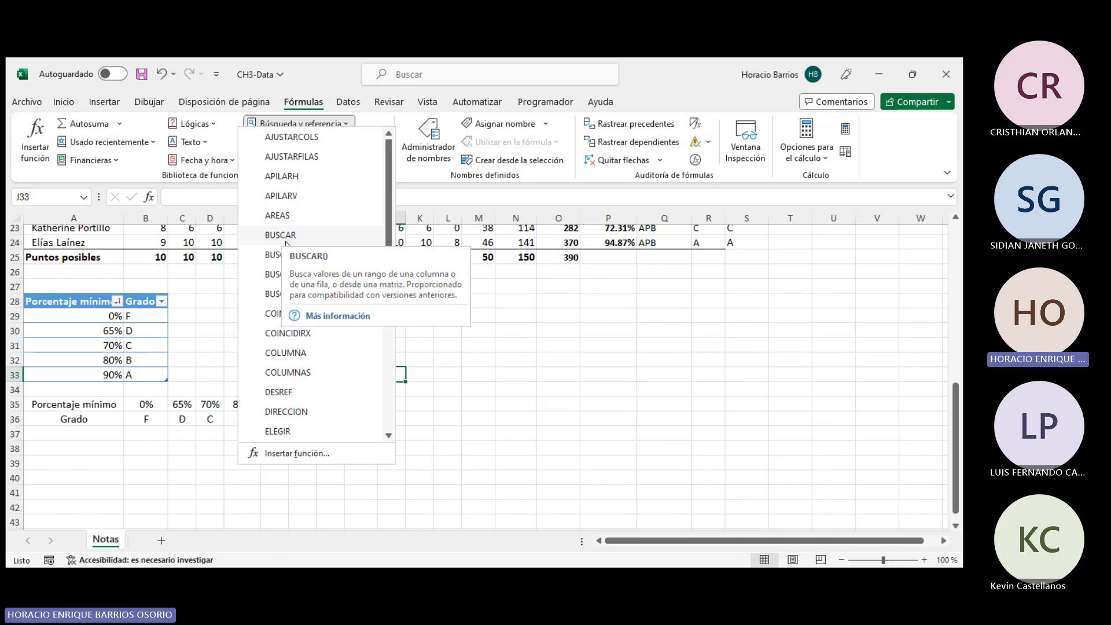
left_click(329, 411)
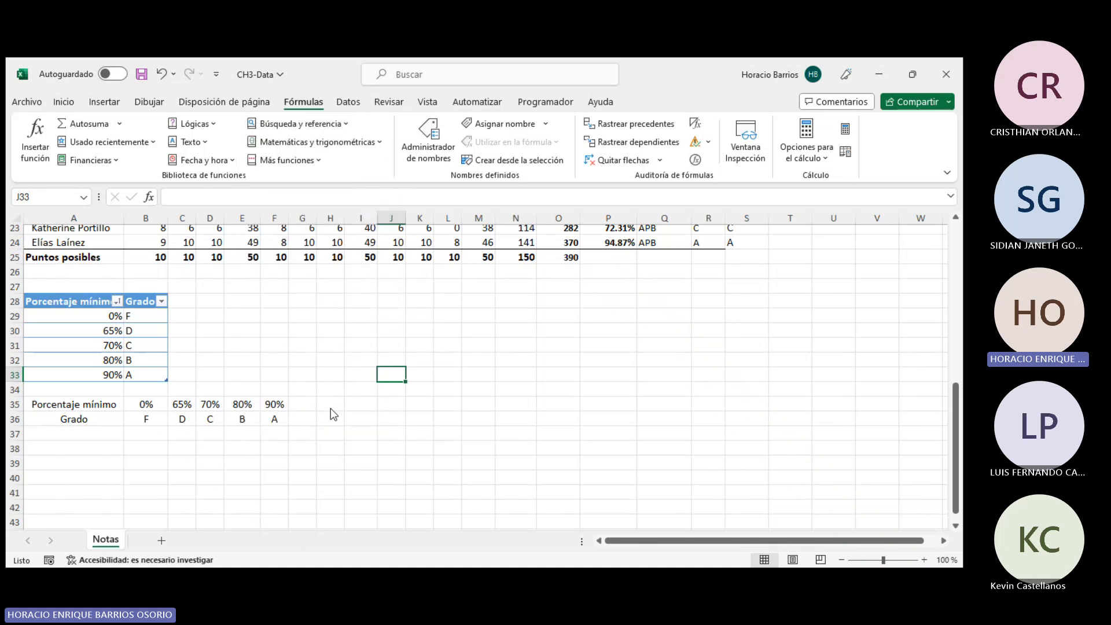
key("Escape")
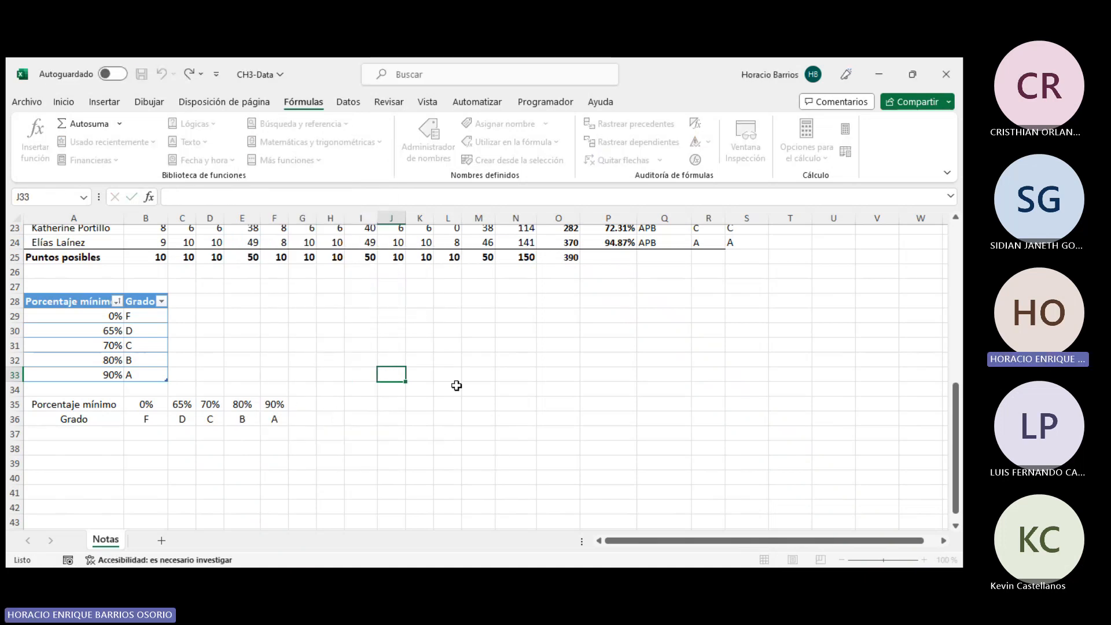
left_click(299, 124)
scroll(331, 384, "down", 4)
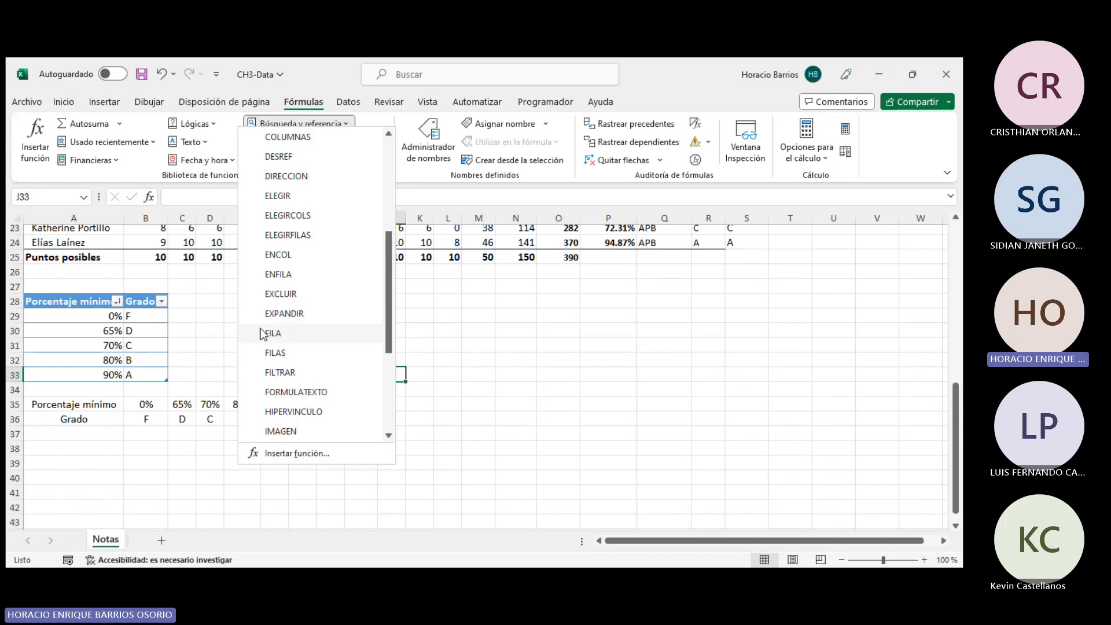
scroll(318, 282, "down", 3)
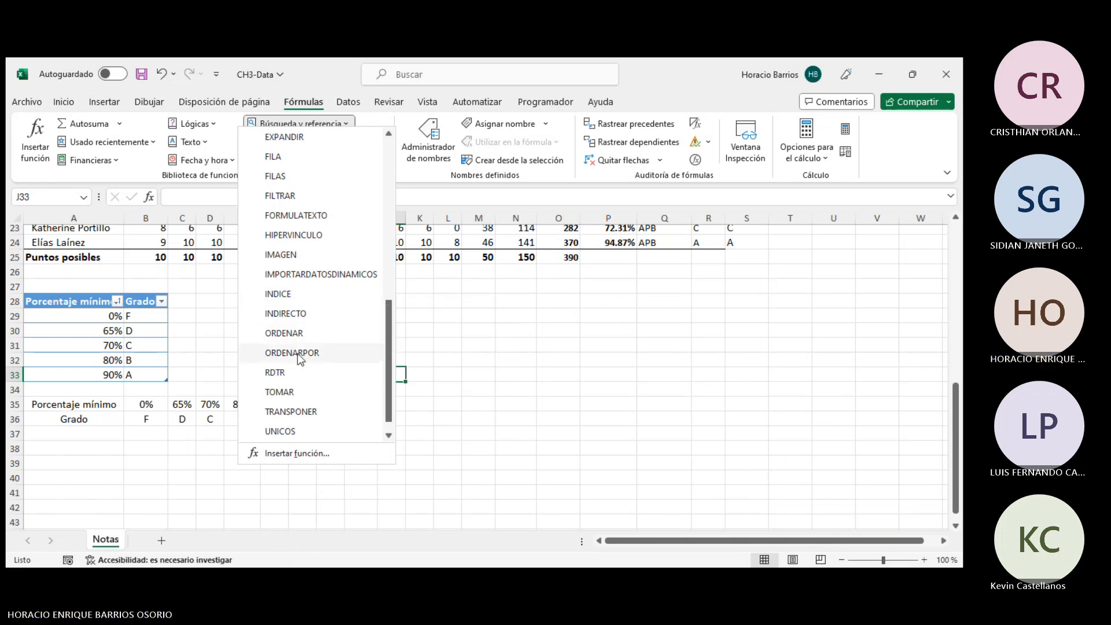
scroll(297, 353, "down", 1)
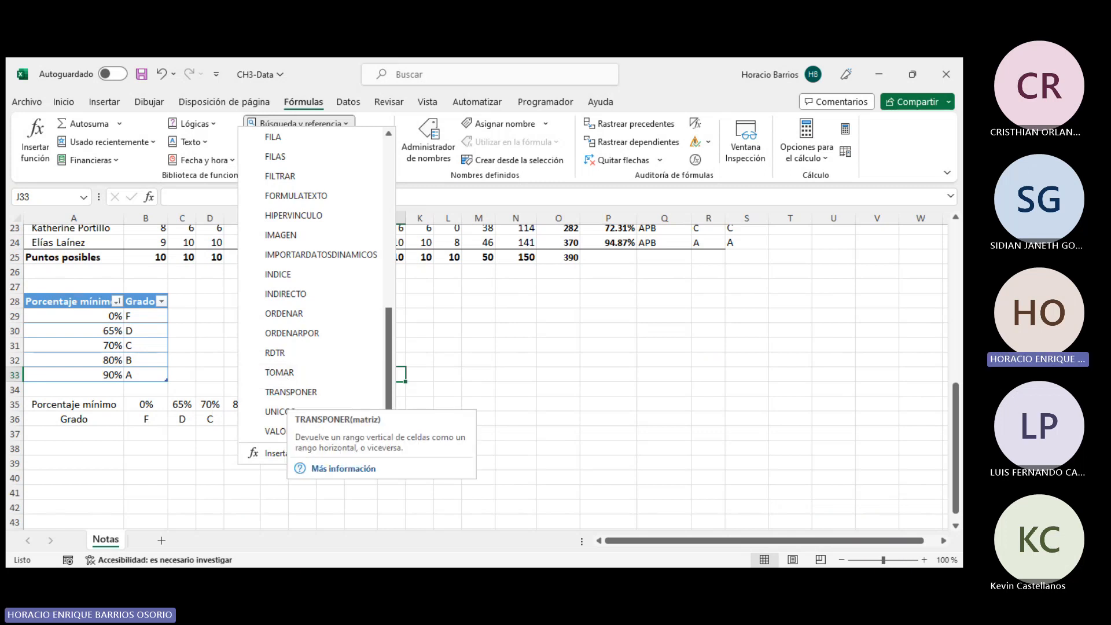
left_click(503, 382)
- Select the grade table A28:B33 and the transposed range A35:F36 to compare their layouts
left_click_drag(79, 299, 145, 374)
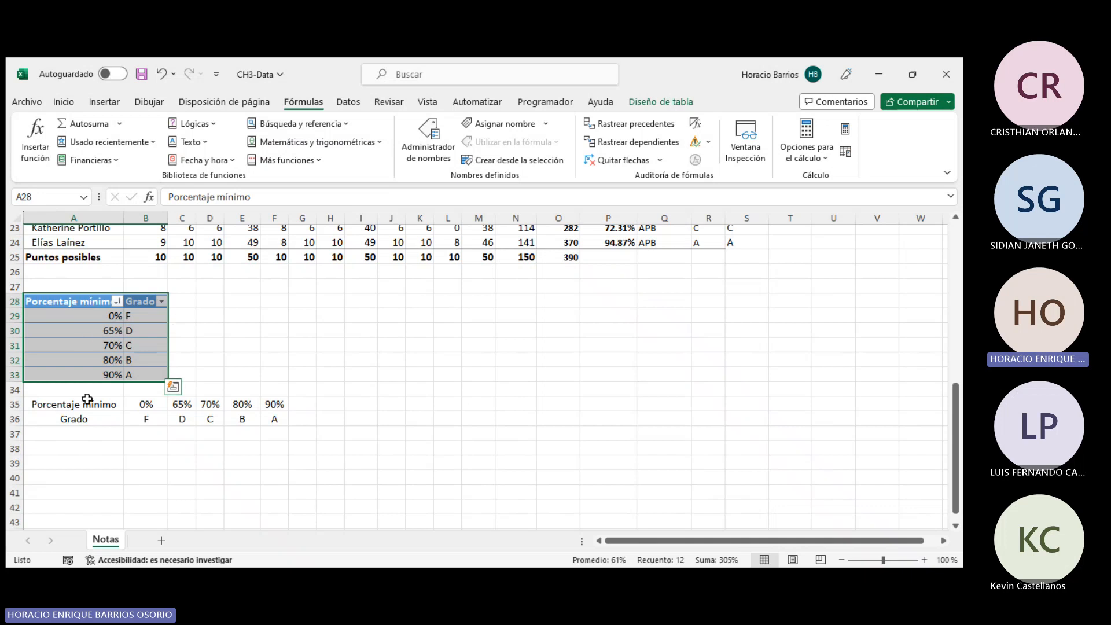
left_click_drag(70, 407, 274, 418)
left_click(135, 402)
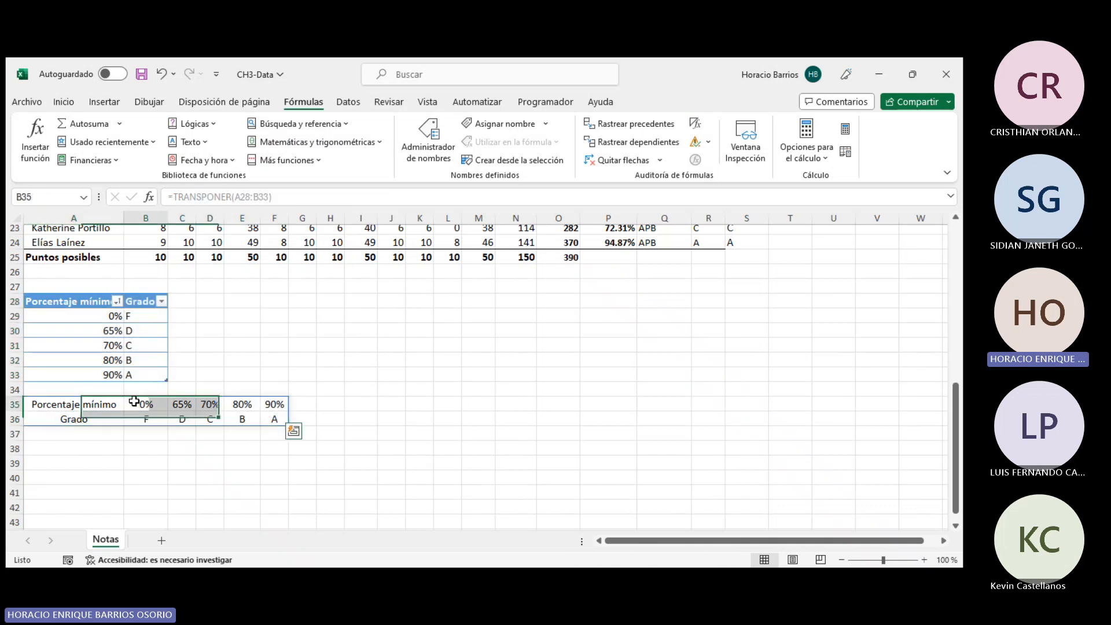
left_click_drag(134, 402, 273, 404)
left_click_drag(129, 417, 285, 422)
- Enter =TRANSPONER(A35:F36) in A38 to turn the horizontal grade table back into a vertical one
left_click(210, 463)
left_click(77, 444)
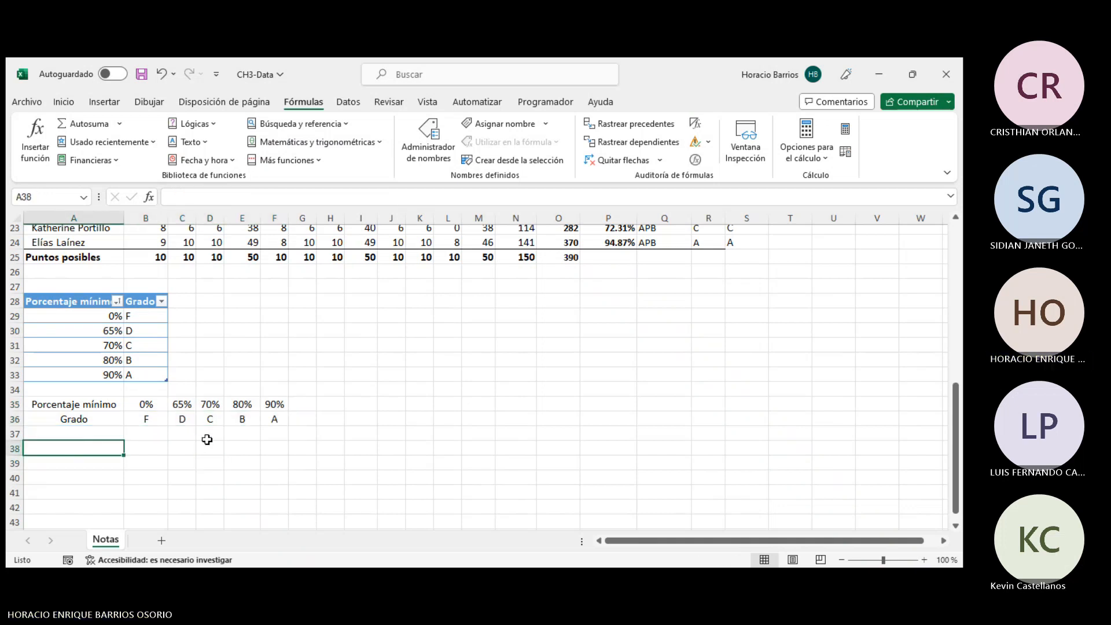
left_click(320, 128)
scroll(354, 346, "down", 8)
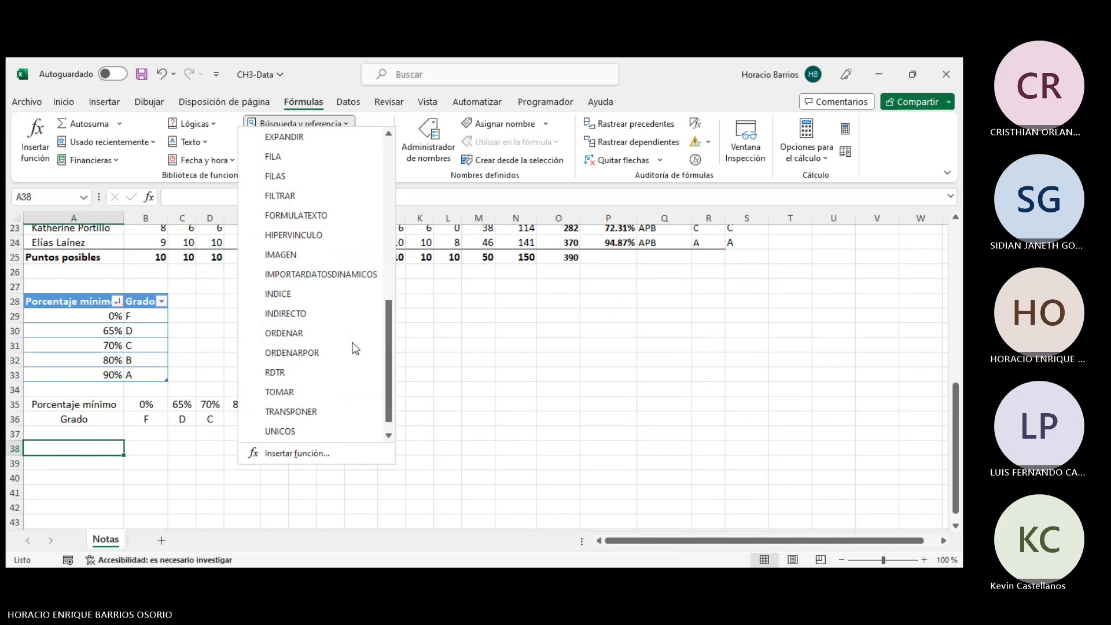
left_click(301, 393)
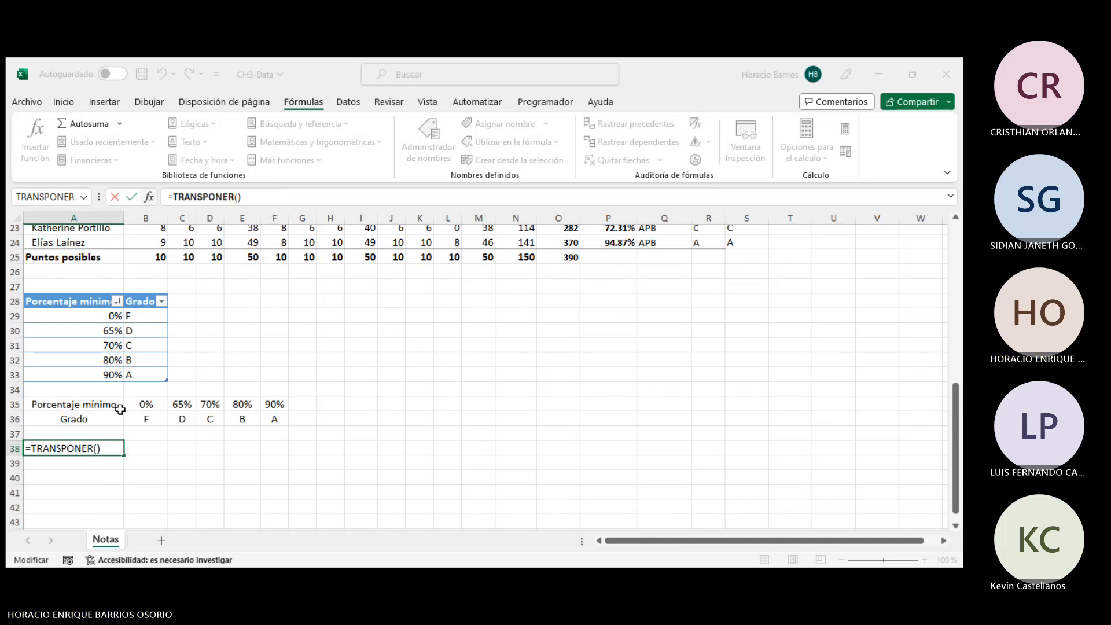
left_click_drag(93, 404, 277, 418)
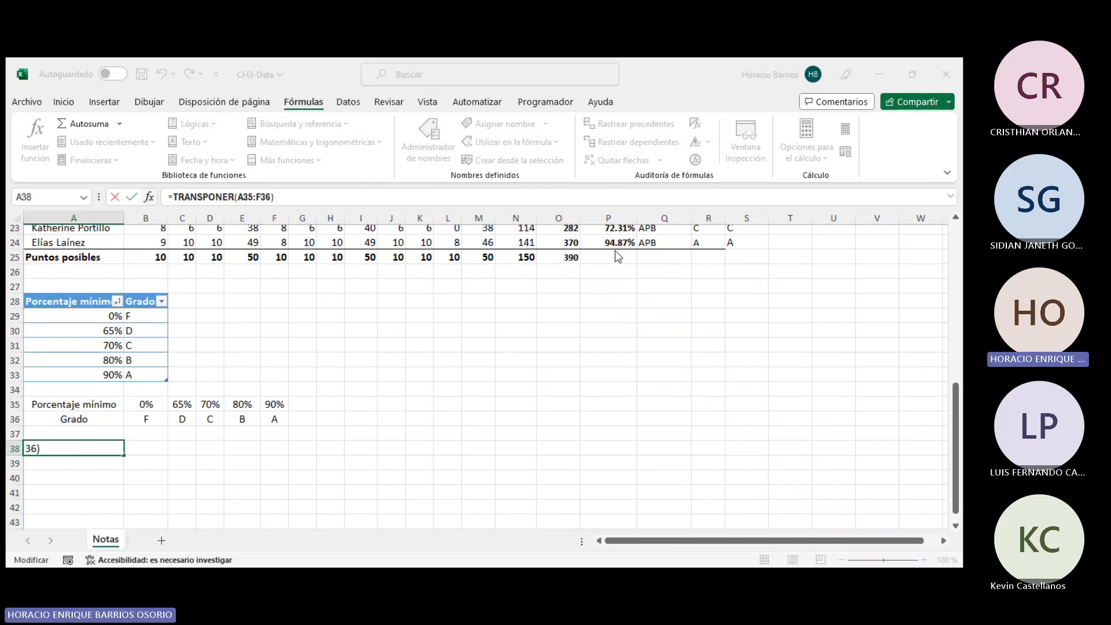
key("ctrl+Return")
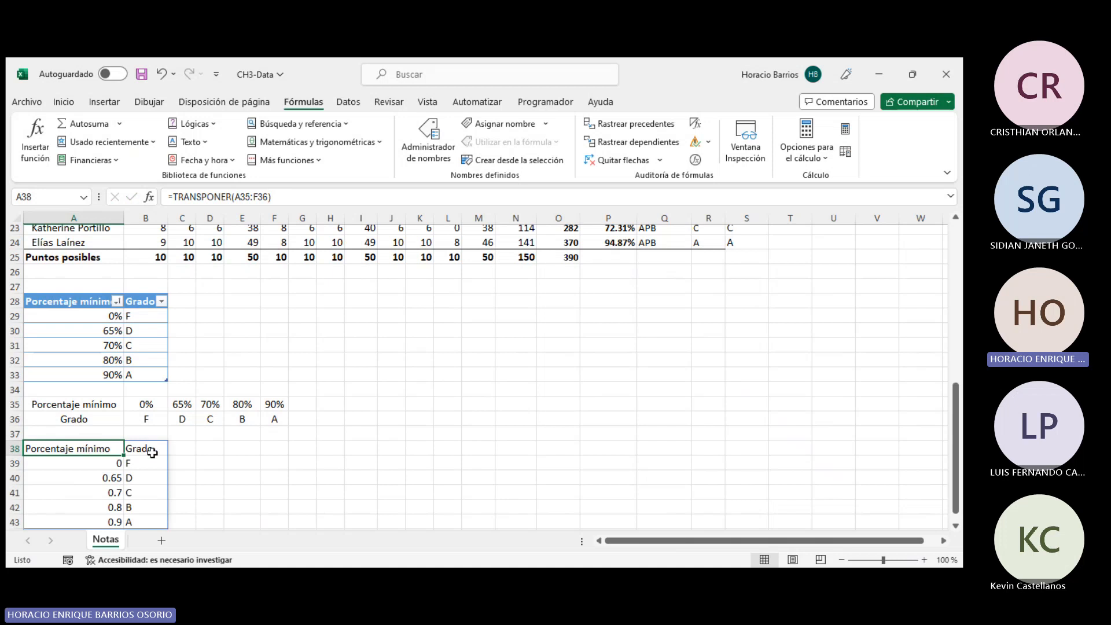
- Select the new vertical result A38:B43 and the horizontal table A35:F36 to compare them
left_click_drag(48, 452, 136, 517)
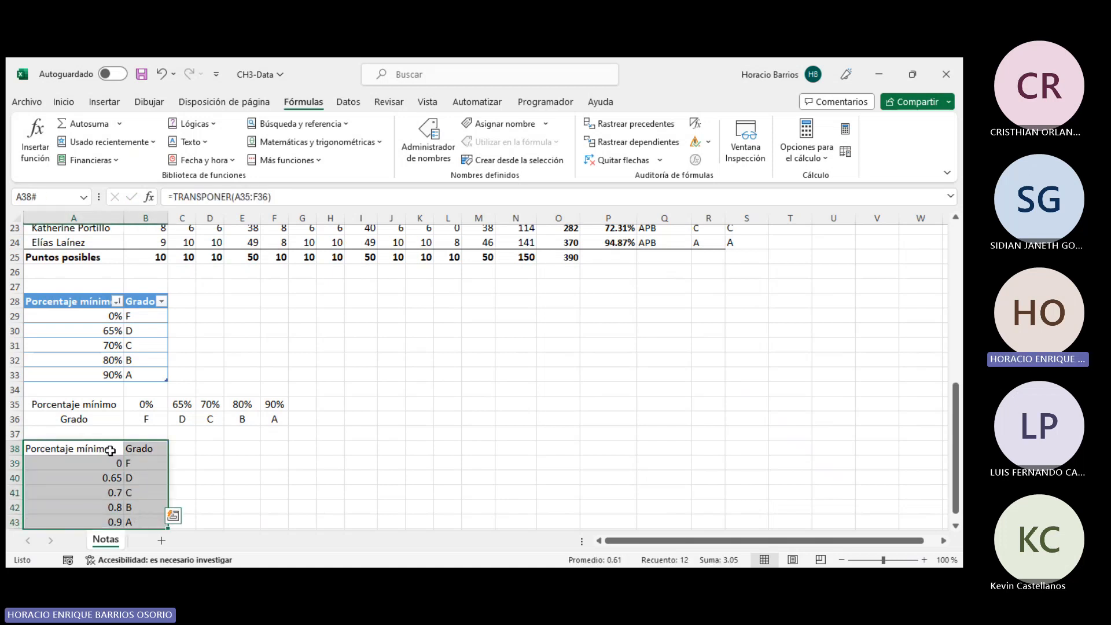
left_click(89, 405)
left_click(82, 417)
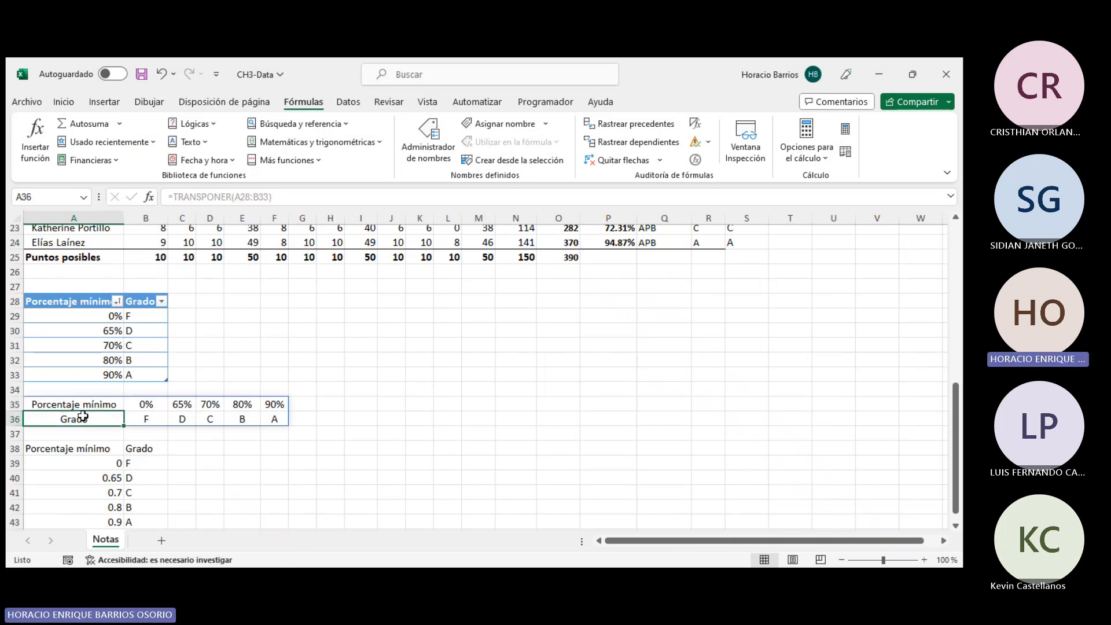
left_click_drag(84, 406, 269, 400)
- Try to format the horizontal range A35:F36 as a table with a light style, confirming the warning, then undo it
left_click(64, 102)
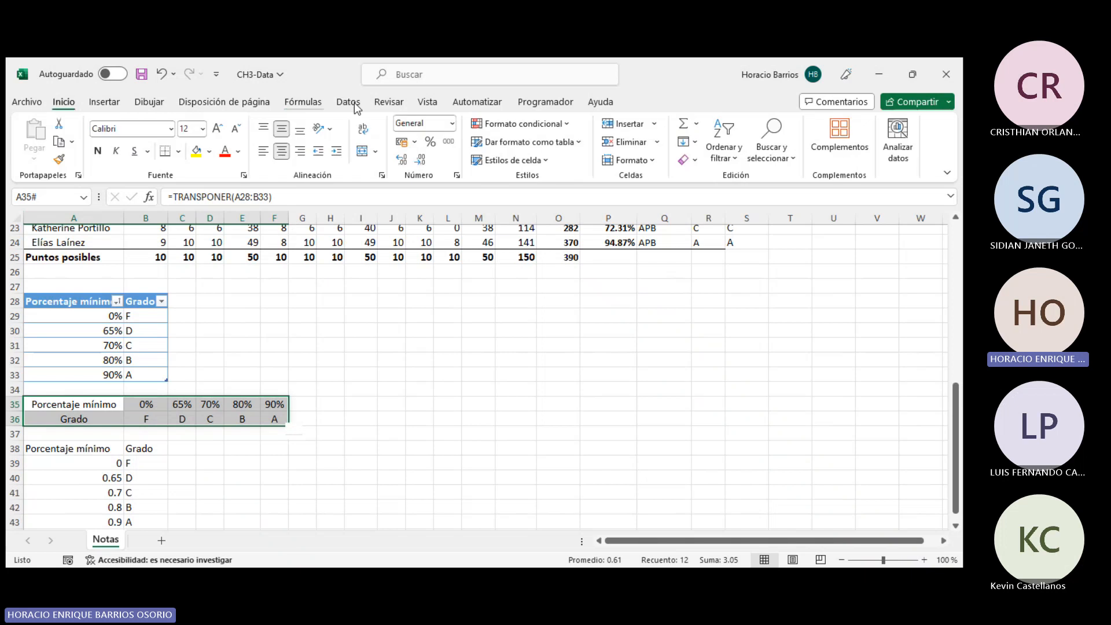
left_click(524, 142)
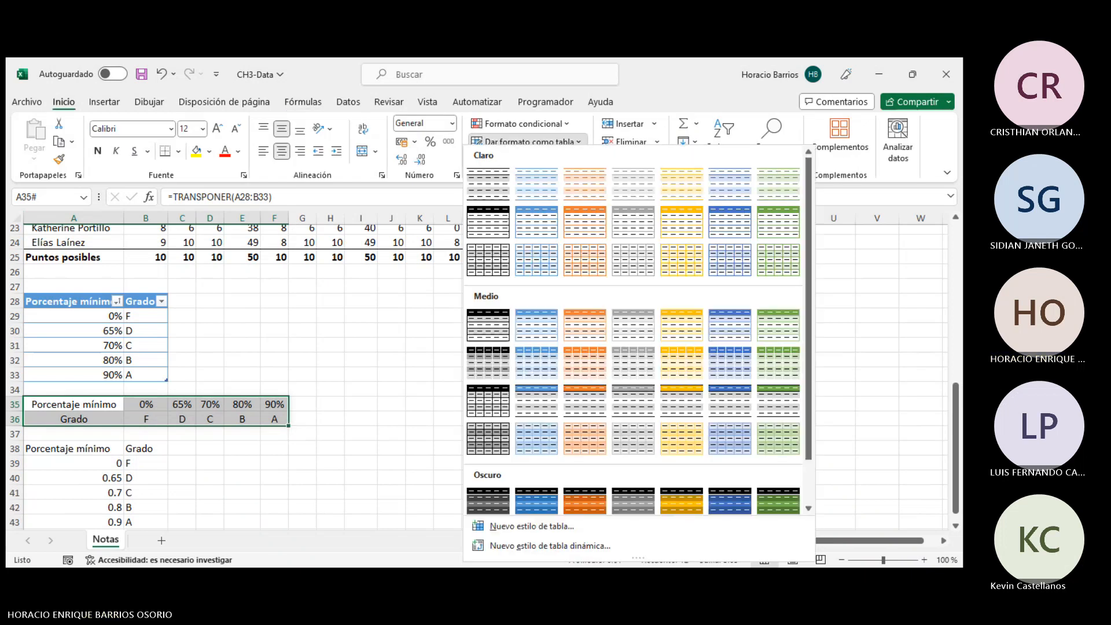
left_click(496, 185)
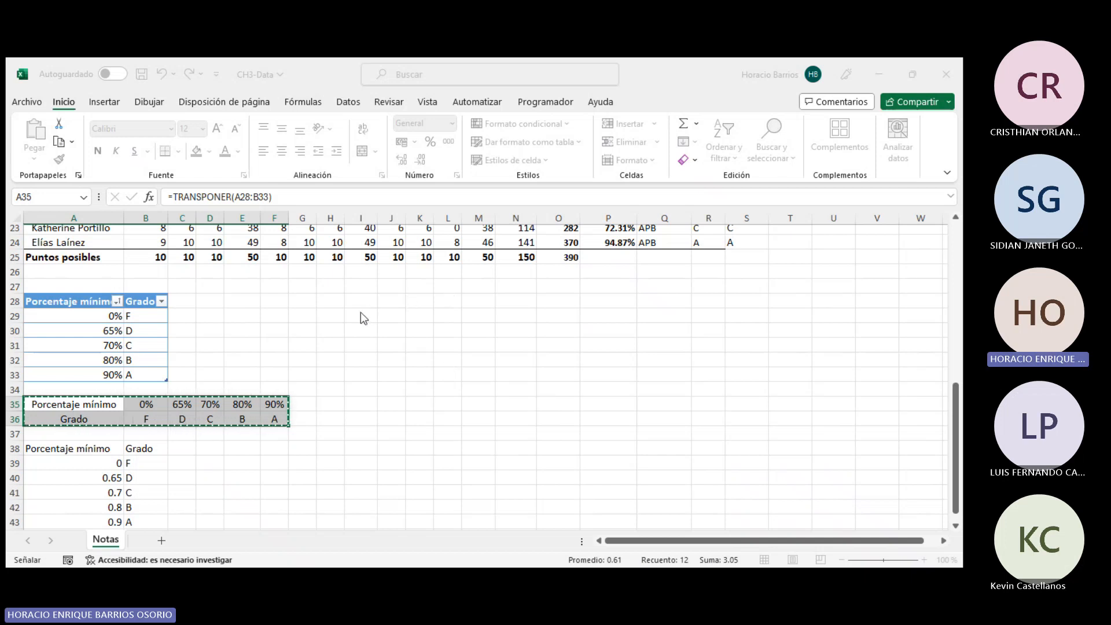
left_click(379, 365)
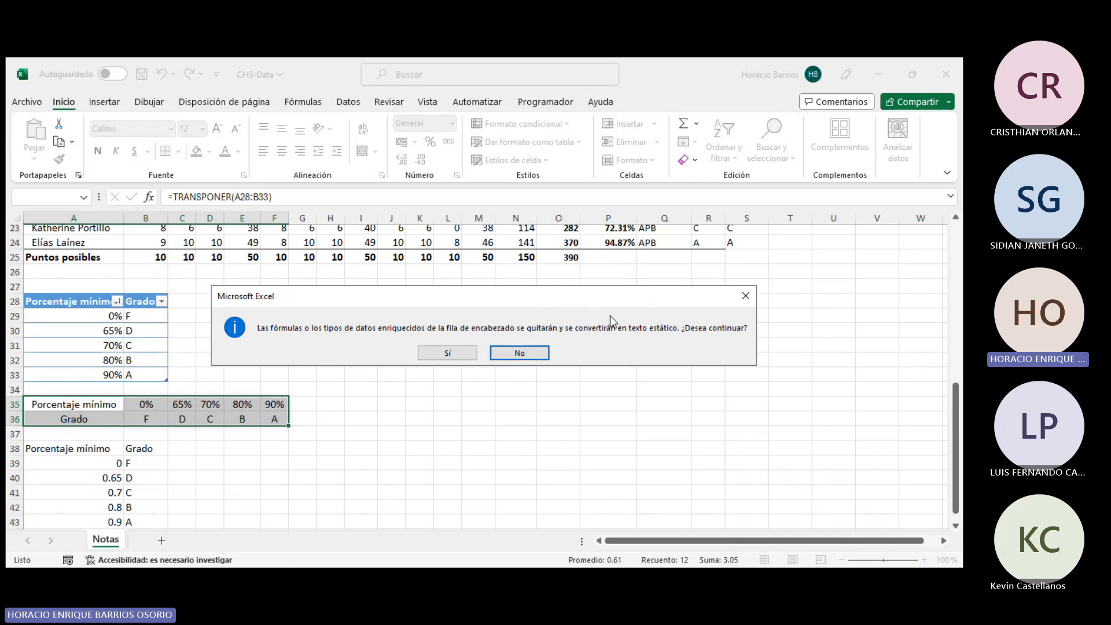
left_click(459, 352)
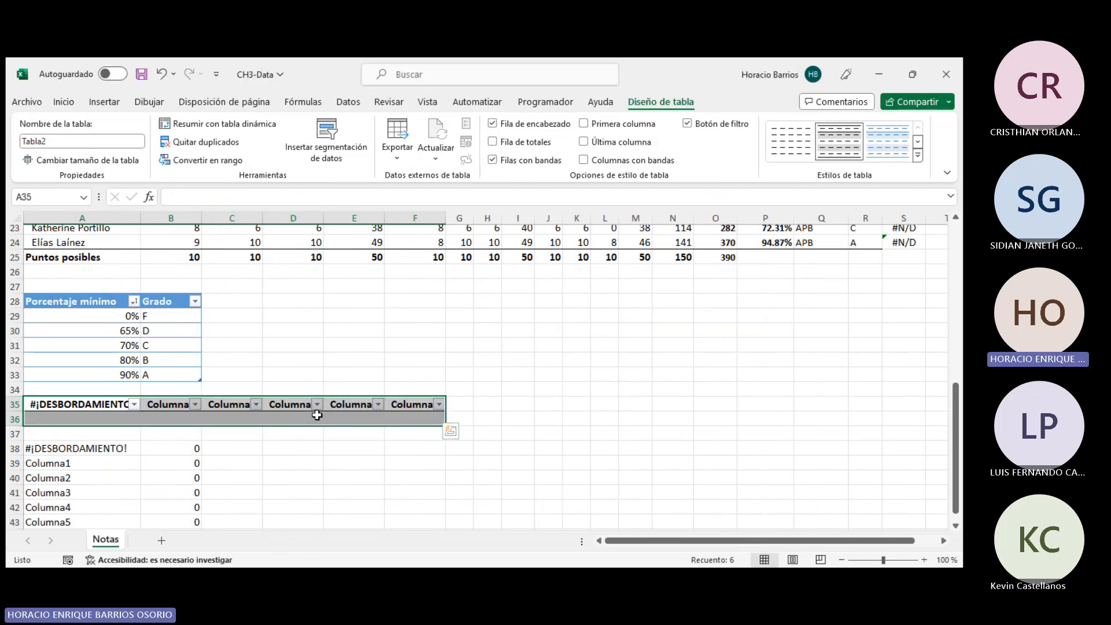
mouse_move(97, 418)
left_mouse_down()
mouse_move(431, 420)
mouse_move(409, 400)
mouse_move(64, 405)
mouse_move(84, 413)
left_mouse_up()
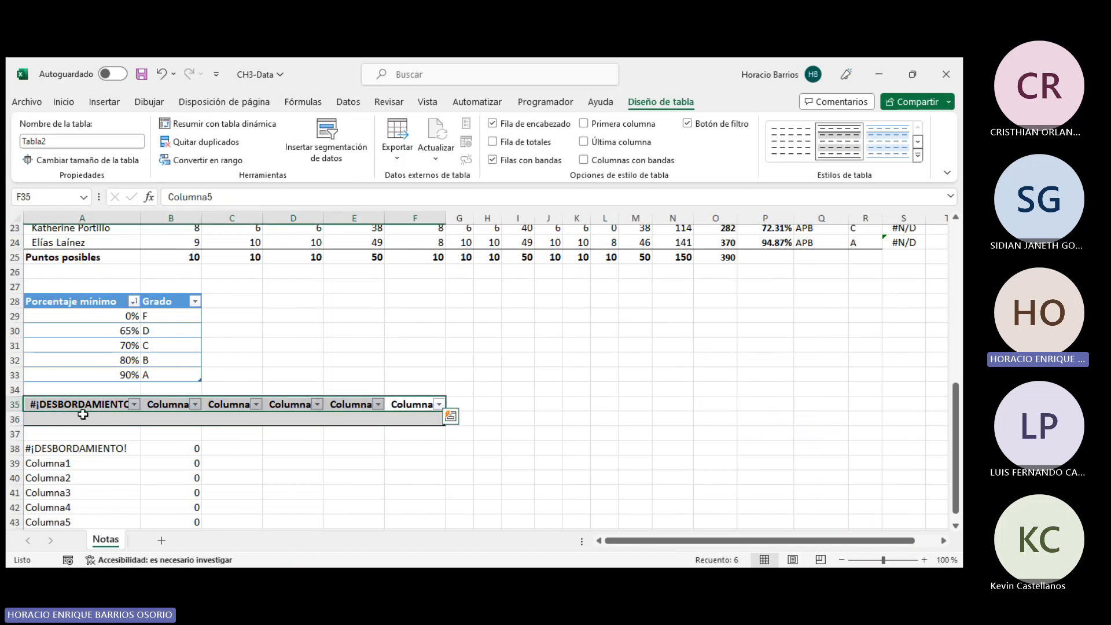
key("ctrl+z")
- Try to format the vertical range A38:B43 as a table with a light style, confirming the warning, then undo it
left_click(392, 393)
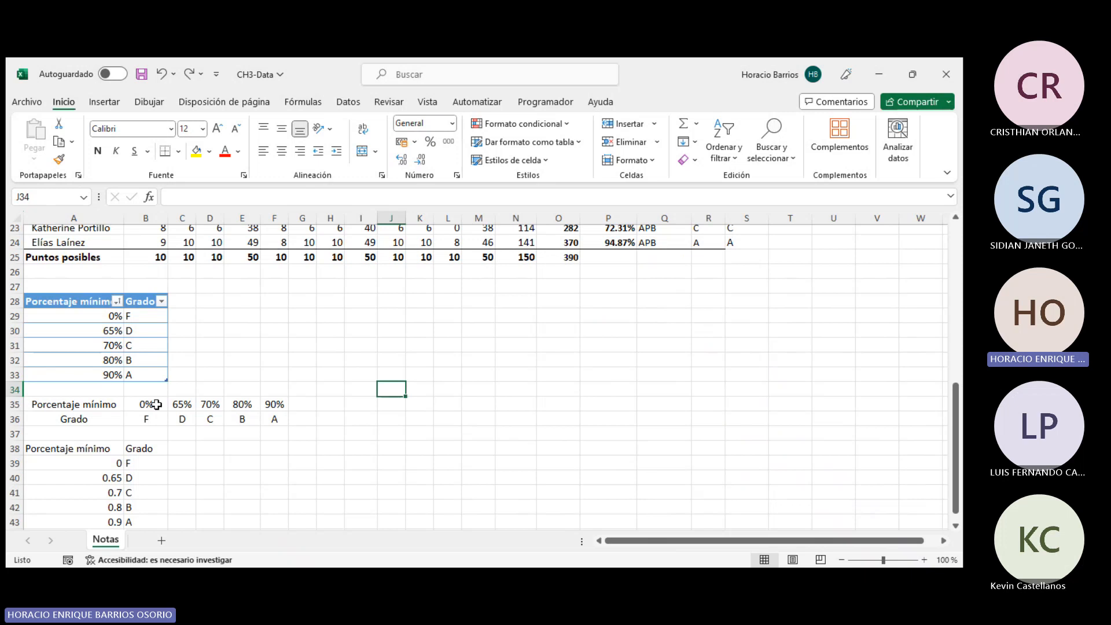
left_click_drag(104, 405, 273, 416)
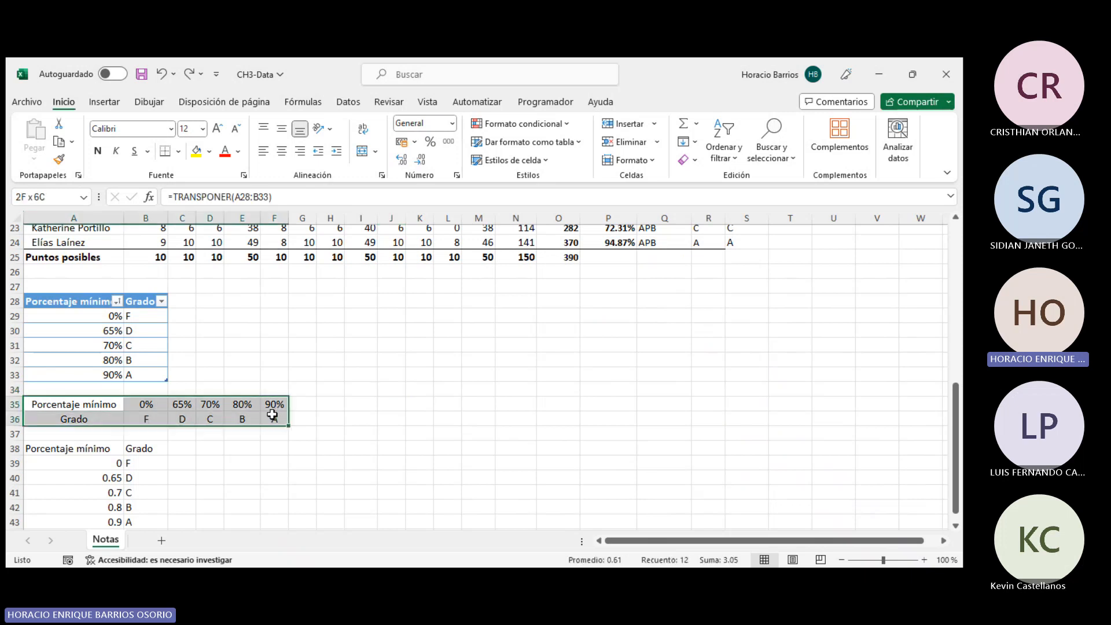
left_click_drag(96, 408, 86, 464)
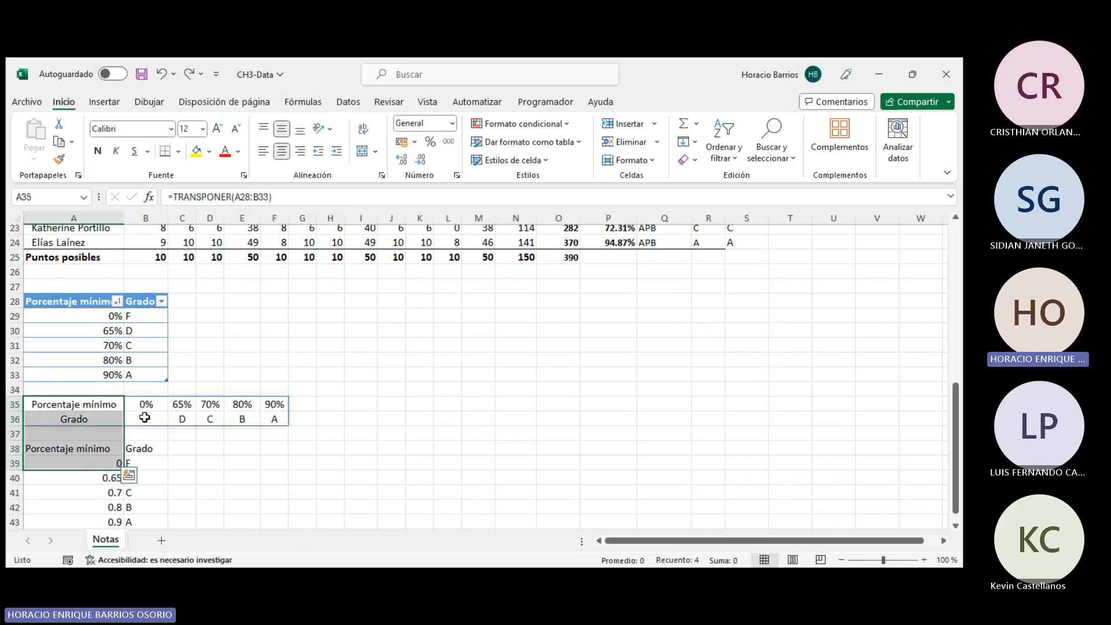
left_click(182, 407)
left_click_drag(106, 407, 243, 417)
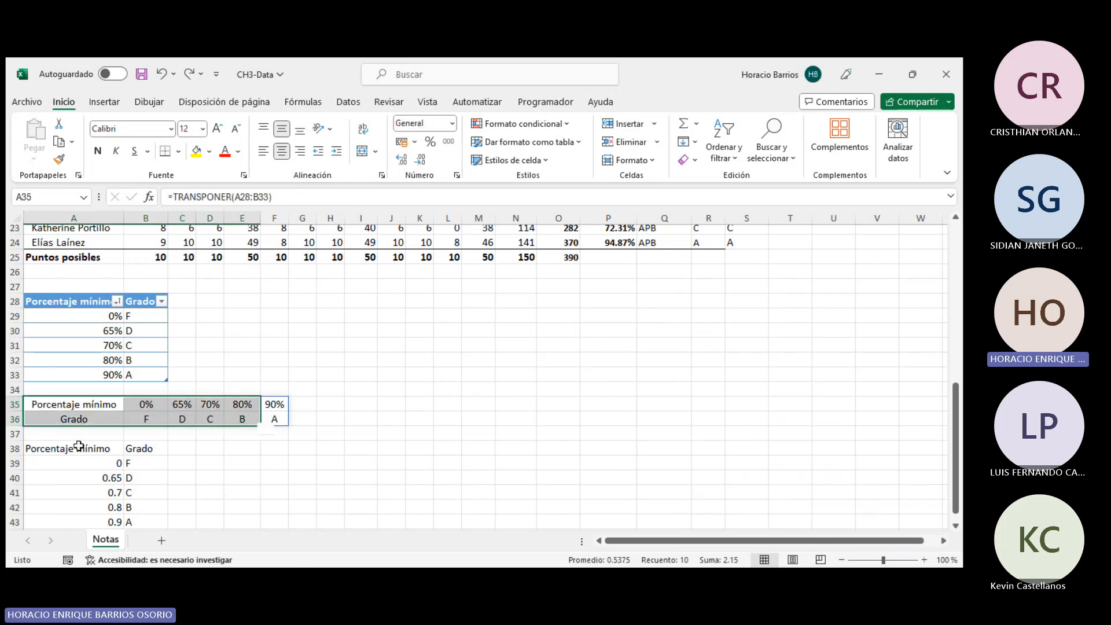
left_click(78, 449)
left_click_drag(70, 450, 146, 521)
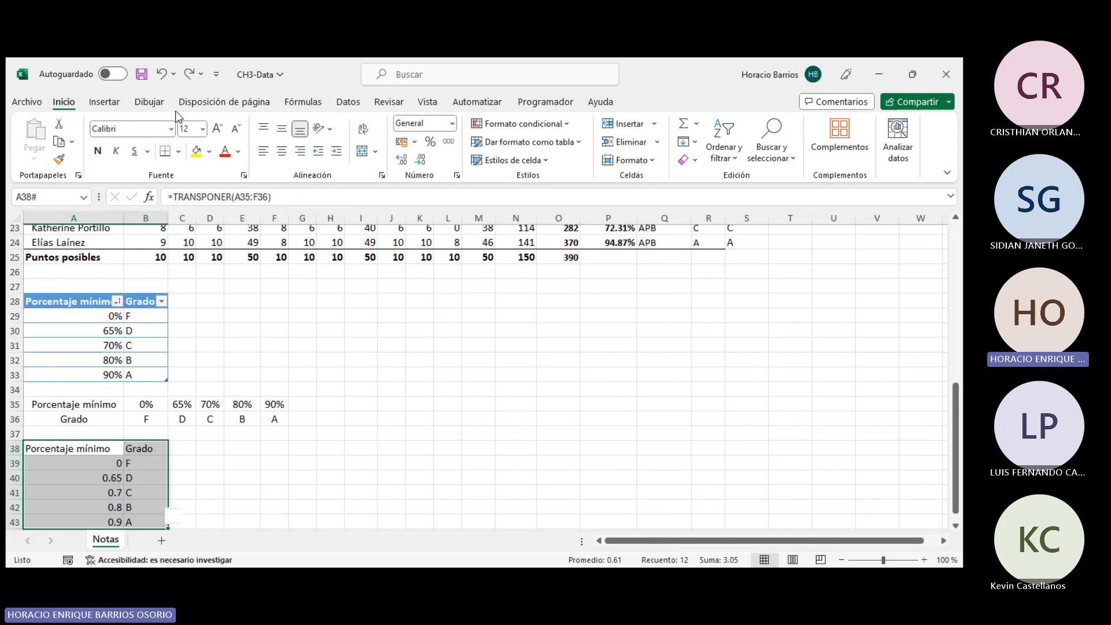
left_click(505, 144)
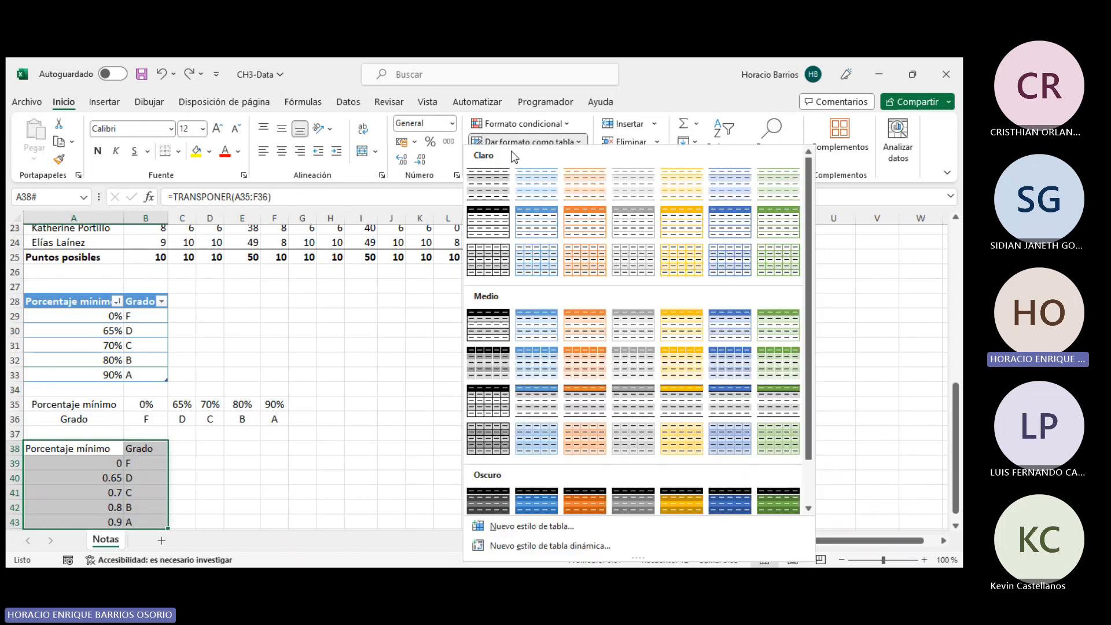
left_click(486, 226)
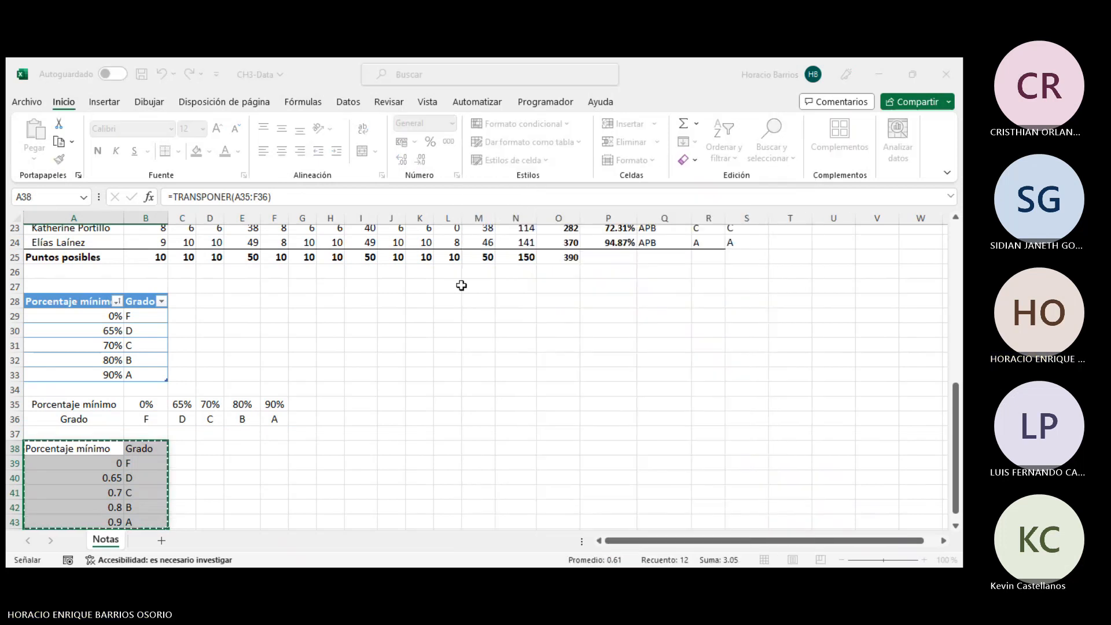
key("Return")
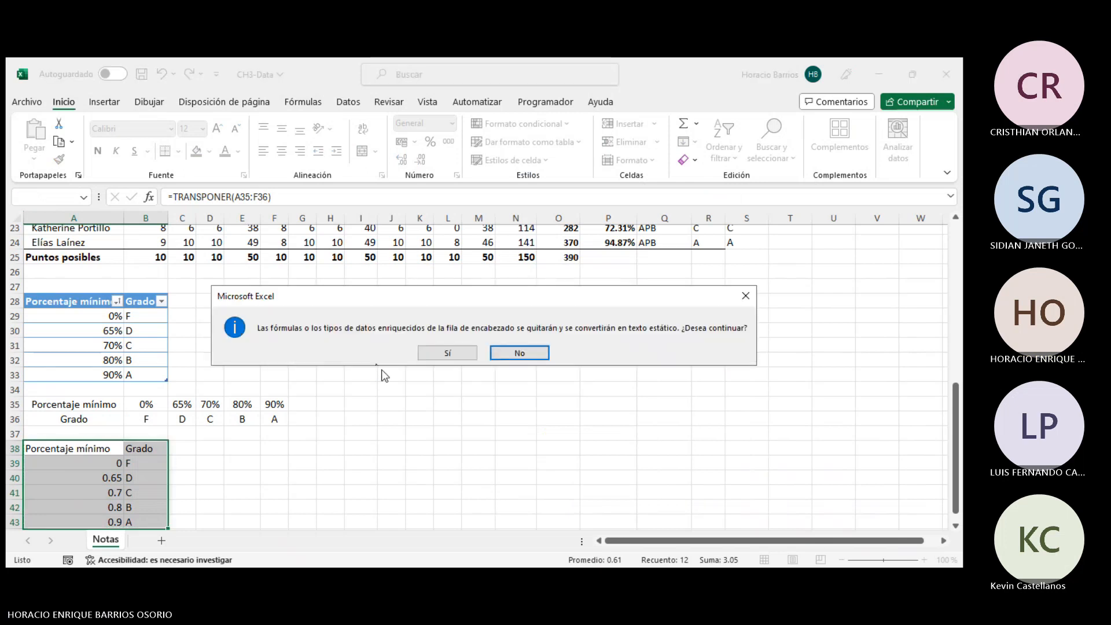
left_click(461, 355)
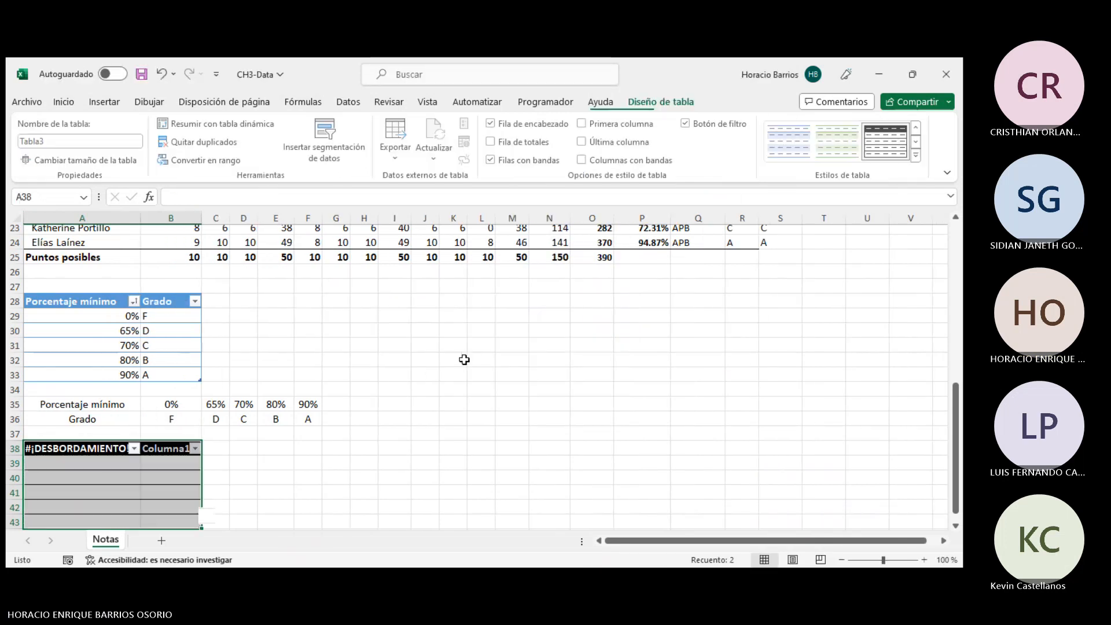
key("ctrl+z")
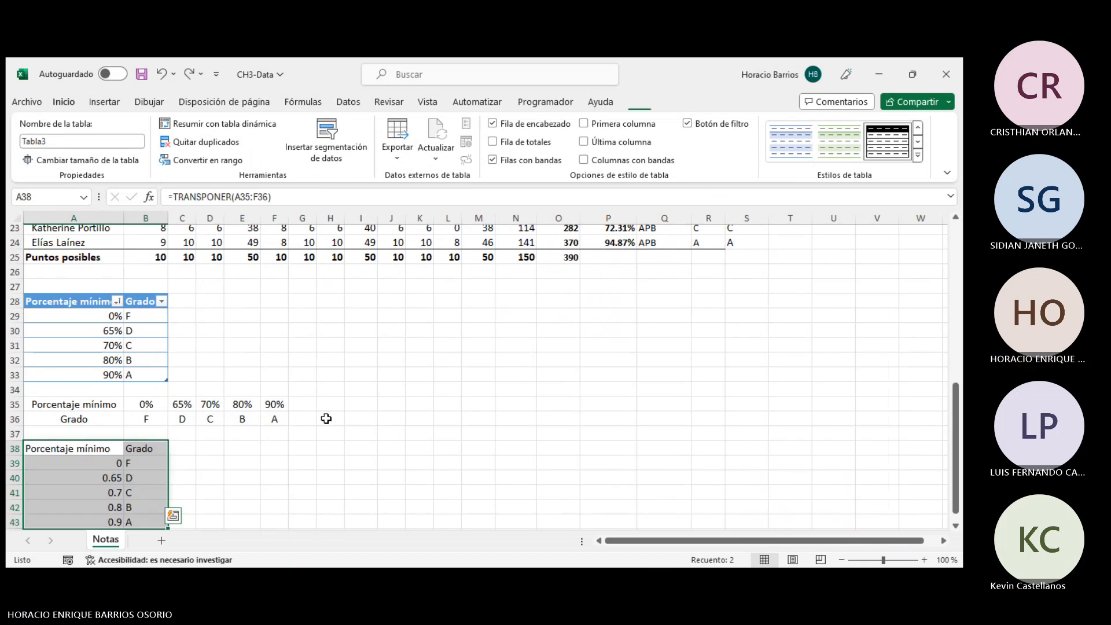
- Select the transposed vertical range A38:B43
left_click(374, 432)
scroll(361, 423, "down", 1)
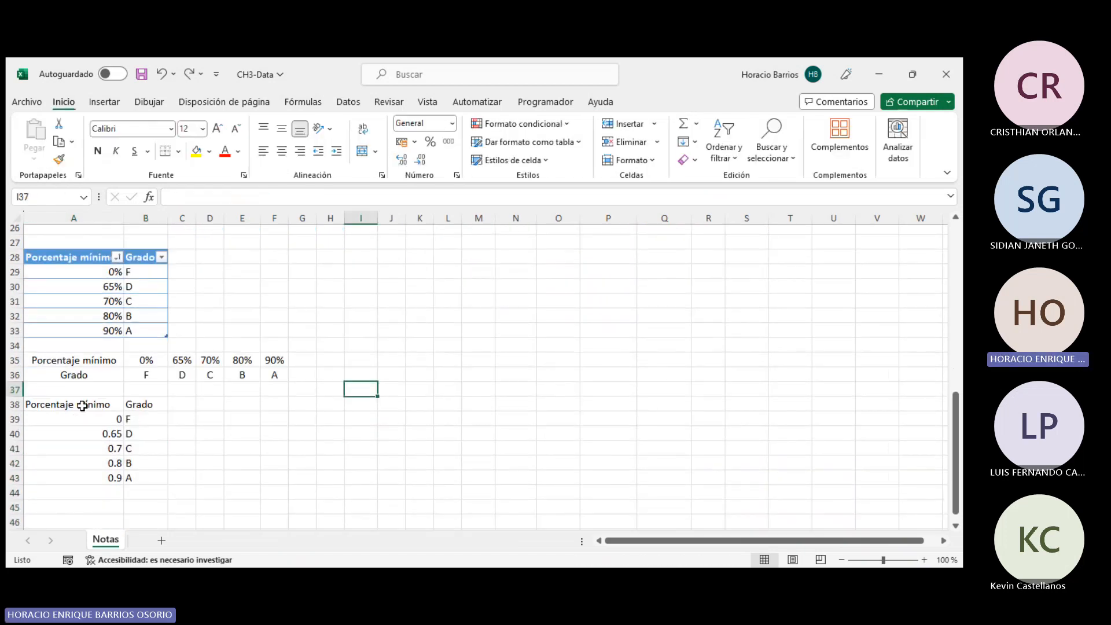
left_click_drag(87, 404, 158, 482)
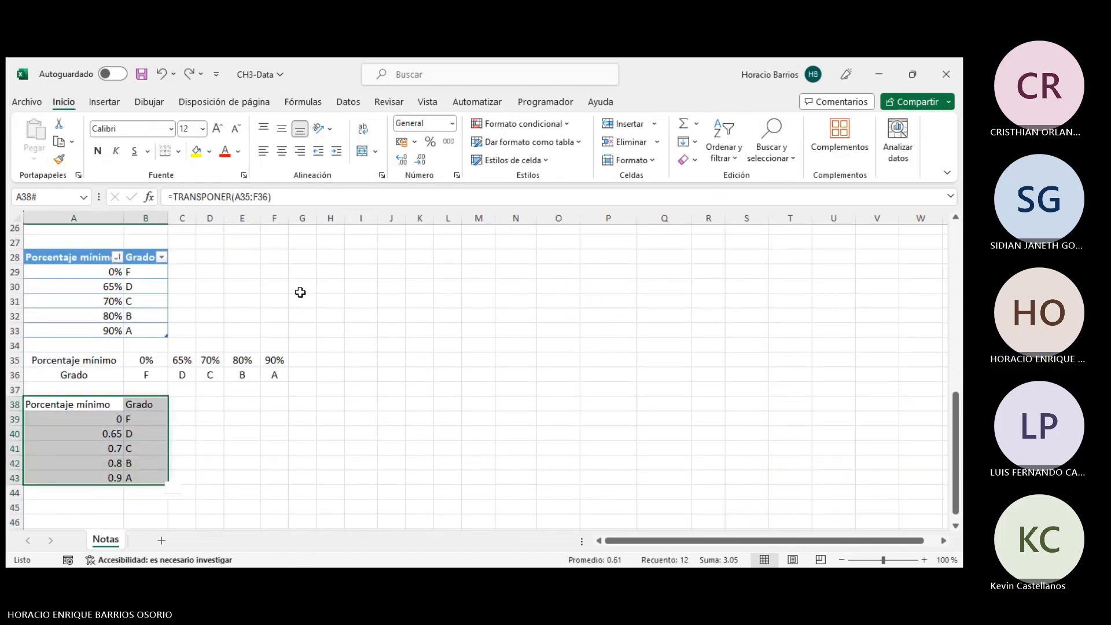
- Try to format the transposed range A38:B43 as a table with a light style, declining the warning
left_click(527, 142)
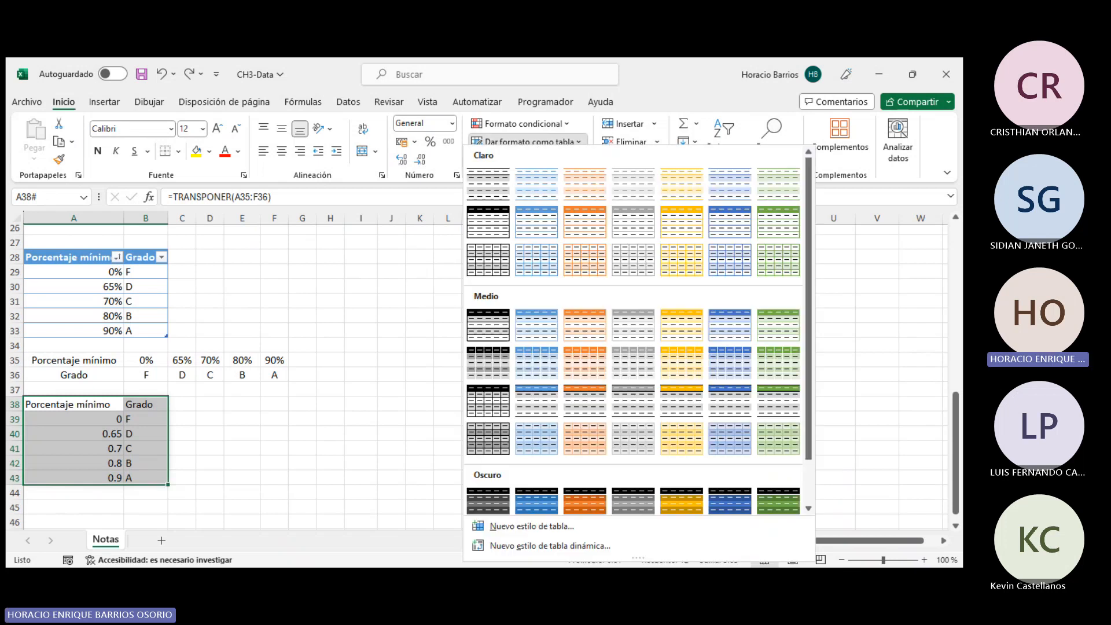
left_click(540, 197)
left_click(456, 345)
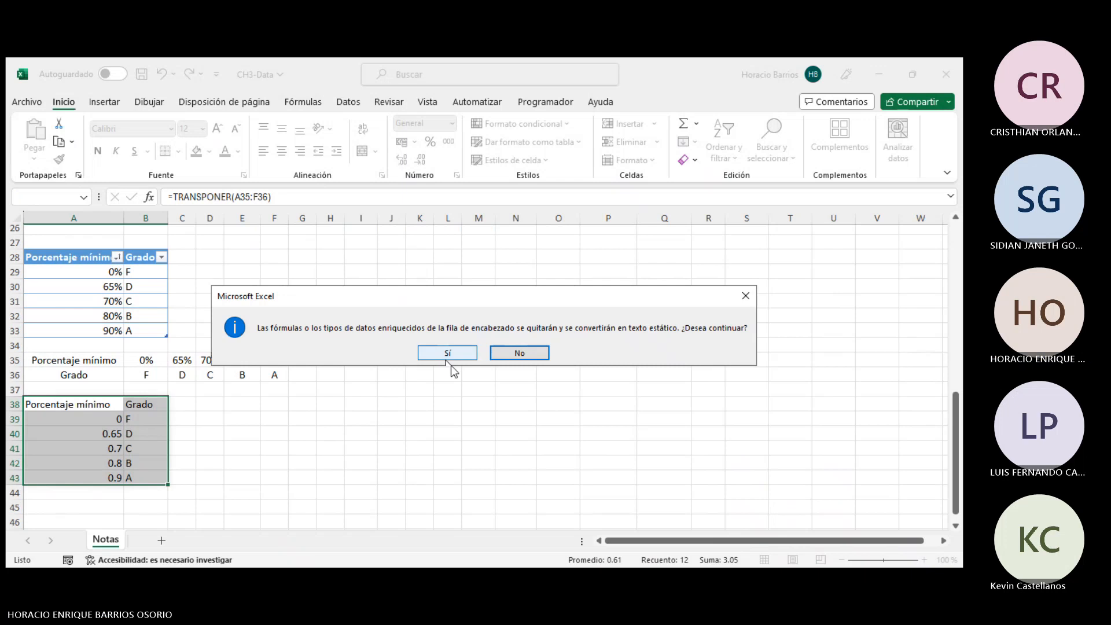
left_click(512, 354)
left_click(203, 420)
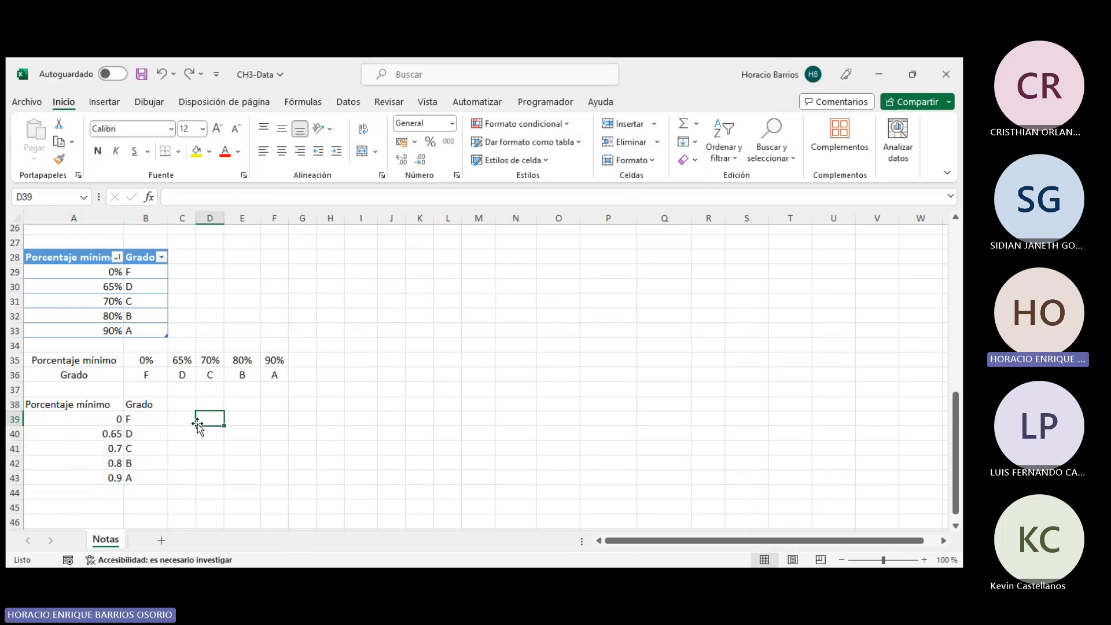
- Inspect the TRANSPONER formula in cell A38
left_click(95, 402)
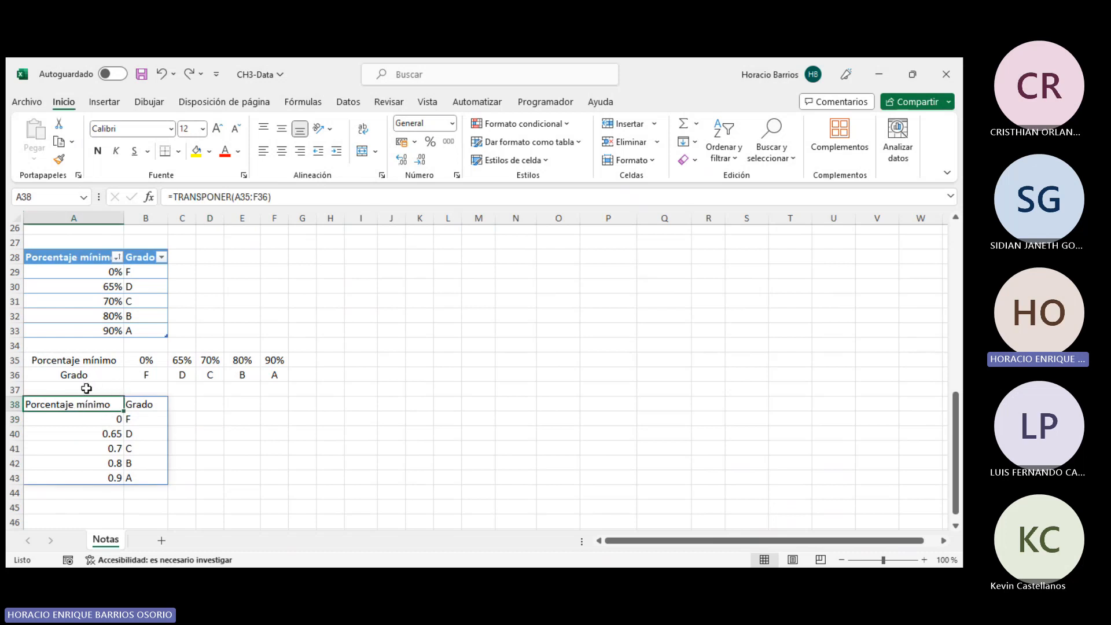
left_click(180, 196)
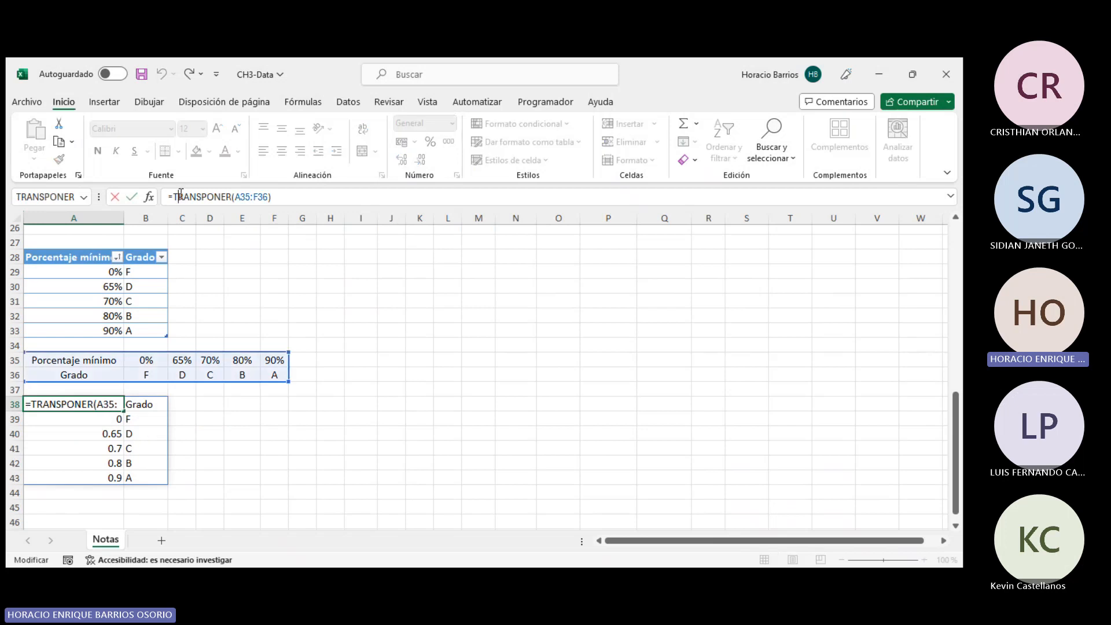
key("Return")
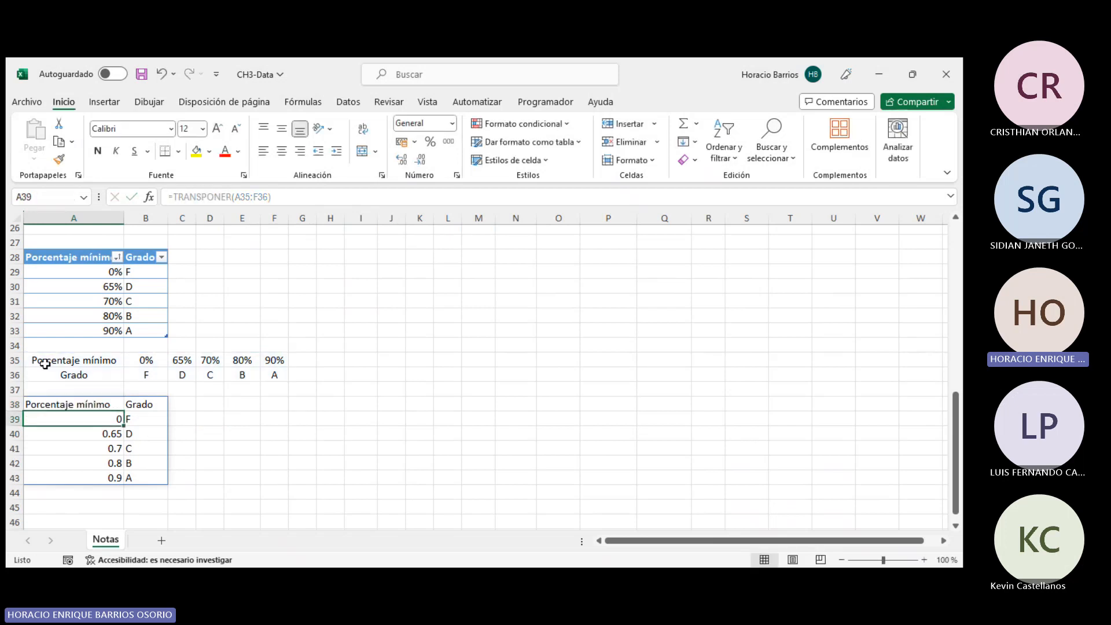
left_click(67, 404)
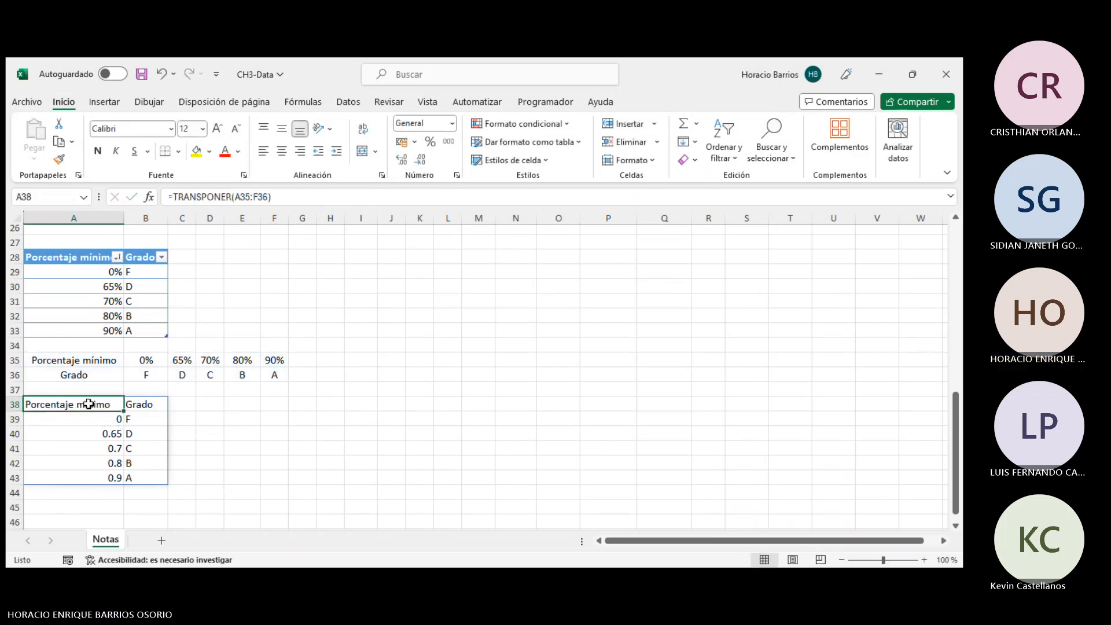
left_click_drag(66, 404, 145, 492)
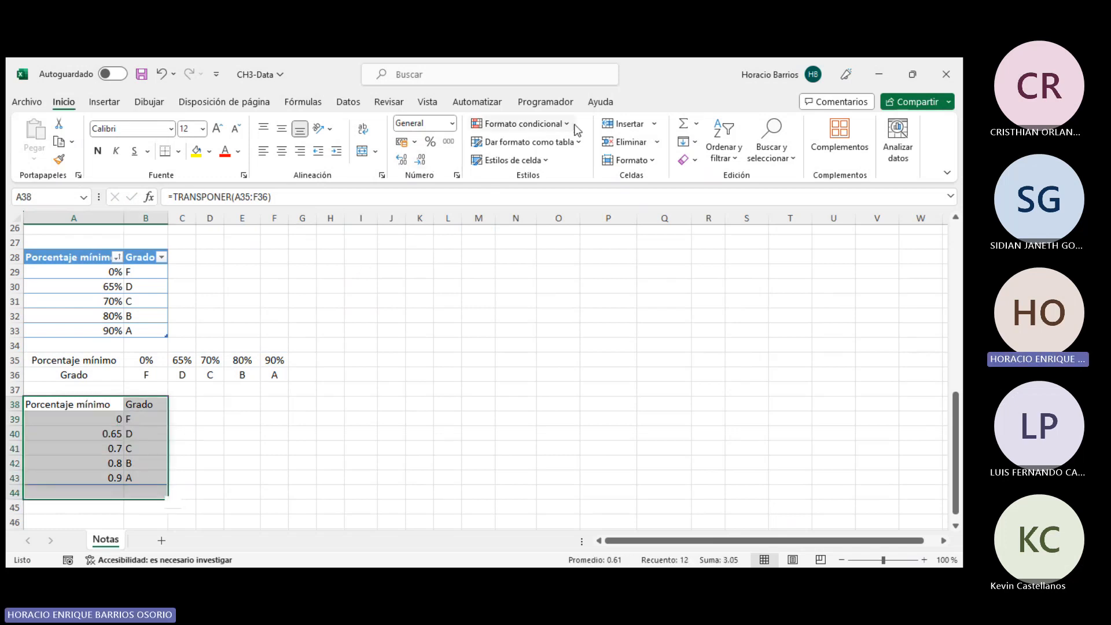
left_click(561, 143)
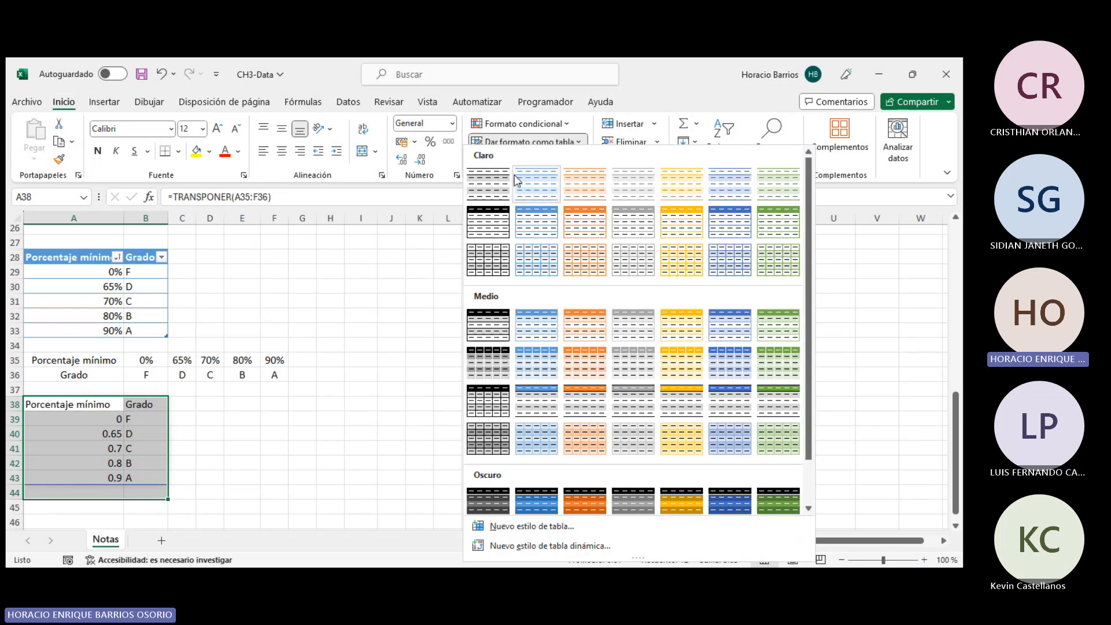
left_click(311, 330)
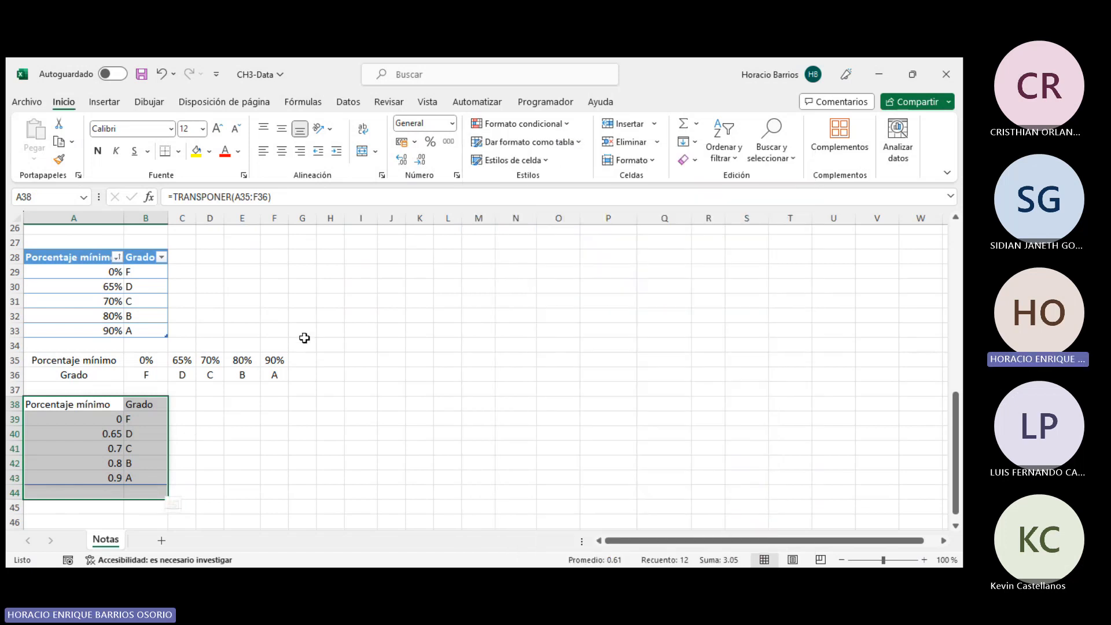
left_click(275, 405)
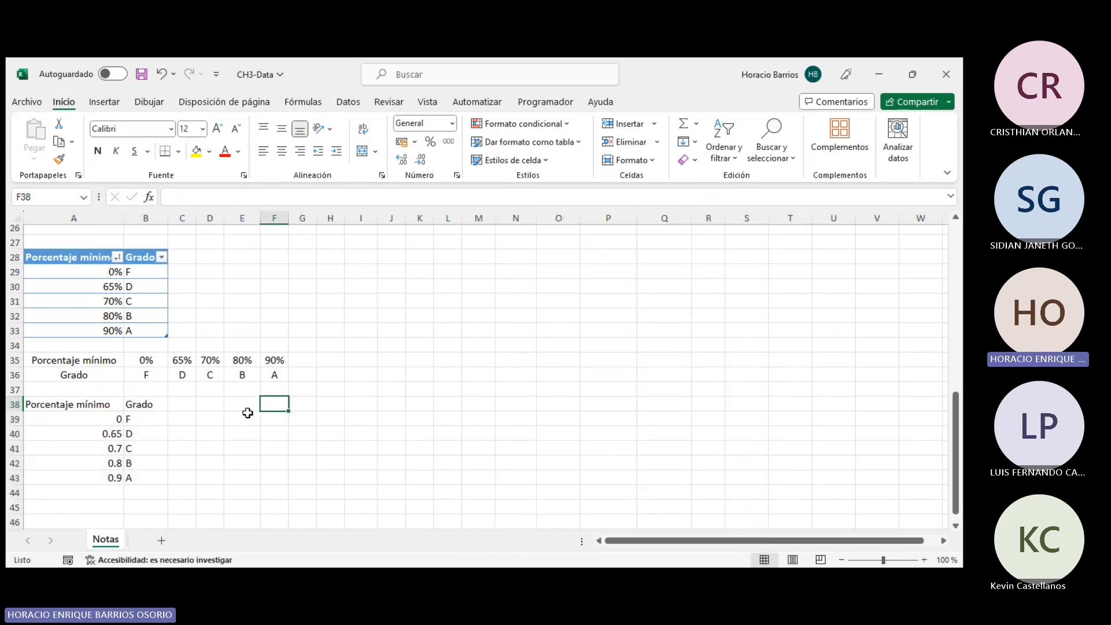
- Copy the transposed range A38:B43 and paste it as values starting at A45
left_click(71, 404)
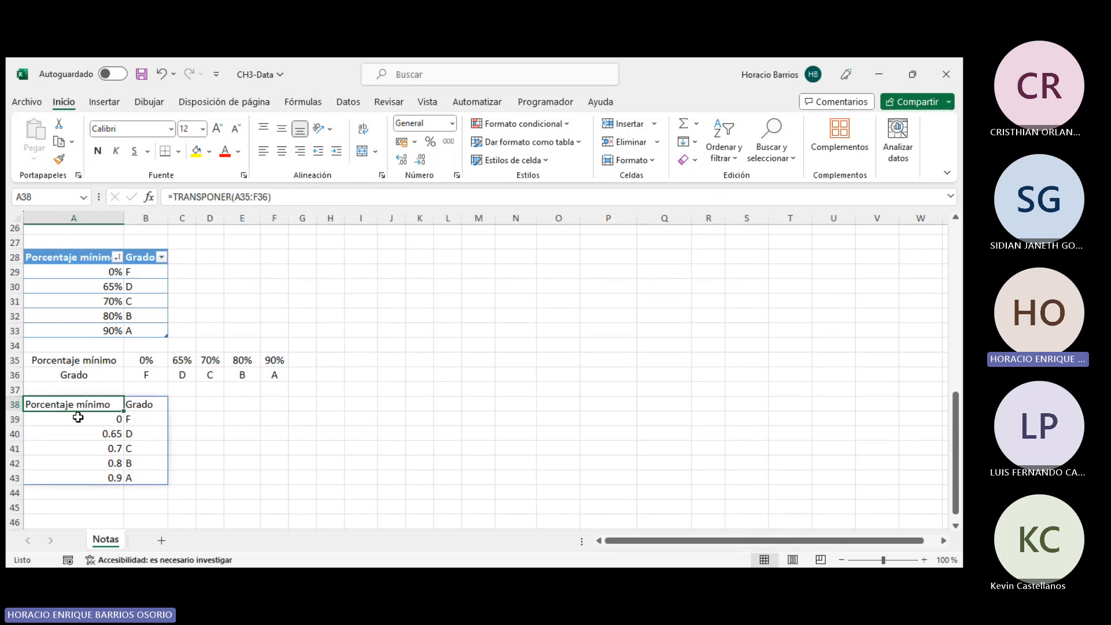
left_click_drag(99, 398, 139, 486)
right_click(138, 449)
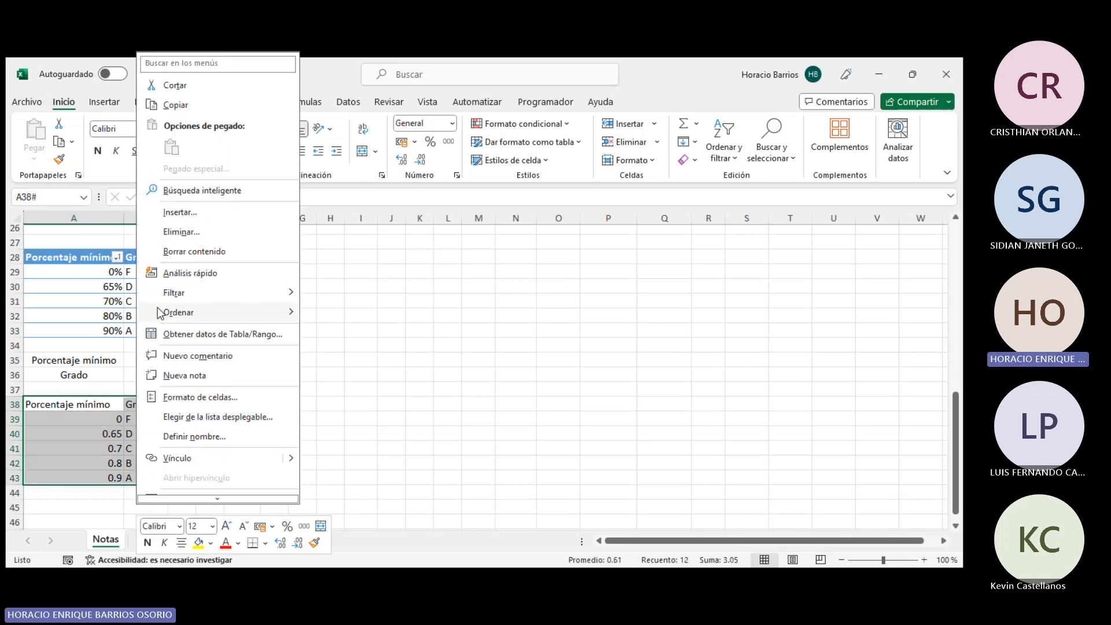
left_click(173, 105)
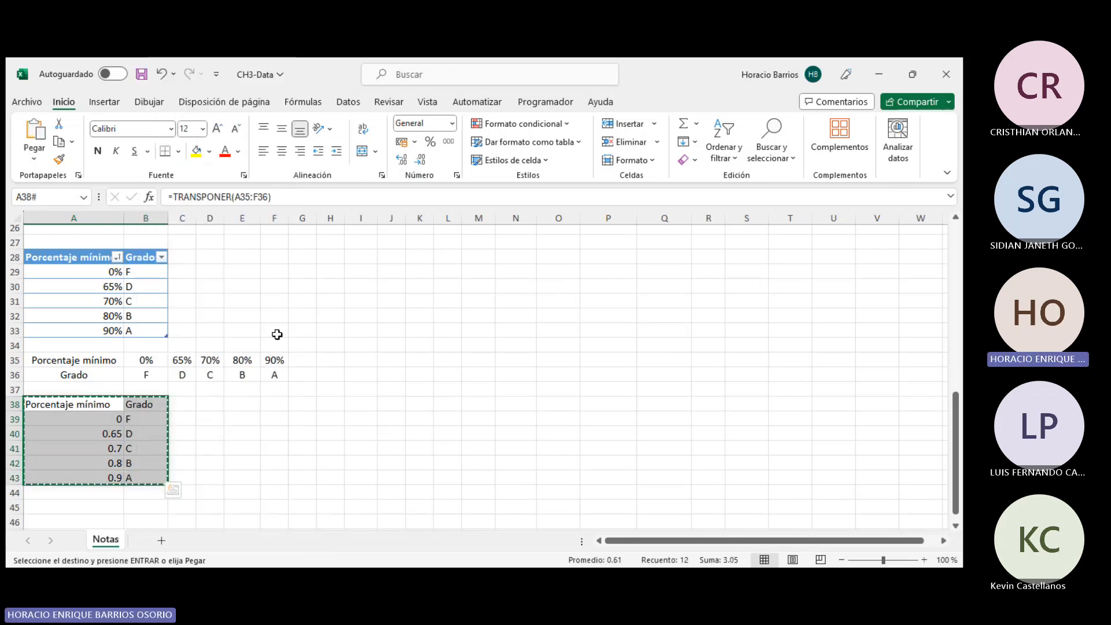
left_click(246, 404)
left_click(61, 507)
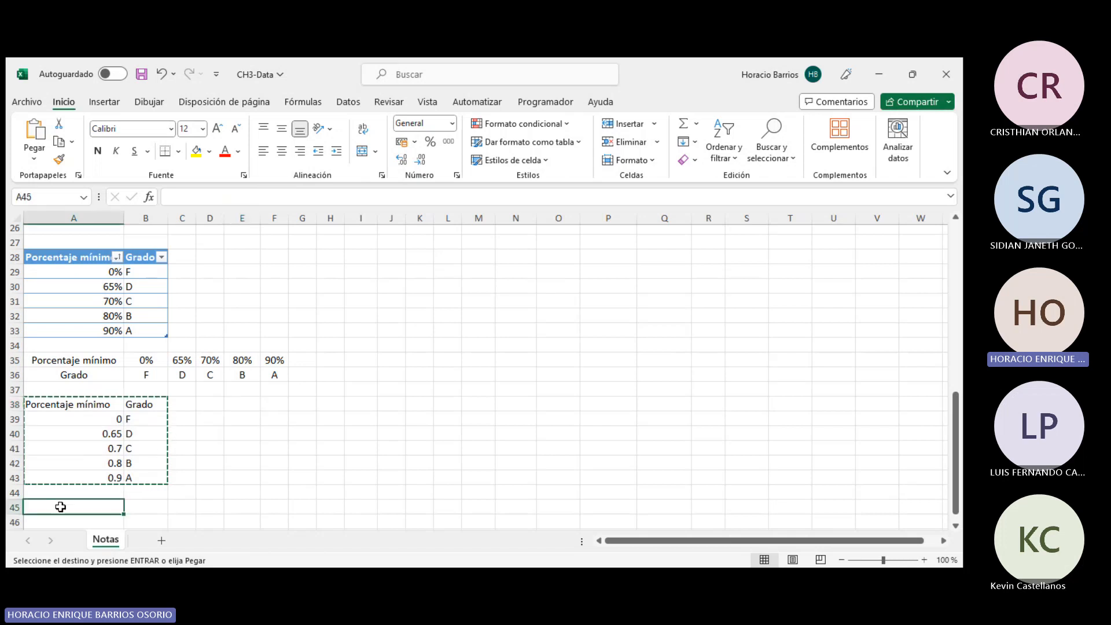
right_click(61, 507)
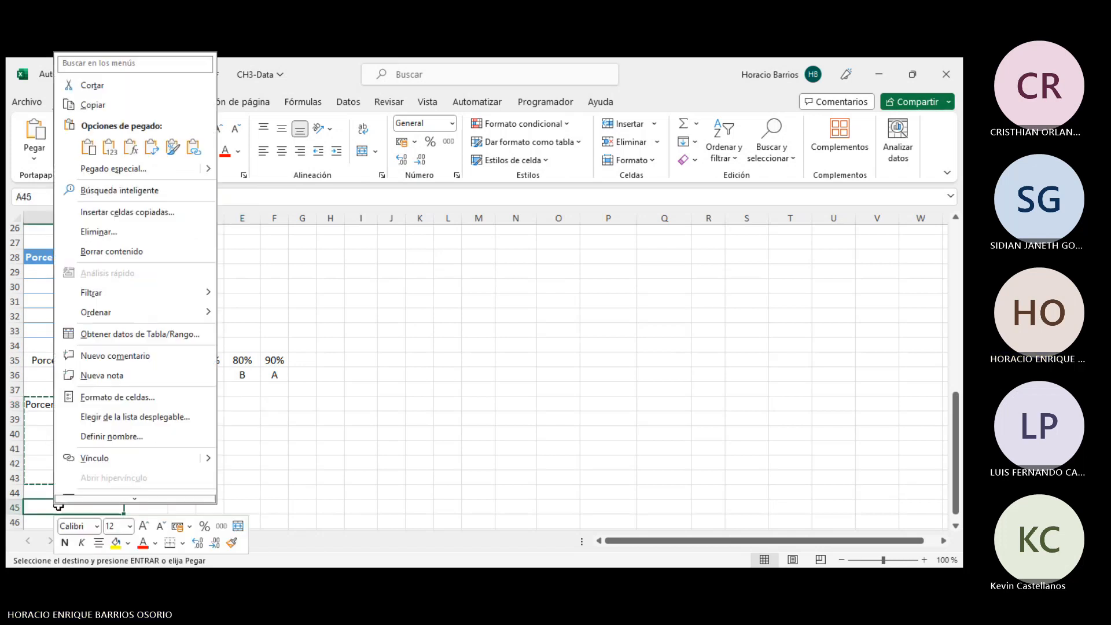
left_click(121, 151)
- Format the pasted values A45:B50 as a table with a light blue style
scroll(201, 352, "down", 3)
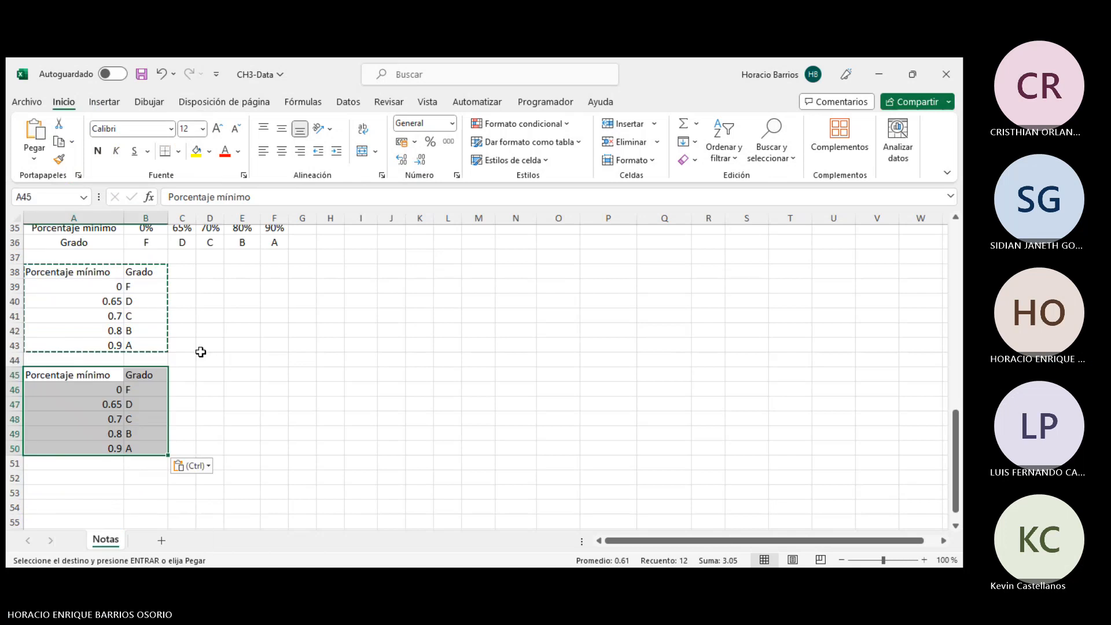
scroll(201, 352, "down", 2)
left_click(82, 315)
left_click_drag(77, 288, 147, 363)
left_click(528, 141)
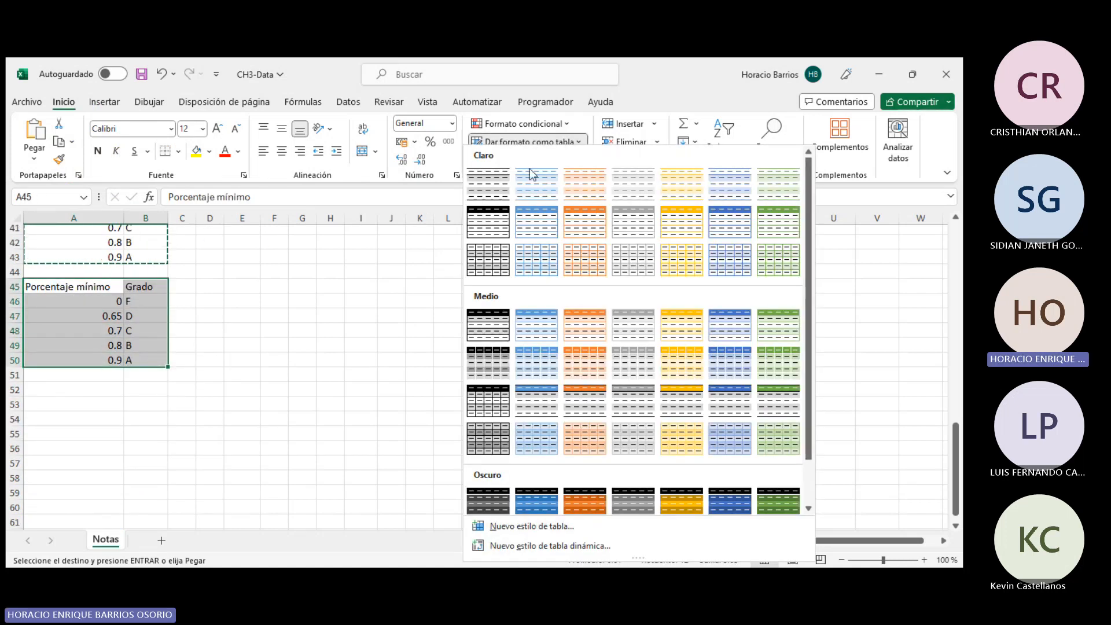
left_click(526, 225)
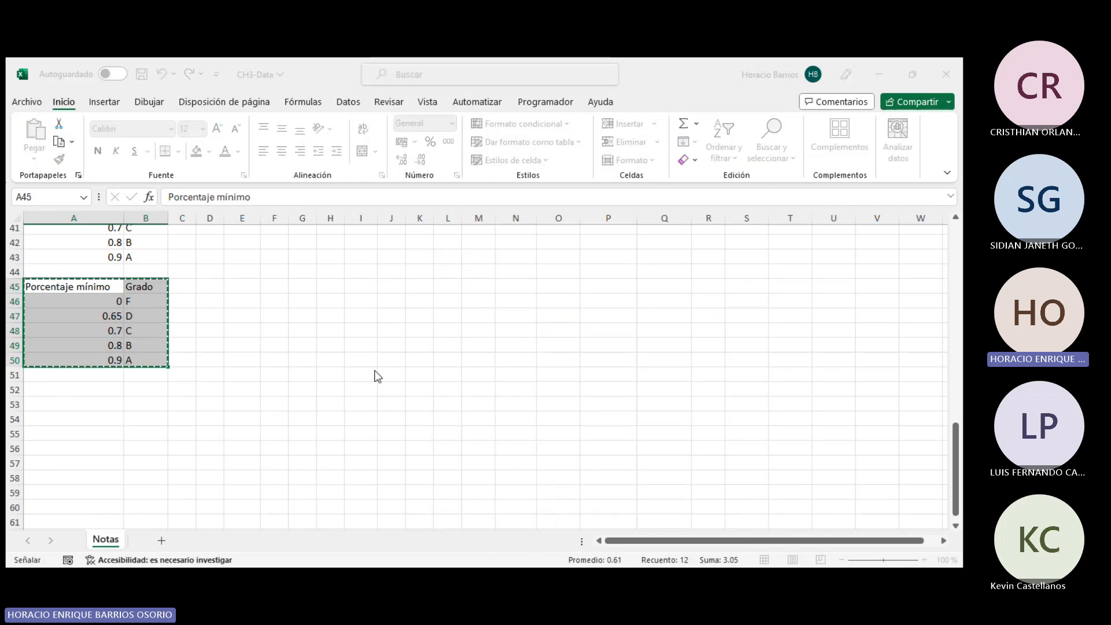
key("Return")
left_click(146, 330)
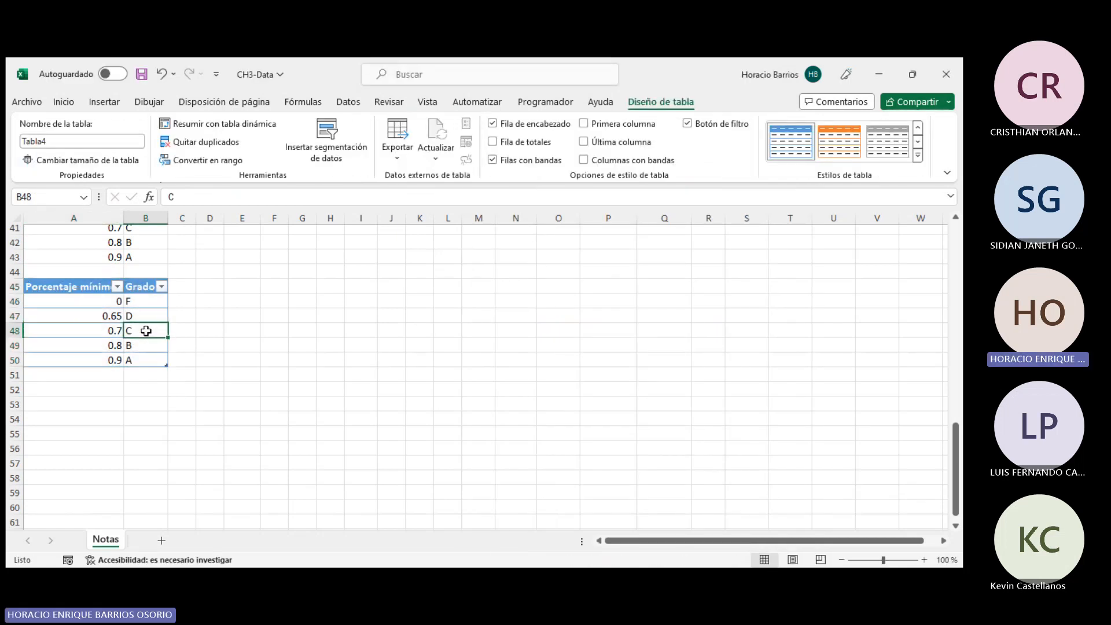
- Compare the horizontal range A35:F36, the transposed range A38:B43 and the new table A45:B50
scroll(259, 399, "up", 3)
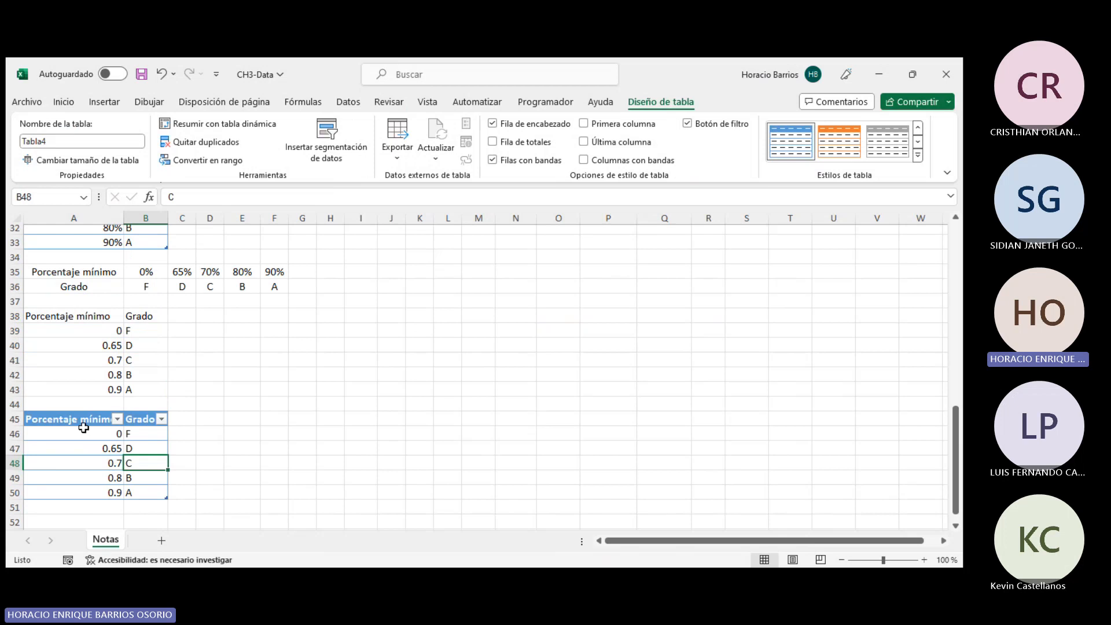
left_click(97, 316)
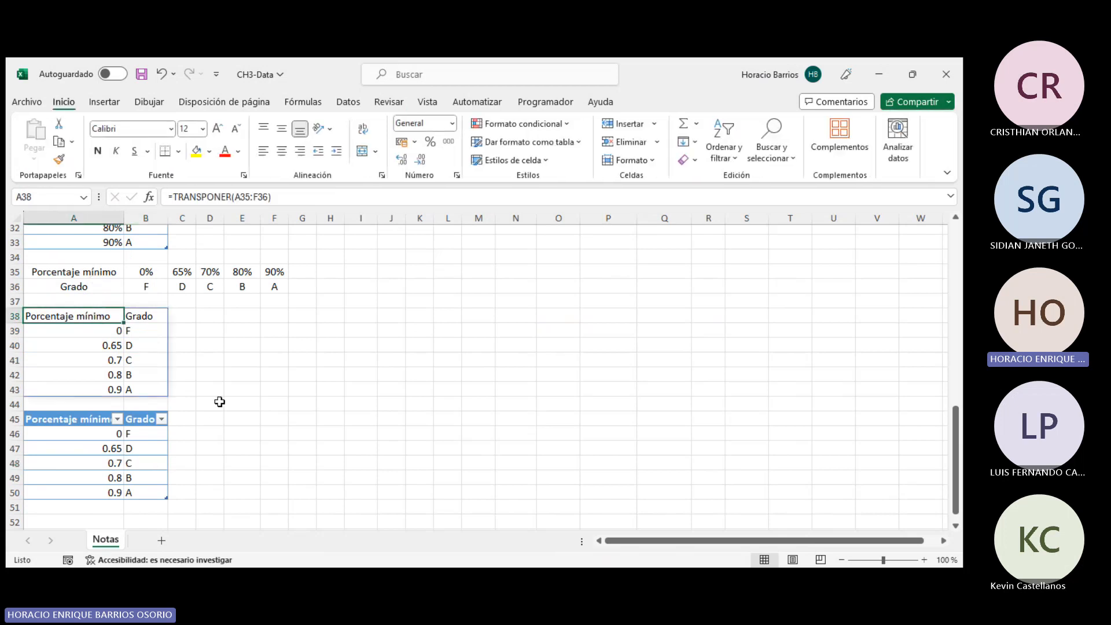
left_click_drag(99, 318, 149, 389)
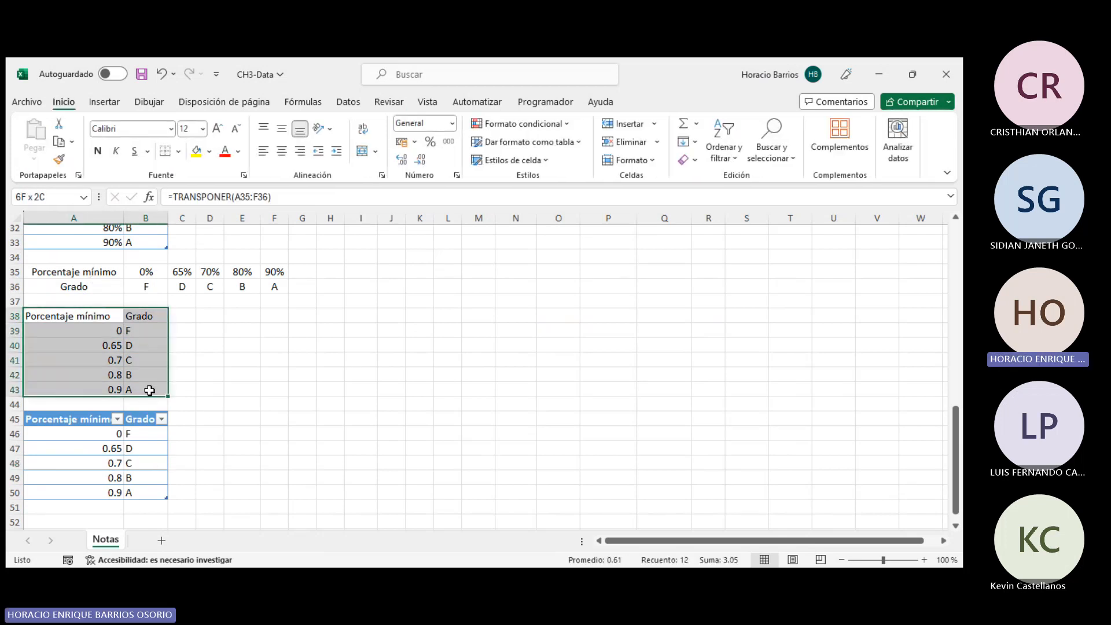
left_click(217, 328)
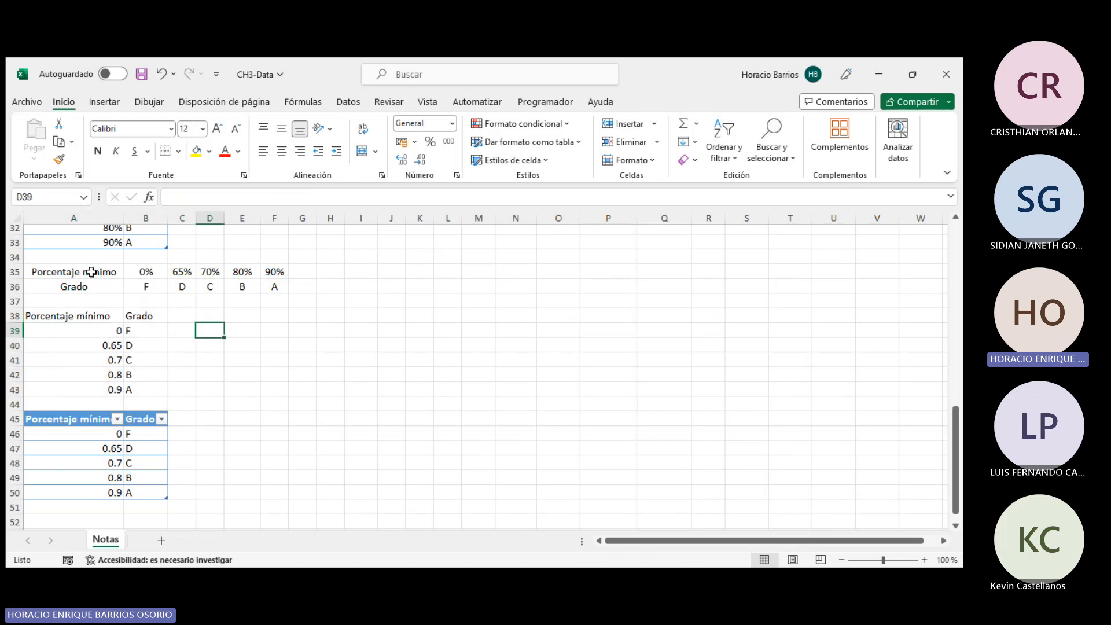
left_click_drag(91, 271, 275, 281)
left_click_drag(87, 275, 68, 420)
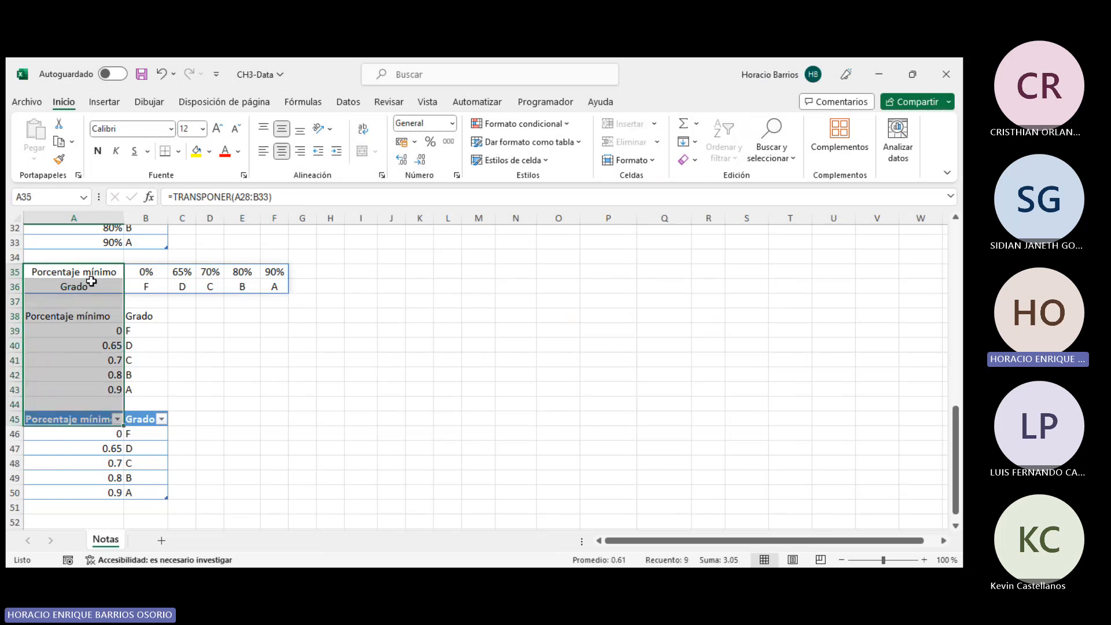
left_click(134, 284)
left_click_drag(104, 272, 276, 280)
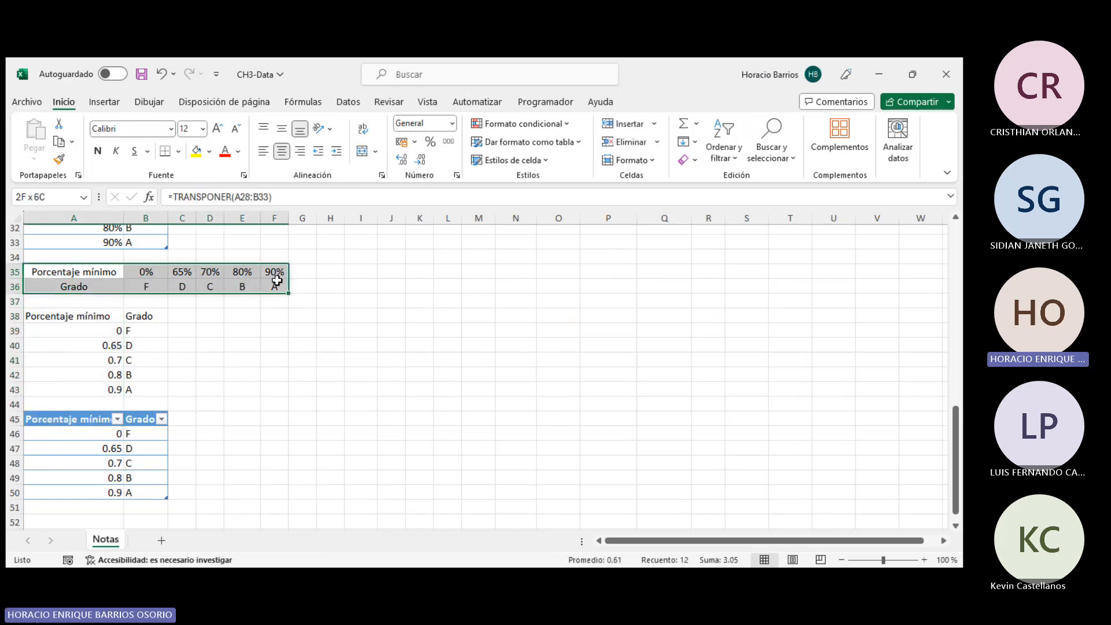
left_click(77, 313)
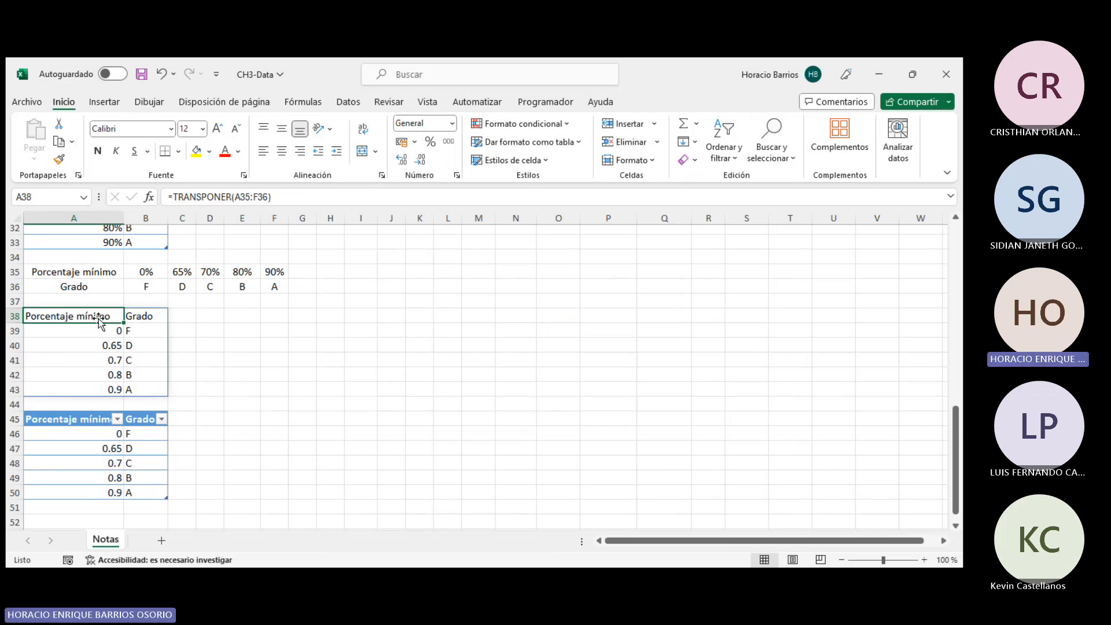
left_click_drag(99, 315, 144, 390)
left_click_drag(59, 421, 141, 497)
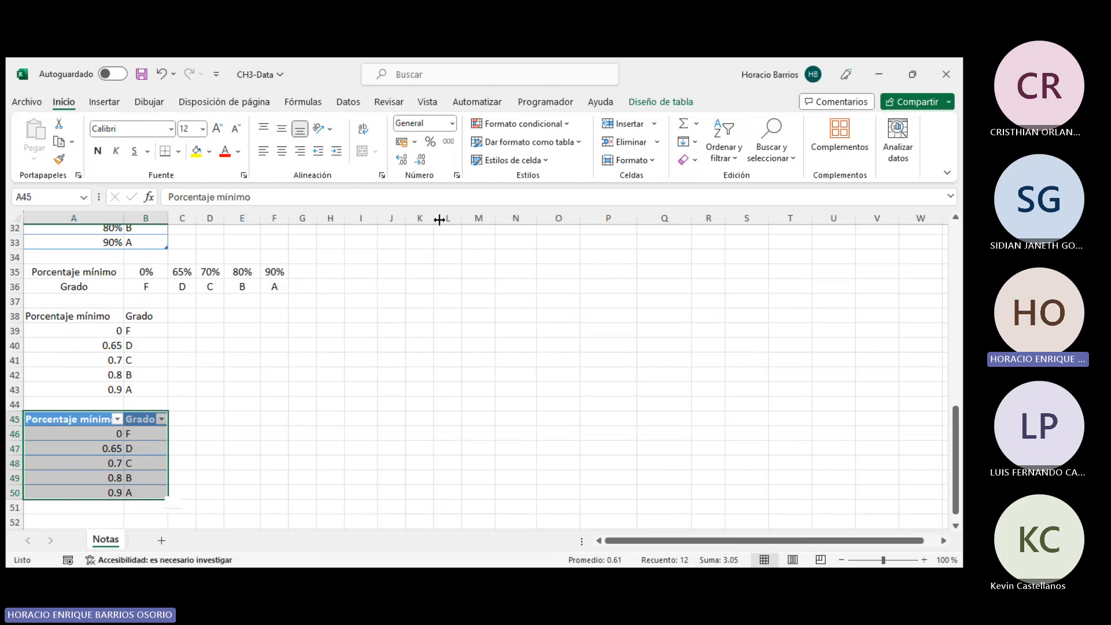
- Examine the table design options of the new table A45:B50
left_click(557, 145)
key("Escape")
left_click(665, 102)
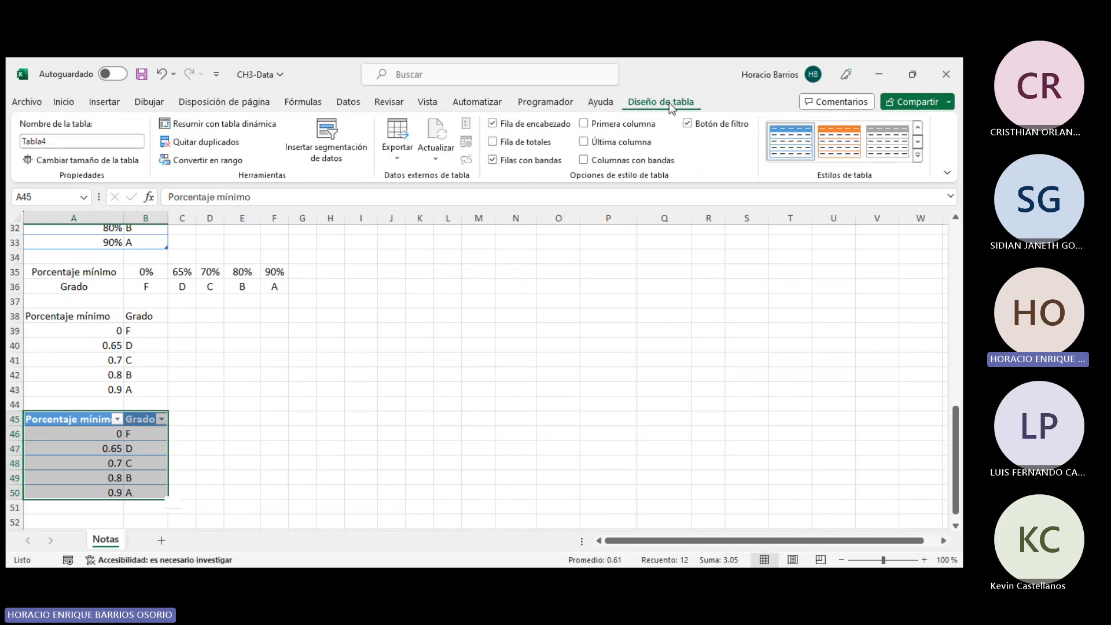
left_click(106, 141)
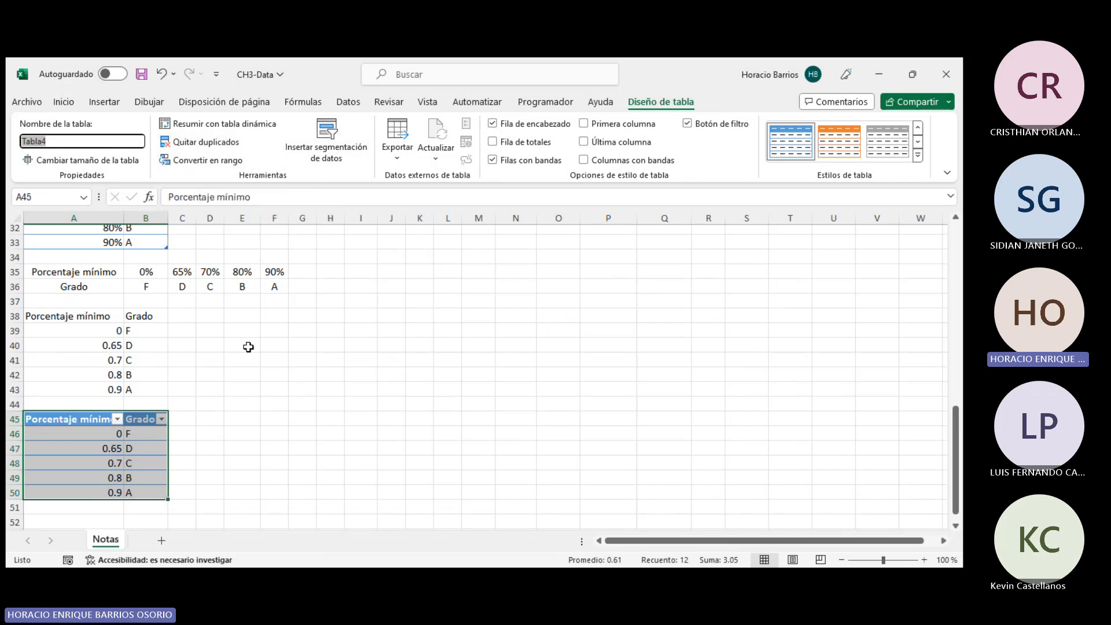
left_click(400, 157)
left_click(399, 155)
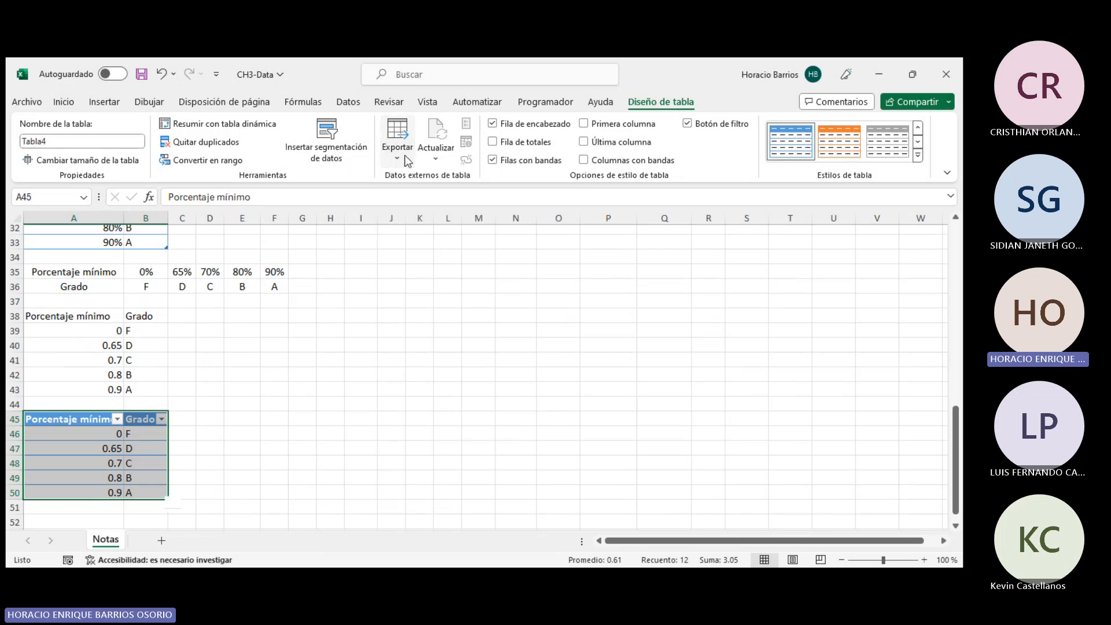
- Open the filter menu of the Porcentaje mínimo column and cancel it
left_click(117, 419)
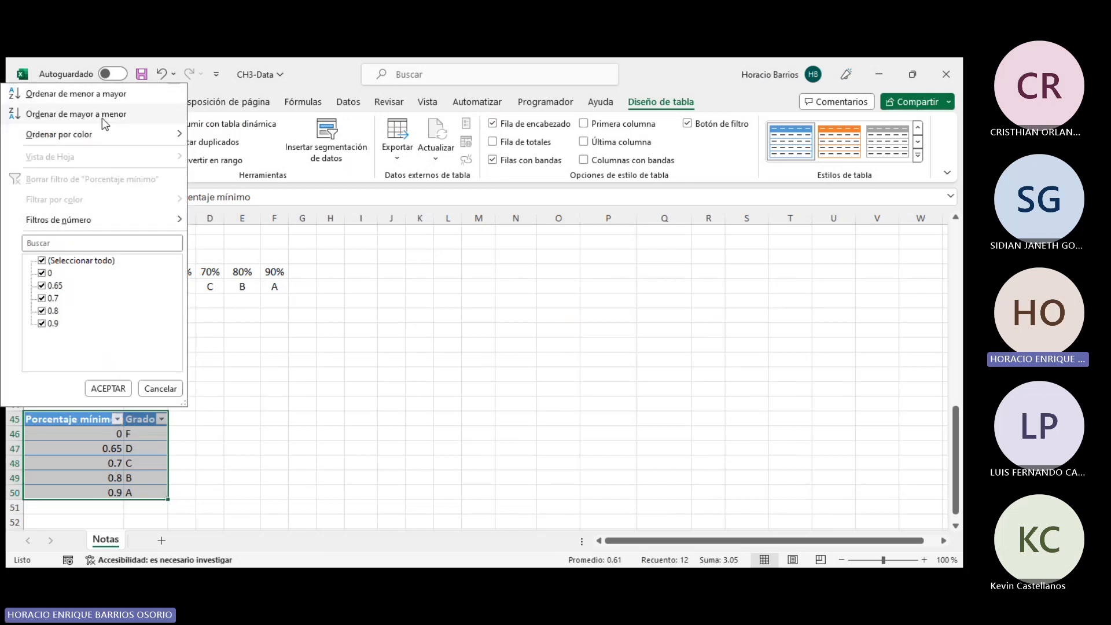
mouse_move(162, 142)
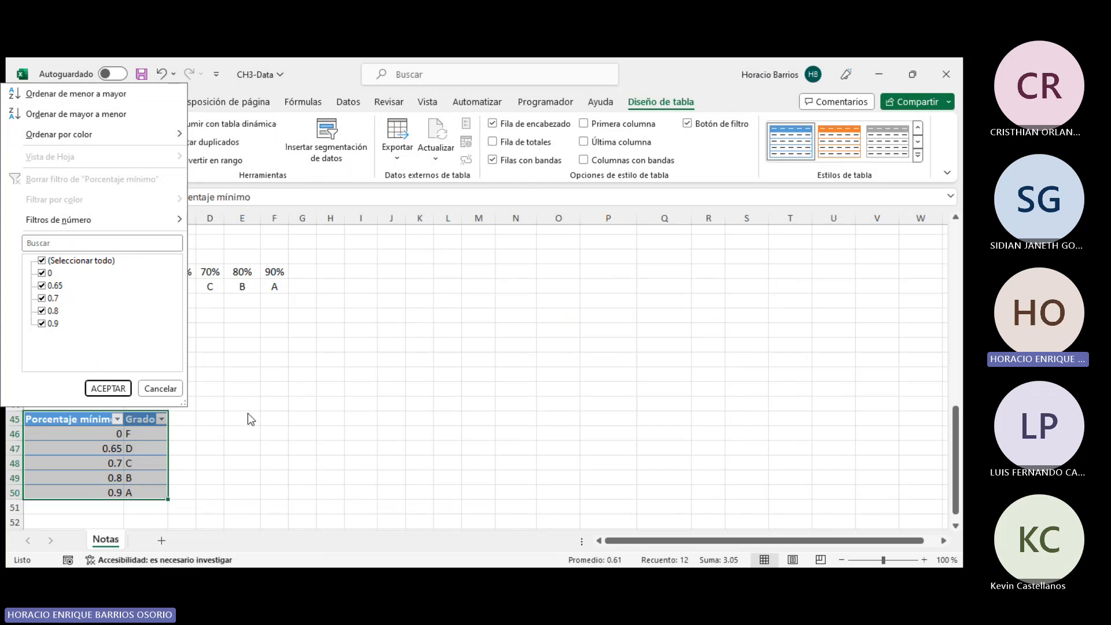
left_click(160, 388)
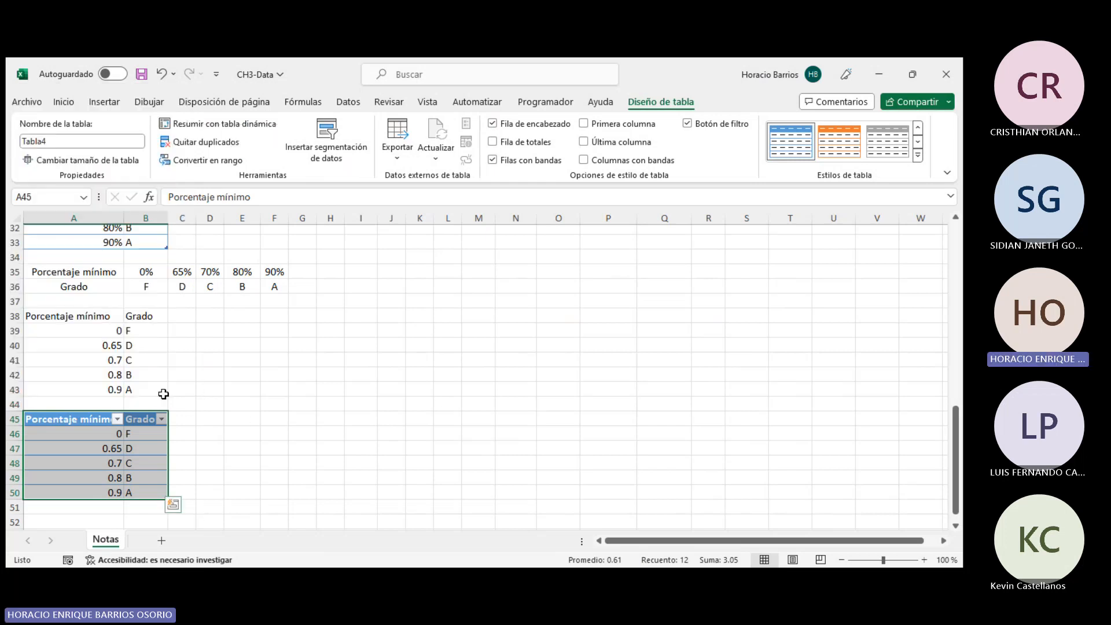
left_click(233, 456)
left_click_drag(274, 492, 32, 271)
scroll(360, 399, "up", 2)
left_click(295, 404)
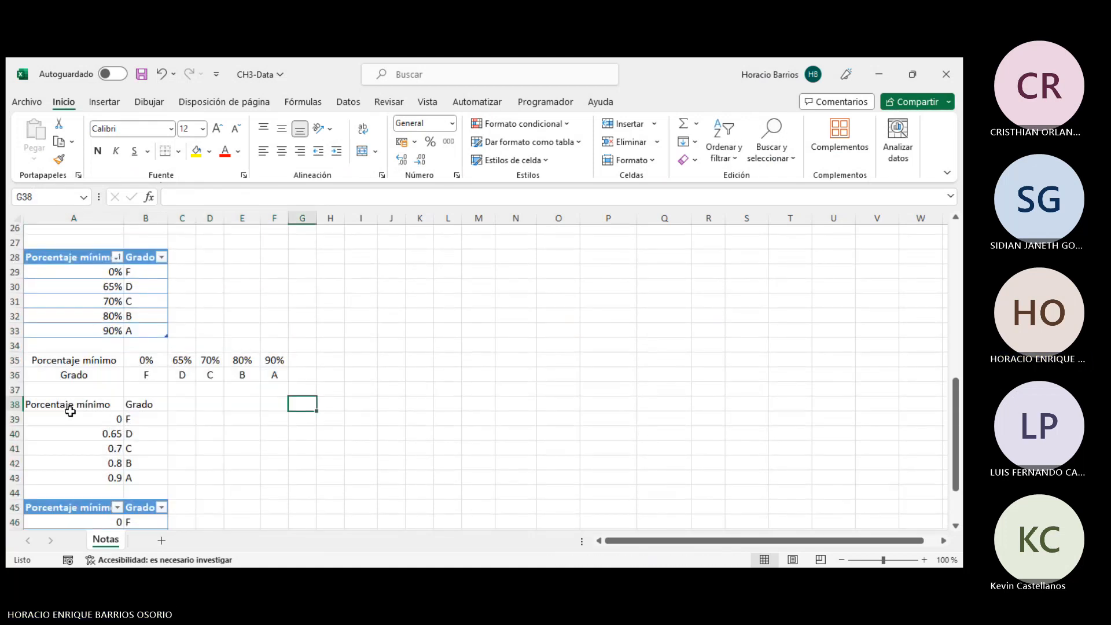
- Clear the transposed range and the pasted table in rows 38 to 50
left_click_drag(69, 408, 315, 519)
key("Delete")
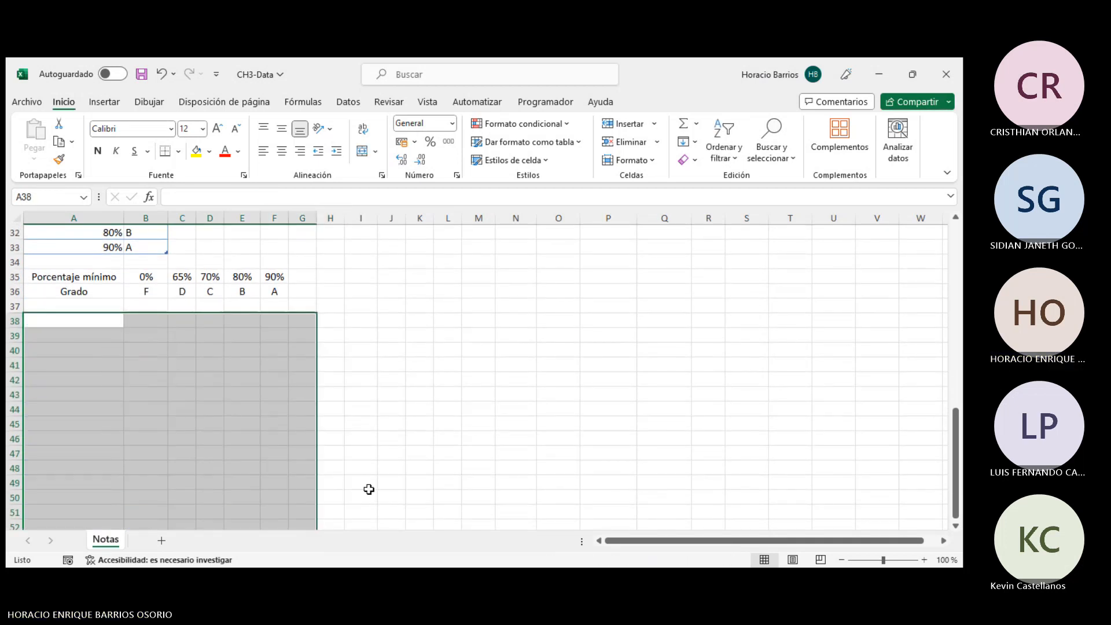
left_click(896, 431)
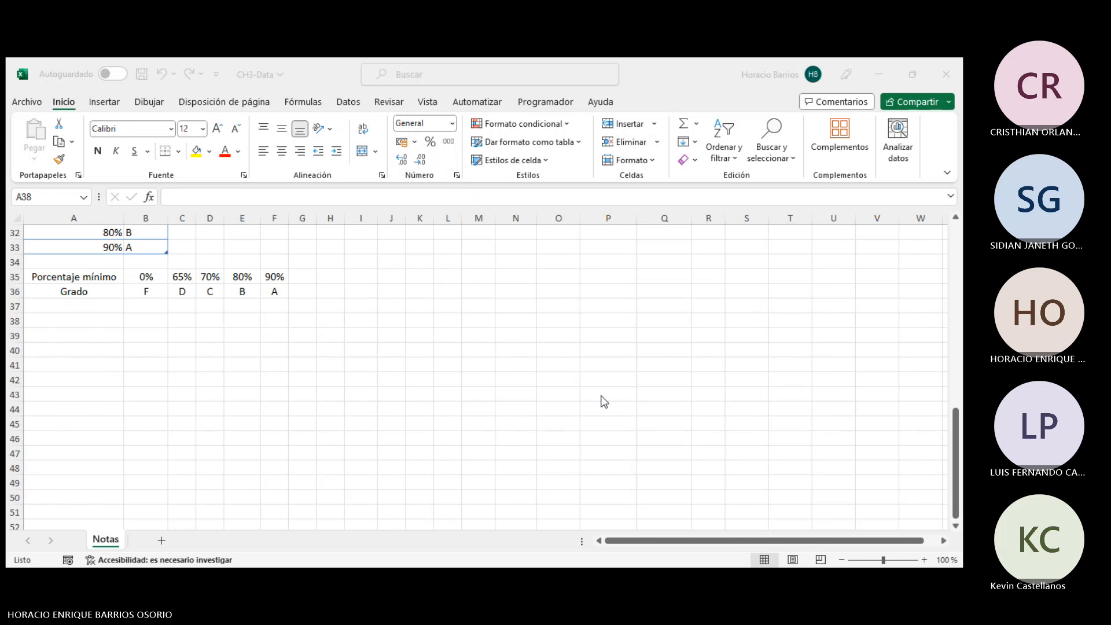
- Inspect the TRANSPONER formula behind the horizontal grade range in rows 35 and 36
scroll(343, 367, "up", 2)
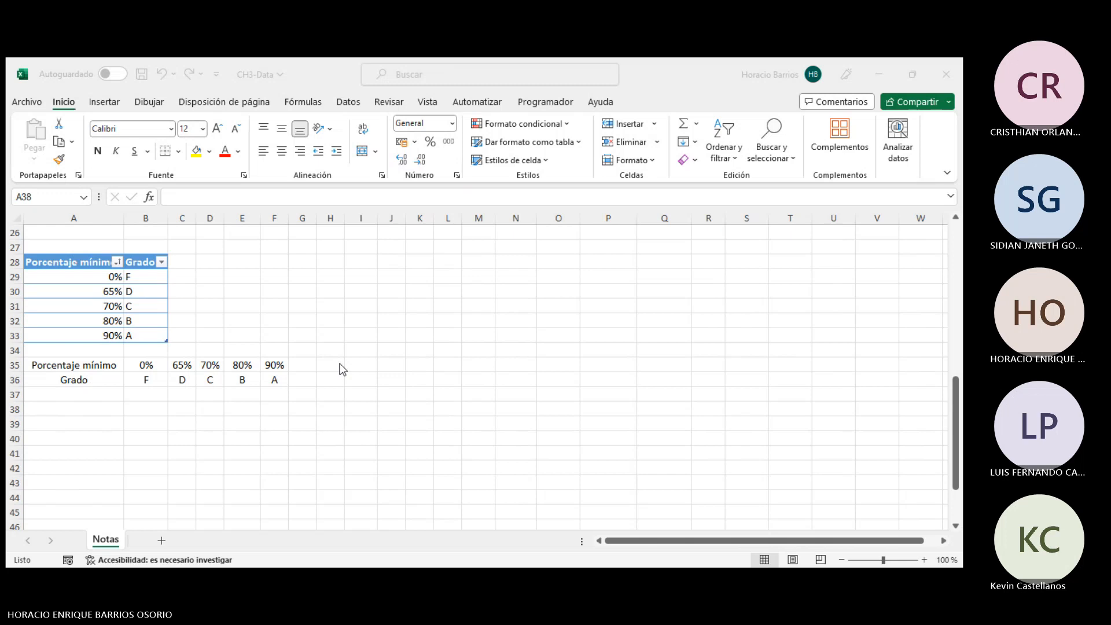
left_click(193, 380)
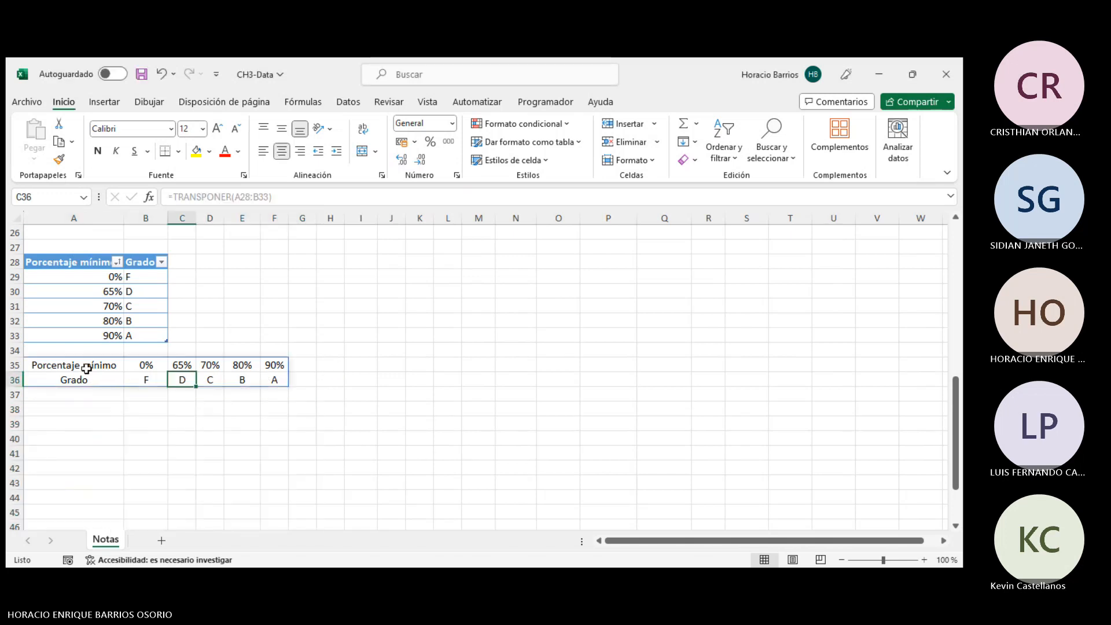
left_click(86, 369)
left_click(301, 367)
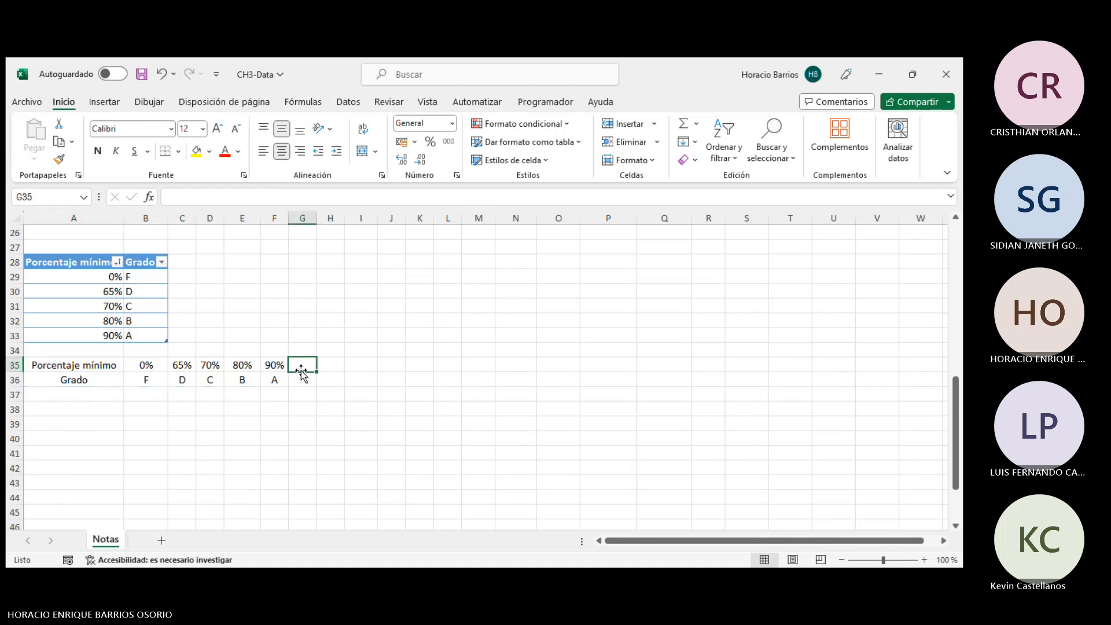
scroll(302, 371, "up", 4)
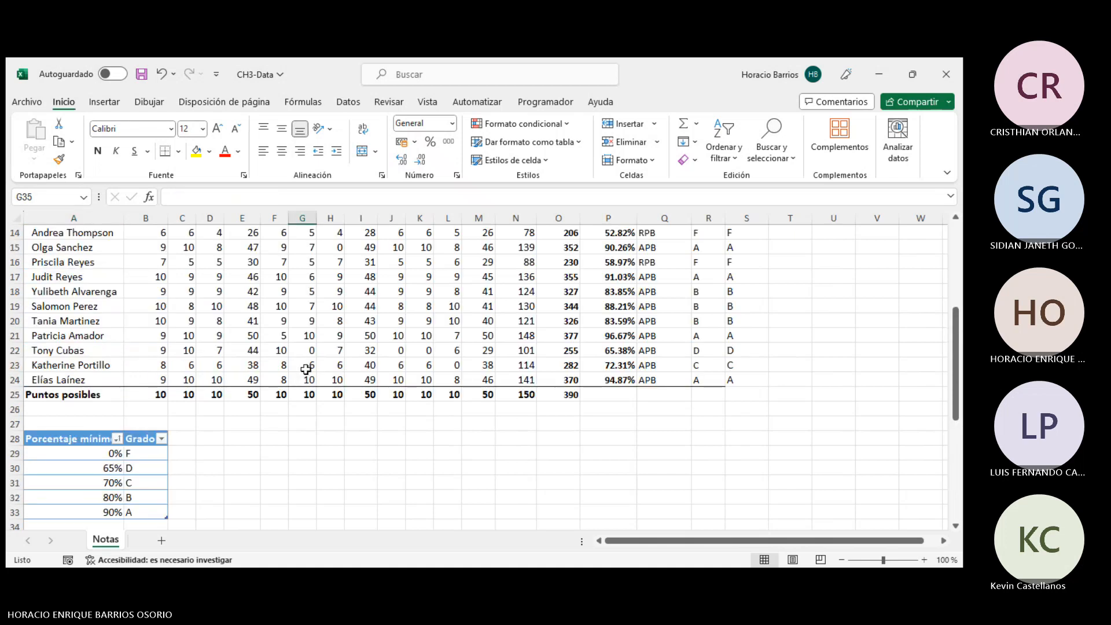
scroll(305, 369, "up", 5)
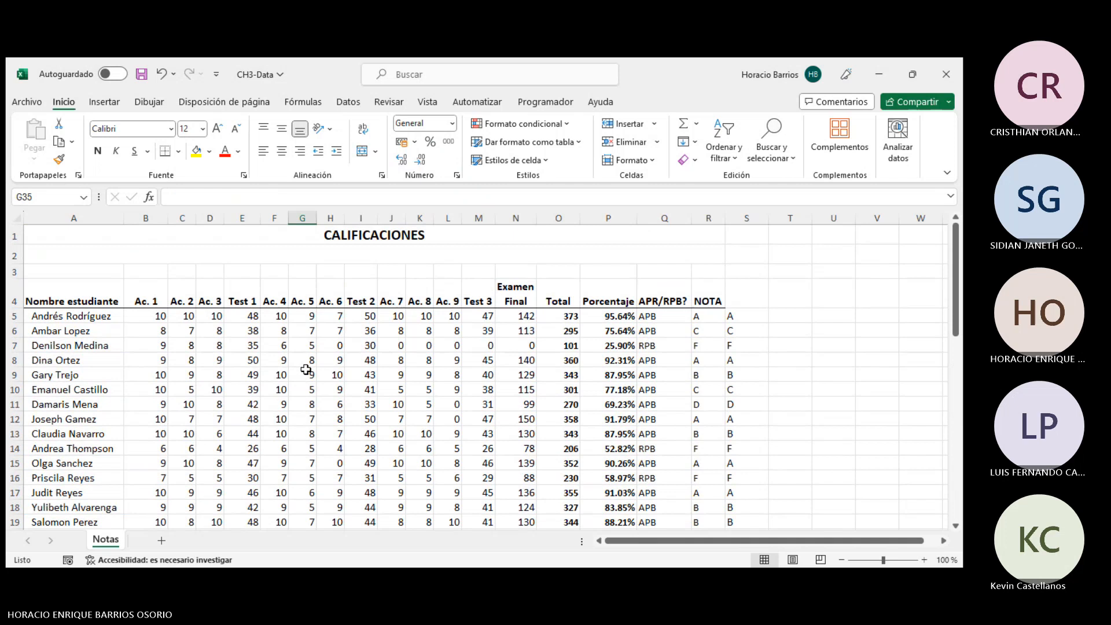
left_click(432, 267)
left_click_drag(711, 271, 33, 267)
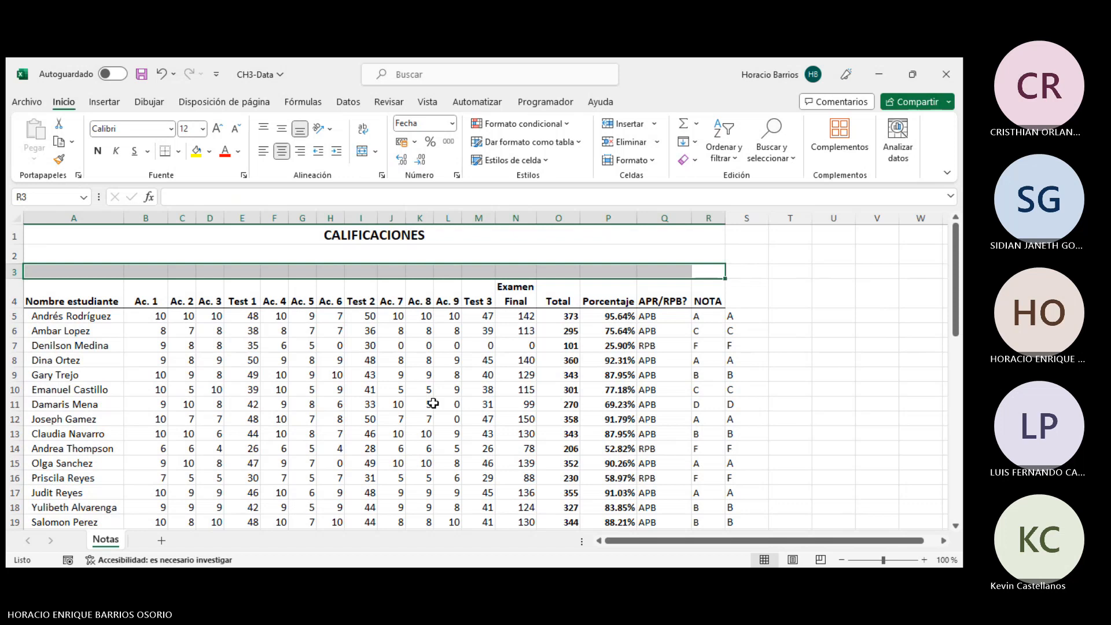
scroll(433, 404, "down", 1)
scroll(432, 404, "up", 1)
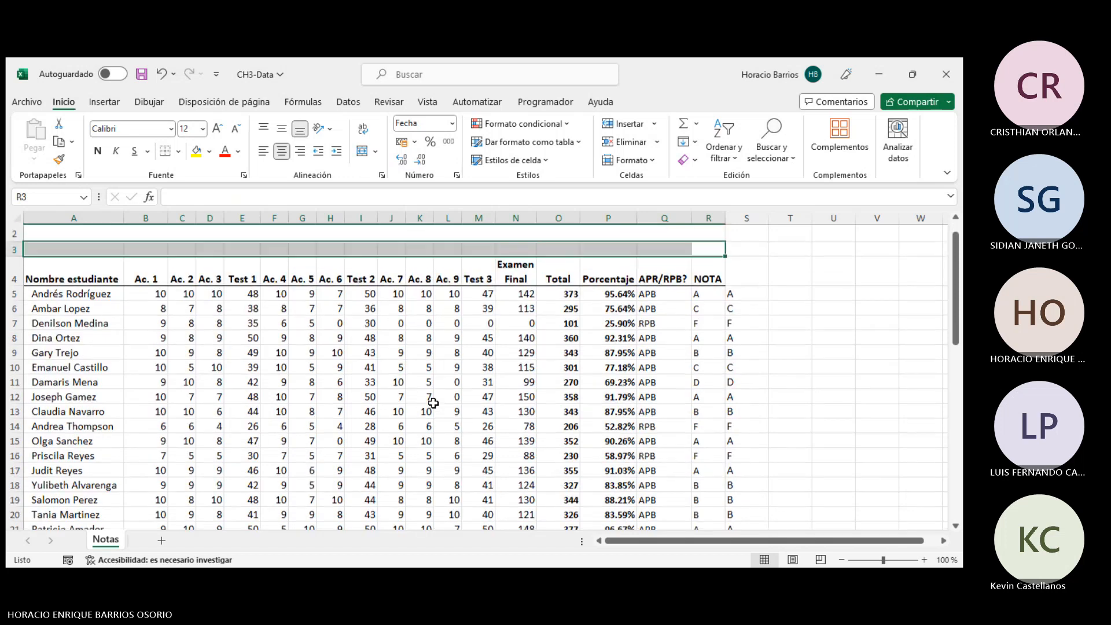
left_click(897, 444)
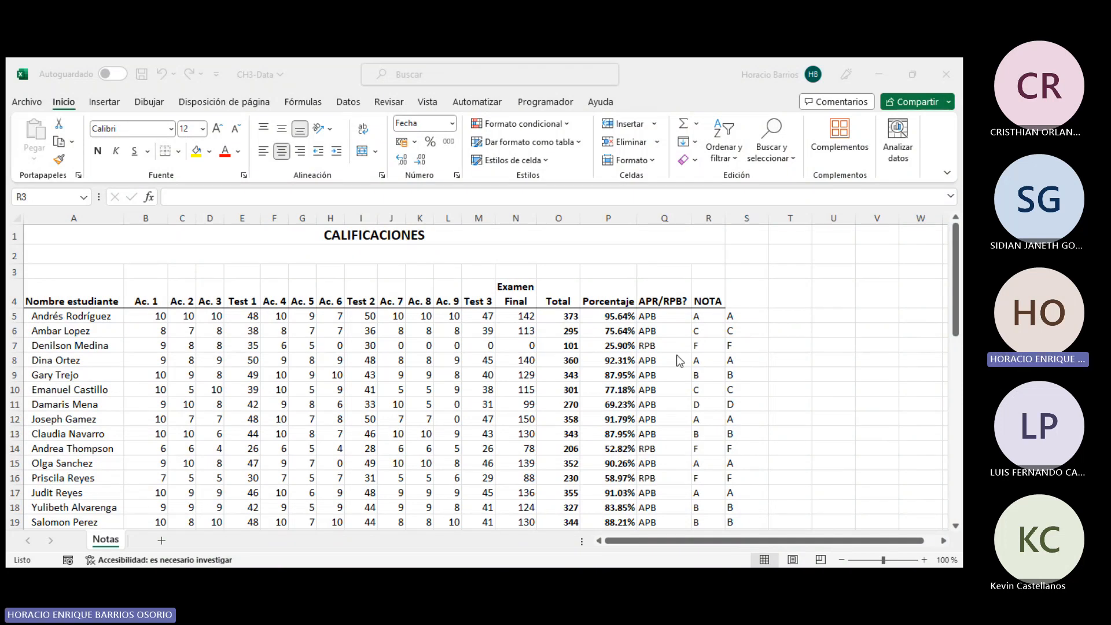
- Select the transposed values B35:F36 to review the horizontal grade range
scroll(285, 461, "down", 5)
scroll(162, 451, "down", 4)
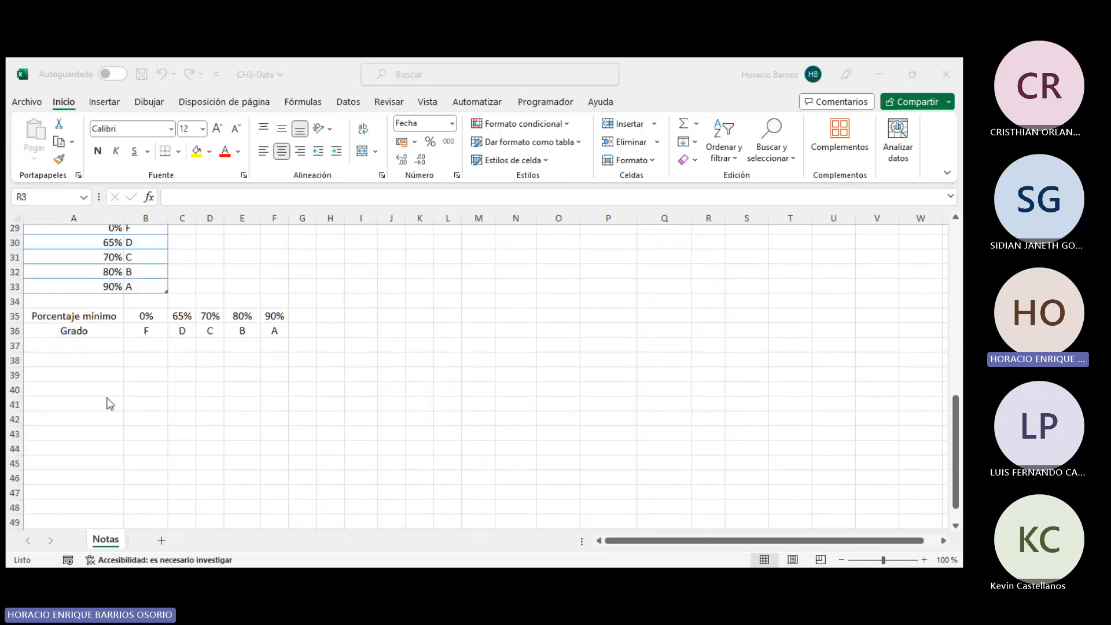
left_click(87, 315)
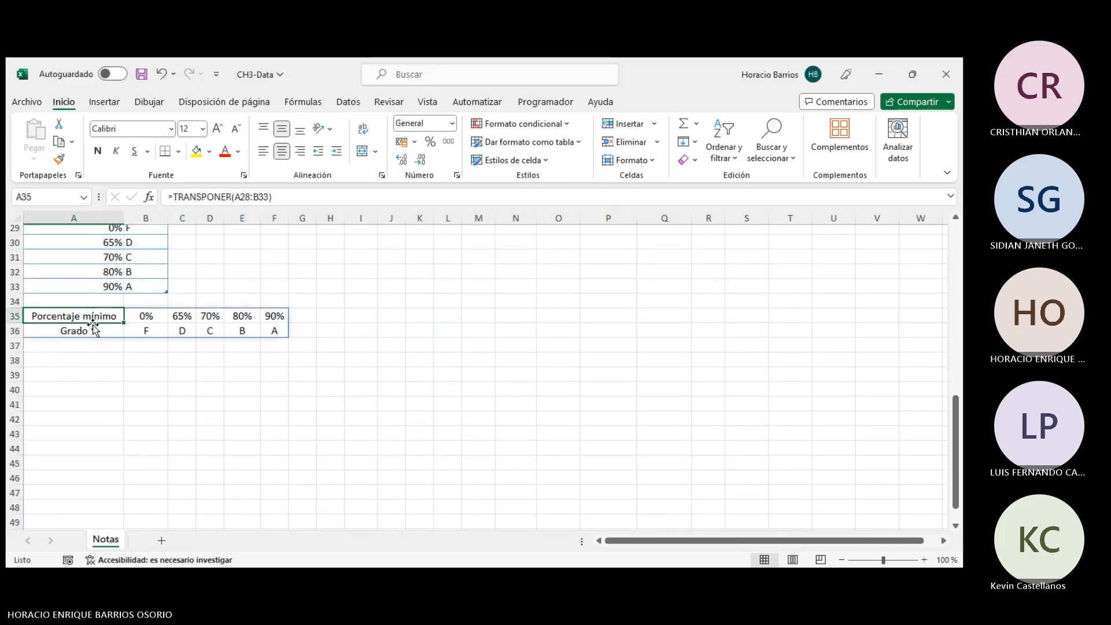
left_click_drag(144, 312, 277, 331)
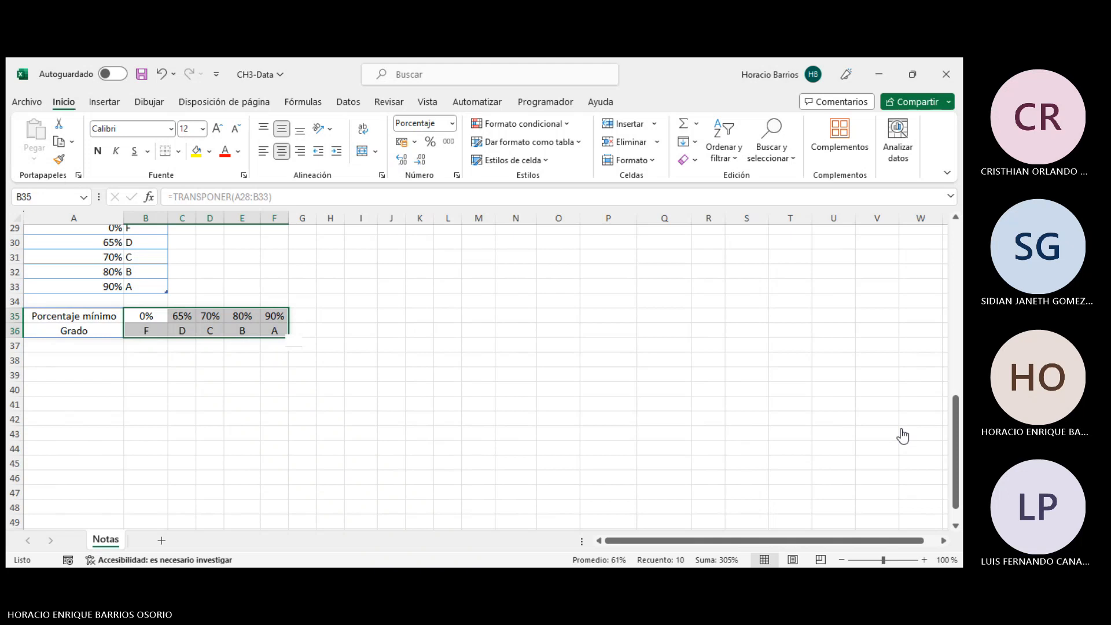
scroll(400, 387, "up", 1)
scroll(399, 386, "up", 3)
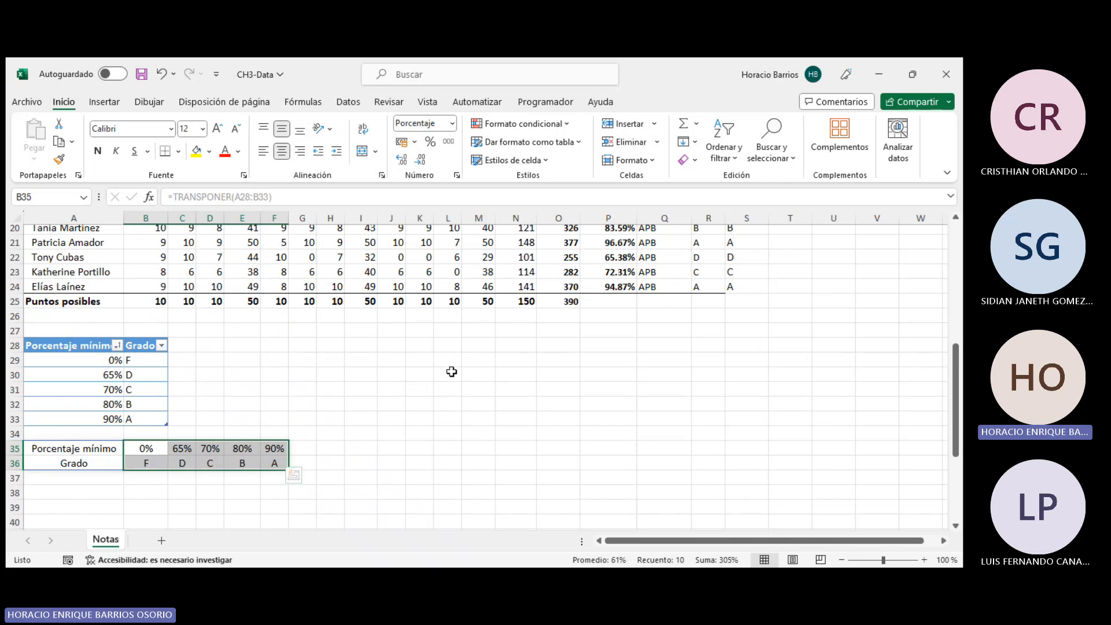
scroll(387, 371, "up", 6)
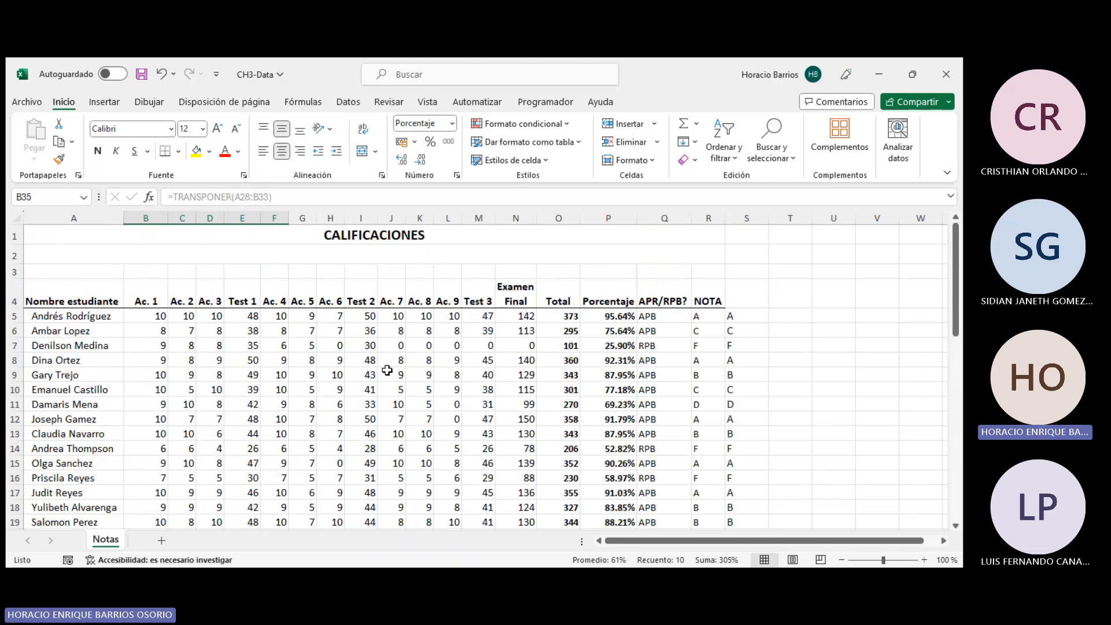
scroll(388, 364, "down", 1)
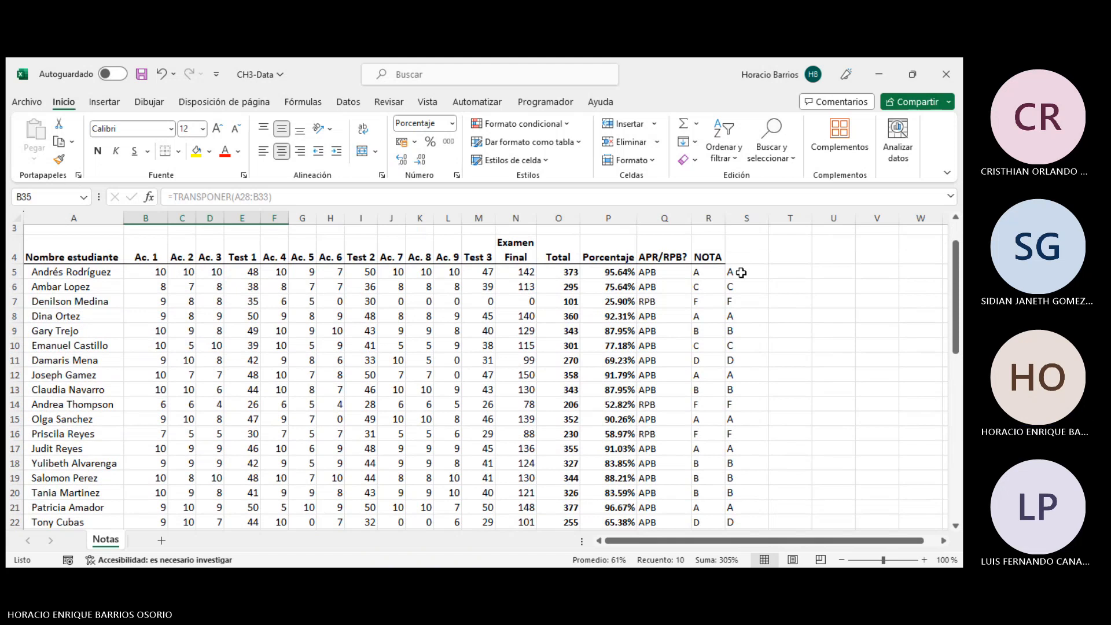
- Examine the BUSCARH grade formulas in column S next to the NOTA column
left_click_drag(744, 272, 732, 481)
scroll(741, 469, "up", 2)
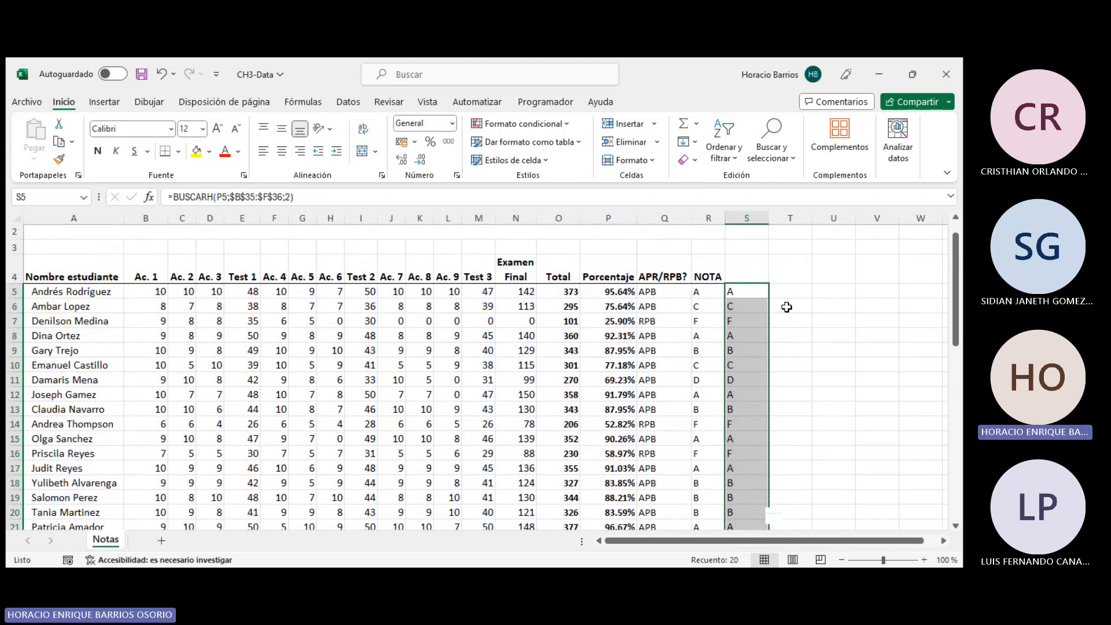
left_click(210, 311)
left_click(69, 286)
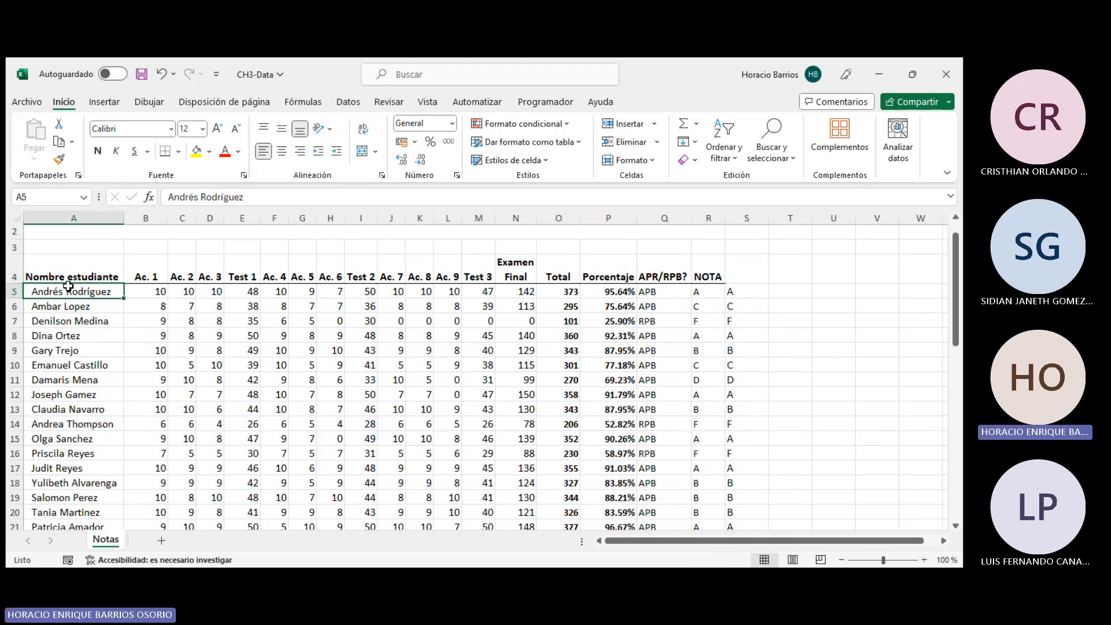
left_click(331, 335)
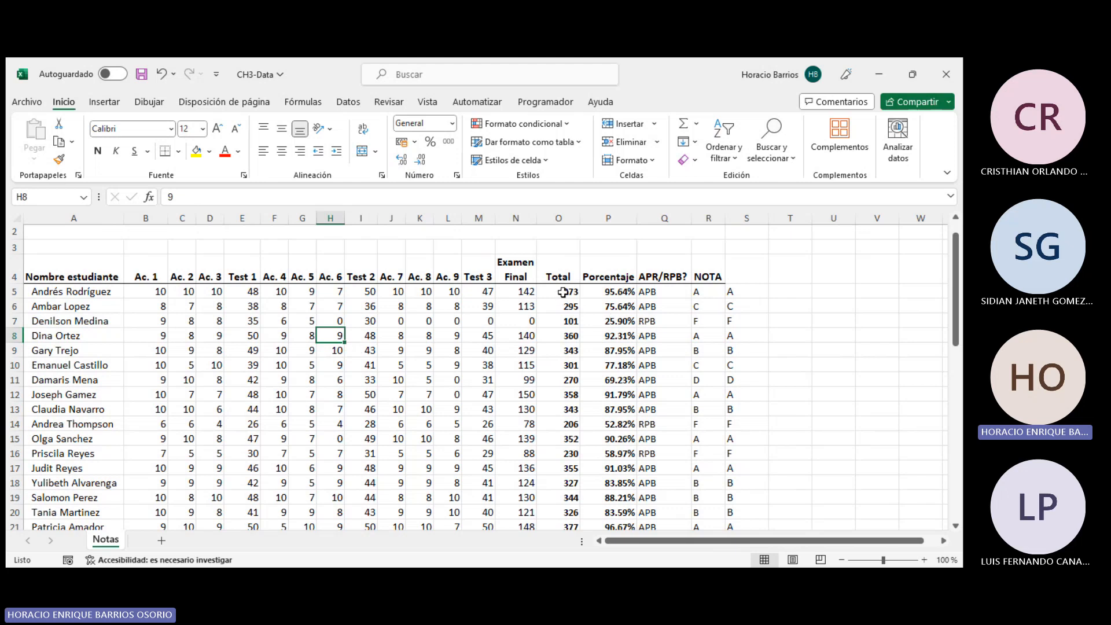
- Apply data bars to the Total column O5:O24 using Quick Analysis formatting
left_click_drag(561, 291, 573, 485)
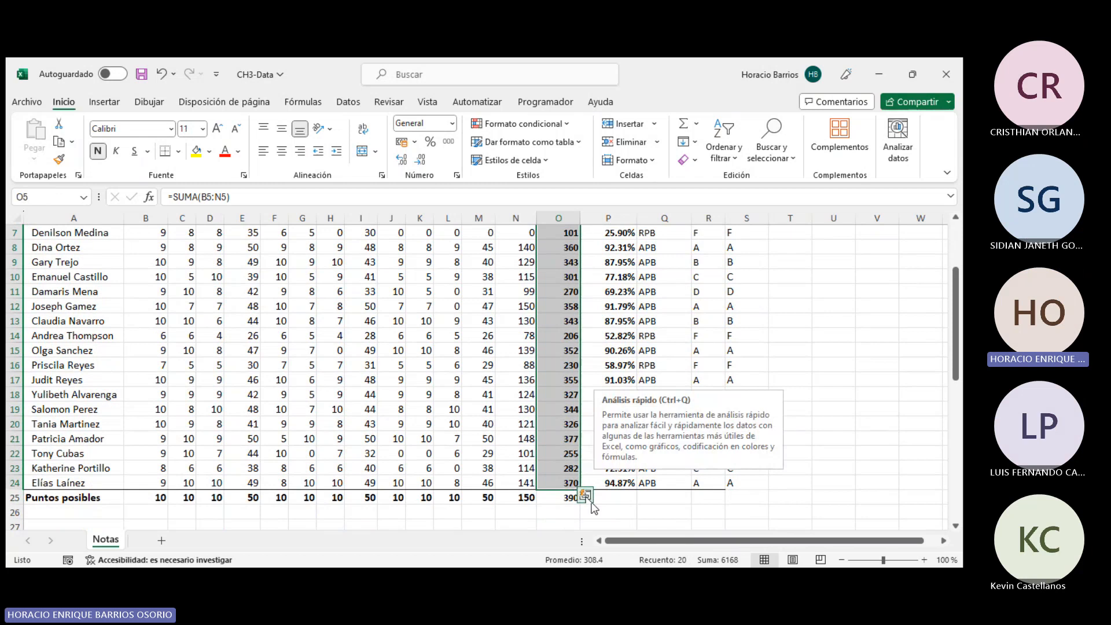
left_click(592, 501)
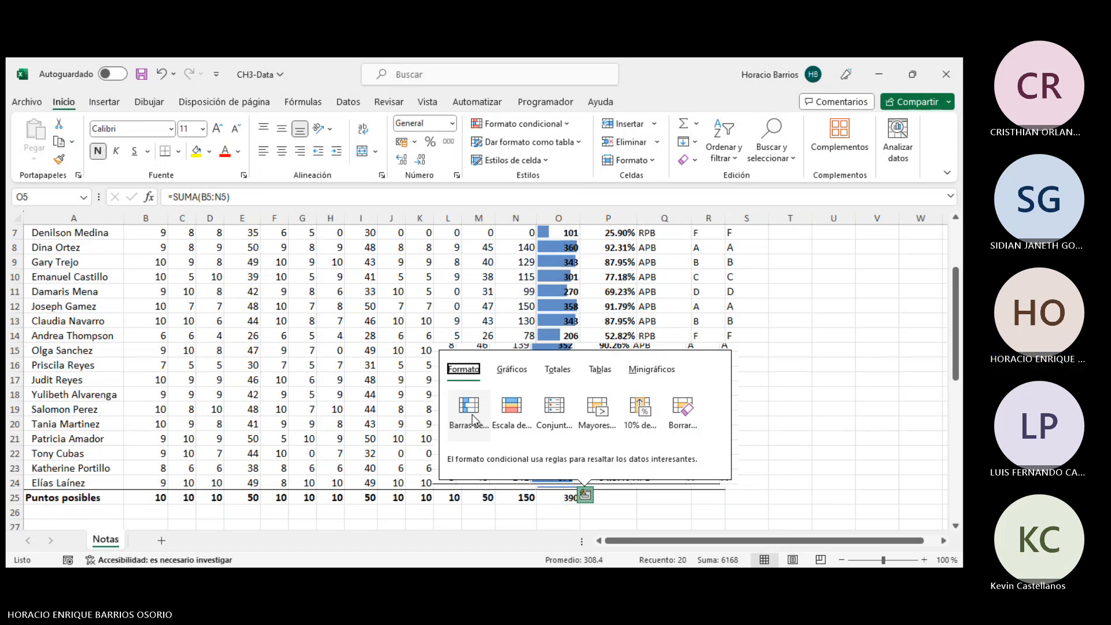
left_click(473, 420)
- Open the first student's SUMA total formula for editing and confirm it unchanged
scroll(623, 413, "up", 2)
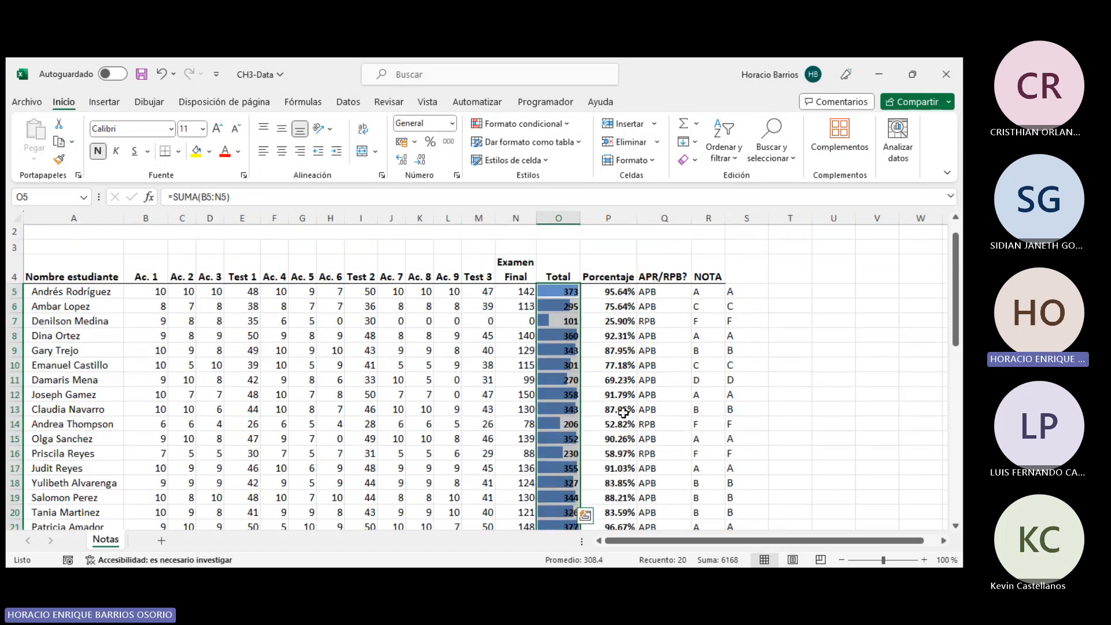
scroll(623, 412, "down", 2)
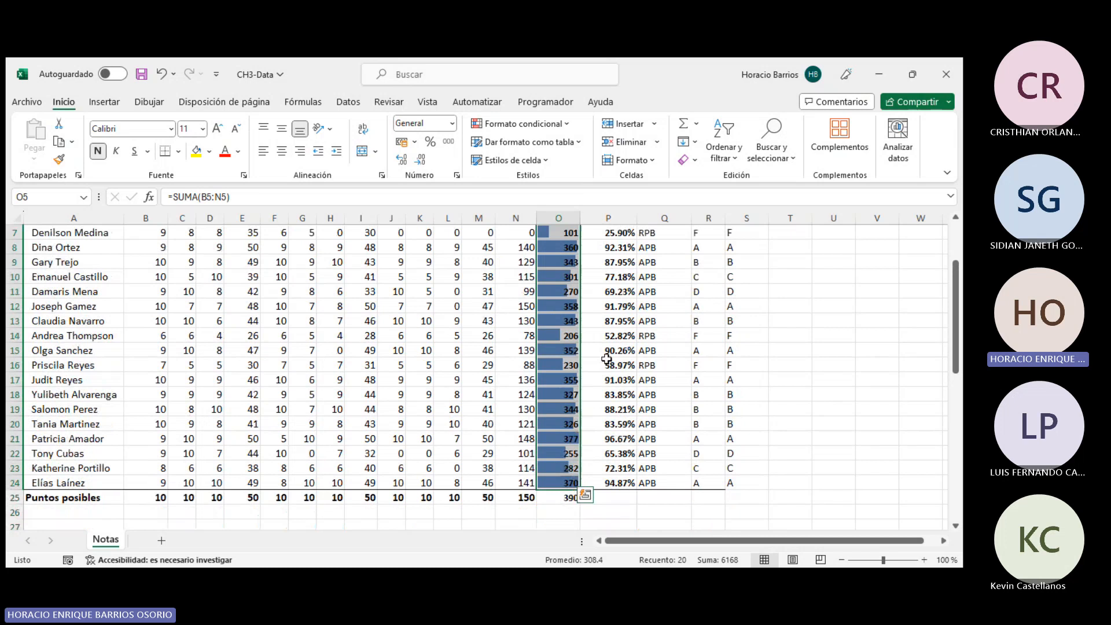
left_click(567, 500)
scroll(569, 499, "up", 2)
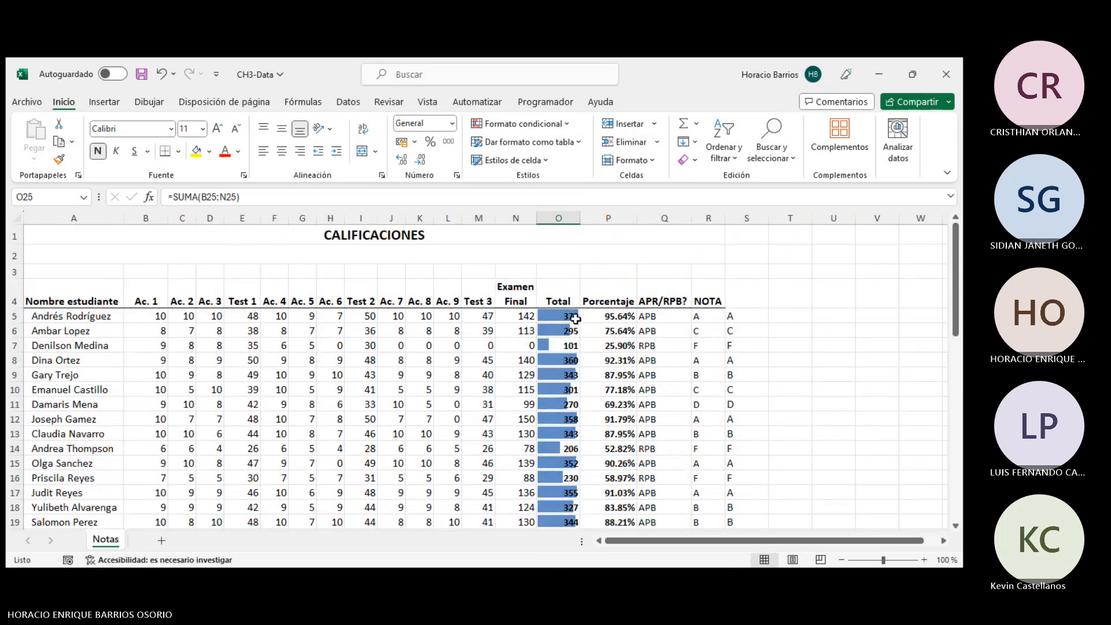
left_click(576, 319)
left_click(304, 197)
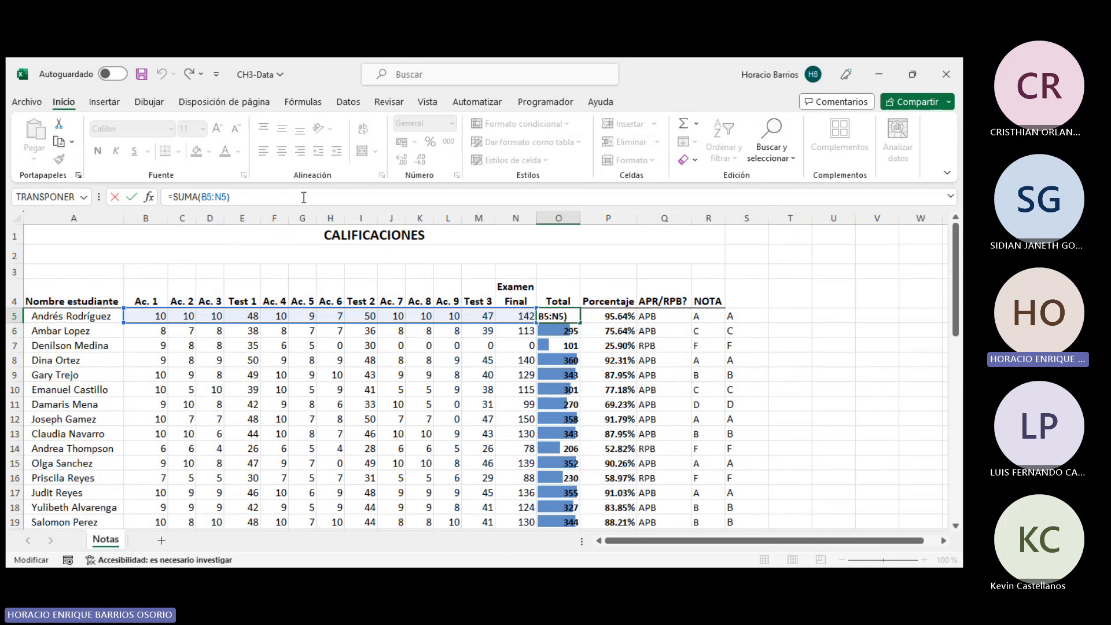
key("Return")
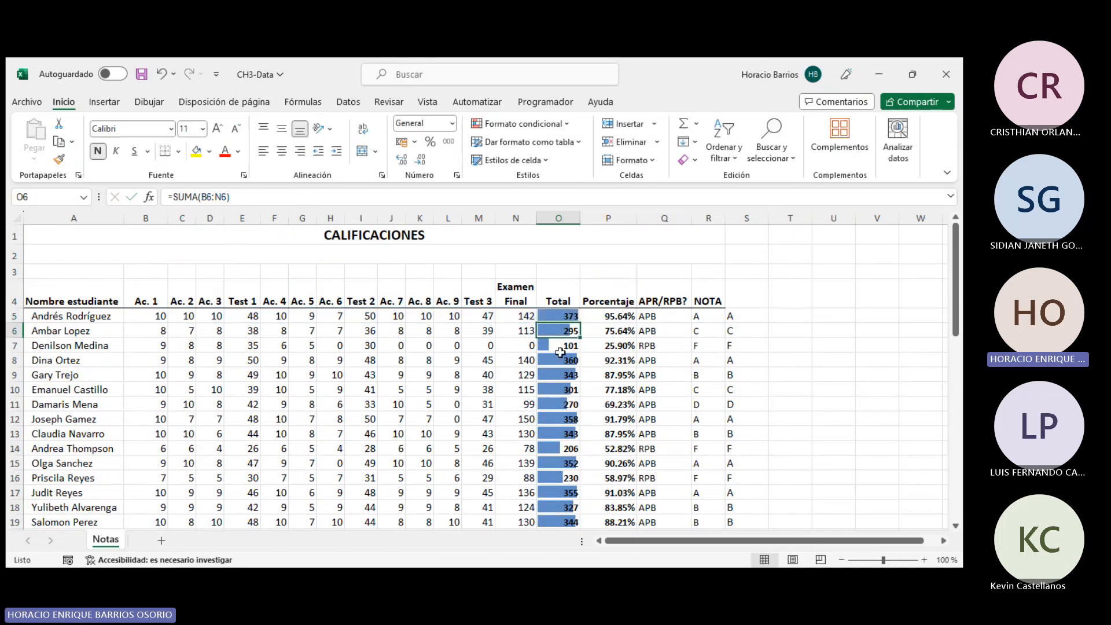
- Examine the data bars and the SUMA formulas of several cells in the Total column
scroll(564, 343, "down", 3)
left_click(559, 433)
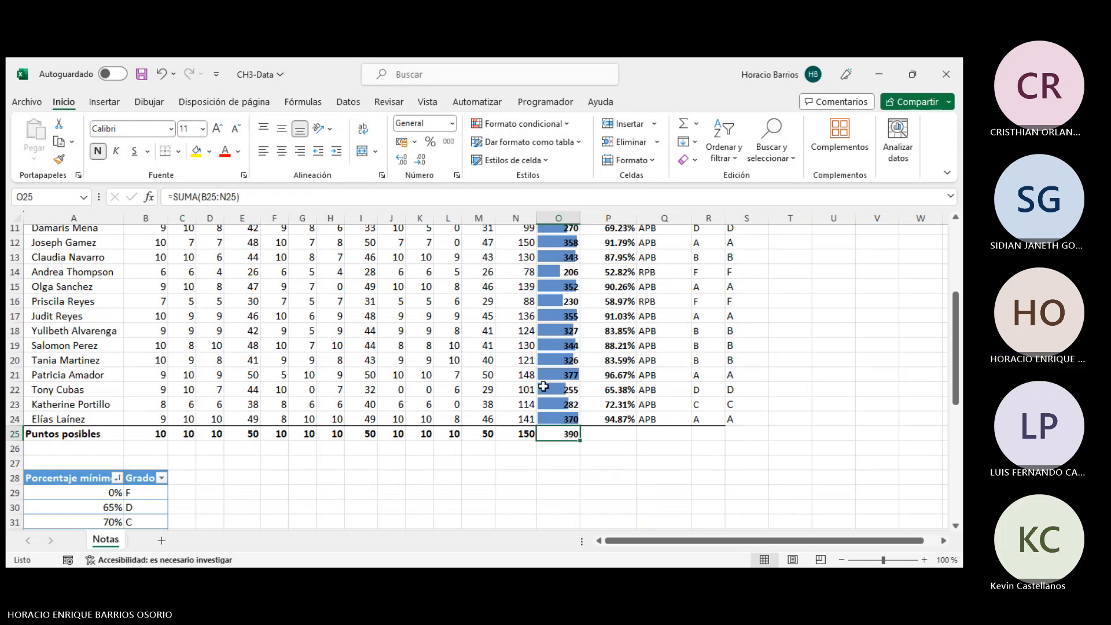
scroll(545, 387, "up", 4)
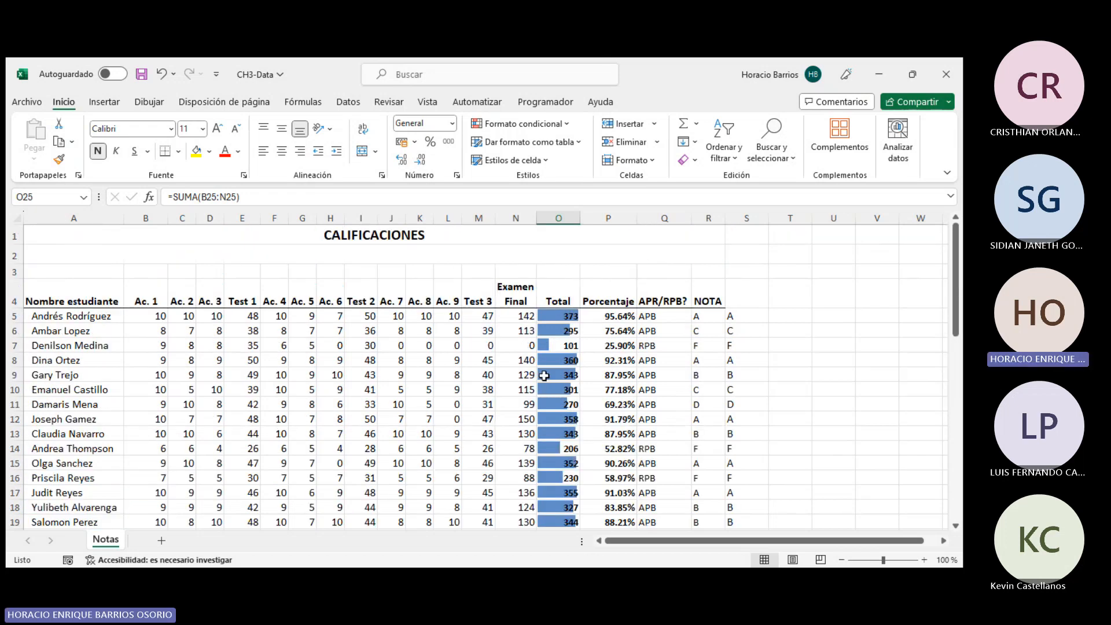
scroll(544, 376, "down", 1)
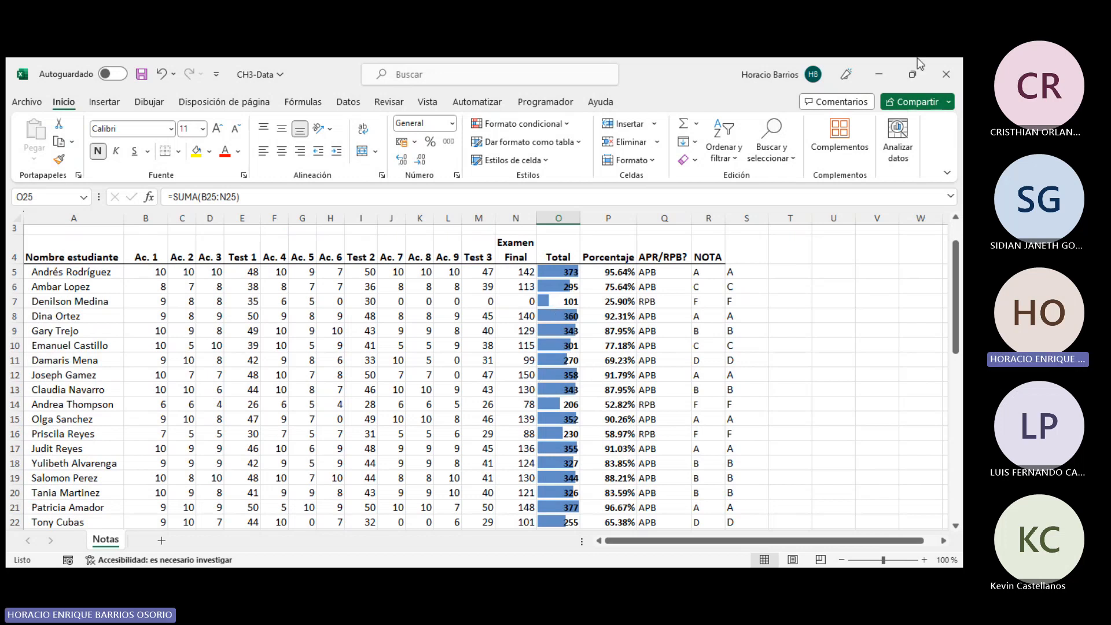
left_click(573, 271)
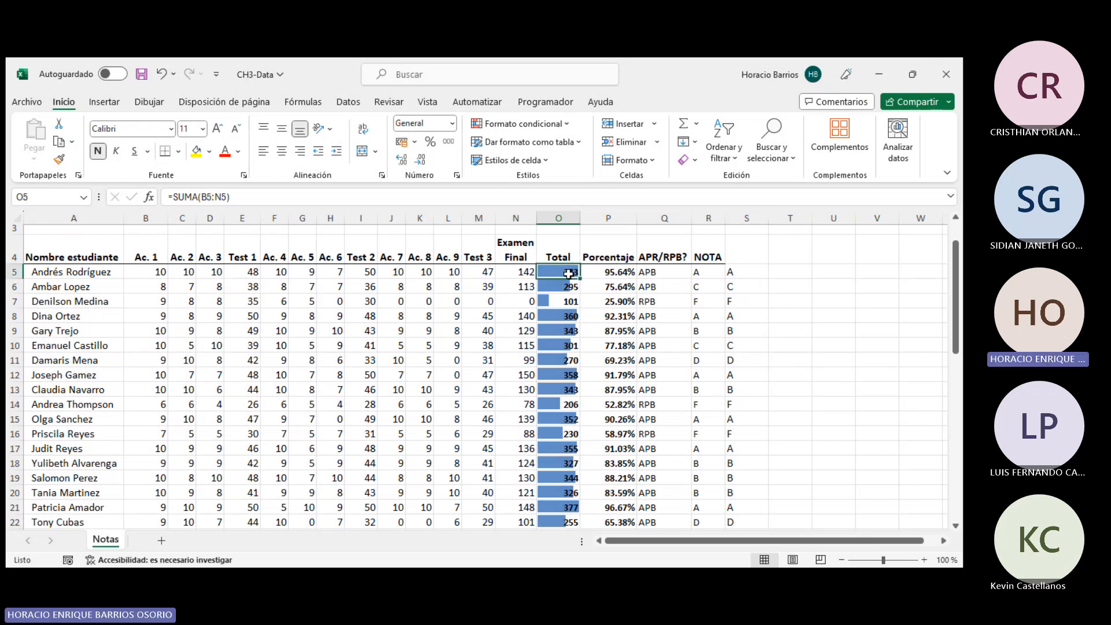
scroll(569, 274, "down", 6)
left_click(568, 301)
scroll(568, 300, "up", 5)
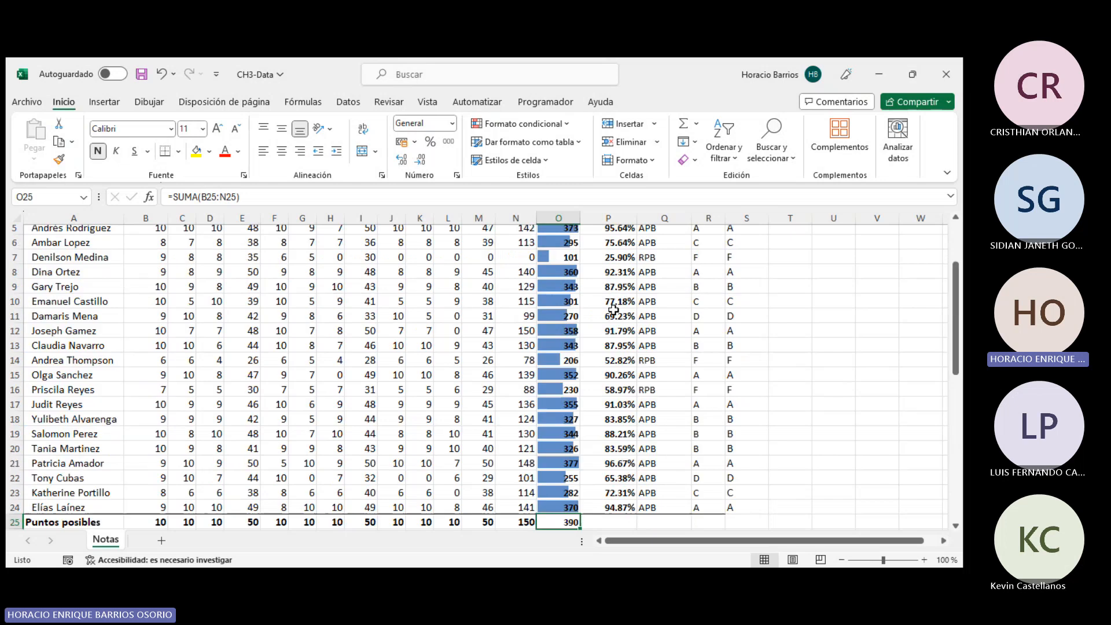
scroll(613, 310, "up", 2)
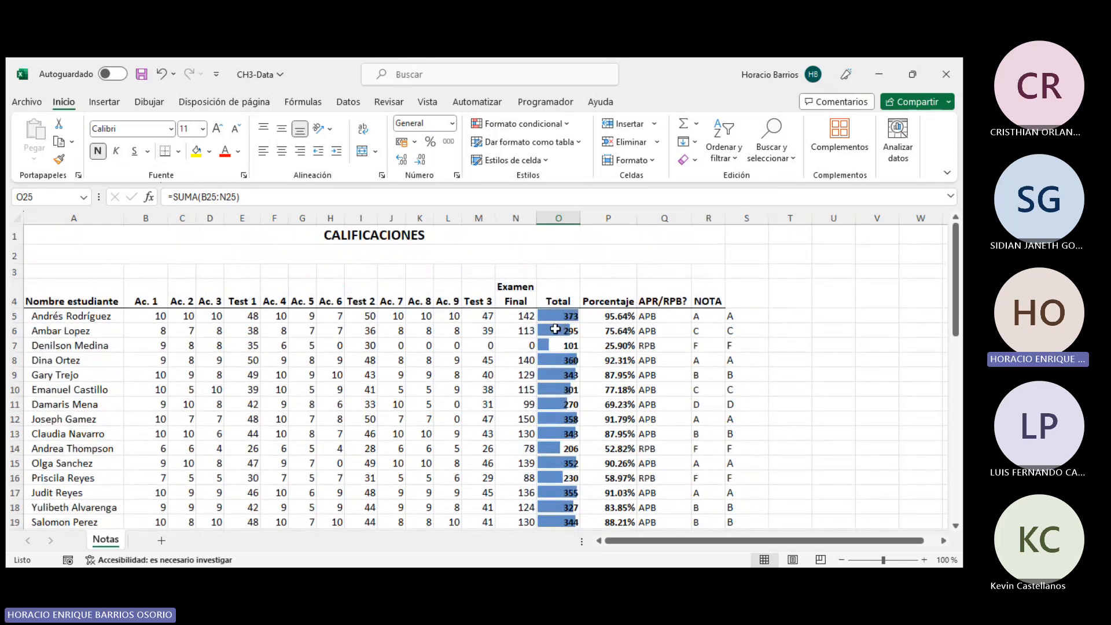
left_click(556, 330)
left_click(564, 346)
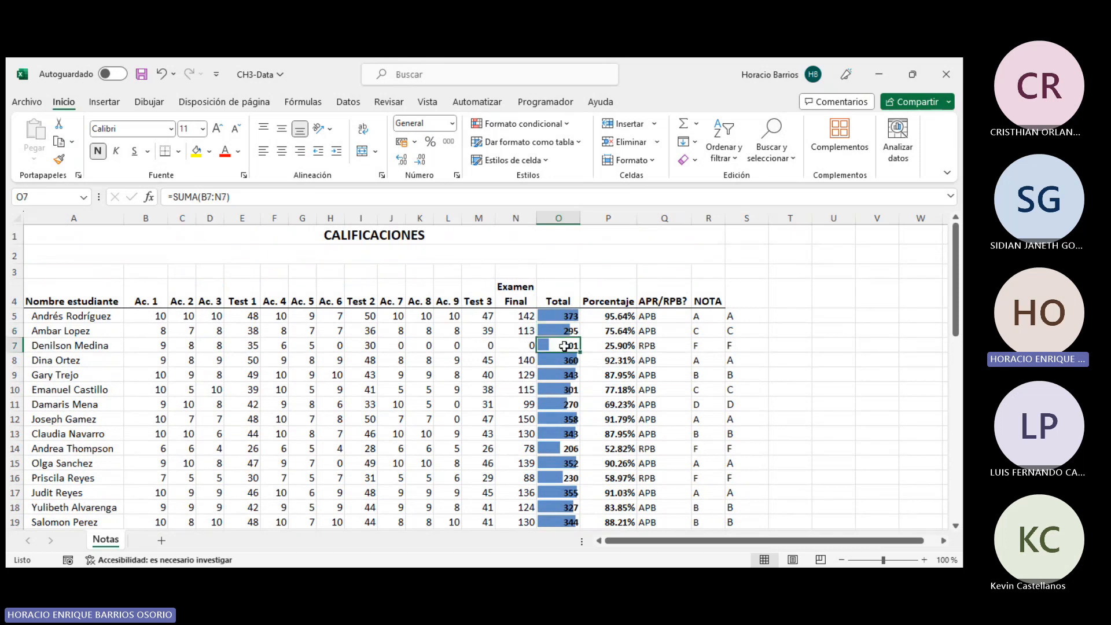
scroll(564, 346, "down", 2)
left_click_drag(553, 463, 555, 215)
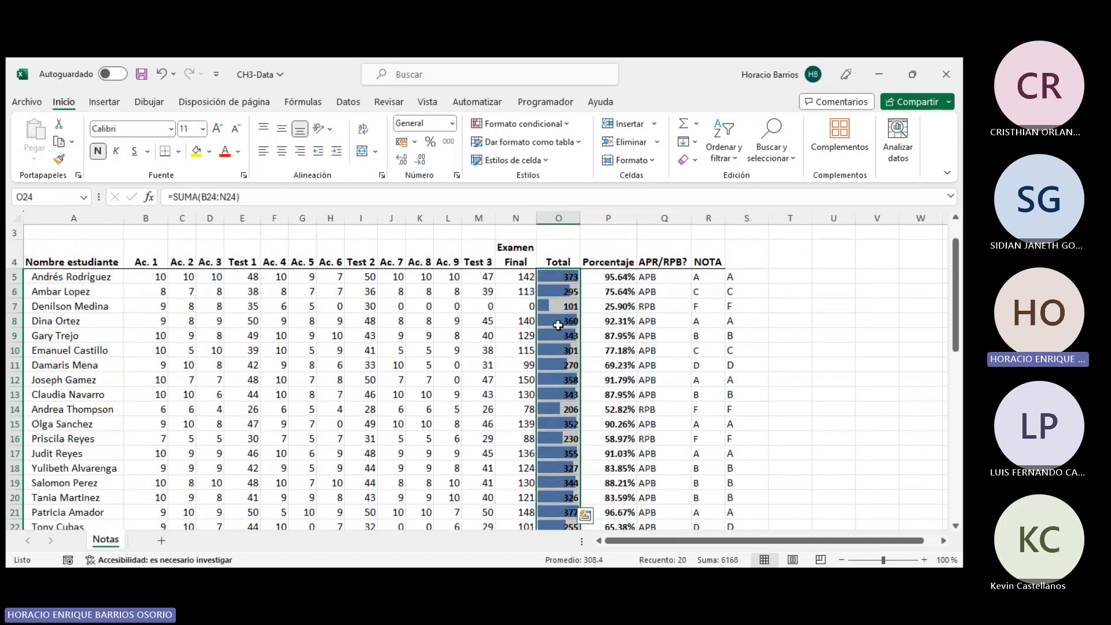
scroll(551, 417, "down", 3)
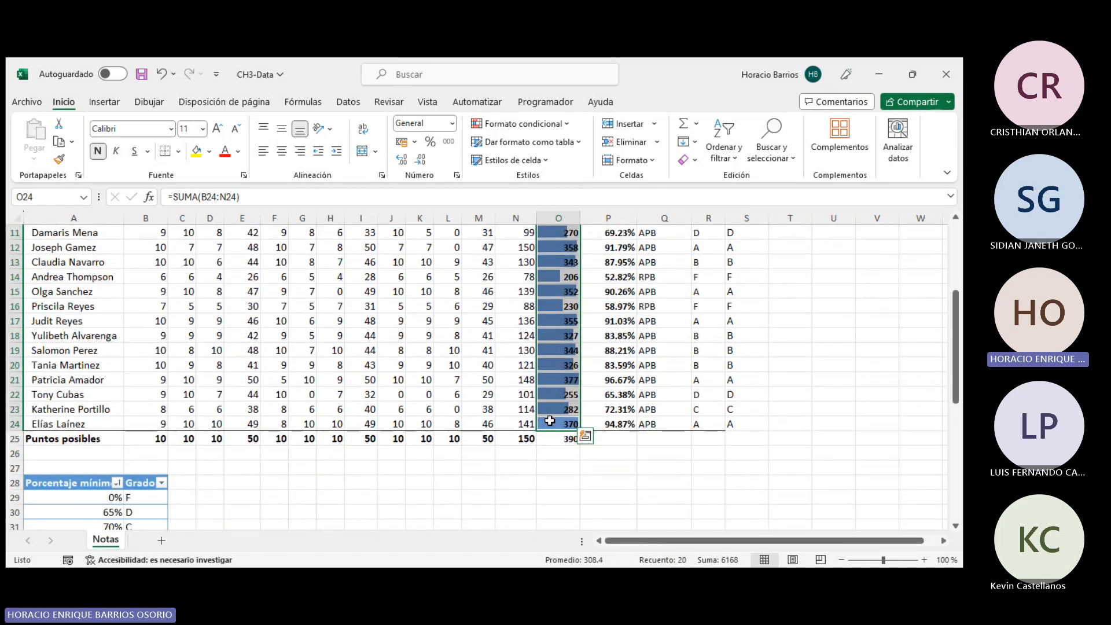
scroll(583, 397, "up", 3)
scroll(583, 397, "down", 5)
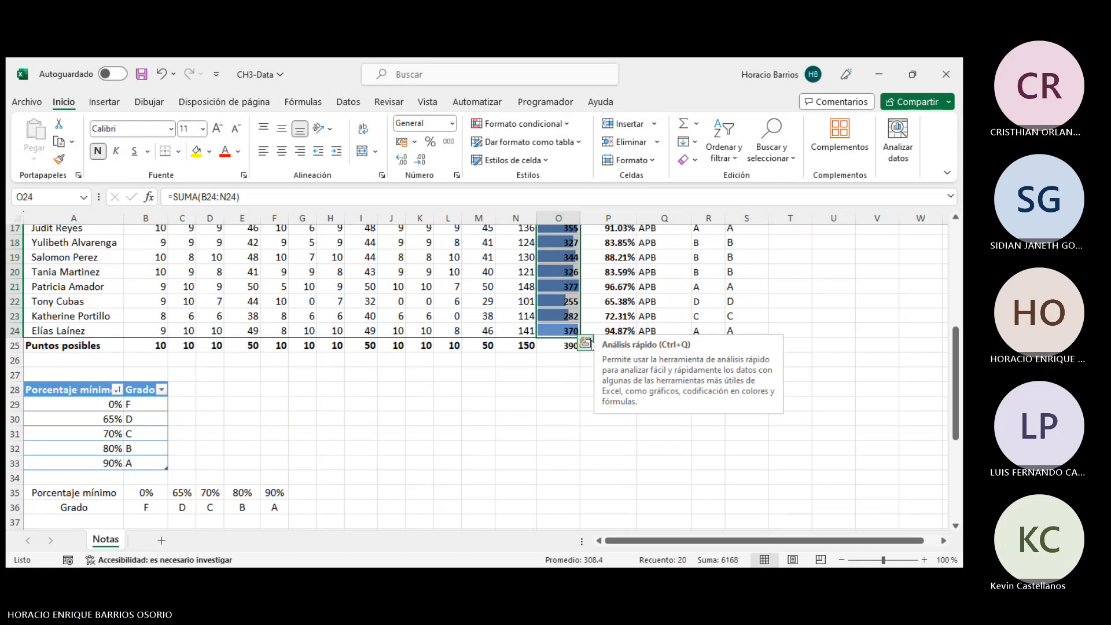
left_click(560, 375)
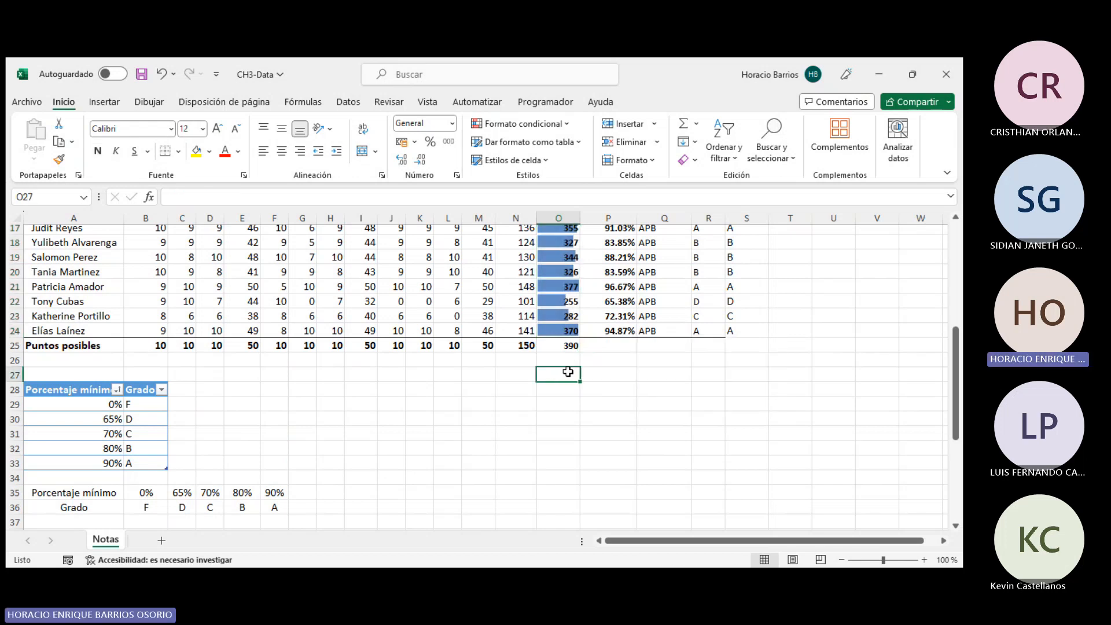
scroll(571, 266, "up", 5)
- Undo the data bars previously applied to the Total column
left_click_drag(561, 272, 532, 523)
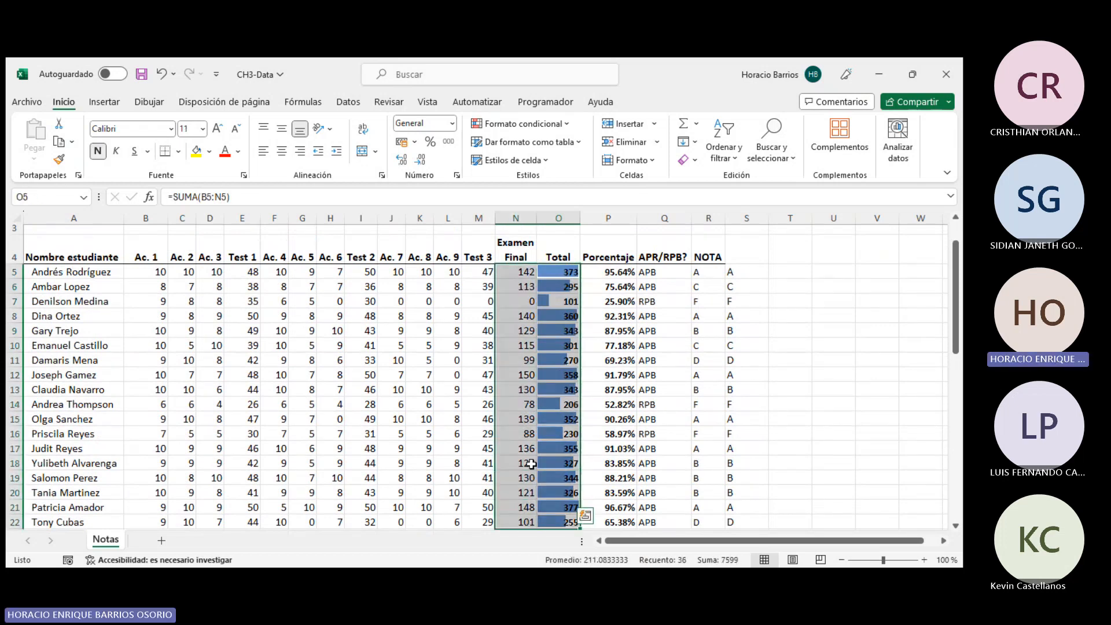
key("ctrl+z")
key("ctrl+z")
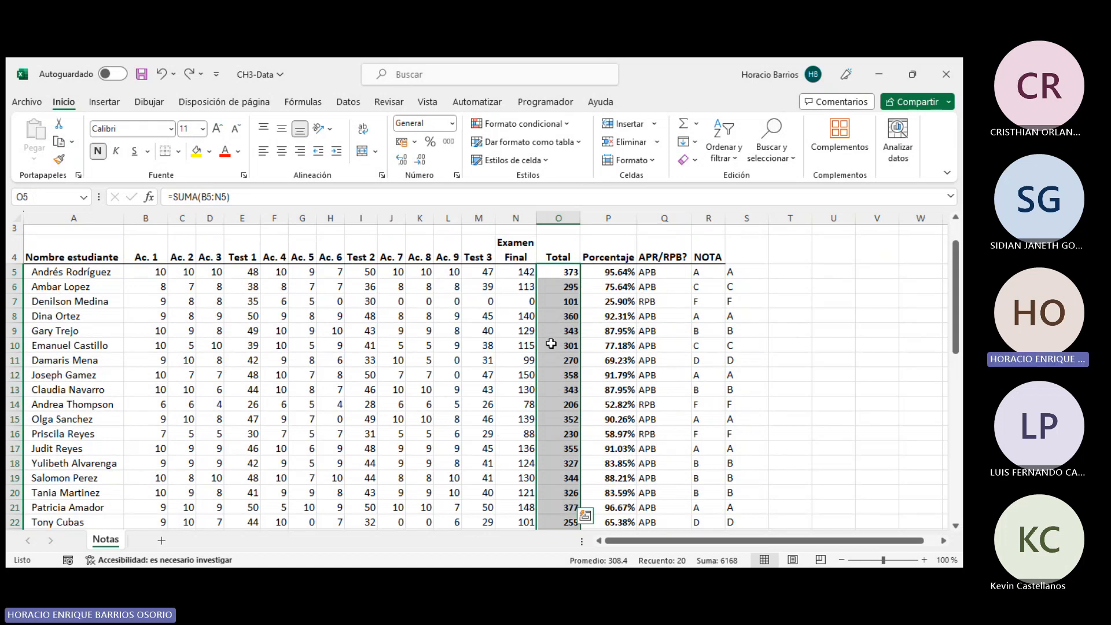
- Preview the conditional formatting options (data bars, color scales, icon sets) on the Total column O5:O24 without applying any
left_click_drag(565, 267, 565, 497)
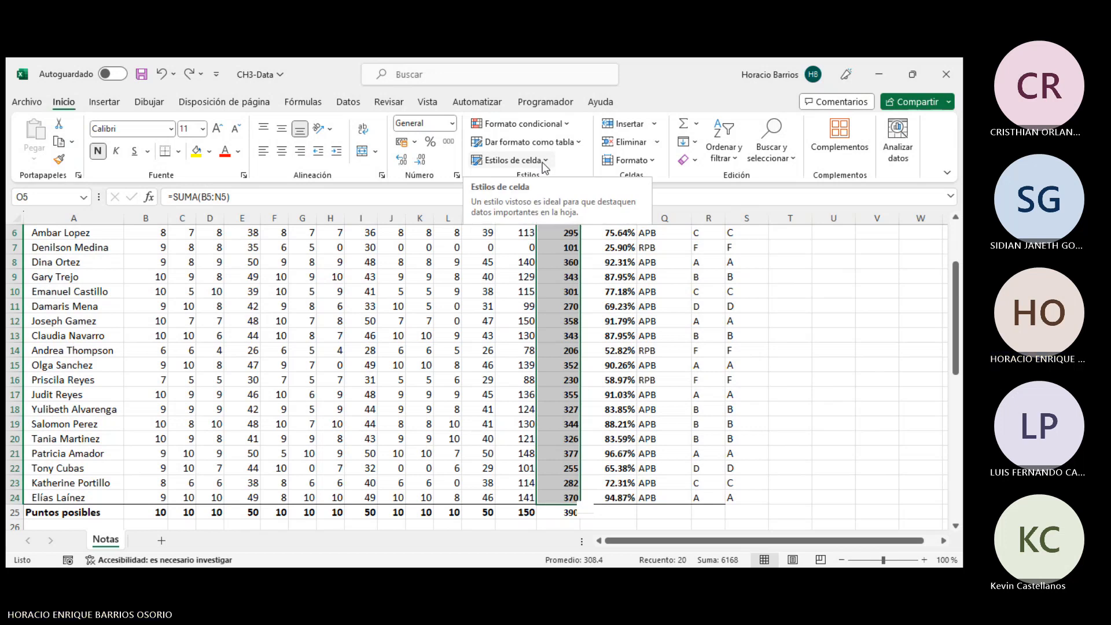
left_click(524, 124)
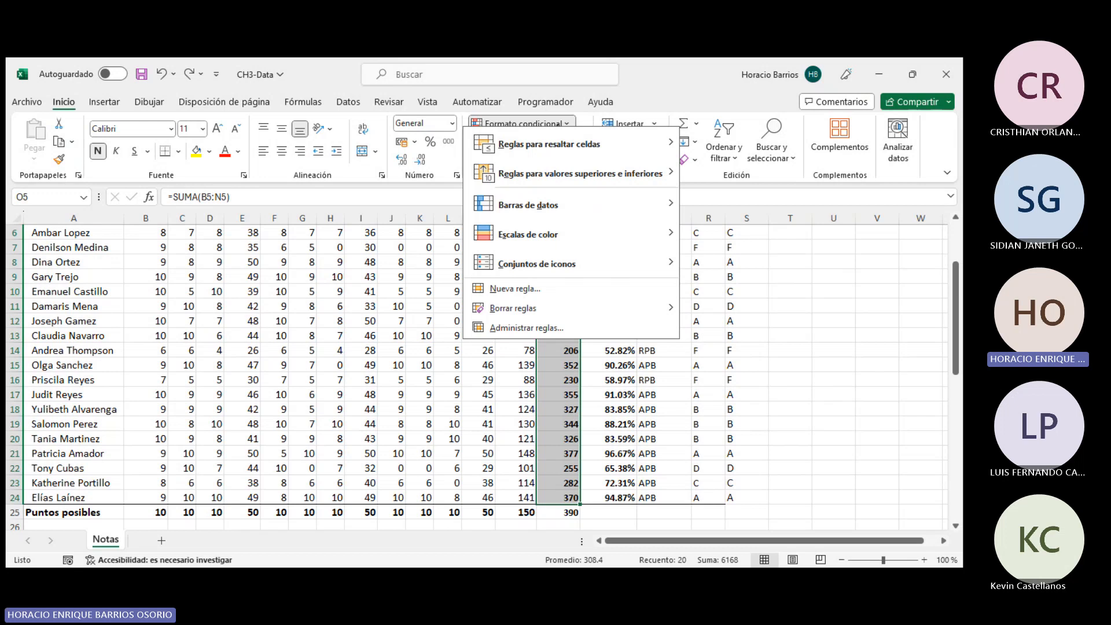
mouse_move(560, 198)
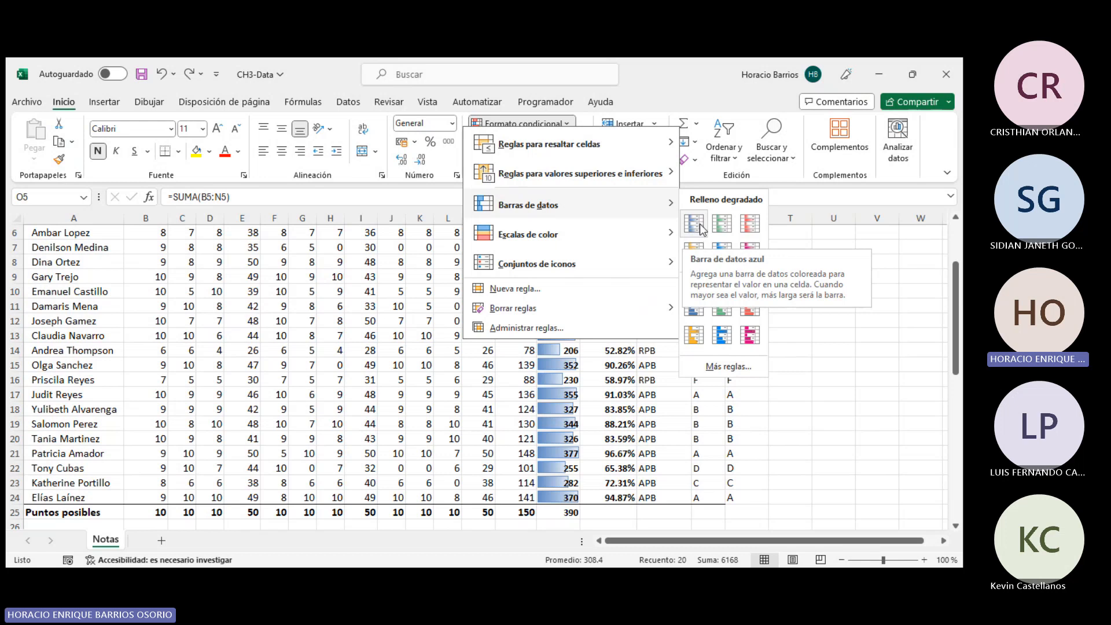
mouse_move(617, 235)
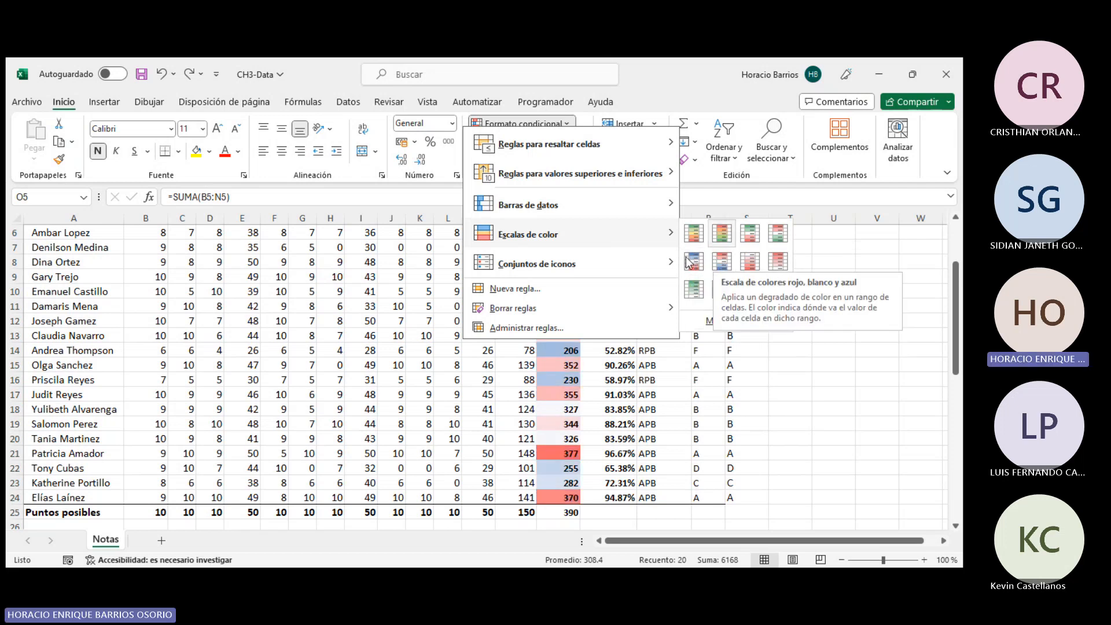
mouse_move(631, 276)
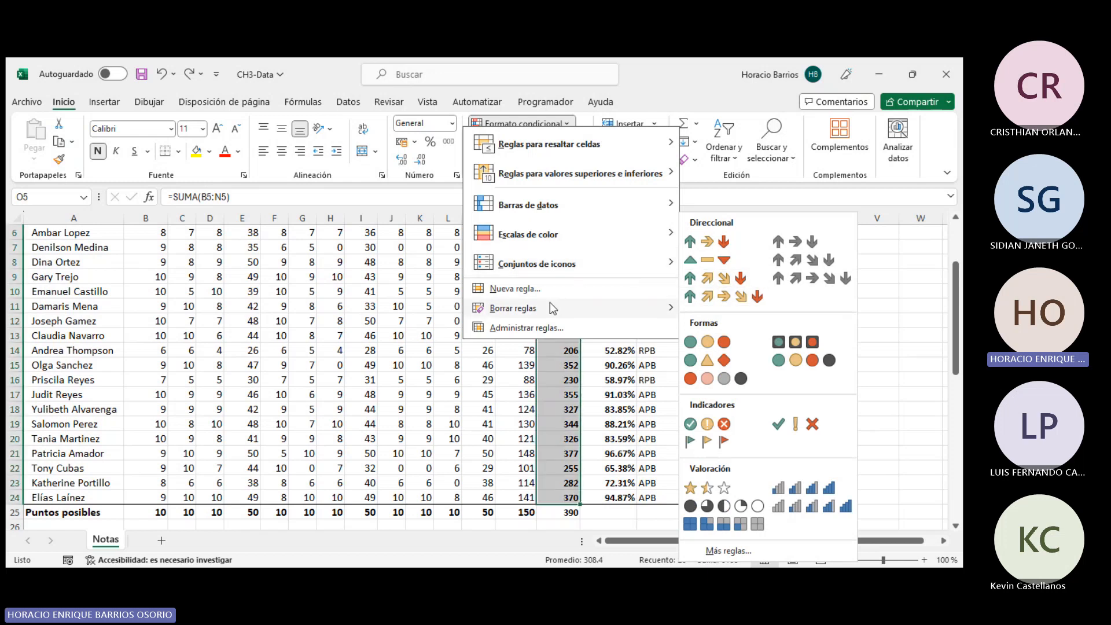
mouse_move(540, 301)
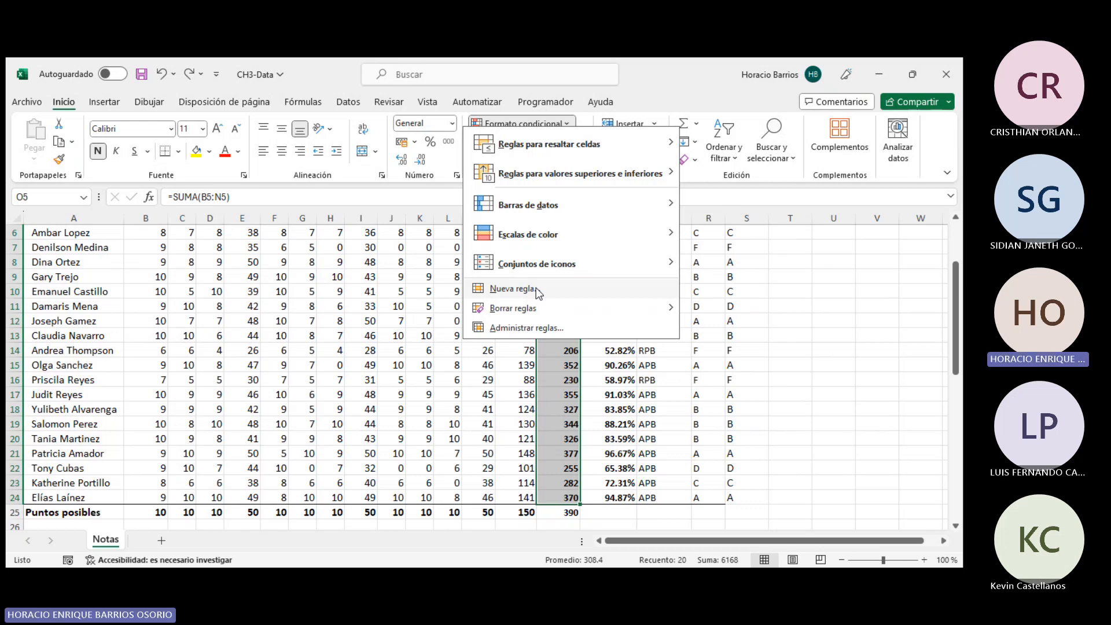
left_click(591, 418)
- Highlight cells in the APR/RPB? column Q5:Q24 whose text contains A using a Text that Contains rule
scroll(585, 400, "up", 2)
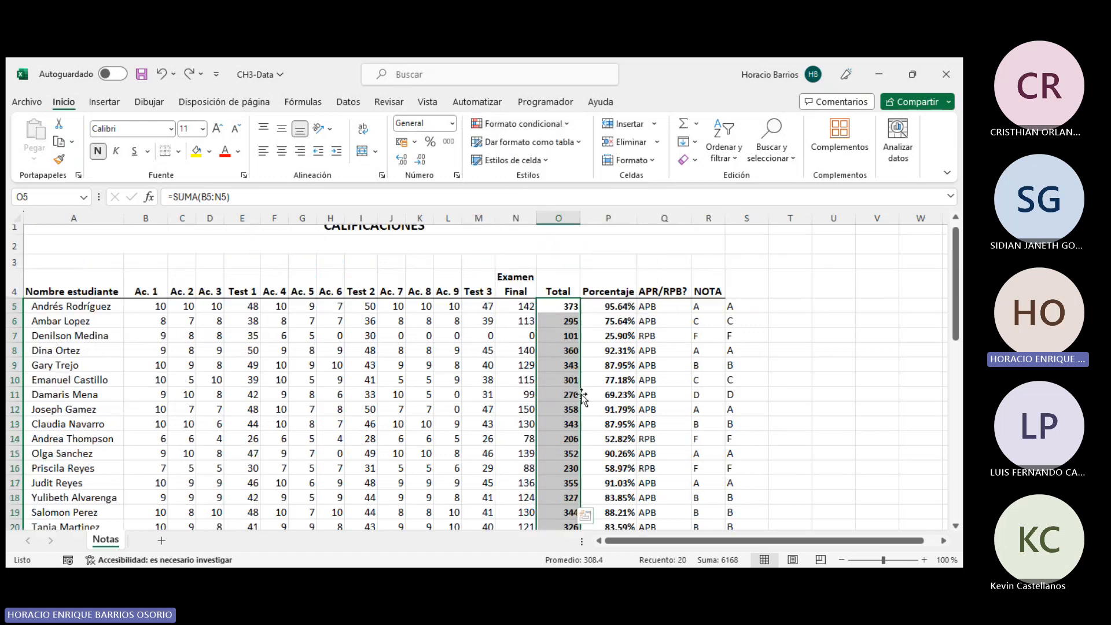
left_click(556, 307)
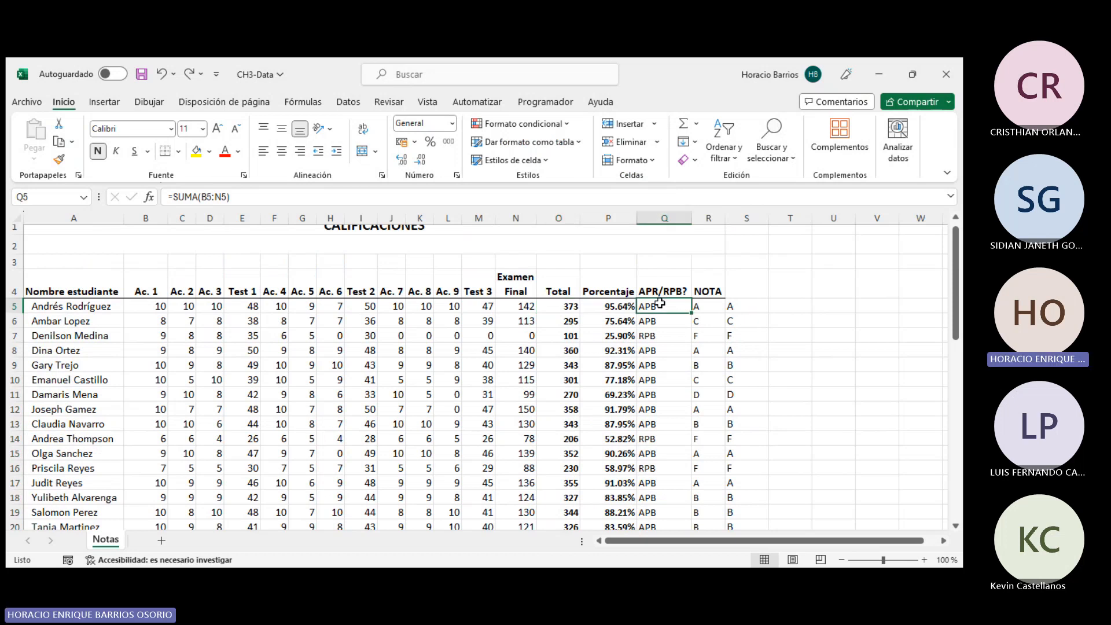
left_click_drag(656, 306, 665, 496)
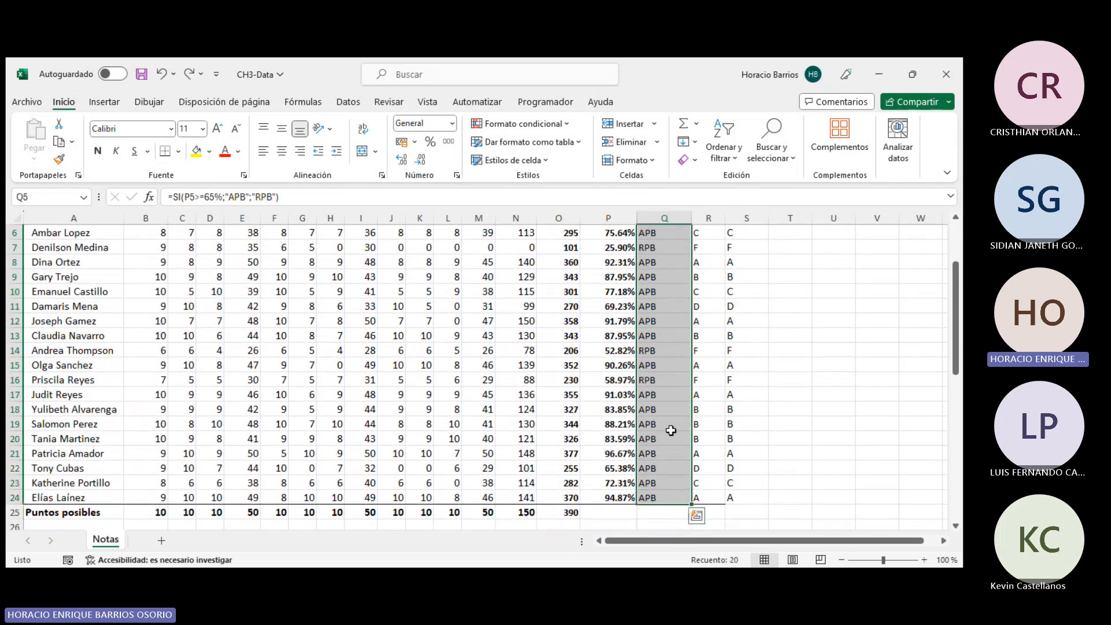
scroll(737, 427, "up", 2)
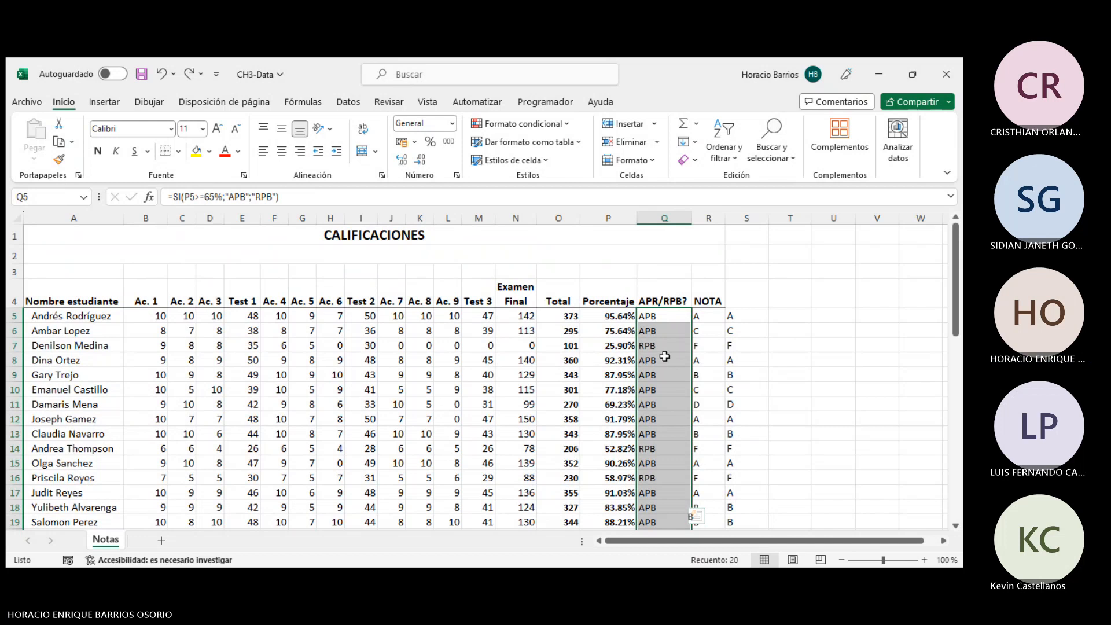
left_click(565, 123)
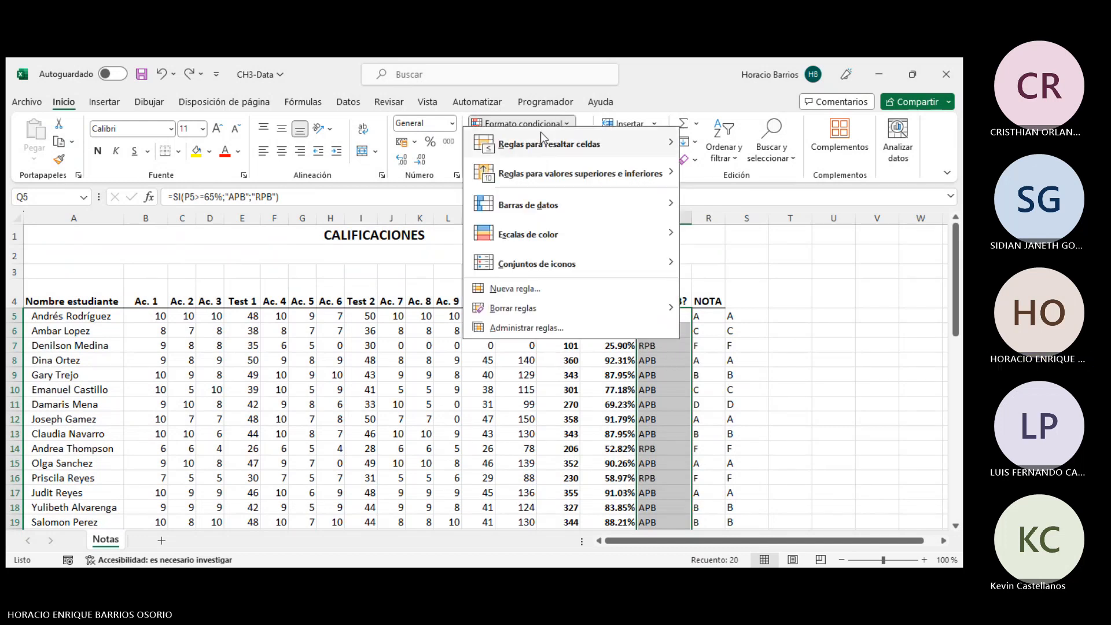
mouse_move(540, 132)
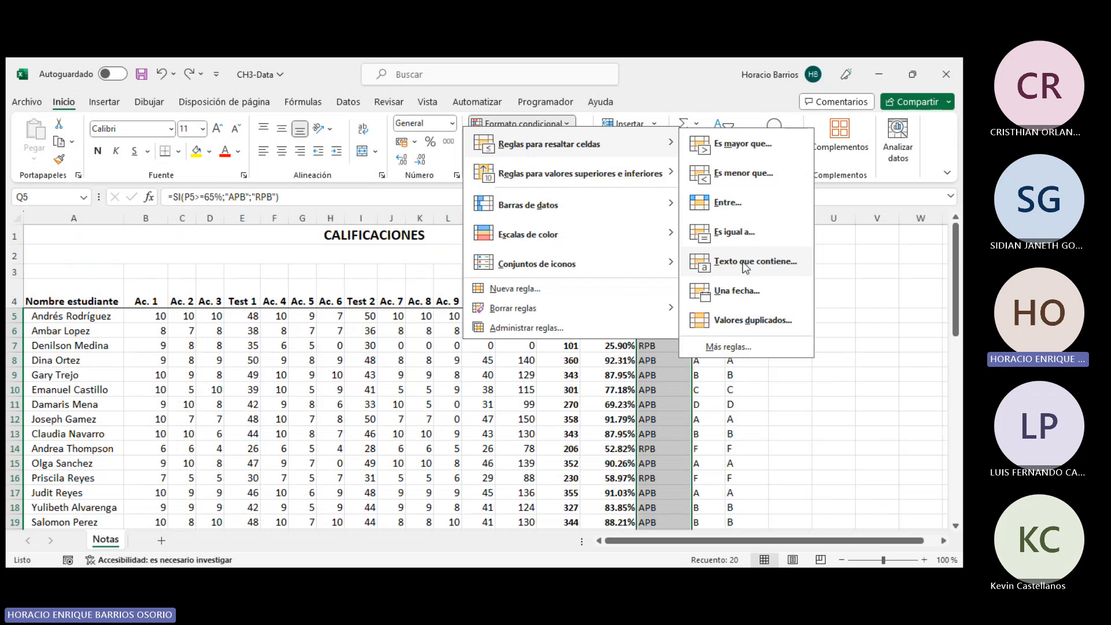
left_click(729, 273)
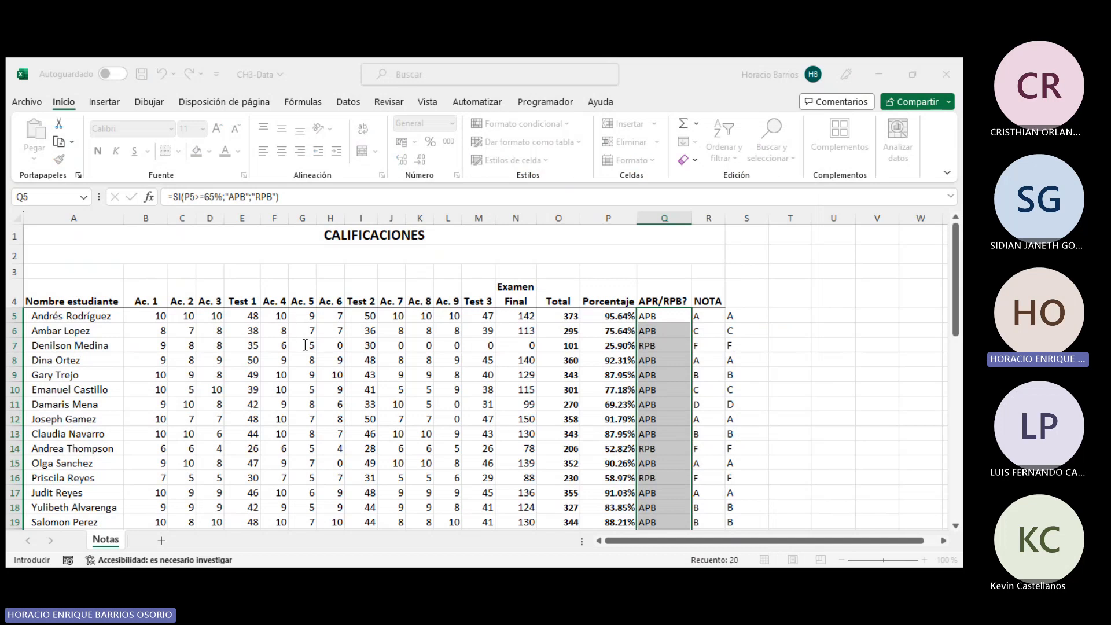
type("A")
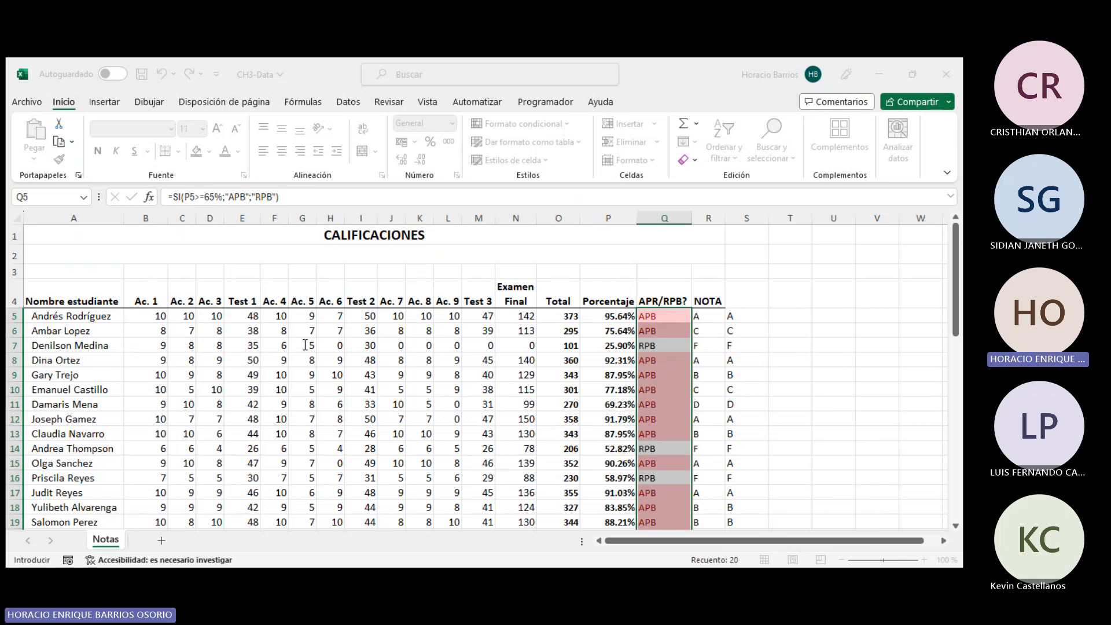
left_click(525, 349)
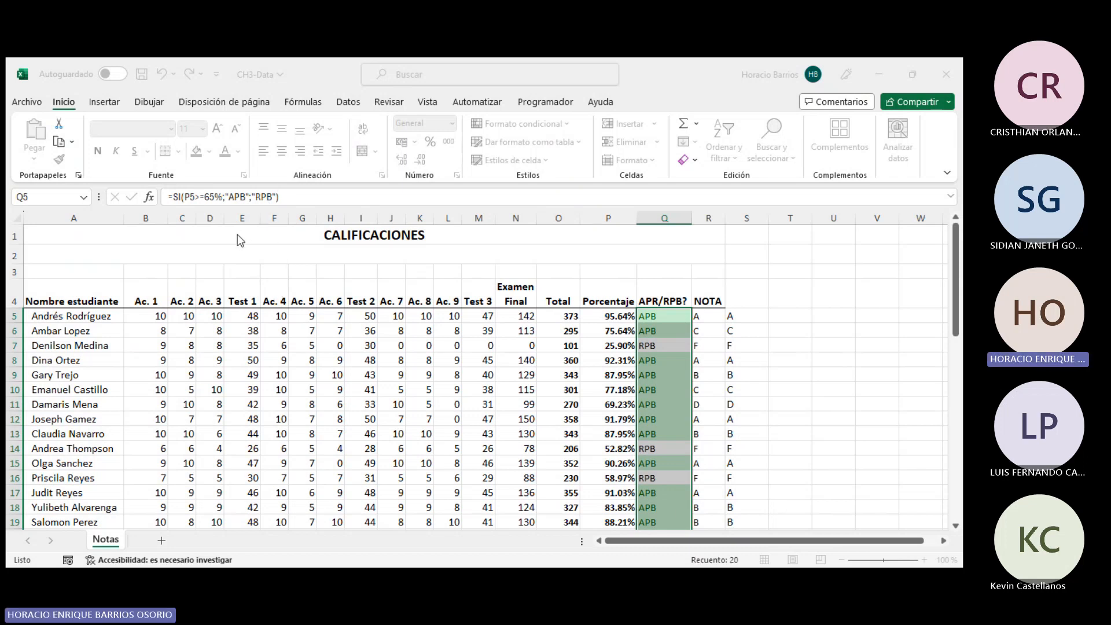
- Add a Text that Contains rule to the APR/RPB? cells Q5:Q24 highlighting RPB entries in light red
left_click(552, 477)
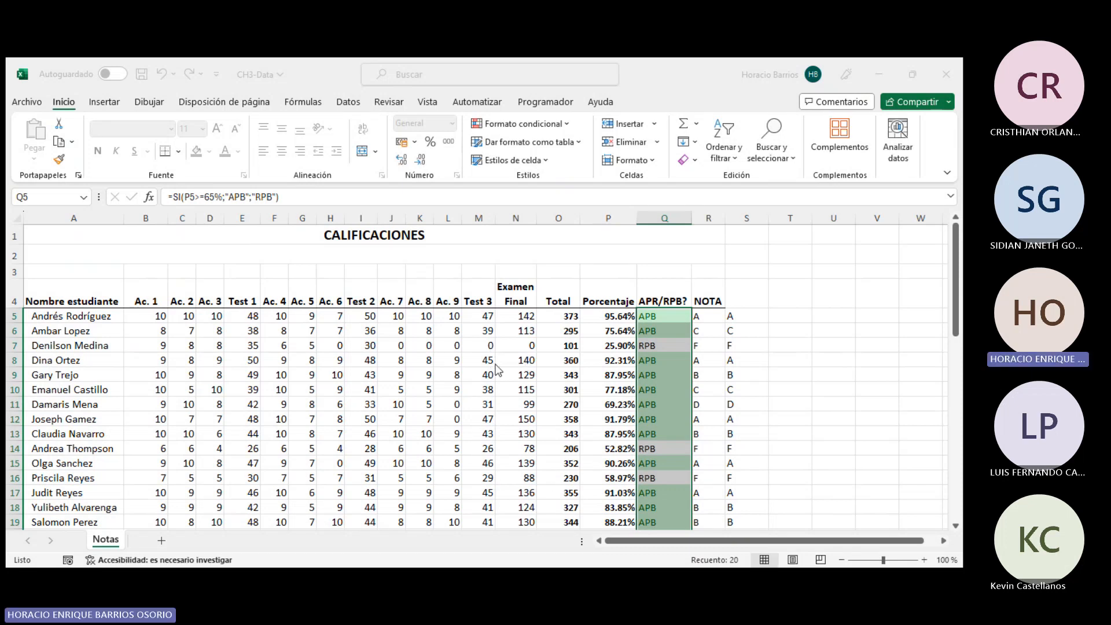
scroll(727, 389, "down", 3)
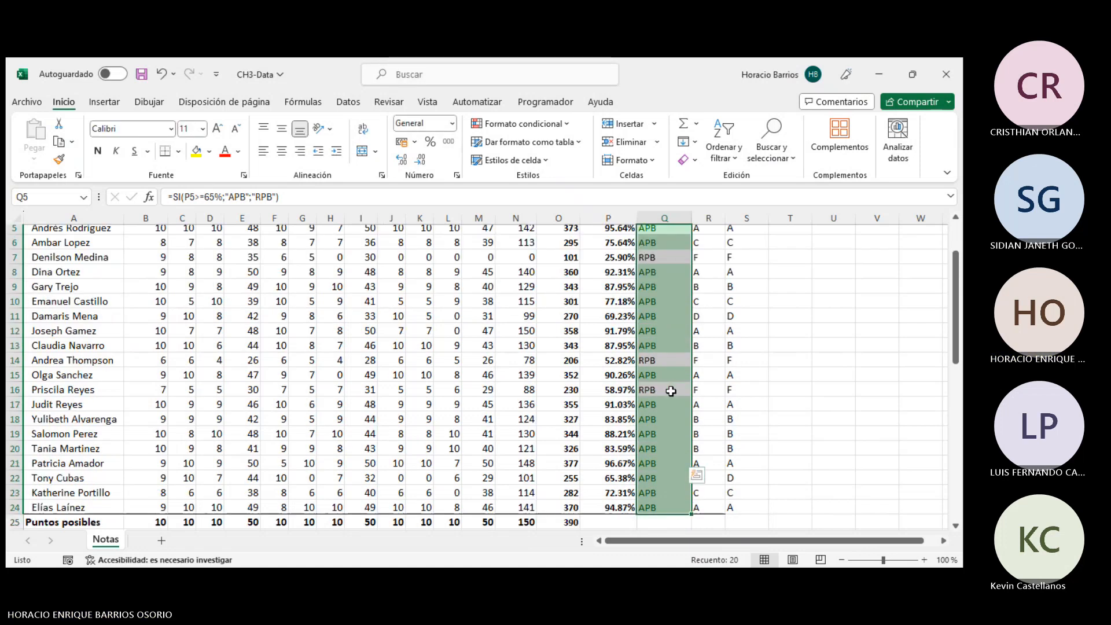
left_click(717, 391)
scroll(700, 353, "up", 2)
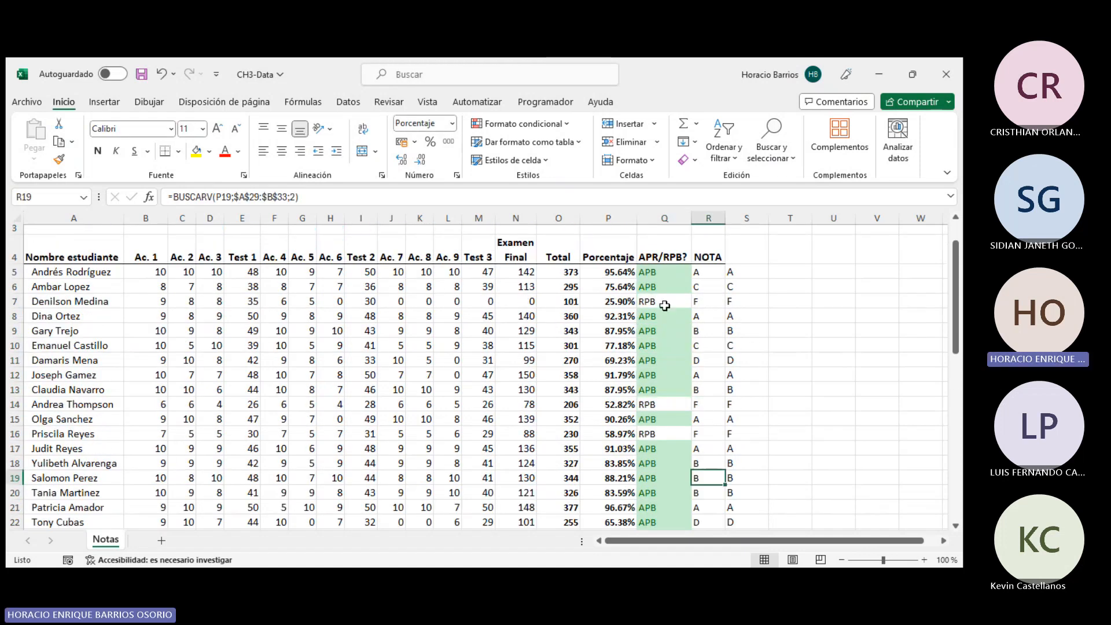
left_click_drag(665, 272, 663, 496)
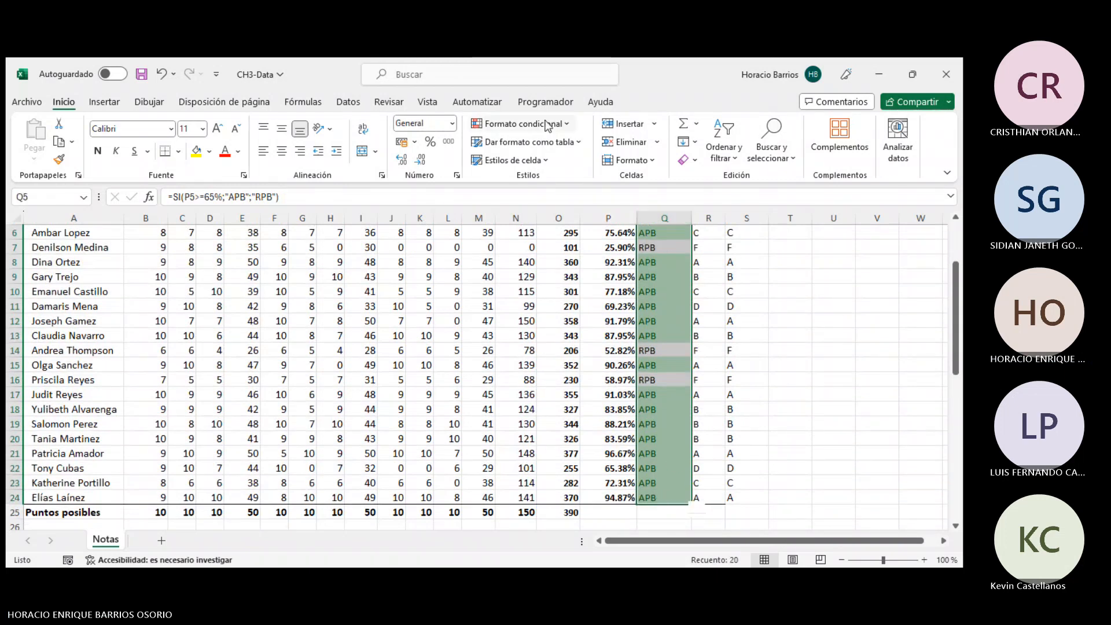
left_click(544, 122)
mouse_move(560, 145)
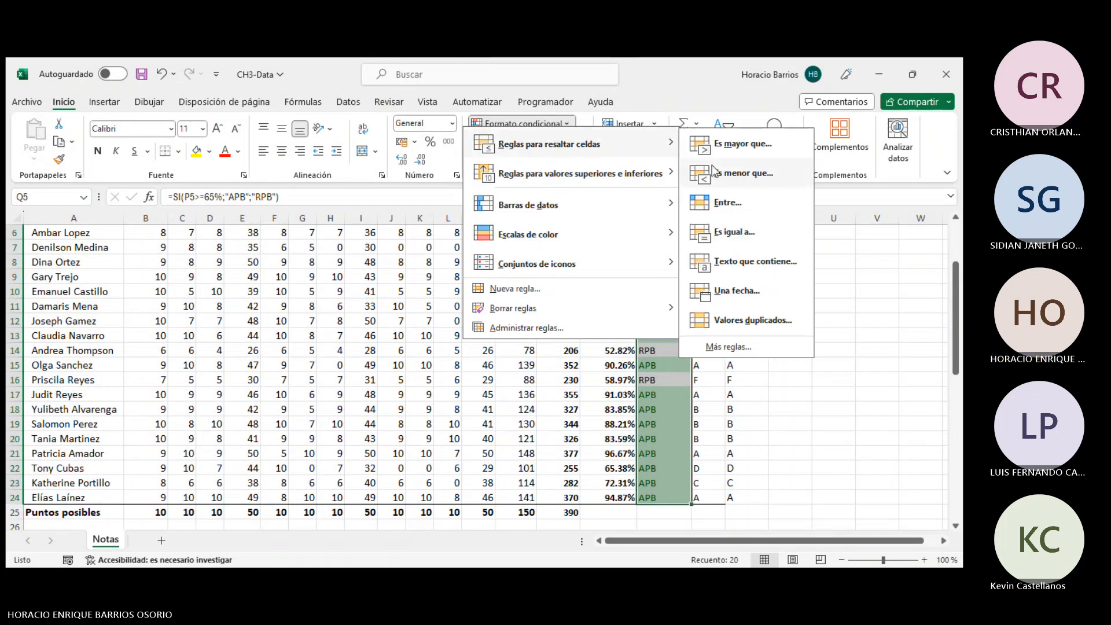
left_click(749, 265)
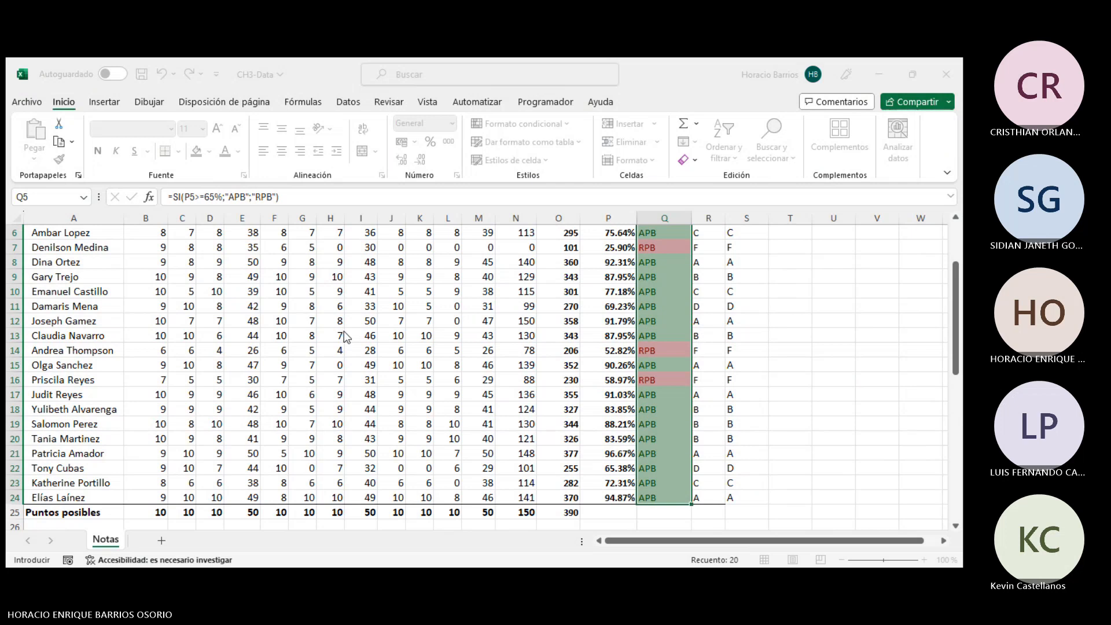
left_click(491, 350)
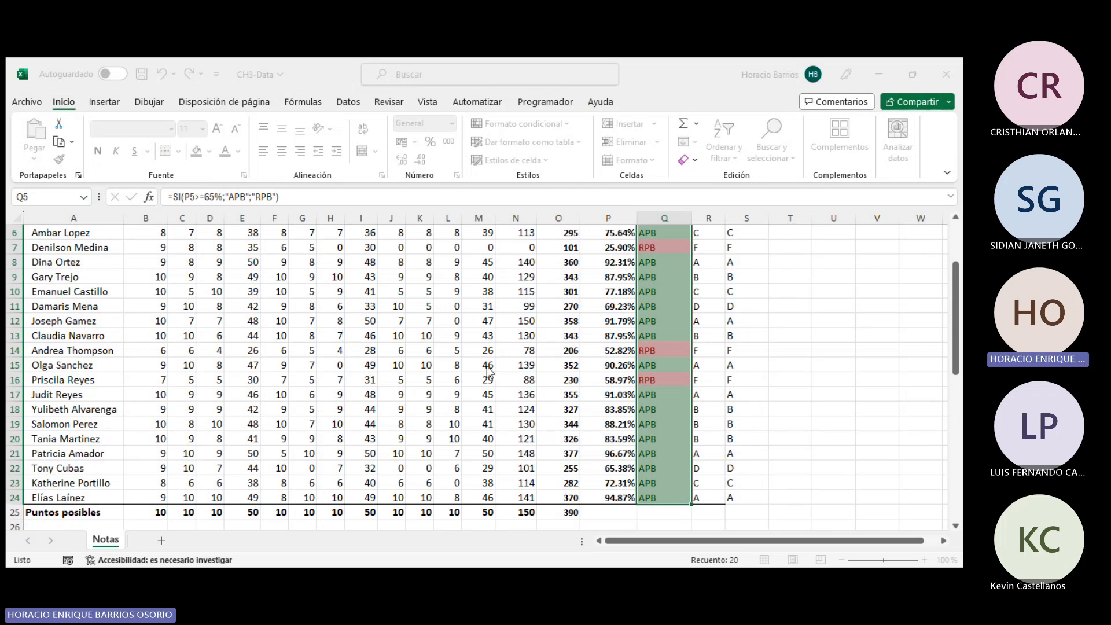
left_click(557, 371)
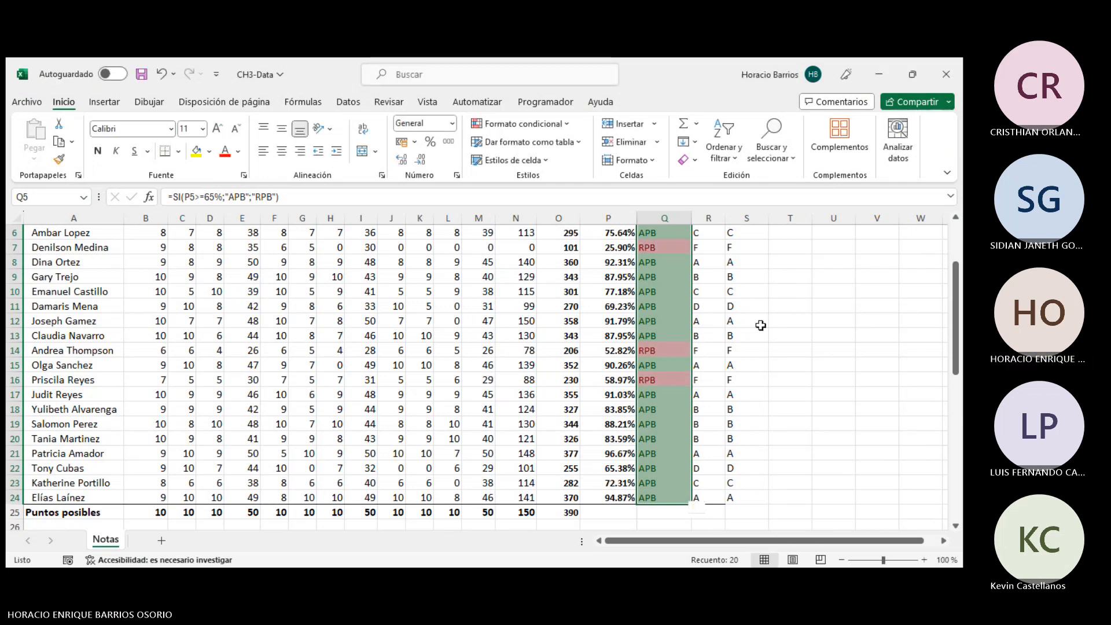
- Examine the APR/RPB? cells and their SI formulas for several students
scroll(768, 355, "up", 2)
left_click(680, 310)
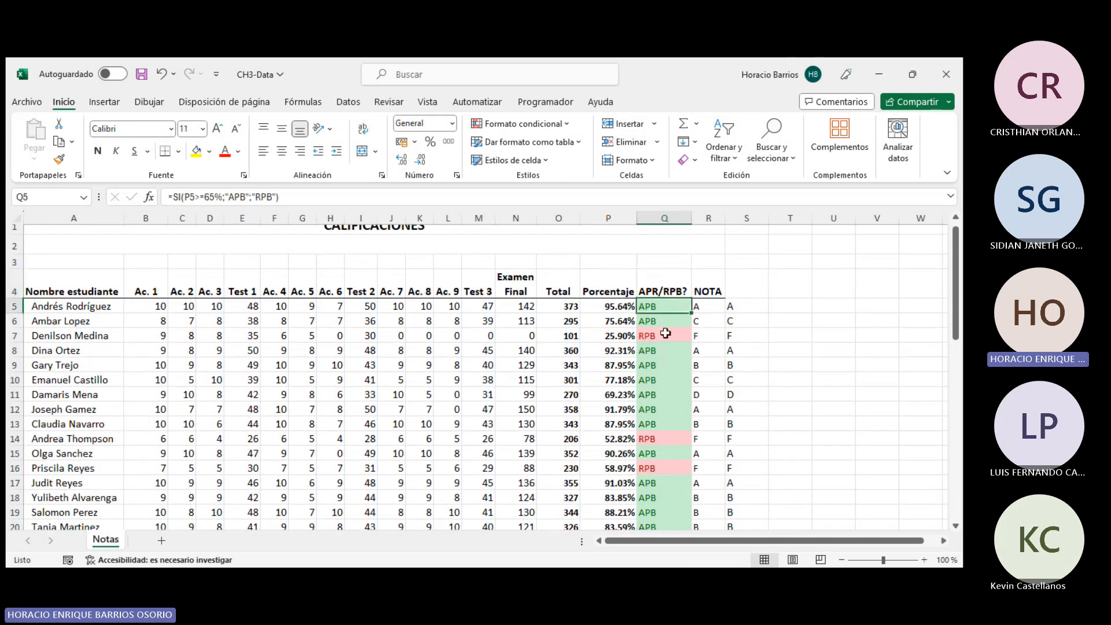
left_click(666, 335)
scroll(680, 375, "down", 2)
left_click(670, 339)
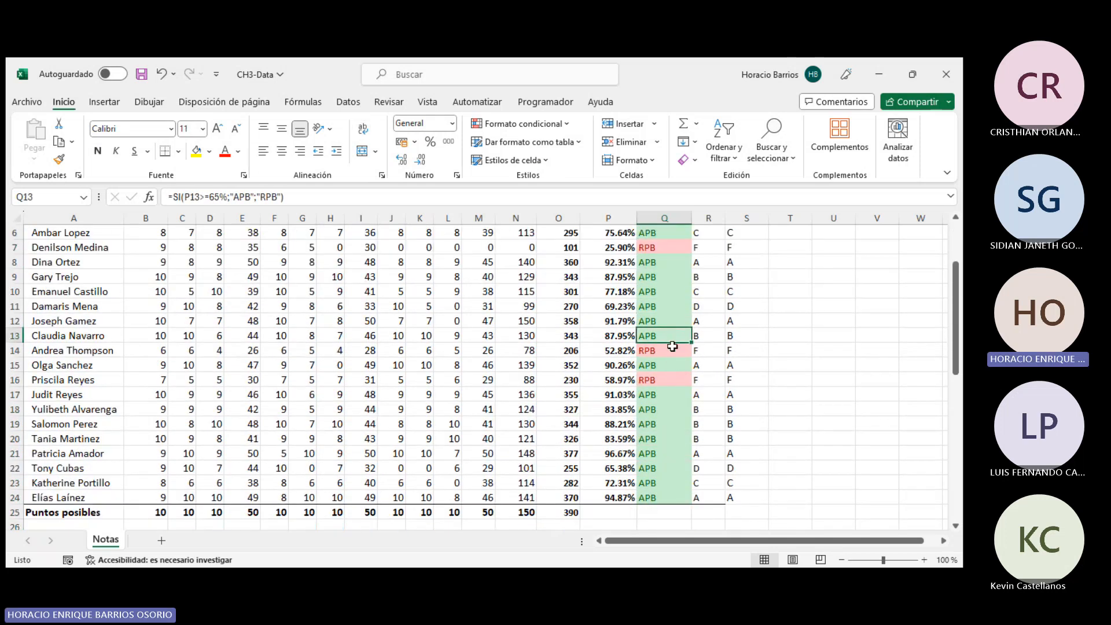
left_click(672, 348)
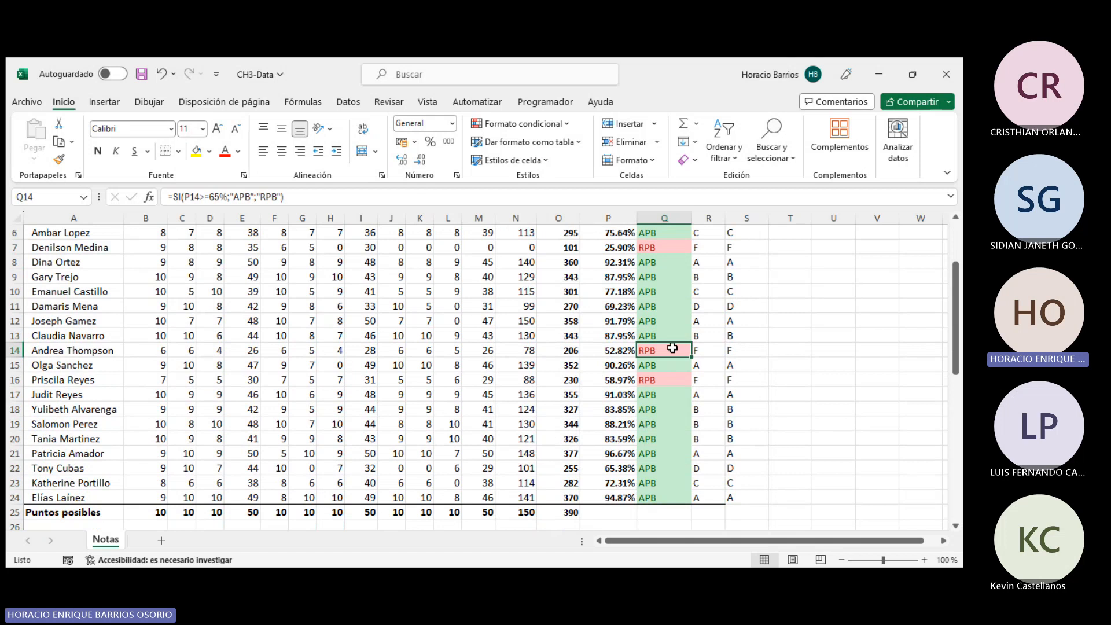
scroll(671, 348, "down", 2)
scroll(672, 350, "up", 4)
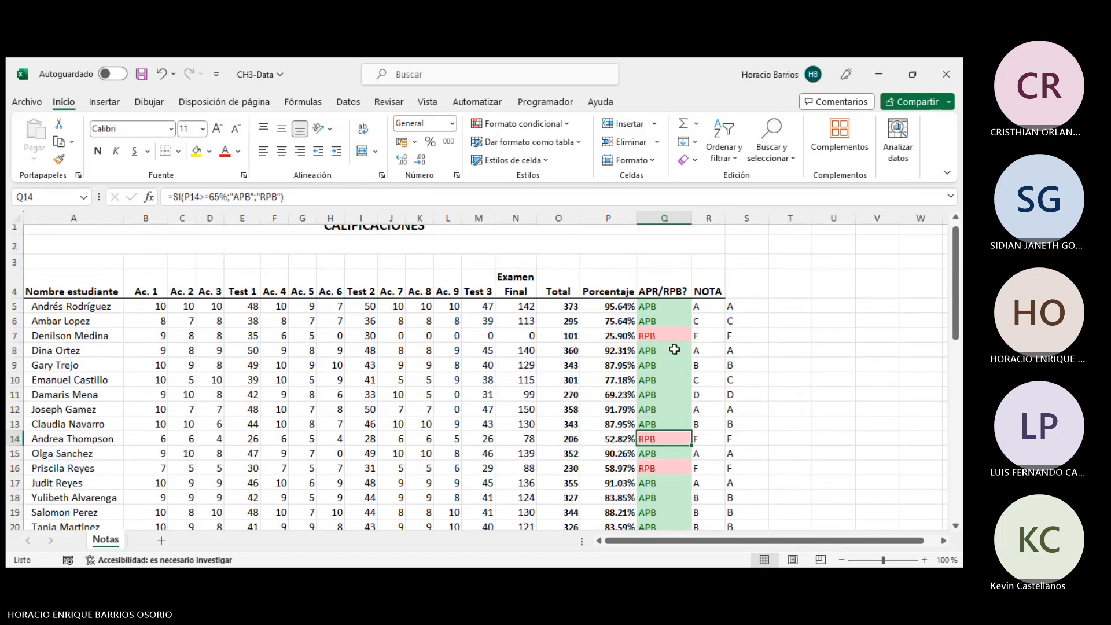
- Format the student data range A4:R24 as a table with a light blue banded style
left_click_drag(80, 294, 730, 504)
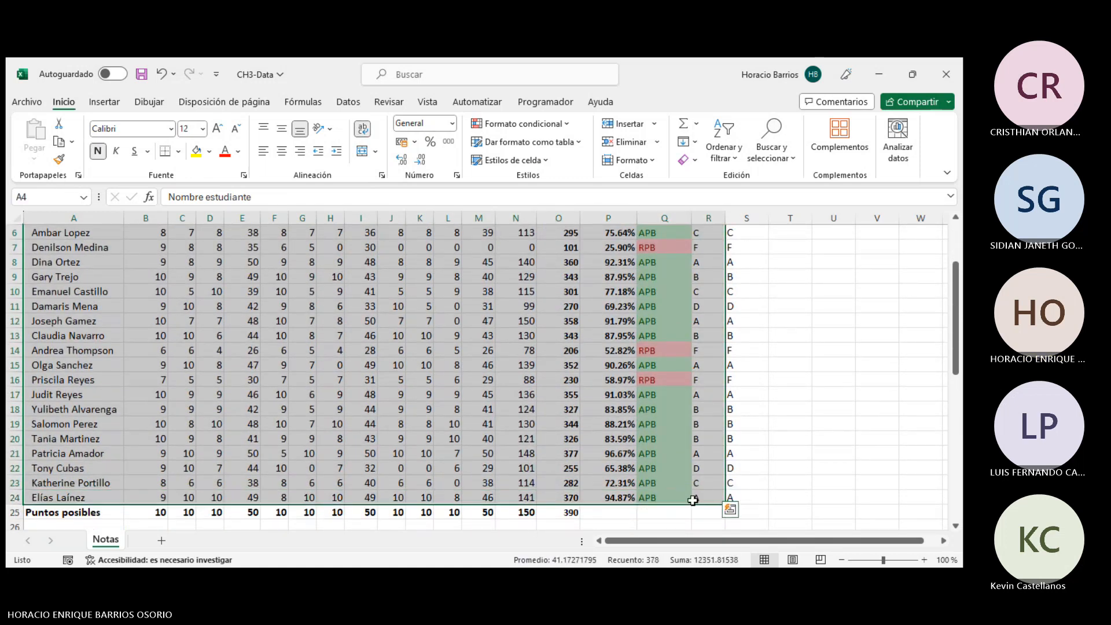
left_click(543, 142)
left_click(527, 189)
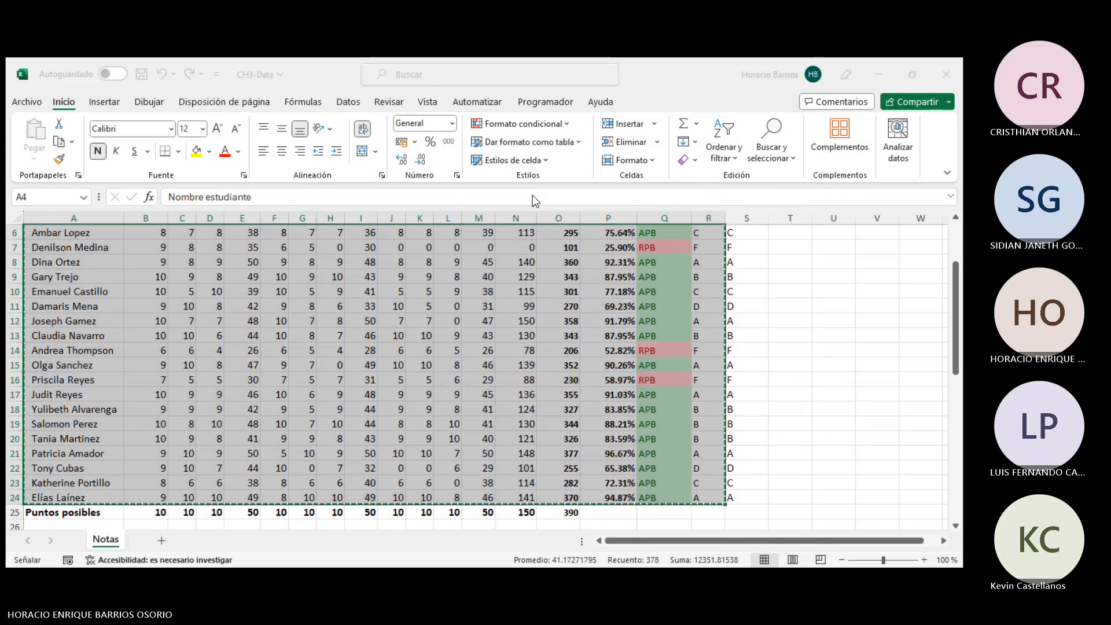
key("Return")
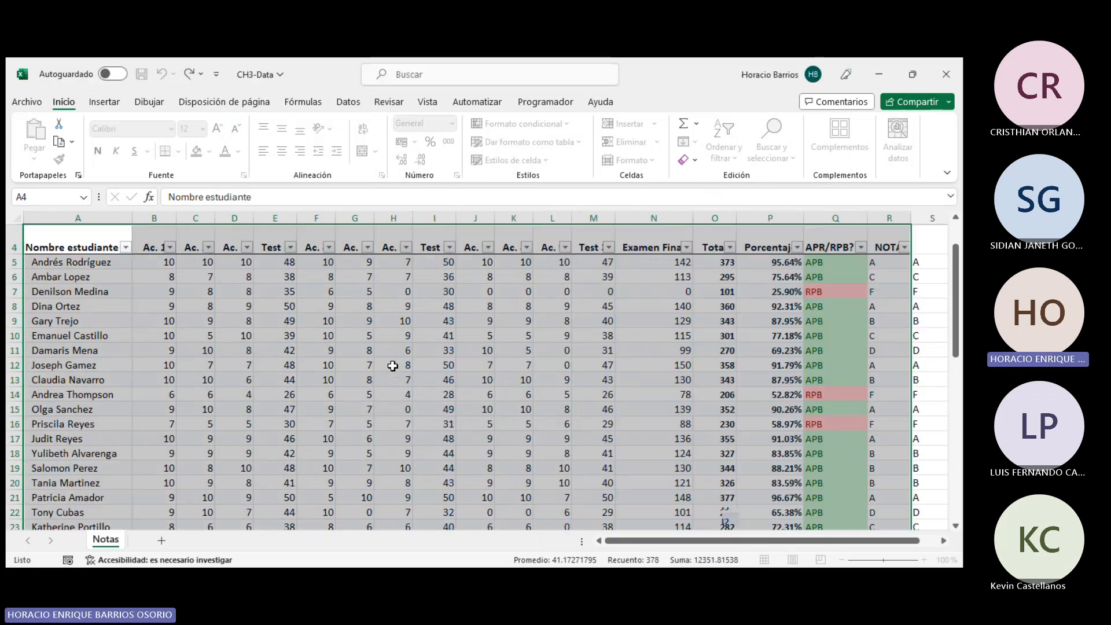
- Filter the table's APR/RPB? column to show only RPB students
left_click(718, 320)
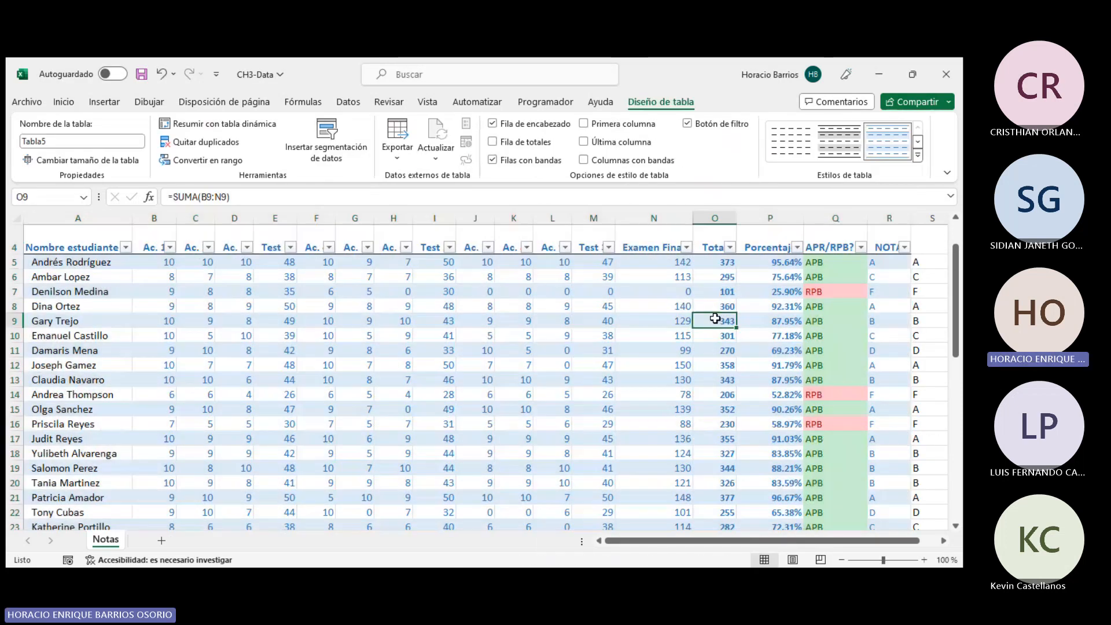
left_click(861, 247)
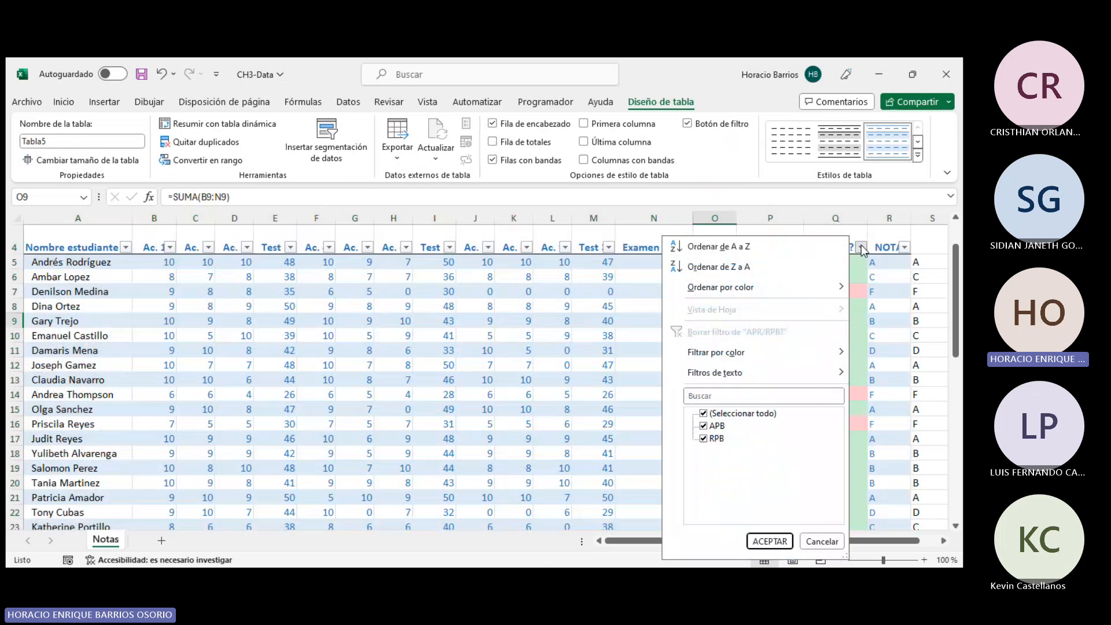
left_click(710, 439)
left_click(712, 426)
left_click(712, 439)
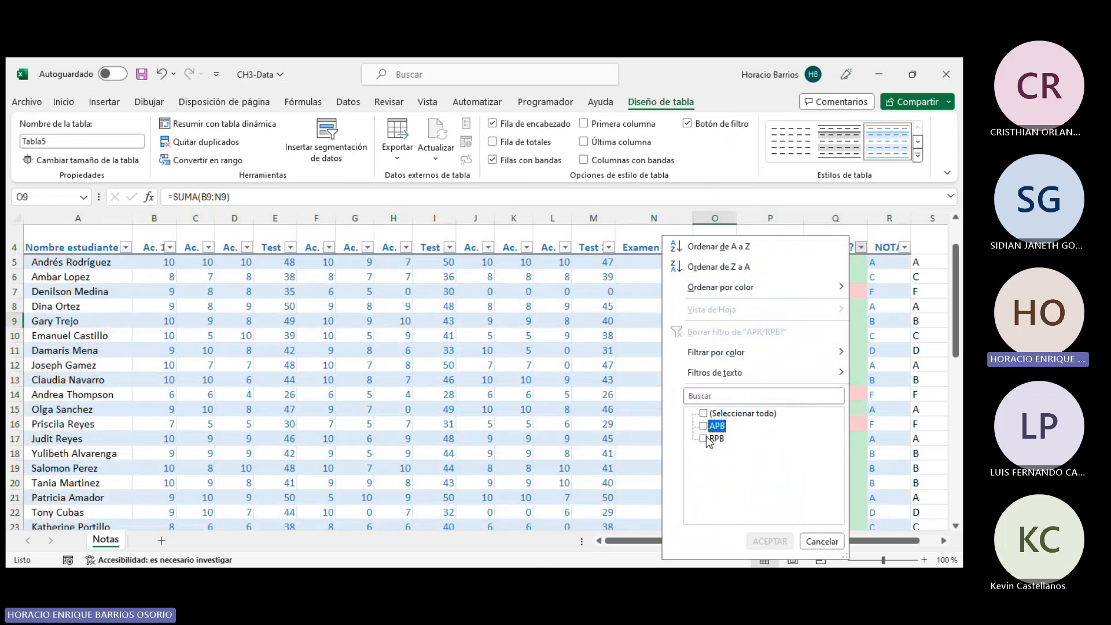
left_click(768, 542)
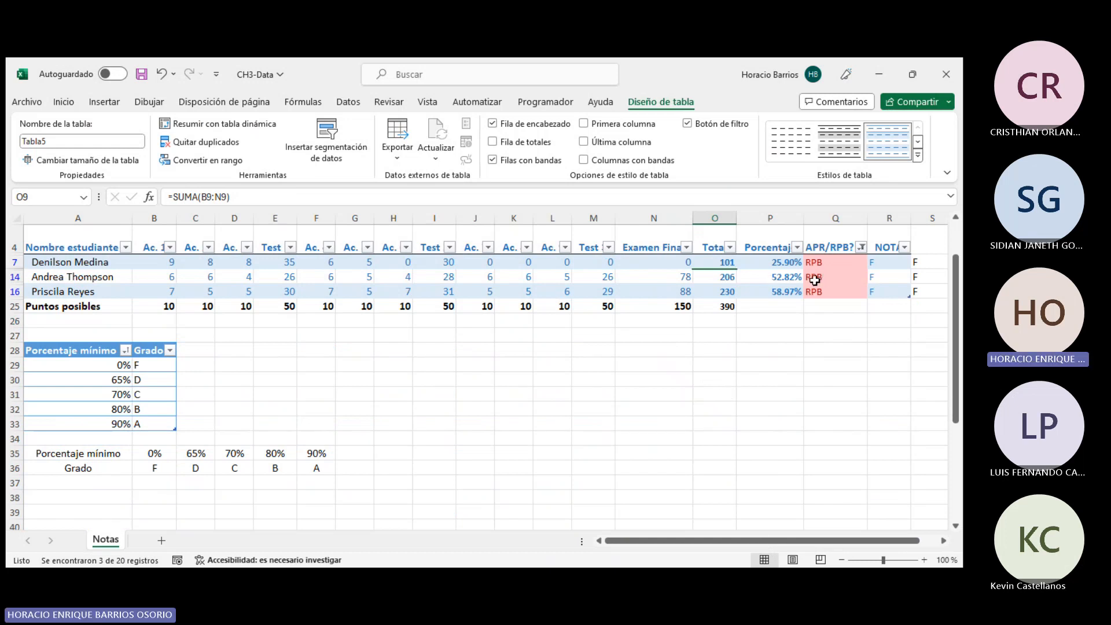
- Change the APR/RPB? filter to show only APB students
left_click(853, 252)
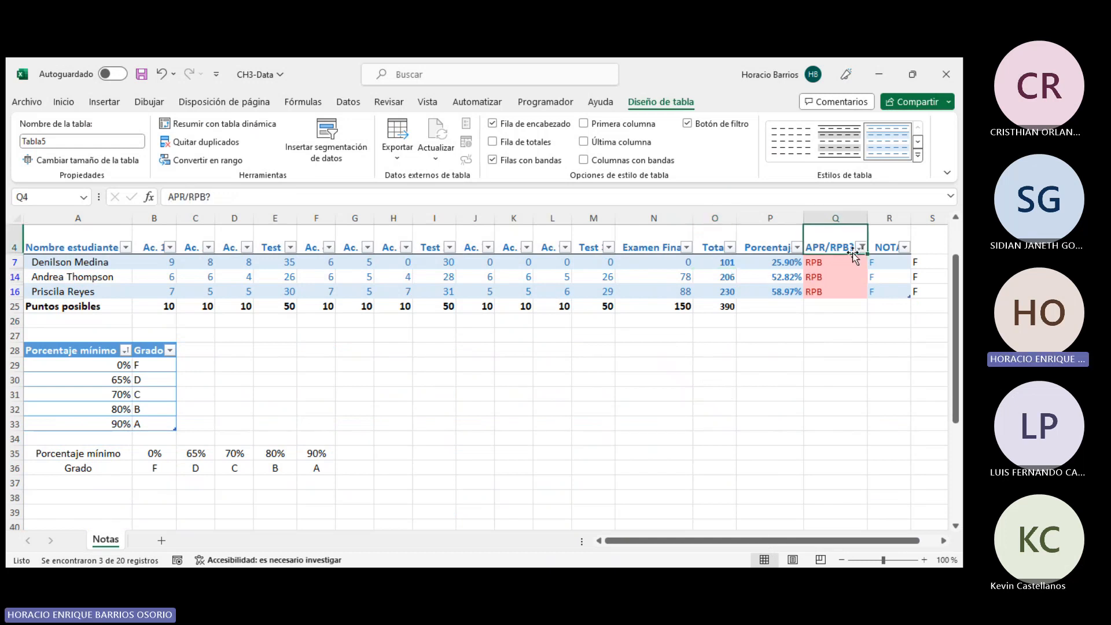
left_click(862, 248)
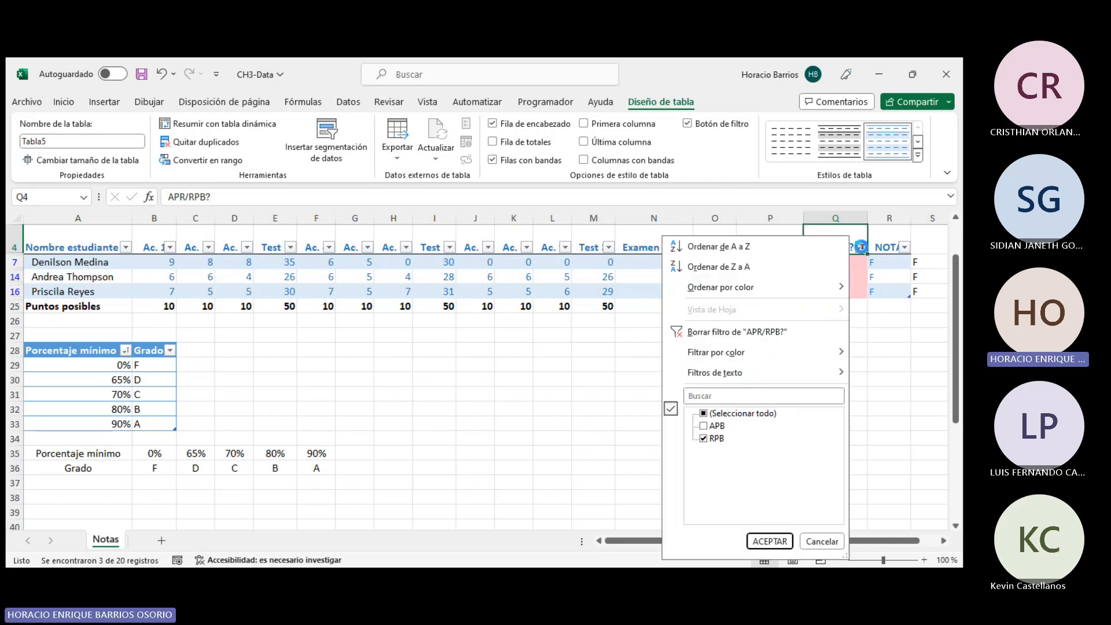
left_click(704, 426)
left_click(703, 439)
left_click(770, 541)
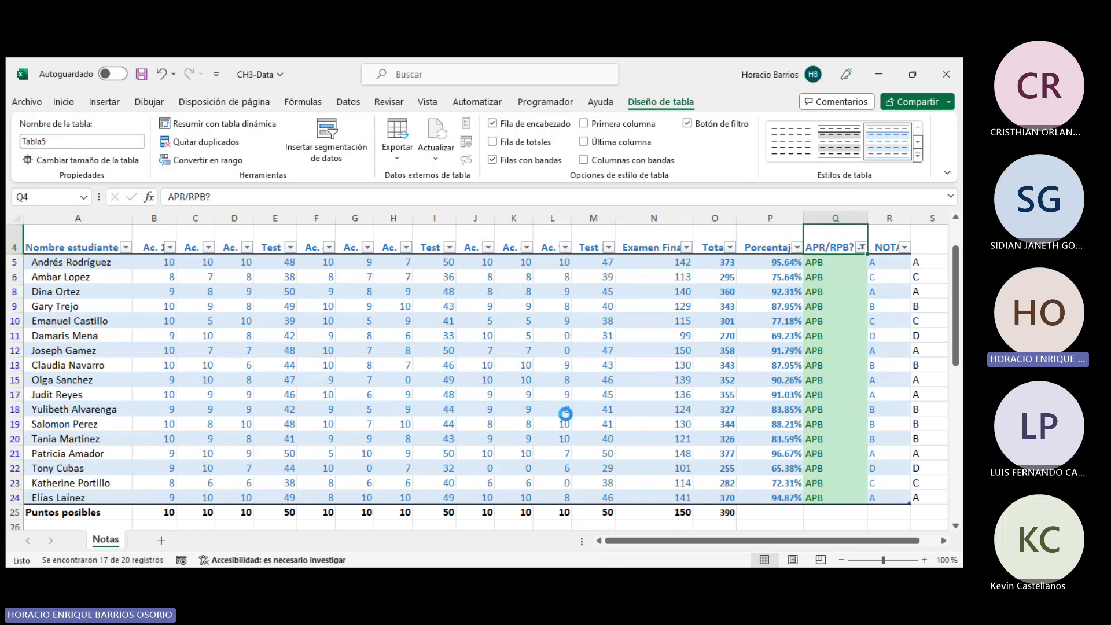
- Clear the APR/RPB? filter so both APB and RPB students are shown
scroll(720, 311, "down", 3)
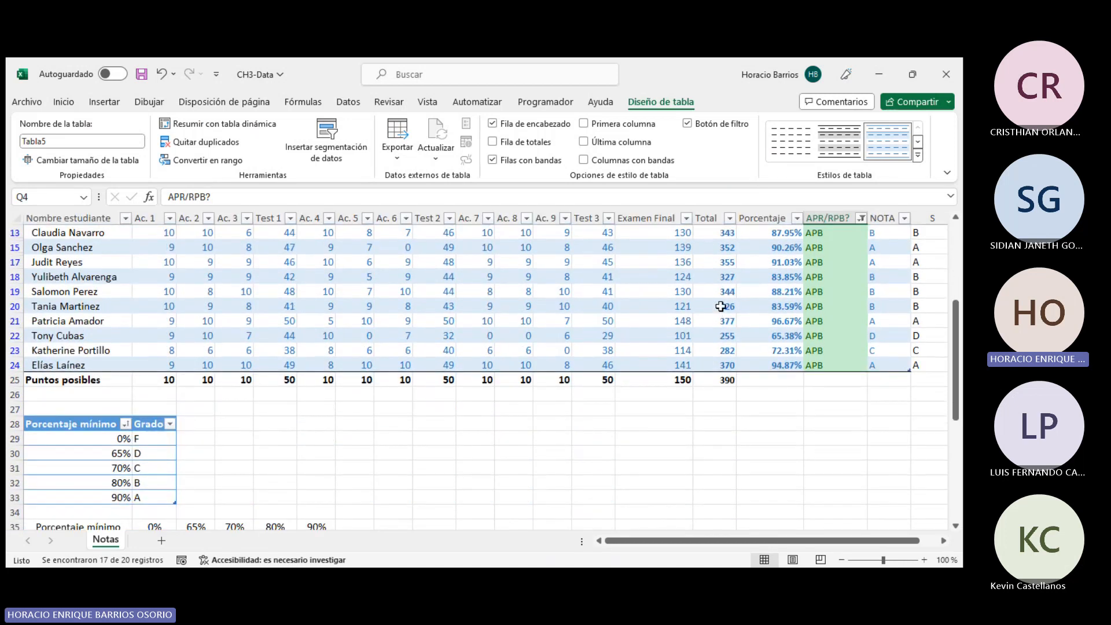
scroll(716, 290, "up", 4)
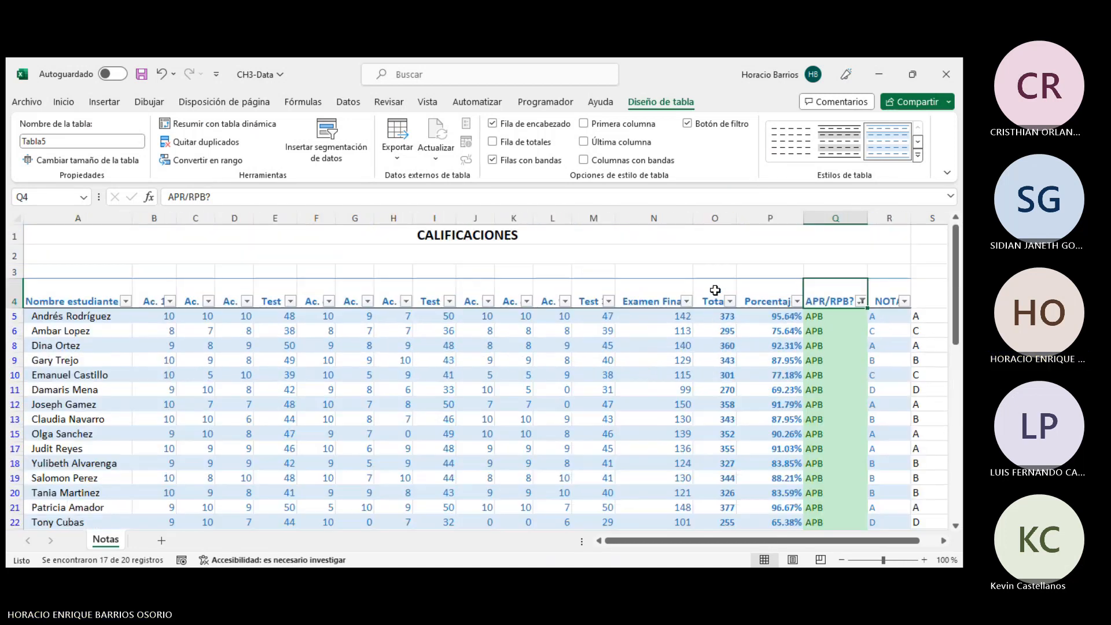
left_click(862, 300)
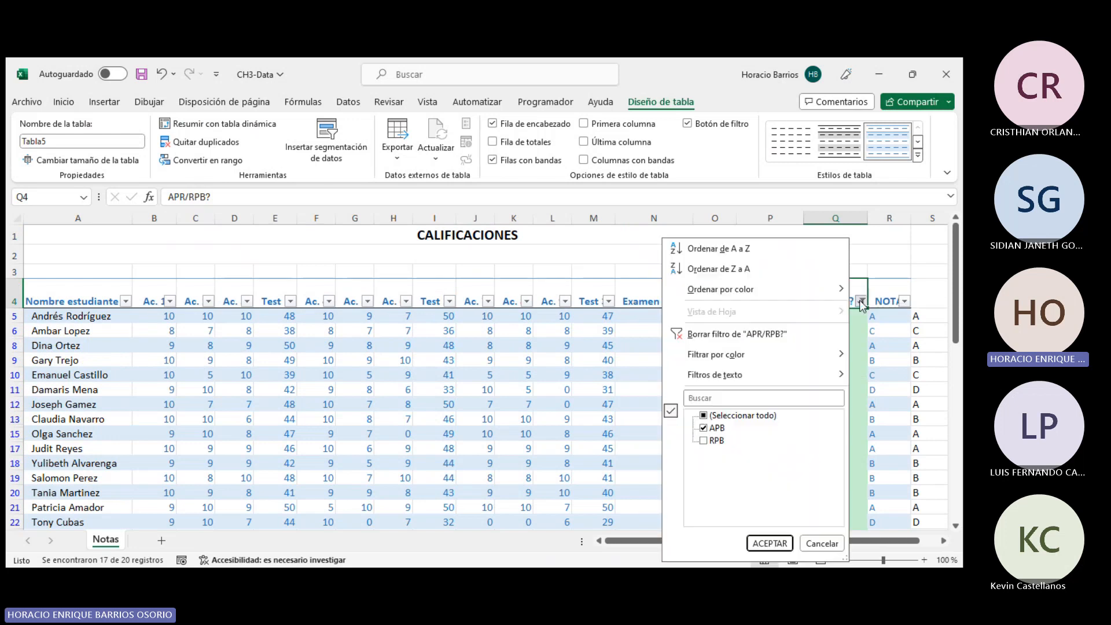
left_click(703, 441)
left_click(770, 544)
- Examine the table rows and the BUSCARV formulas in the NOTA column
scroll(764, 326, "down", 1)
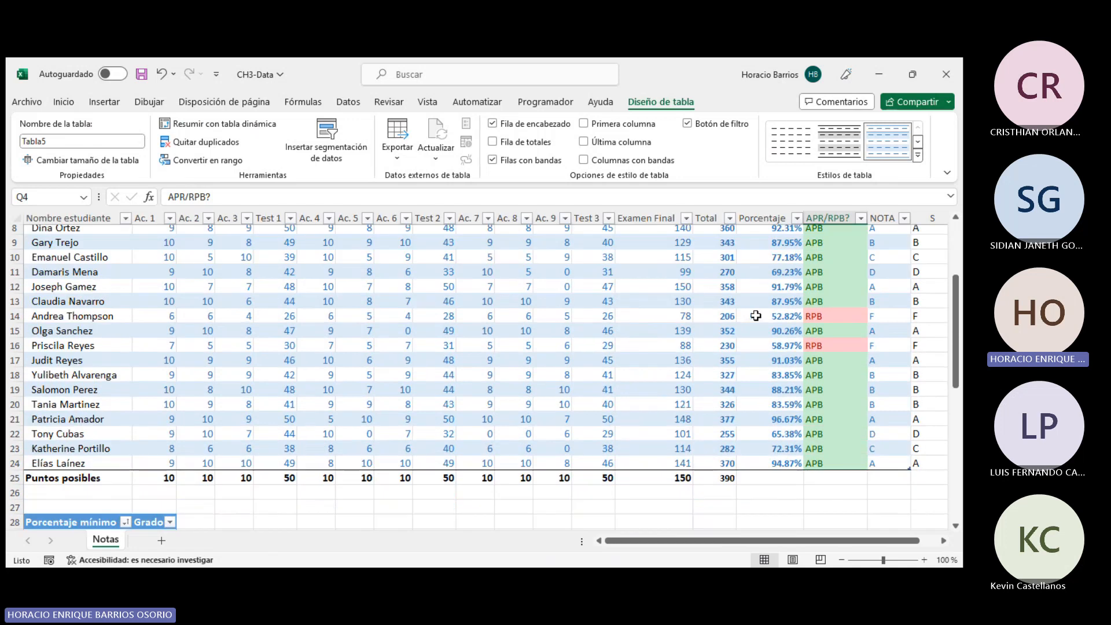
scroll(765, 326, "up", 2)
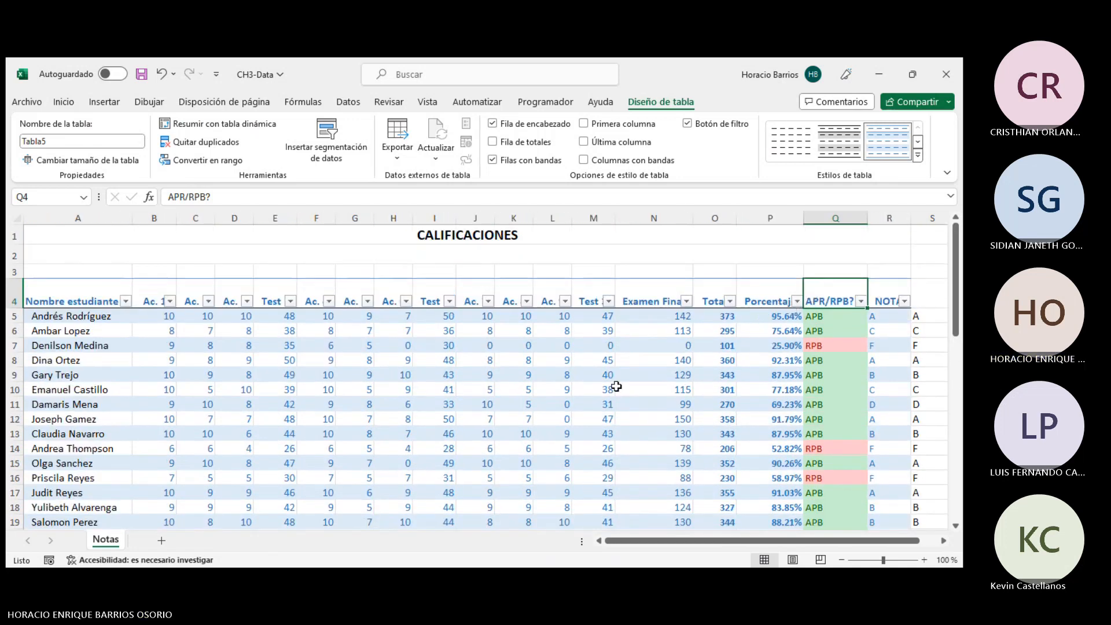
scroll(607, 389, "down", 1)
scroll(607, 389, "down", 1)
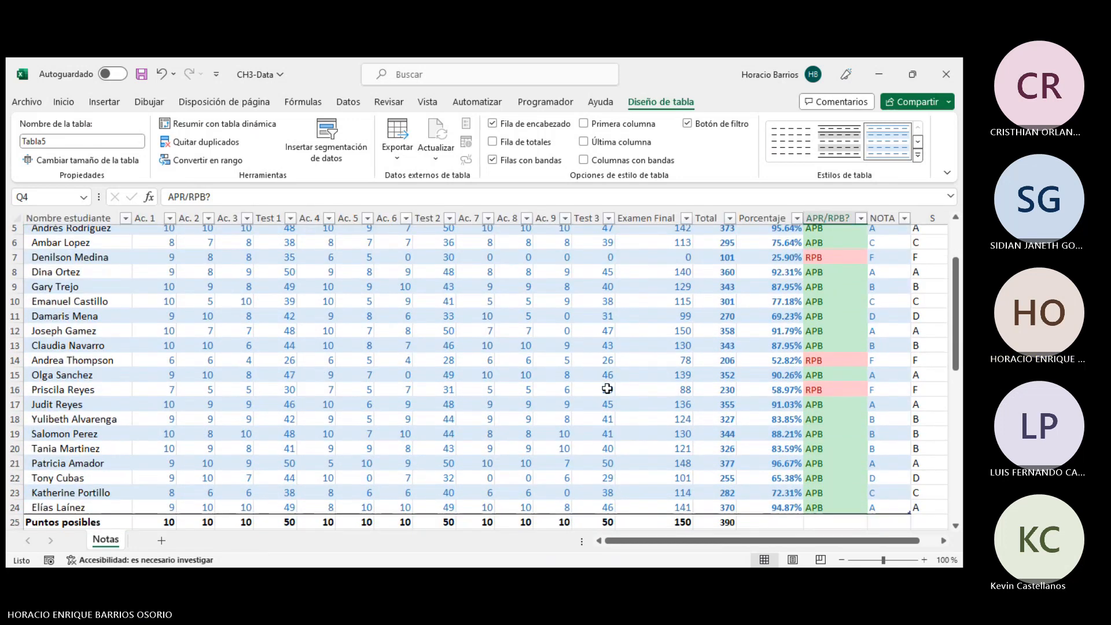
left_click(609, 389)
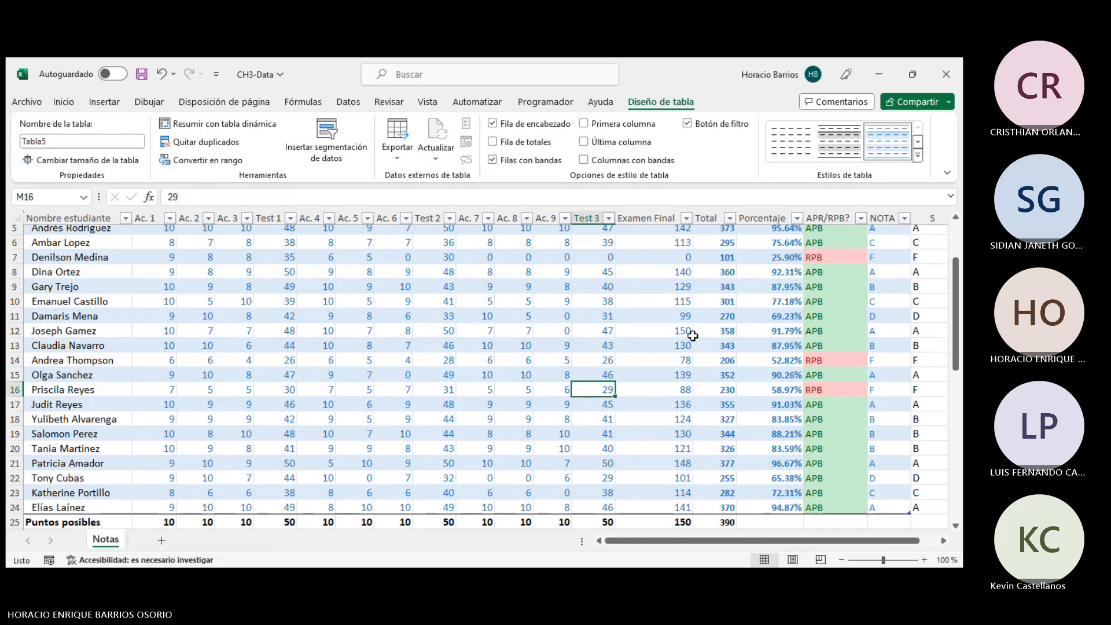
left_click_drag(725, 540, 743, 540)
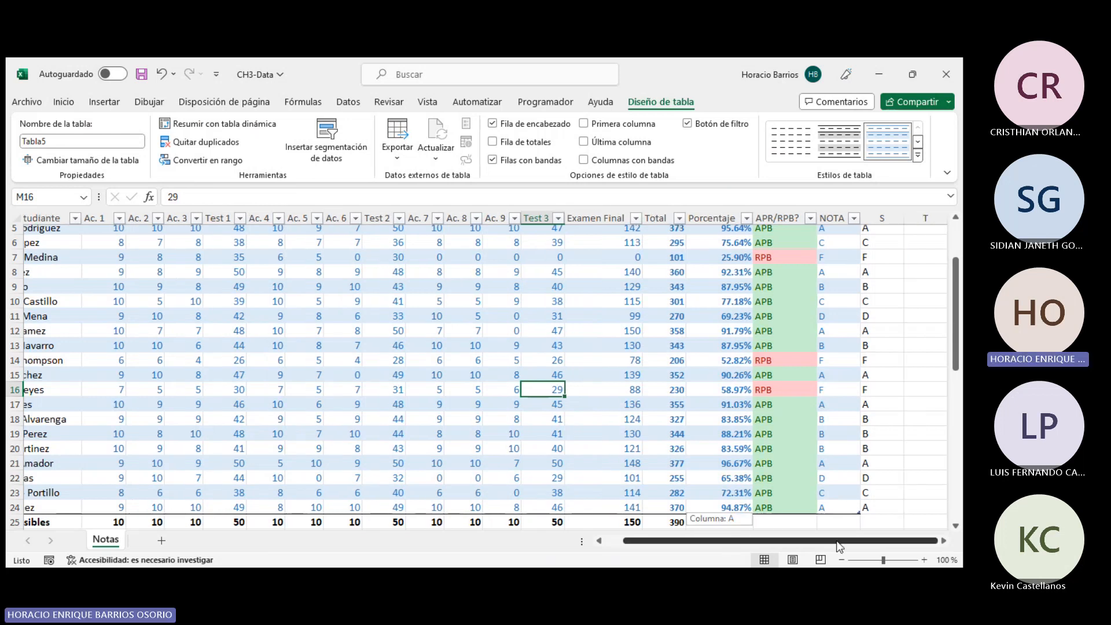
scroll(898, 306, "up", 1)
scroll(868, 295, "up", 1)
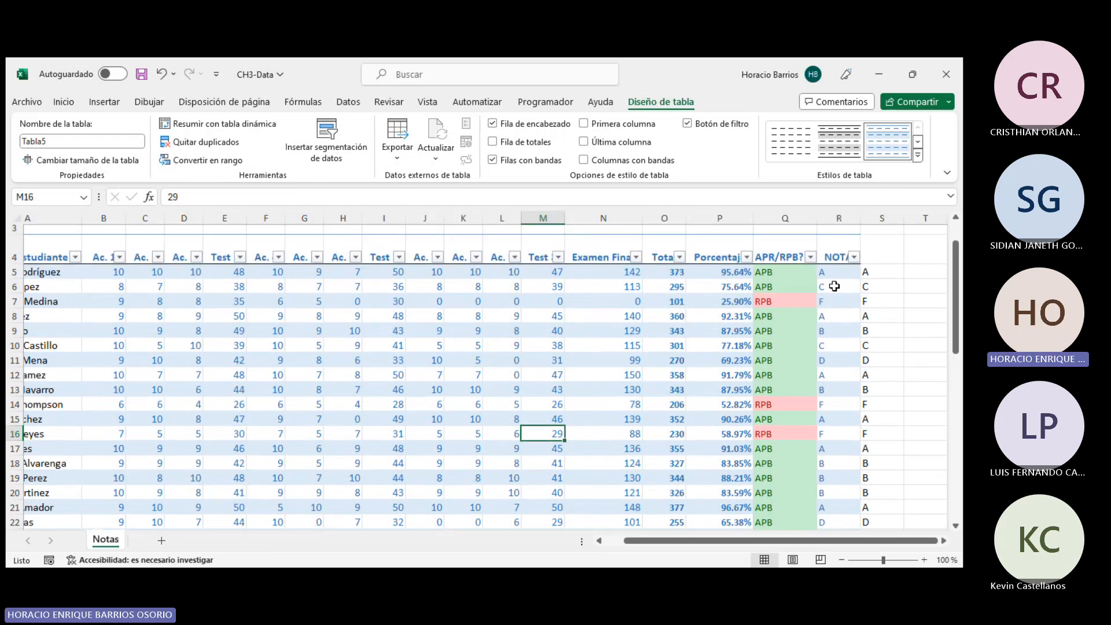
left_click(837, 272)
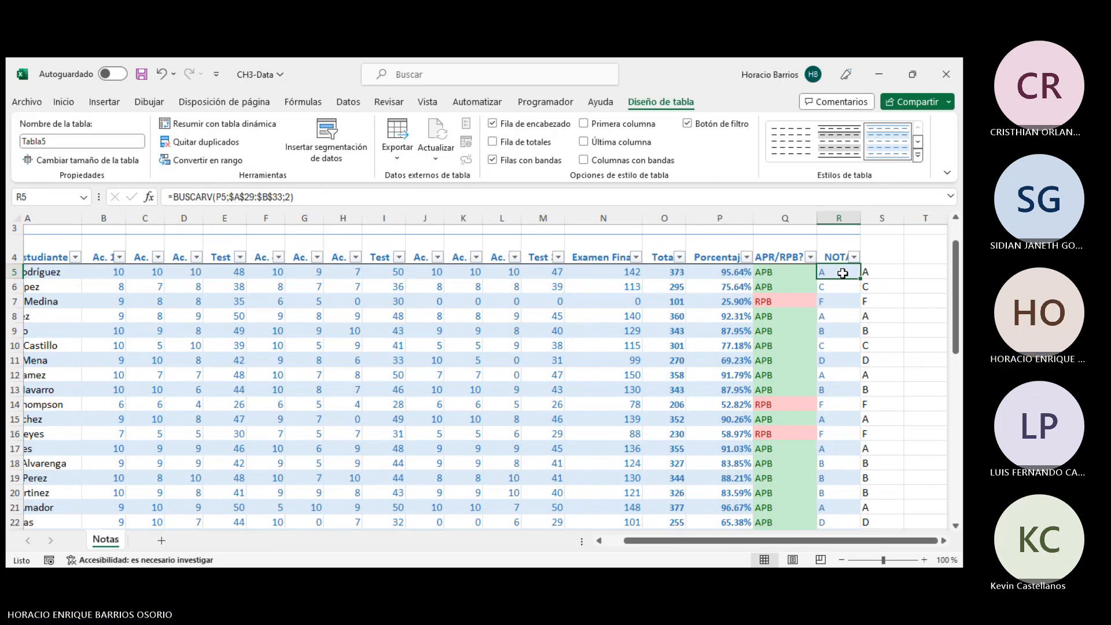
left_click_drag(834, 277, 842, 440)
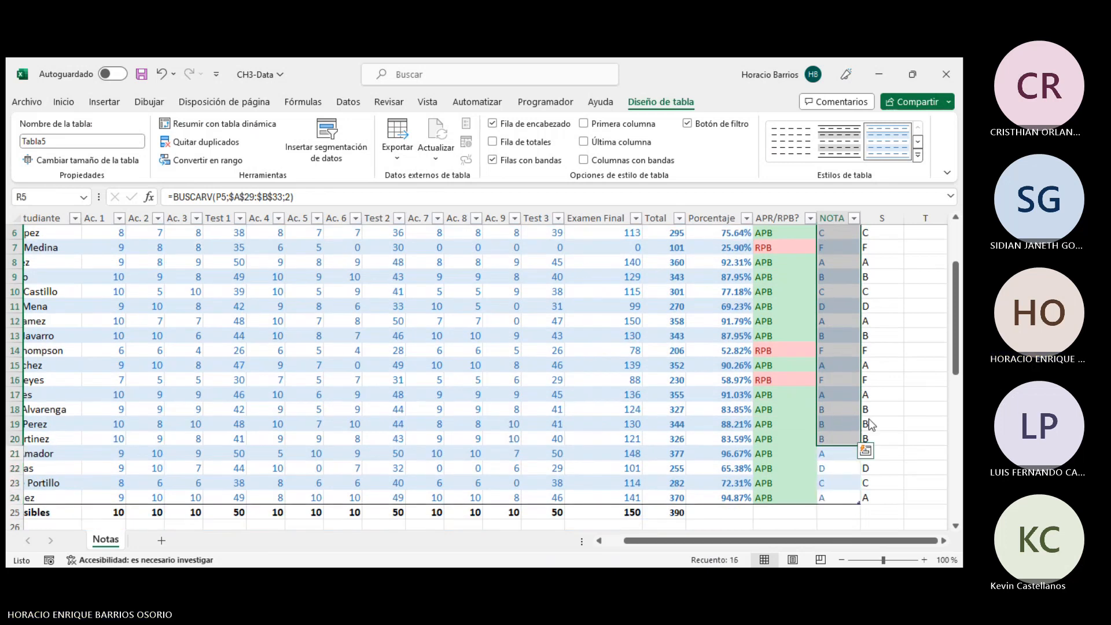
left_click(927, 408)
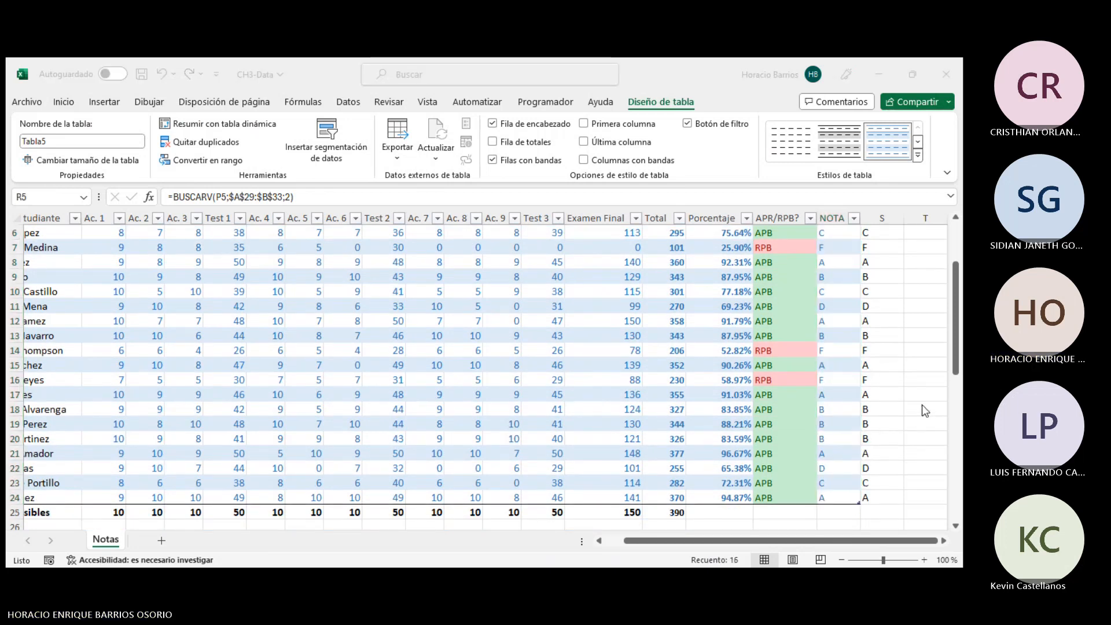
- Highlight the NOTA column cells equal to F with an Equal To conditional formatting rule
scroll(881, 357, "up", 2)
left_click(839, 316)
left_click(839, 316)
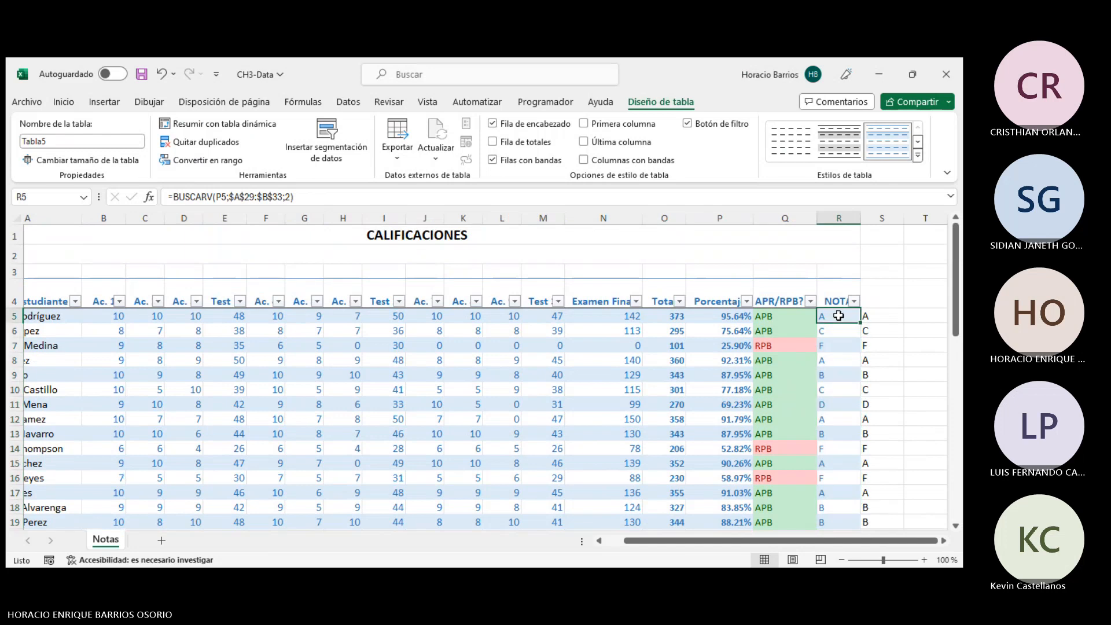
left_click_drag(840, 314, 846, 508)
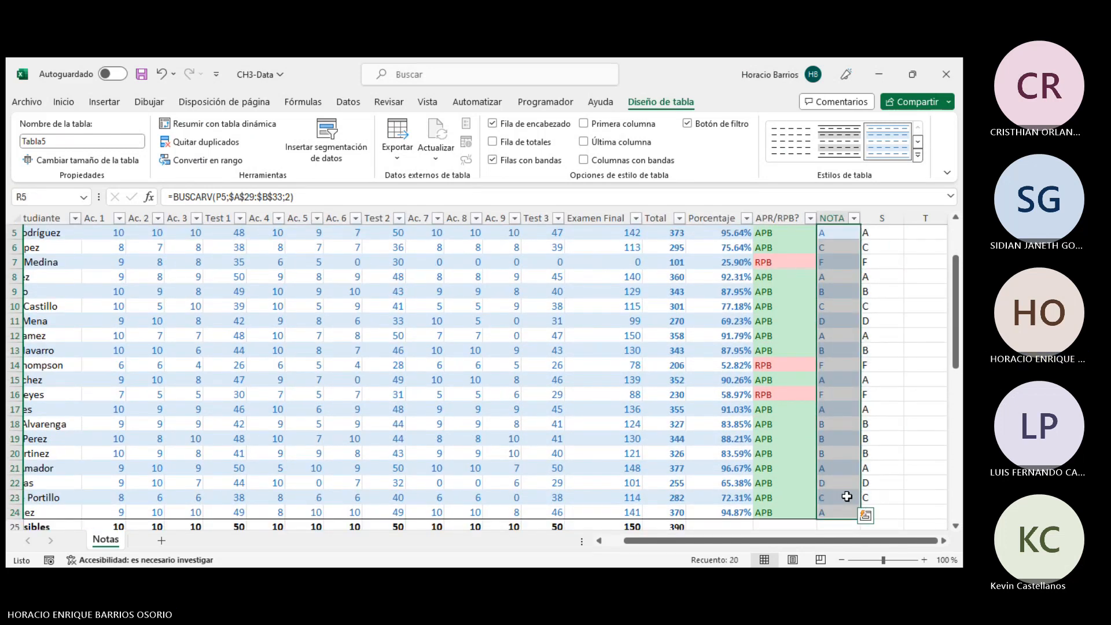
scroll(847, 496, "up", 2)
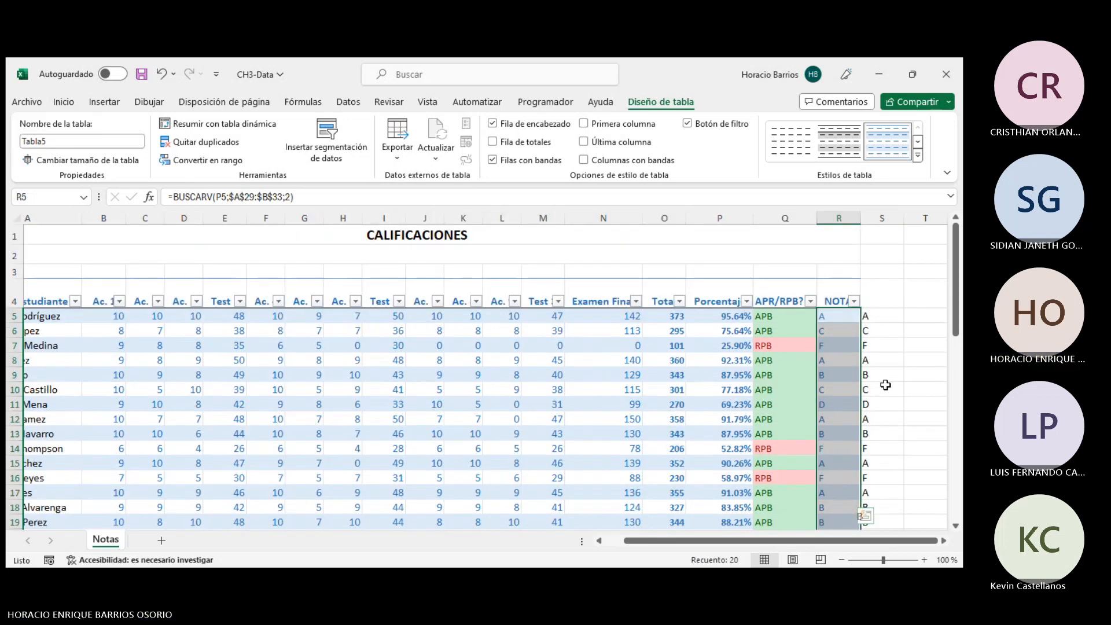
left_click(64, 103)
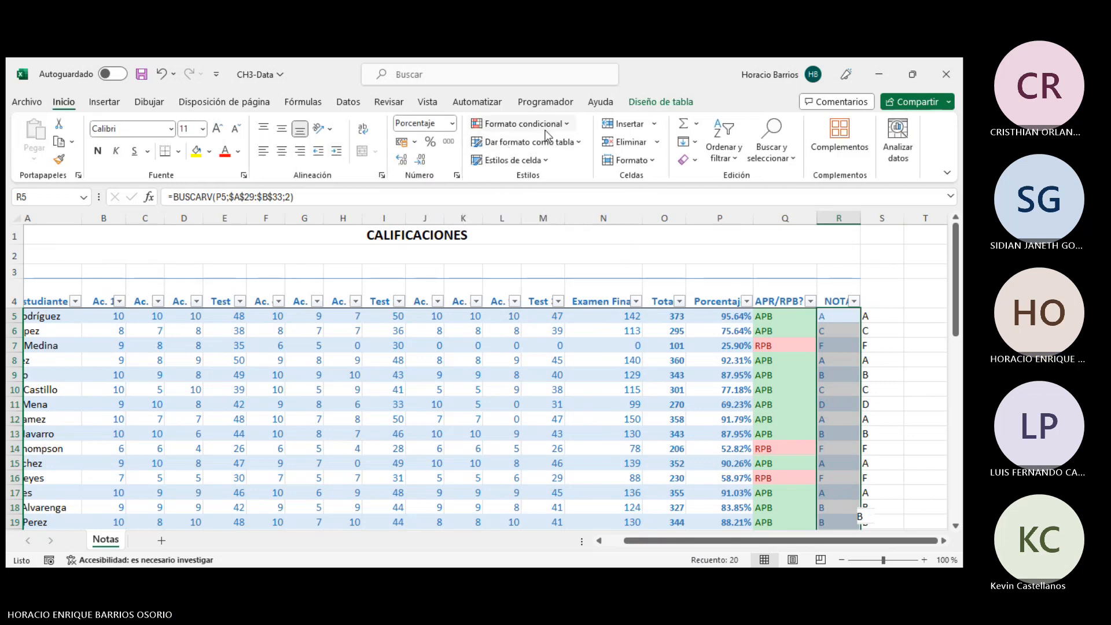
left_click(523, 123)
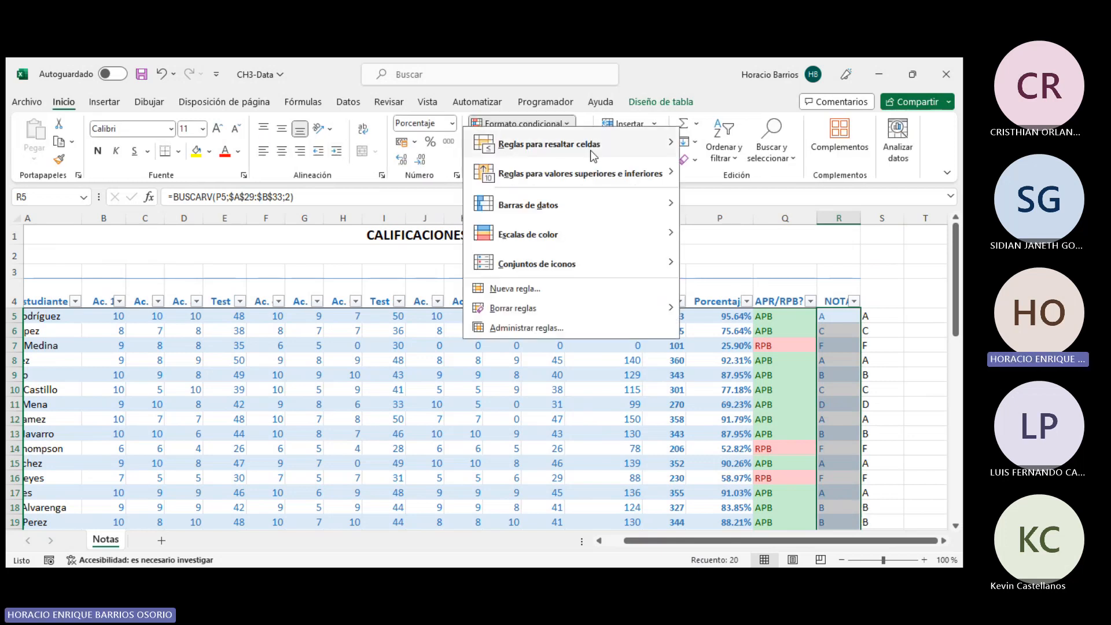
mouse_move(593, 155)
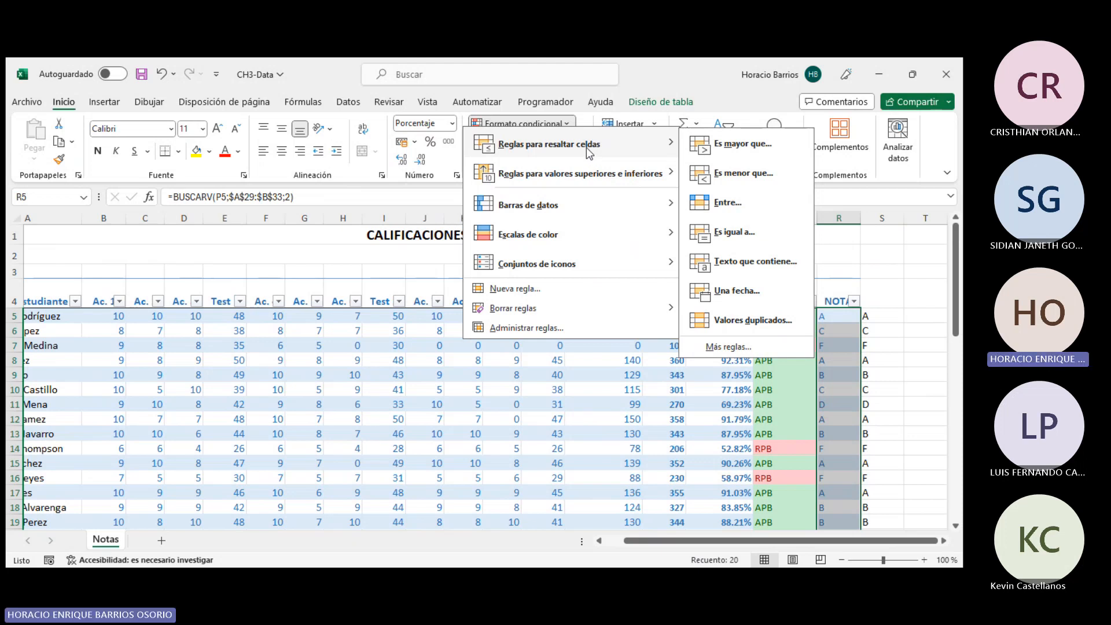
left_click(738, 234)
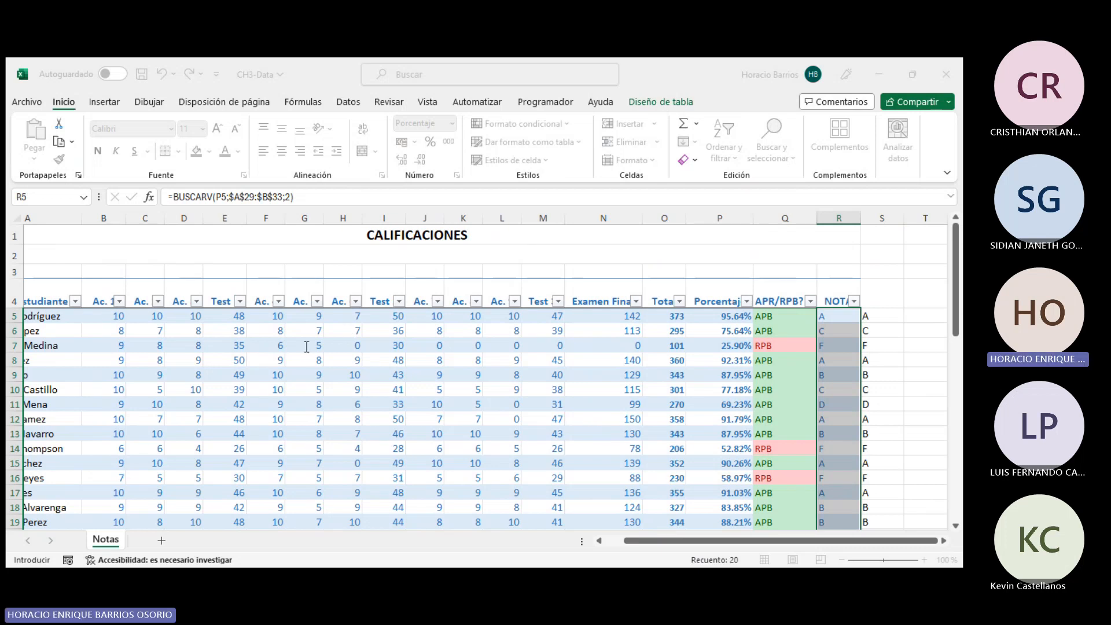
type("F")
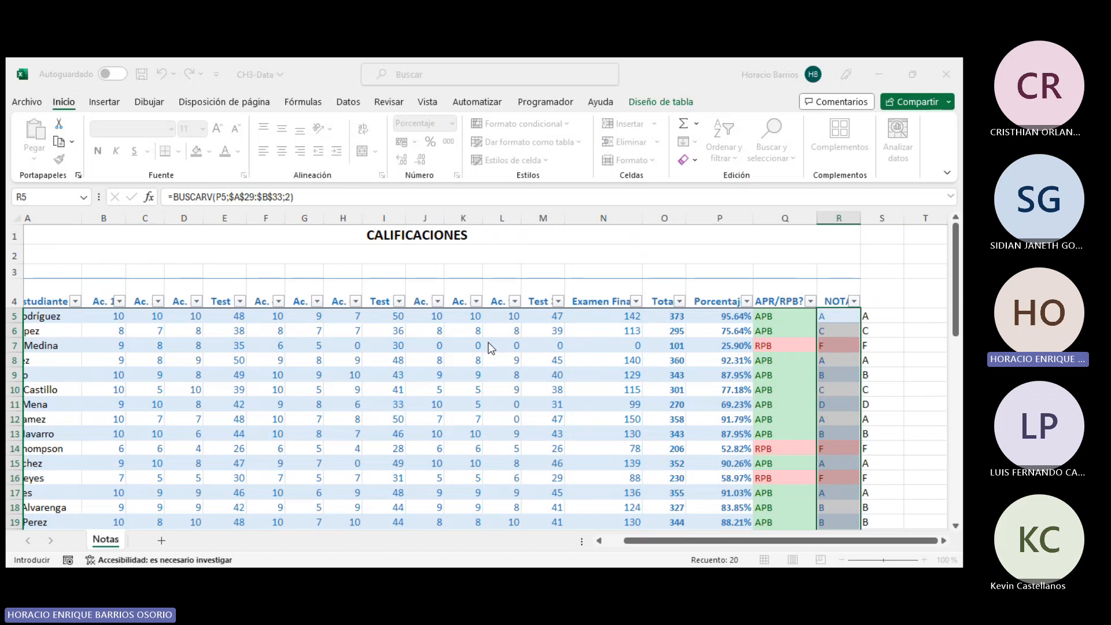
key("Return")
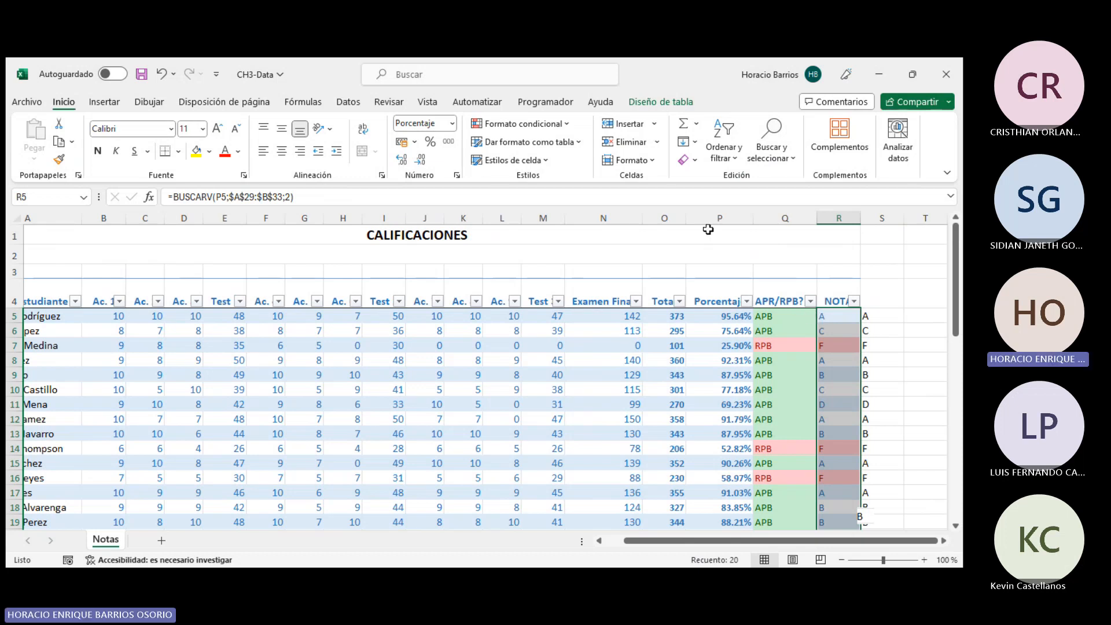
- Add another Equal To highlight rule on the NOTA column, entering A and referencing the grade cells B30:B33
left_click(551, 124)
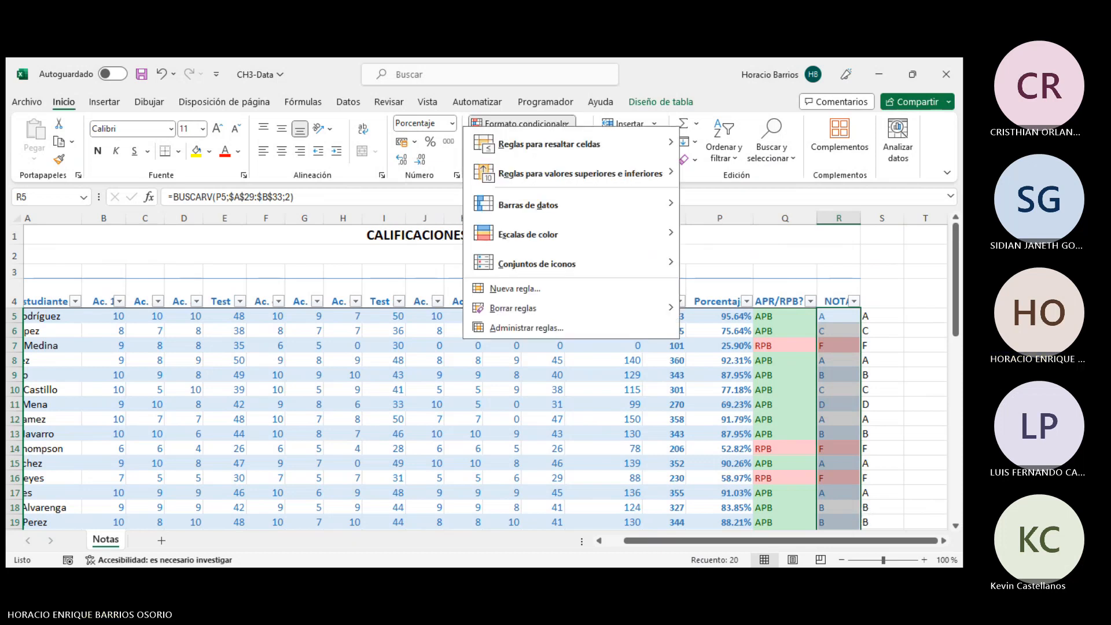
mouse_move(579, 145)
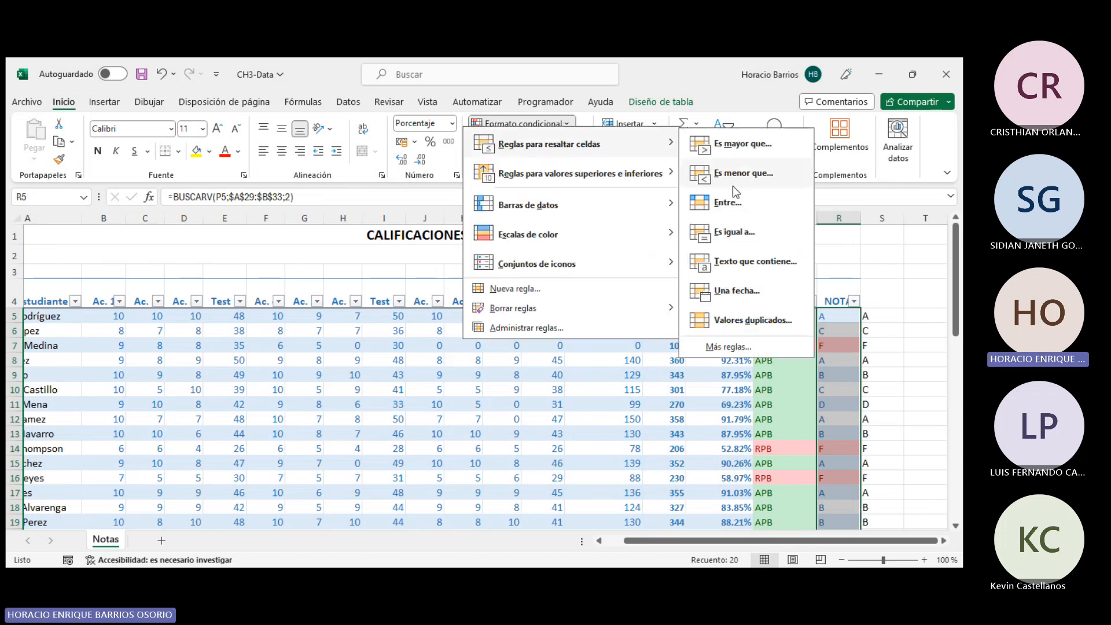
left_click(733, 233)
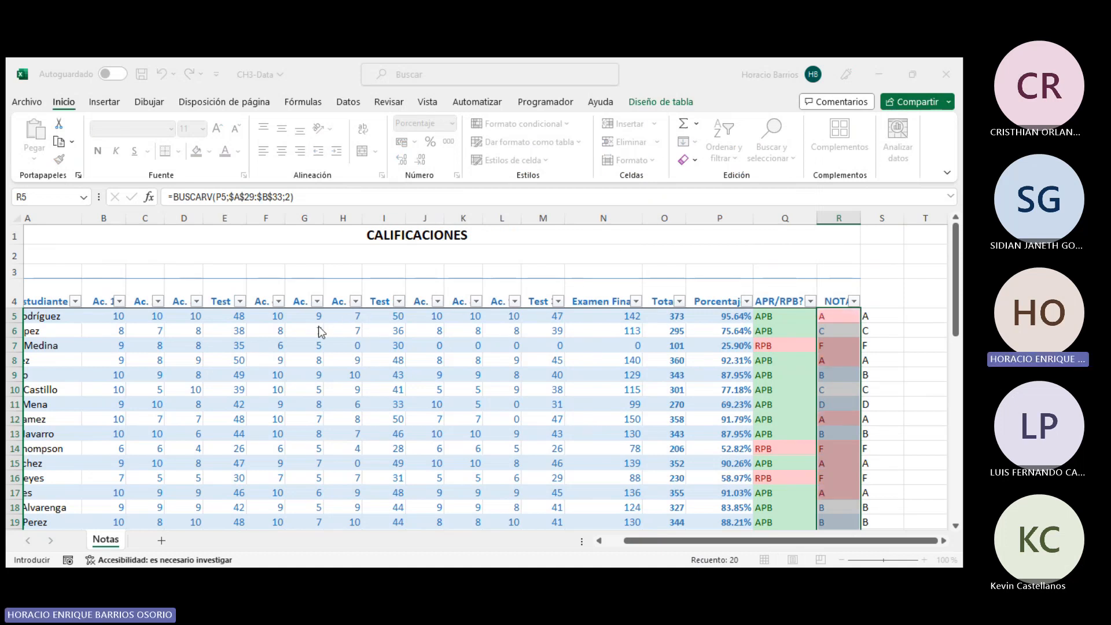
key("BackSpace")
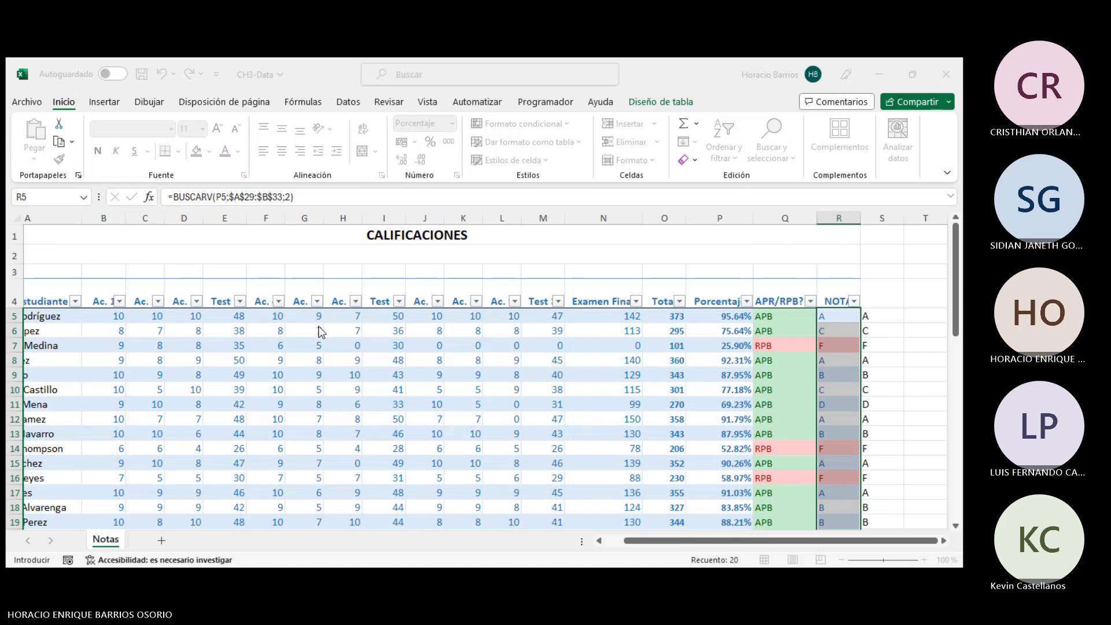
type("A")
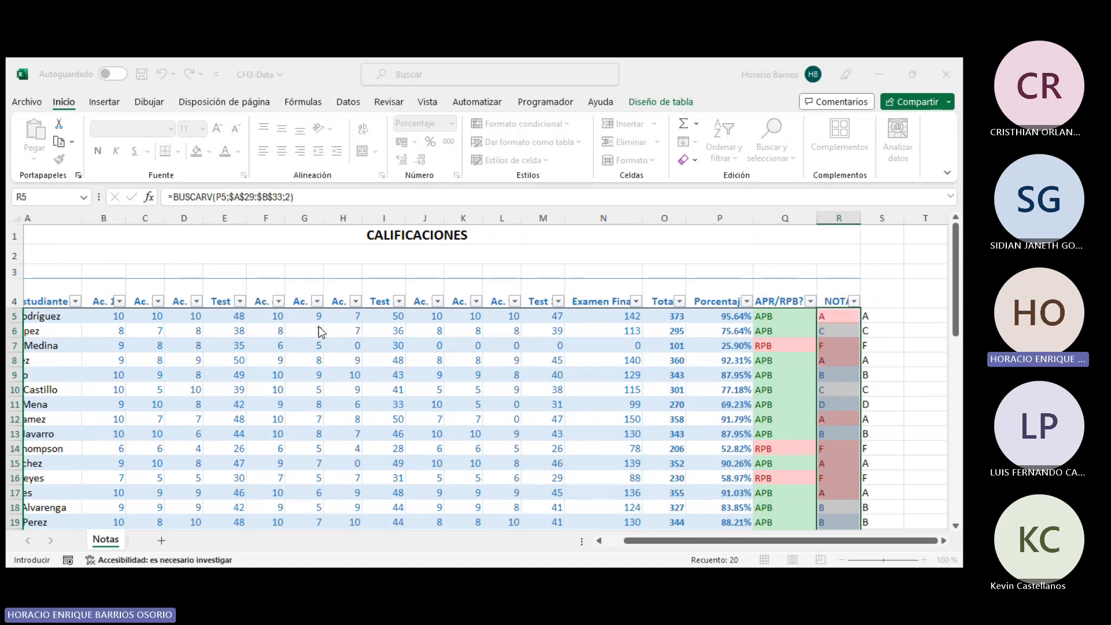
left_click(449, 345)
left_click(330, 344)
key("BackSpace")
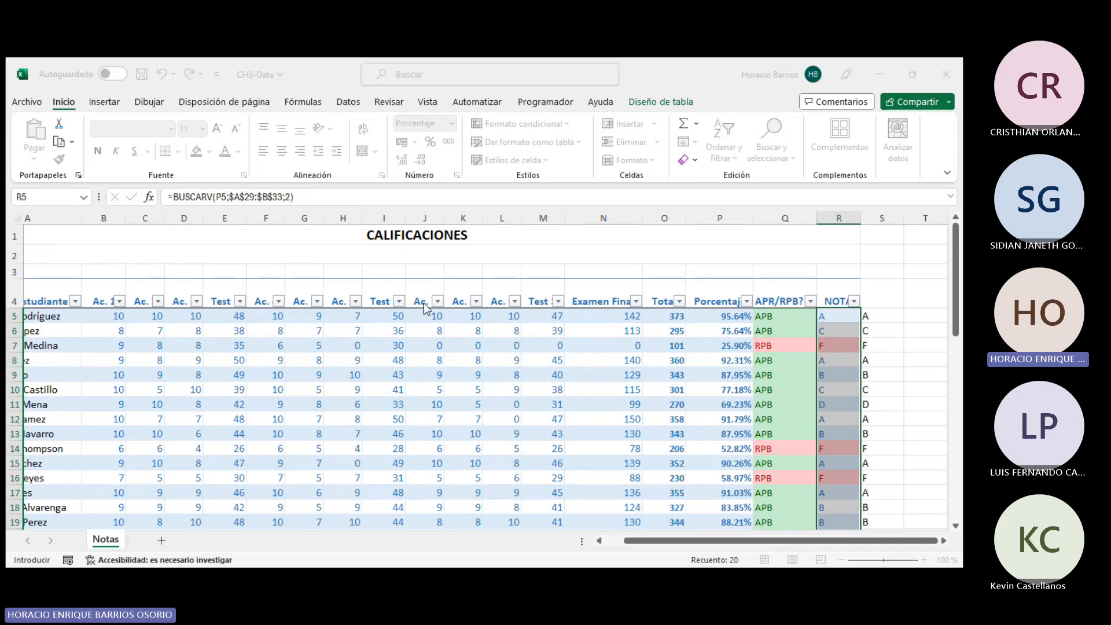
scroll(278, 464, "down", 4)
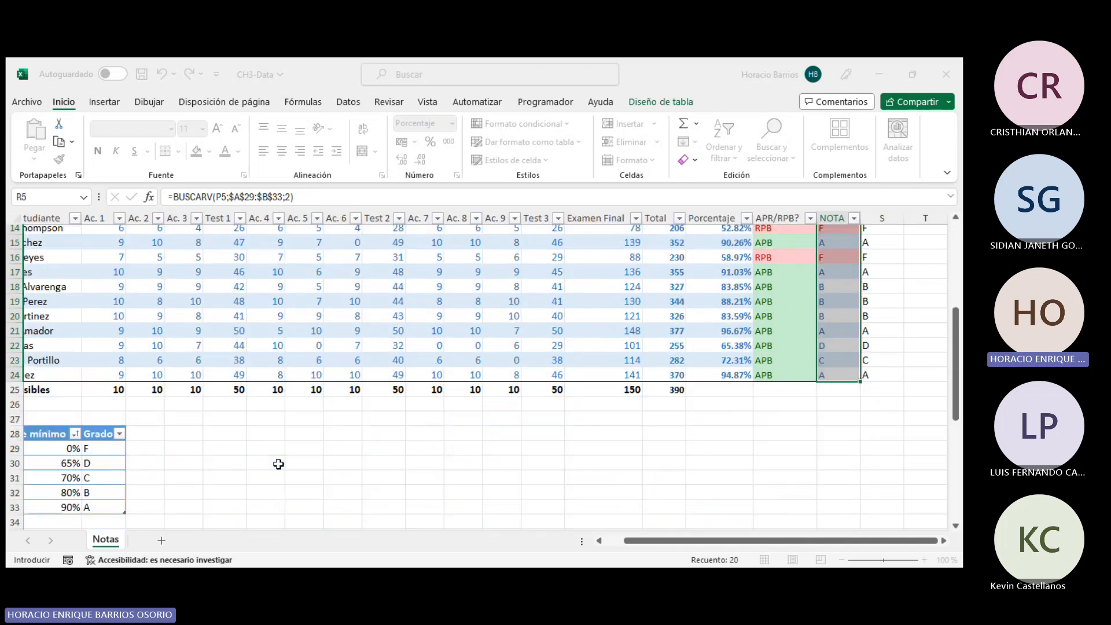
scroll(278, 464, "down", 1)
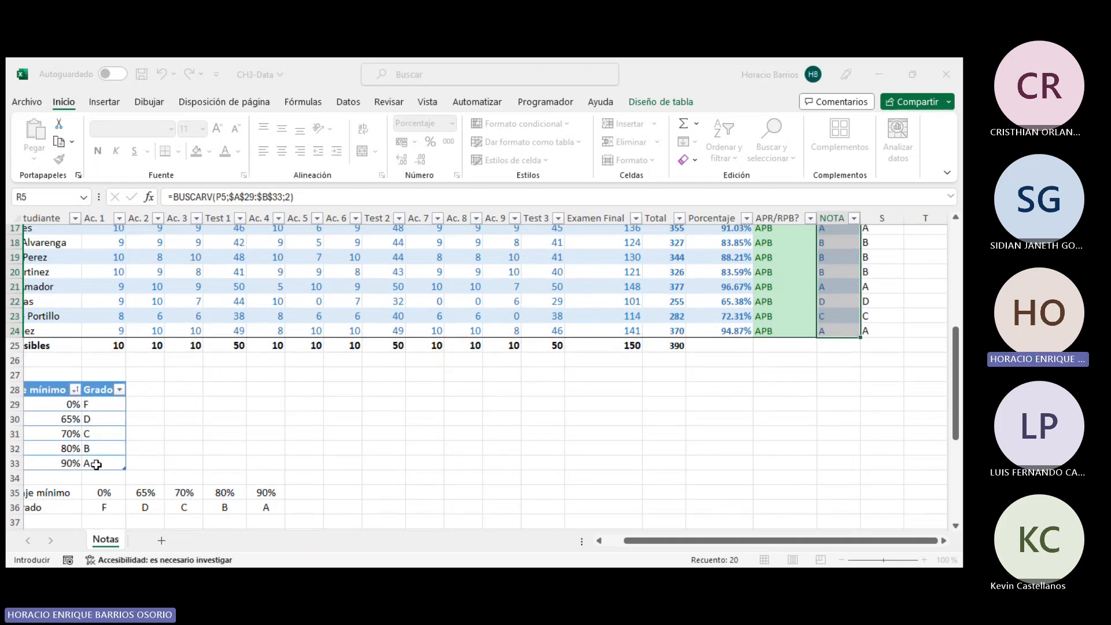
left_click_drag(97, 465, 92, 419)
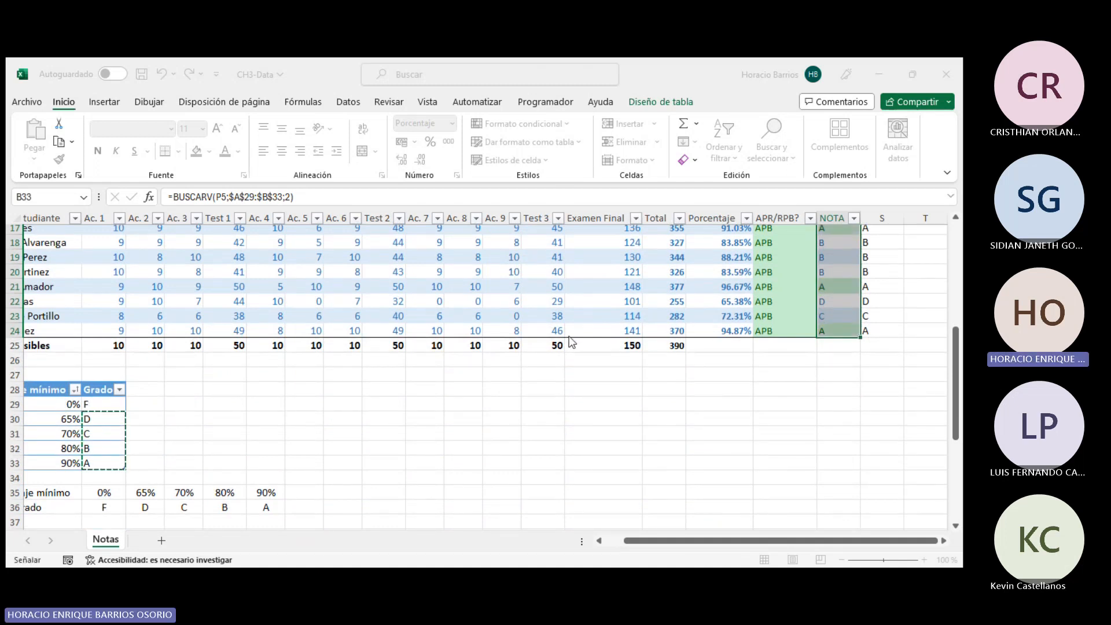
scroll(653, 389, "up", 5)
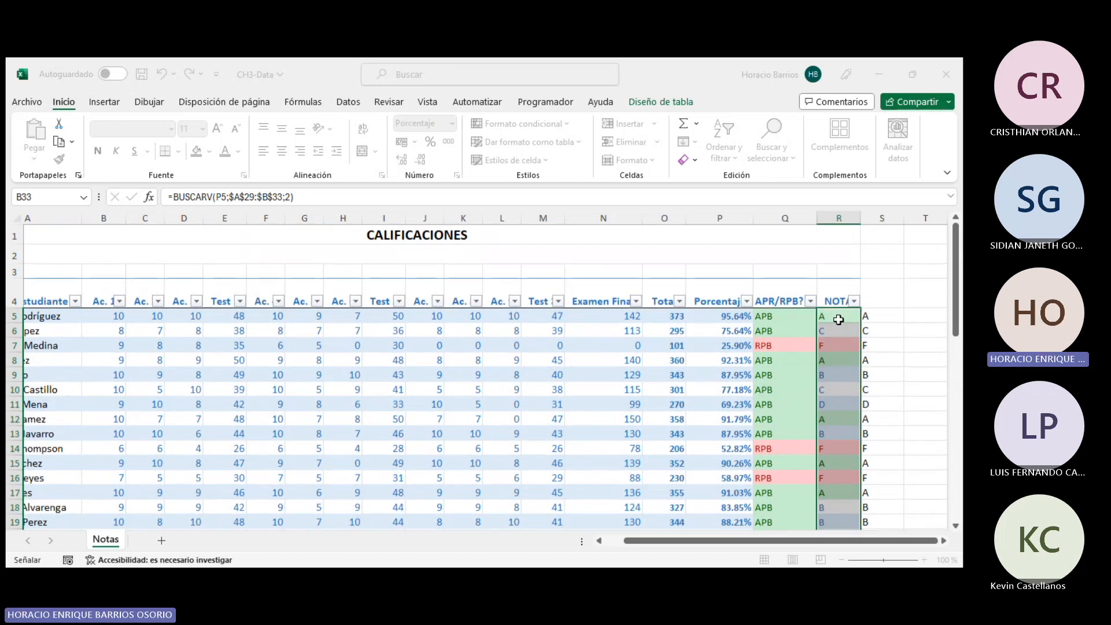
left_click(475, 391)
- Examine the lookup formulas in several NOTA and grade cells of the student rows
left_click(885, 346)
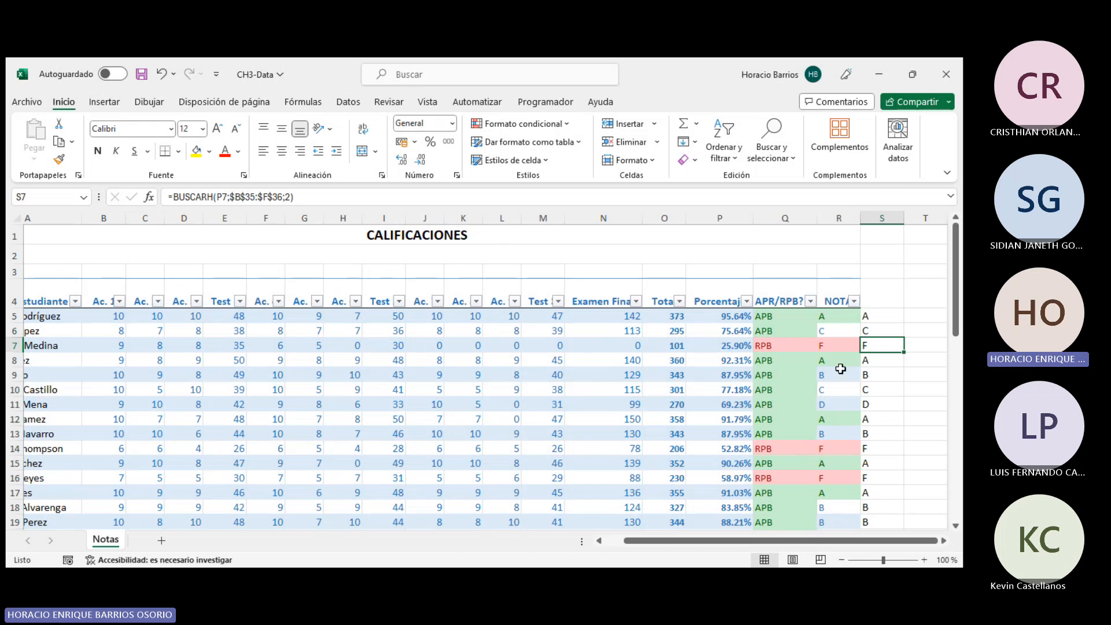
left_click(846, 389)
scroll(853, 414, "down", 1)
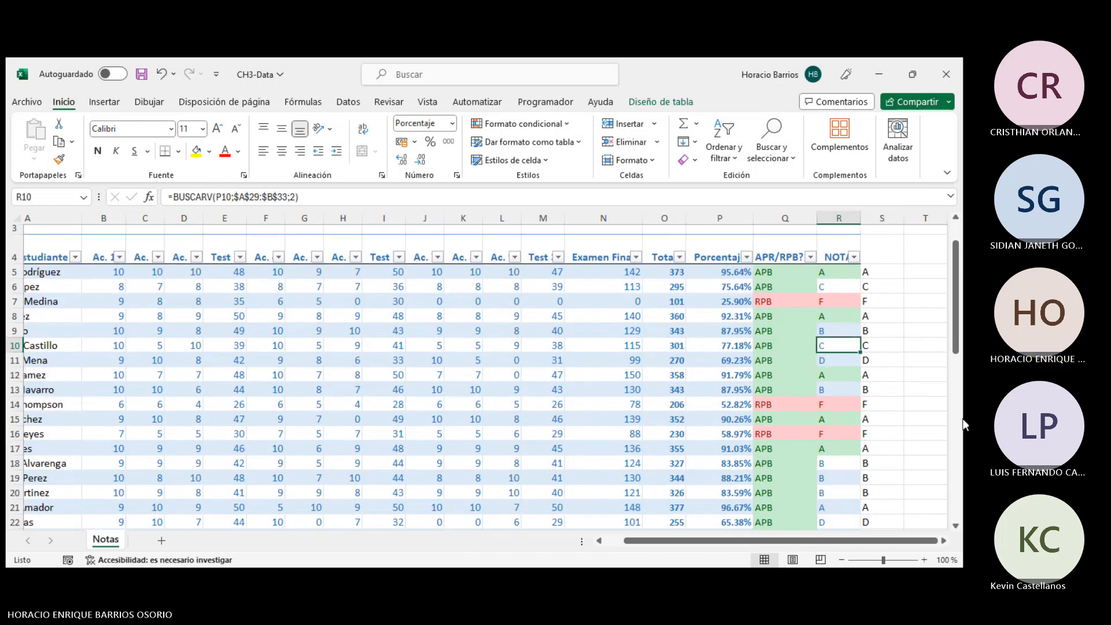
scroll(945, 413, "down", 2)
left_click(848, 395)
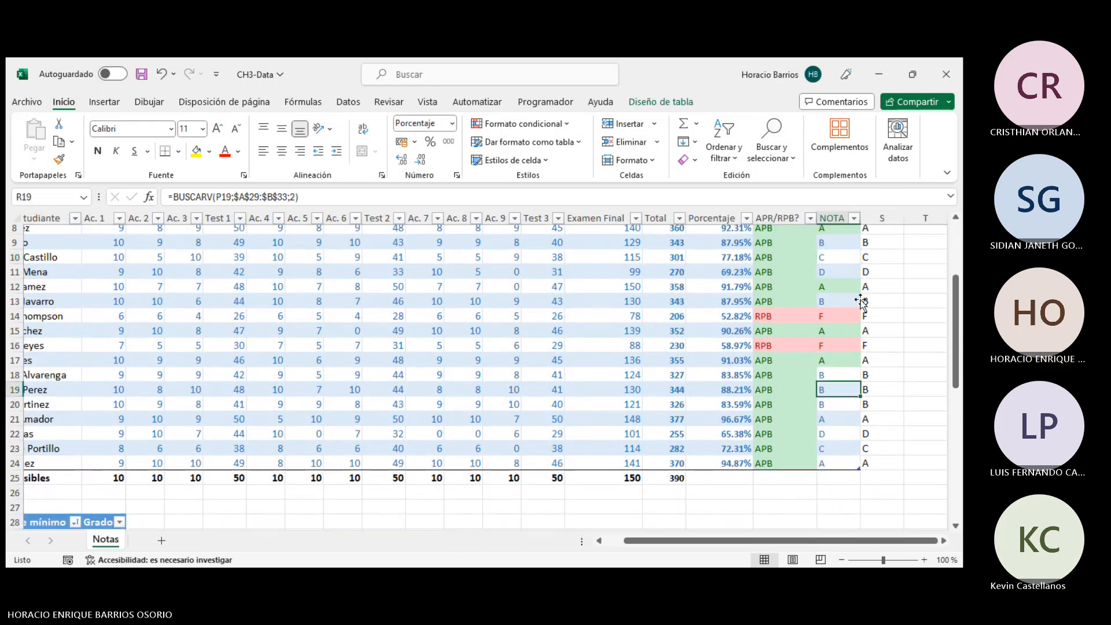
key("ctrl+e")
key("ctrl+e")
scroll(902, 429, "up", 2)
left_click(897, 361)
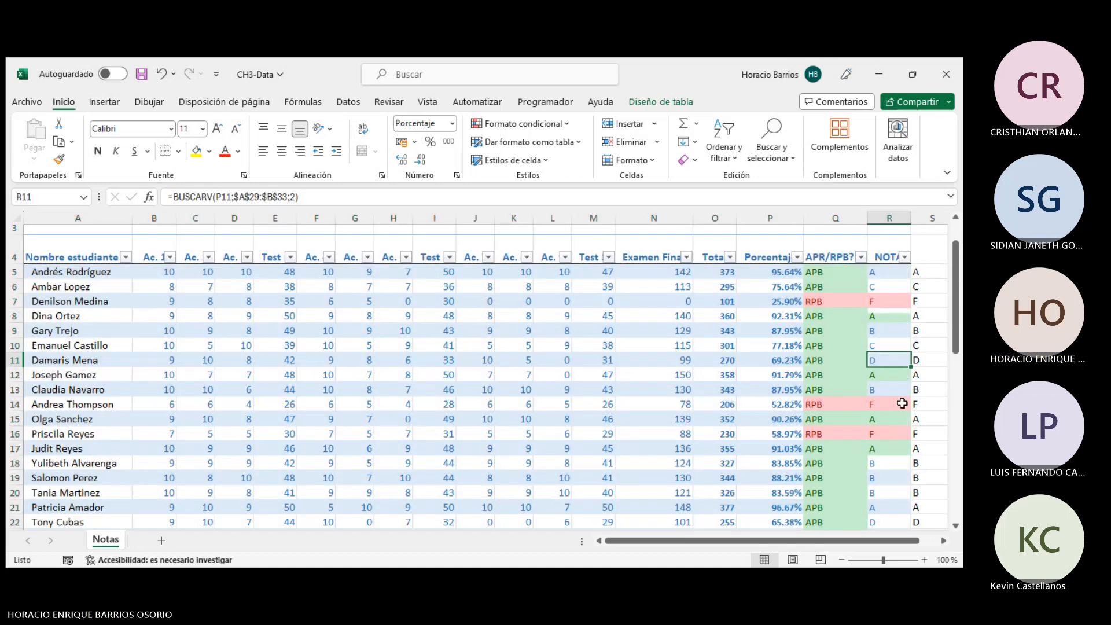
left_click(926, 390)
left_click(877, 384)
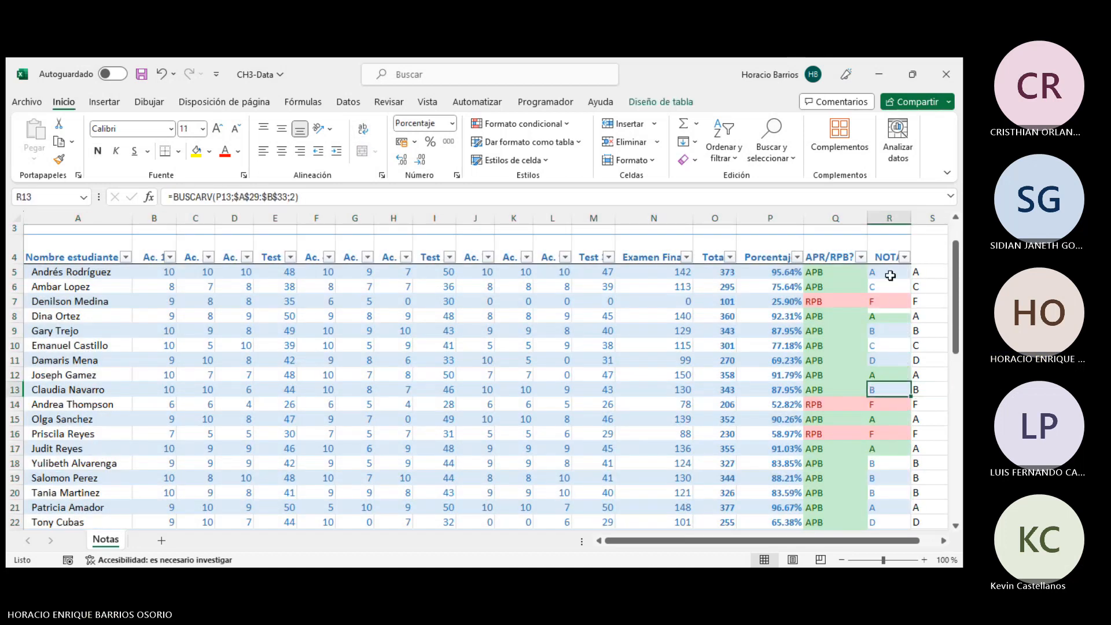
- Undo the last two changes to the grades table
key("ctrl+z")
key("ctrl+z")
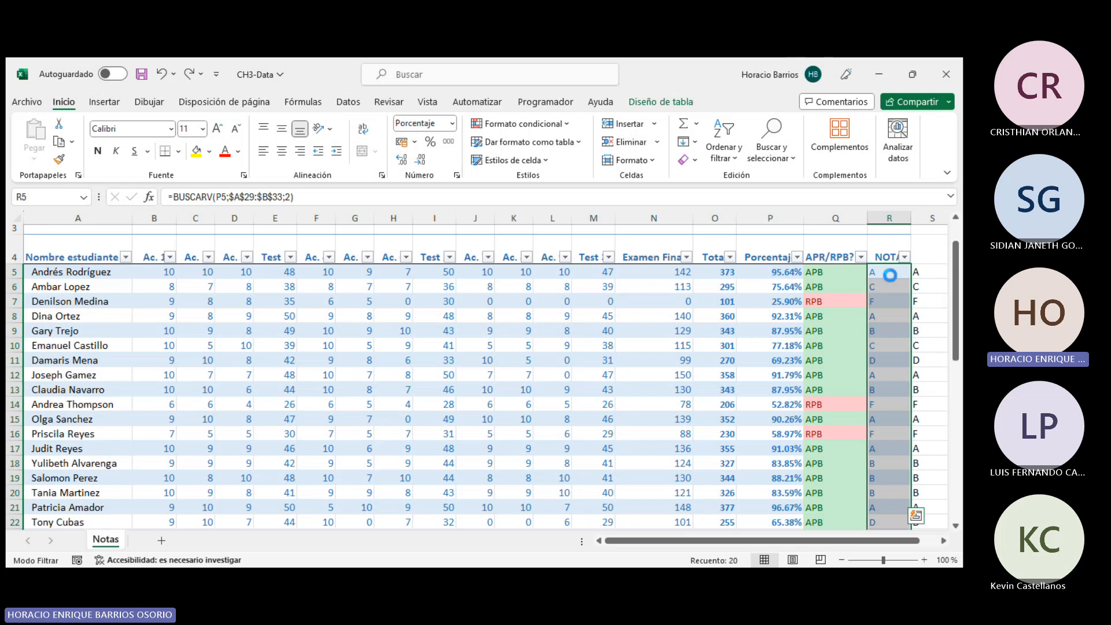
left_click(894, 345, "ctrl")
scroll(911, 441, "down", 1)
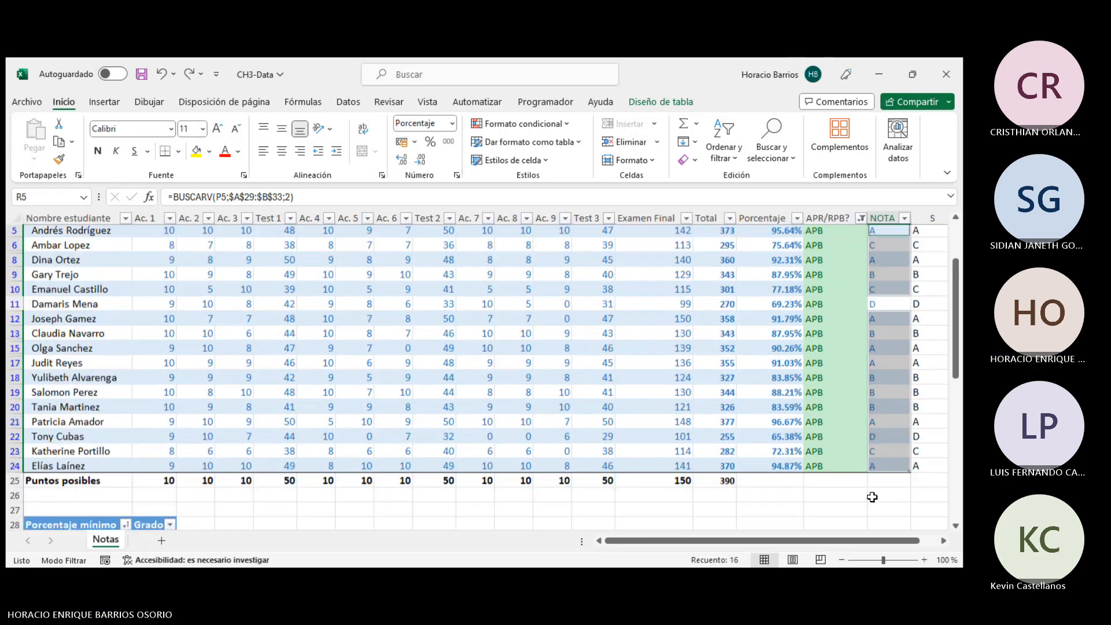
left_click(834, 504)
scroll(394, 457, "down", 4)
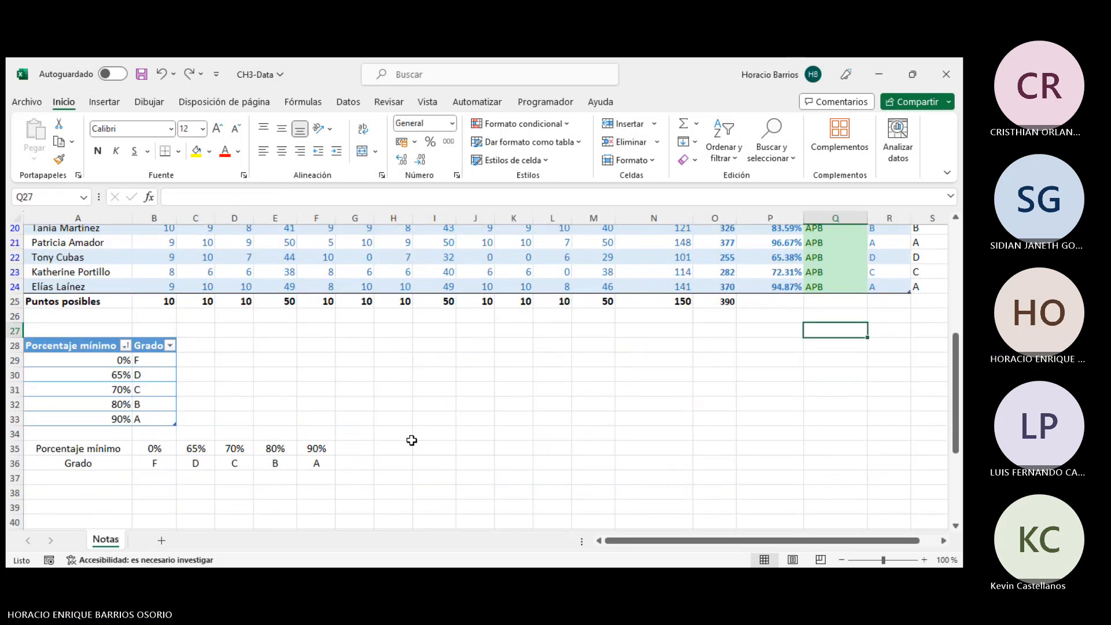
scroll(411, 440, "up", 5)
left_click(904, 273)
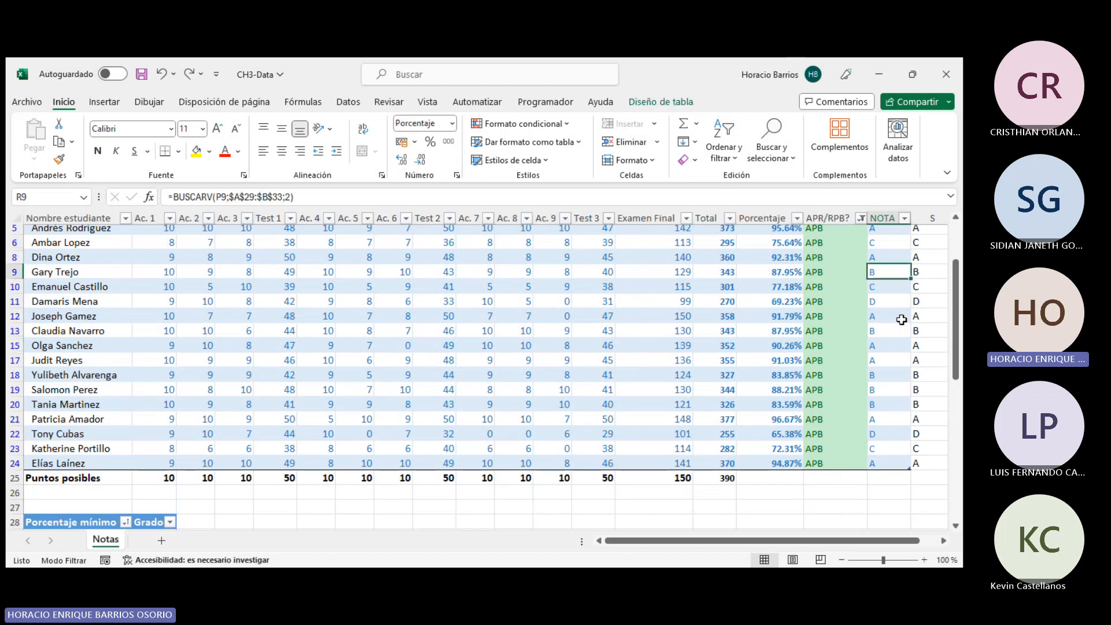
scroll(219, 463, "down", 5)
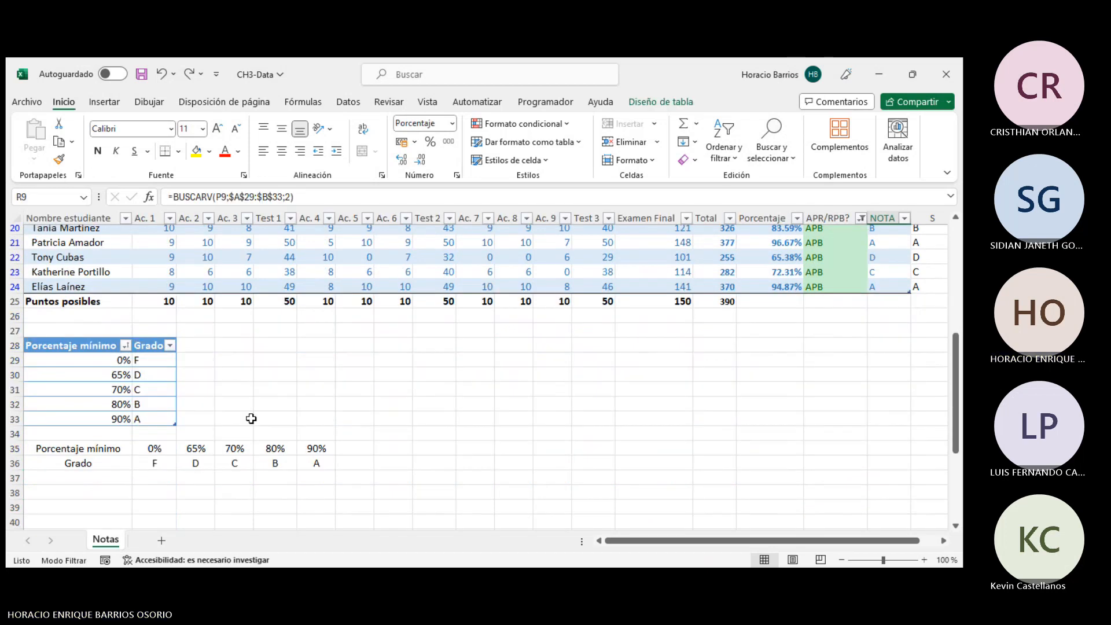
scroll(957, 274, "up", 6)
- Try applying Quick Analysis text-contains highlighting to the NOTA cells of the student rows
left_click_drag(880, 316, 876, 521)
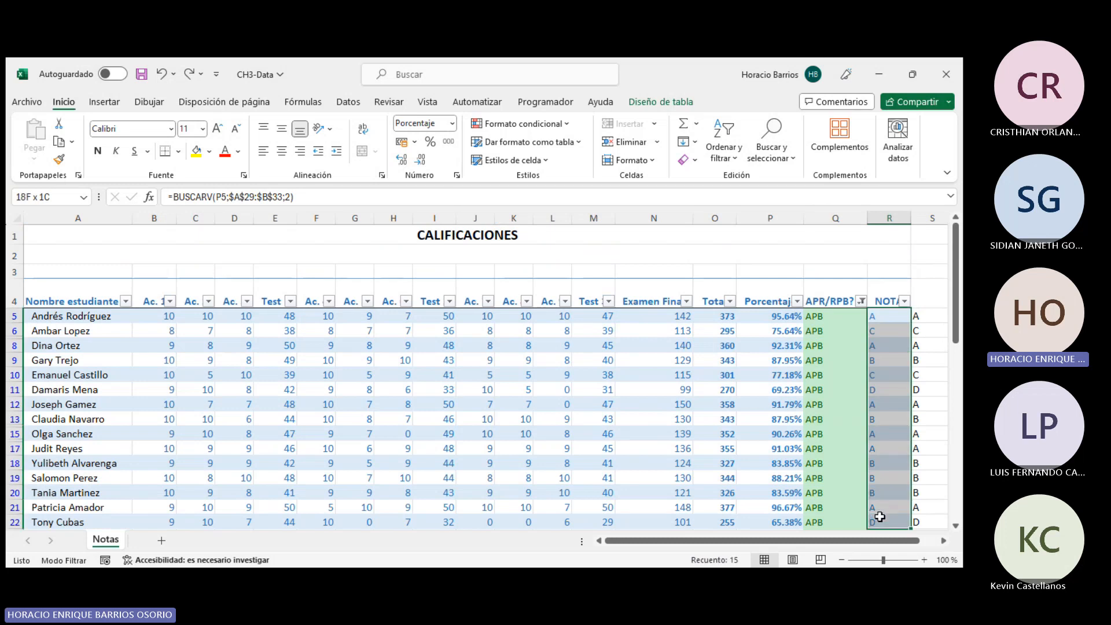
left_click(897, 317)
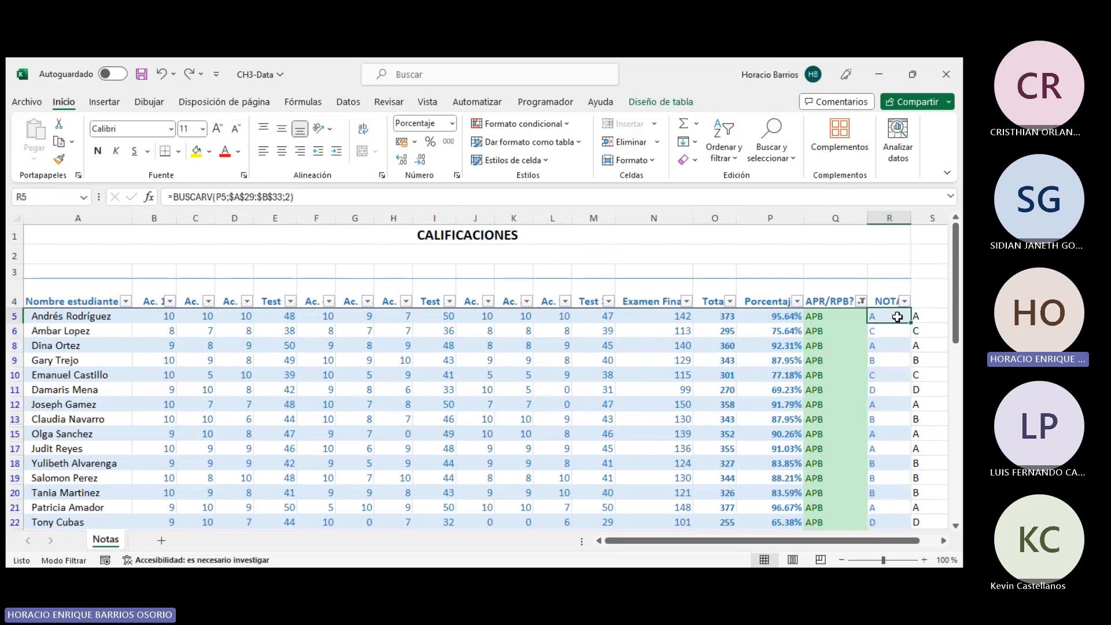
left_click(881, 360)
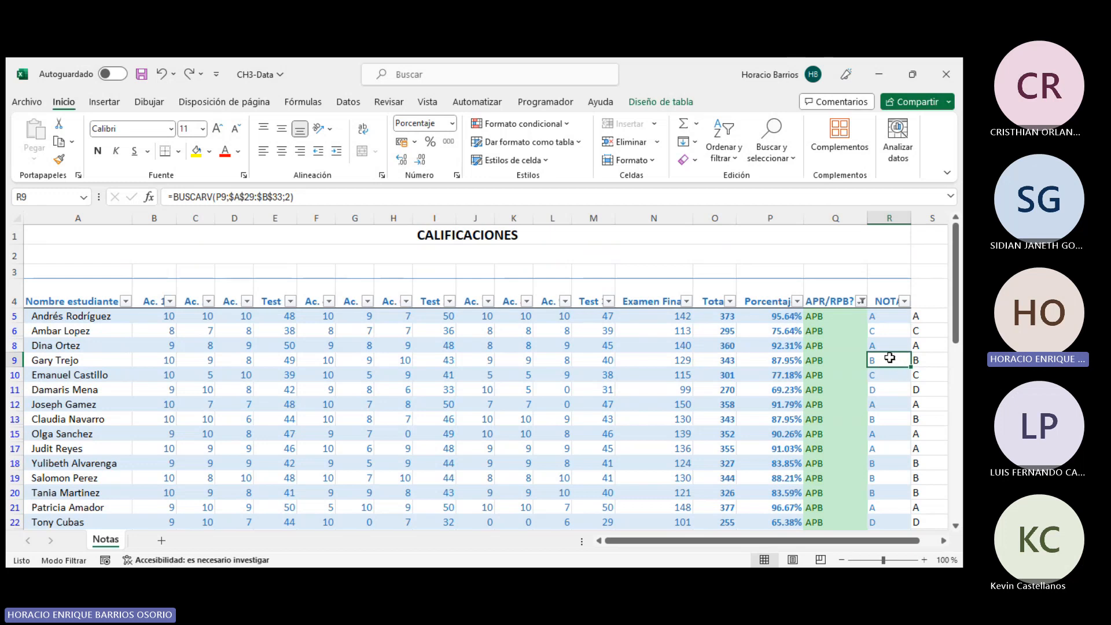
left_click_drag(885, 317, 885, 499)
left_click_drag(888, 540, 962, 537)
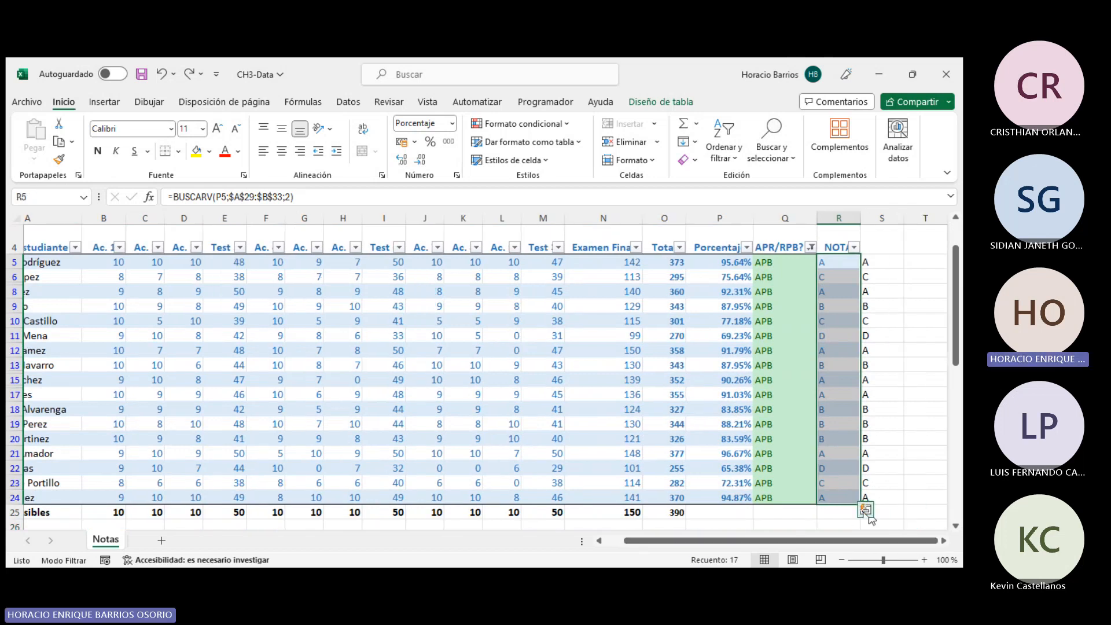
left_click(869, 515)
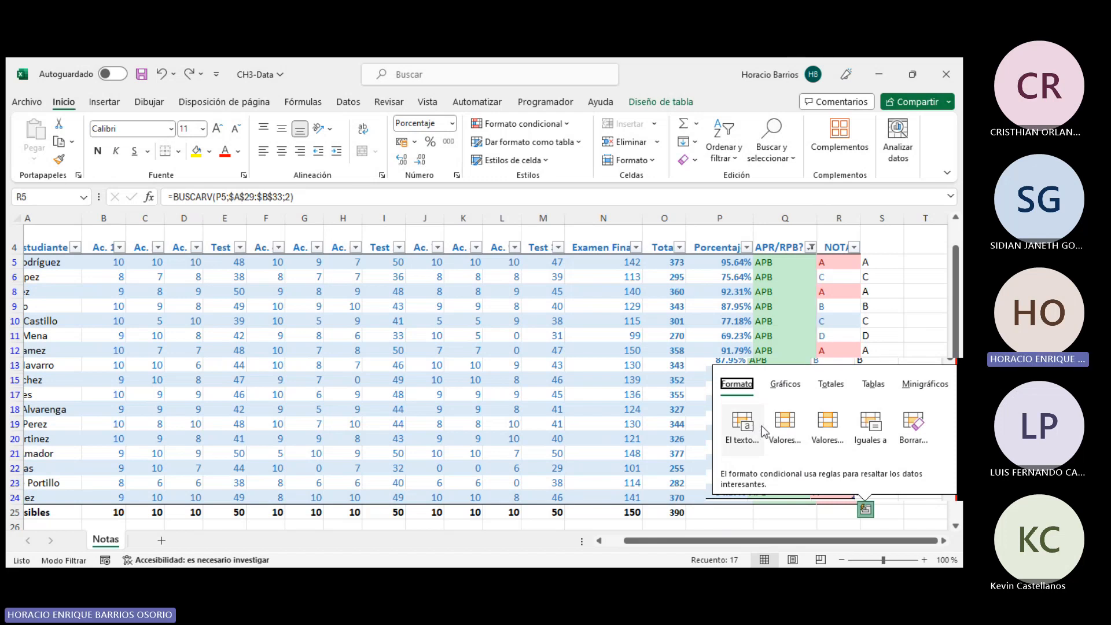
left_click(869, 423)
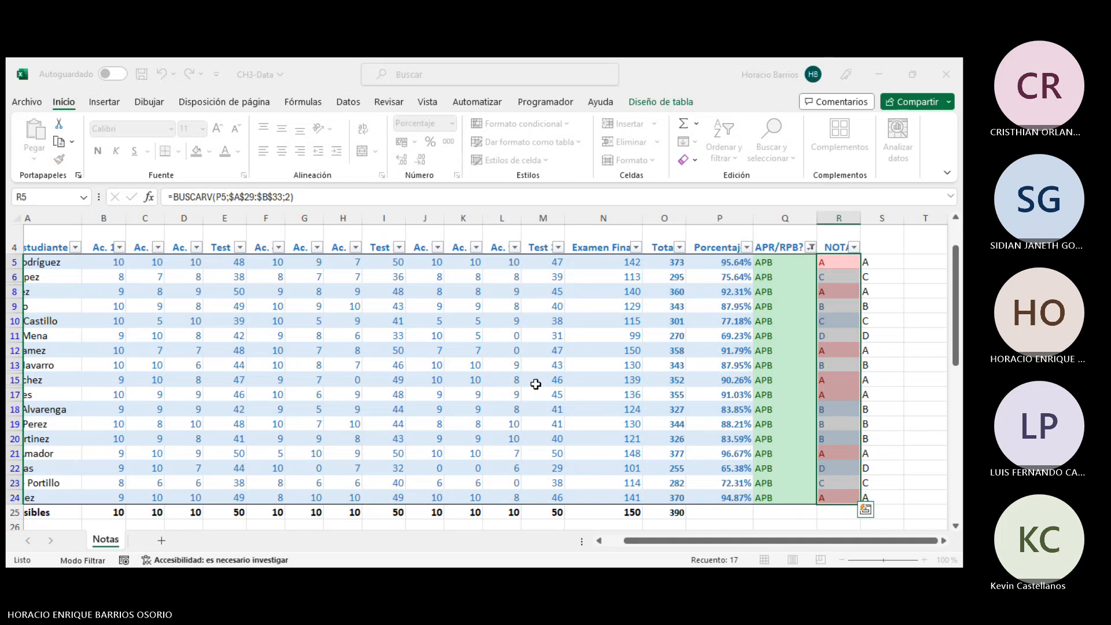
key("Escape")
- Add an Equal To highlight rule on the NOTA column referencing the grade cells B30:B33
left_click(550, 123)
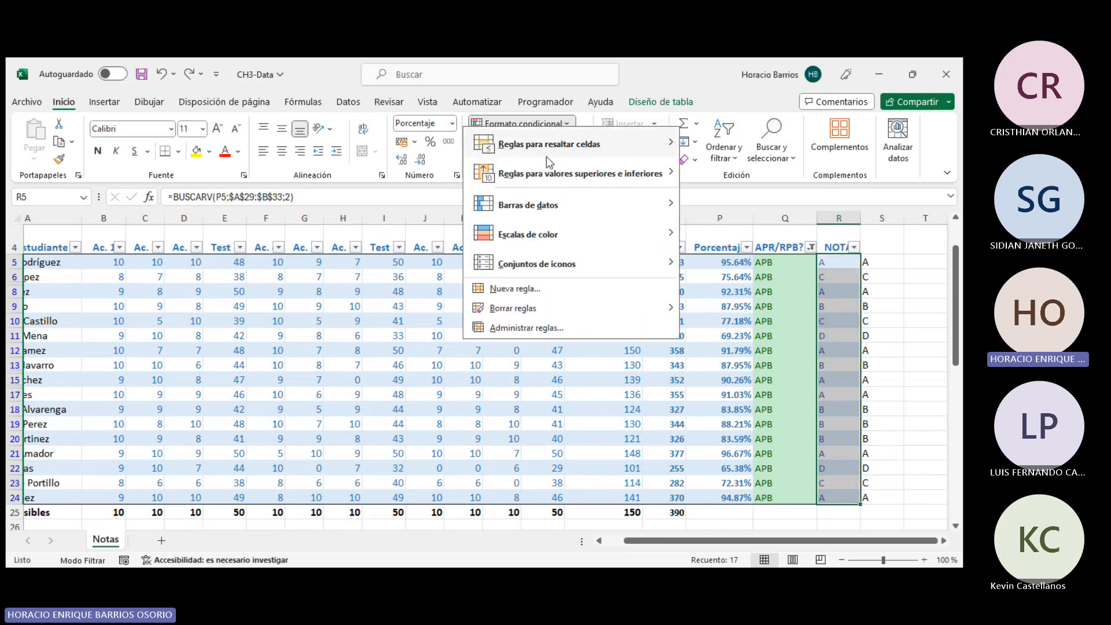
mouse_move(537, 175)
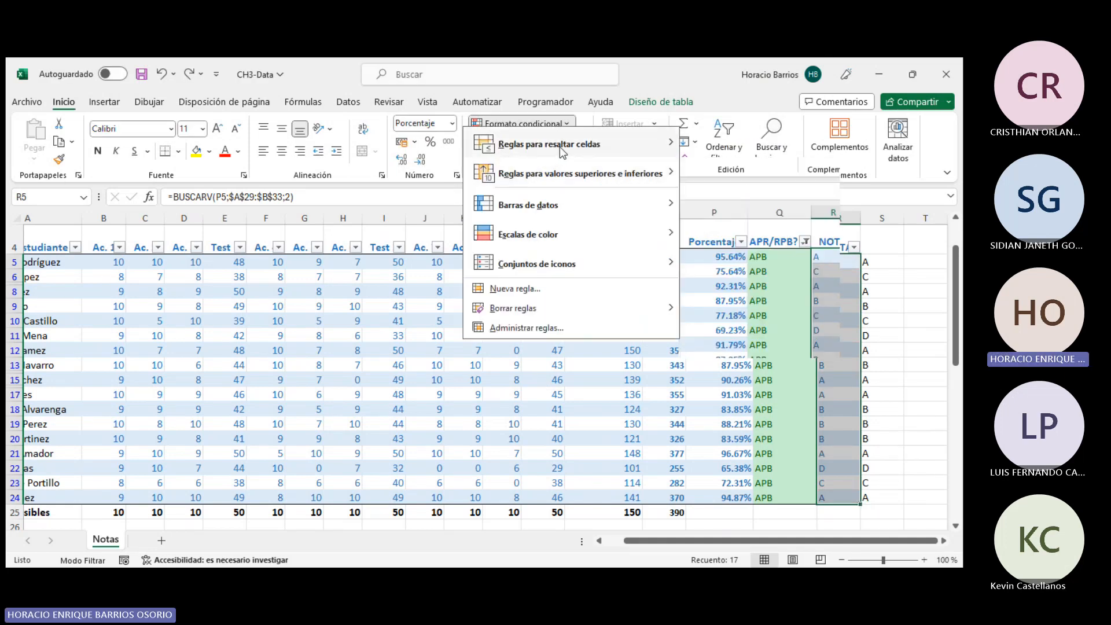
mouse_move(561, 147)
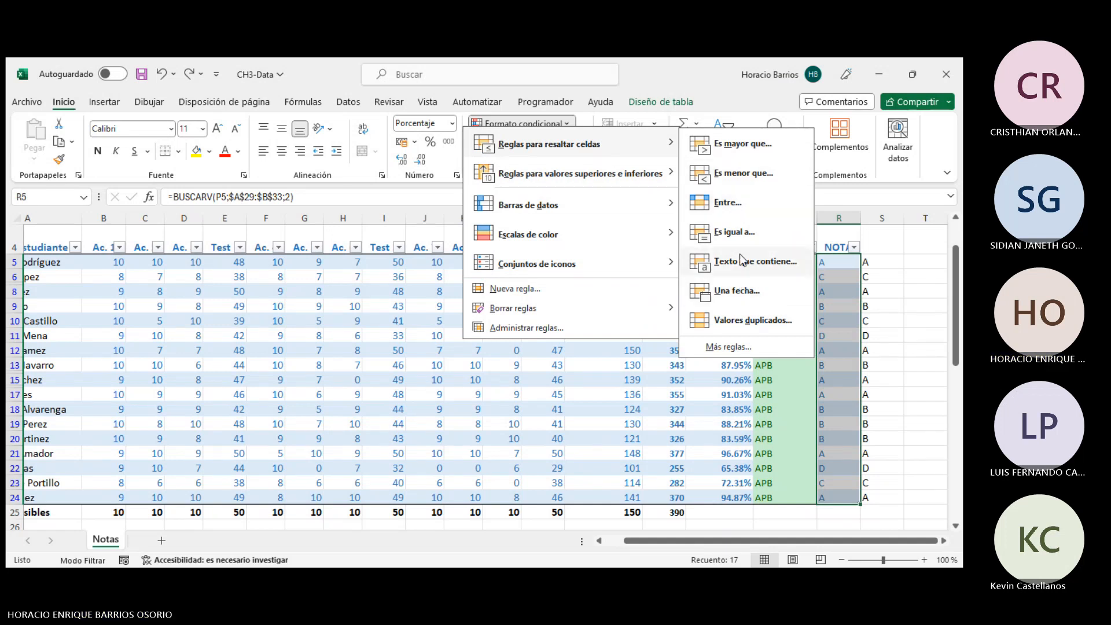
mouse_move(624, 234)
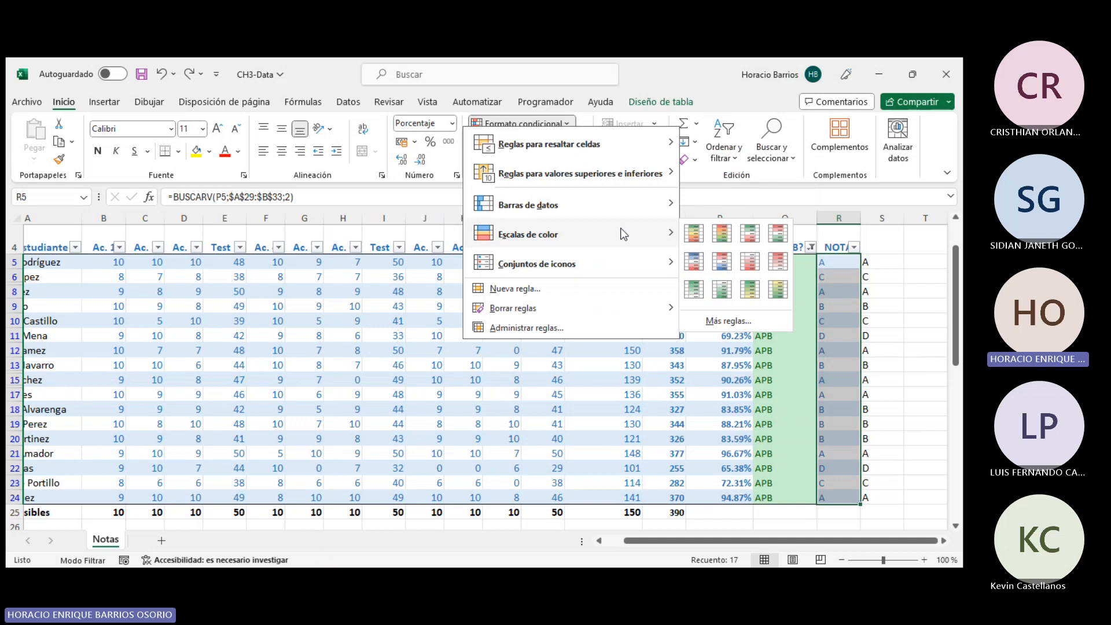
mouse_move(621, 169)
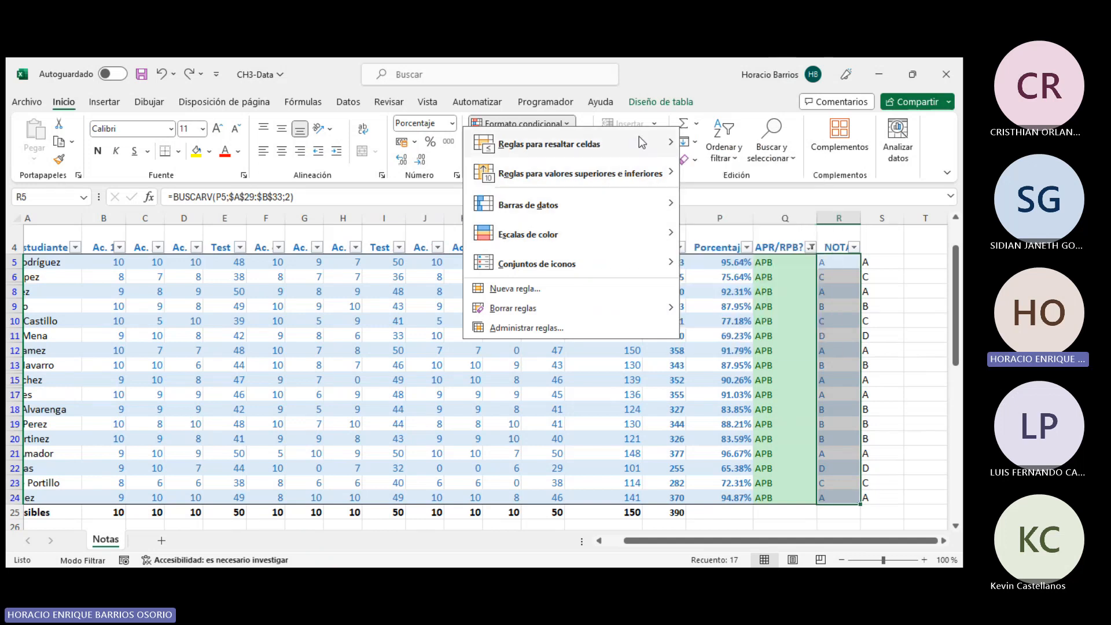
mouse_move(639, 138)
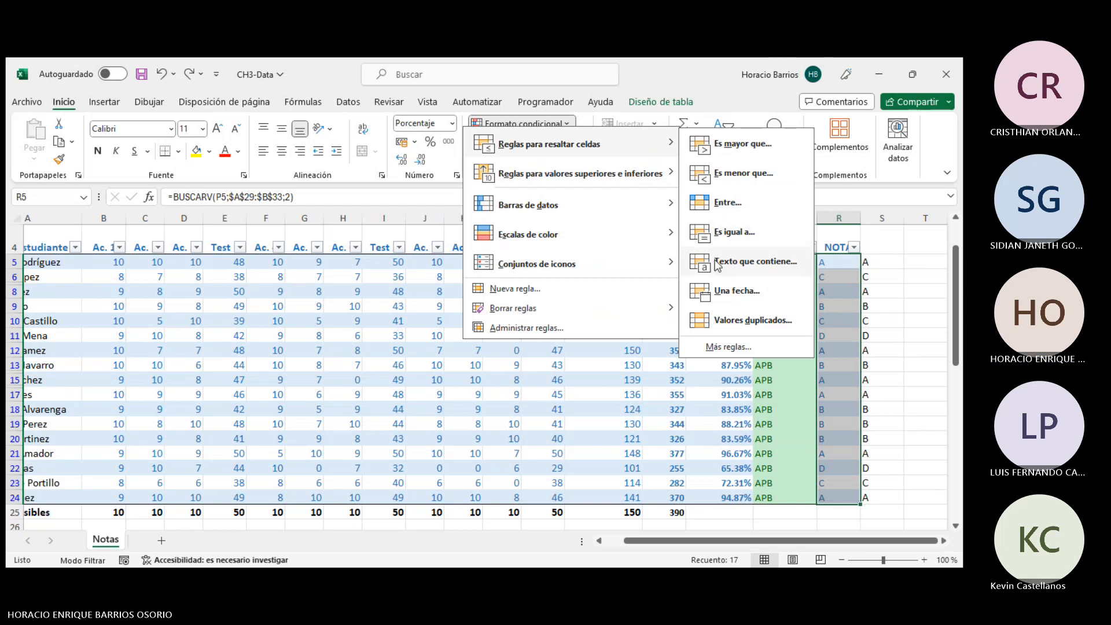
left_click(730, 233)
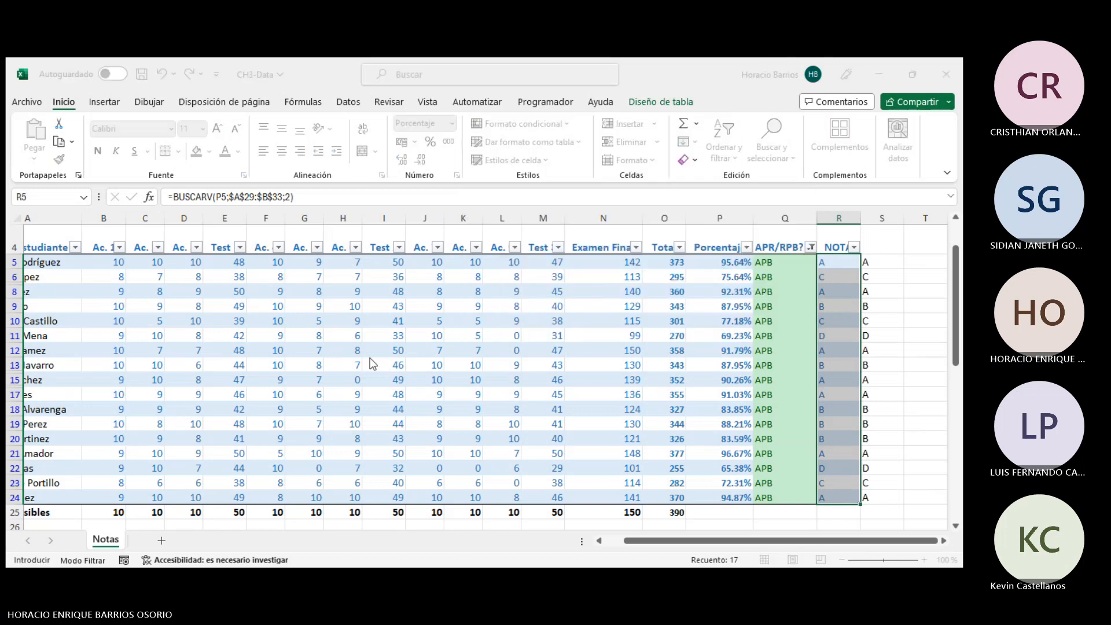
scroll(171, 417, "down", 6)
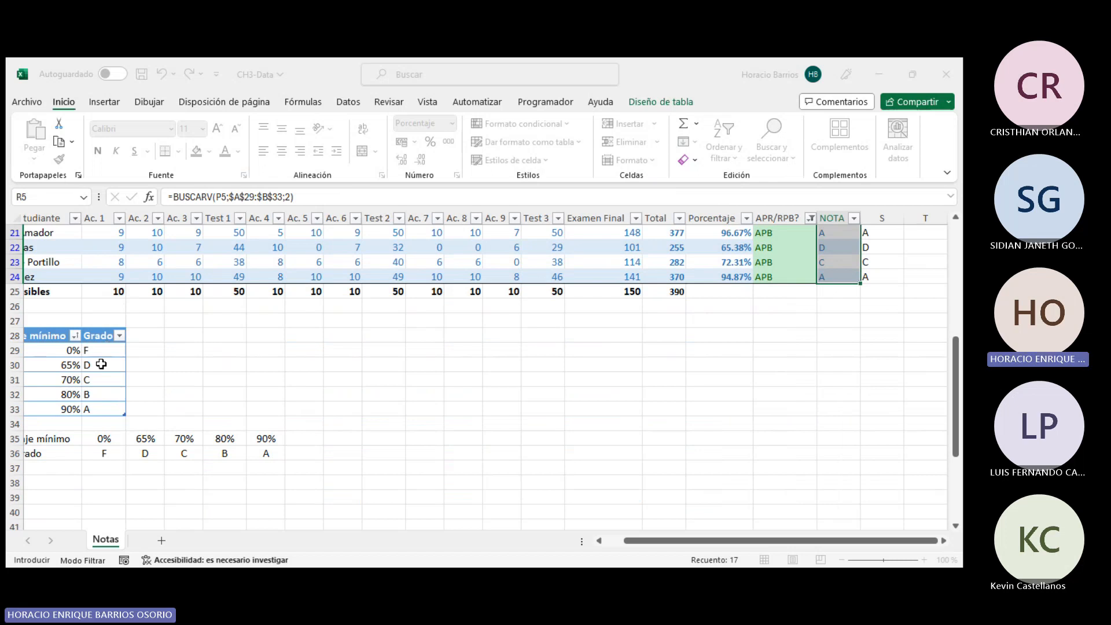
left_click_drag(102, 364, 92, 408)
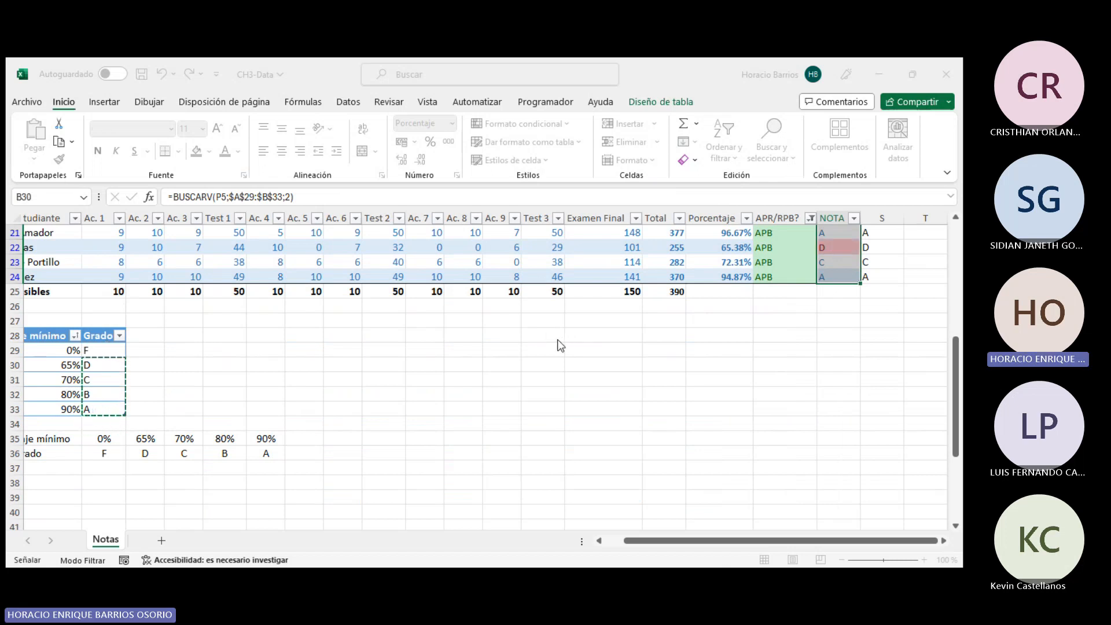
left_click(463, 358)
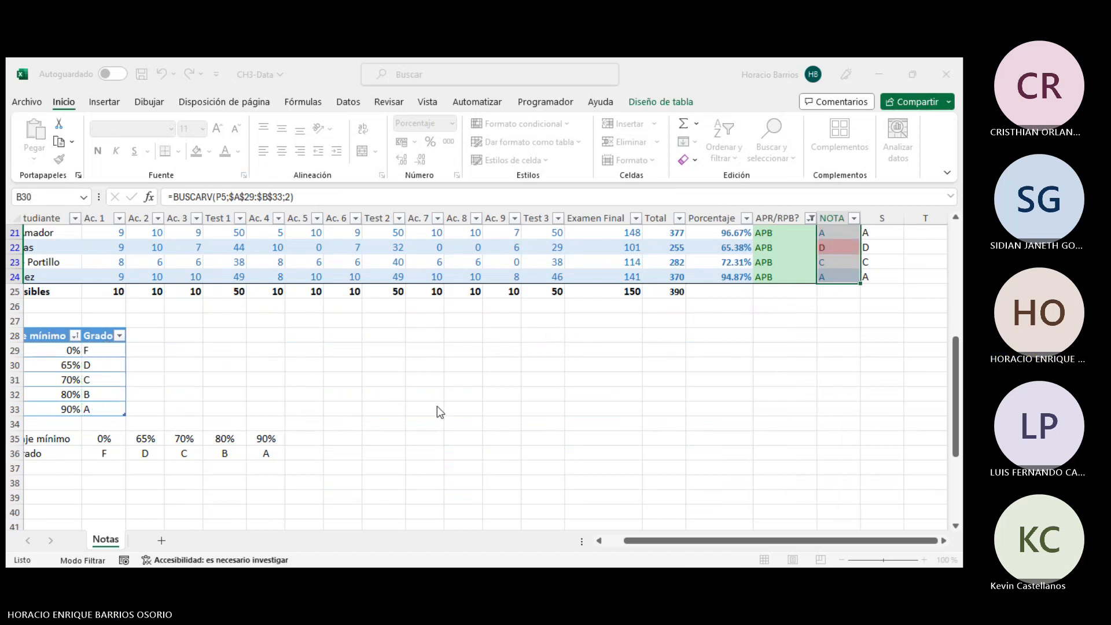
left_click(470, 383)
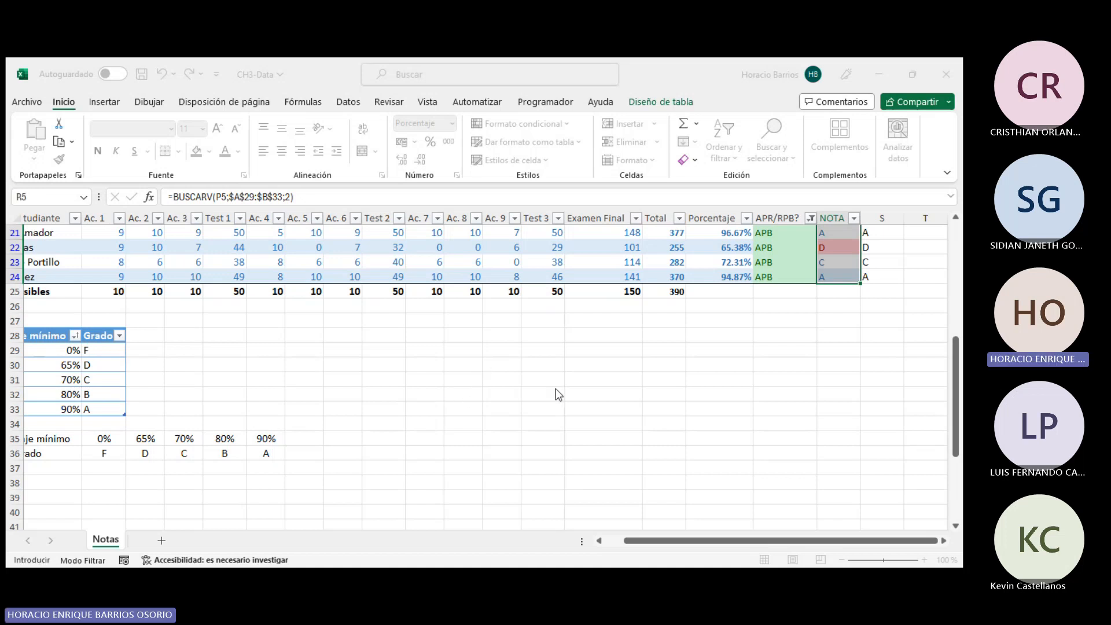
- Check the NOTA cells of rows 20 and 22, and undo the last two changes to the sheet
scroll(810, 376, "up", 3)
left_click(848, 351)
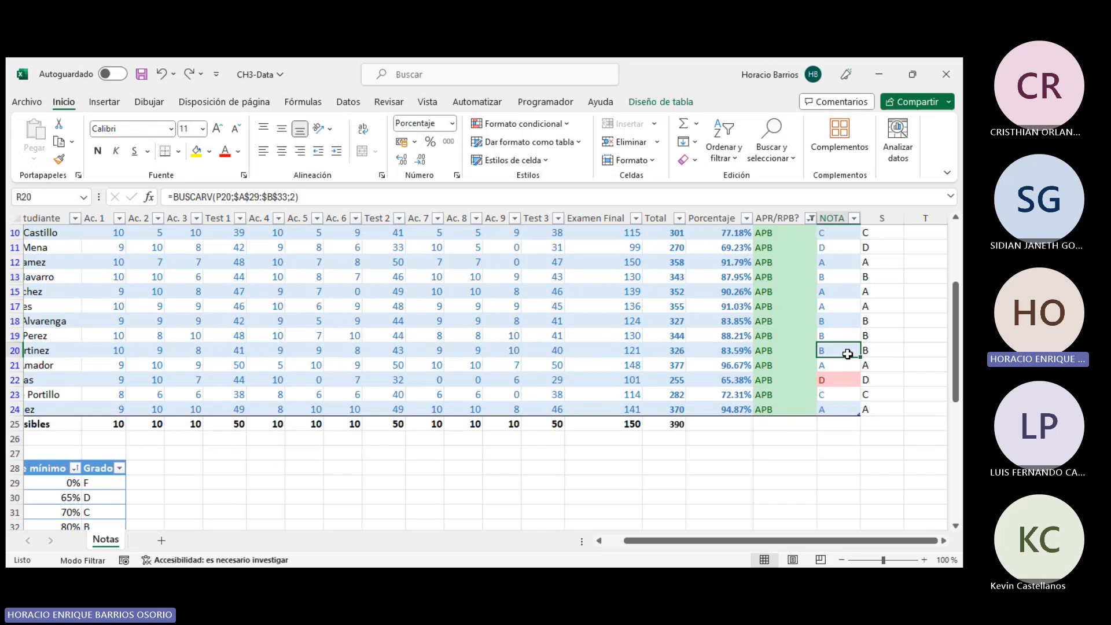
left_click(845, 380)
scroll(847, 370, "up", 3)
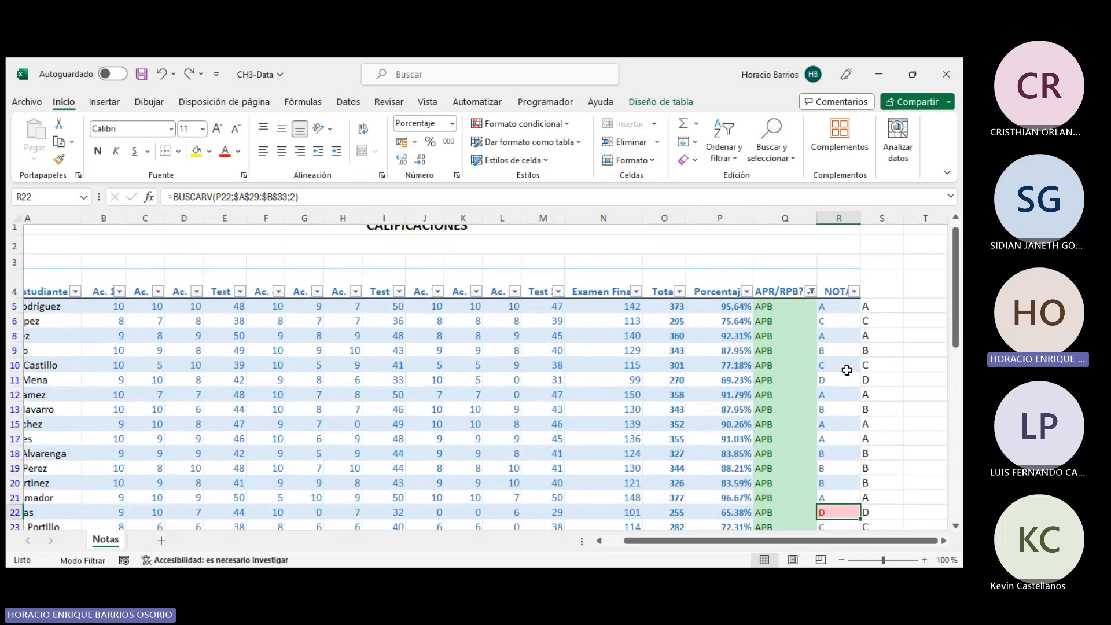
key("ctrl+z")
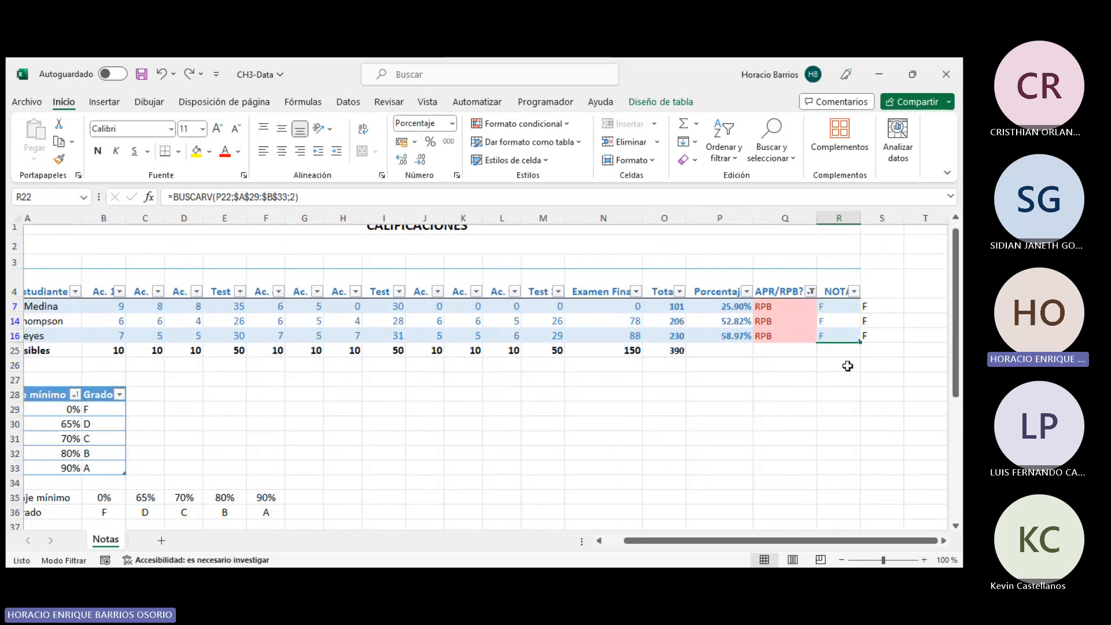
key("ctrl+z")
scroll(848, 371, "down", 3)
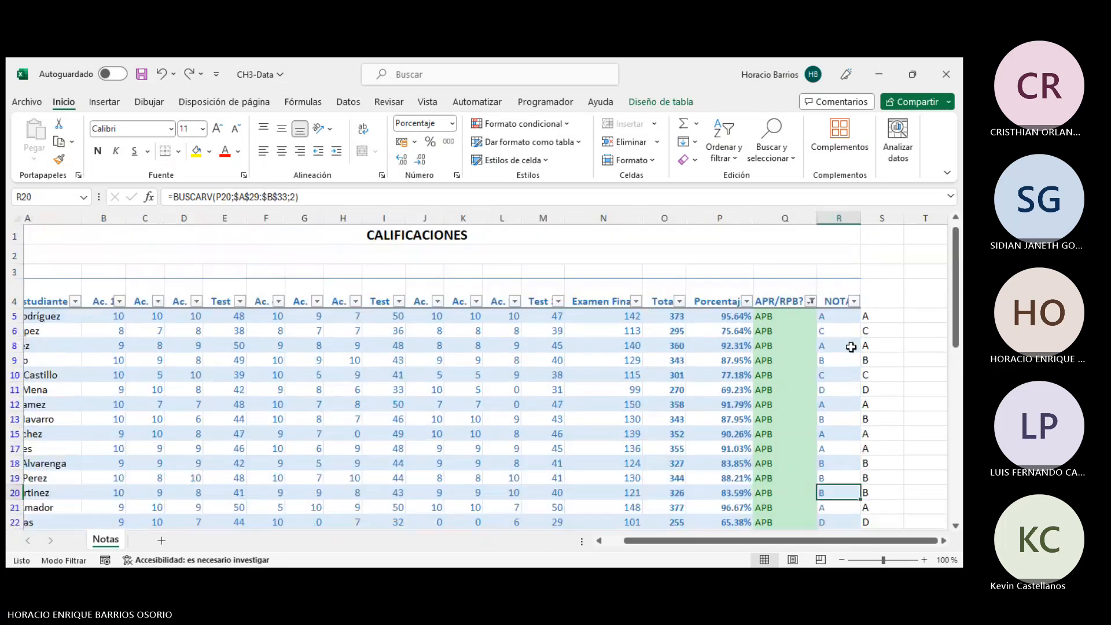
scroll(845, 347, "up", 3)
left_click(842, 317)
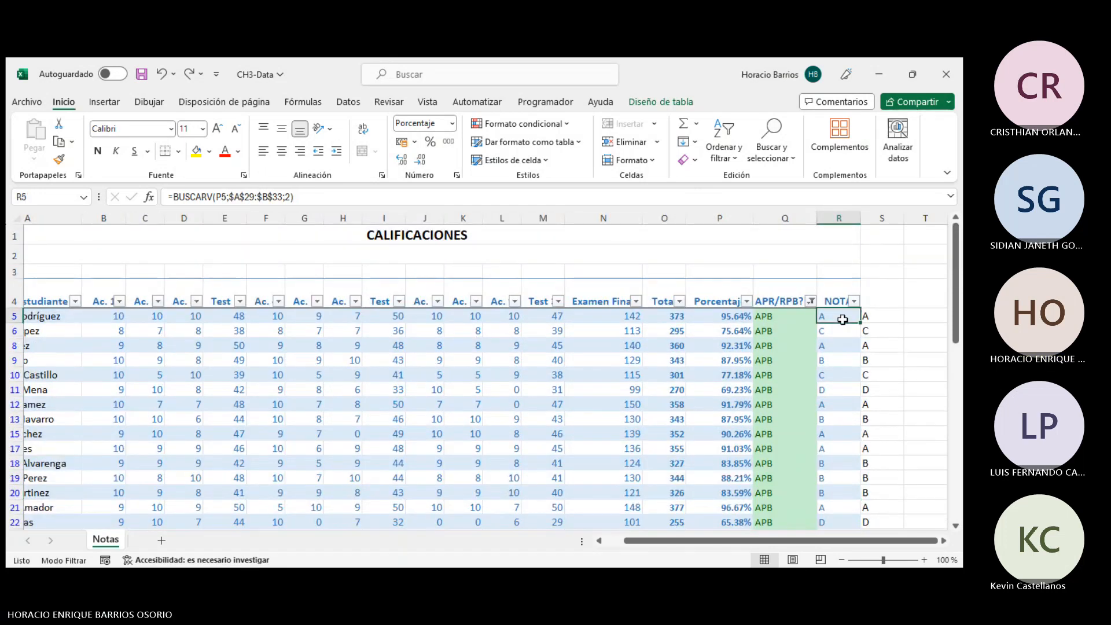
left_click(521, 125)
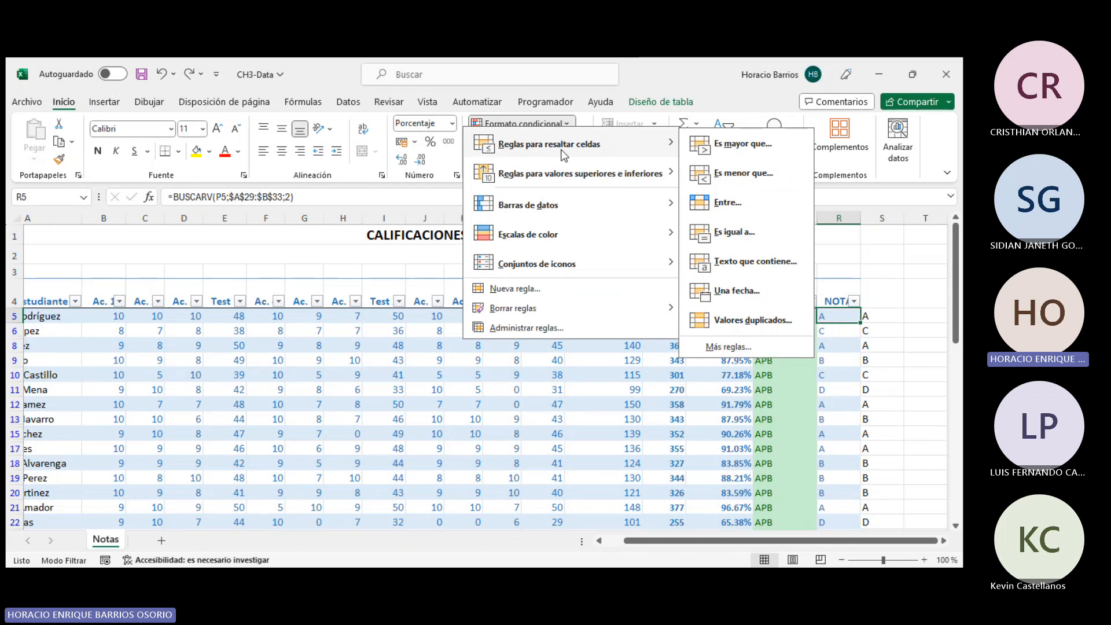
left_click(727, 346)
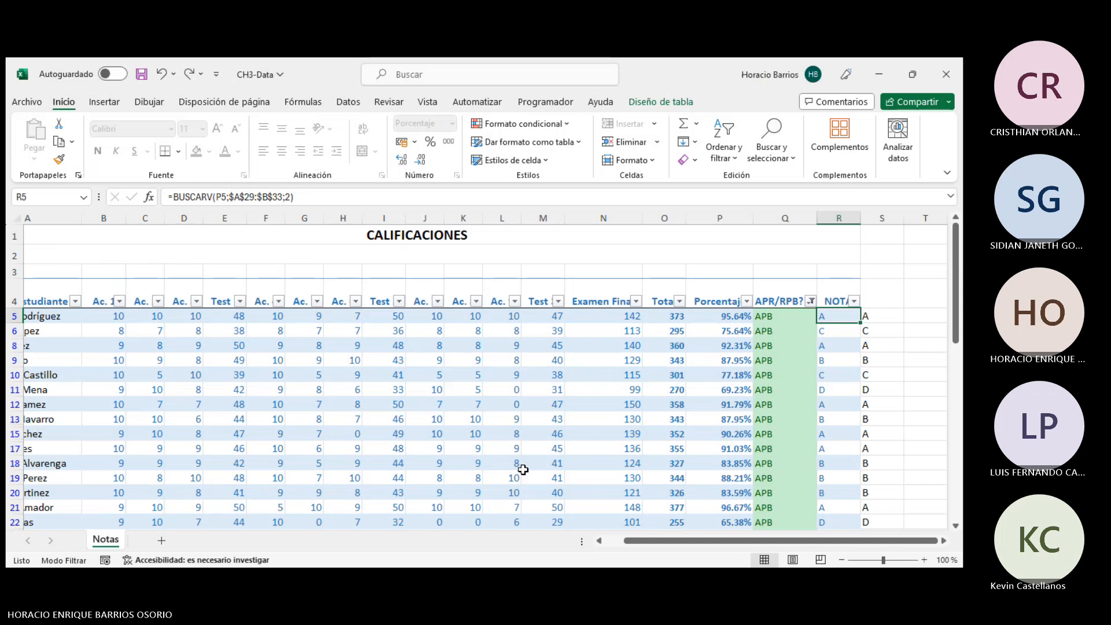
scroll(767, 400, "down", 5)
scroll(768, 399, "up", 5)
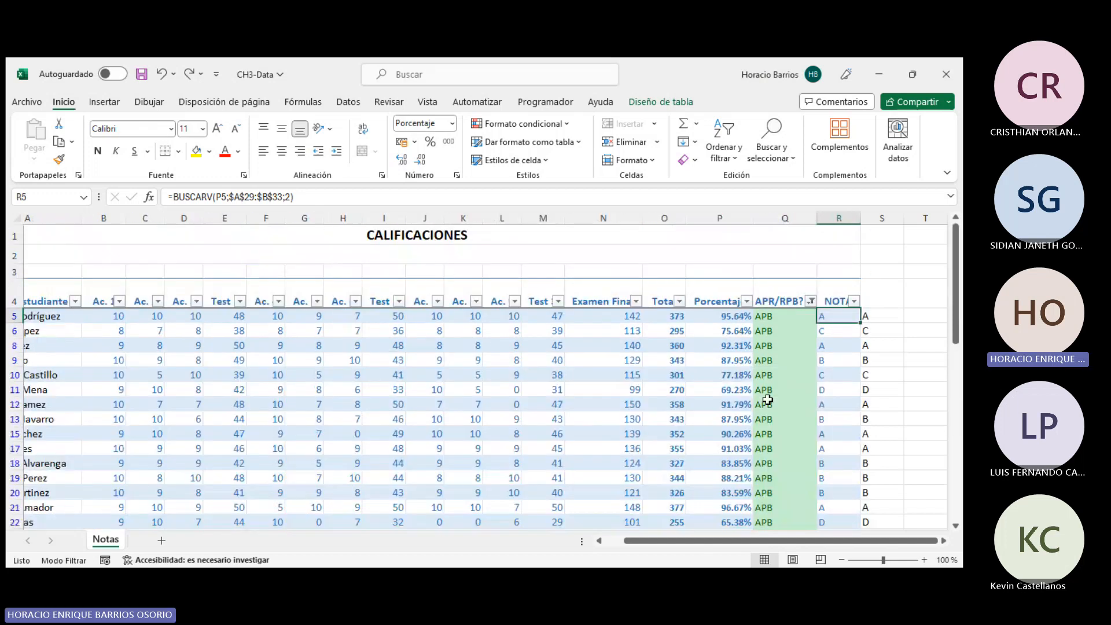
- Filter the APR/RPB? column to show both APB and RPB students
left_click(811, 301)
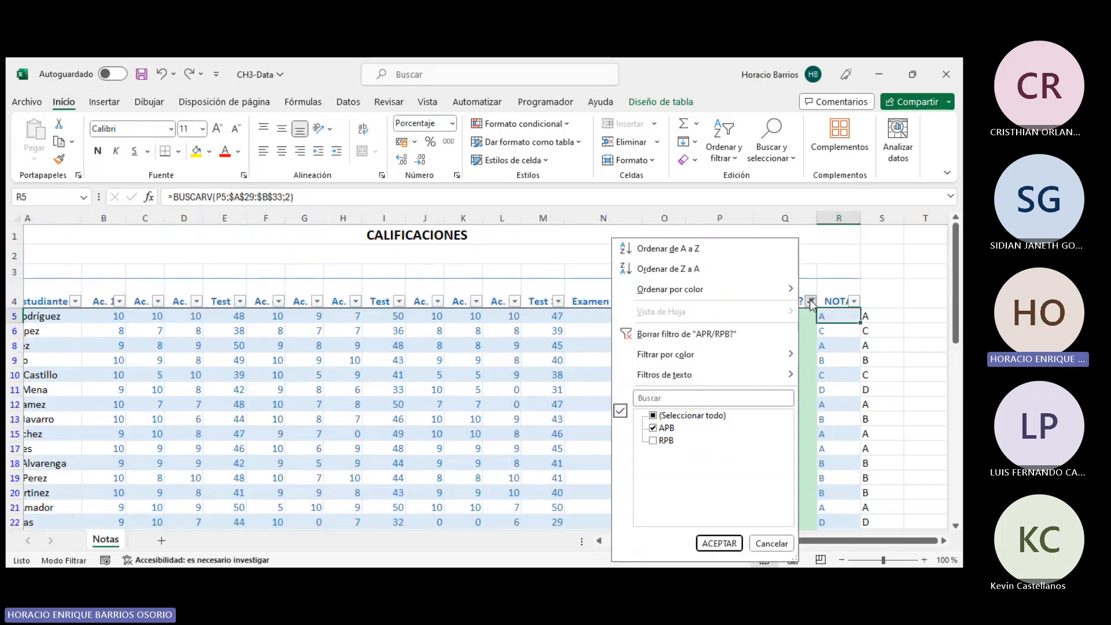
left_click(654, 441)
left_click(709, 544)
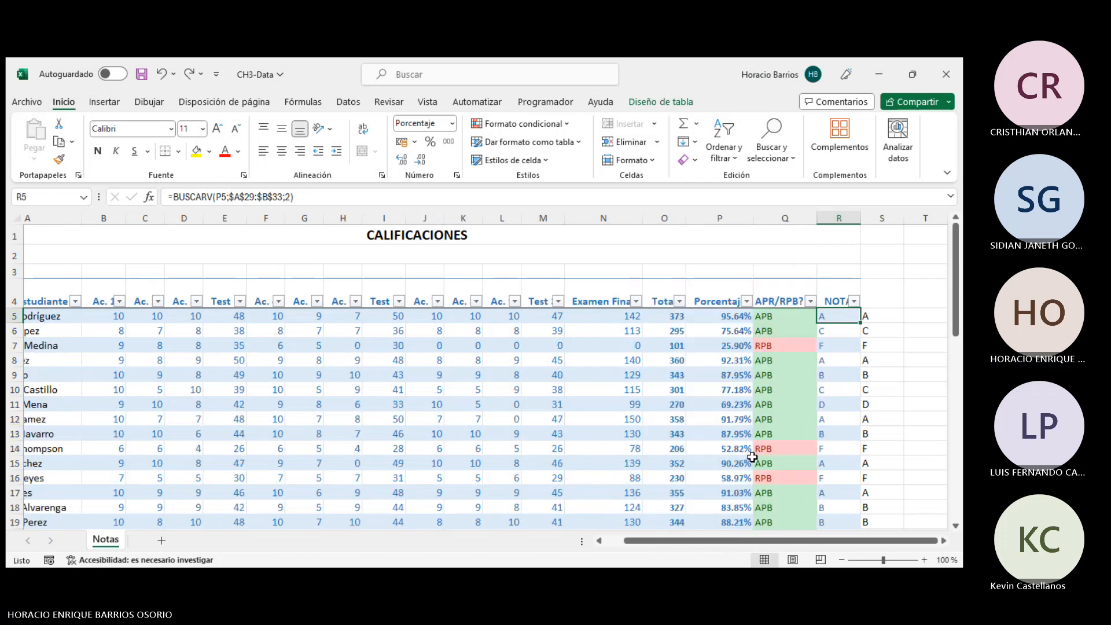
scroll(746, 394, "down", 2)
scroll(828, 365, "up", 1)
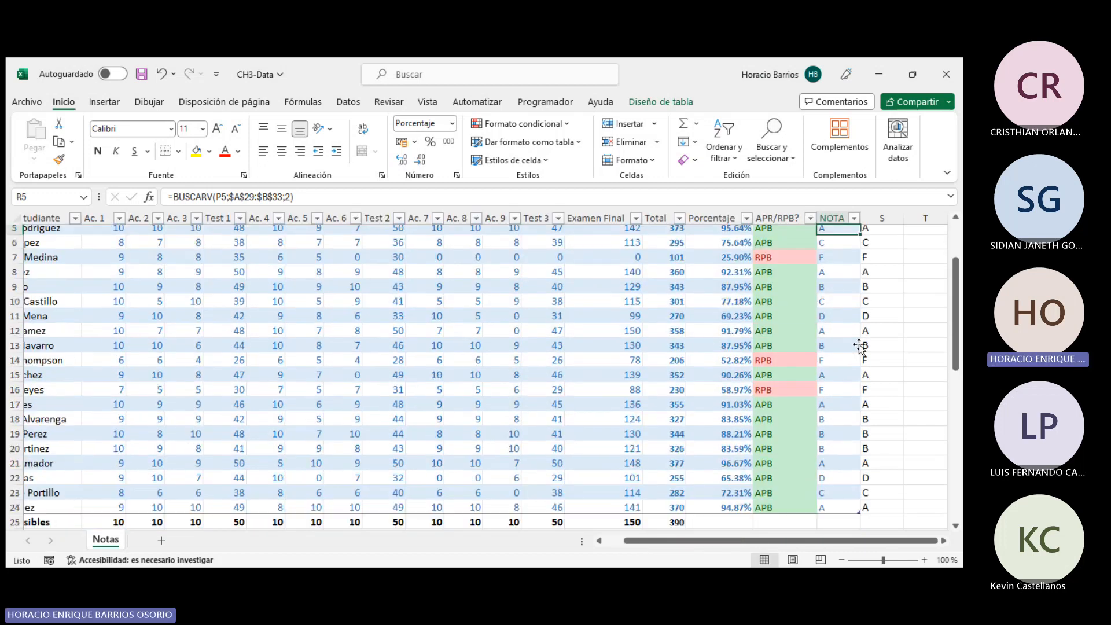
- Add data bars to the Total column cells of the student rows with Quick Analysis
left_click(848, 288)
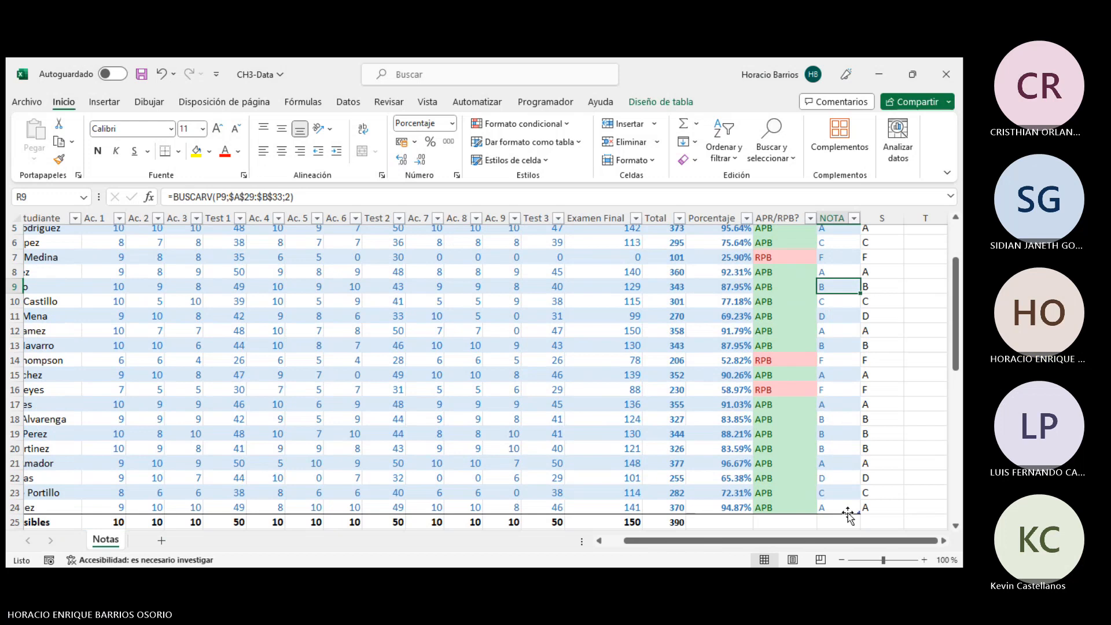
scroll(846, 486, "up", 2)
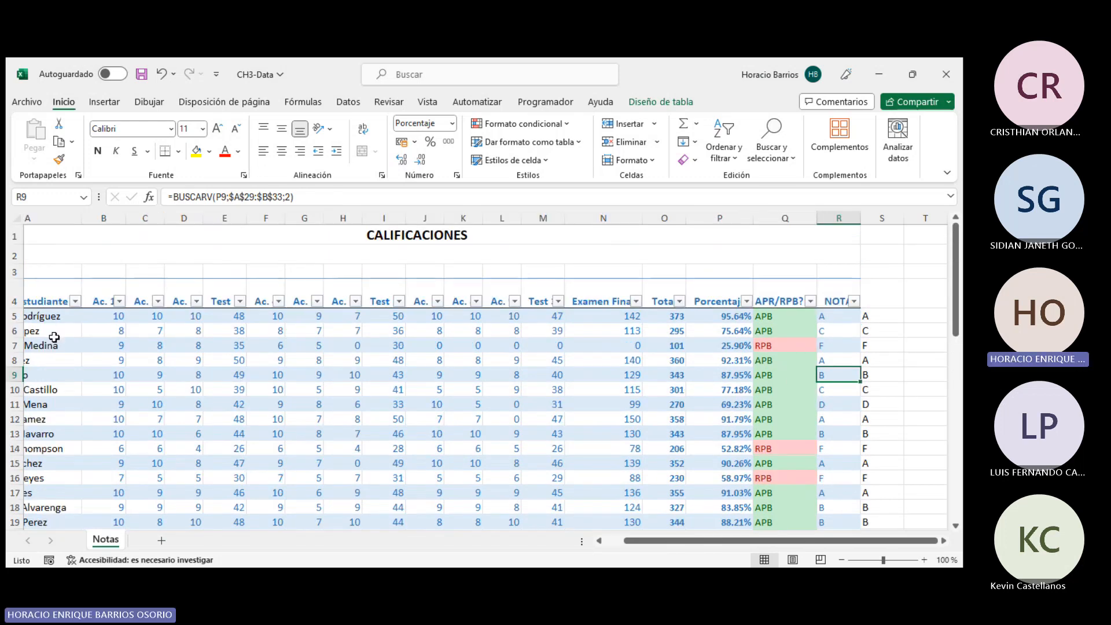
left_click_drag(654, 543, 635, 546)
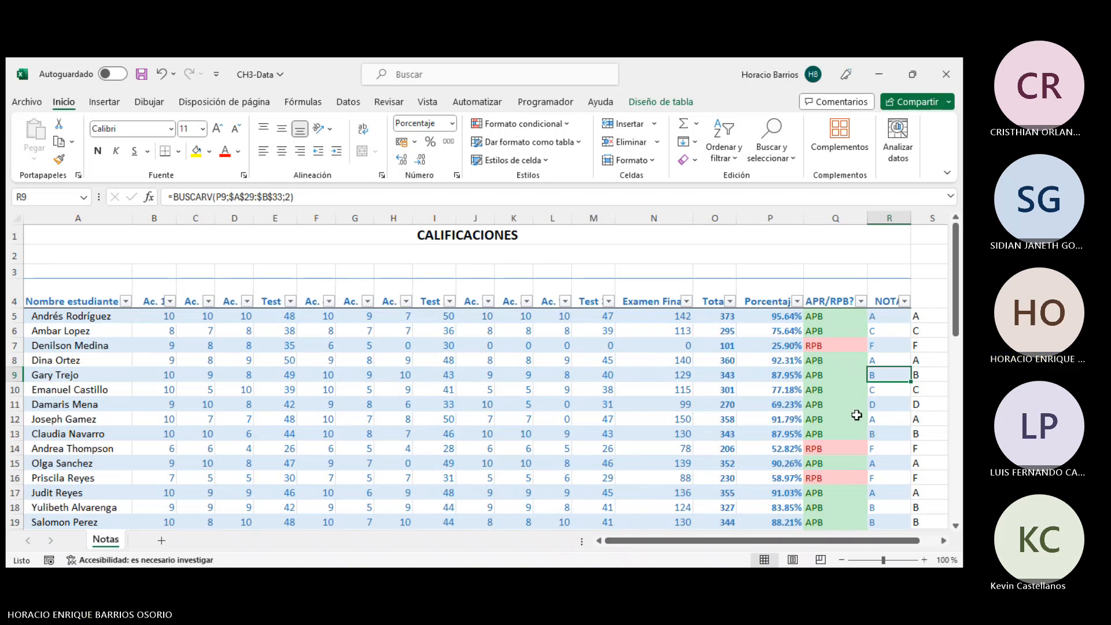
left_click_drag(722, 317, 725, 513)
left_click(752, 521)
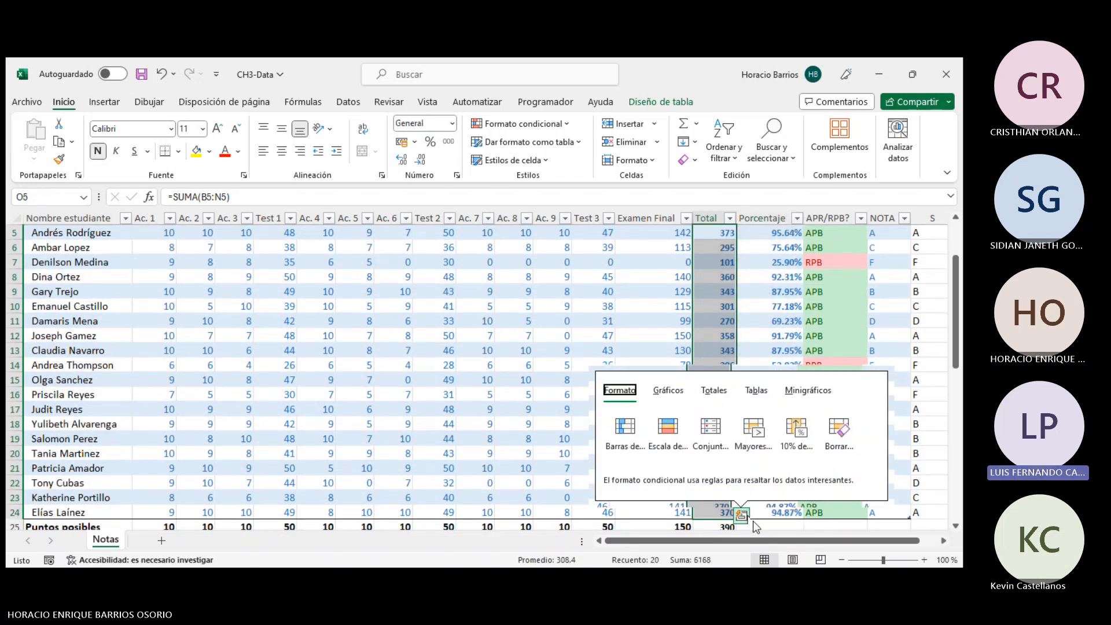
left_click(626, 431)
scroll(816, 382, "down", 3)
left_click(796, 411)
scroll(796, 411, "up", 4)
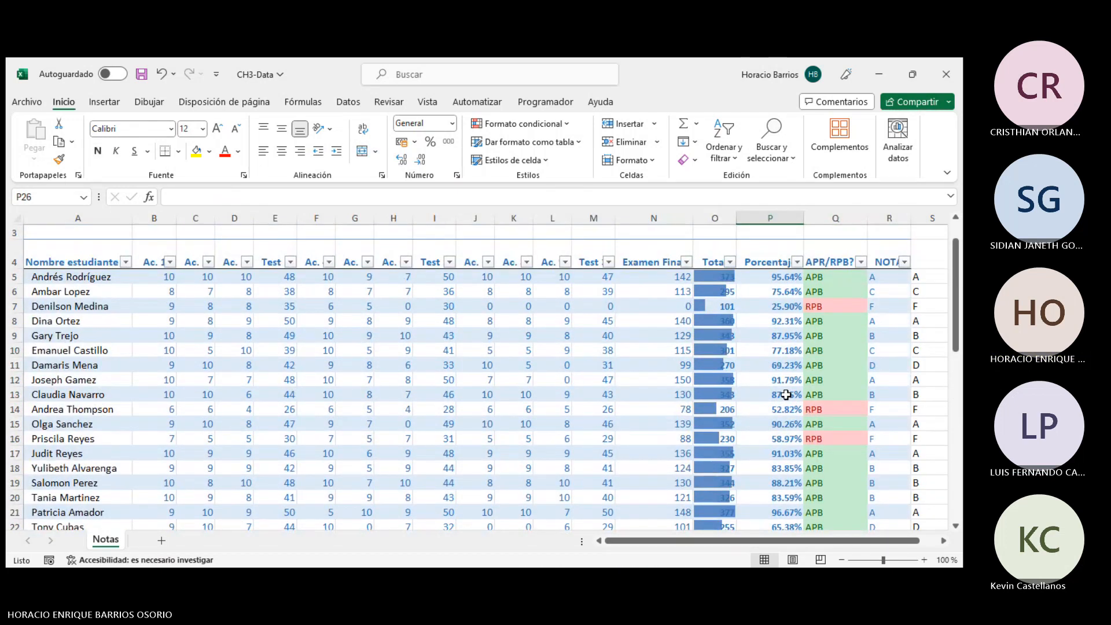
scroll(786, 395, "down", 5)
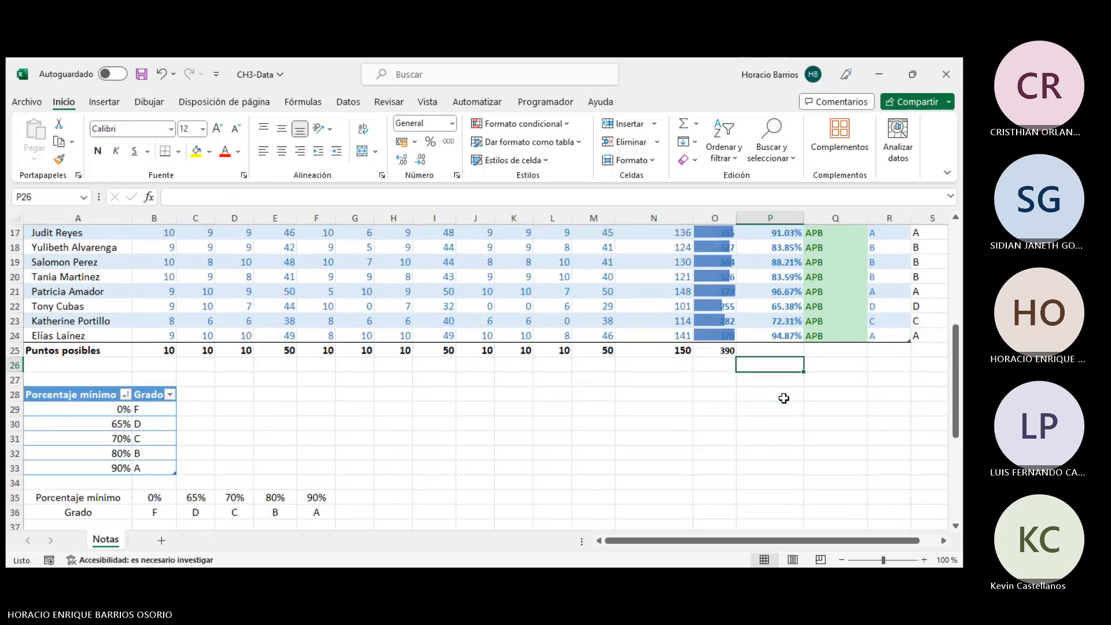
scroll(784, 398, "down", 3)
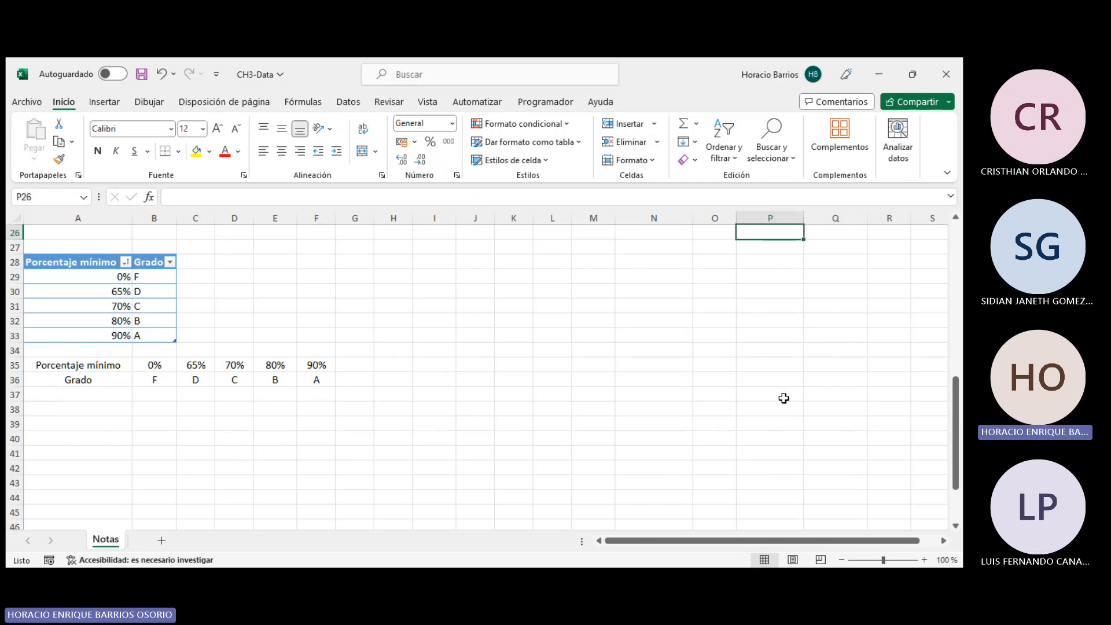
- Browse the list of Lookup and Reference functions
scroll(752, 398, "down", 3)
scroll(730, 397, "up", 5)
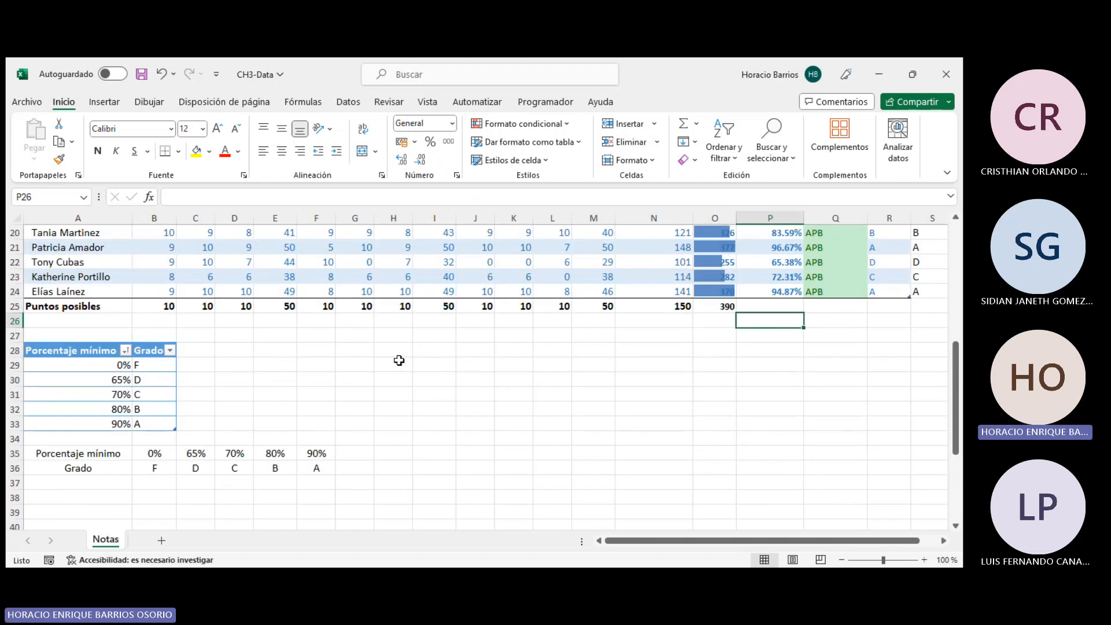
left_click(397, 351)
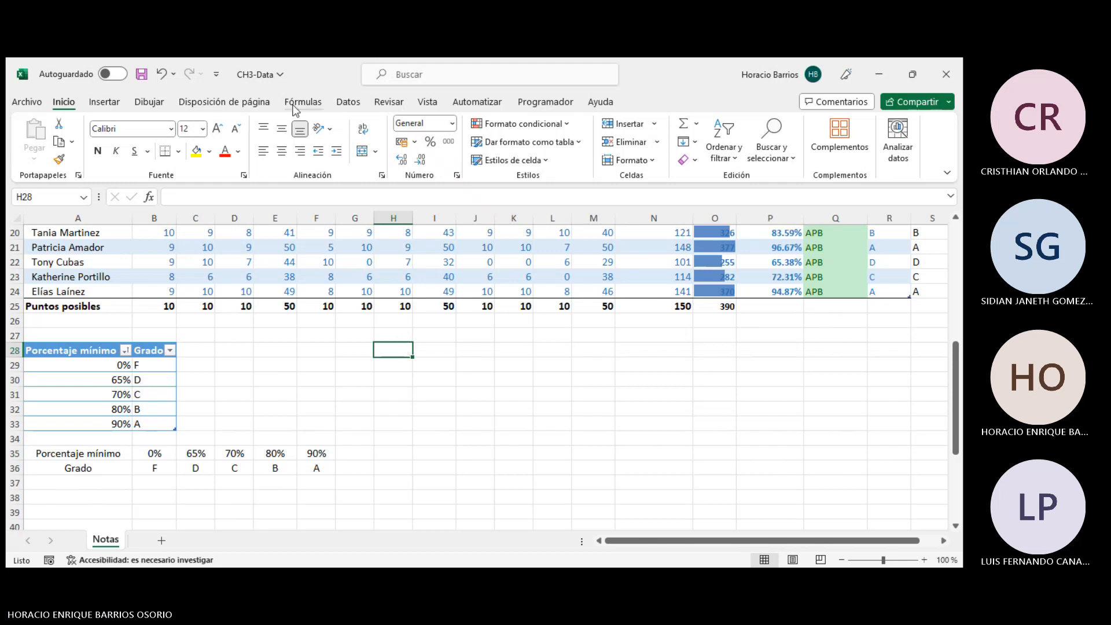
left_click(303, 102)
left_click(330, 125)
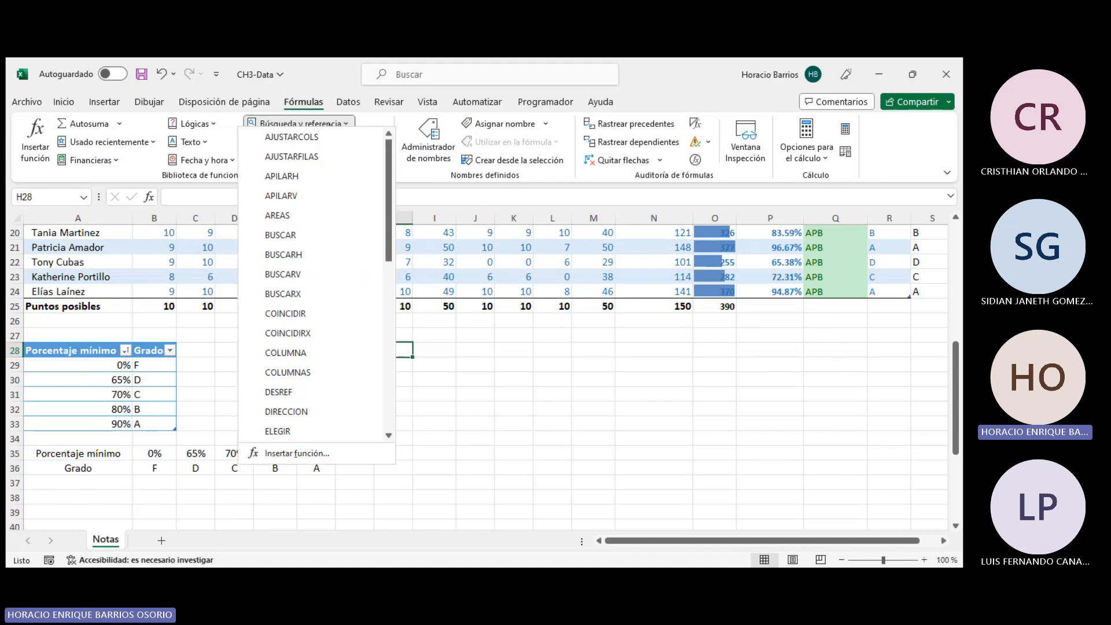
scroll(292, 199, "down", 2)
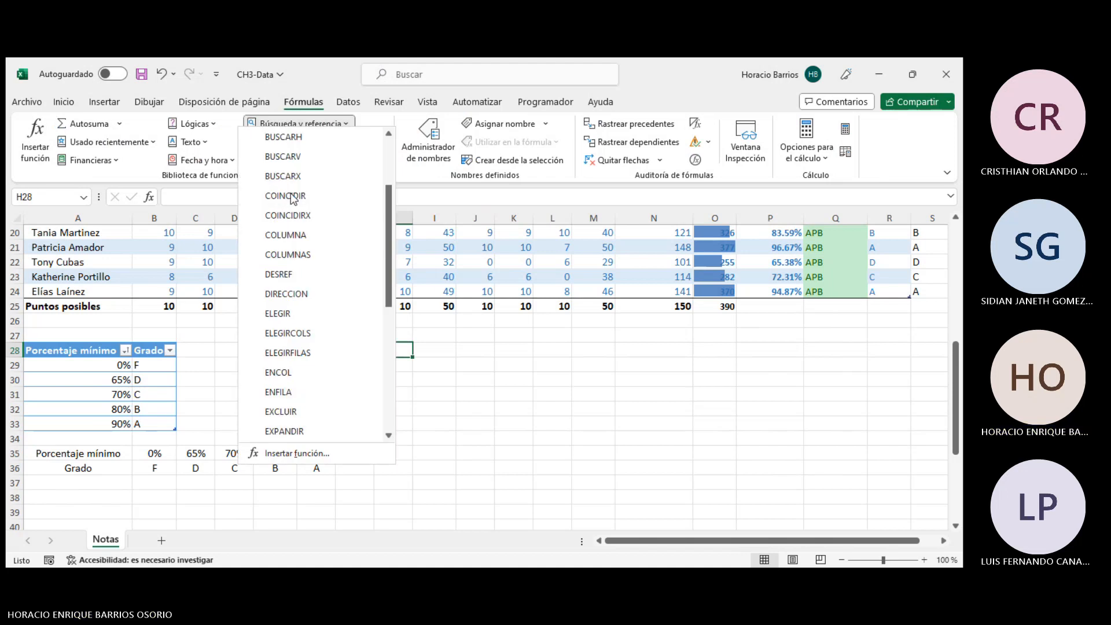
scroll(319, 250, "down", 2)
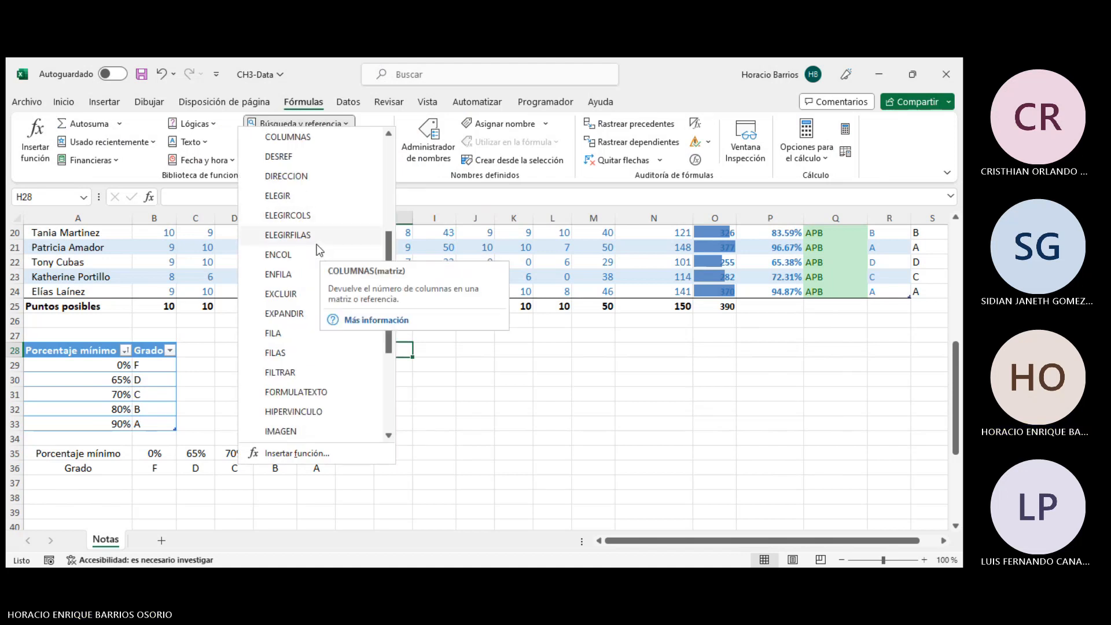
scroll(320, 251, "down", 3)
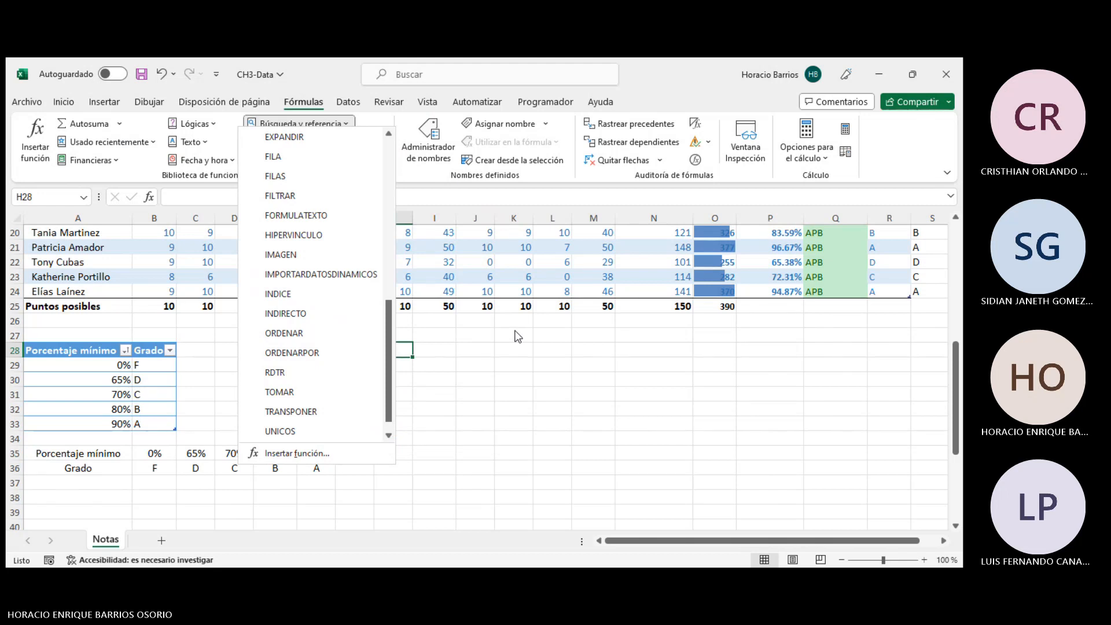
left_click(553, 330)
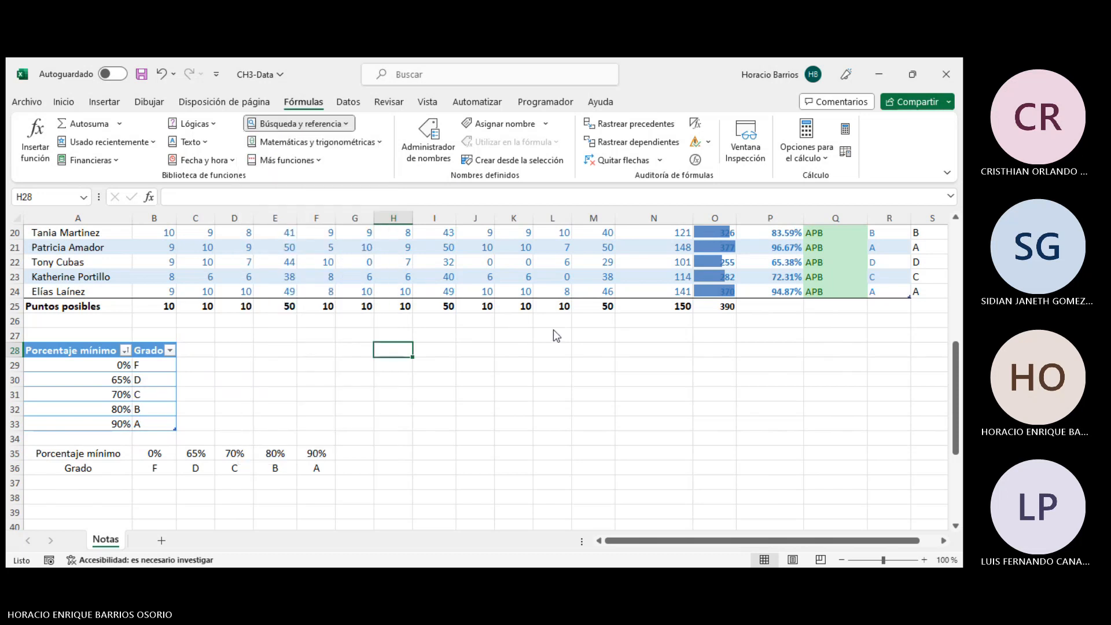
- Browse the list of Math and Trigonometry functions
left_click(452, 348)
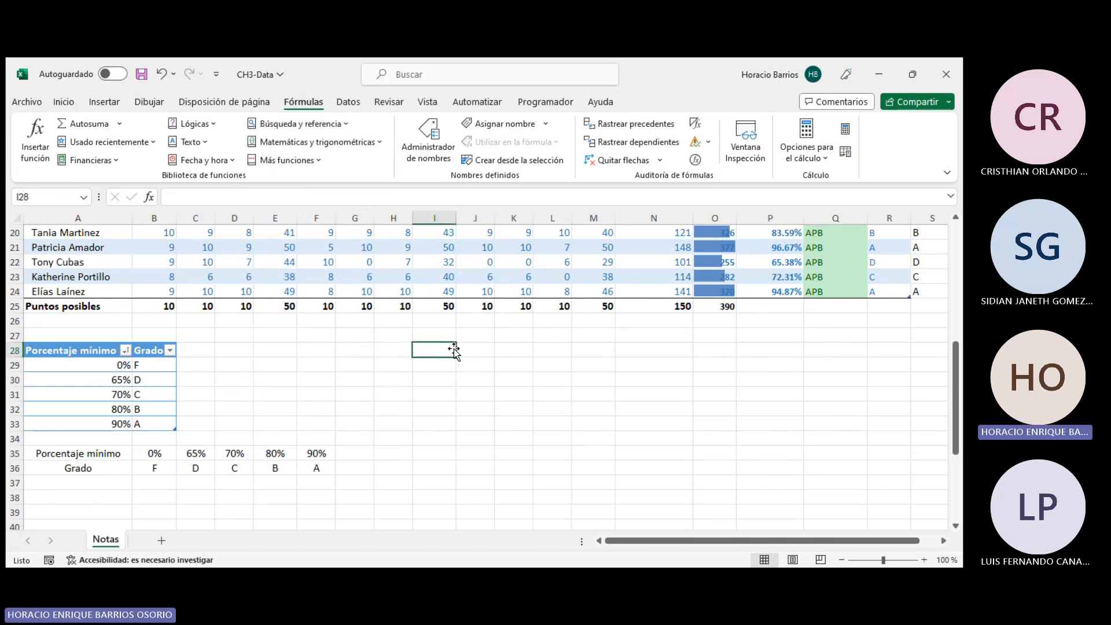
scroll(442, 408, "up", 6)
scroll(503, 388, "down", 4)
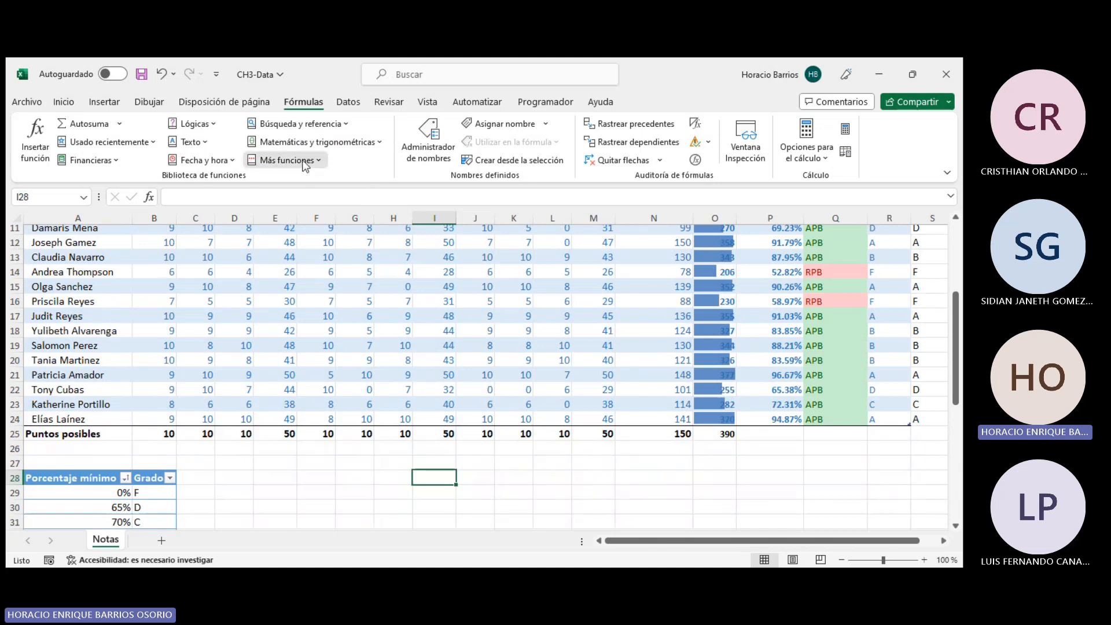
left_click(310, 141)
scroll(318, 311, "down", 5)
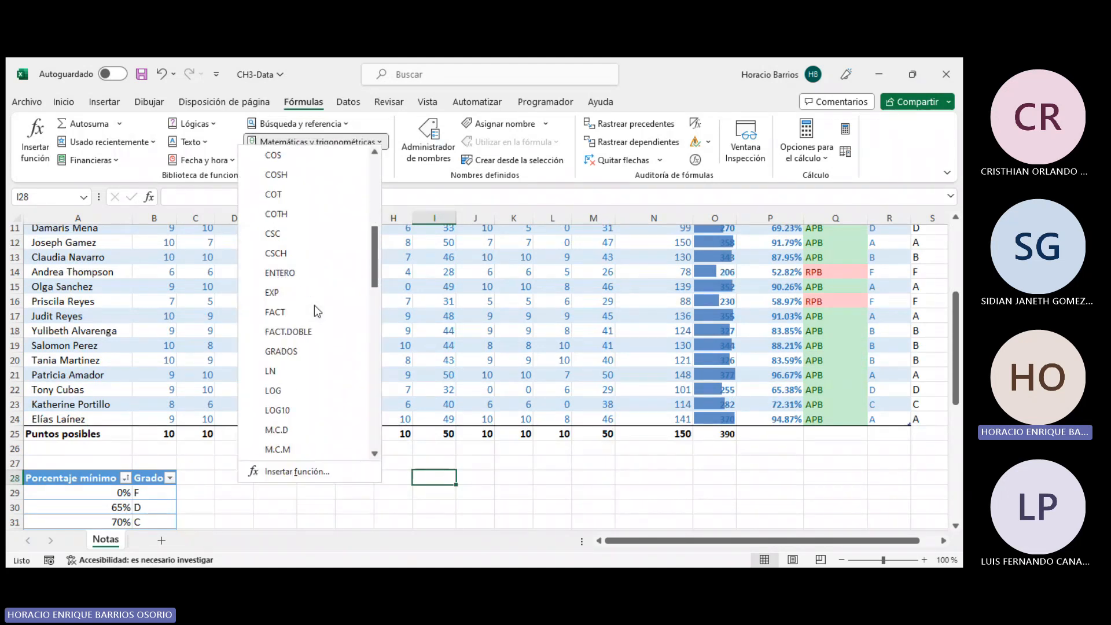
scroll(316, 307, "down", 13)
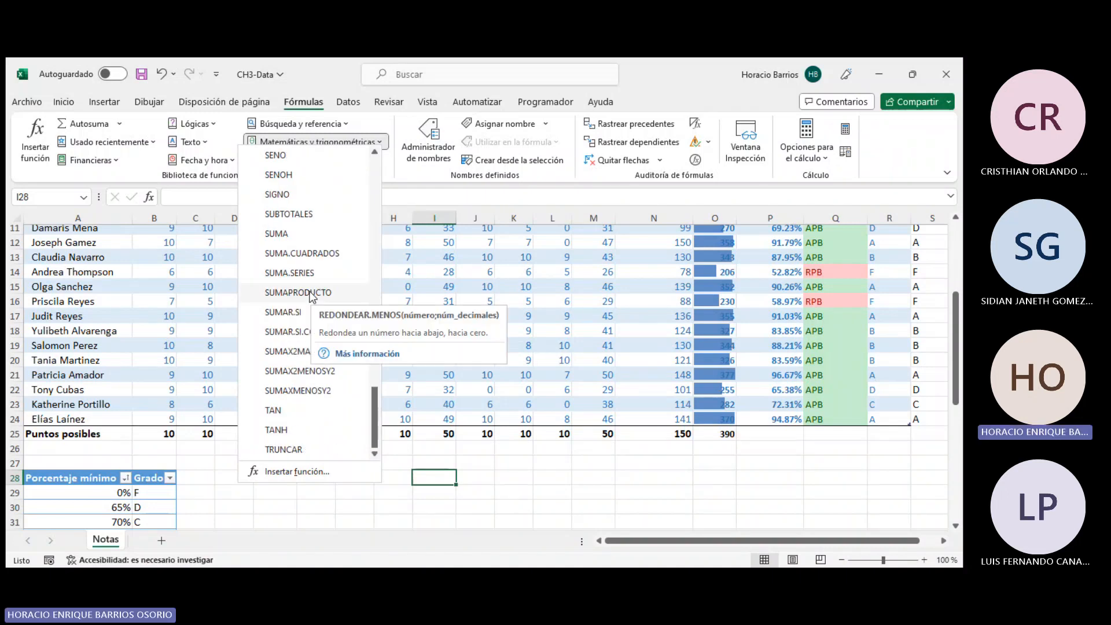
scroll(312, 296, "up", 18)
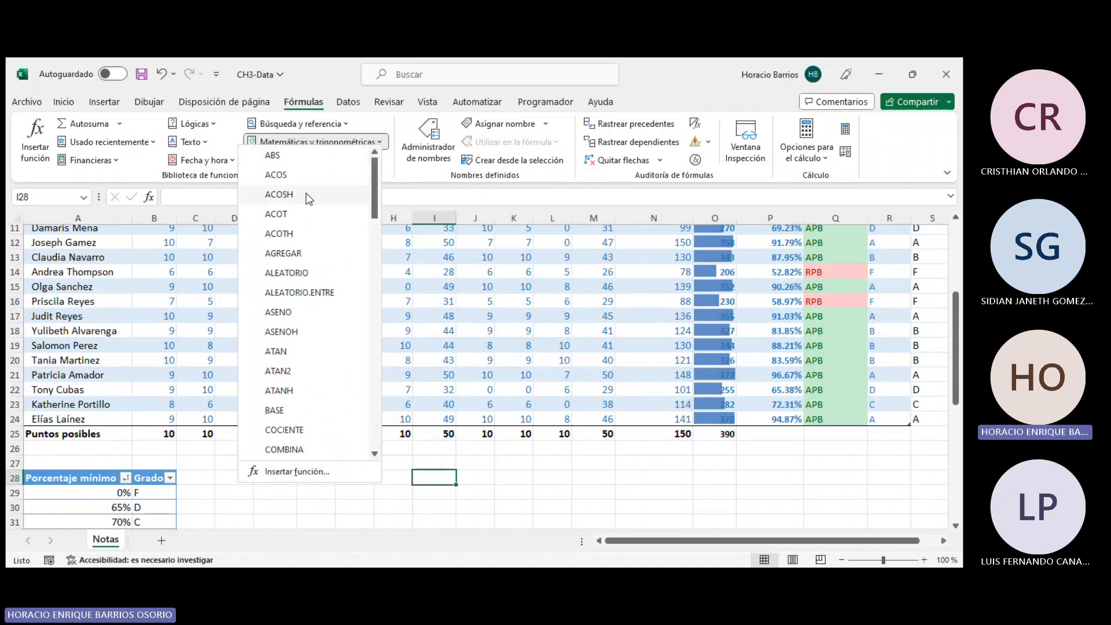
scroll(301, 218, "down", 7)
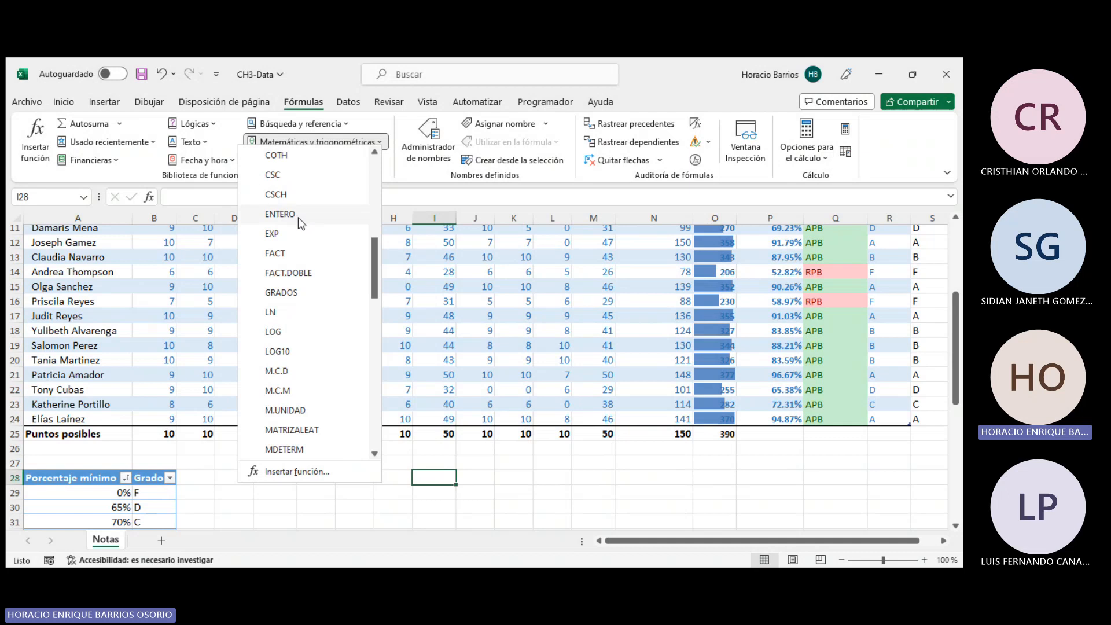
scroll(297, 217, "down", 4)
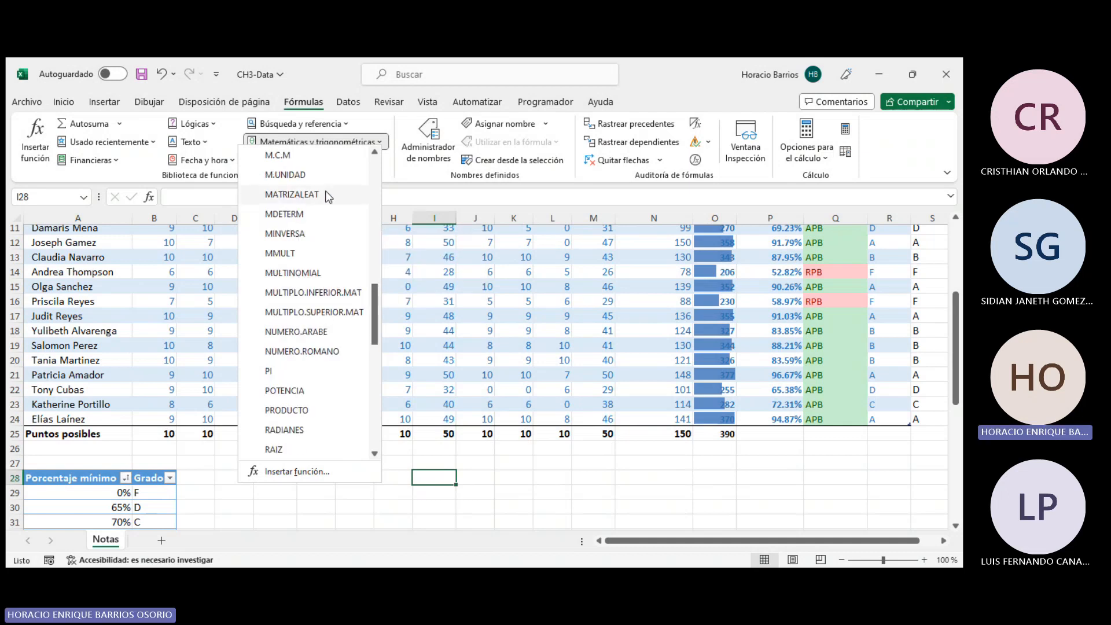
scroll(295, 362, "down", 1)
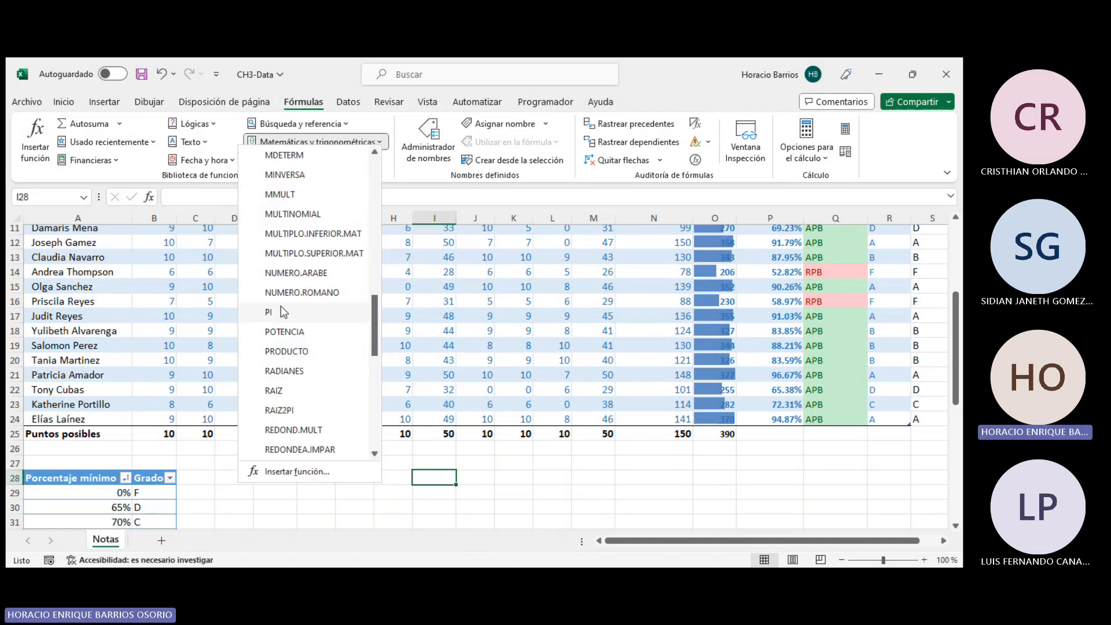
mouse_move(325, 320)
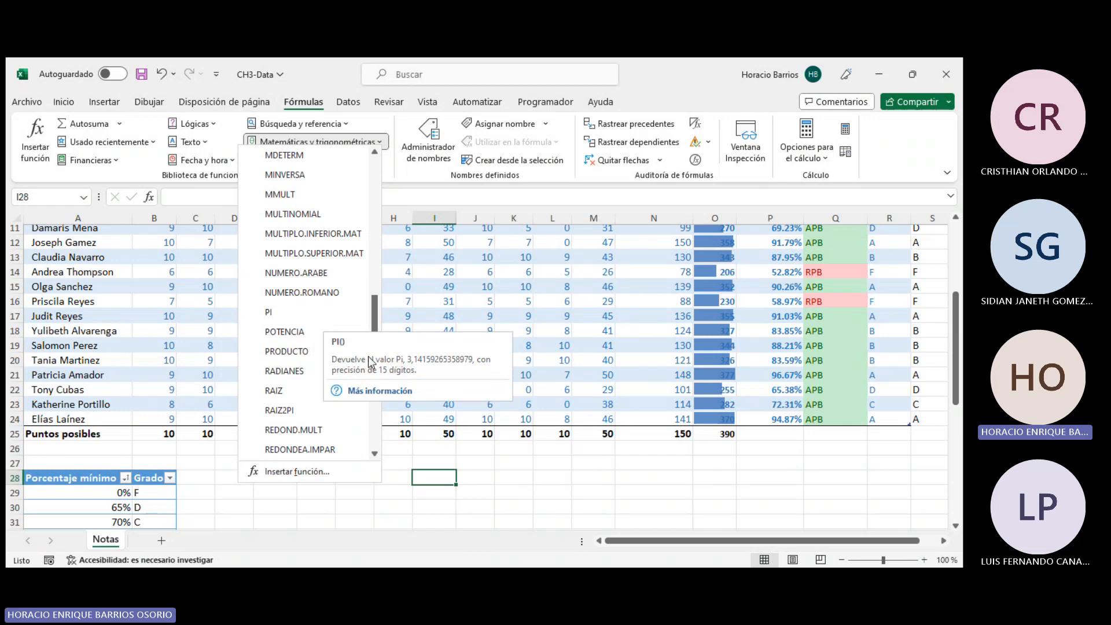
left_click(456, 485)
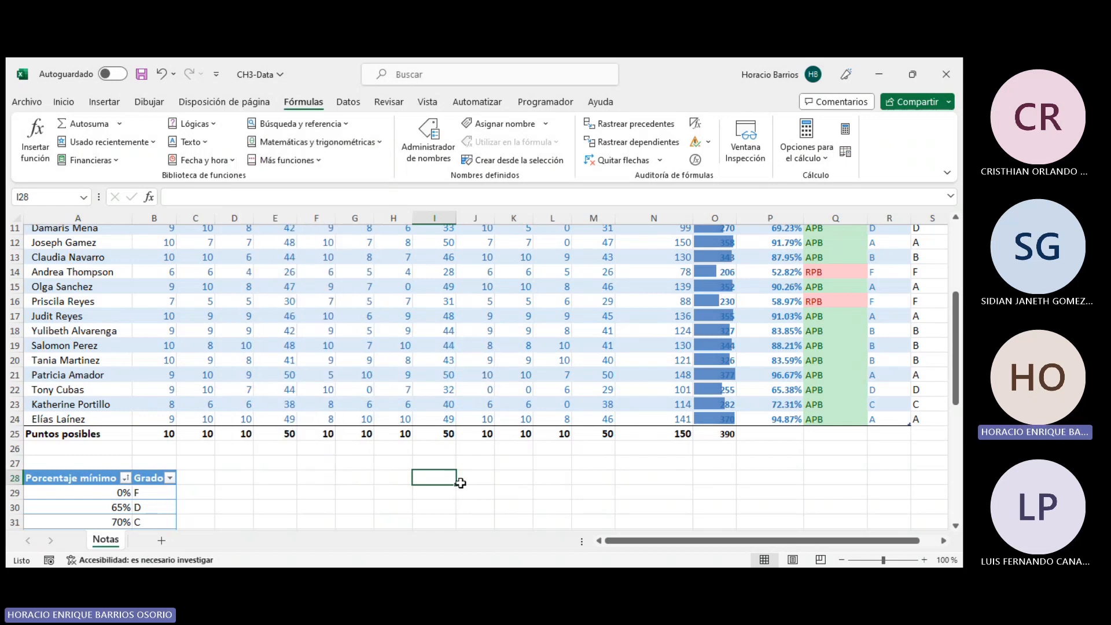
- Insert the AHORA function from the Date and Time functions to show the current date and time
left_click(518, 505)
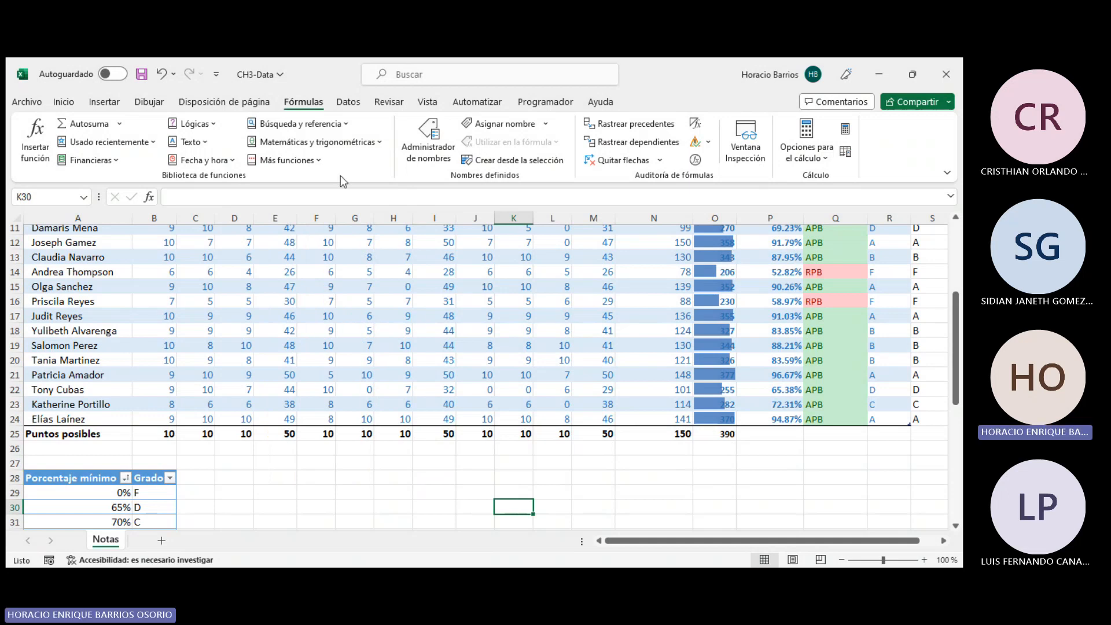
left_click(206, 162)
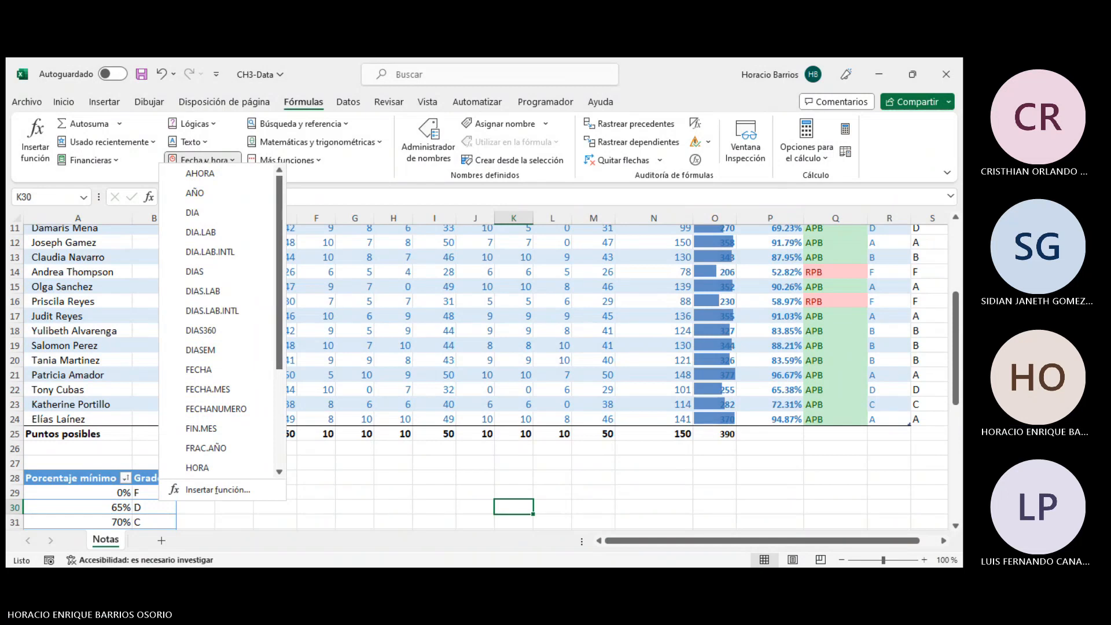
left_click(200, 173)
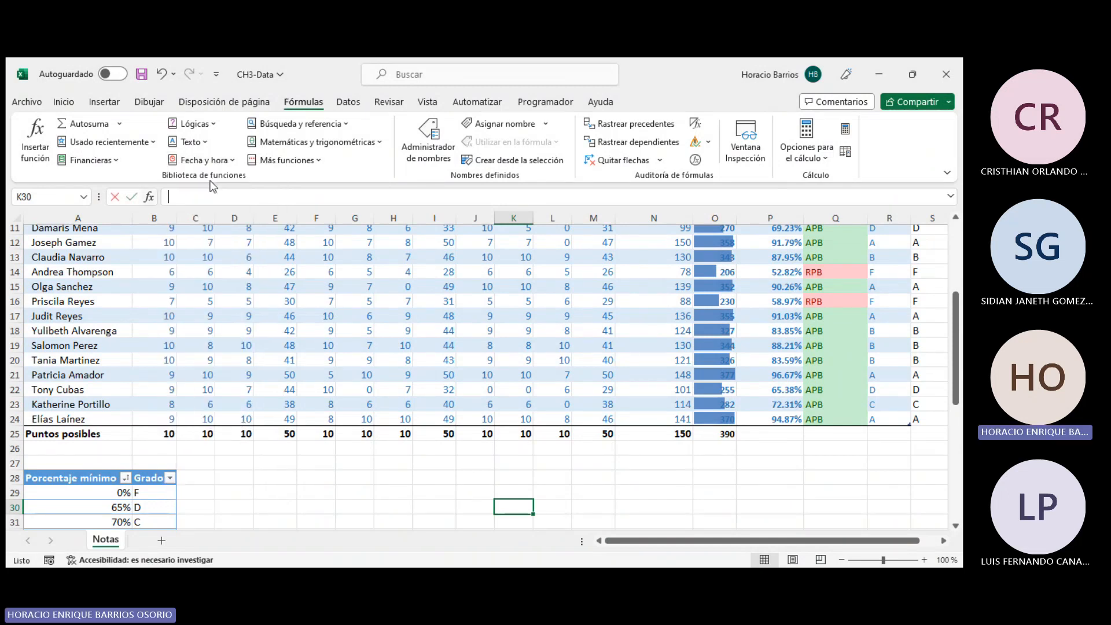
left_click(428, 378)
left_click(203, 159)
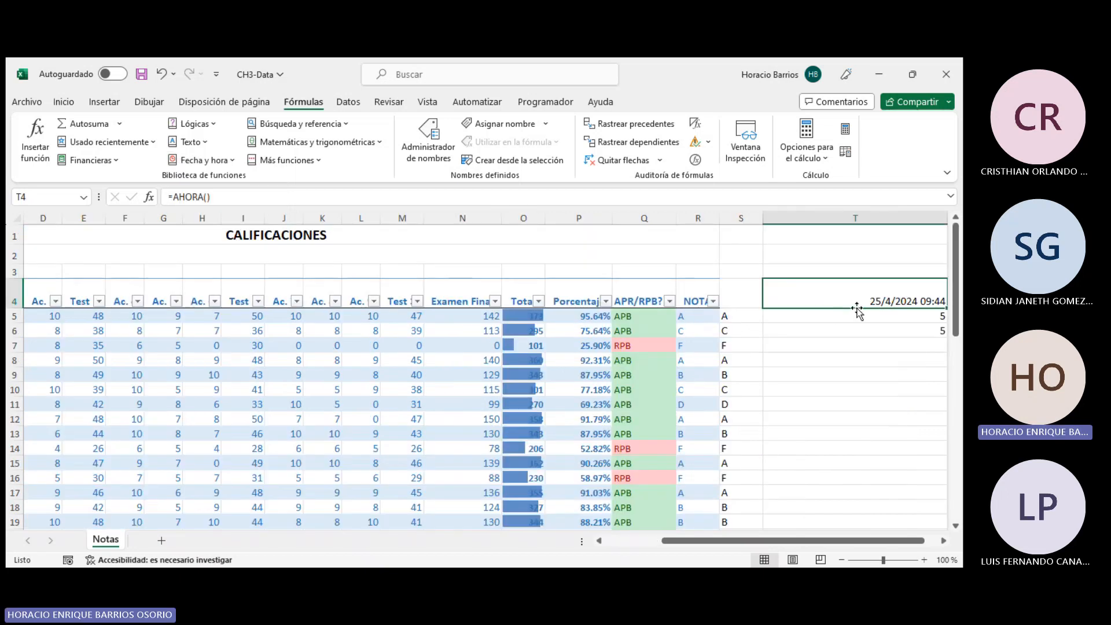
- Enter sample text entries kf, sjf, fjd, jf and t556 in cells T8 to T12
left_click(869, 357)
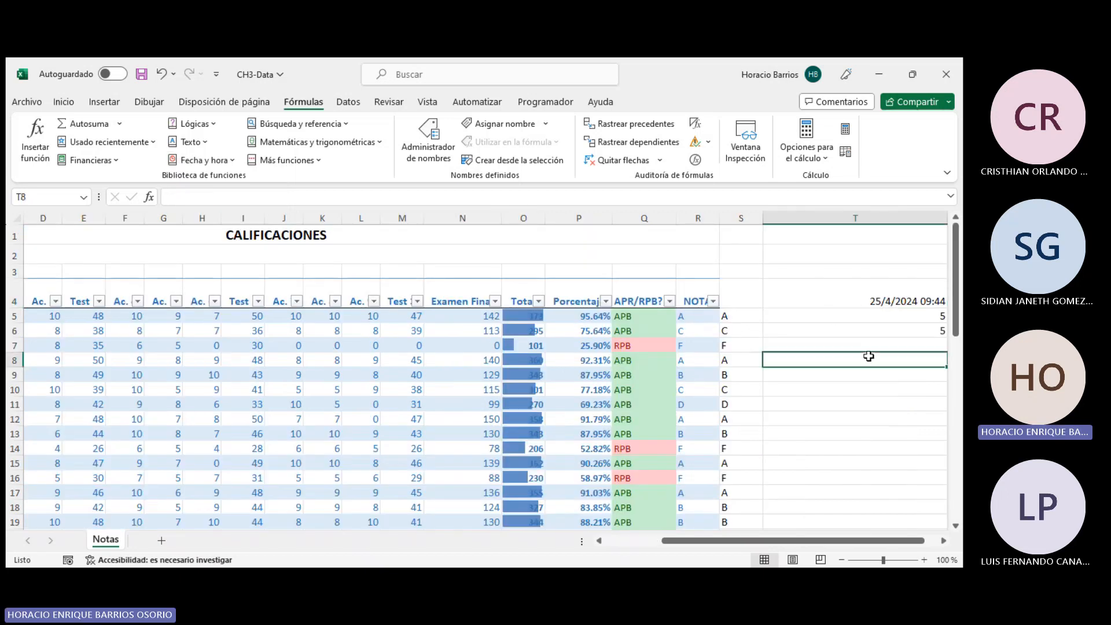
type("kf")
key("Return")
type("sjf")
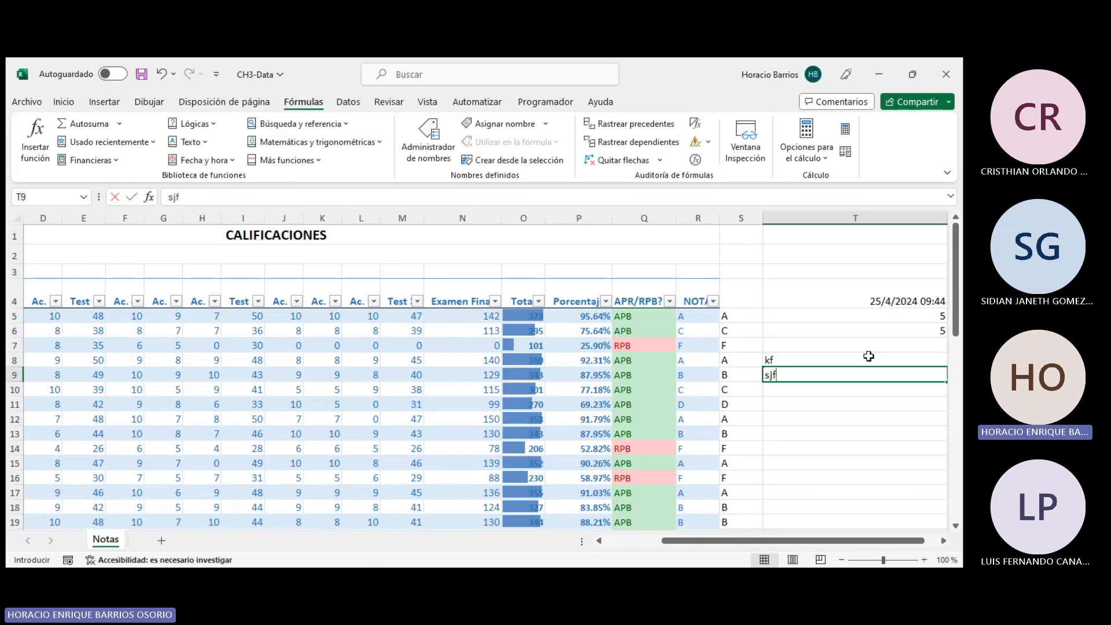
key("Return")
type("fjd")
key("Return")
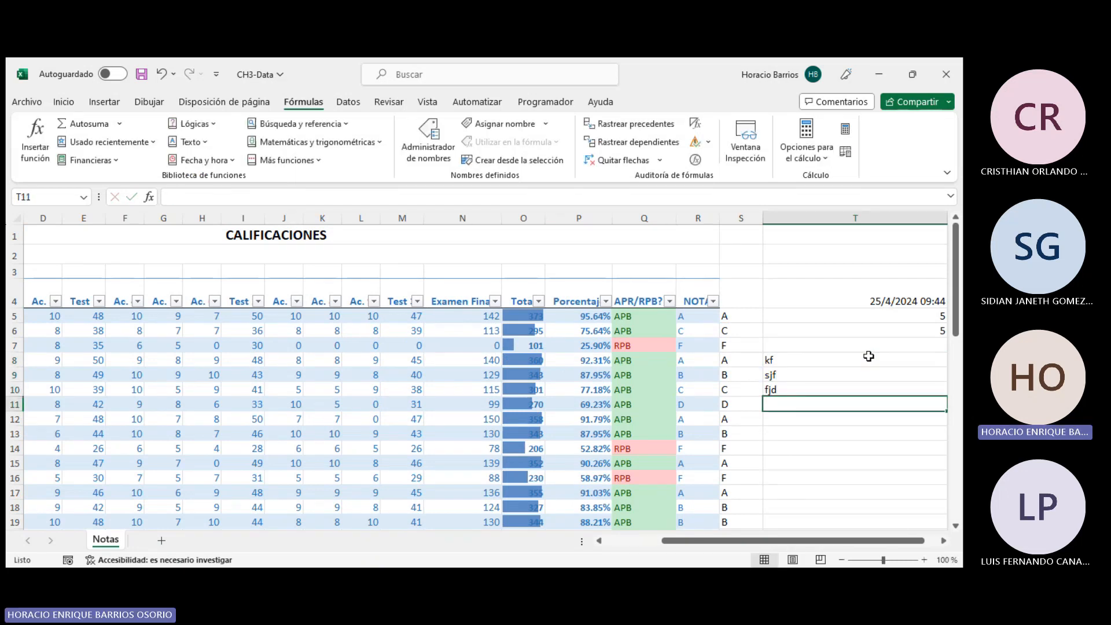
type("jf")
key("Return")
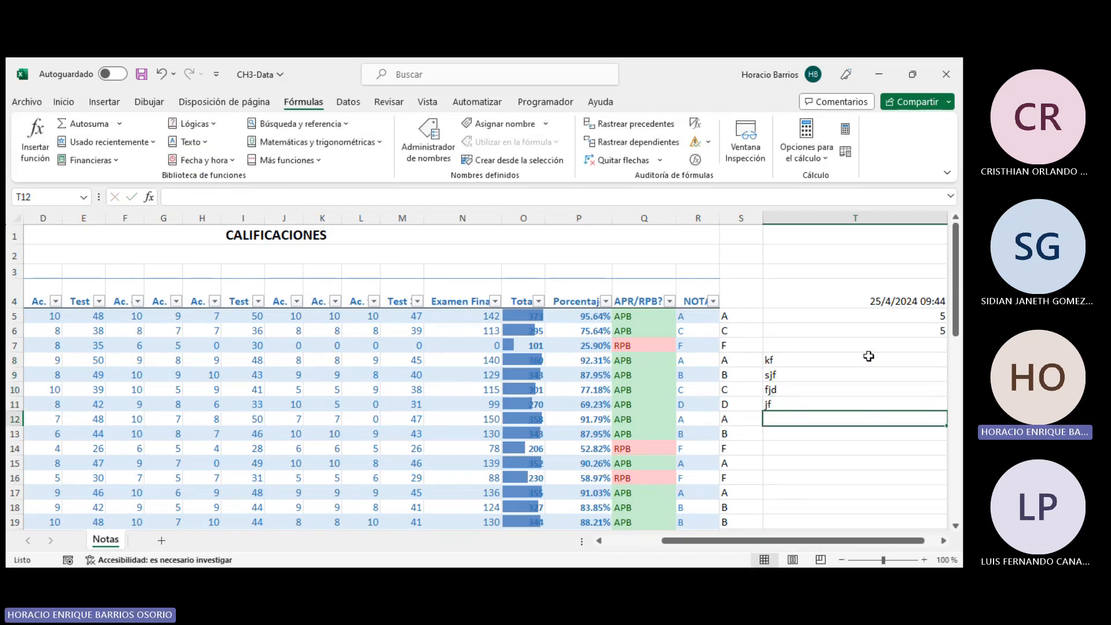
type("t556")
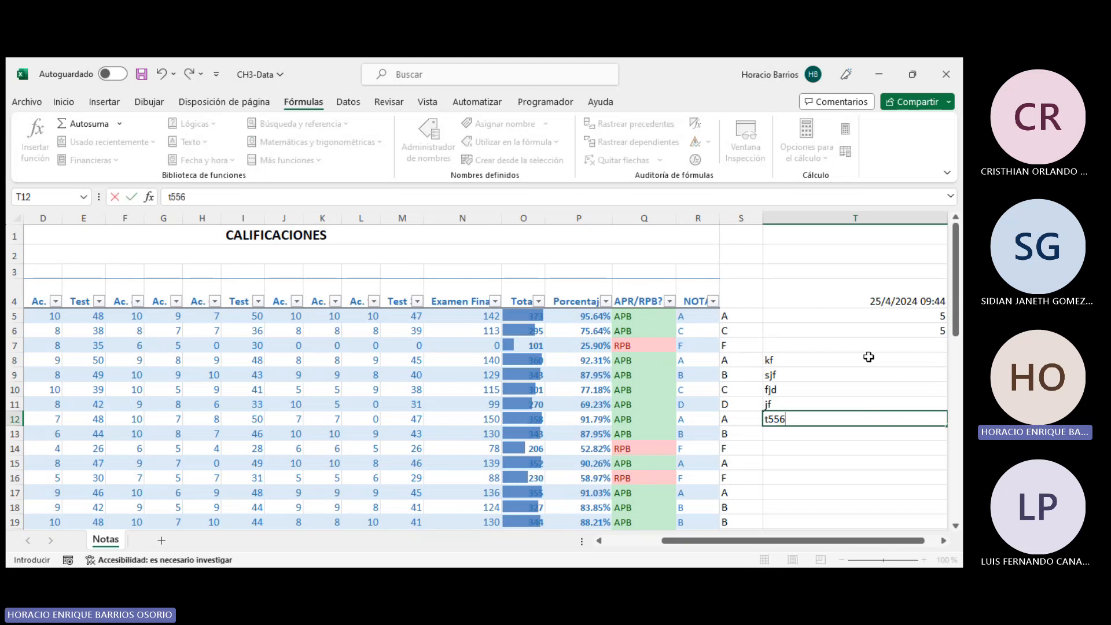
key("Return")
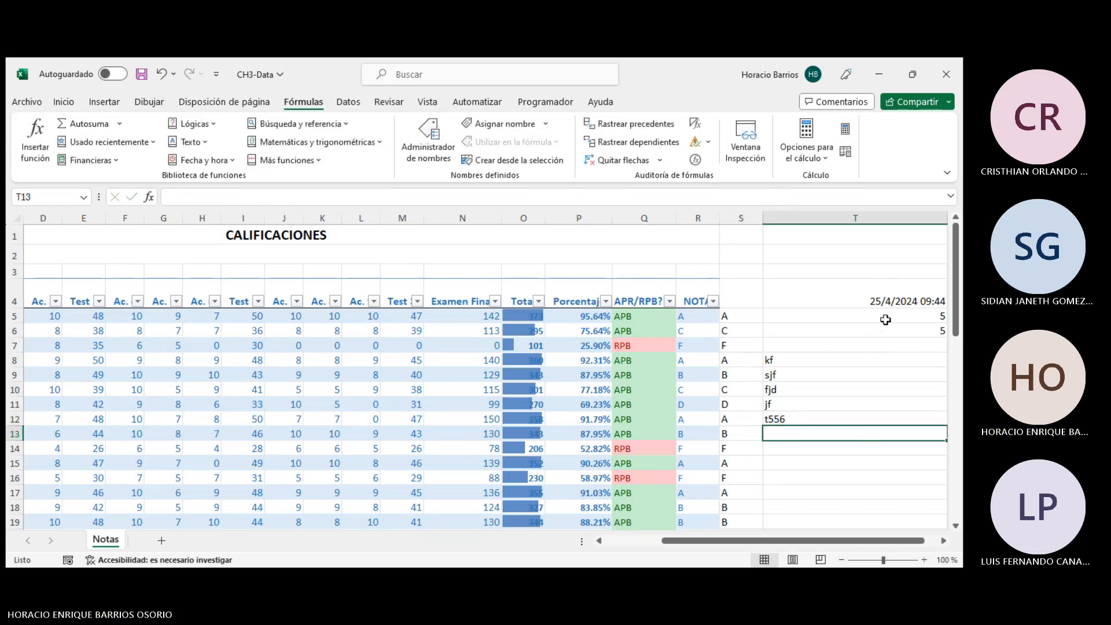
- Clear cells T5 to T12 and insert the HOY function in cell T5 to show today's date
mouse_move(880, 327)
left_mouse_down()
mouse_move(880, 422)
mouse_move(884, 409)
left_mouse_up()
key("Delete")
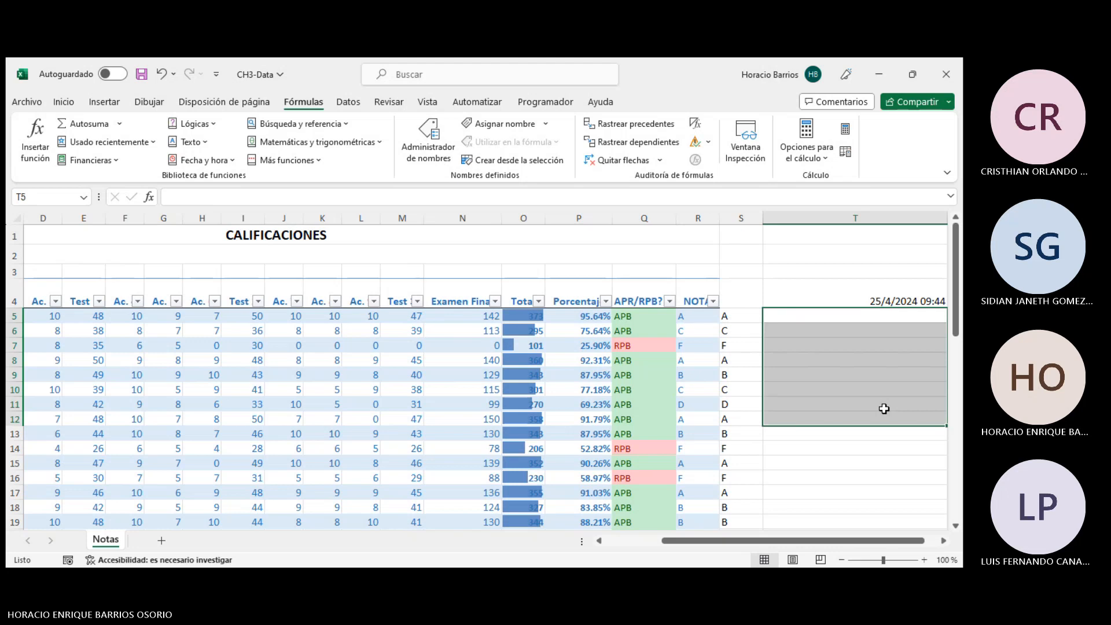
left_click(920, 322)
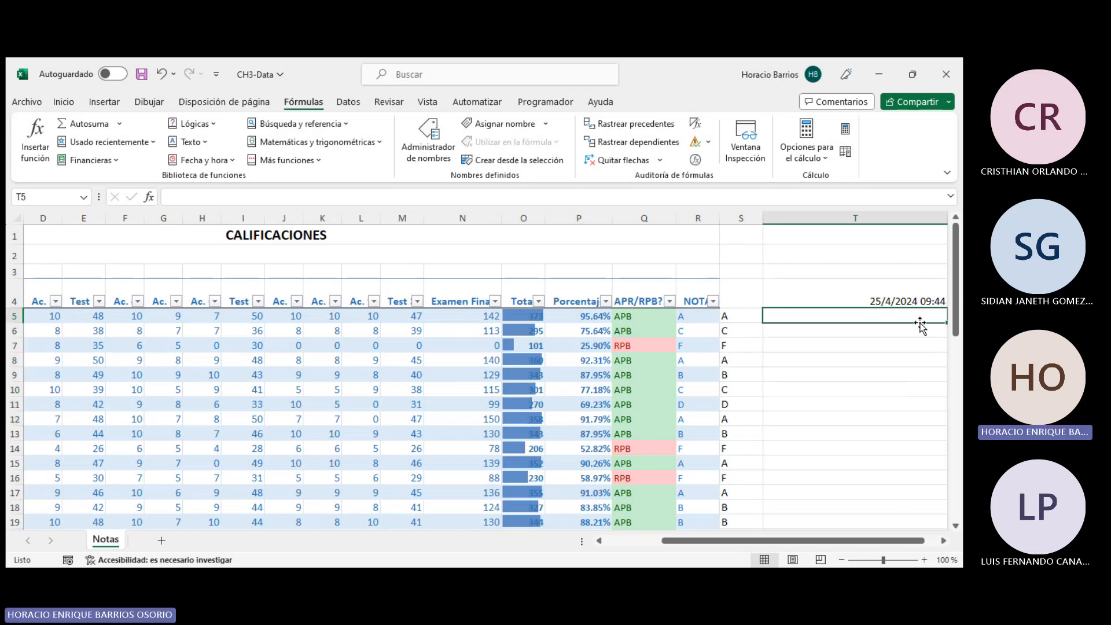
type("=")
key("BackSpace")
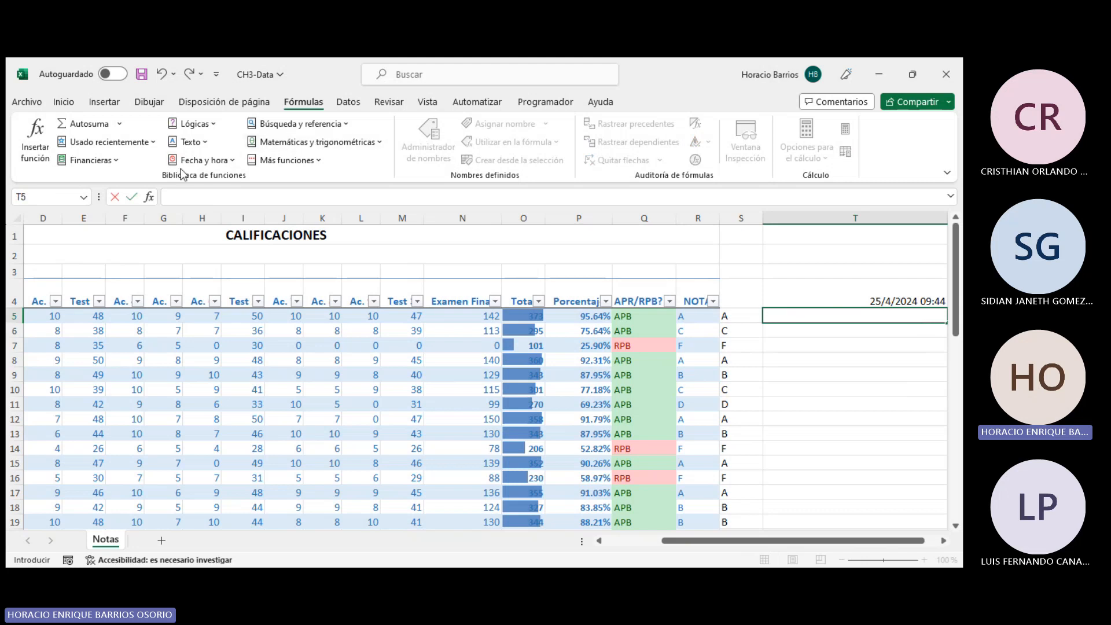
left_click(208, 160)
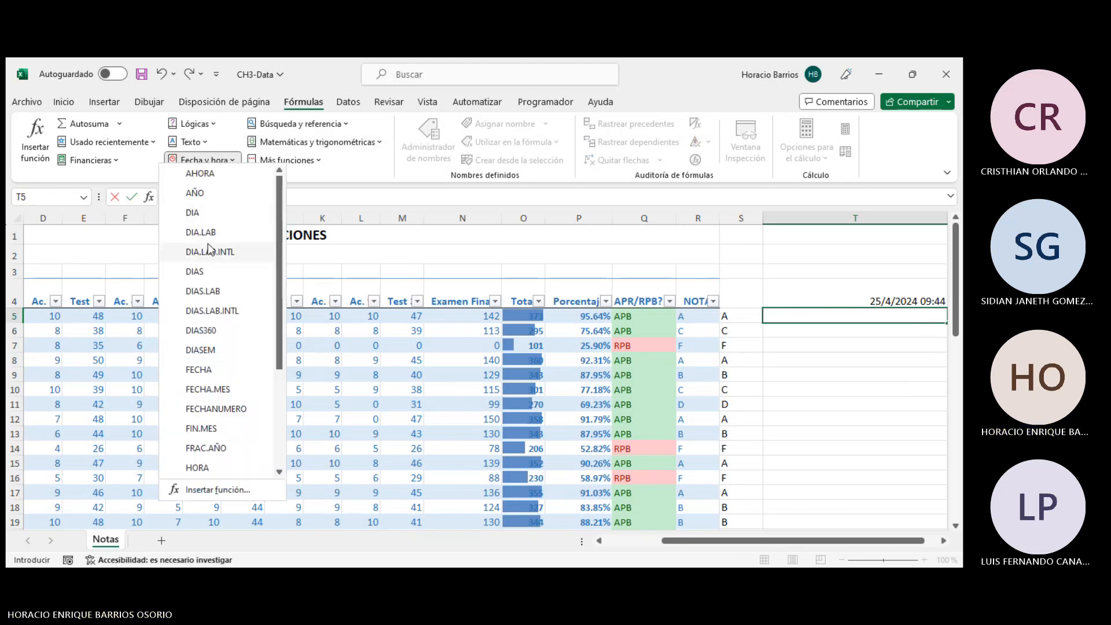
scroll(227, 344, "down", 3)
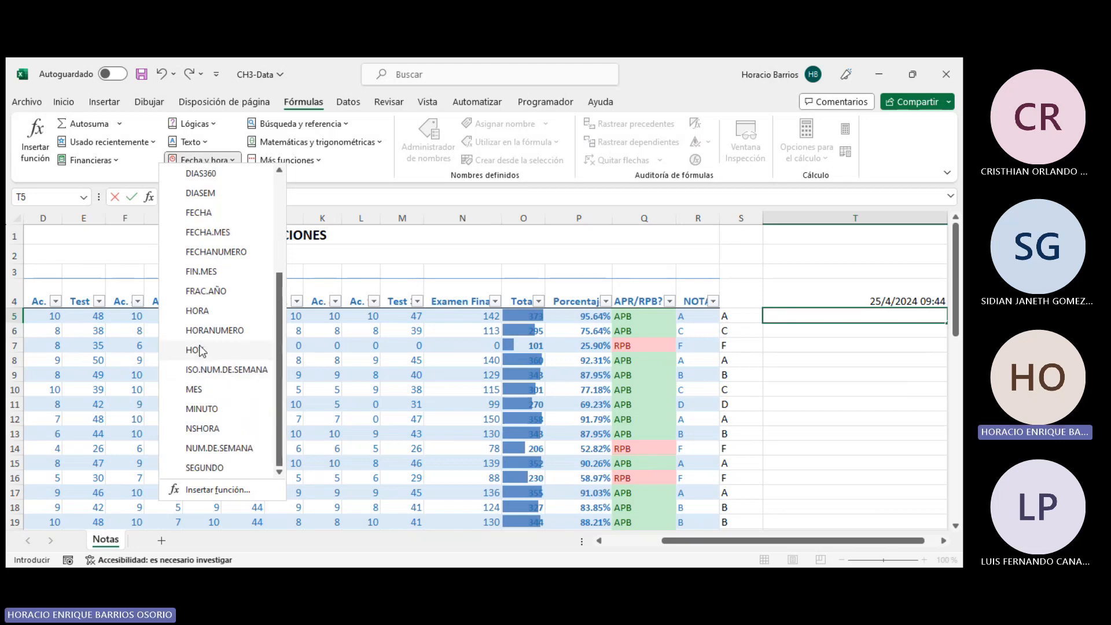
left_click(201, 349)
left_click(428, 366)
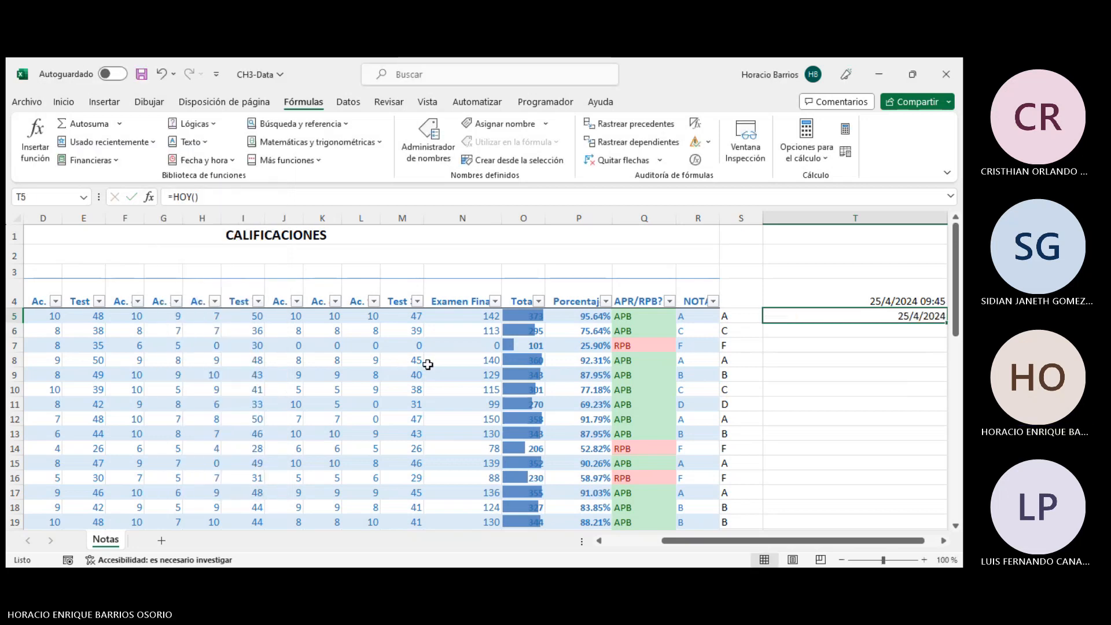
left_click(896, 302)
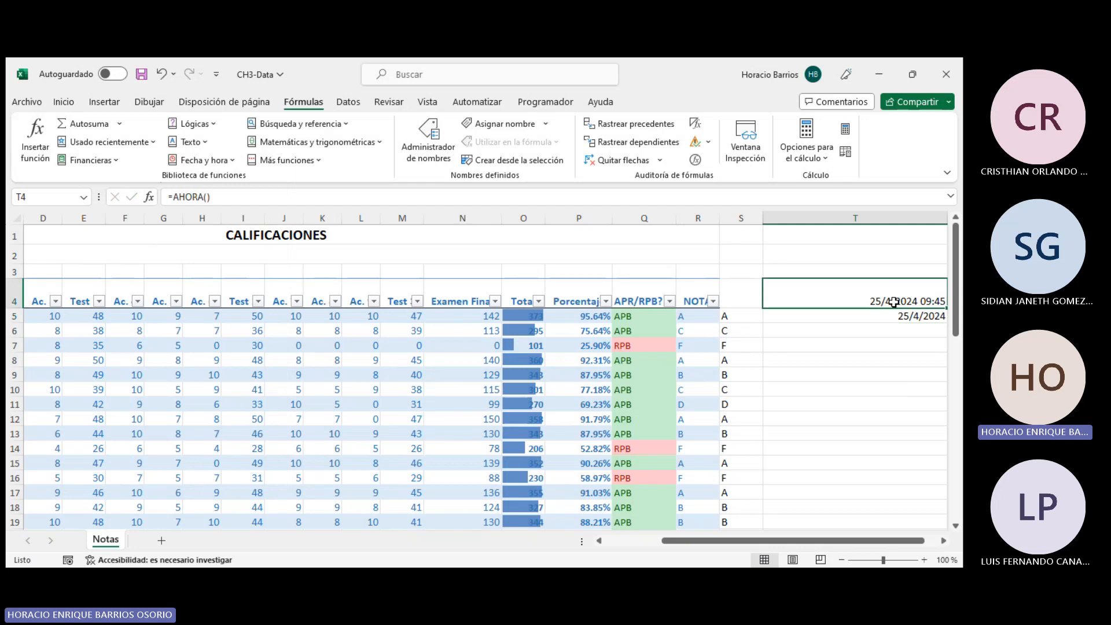
left_click_drag(911, 317, 892, 324)
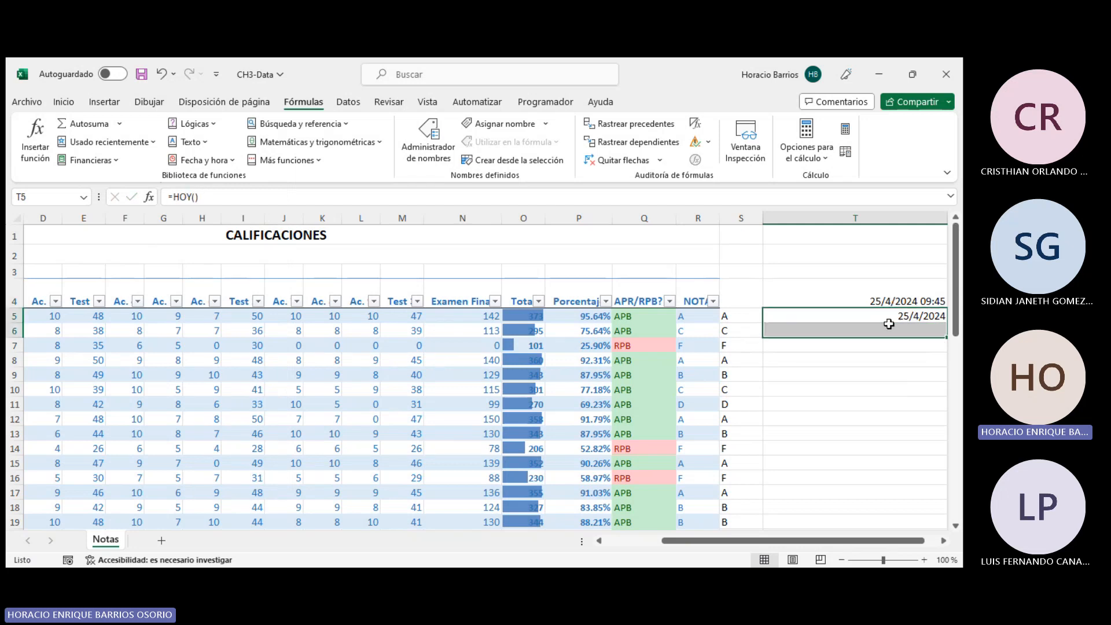
- Enter a formula in T6 that subtracts 5 days from the date in T5
left_click(868, 329)
left_click(204, 167)
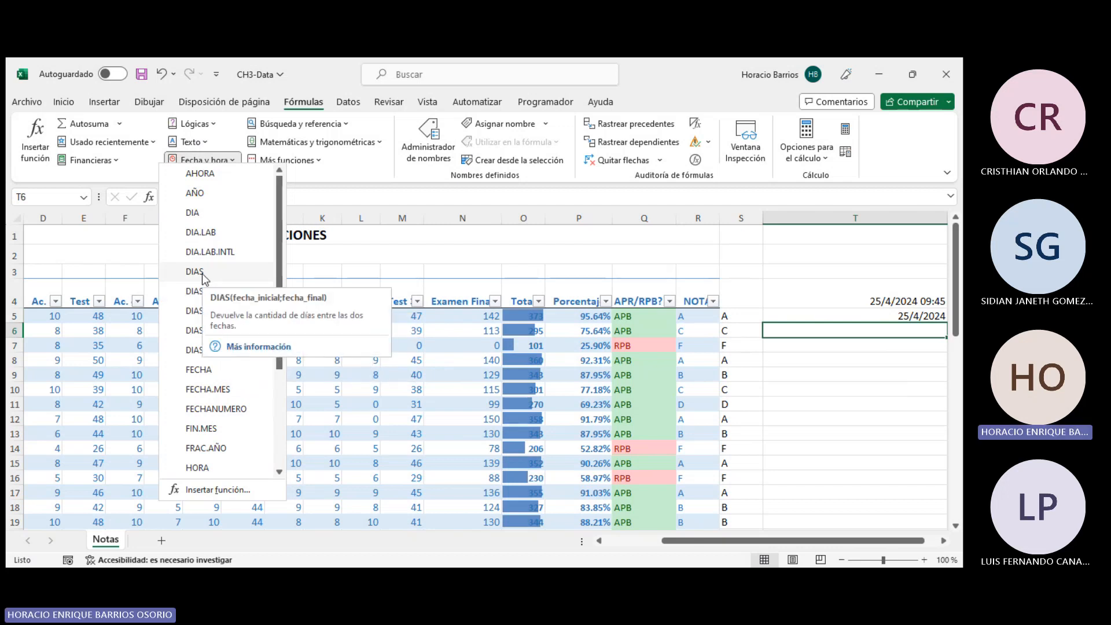
left_click(800, 541)
left_click_drag(880, 547, 894, 547)
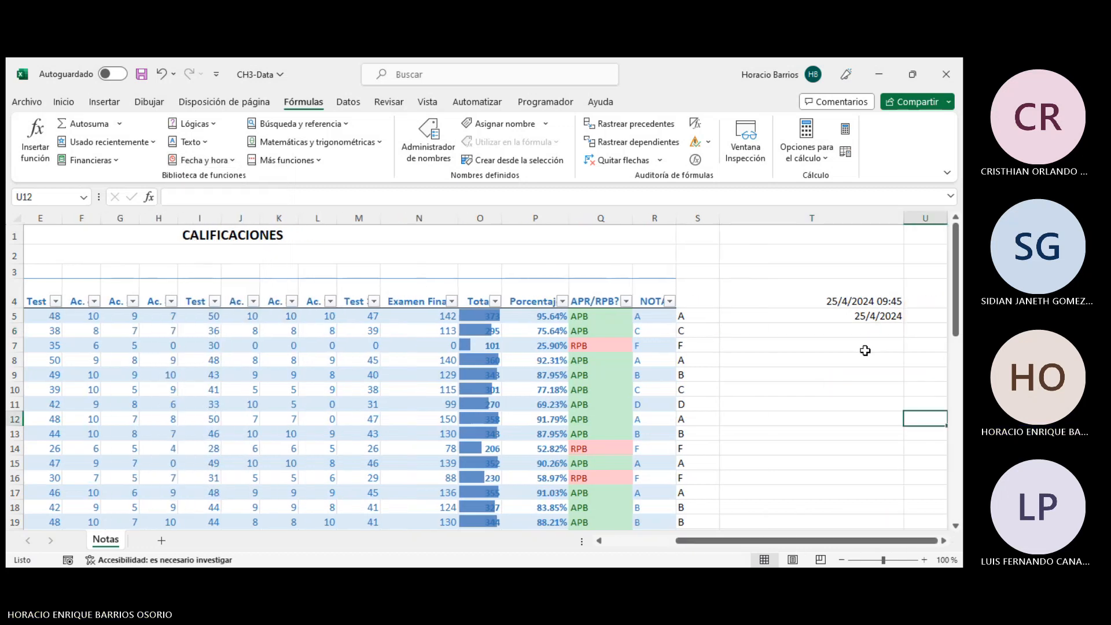
left_click(839, 319)
left_click(818, 333)
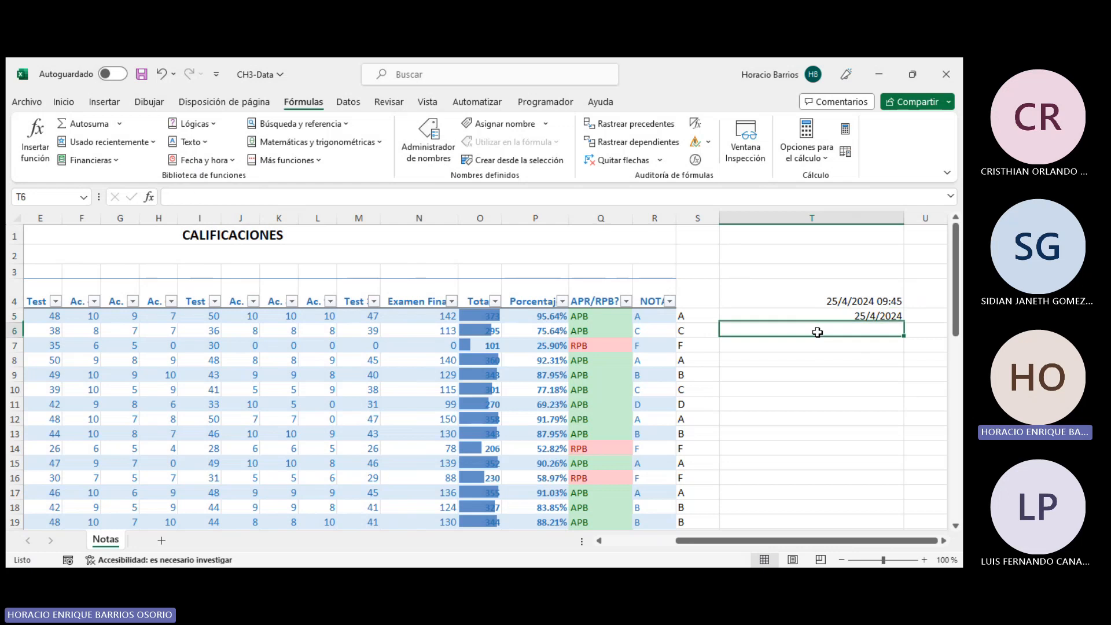
type("=")
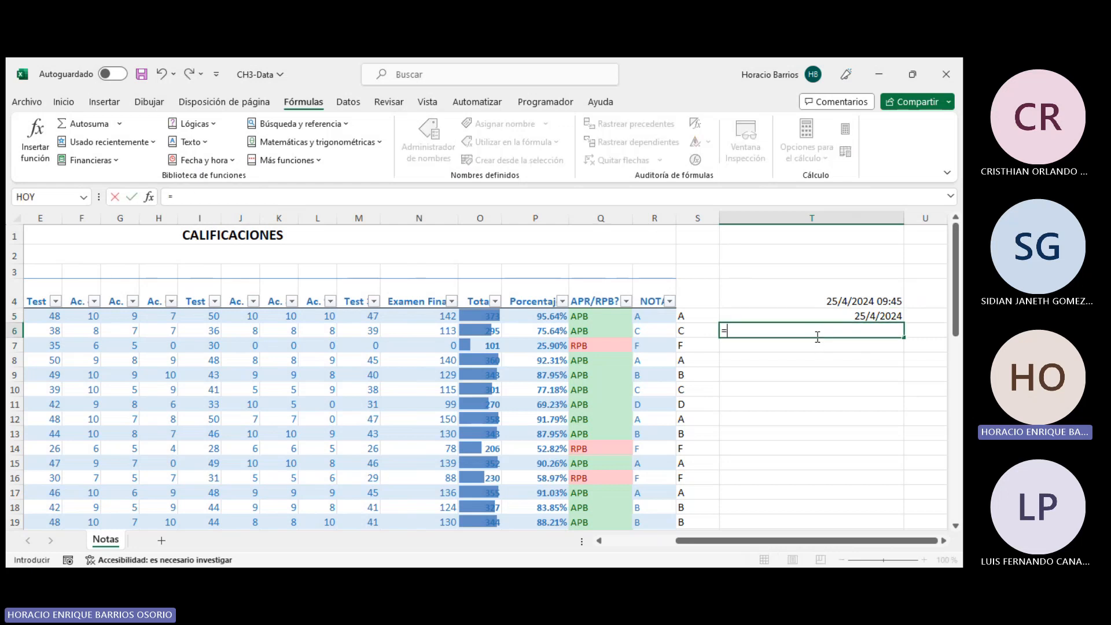
key("Up")
type("-")
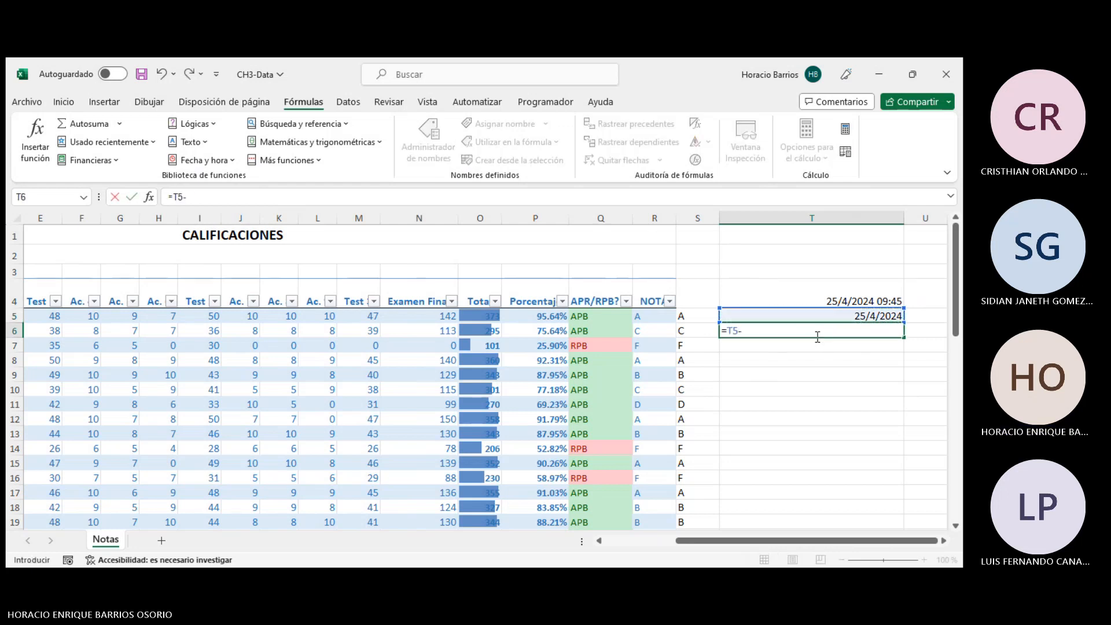
type("5")
key("Return")
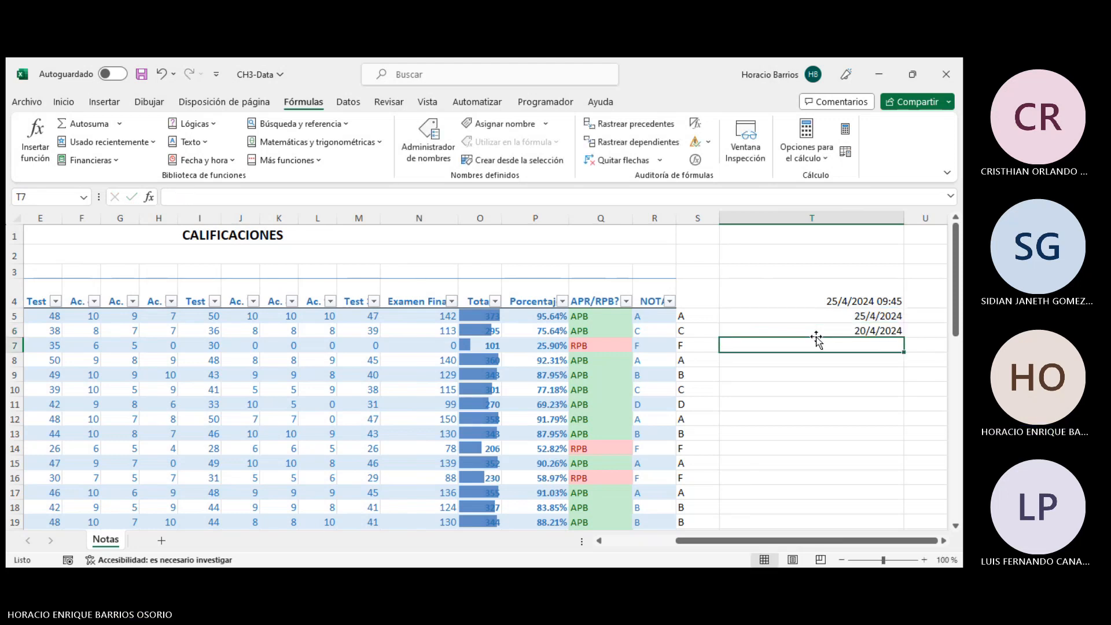
- Insert a DIAS formula in T8 using T6 as the end date and T5 as the start date
left_click(816, 328)
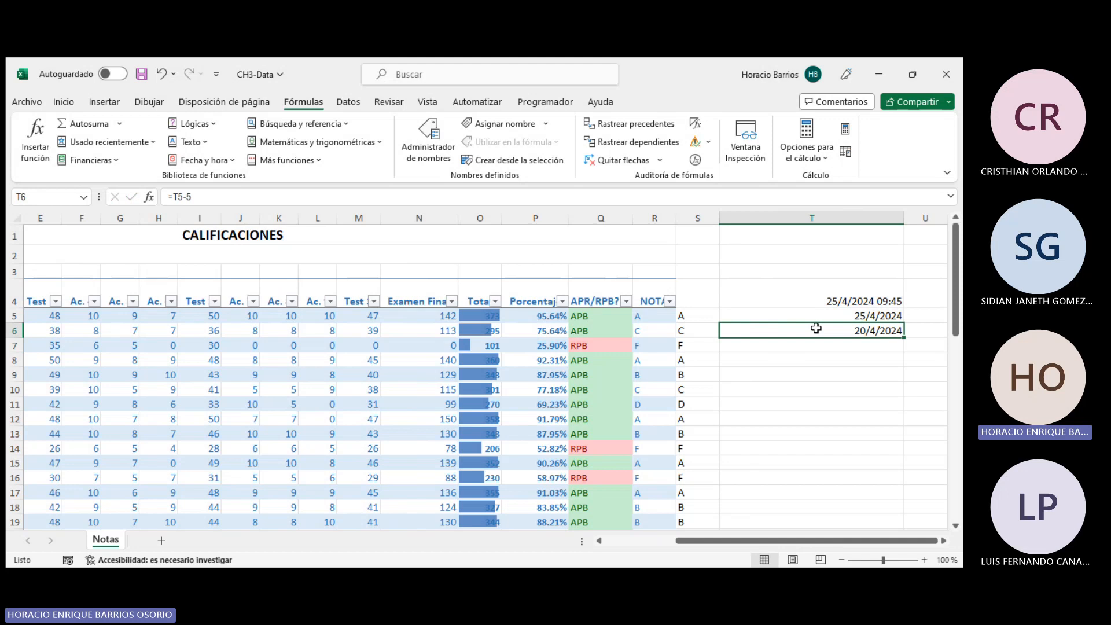
left_click(791, 355)
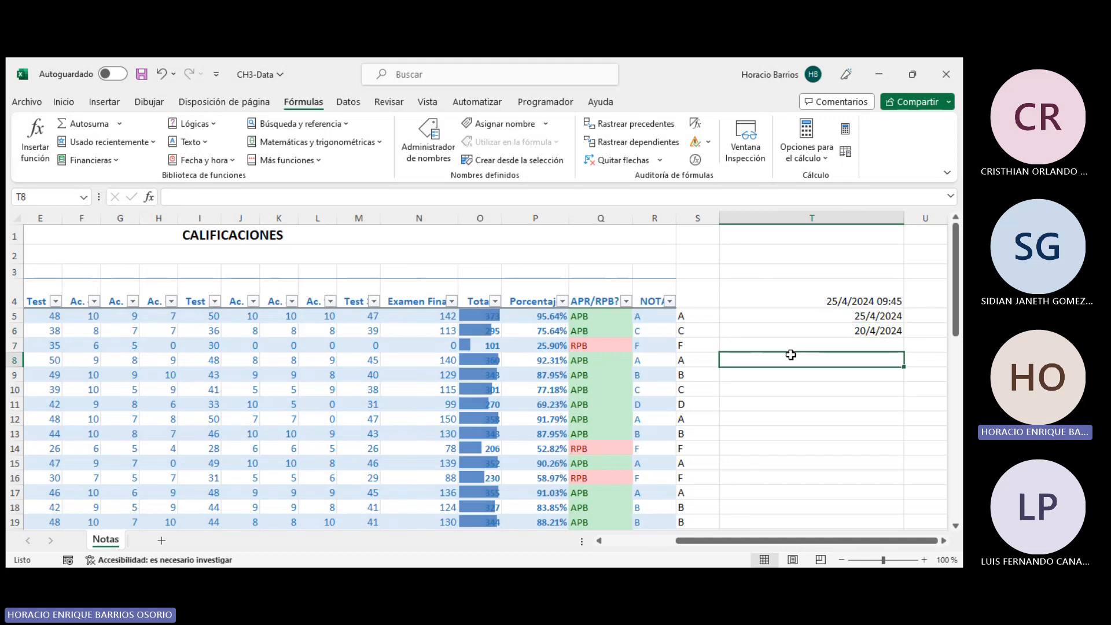
type("=dias")
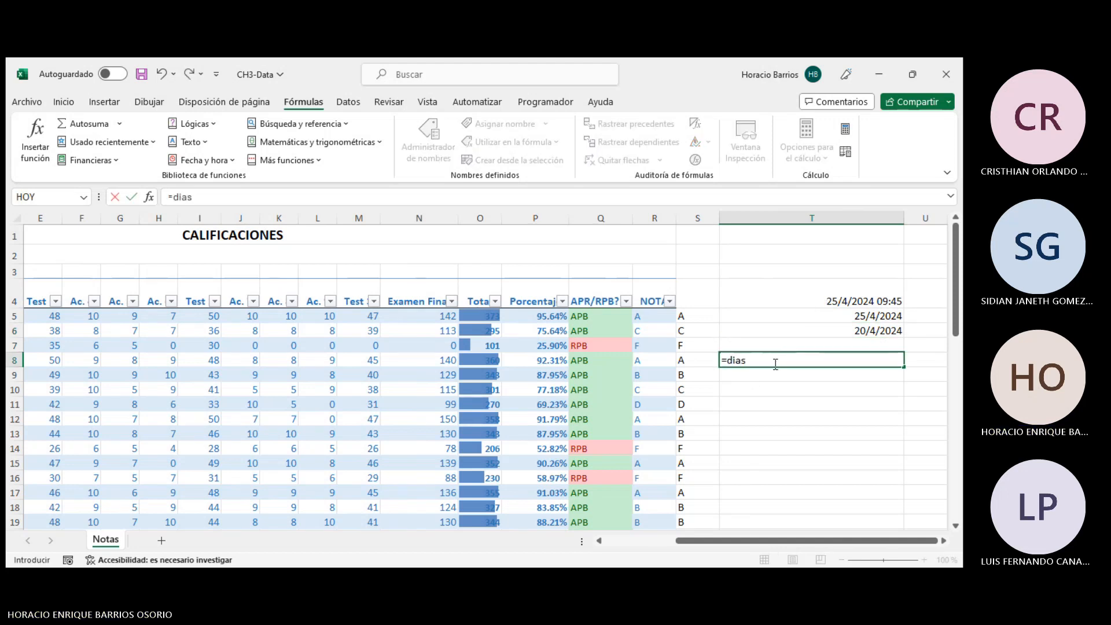
key("Tab")
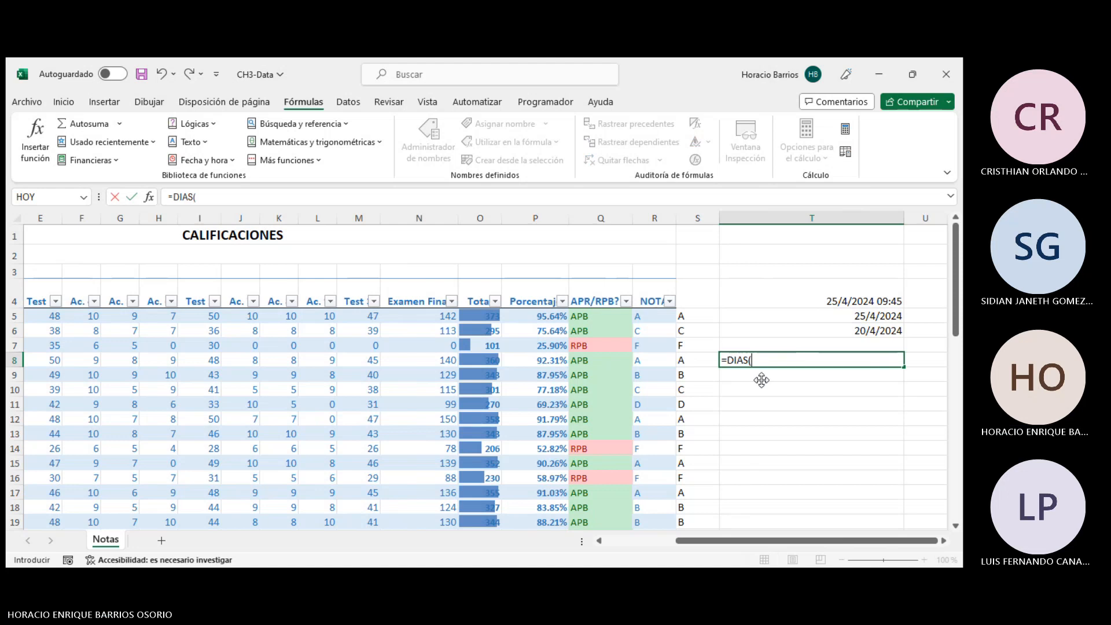
left_click(869, 331)
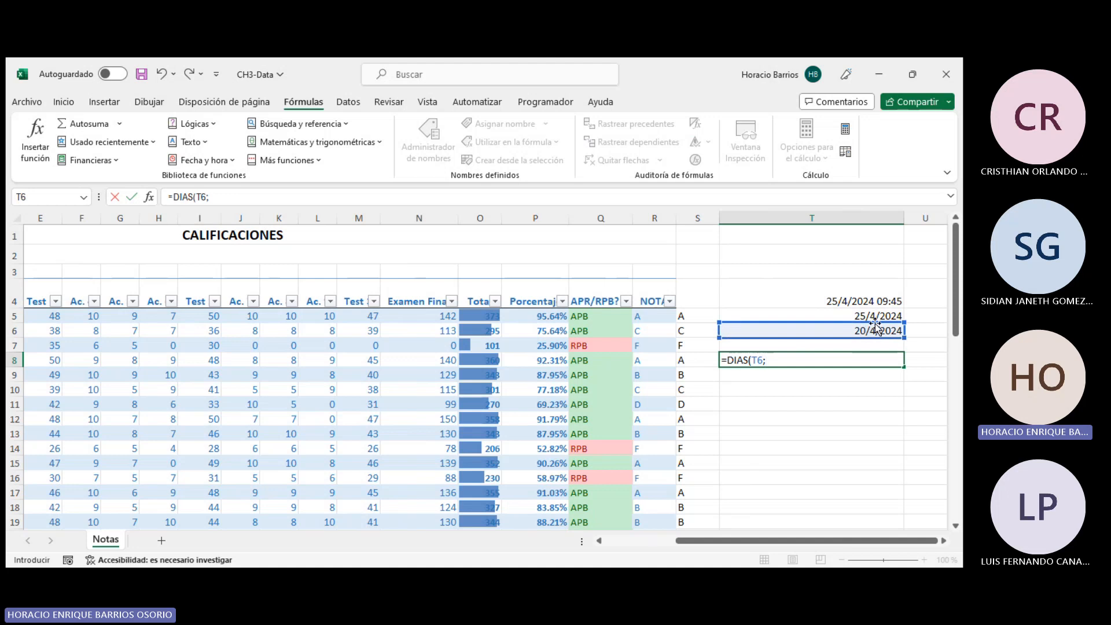
left_click(872, 316)
type(")")
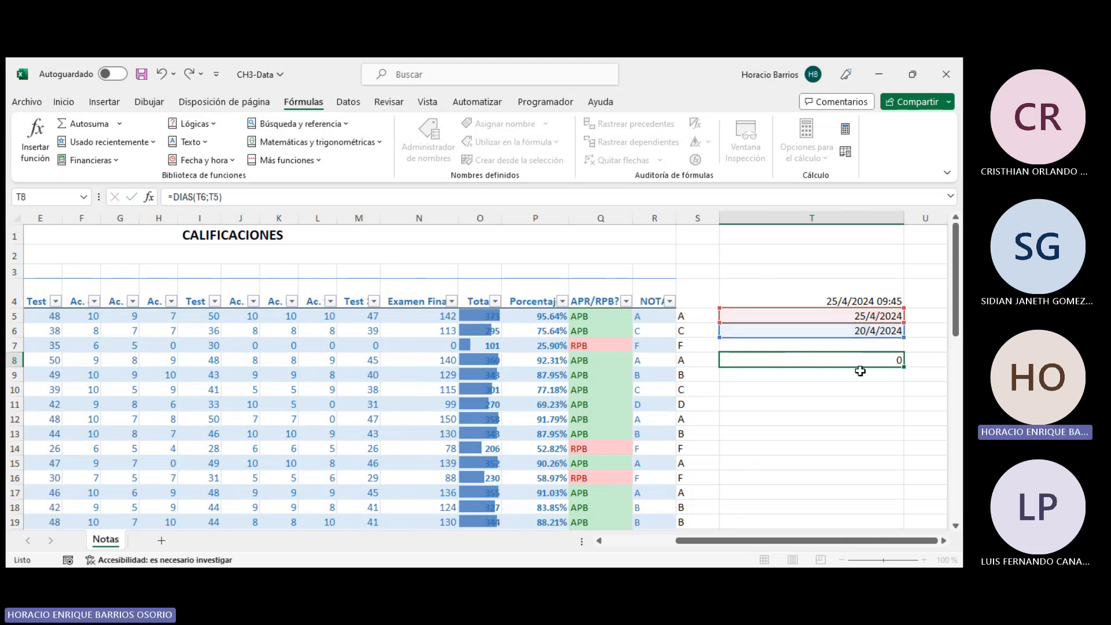
left_click(861, 361)
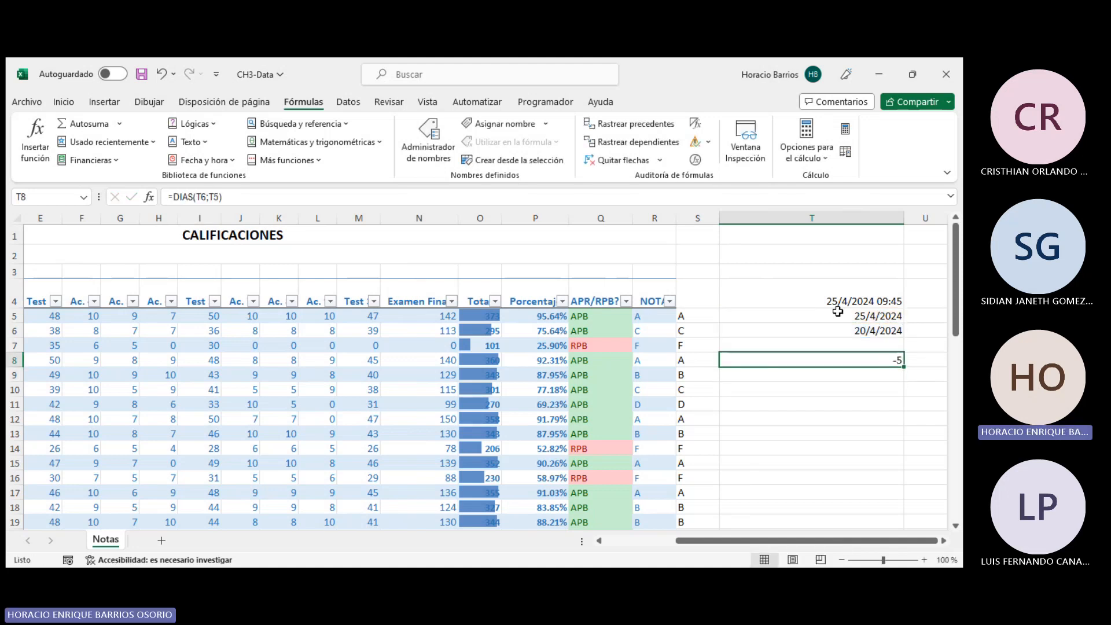
left_click(441, 199)
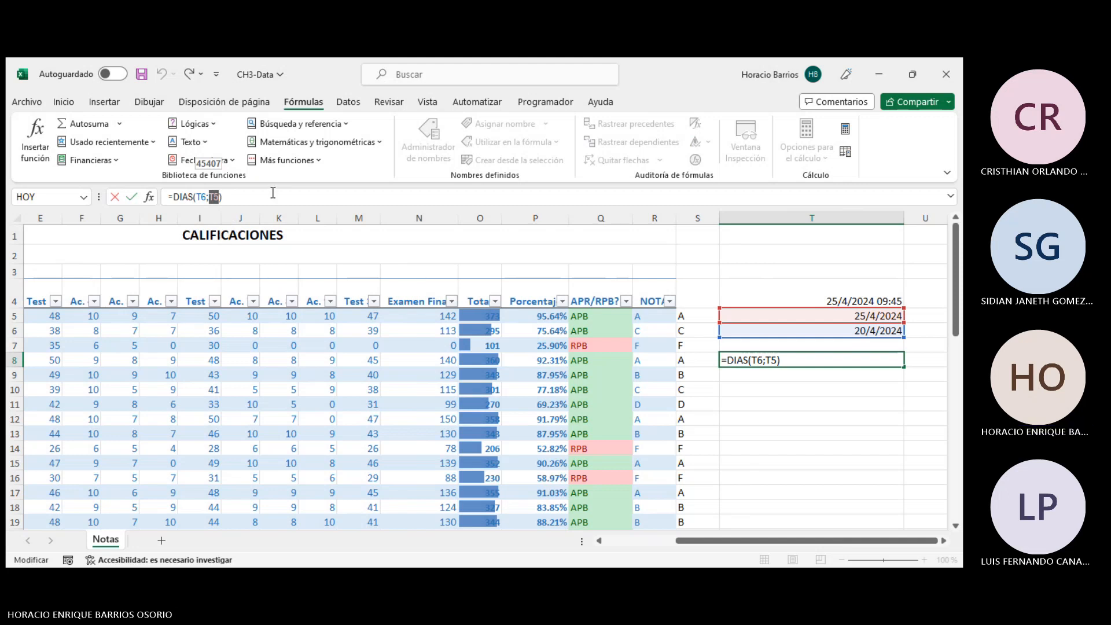
key("ctrl+Return")
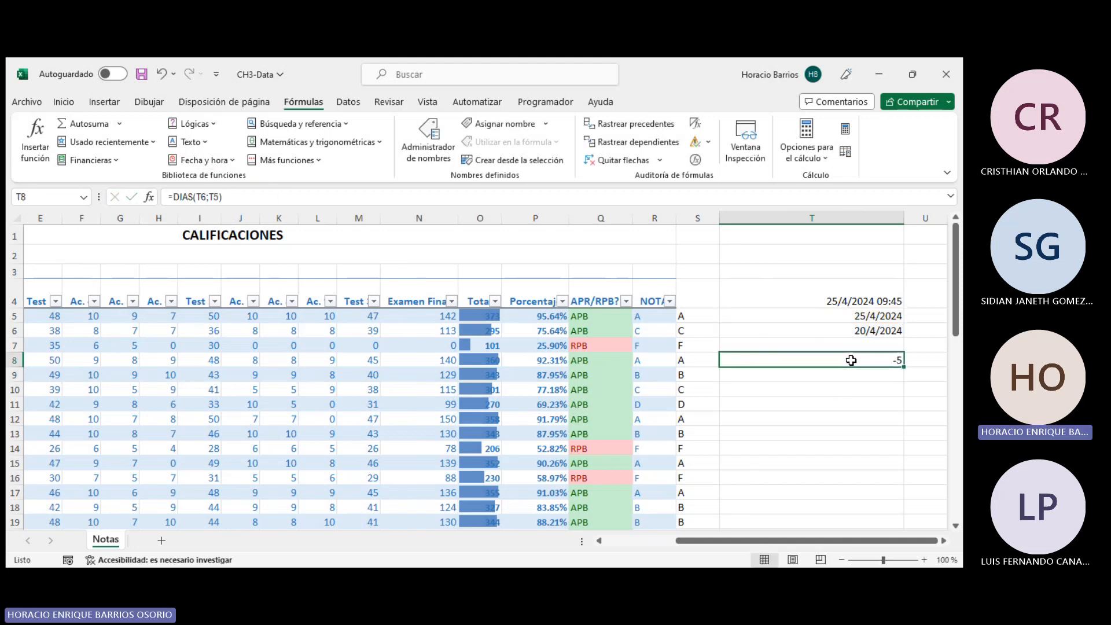
- Clear T8, try the AÑO function on cell N13 there, and clear T8 again
key("Delete")
left_click(203, 161)
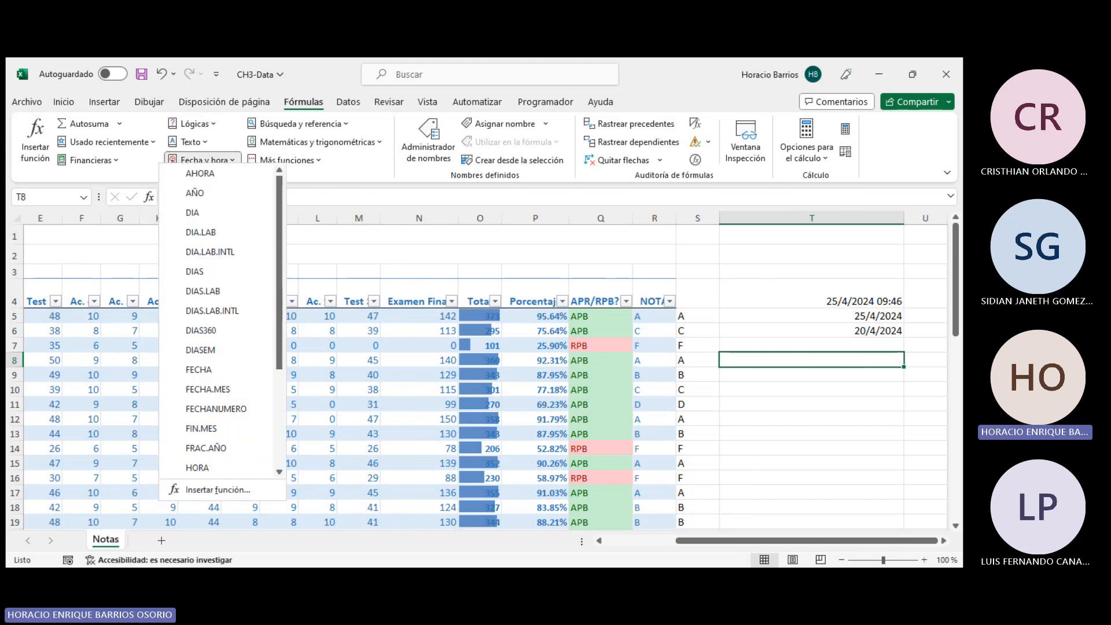
scroll(237, 390, "down", 3)
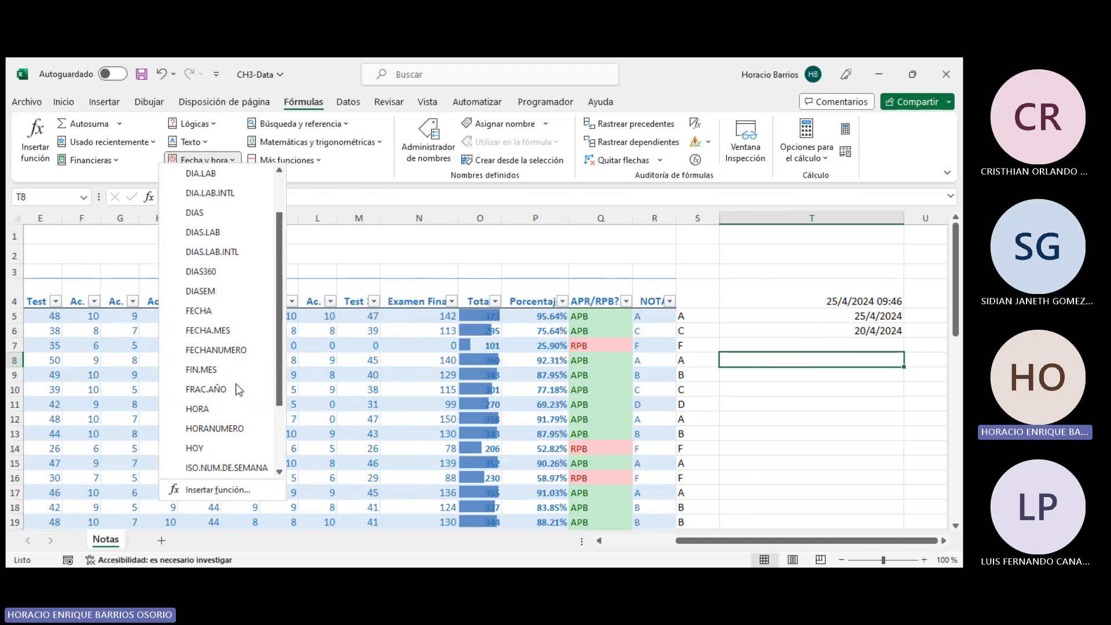
scroll(237, 389, "up", 3)
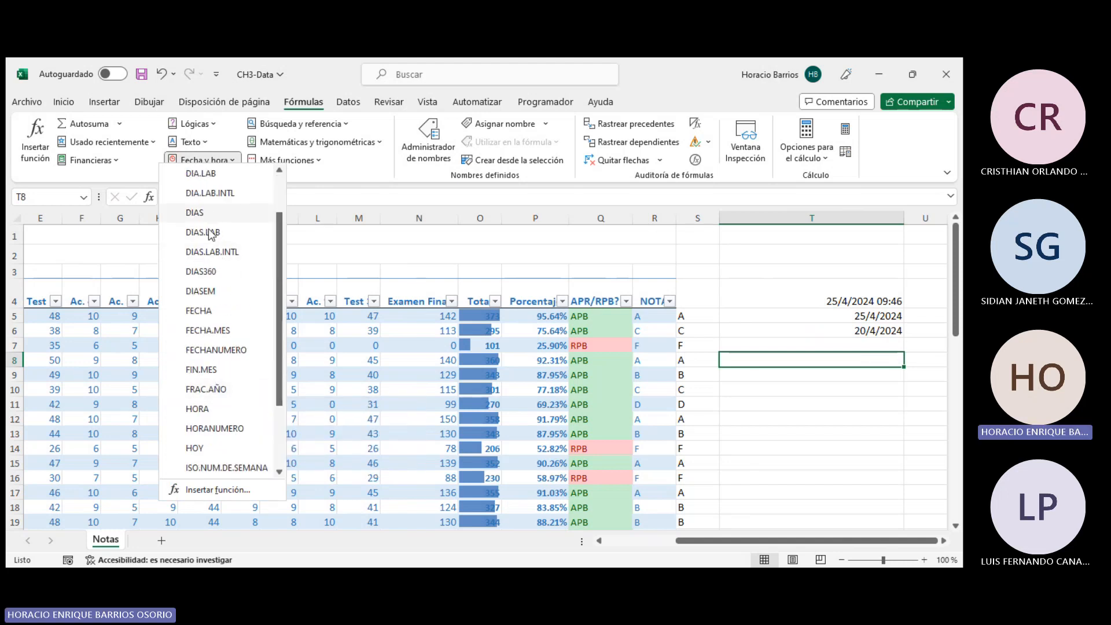
left_click(194, 193)
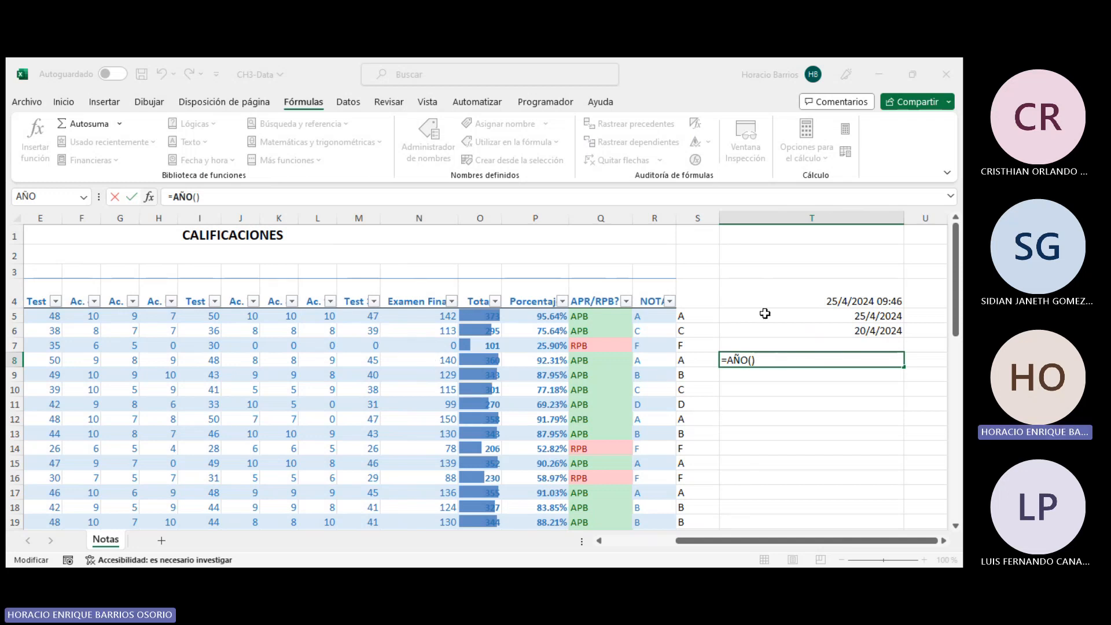
left_click(443, 433)
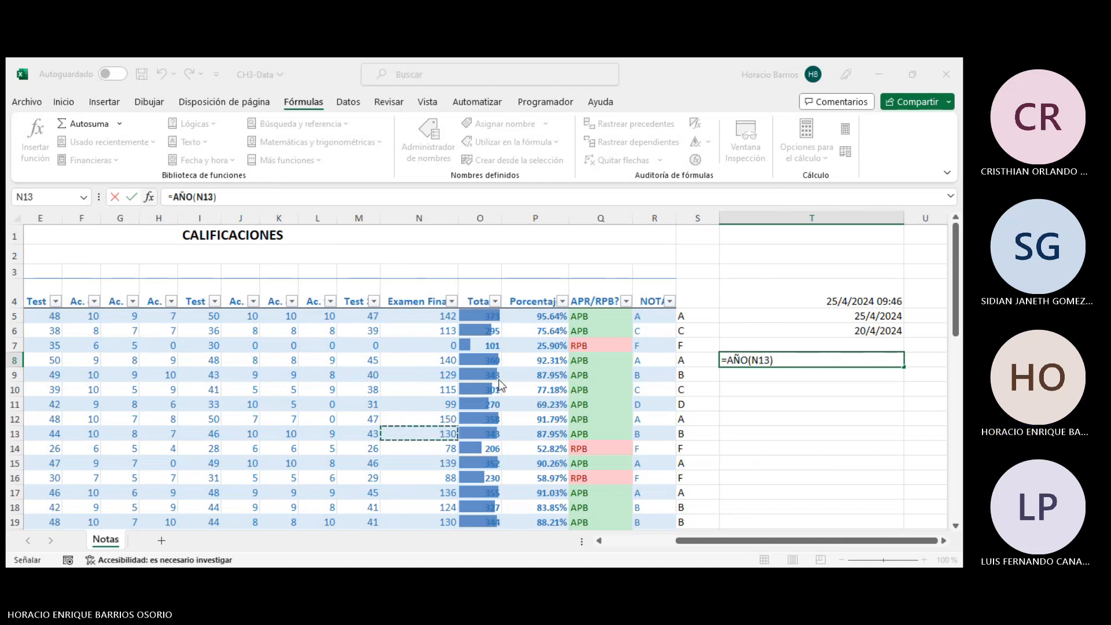
key("Return")
left_click(854, 366)
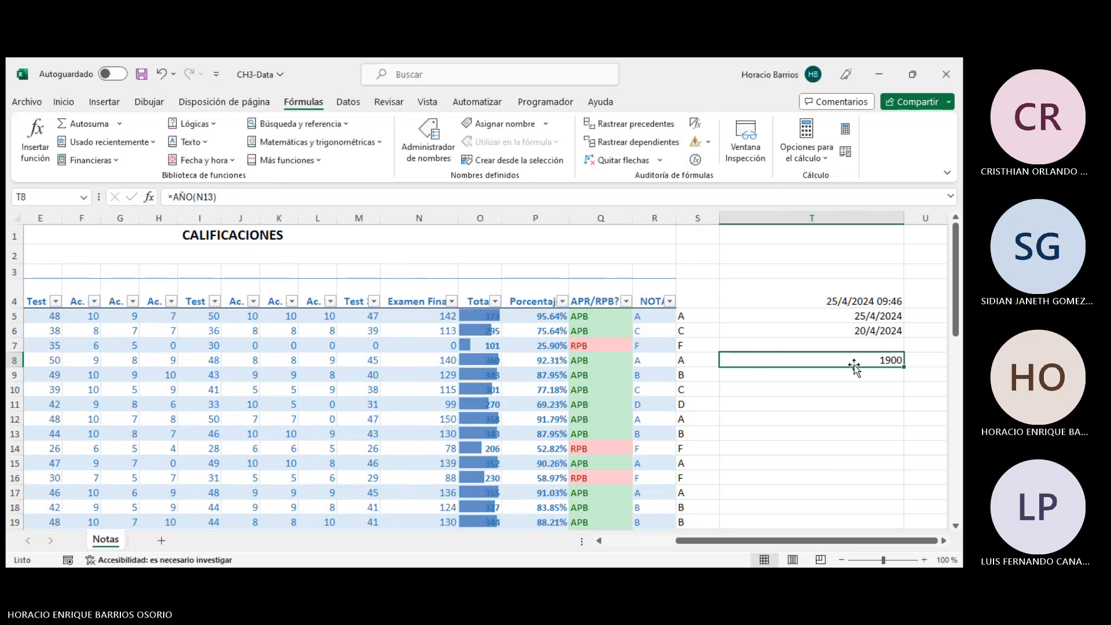
key("Delete")
left_click(885, 345)
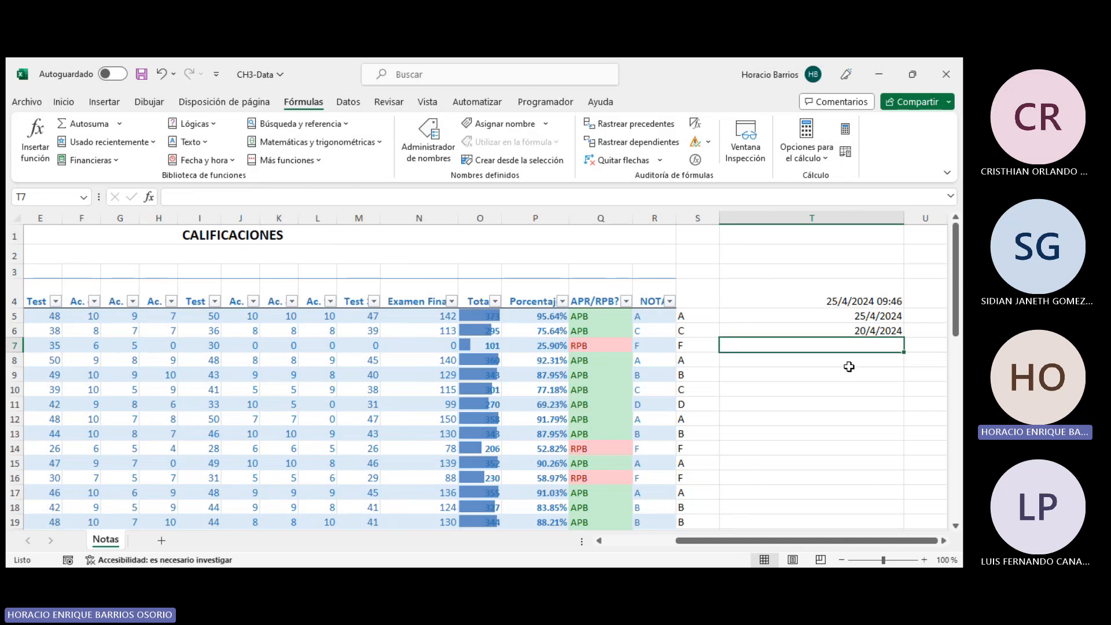
left_click(203, 160)
scroll(259, 322, "down", 3)
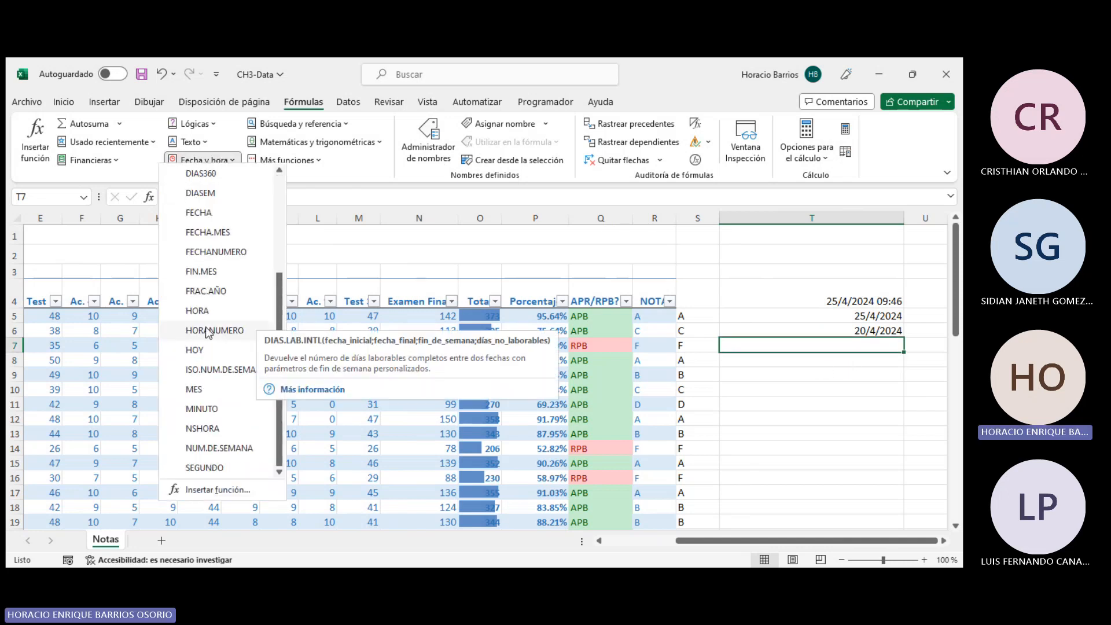
left_click(206, 290)
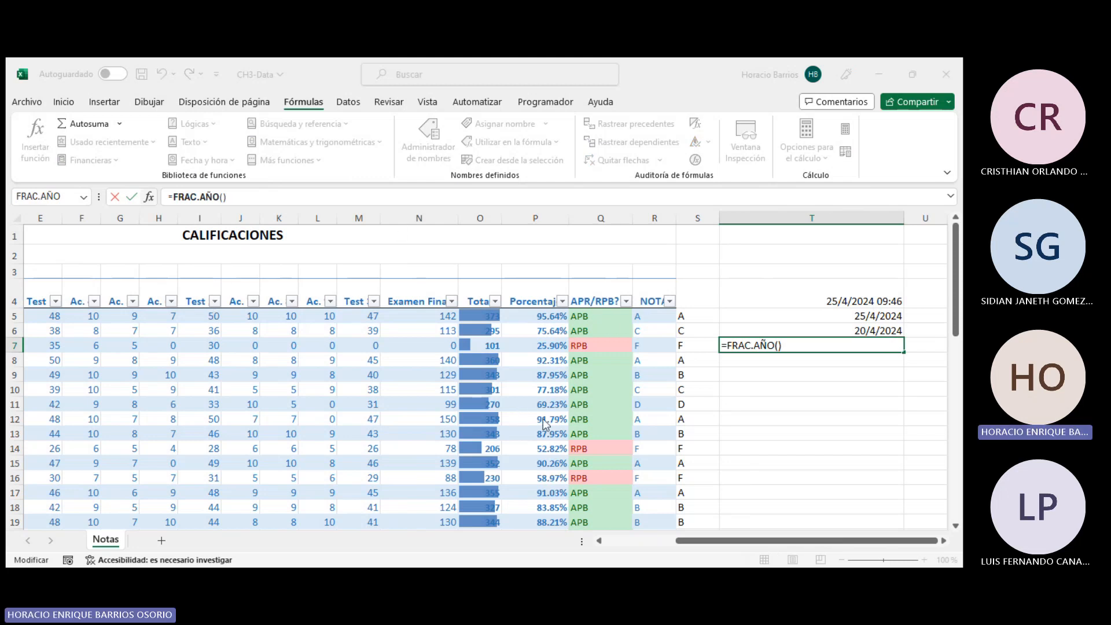
key("Escape")
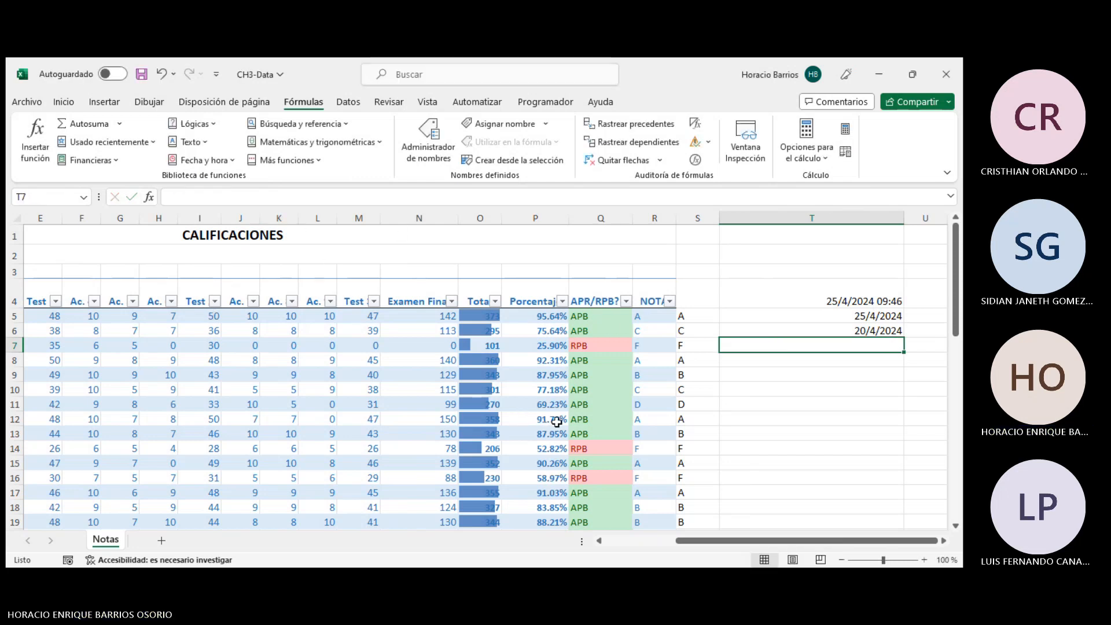
- Insert the HORA function in T7 with 15 as its argument
left_click(197, 160)
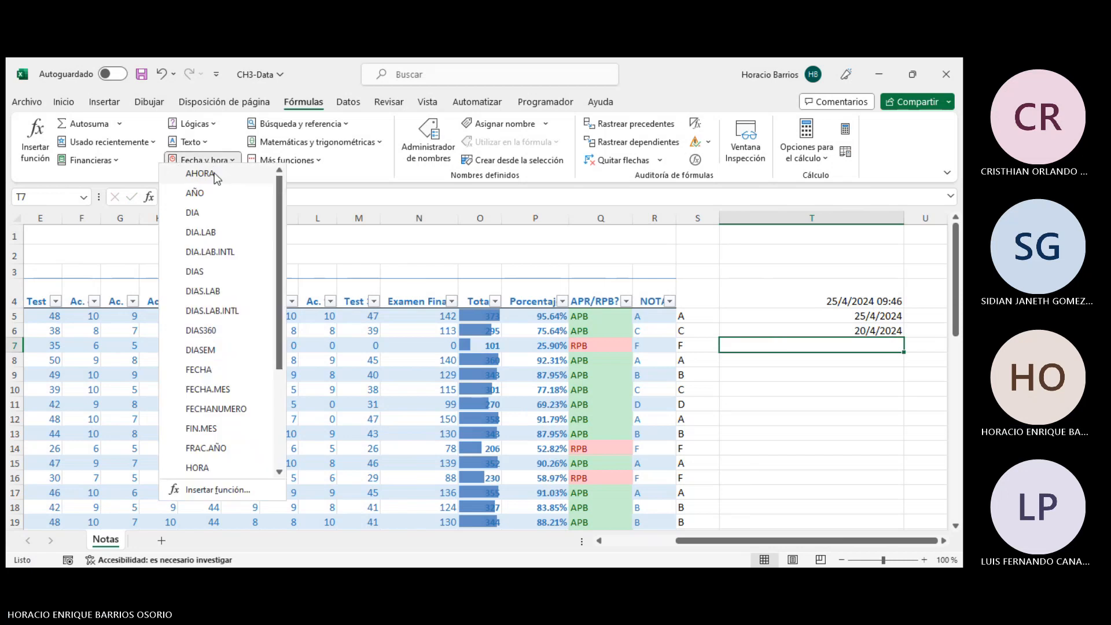
scroll(207, 405, "down", 1)
left_click(205, 410)
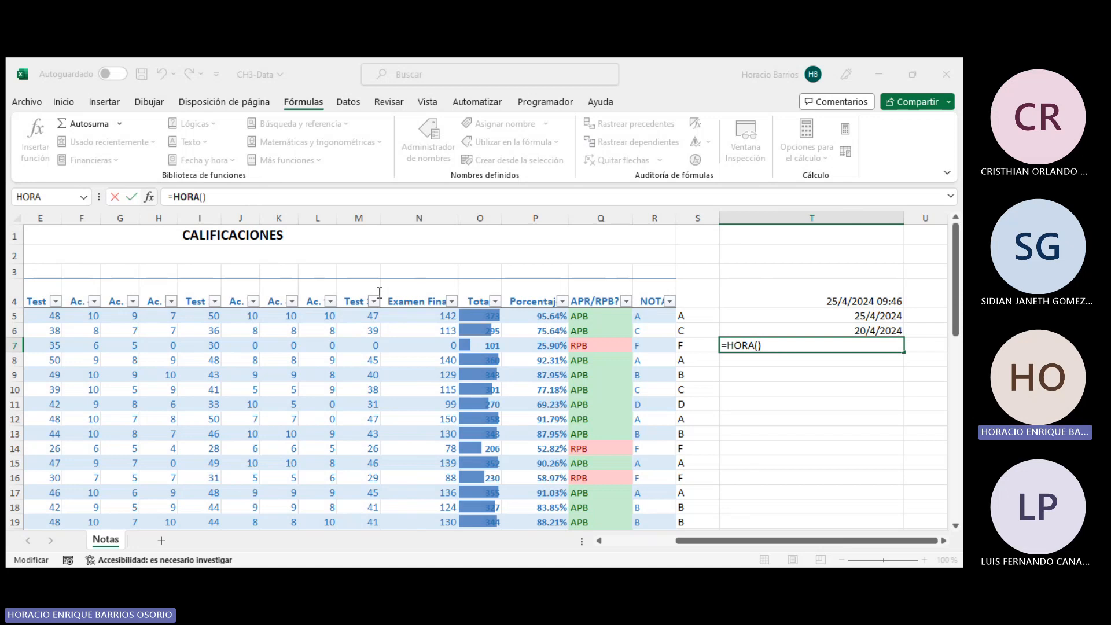
type("5")
key("ctrl+Return")
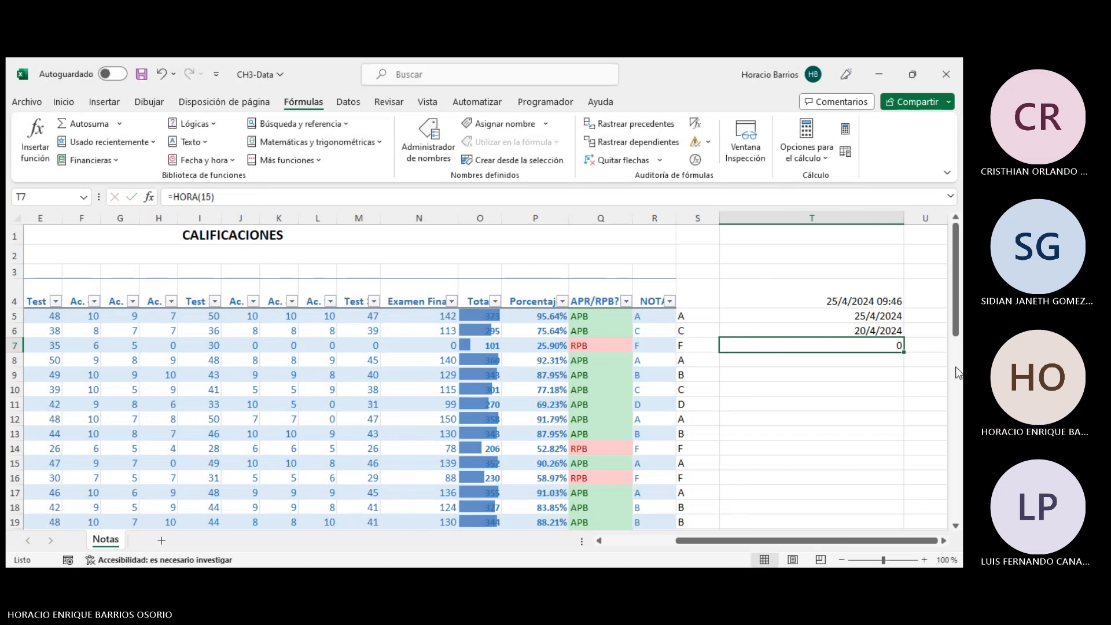
left_click(233, 191)
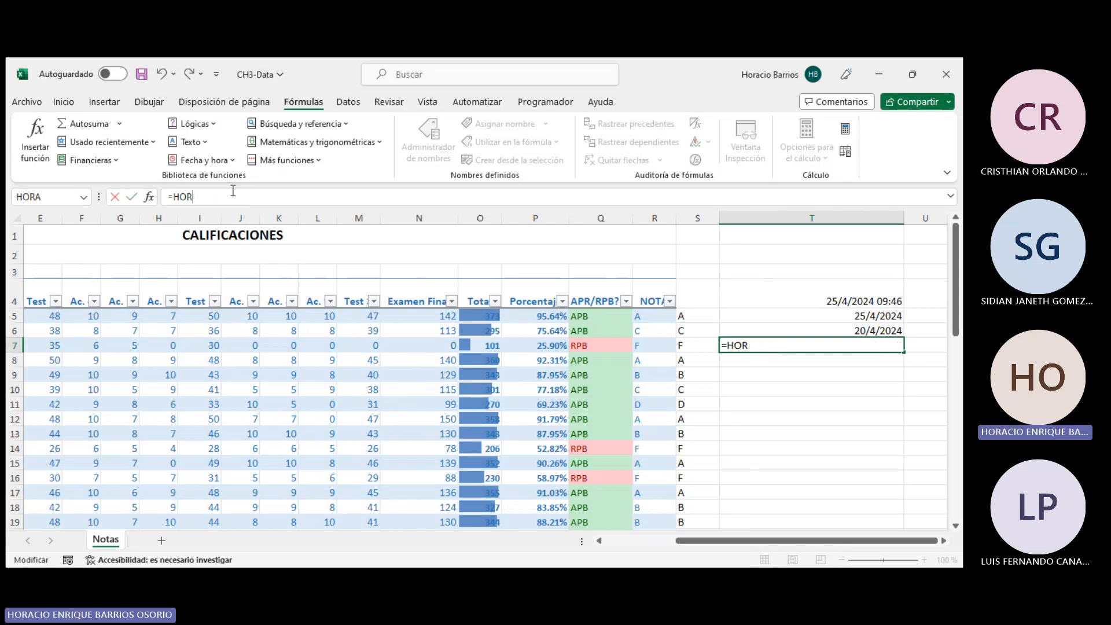
key("BackSpace")
key("BackSpace")
key("BackSpace")
key("BackSpace")
left_click(203, 160)
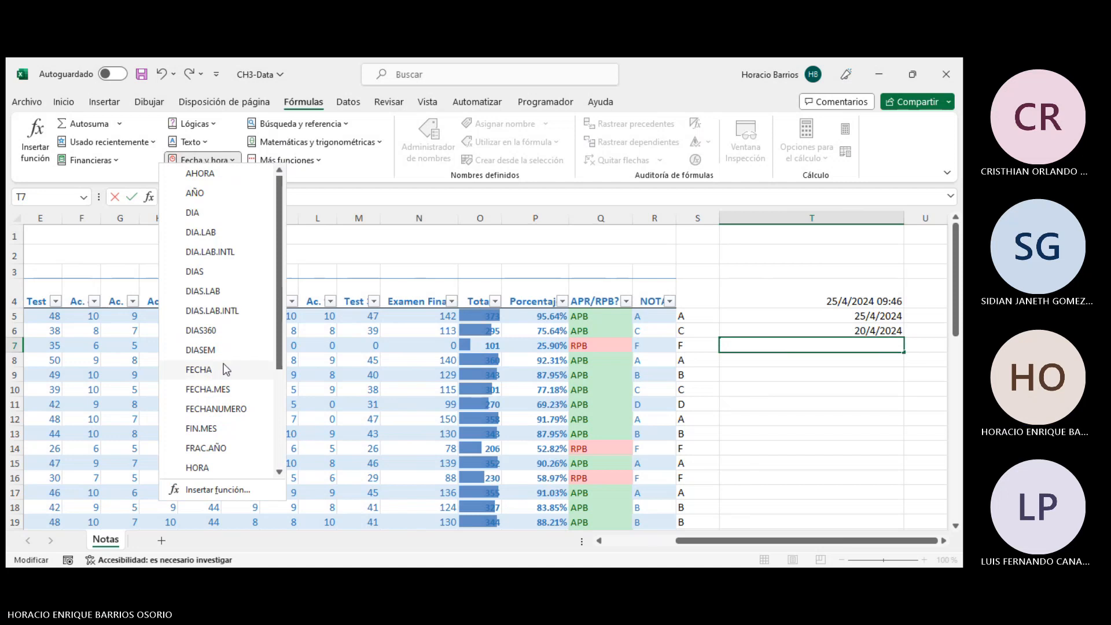
scroll(225, 369, "down", 3)
key("Escape")
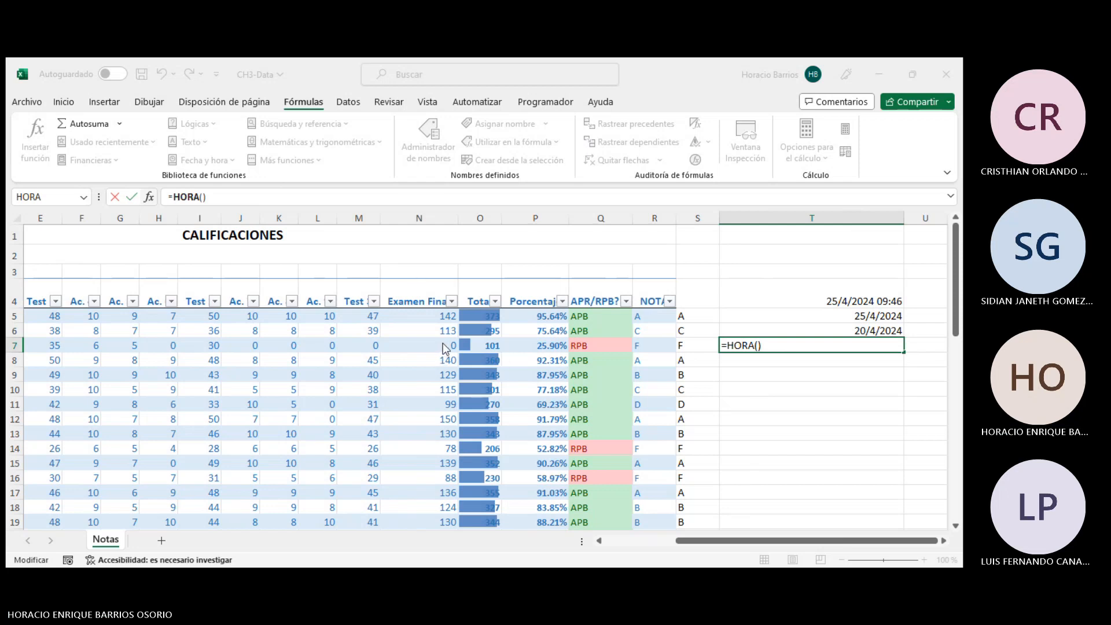
key("ctrl+Return")
- Enter the time 2:00 in cell T12
left_click(833, 416)
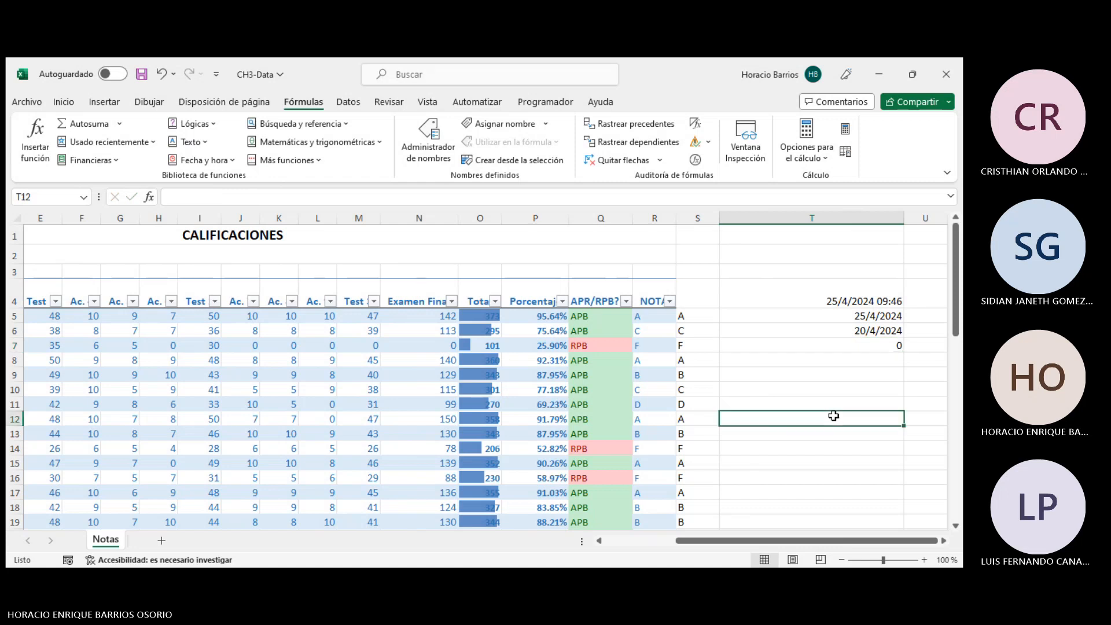
type("2:00:00")
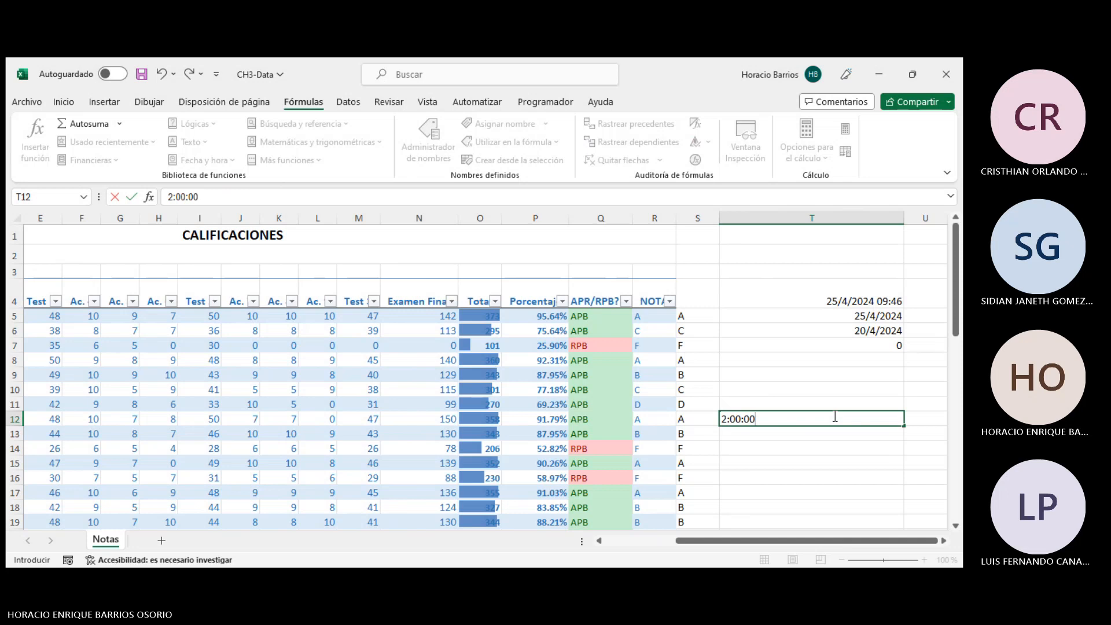
key("Return")
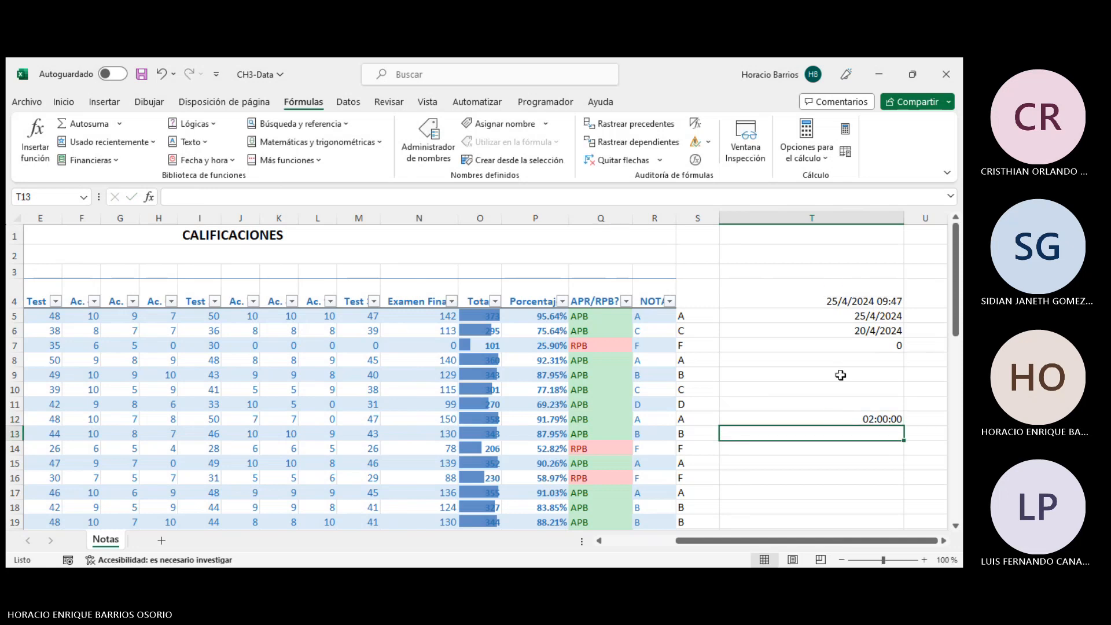
- Change the HORA formula in T7 so its argument references cell T12 instead of 15
left_click(840, 345)
left_click(197, 197)
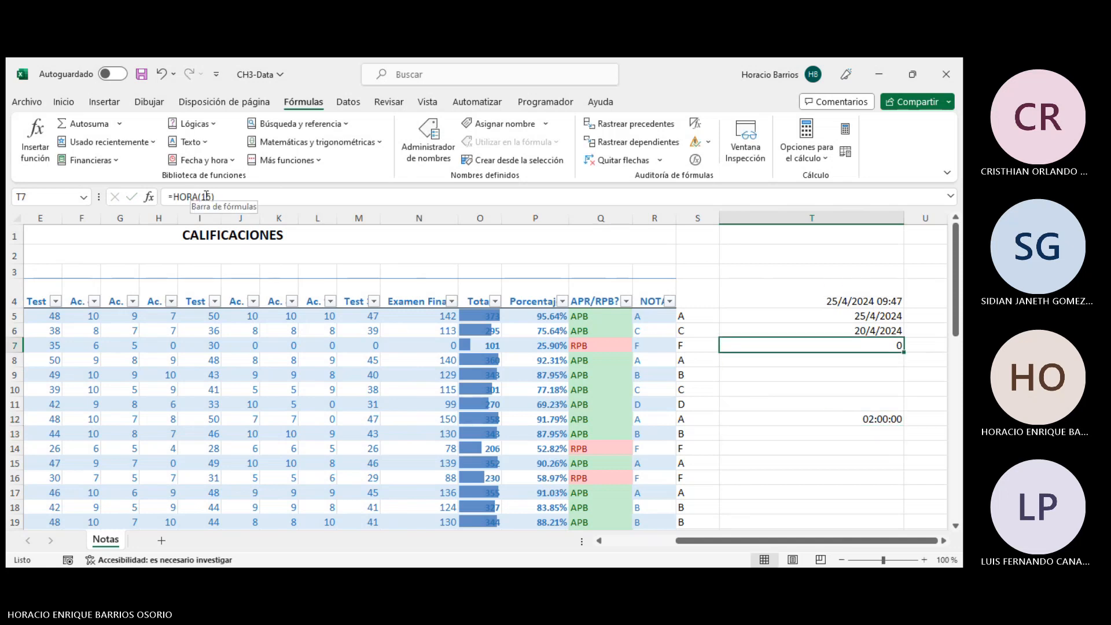
left_click_drag(201, 196, 216, 198)
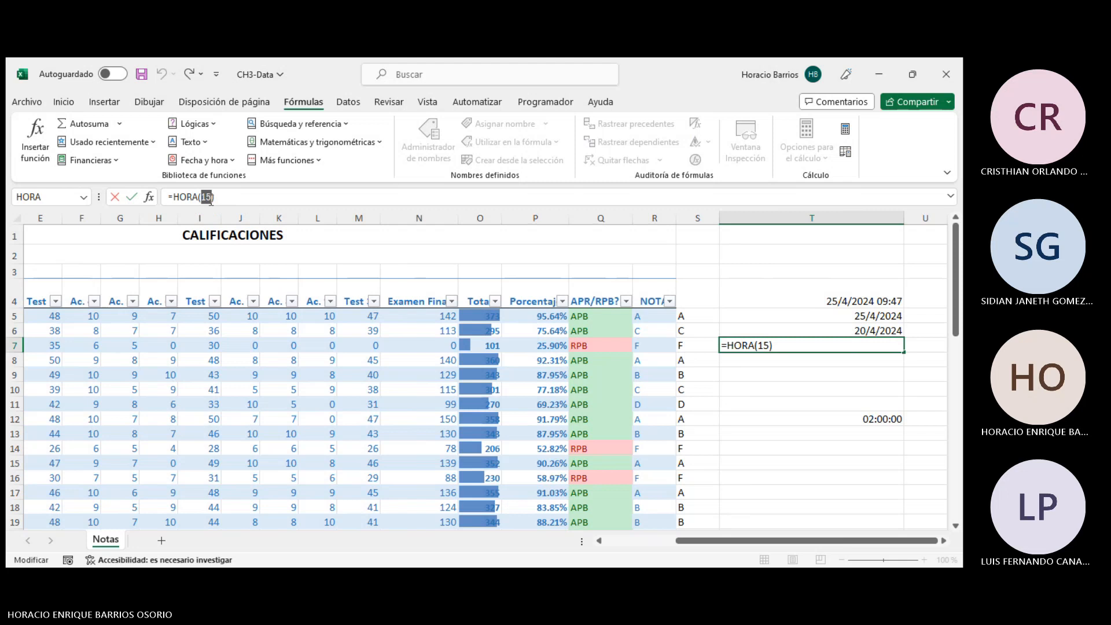
left_click(842, 418)
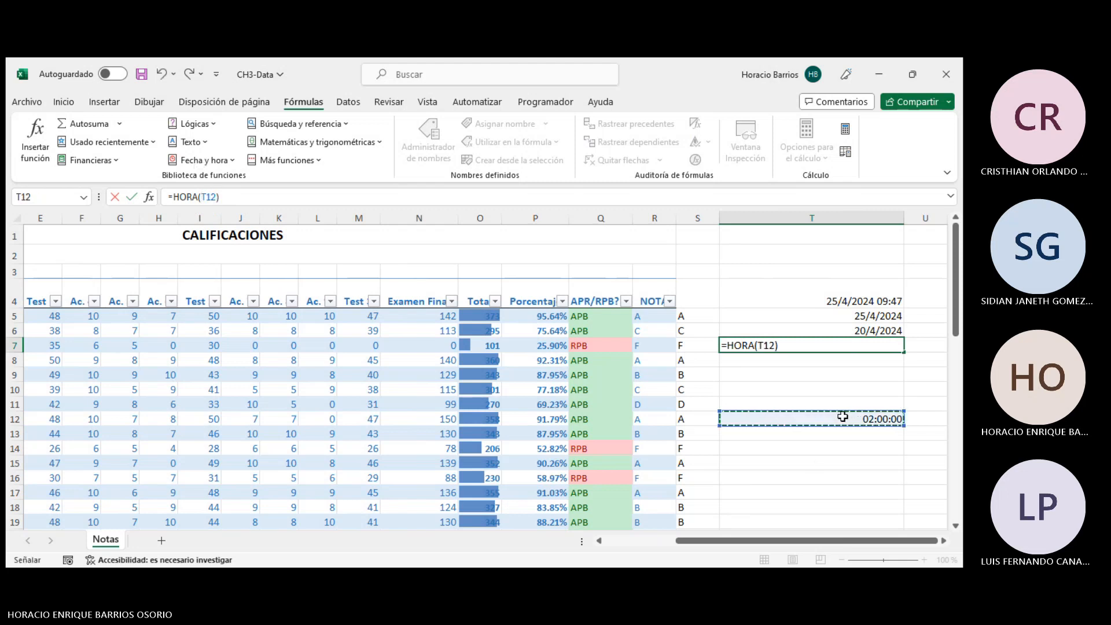
key("Return")
- Clear the contents of cells T4 through T12
left_click(860, 346)
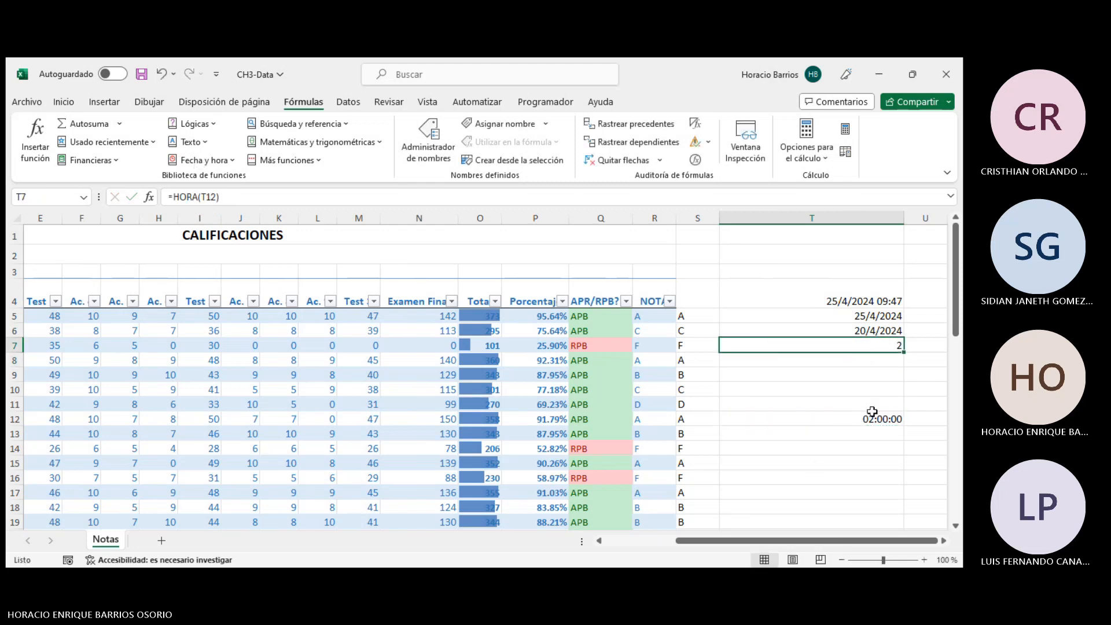
left_click_drag(871, 420, 841, 301)
key("Delete")
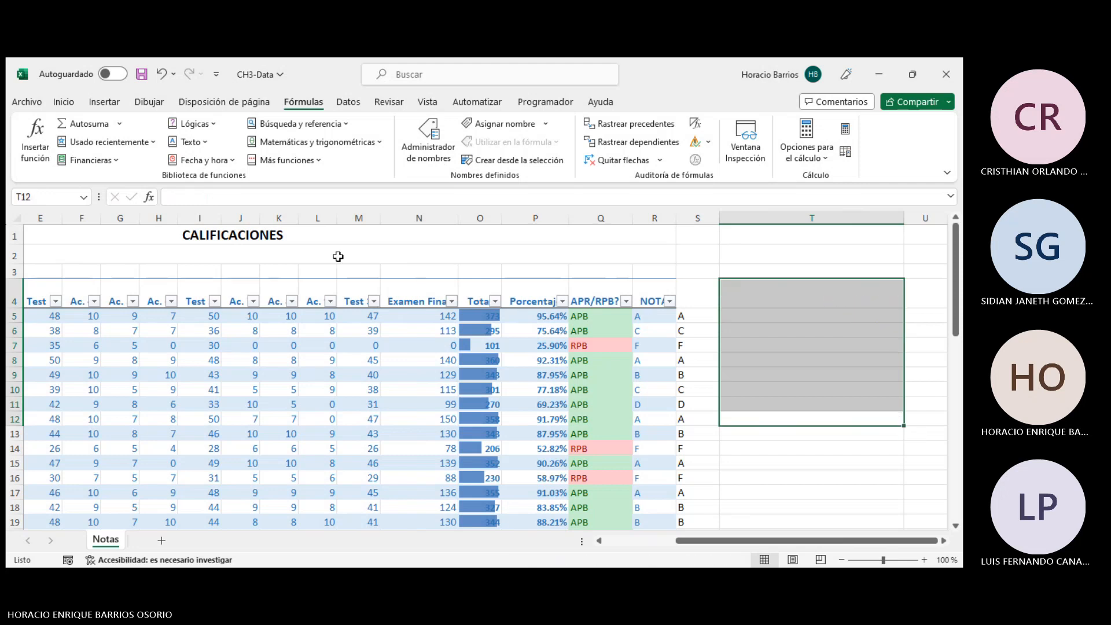
- Browse the Logical, Lookup and Reference, Date and Time, and Text function lists
left_click(191, 123)
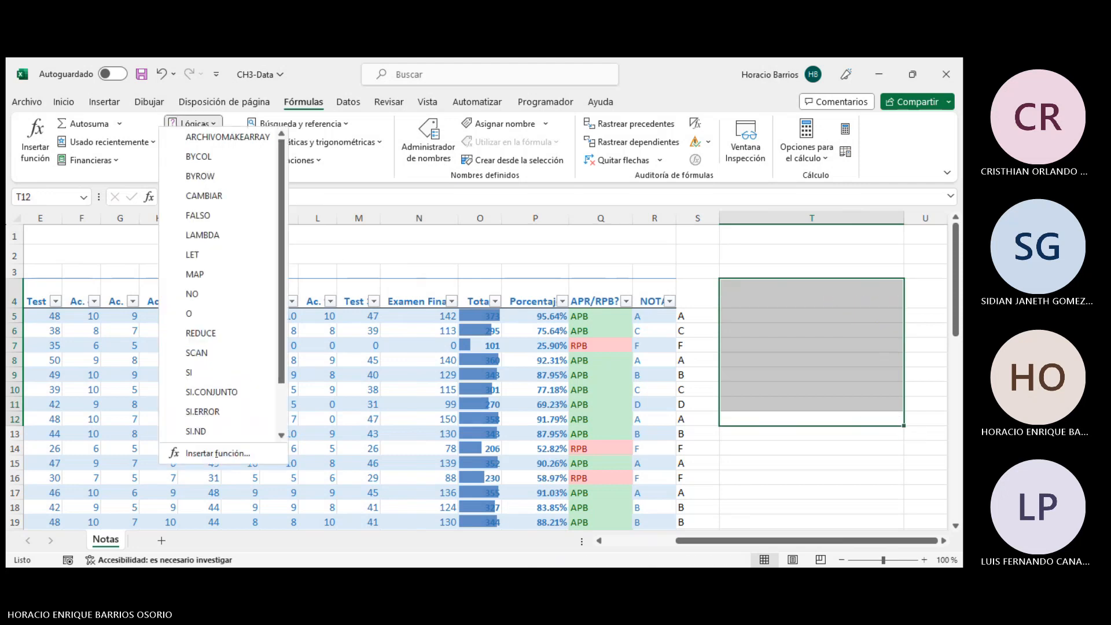
scroll(241, 293, "down", 1)
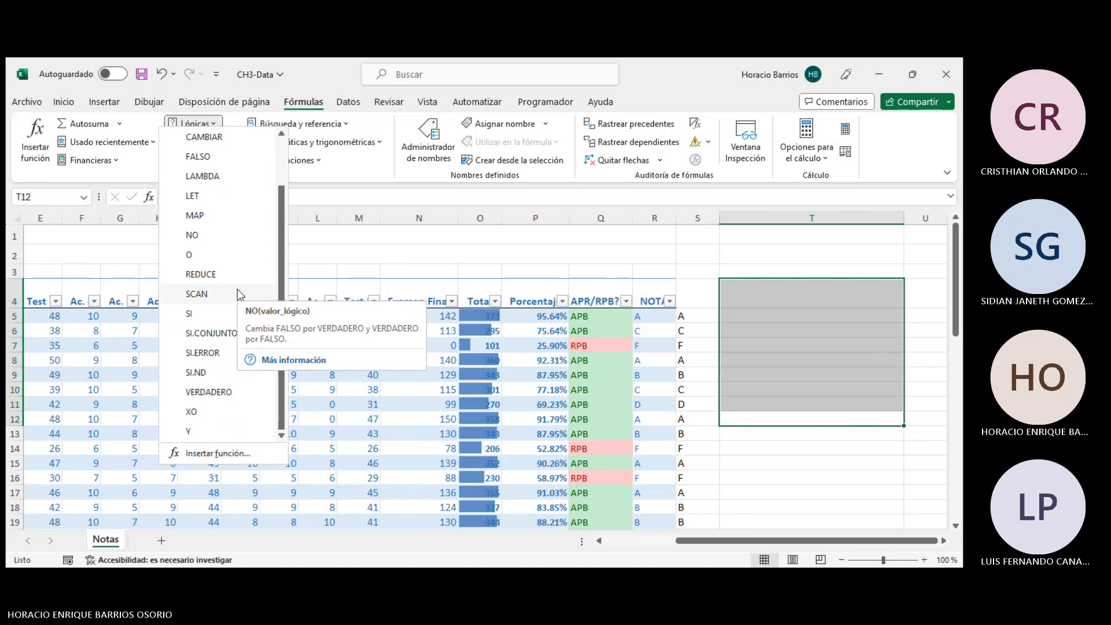
left_click(846, 355)
left_click(802, 332)
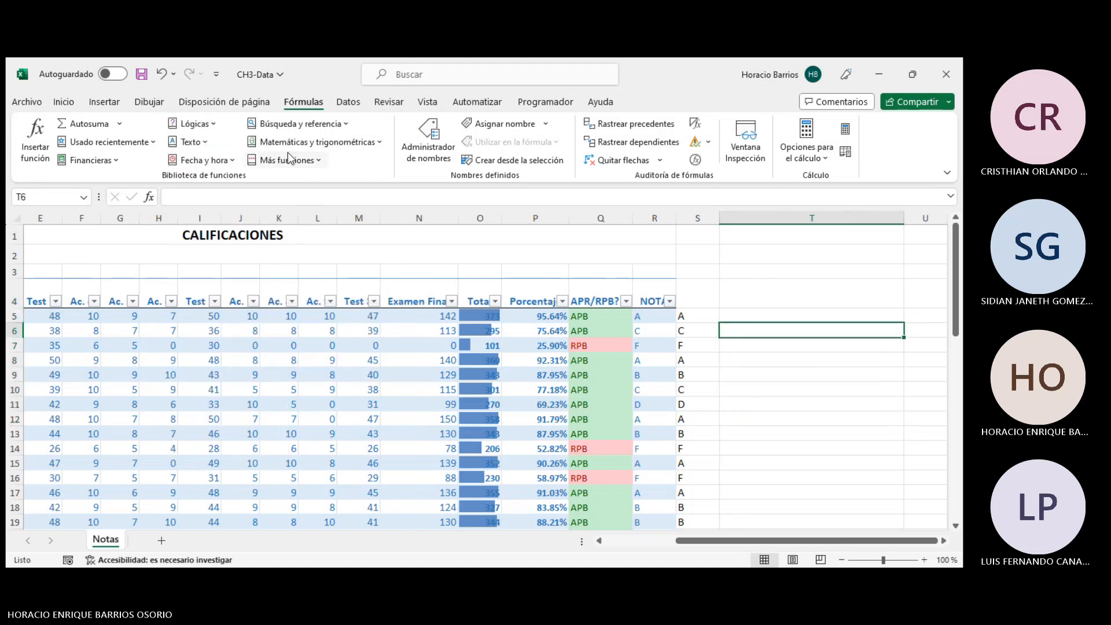
left_click(298, 124)
scroll(316, 315, "down", 6)
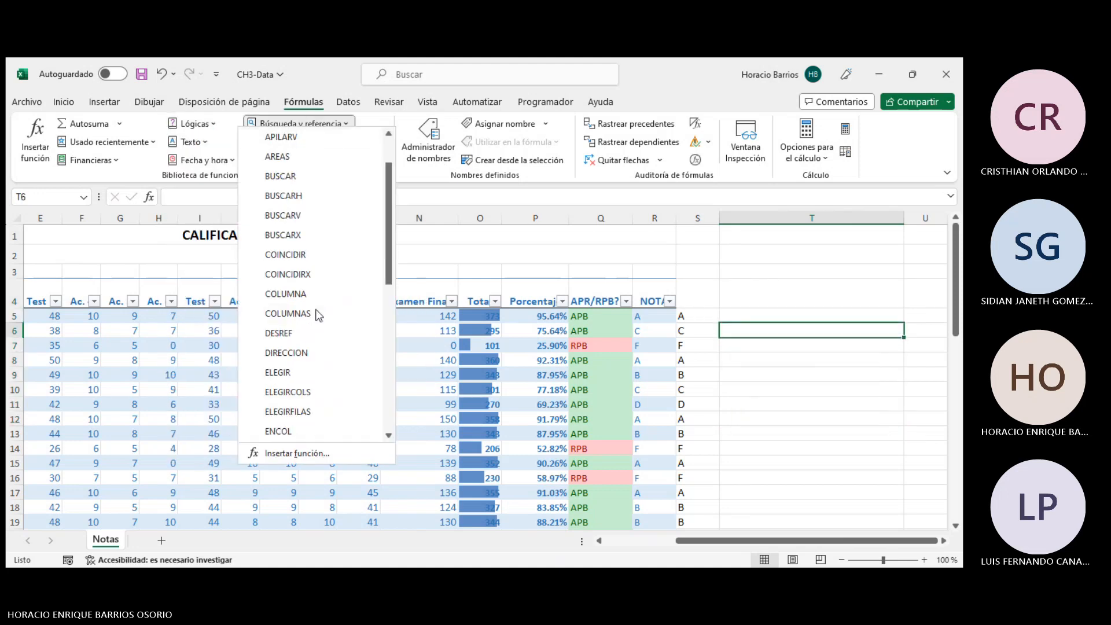
scroll(317, 312, "down", 2)
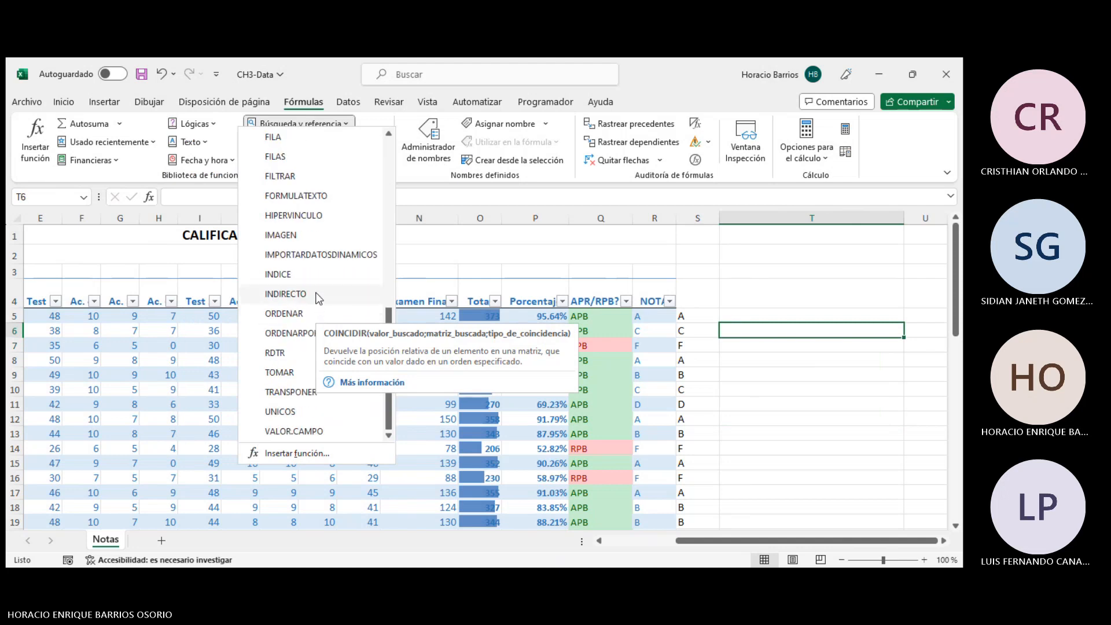
left_click(508, 237)
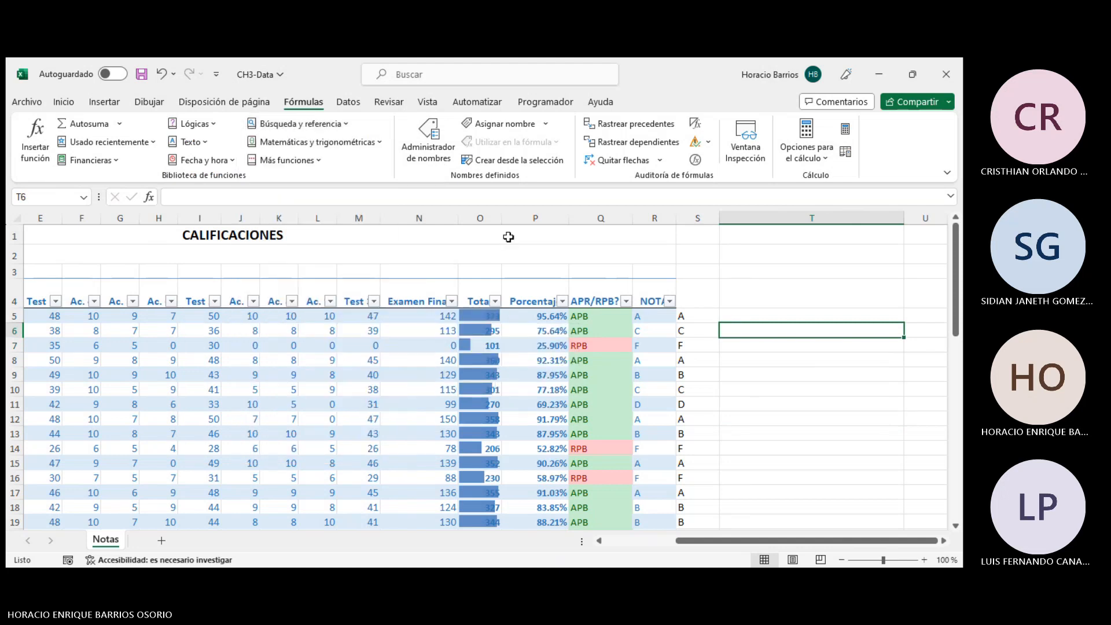
left_click(232, 160)
left_click(232, 161)
left_click(191, 142)
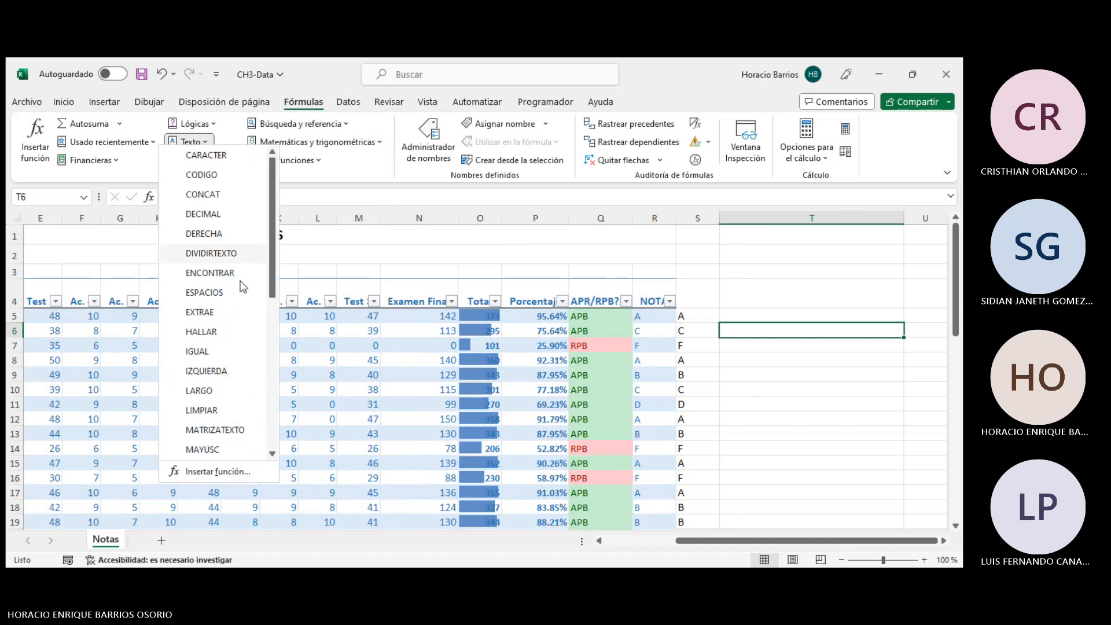
scroll(248, 390, "down", 6)
left_click(813, 404)
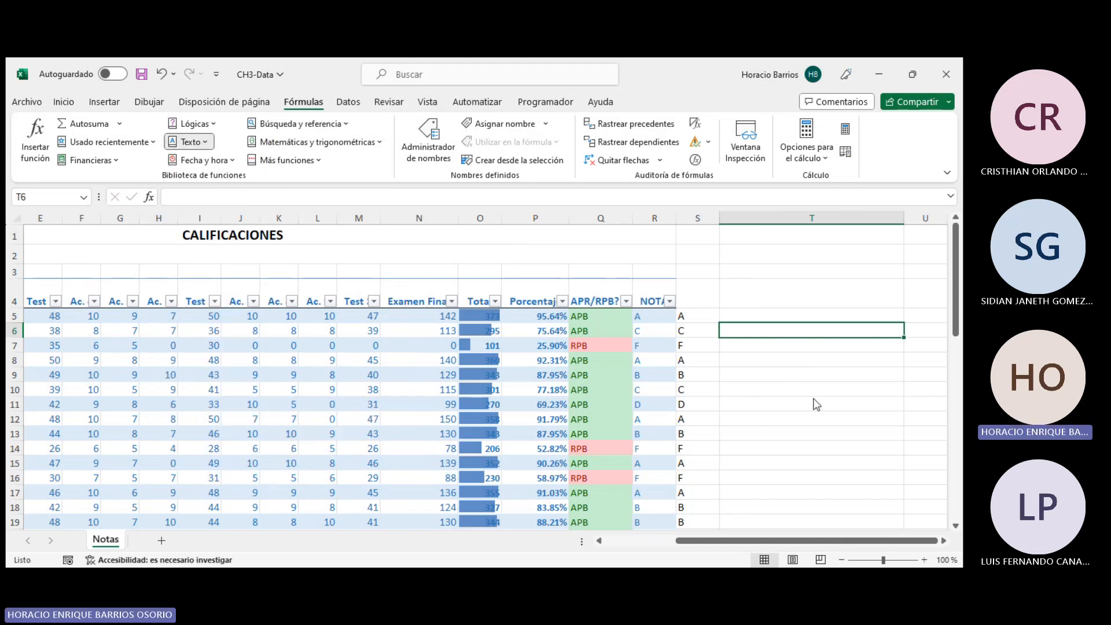
- Narrow column T to a width of about 8.14
left_click(757, 287)
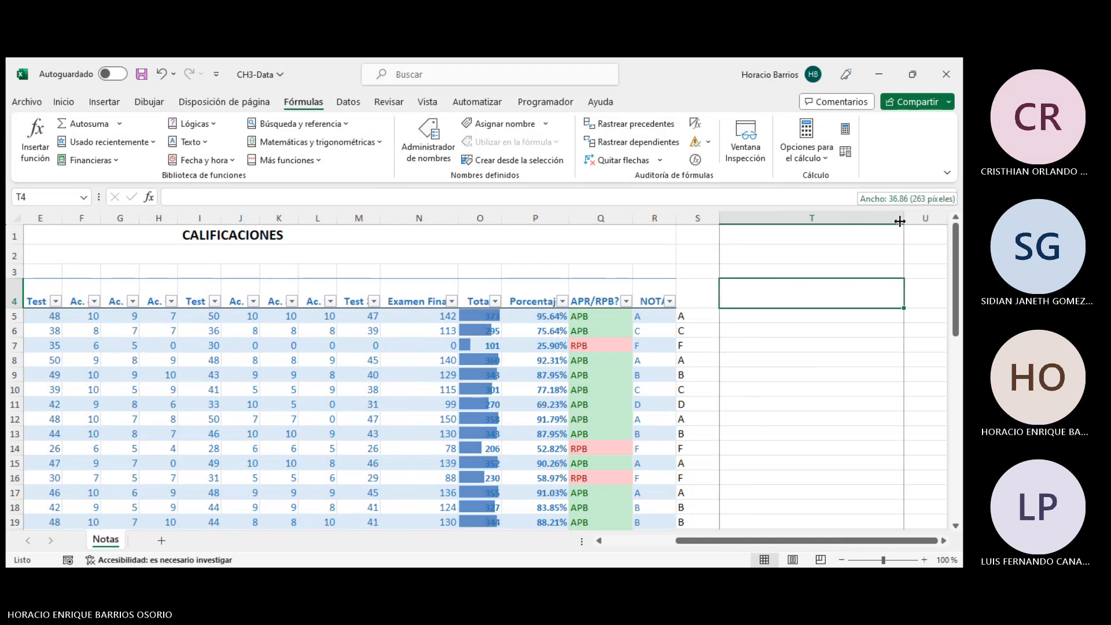
left_click(63, 102)
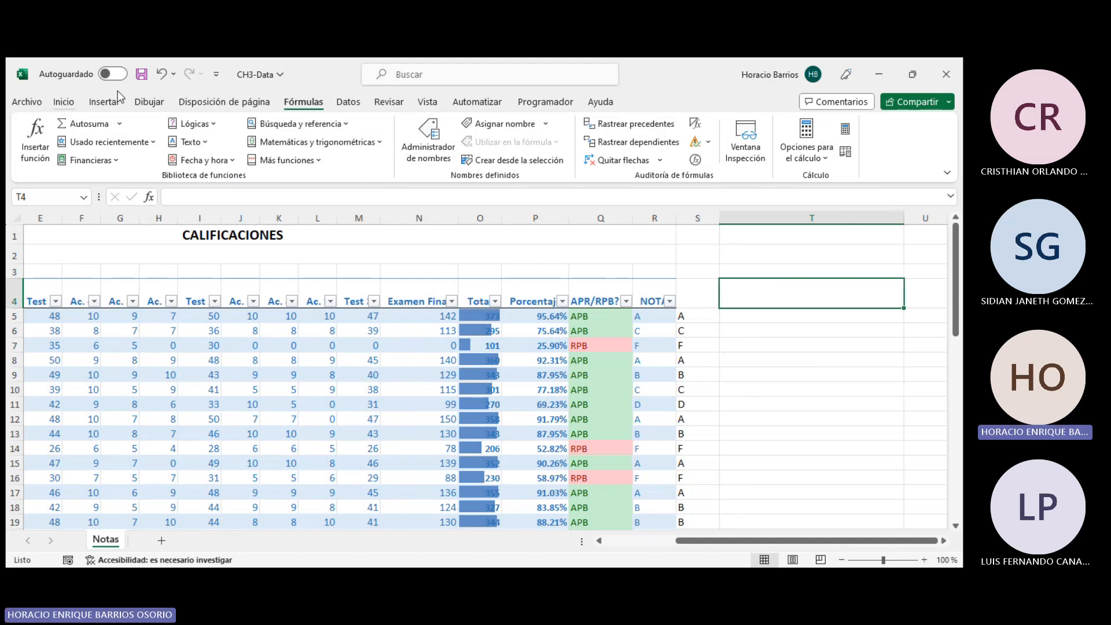
left_click(630, 160)
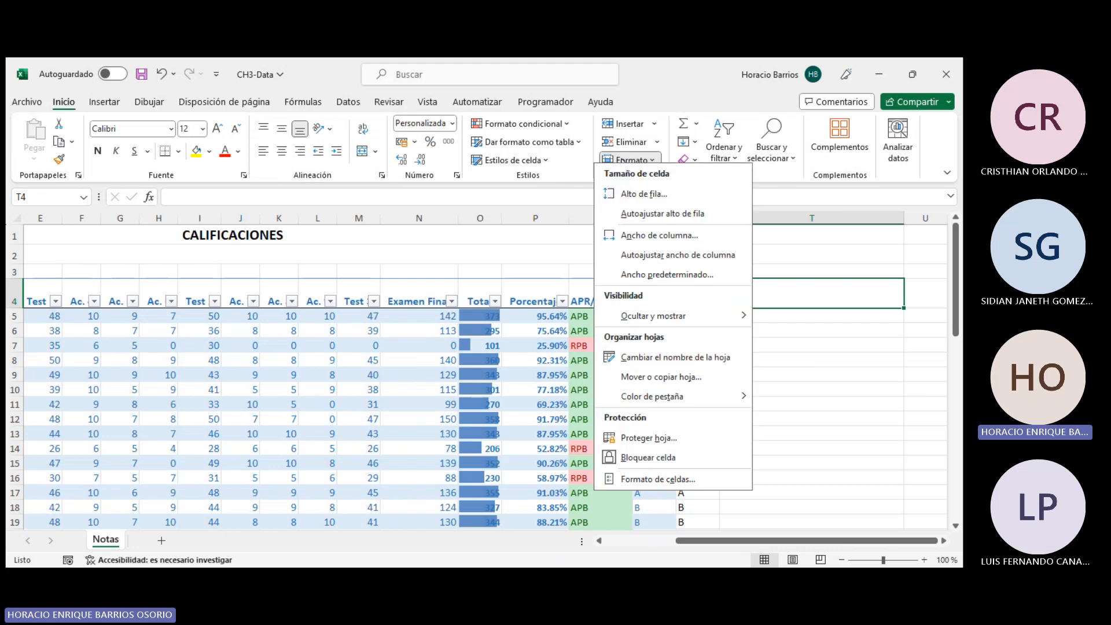
left_click(666, 254)
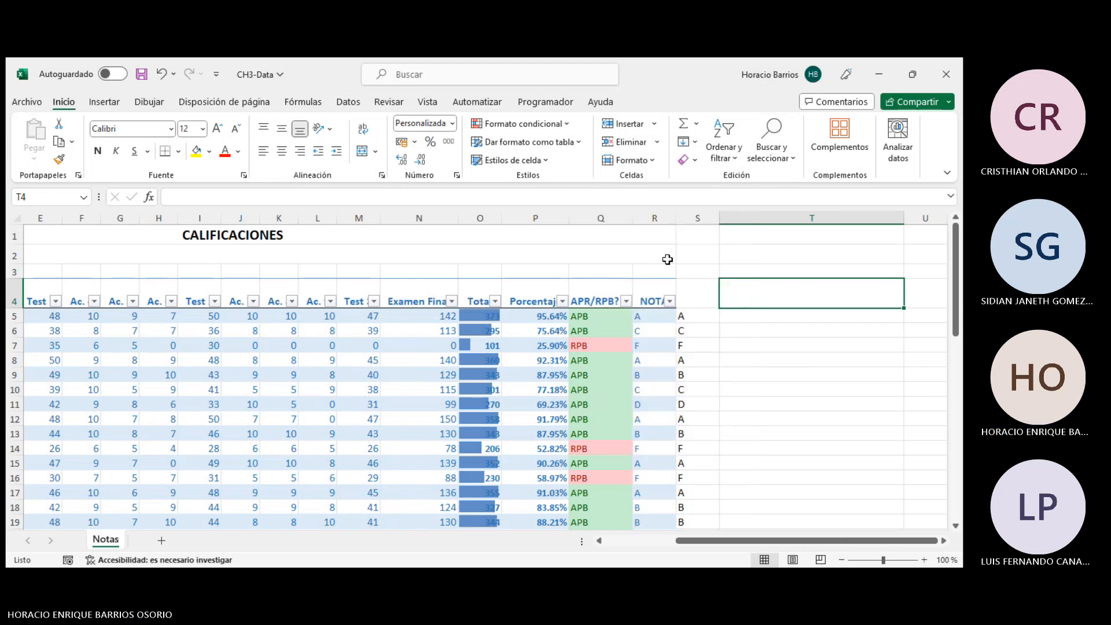
left_click_drag(904, 217, 756, 219)
left_click(798, 214)
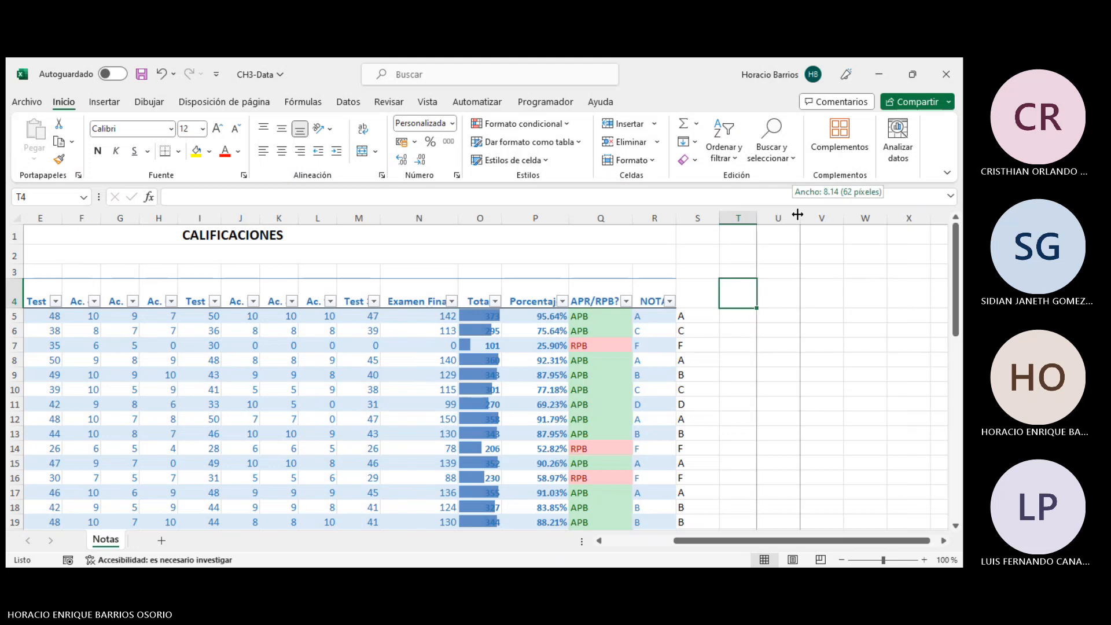
- Enter a person's full name in lowercase in cell A38 below the grade tables
left_click(773, 327)
left_click(729, 311)
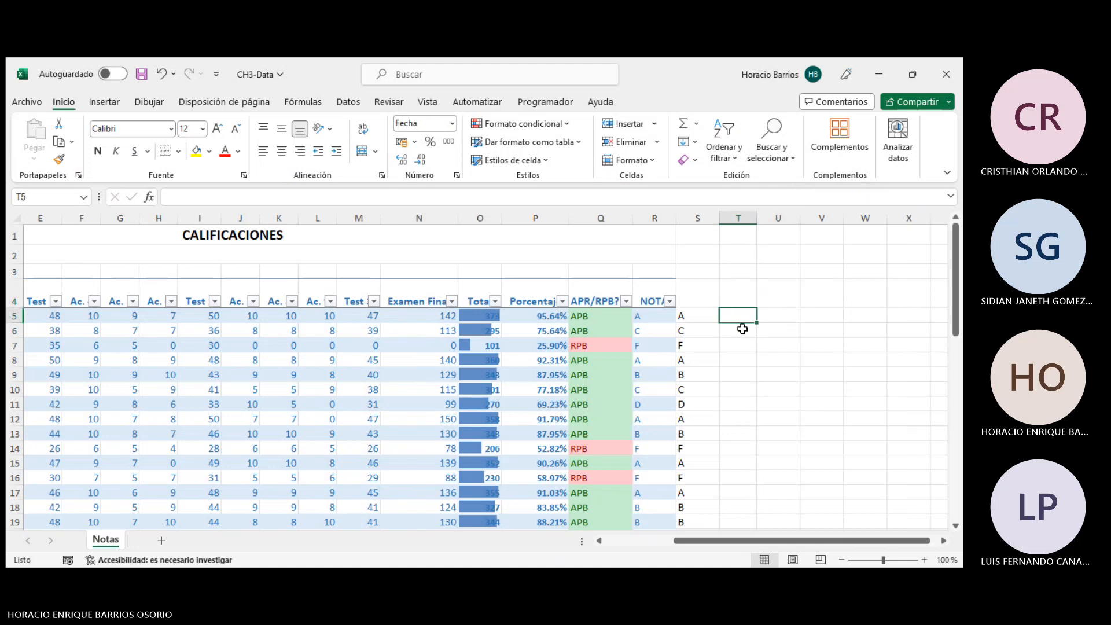
scroll(781, 380, "down", 2)
scroll(781, 379, "down", 5)
scroll(209, 424, "down", 1)
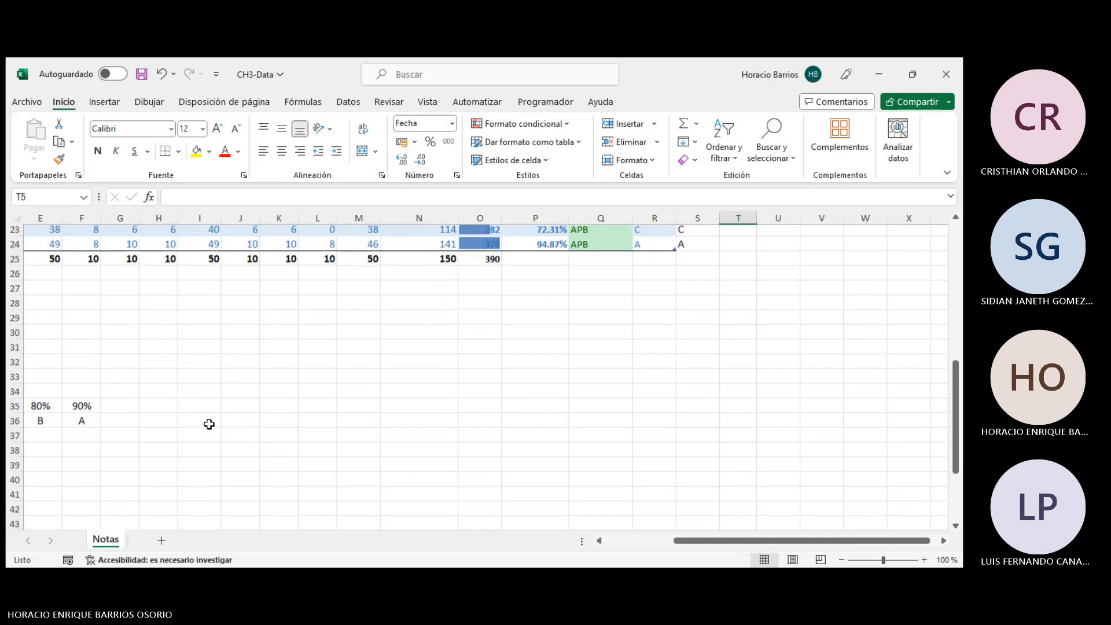
left_click_drag(755, 544, 687, 543)
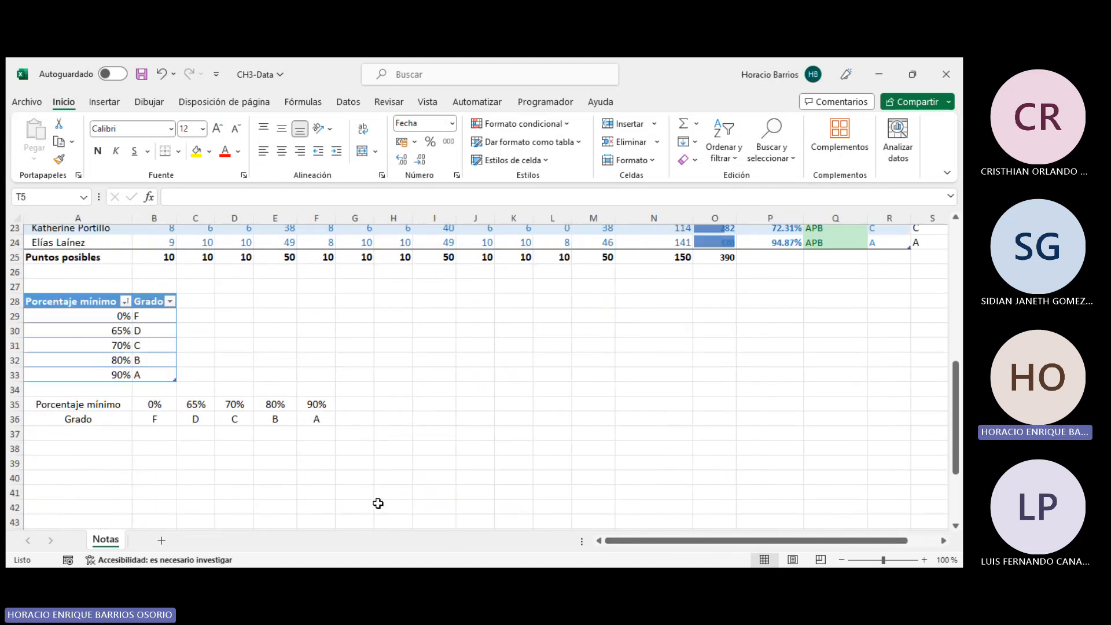
scroll(55, 446, "down", 1)
left_click(55, 405)
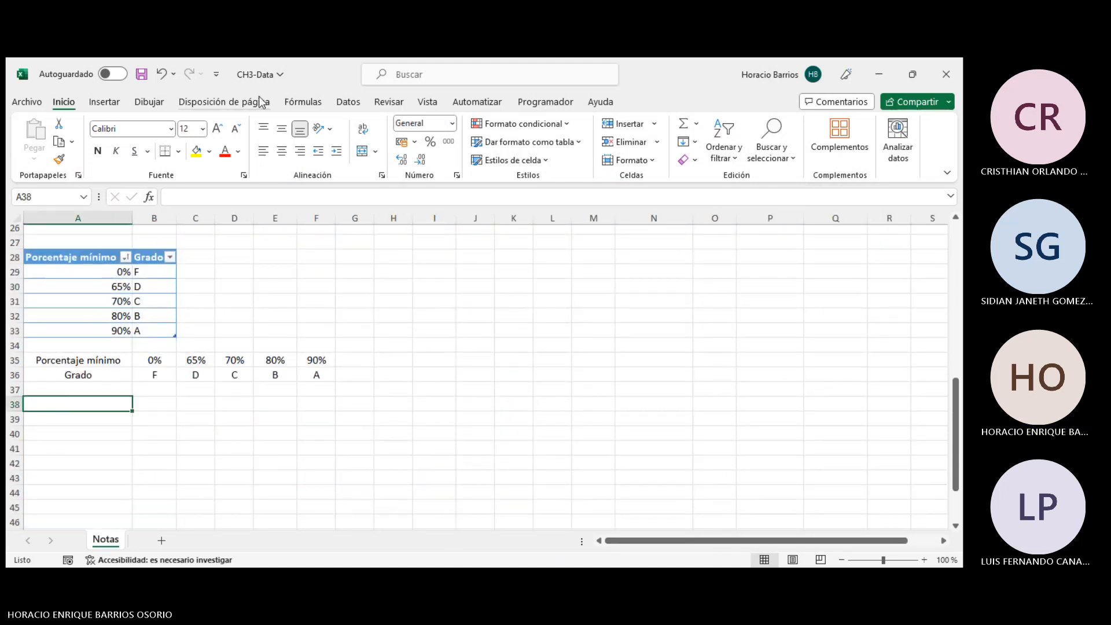
left_click(305, 102)
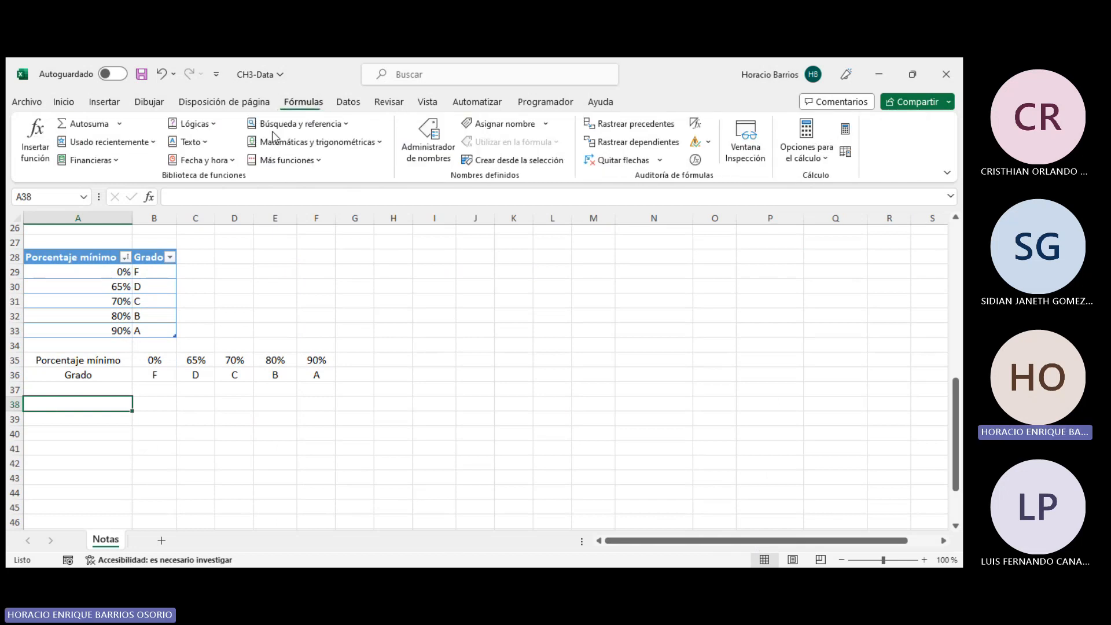
left_click(190, 141)
left_click(403, 322)
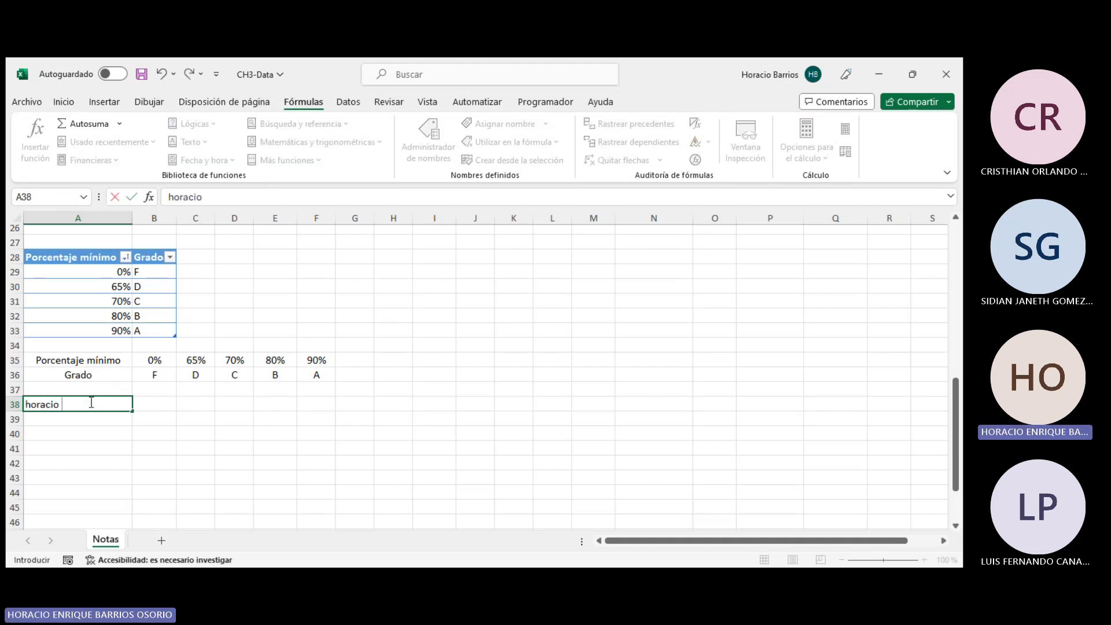
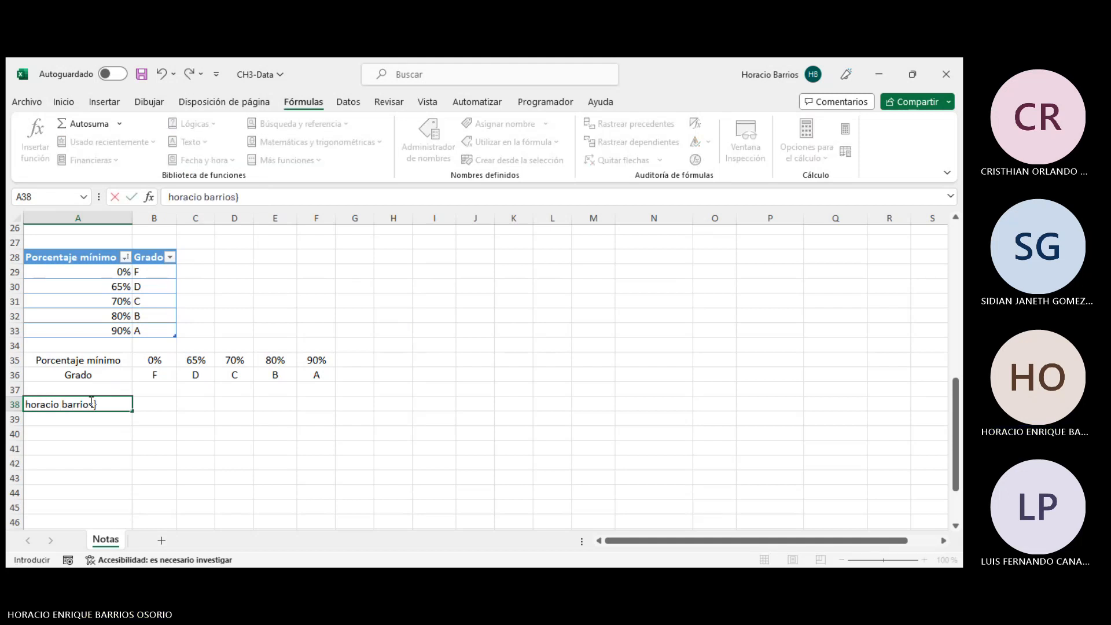
key("Tab")
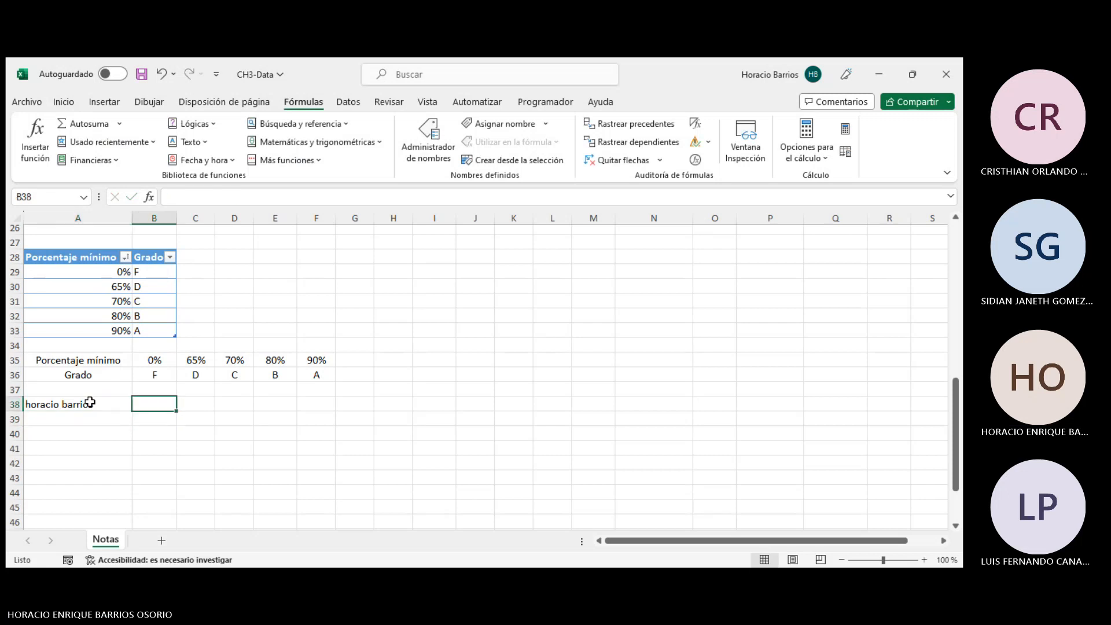
- Insert a MAYUSC formula in B38 that converts the text in A38 to uppercase
left_click(231, 162)
left_click(231, 161)
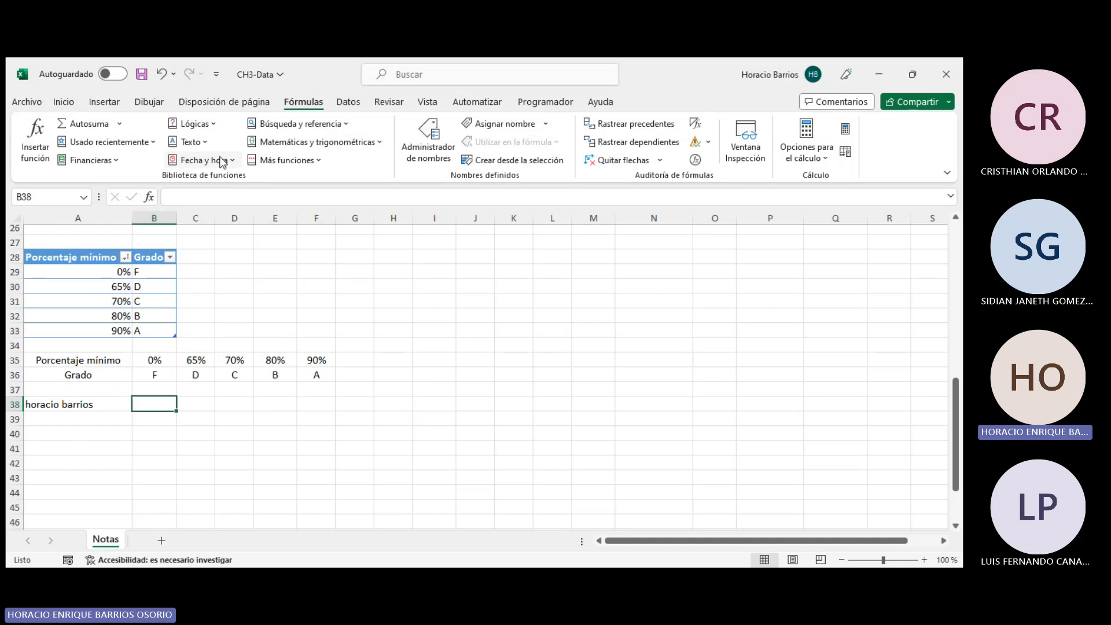
left_click(191, 142)
scroll(249, 220, "down", 5)
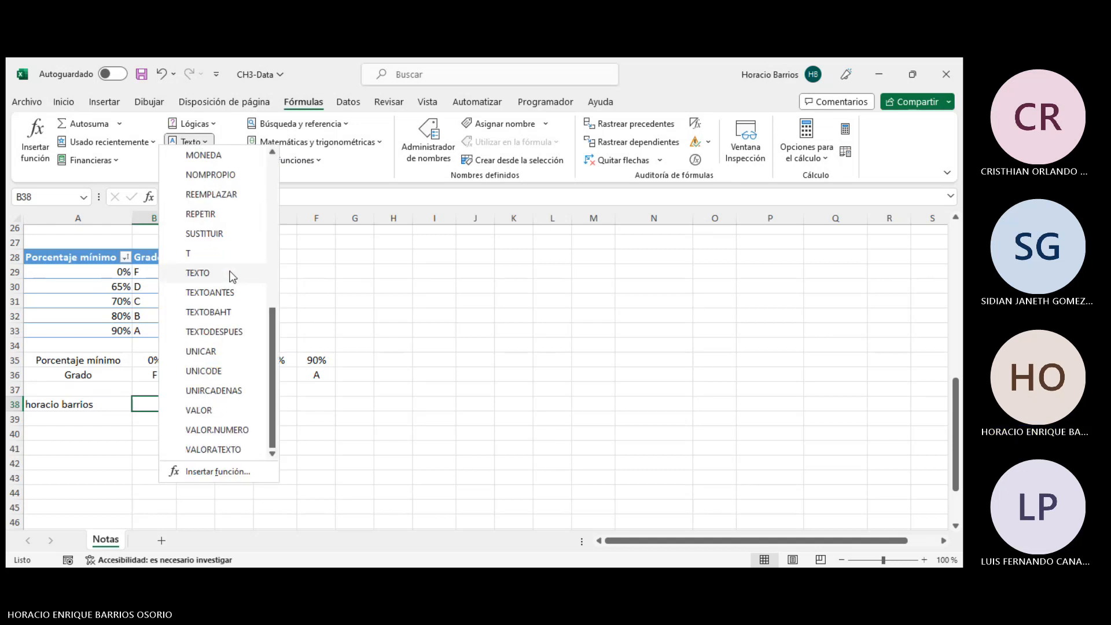
left_click(202, 174)
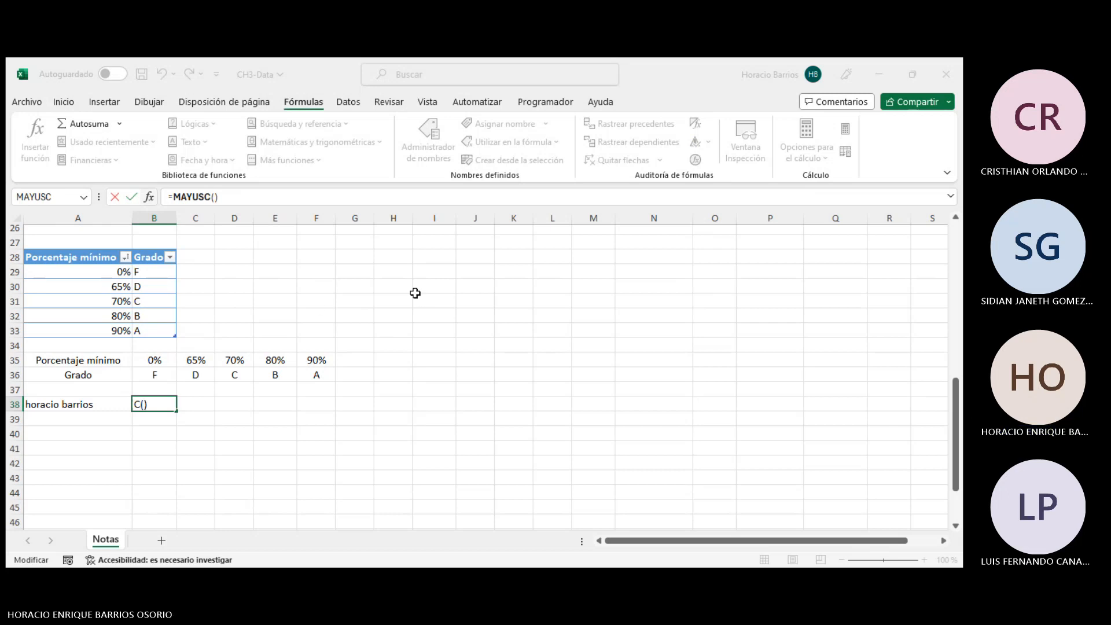
left_click(60, 408)
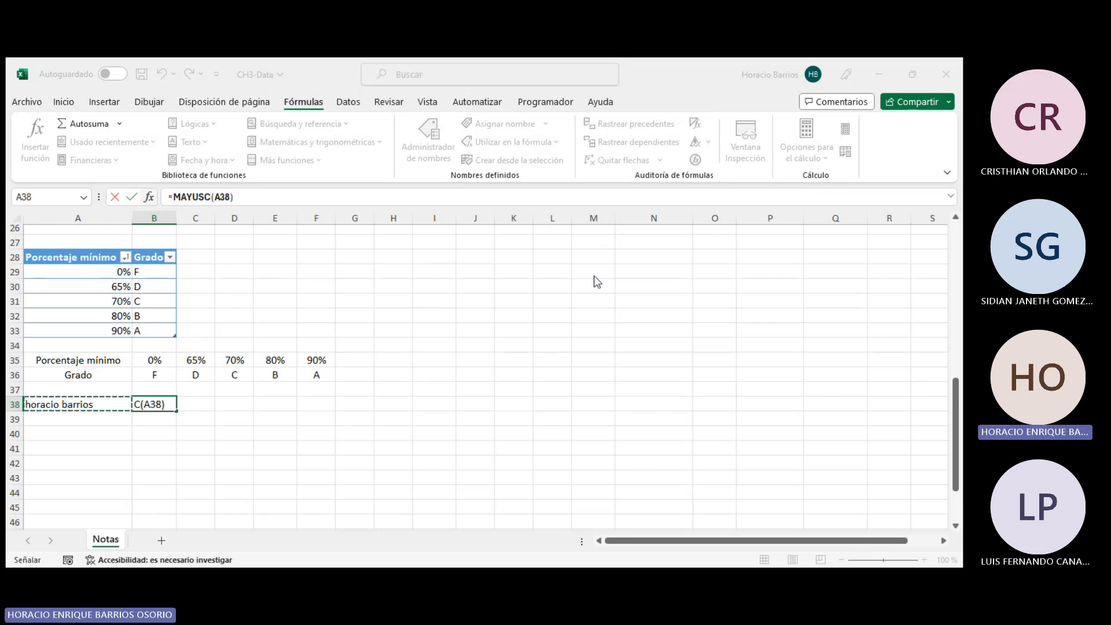
key("Return")
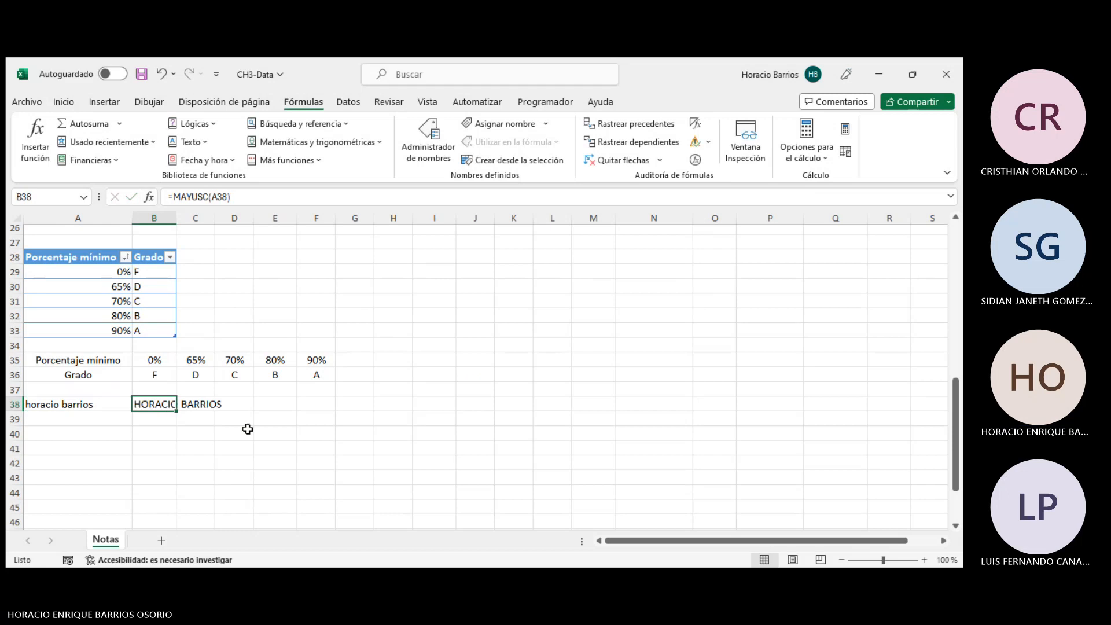
- Enter a MINUSC formula in B39 that converts the text in A38 to lowercase
left_click(225, 418)
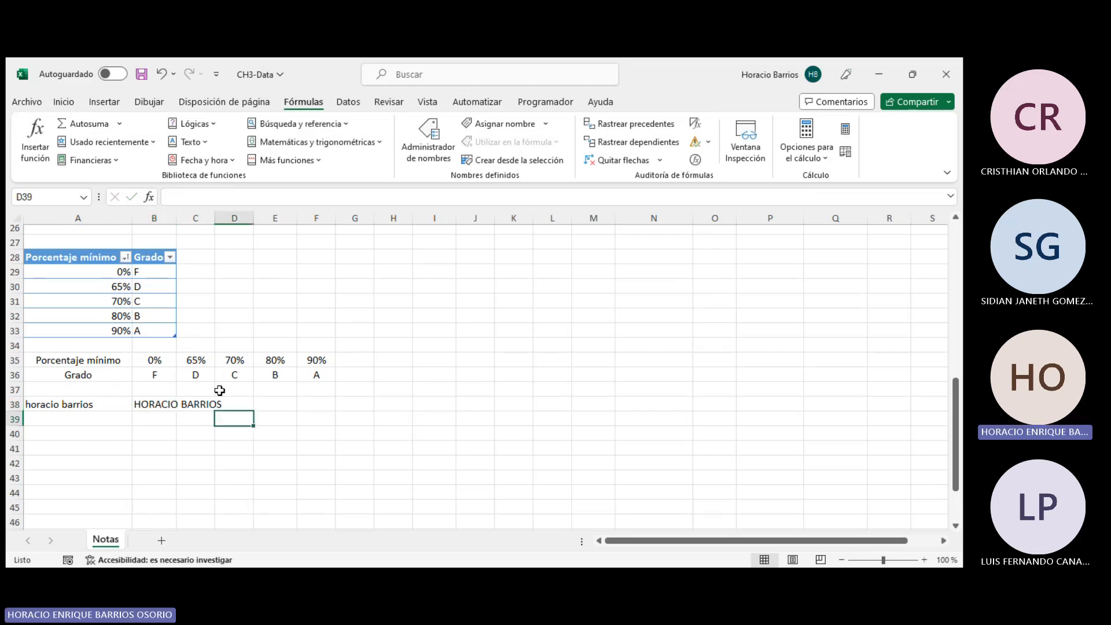
left_click(154, 418)
type("=")
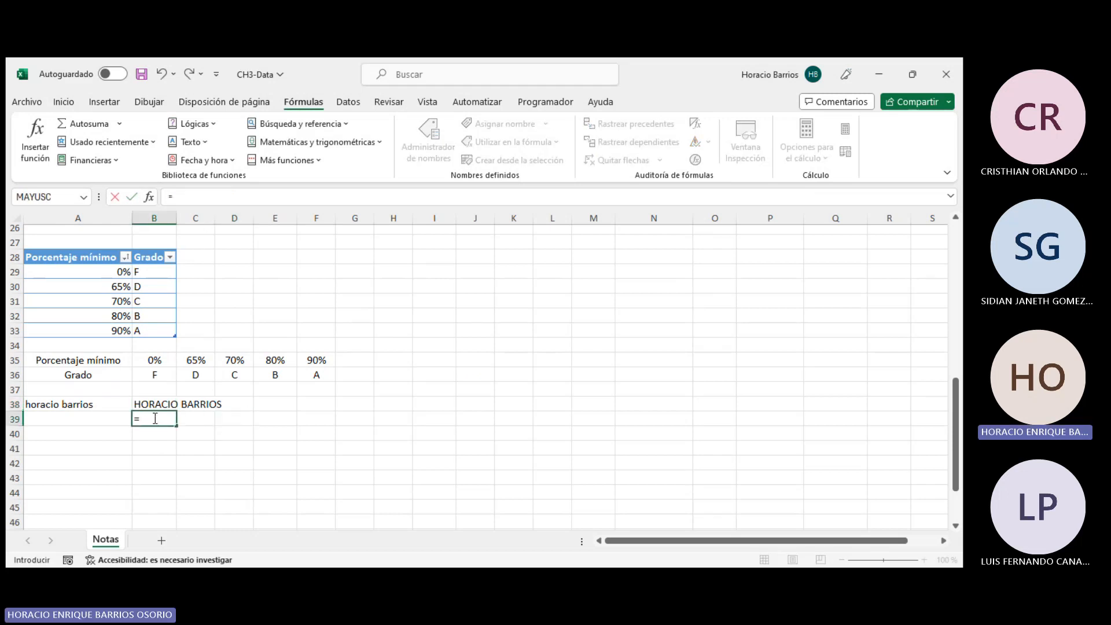
type("minusc")
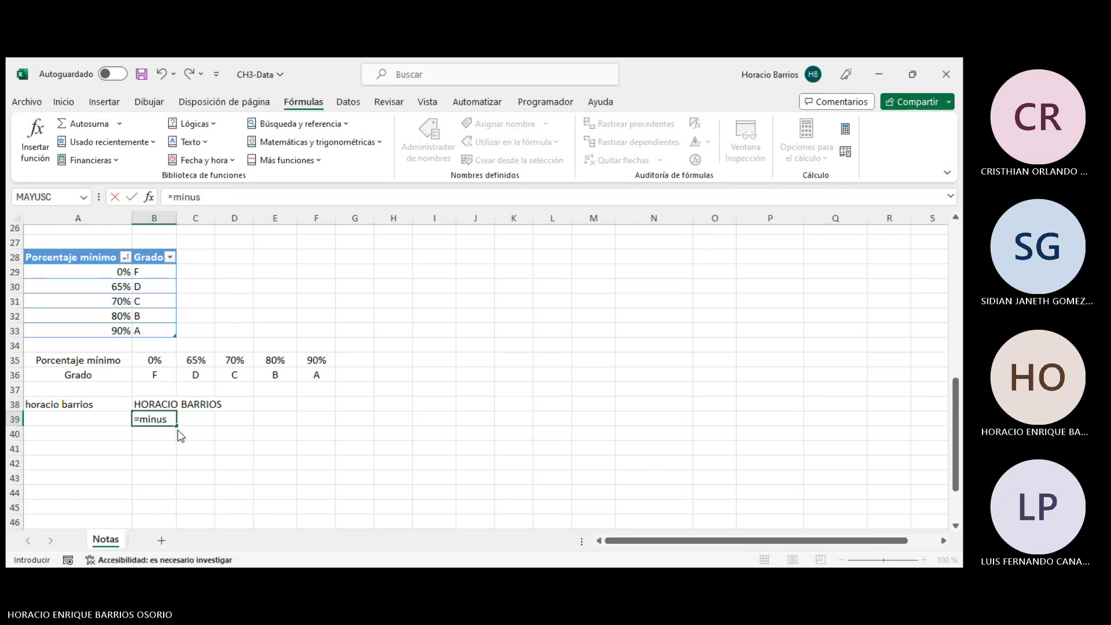
key("Tab")
left_click(59, 405)
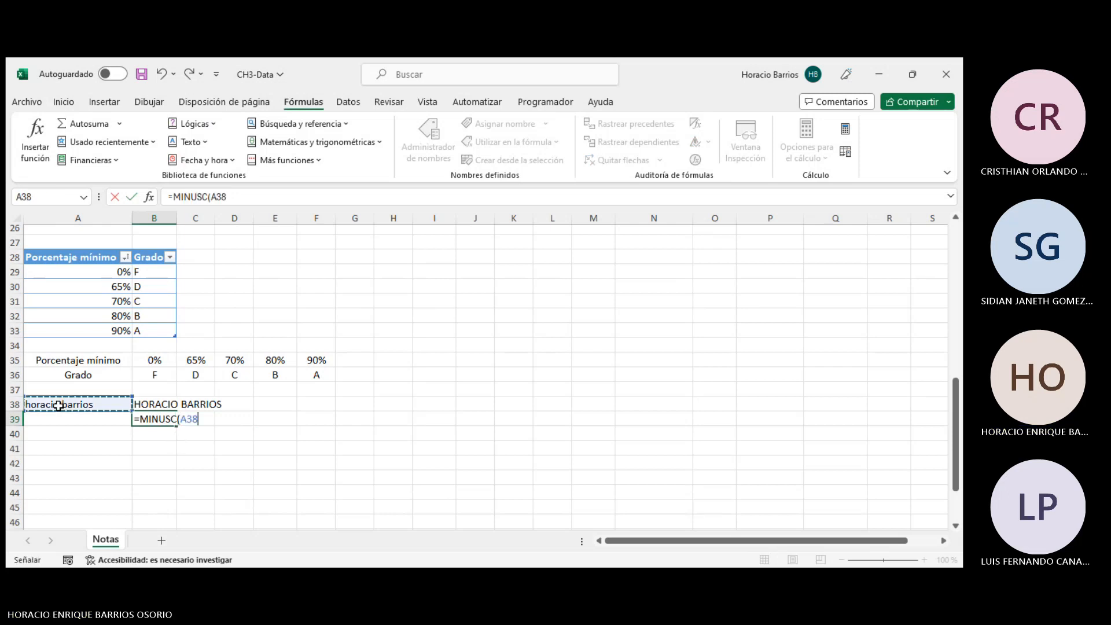
key("Return")
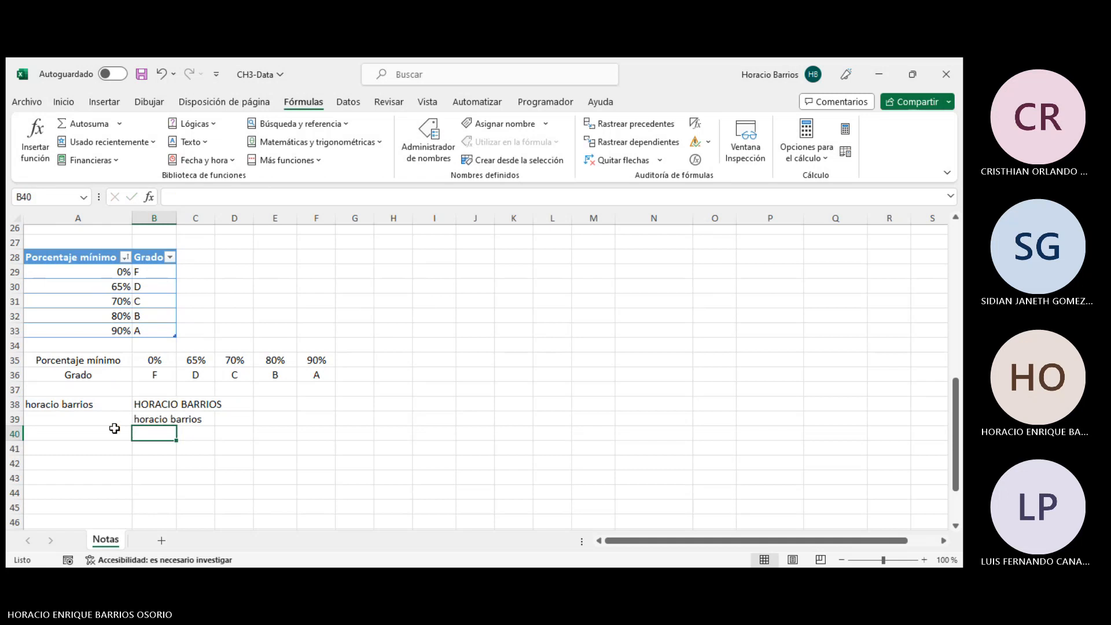
- Re-enter the person's full name in A38 using mixed uppercase and lowercase letters
left_click(142, 420)
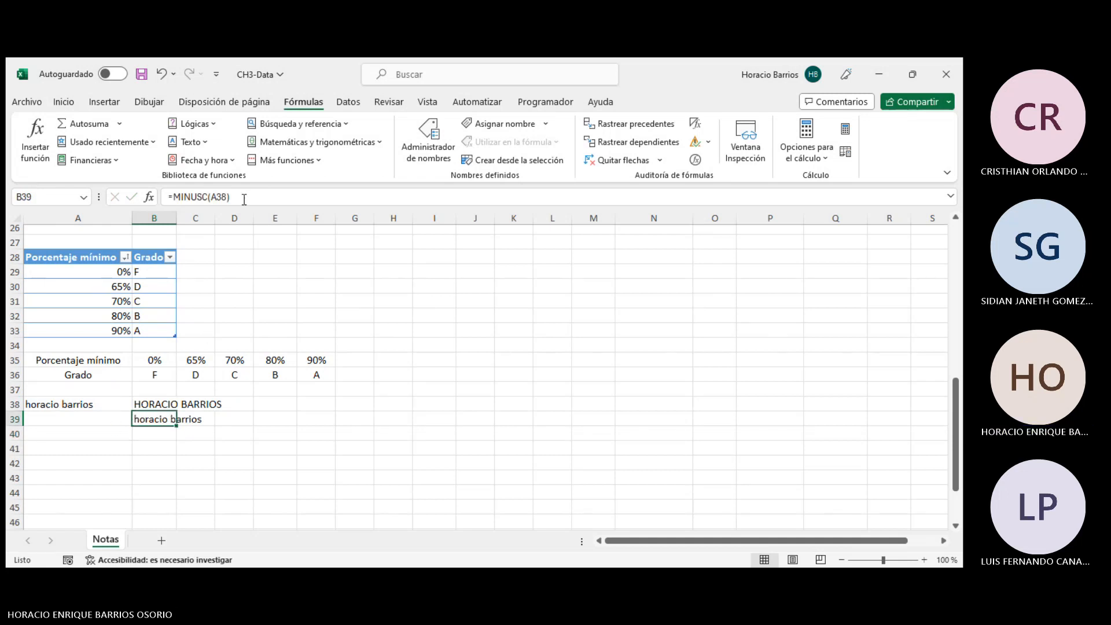
left_click(214, 197)
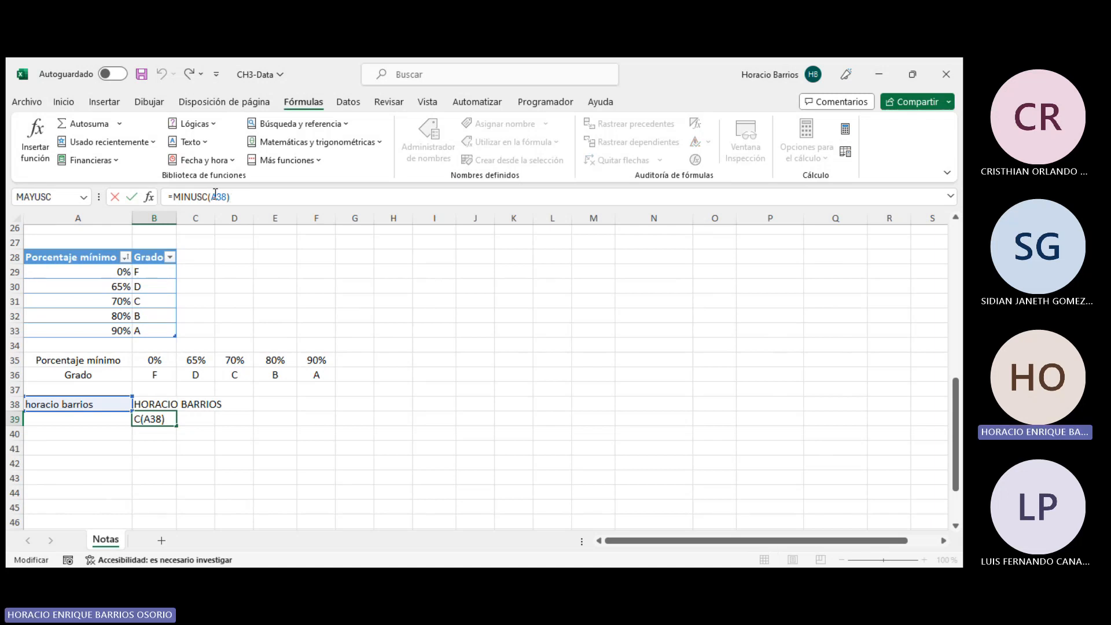
key("Return")
left_click(65, 404)
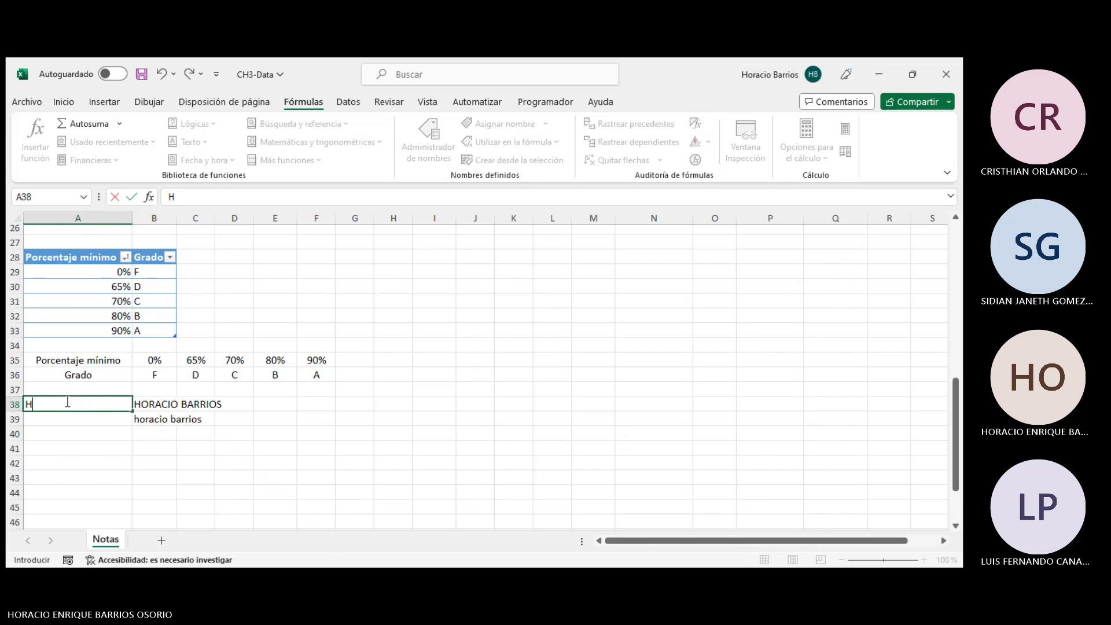
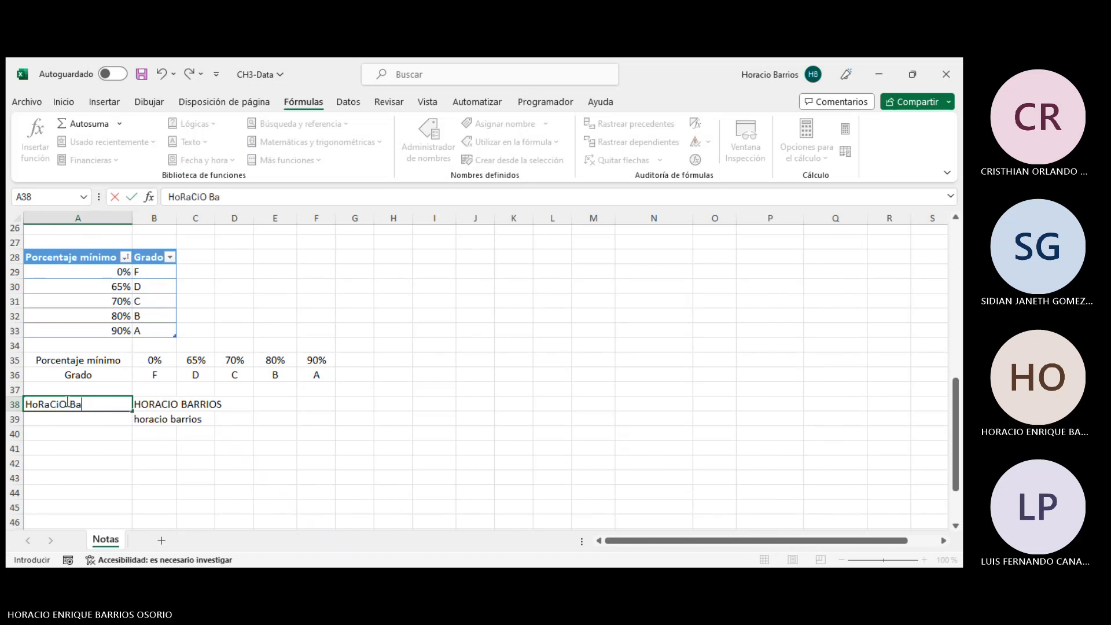
key("Return")
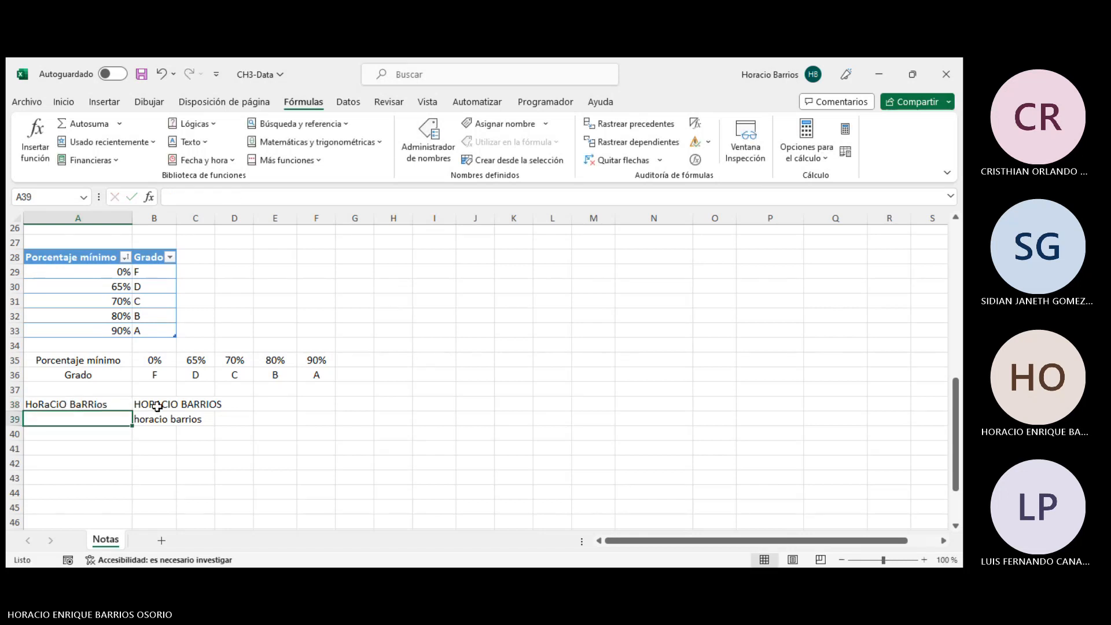
- Review the MAYUSC formula in B38 and the MINUSC formula in B39
left_click(155, 407)
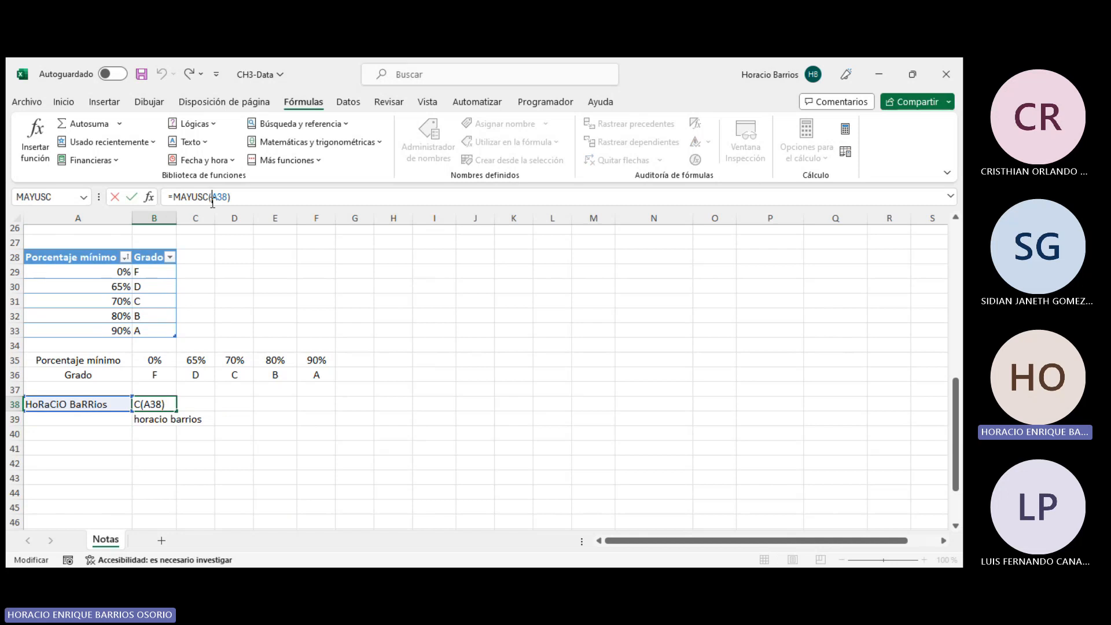
key("Return")
left_click(217, 197)
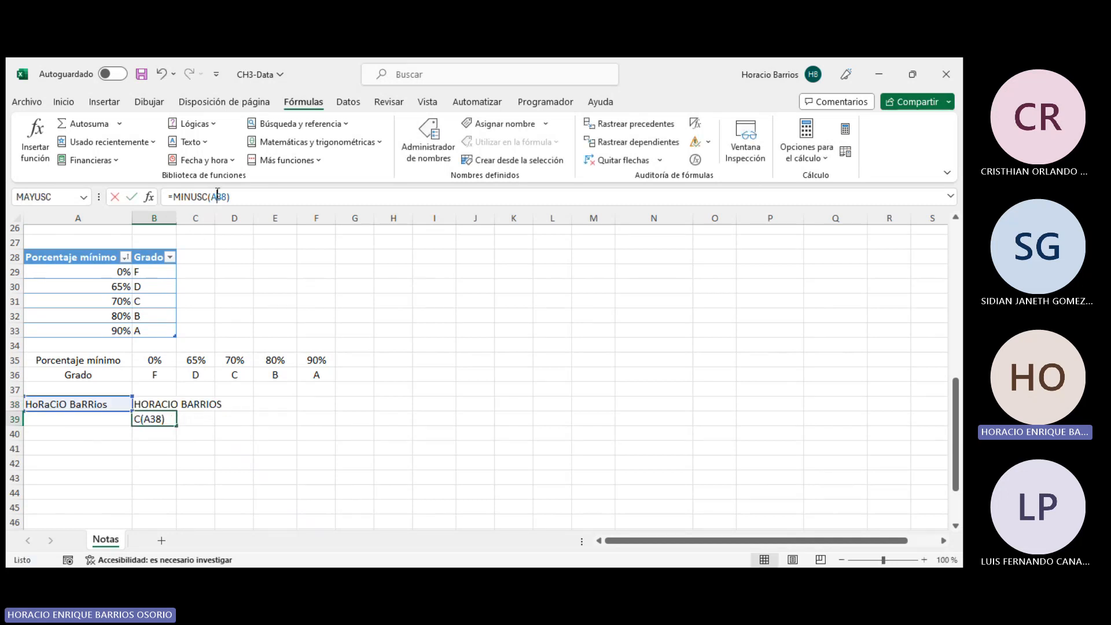
key("Return")
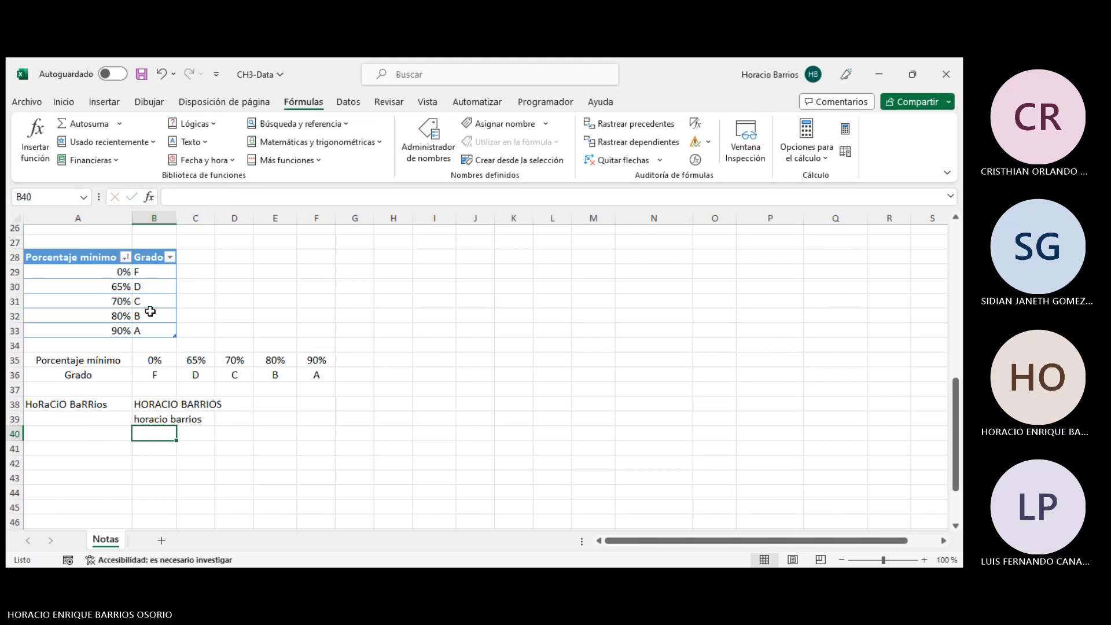
- Insert an ESPACIOS formula in B40 that trims extra spaces from the text in A38
left_click(192, 145)
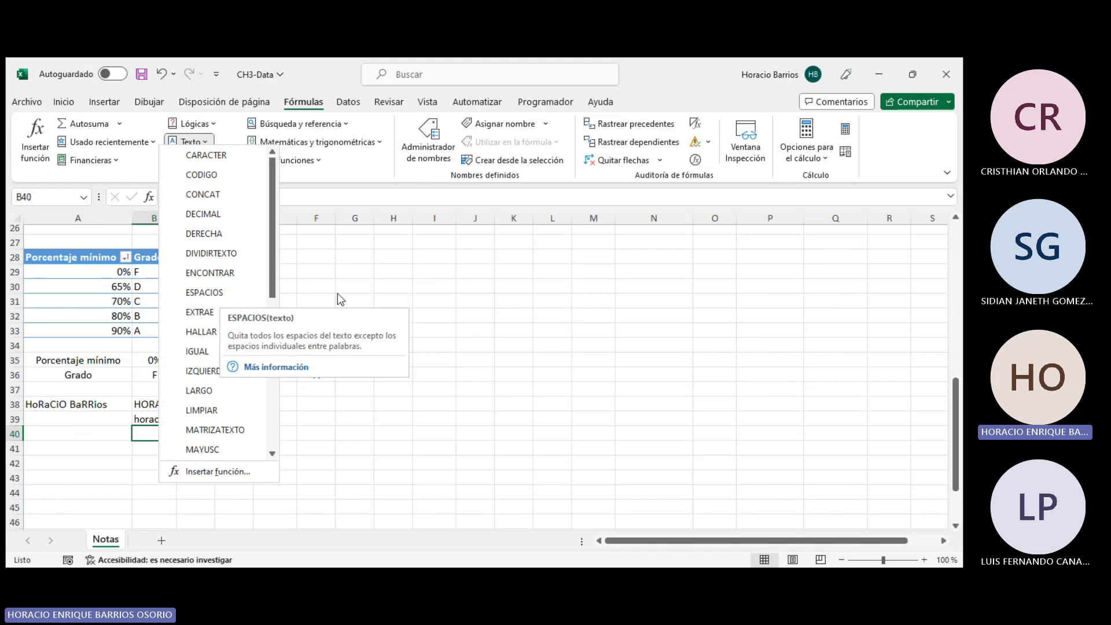
left_click(401, 281)
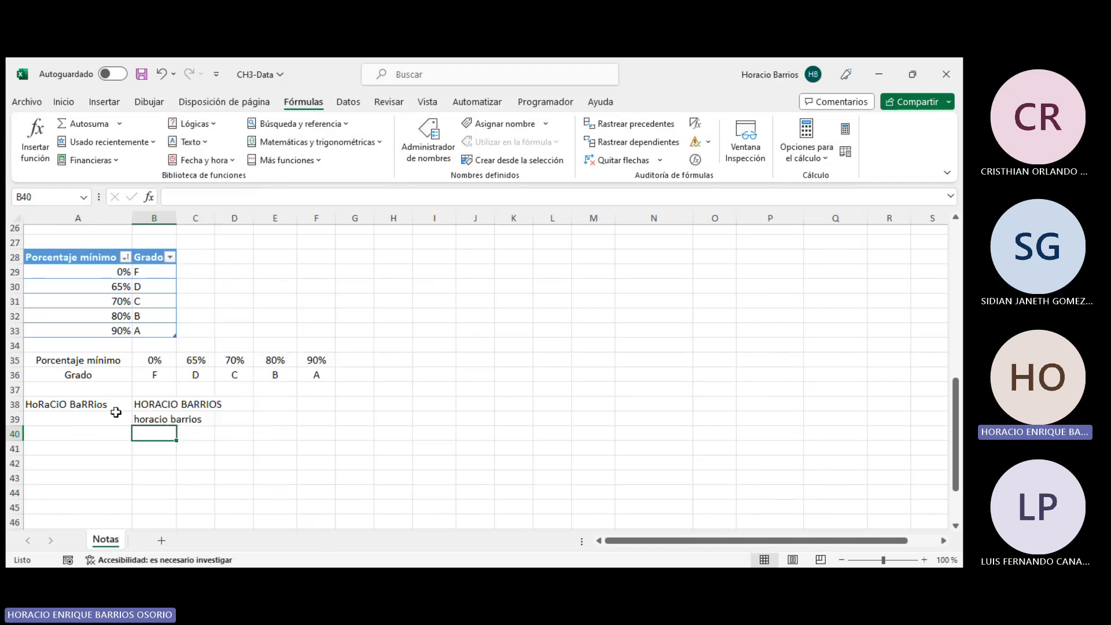
left_click(192, 142)
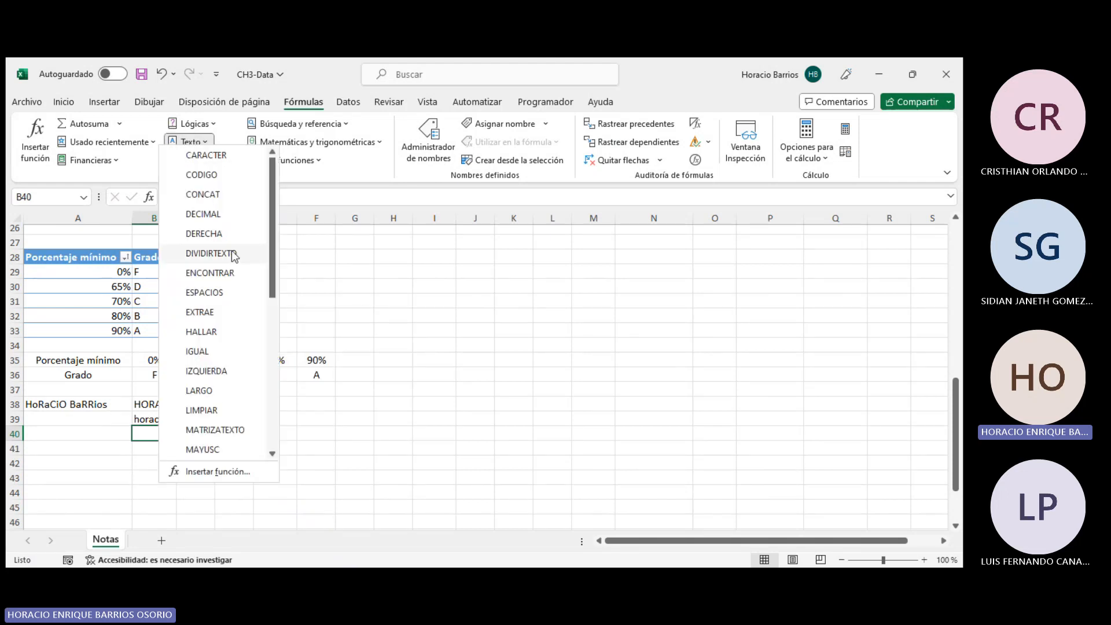
left_click(217, 293)
left_click(58, 404)
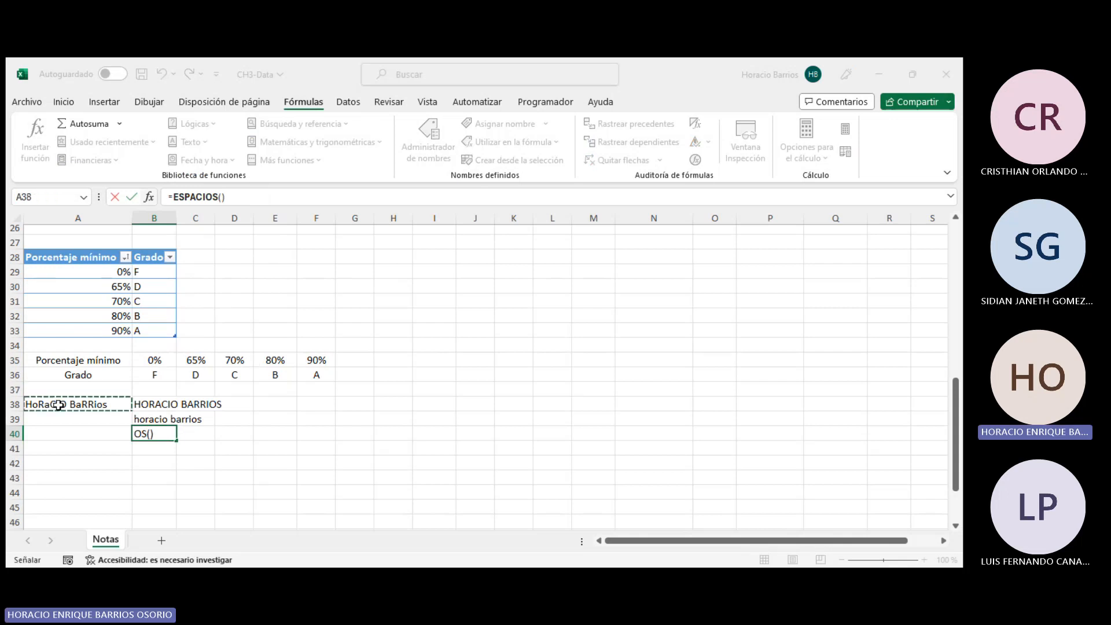
left_click(464, 390)
- Re-enter A38 as the argument of the ESPACIOS formula in B40
left_click(86, 404)
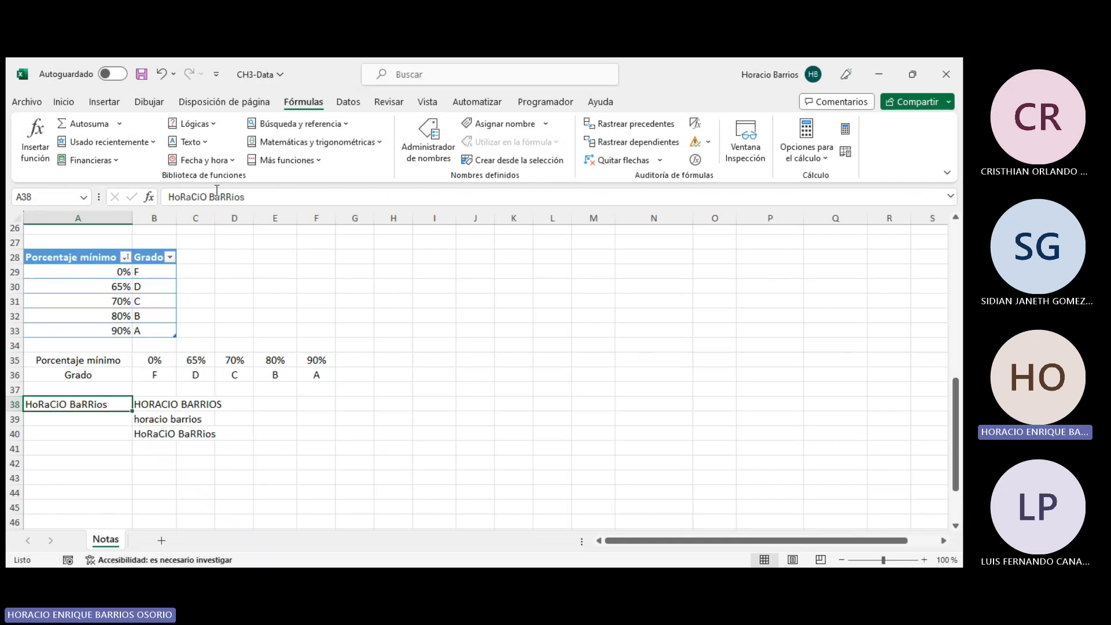
left_click(216, 195)
left_click(171, 433)
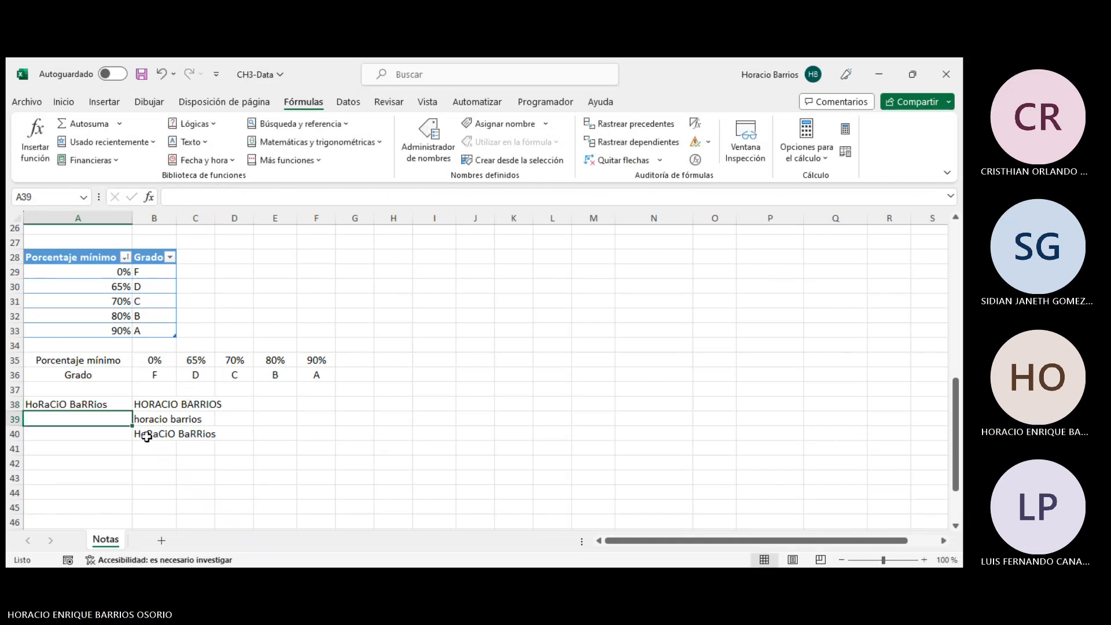
left_click(210, 200)
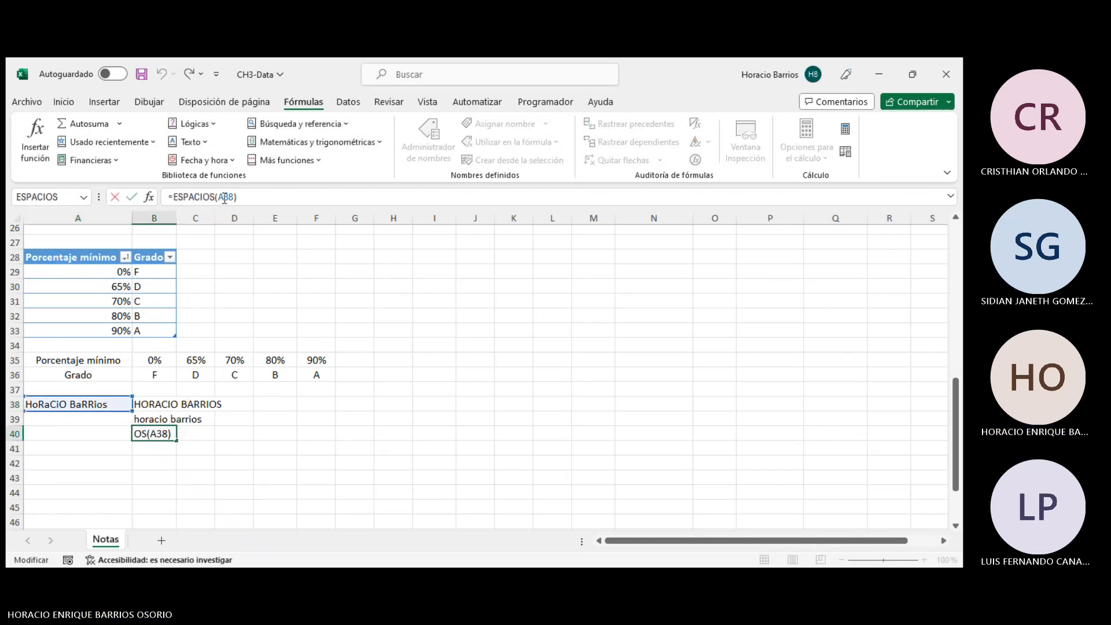
double_click(225, 197)
key("BackSpace")
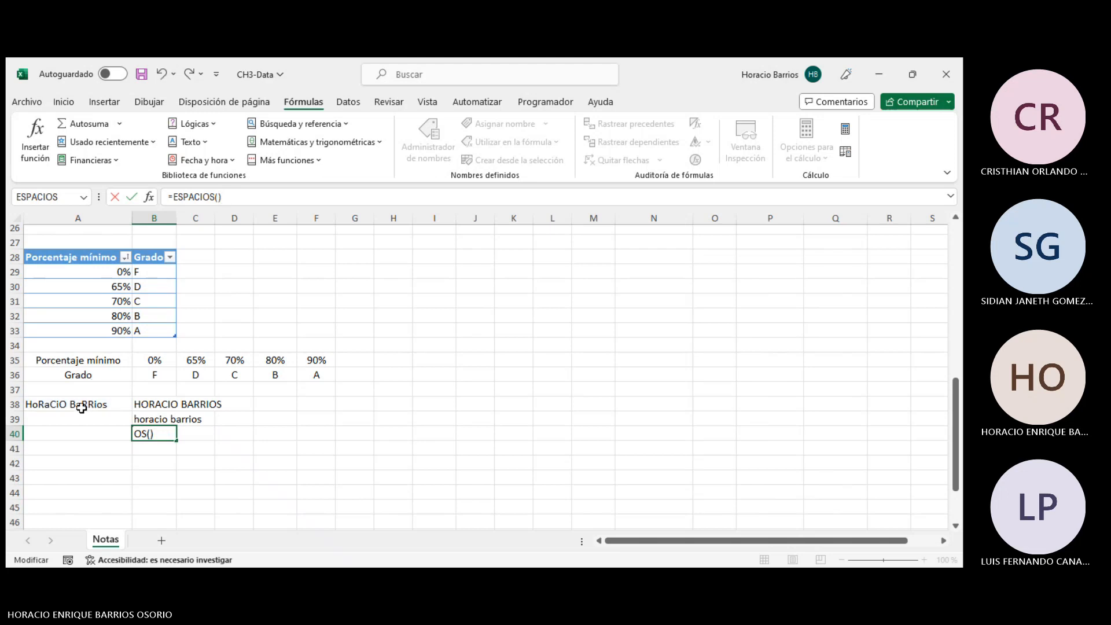
left_click(81, 408)
key("Return")
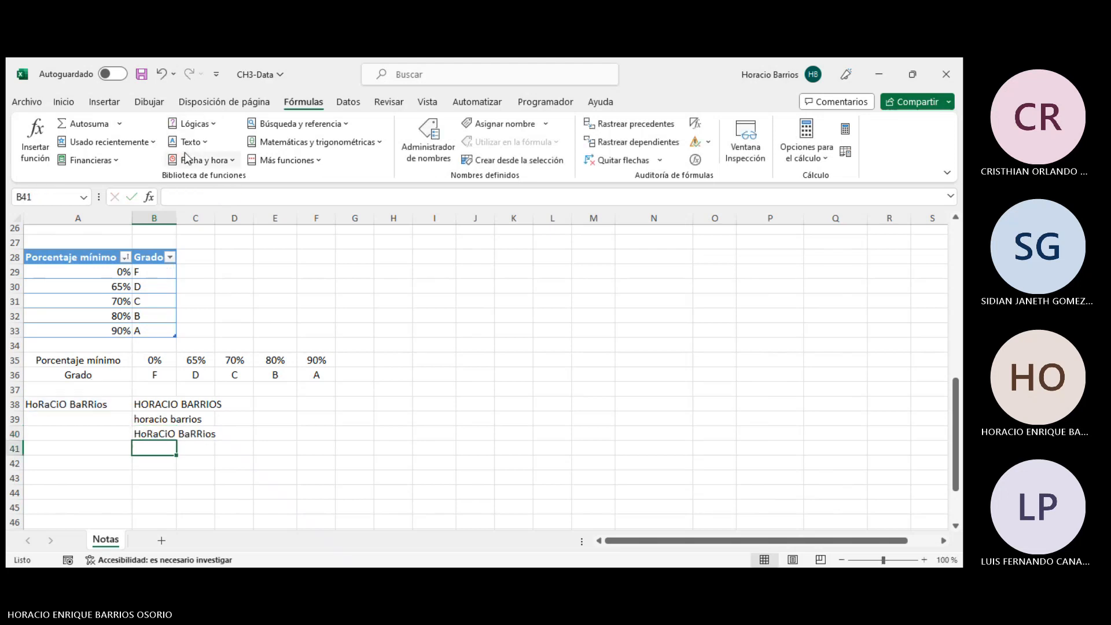
- Try to add a second ESPACIOS function referencing A38 to the B40 formula
left_click(165, 431)
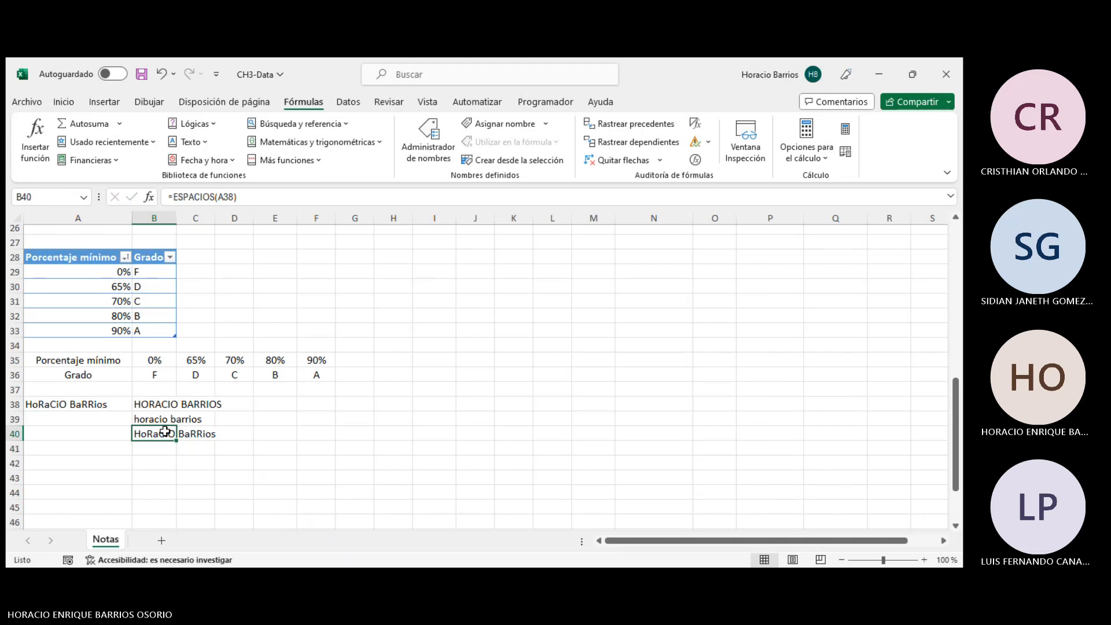
left_click(188, 142)
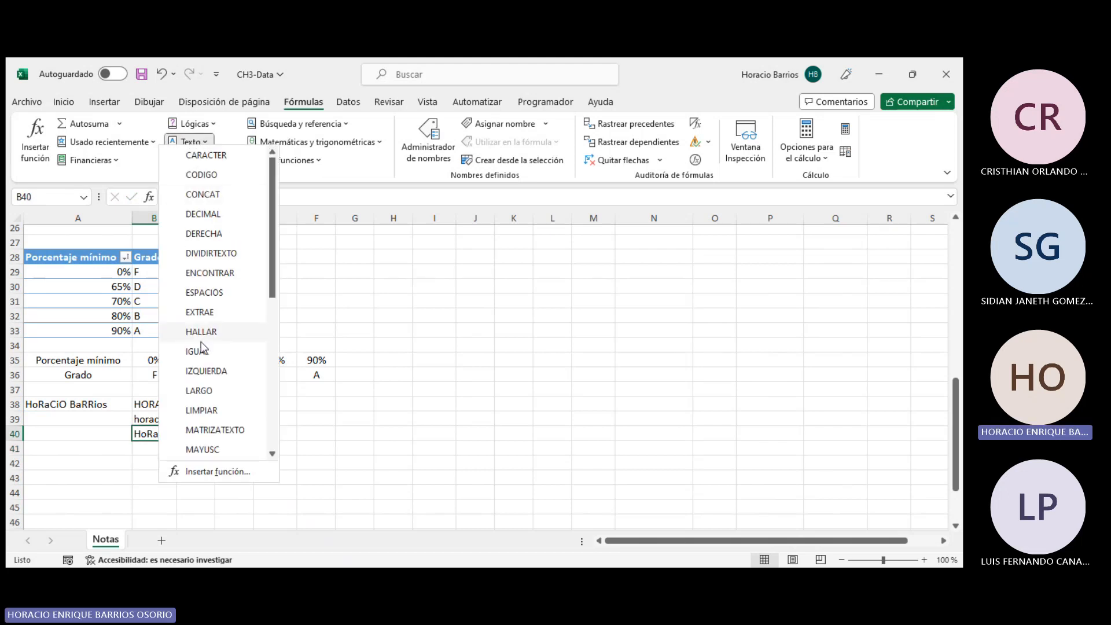
left_click(205, 293)
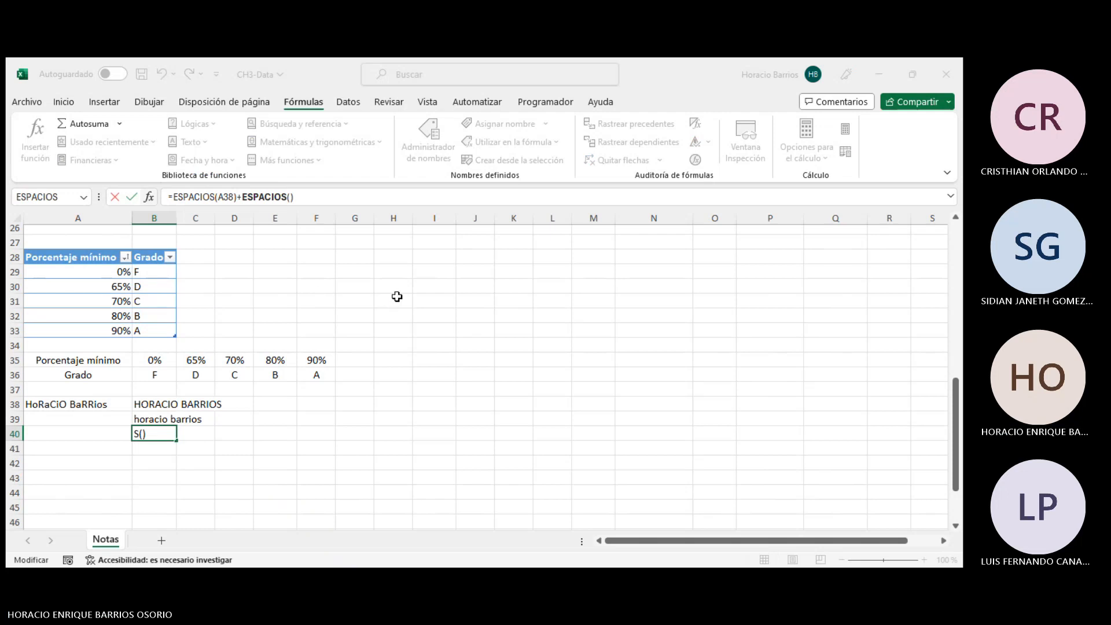
left_click(95, 399)
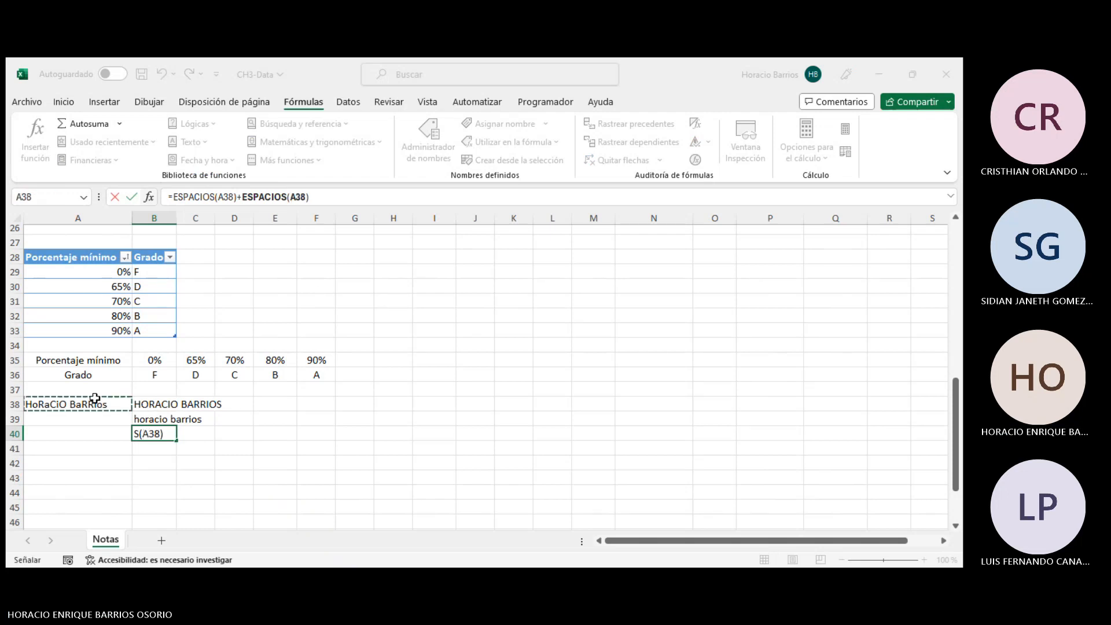
key("F2")
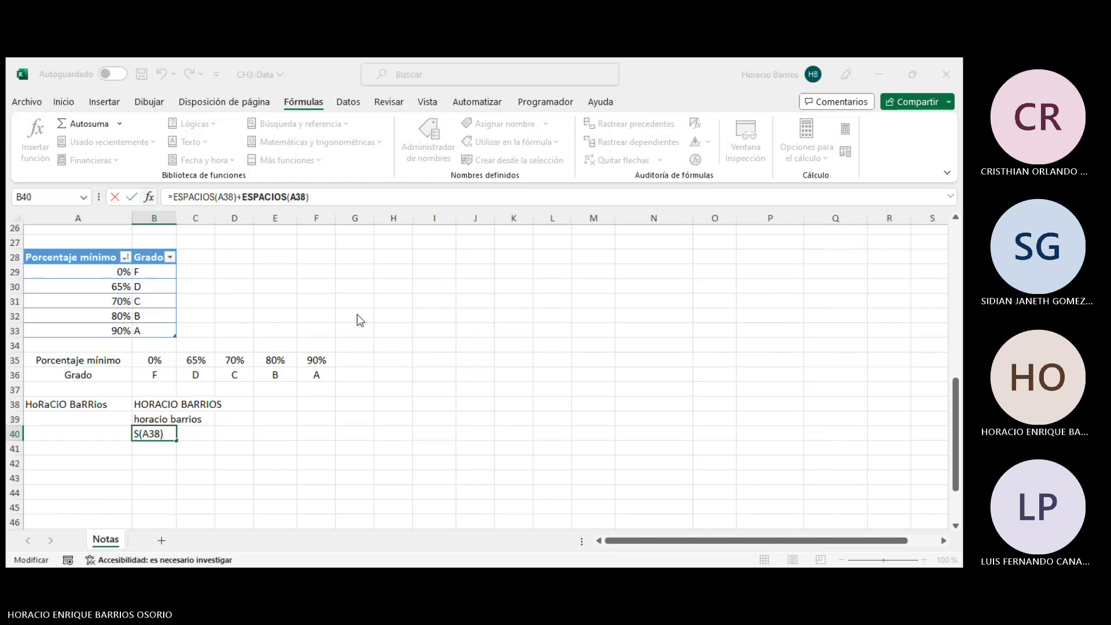
key("Escape")
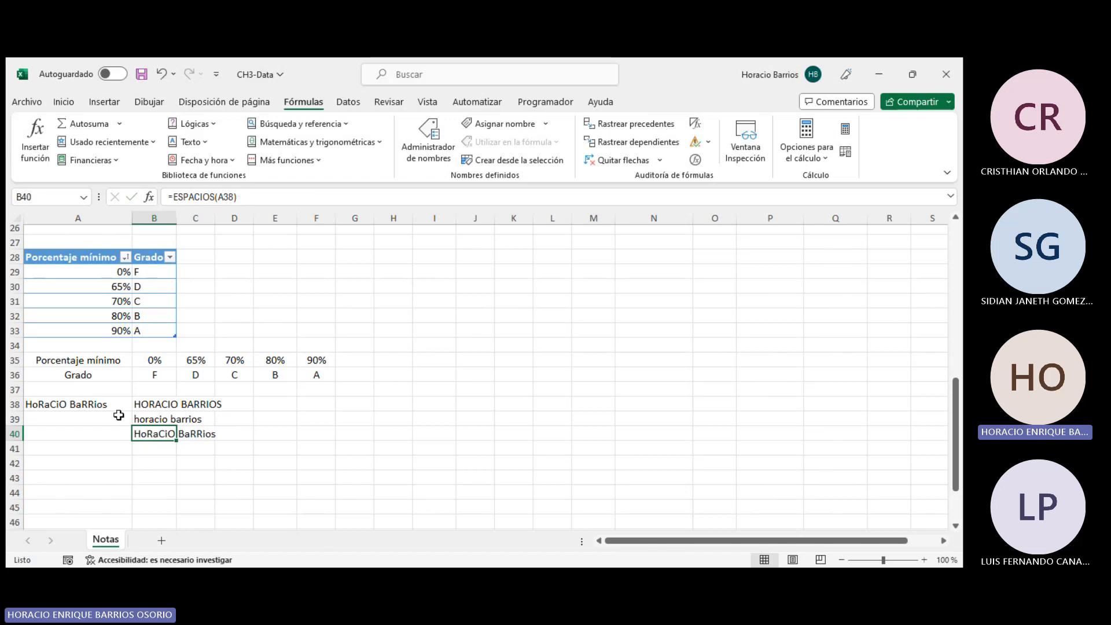
- Insert a space inside the surname in A38, then remove it again
left_click(81, 405)
left_click(230, 195)
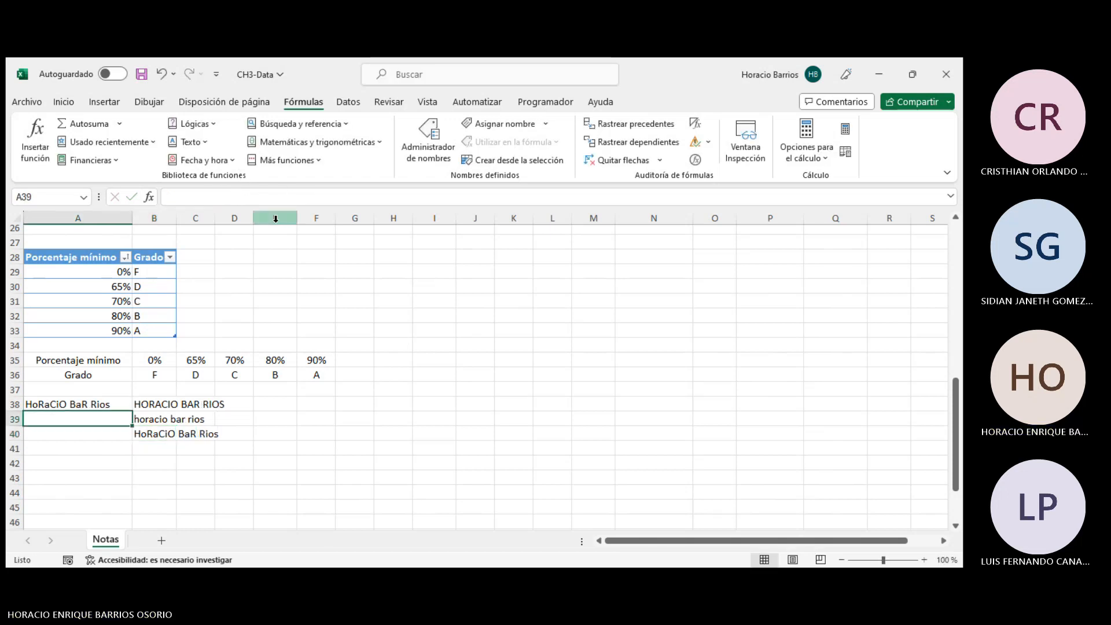
left_click(100, 399)
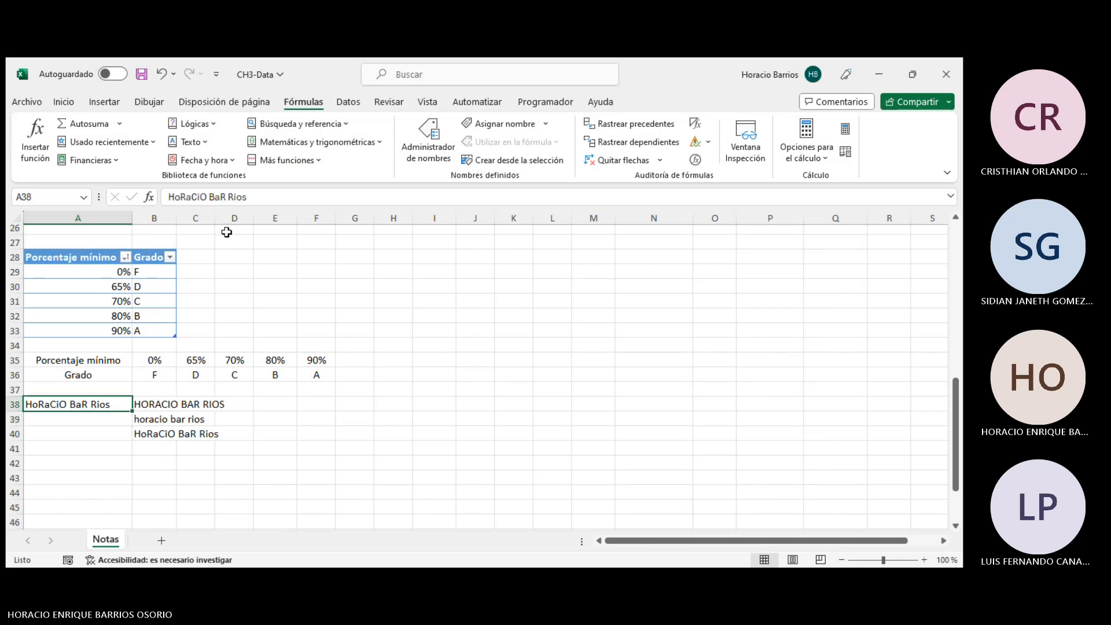
left_click(231, 198)
key("BackSpace")
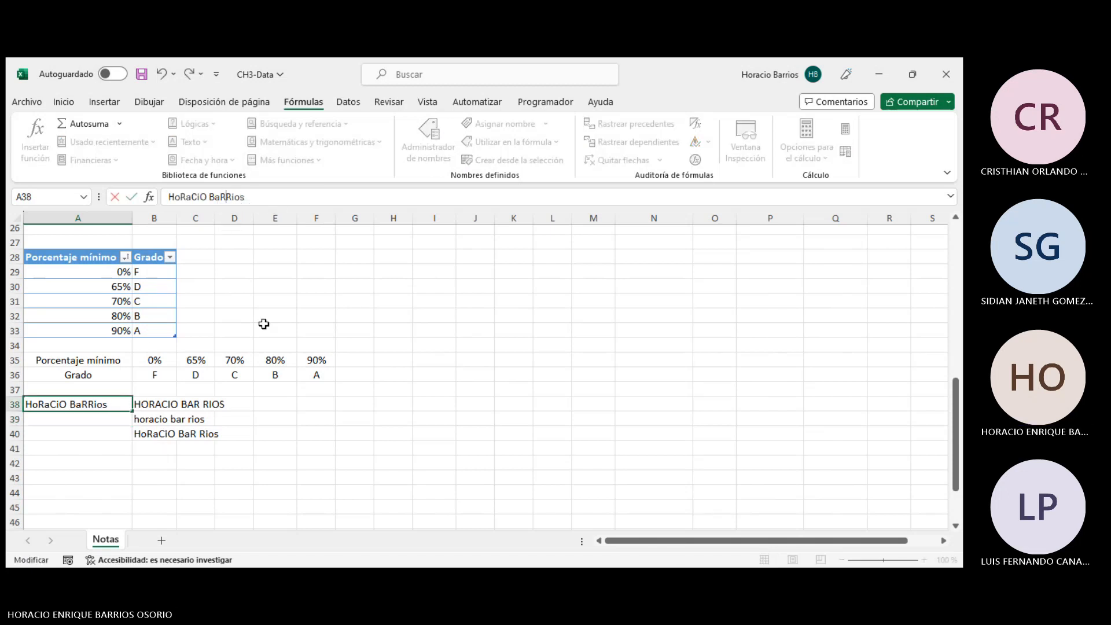
key("Return")
- Add leading spaces before the name in A38
left_click(162, 434)
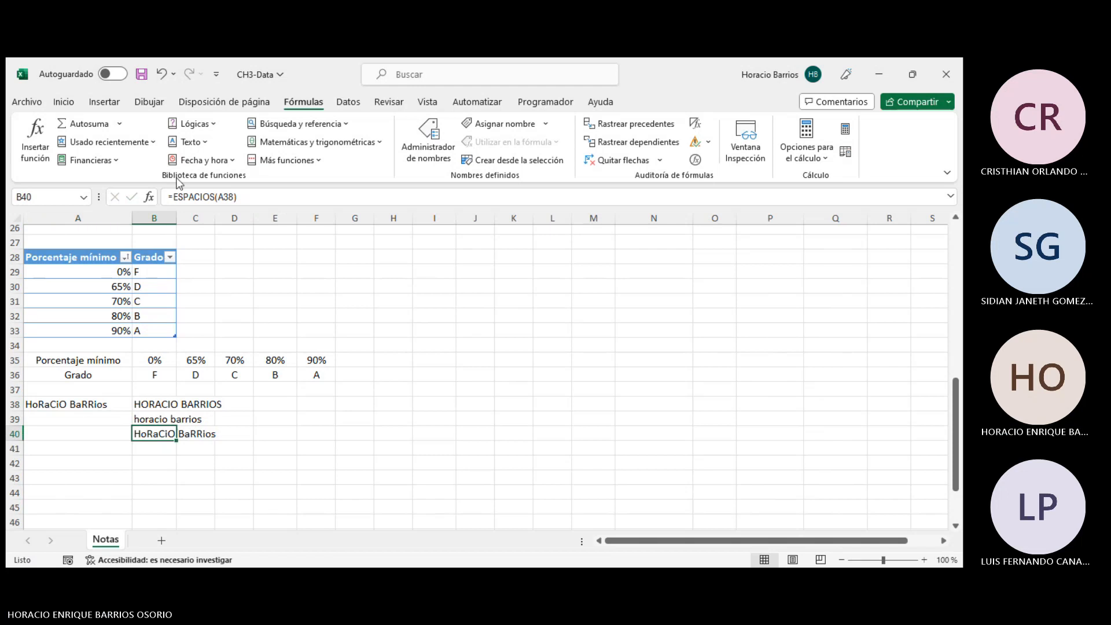
left_click(192, 145)
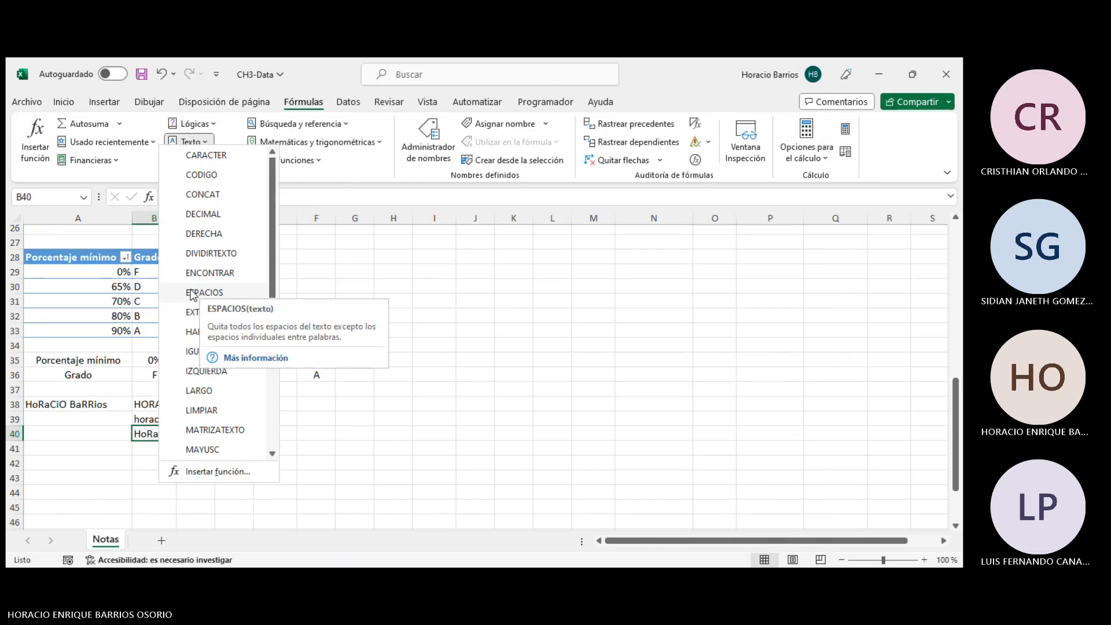
key("Escape")
left_click(65, 404)
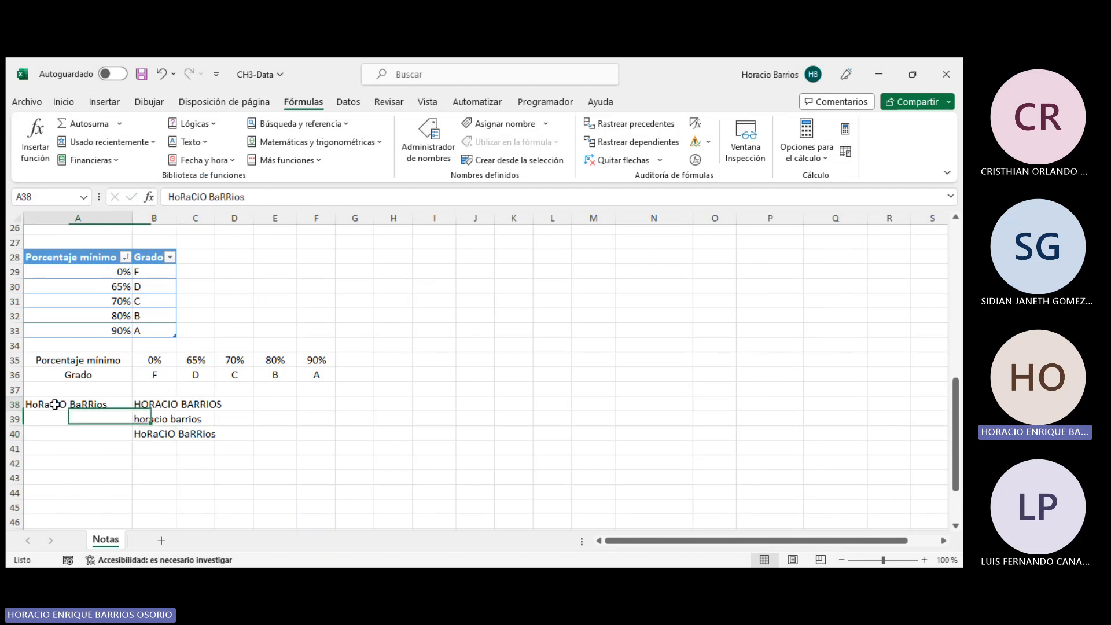
left_click(174, 197)
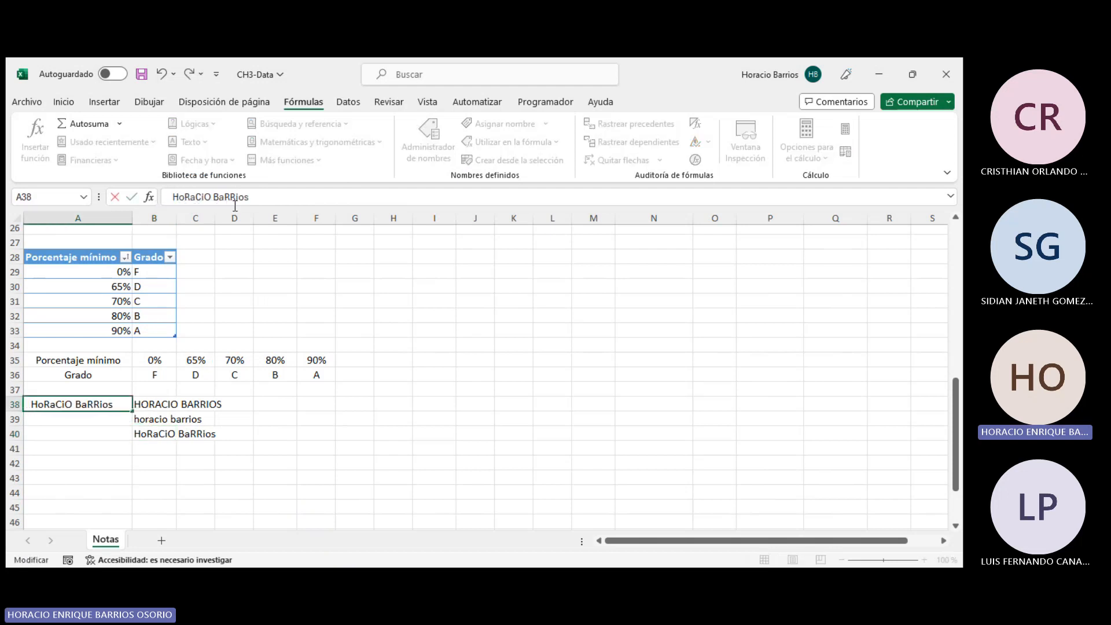
key("Return")
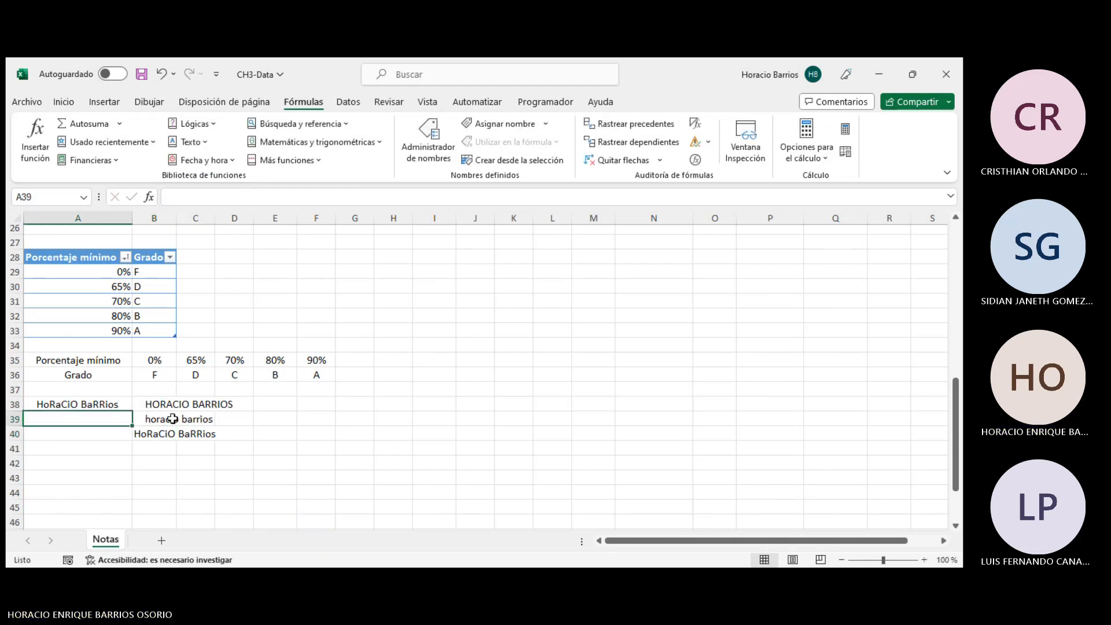
- Compare the ESPACIOS, MAYUSC and MINUSC formulas and outputs in B38 to B40
left_click(149, 436)
key("F2")
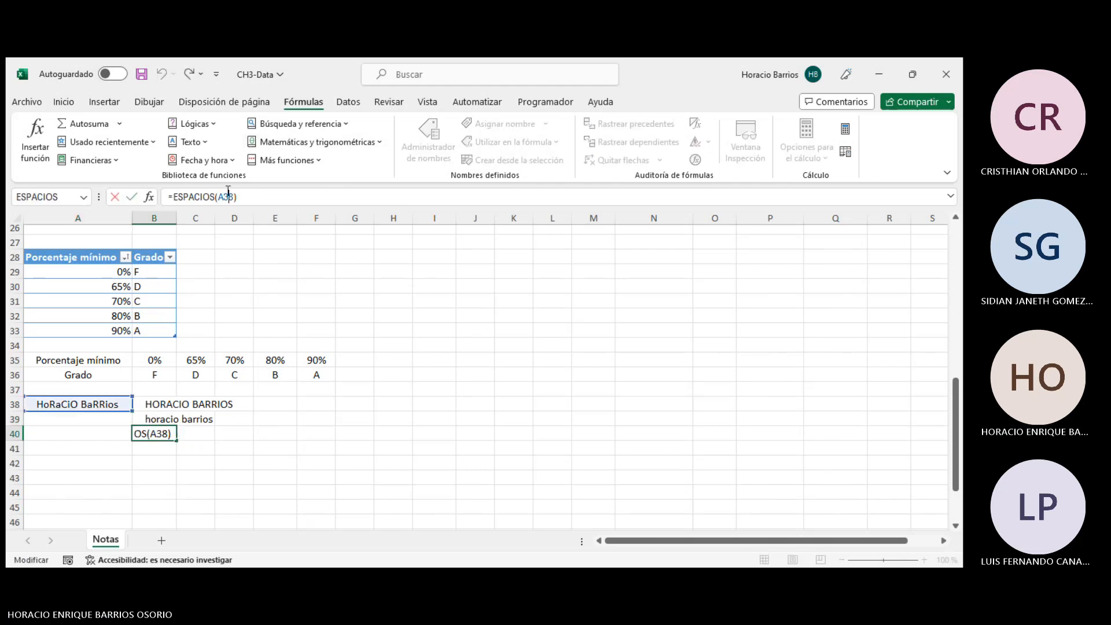
key("Return")
left_click(166, 435)
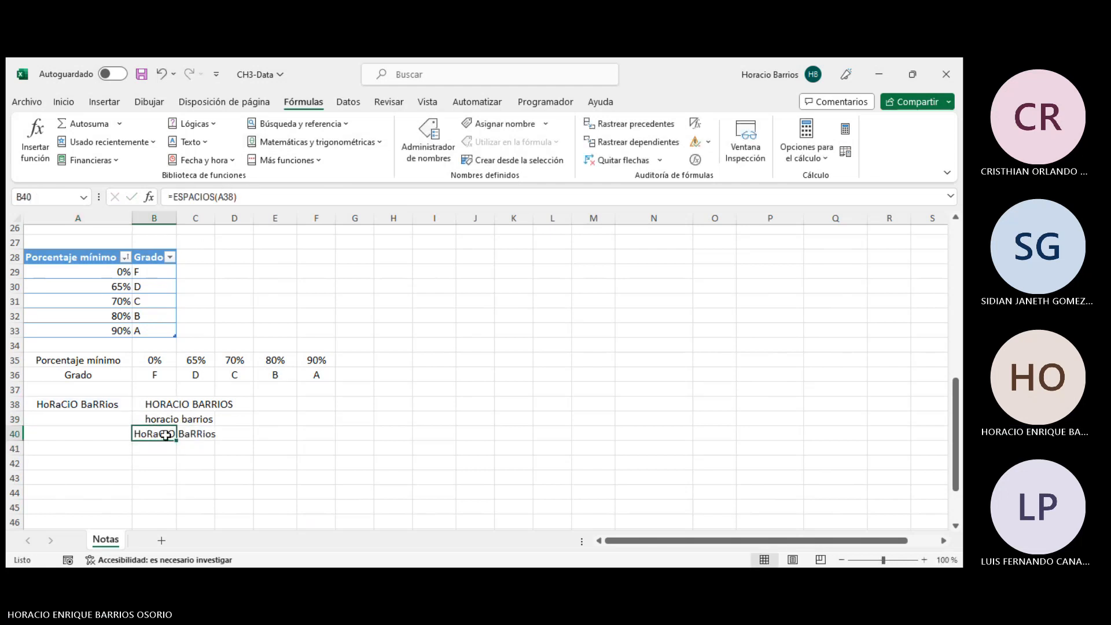
left_click(174, 406)
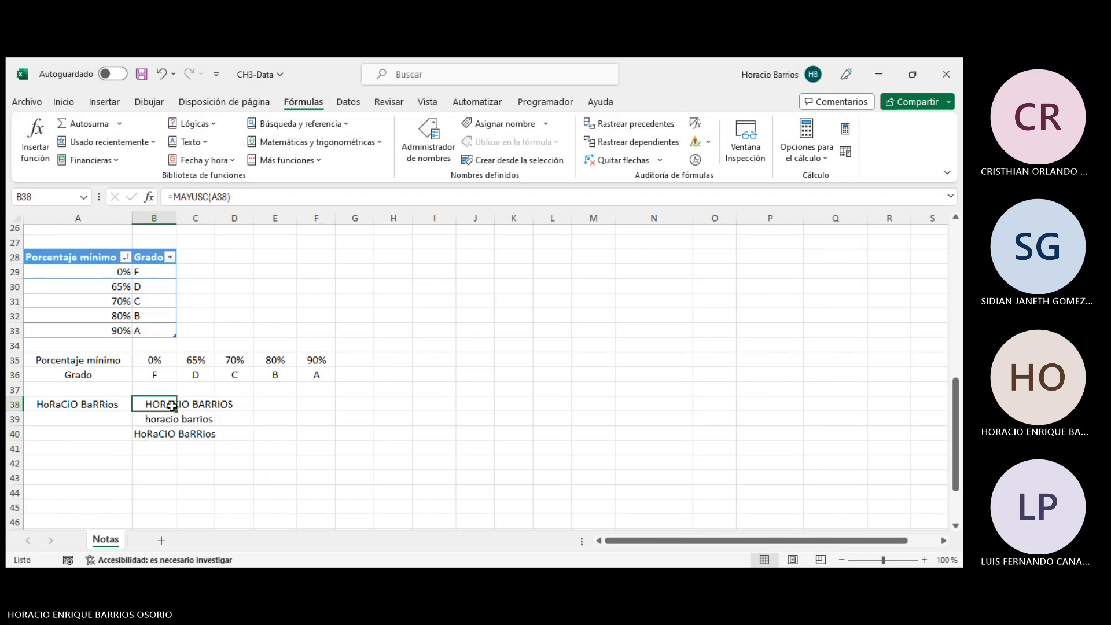
key("Down")
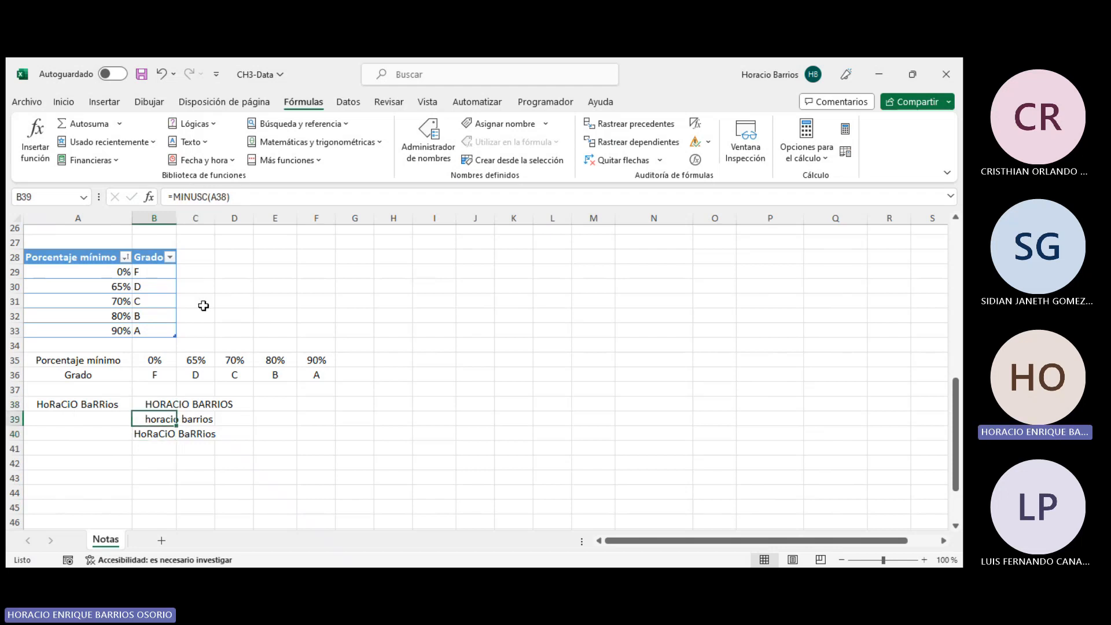
- Append a HALLAR function from the Text functions list to the ESPACIOS formula in B40
left_click(209, 198)
key("Return")
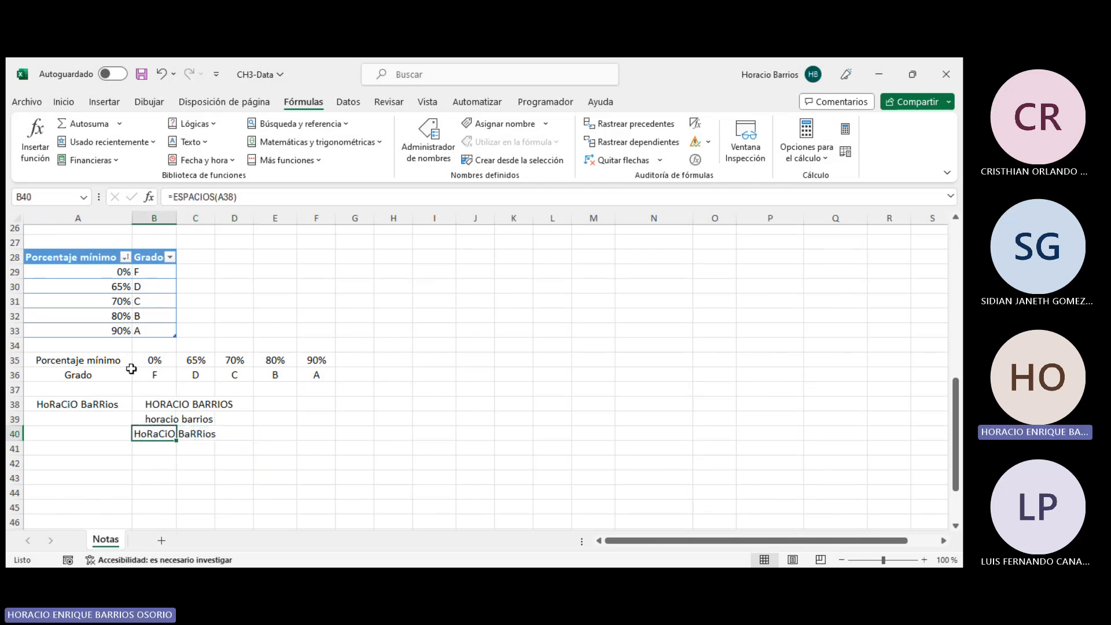
left_click(189, 144)
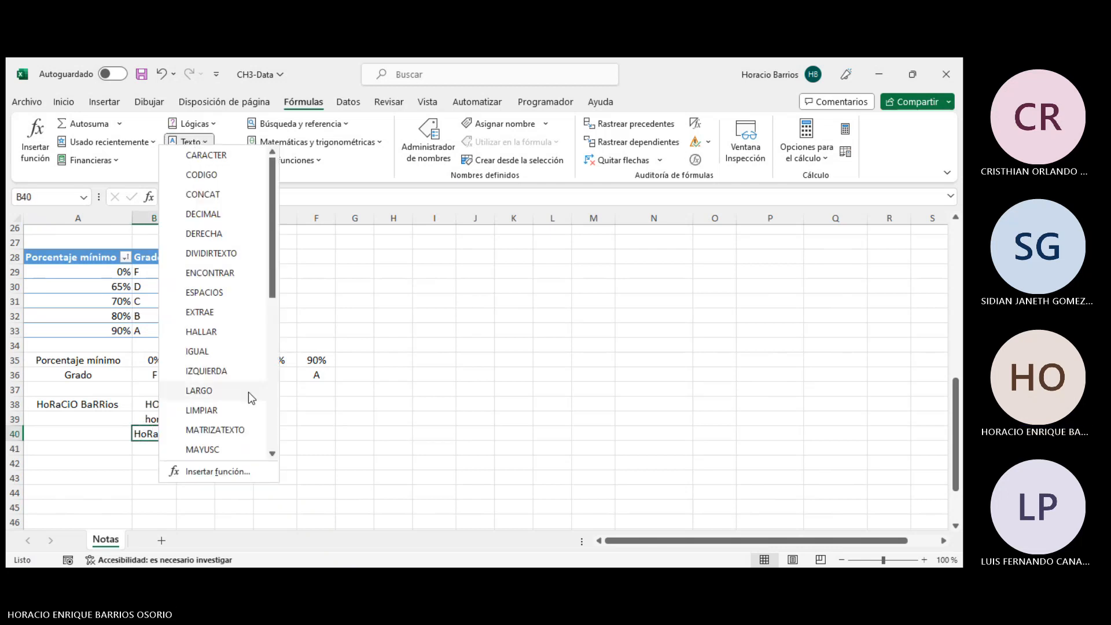
scroll(241, 392, "down", 1)
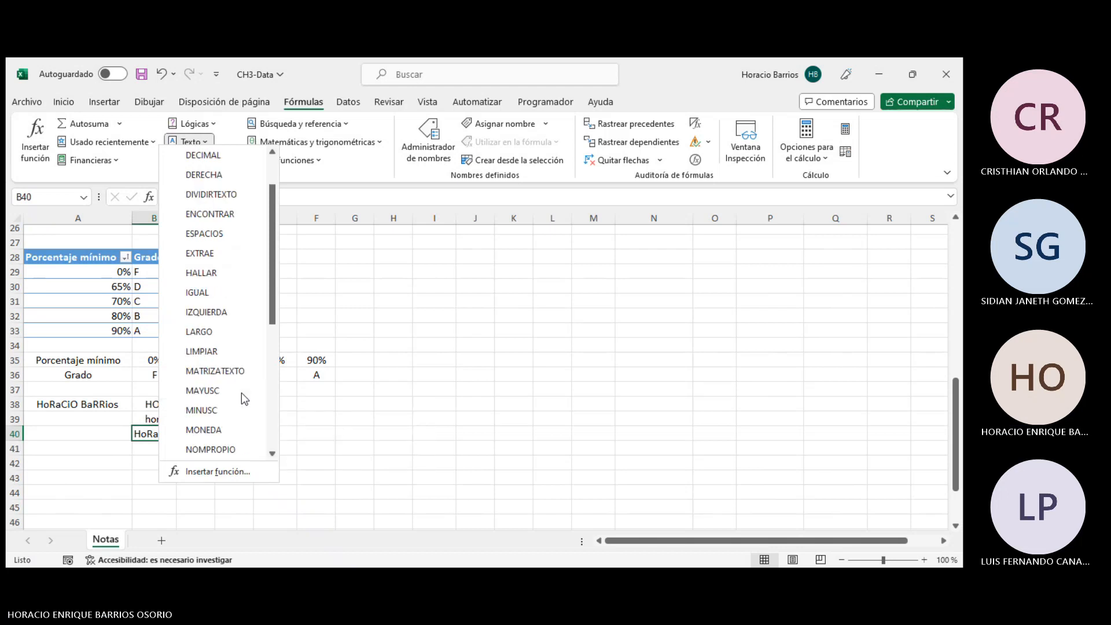
scroll(242, 392, "up", 1)
scroll(241, 392, "down", 6)
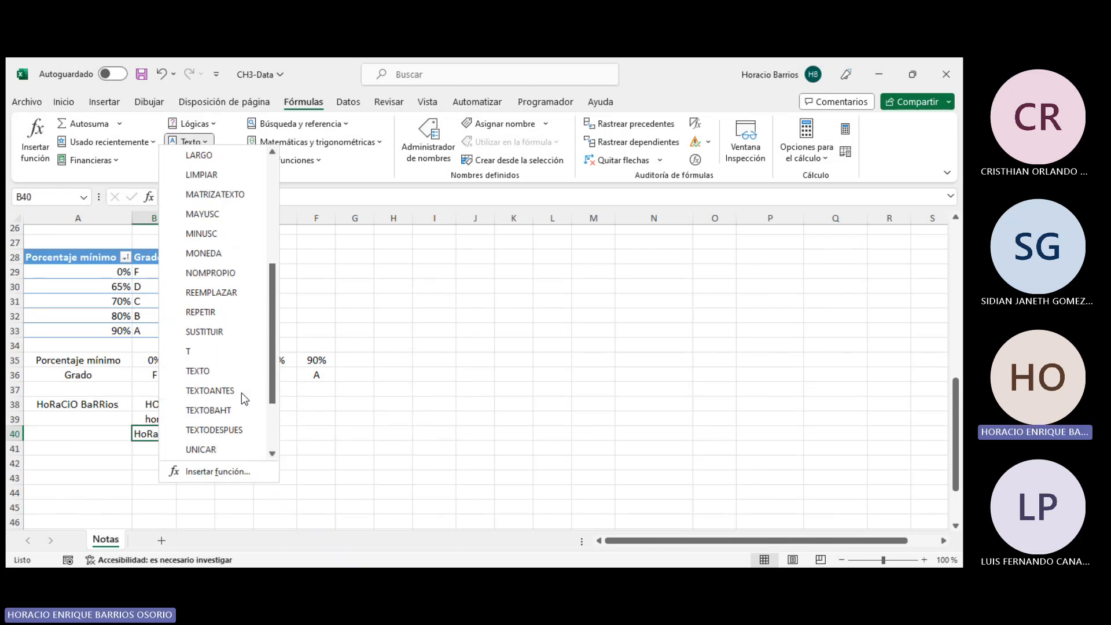
scroll(241, 387, "up", 3)
scroll(241, 392, "up", 1)
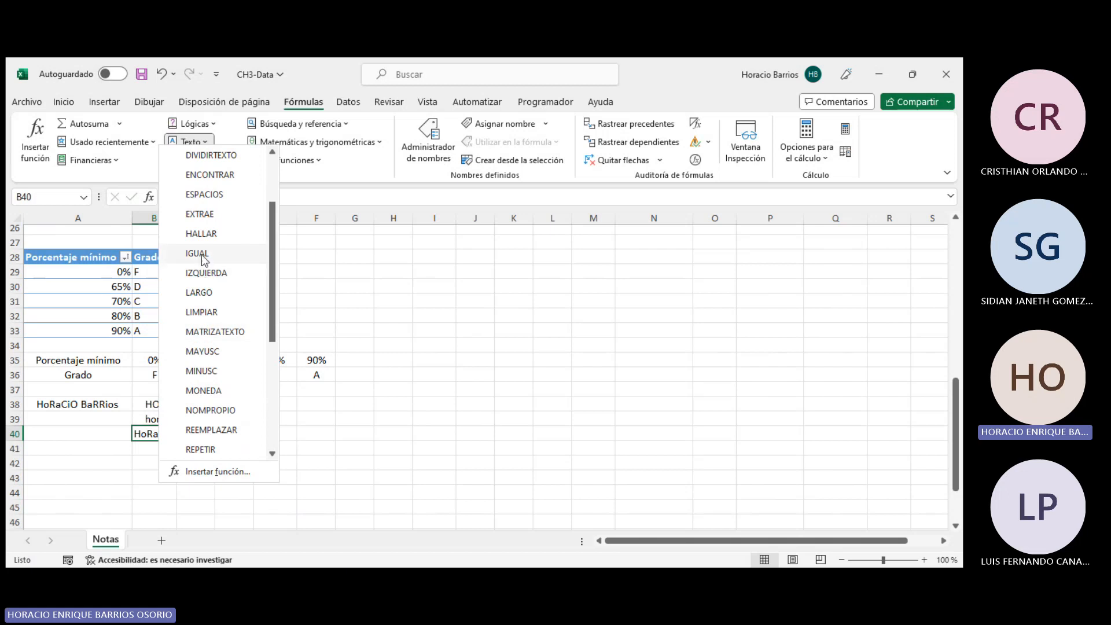
left_click(210, 237)
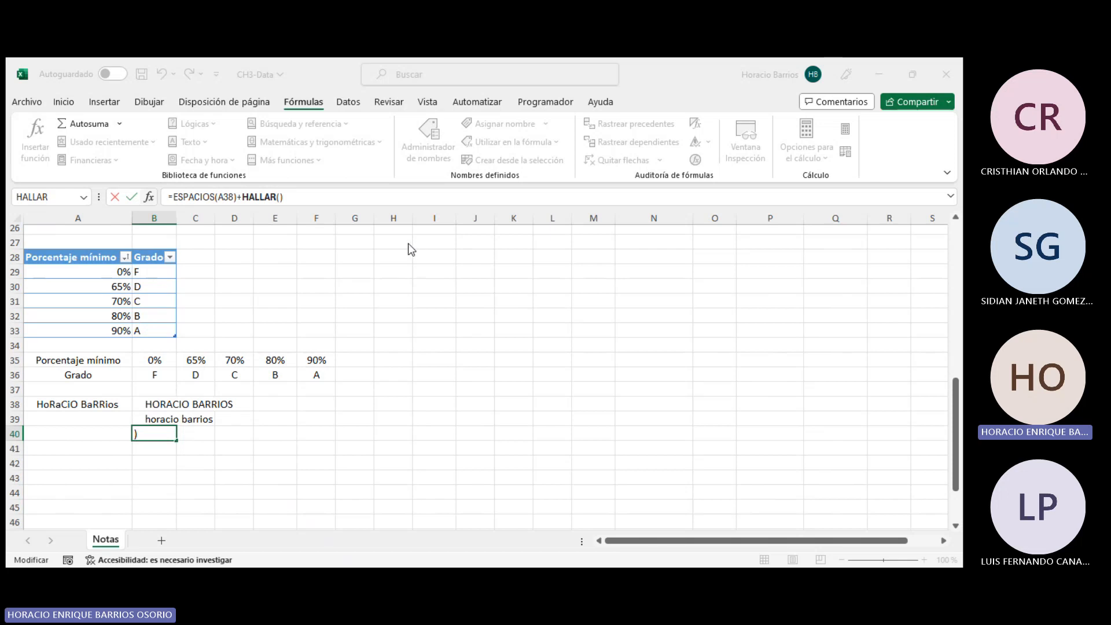
- Set HALLAR to search for the text "horacio" within cell A38
type("horacio")
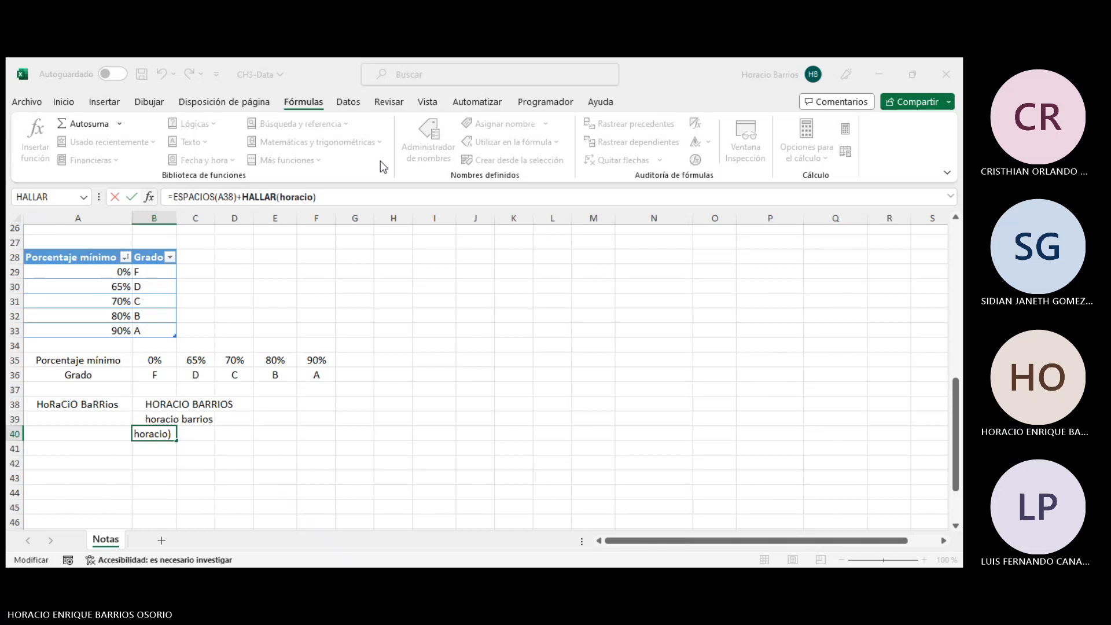
key("Left")
key("Left")
key("Left")
key("Left")
key("Left")
key("Left")
key("Left")
type("\"")
key("Right")
key("Right")
key("Right")
key("Right")
key("Right")
key("Right")
key("Right")
type("\";")
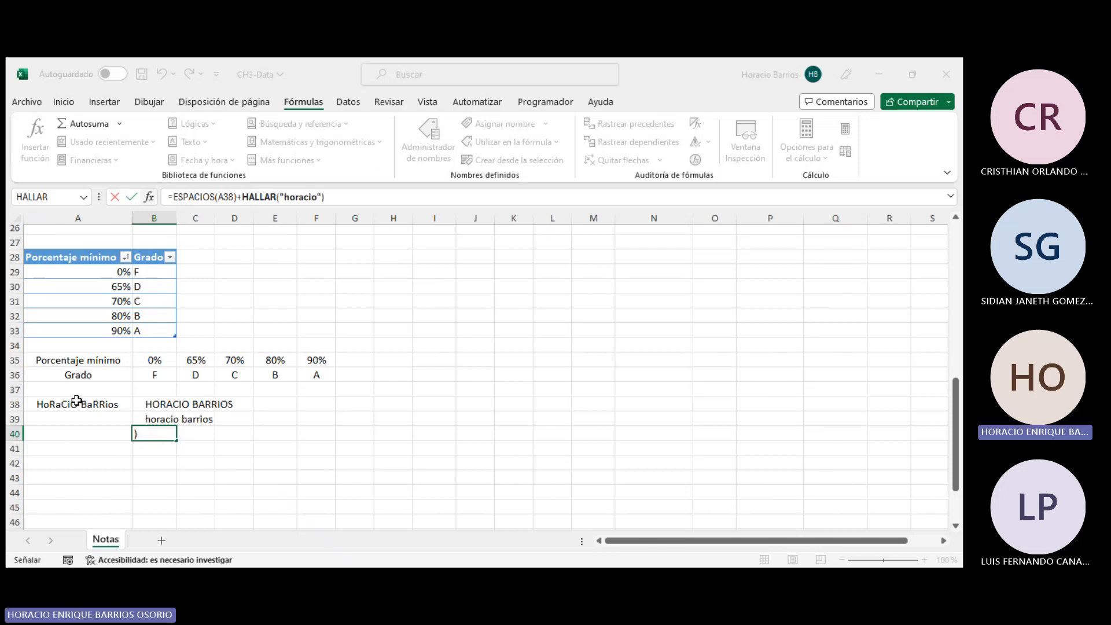
left_click(78, 399)
left_click(593, 244)
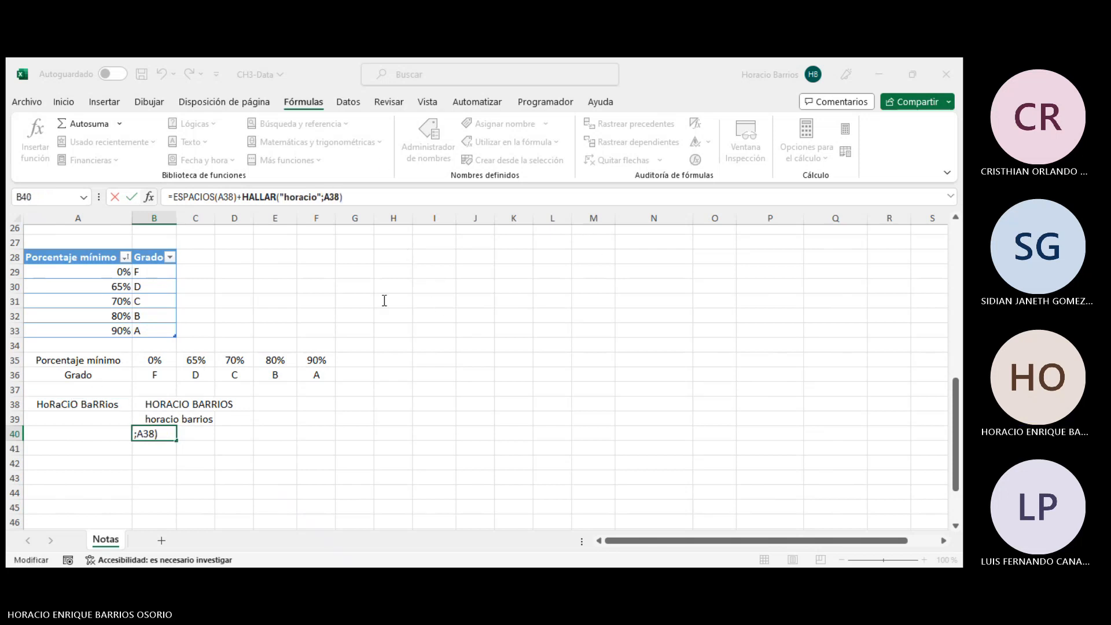
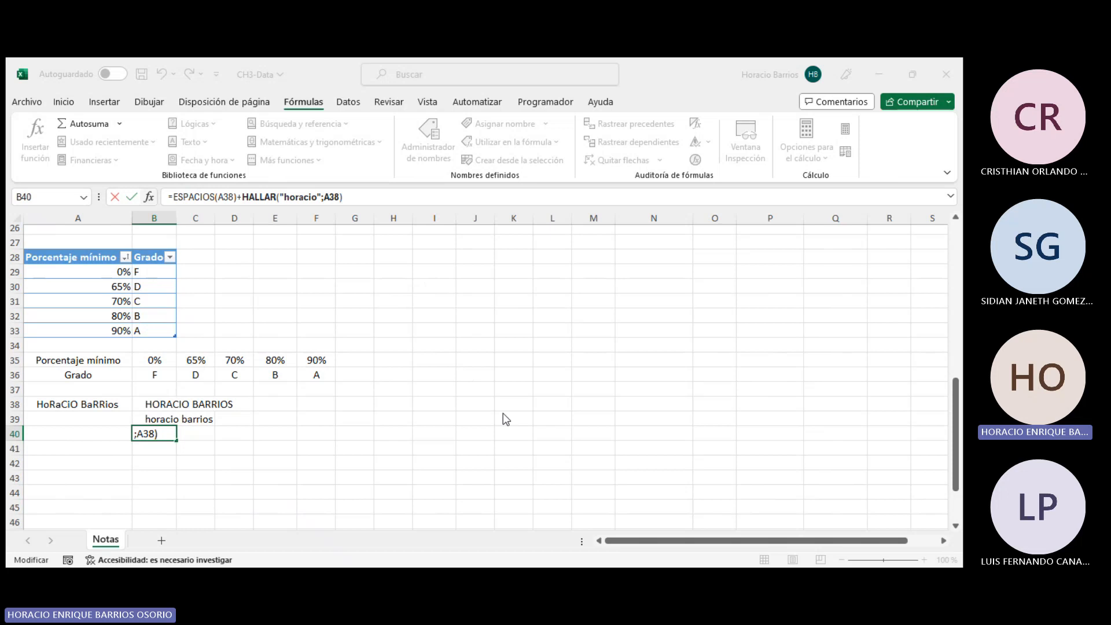
- Enter the combined ESPACIOS plus HALLAR formula in B40 and widen column B
key("Return")
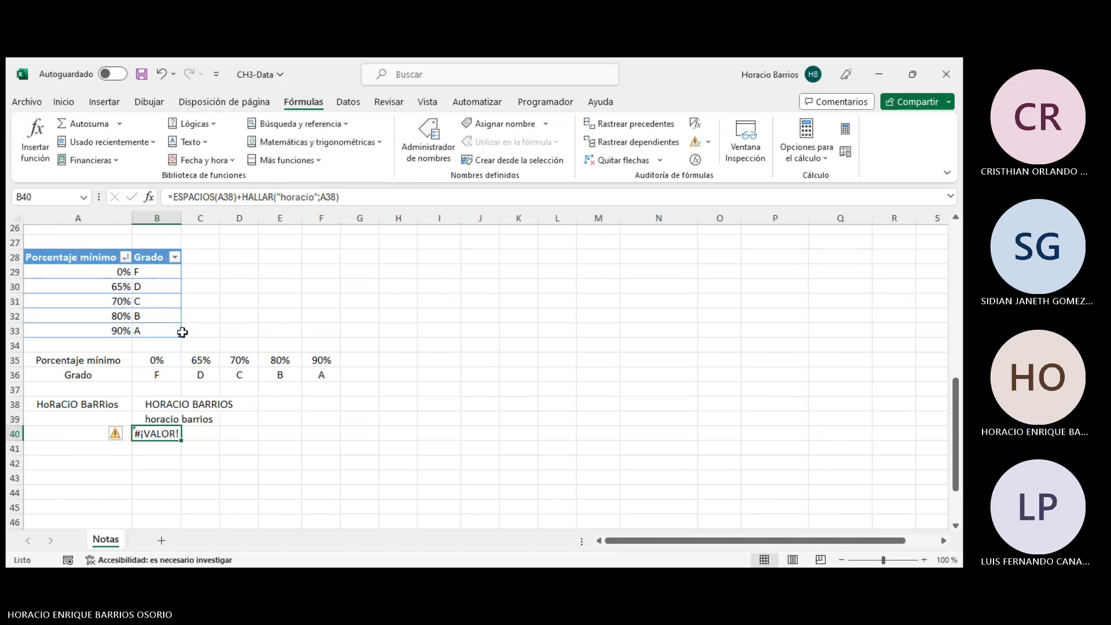
left_click_drag(181, 218, 218, 218)
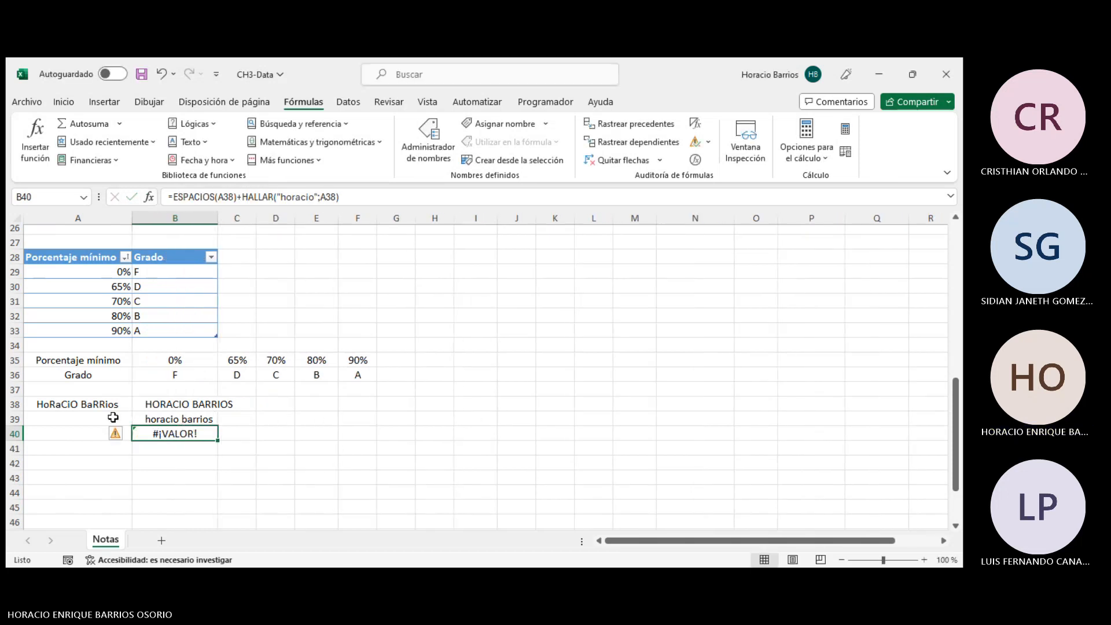
- Ignore the error flagged on cell B40
left_click(127, 435)
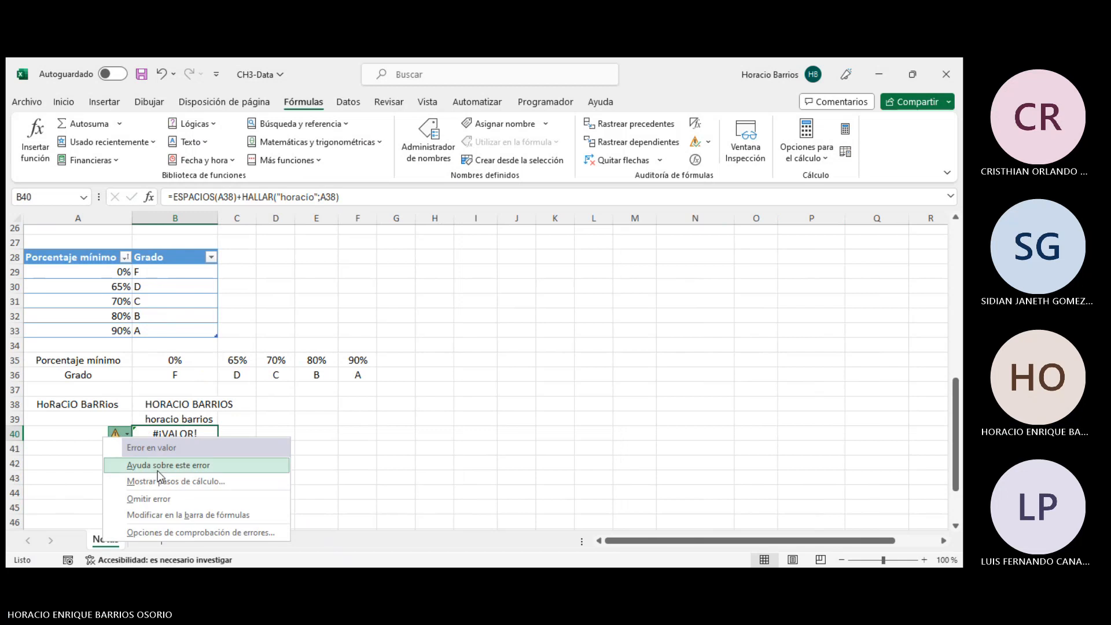
left_click(164, 499)
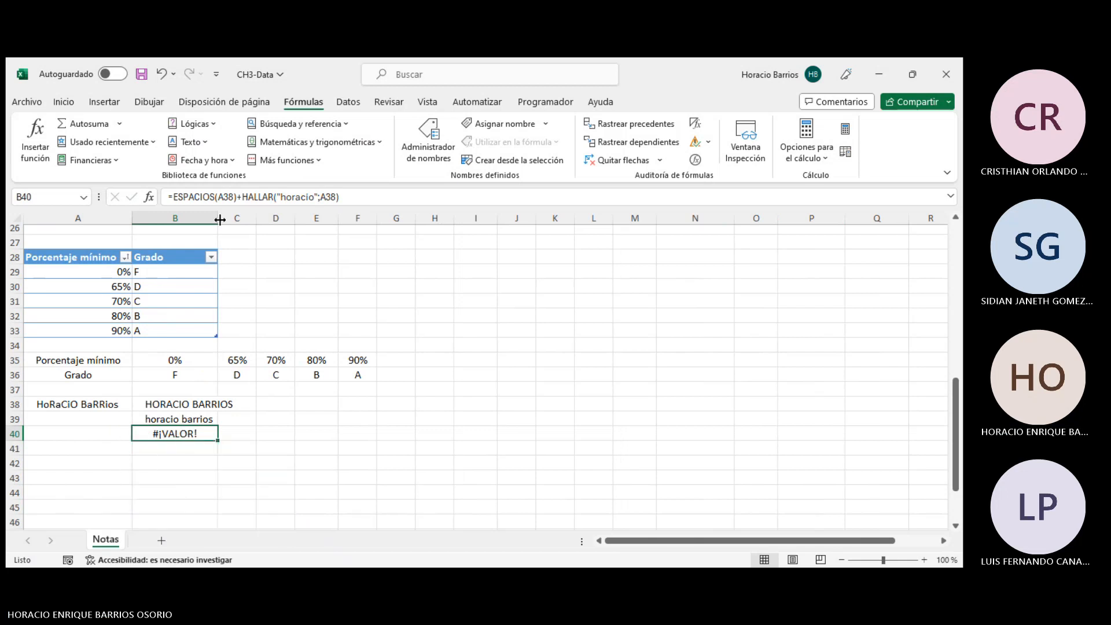
- Reduce the B40 formula to =HALLAR("horacio";A38) alone
left_click(242, 197)
left_click_drag(242, 197, 76, 193)
key("BackSpace")
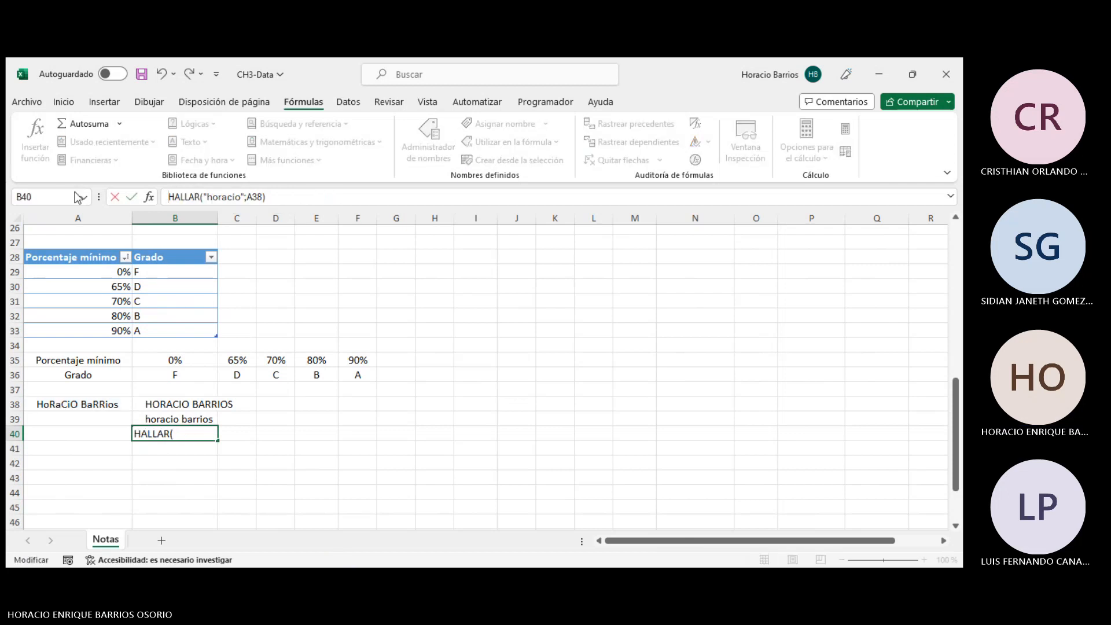
type("=")
key("Return")
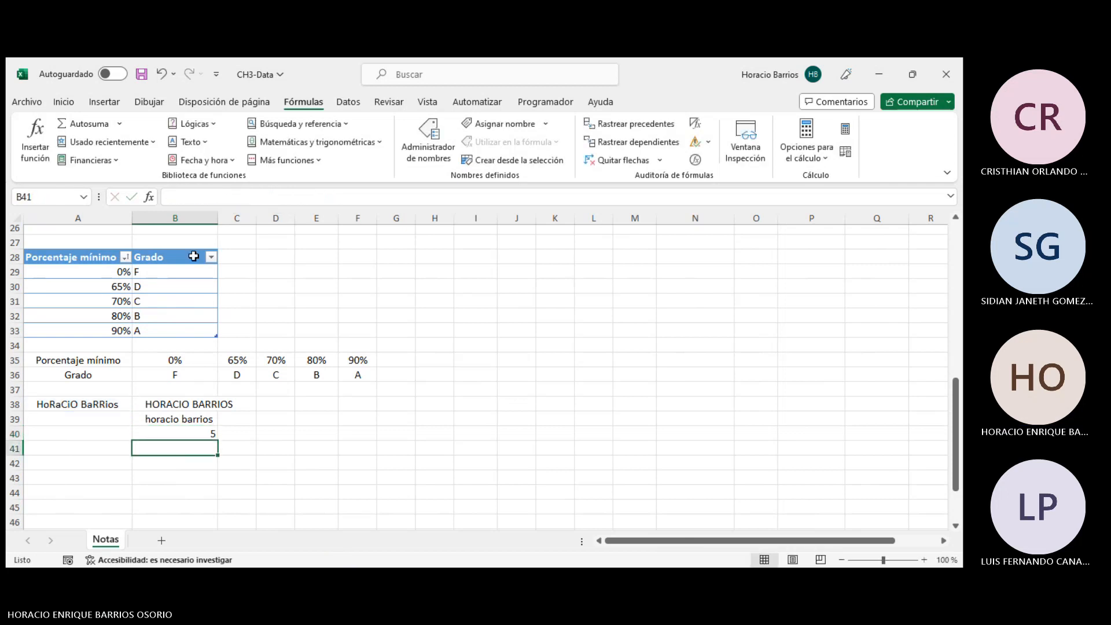
- Inspect the "horacio" search argument of the HALLAR formula in B40
left_click(192, 433)
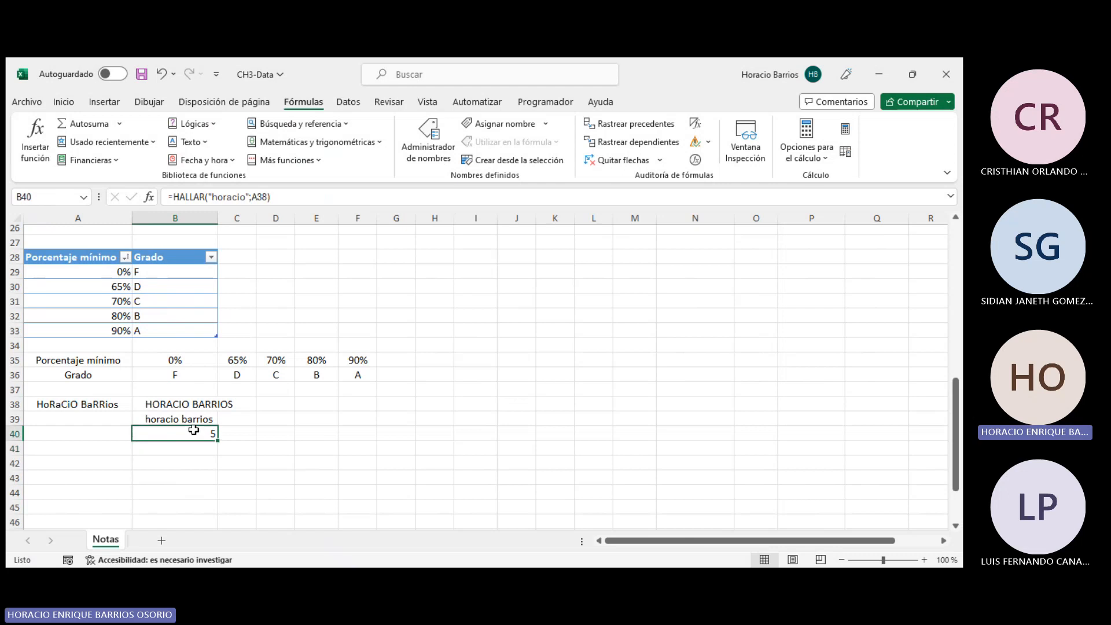
left_click(236, 197)
double_click(236, 198)
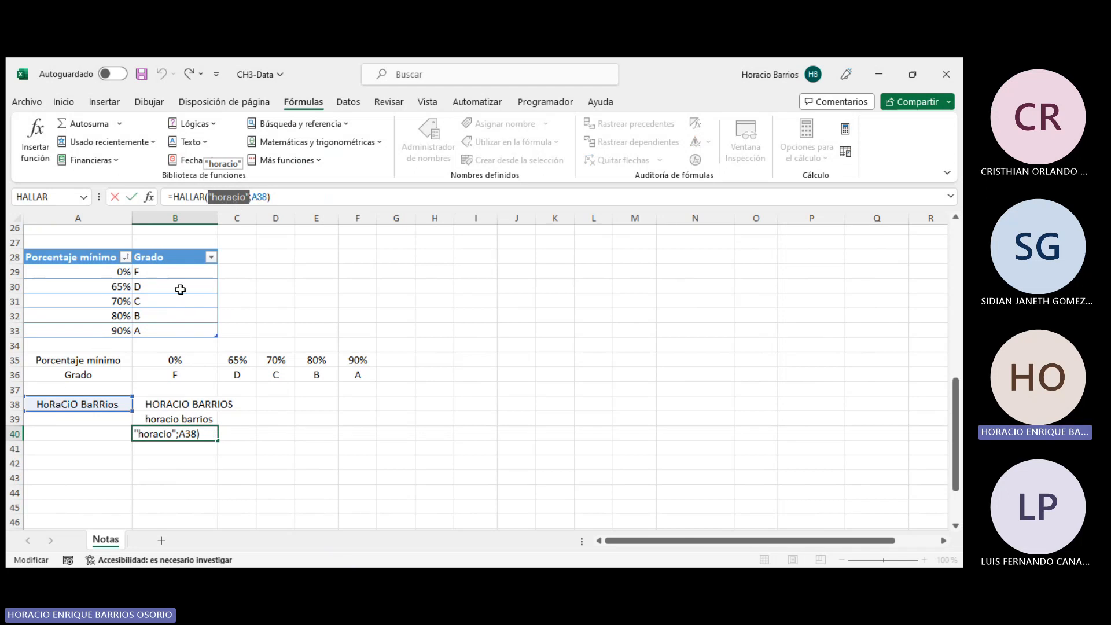
key("ctrl+Return")
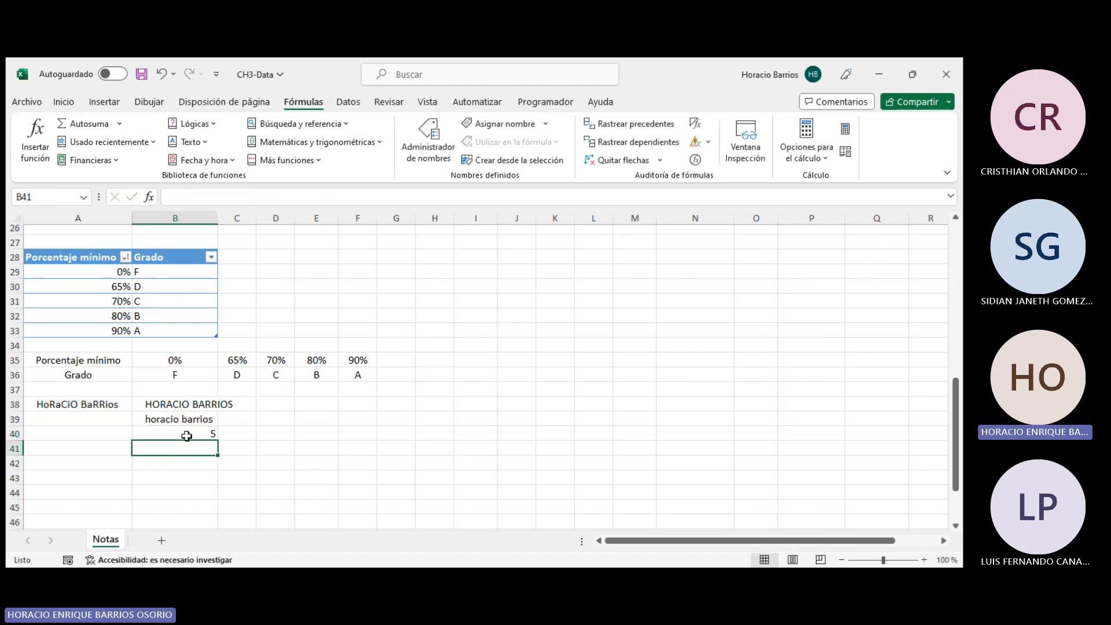
- Examine the leading spaces before the name in cell A38's content
left_click(59, 399)
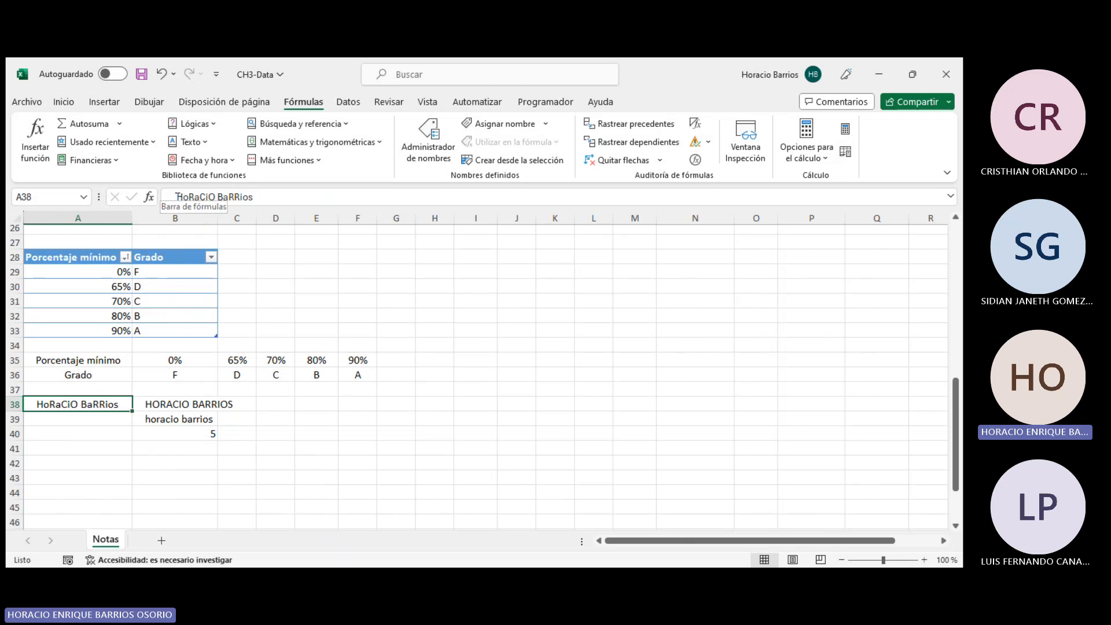
left_click_drag(173, 197, 136, 201)
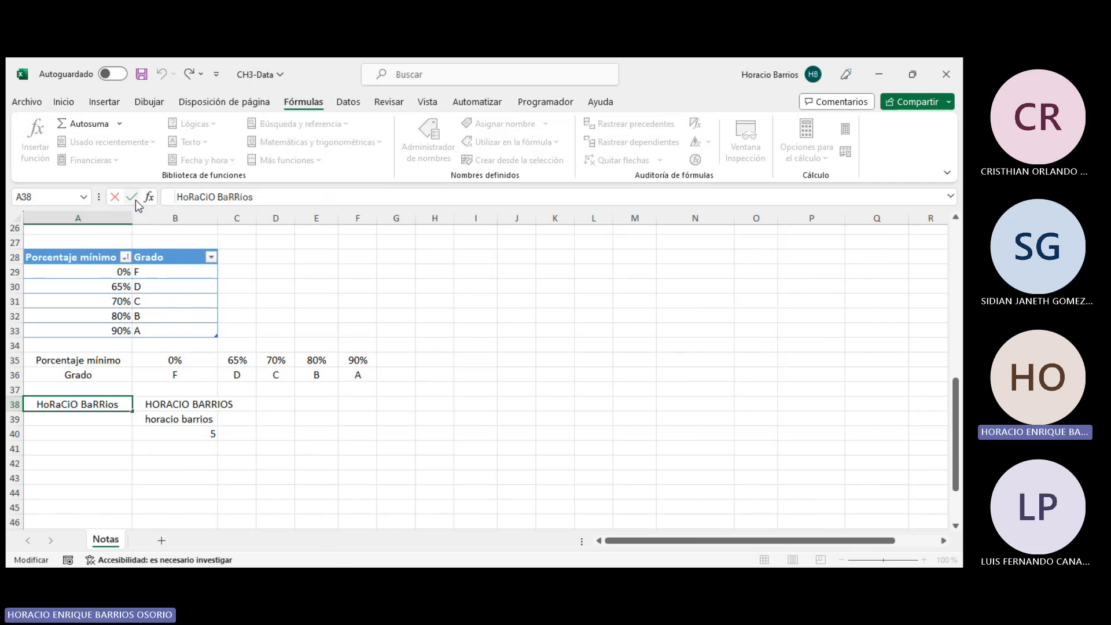
key("Right")
key("Right")
key("Right")
key("Right")
key("Right")
key("Right")
key("Return")
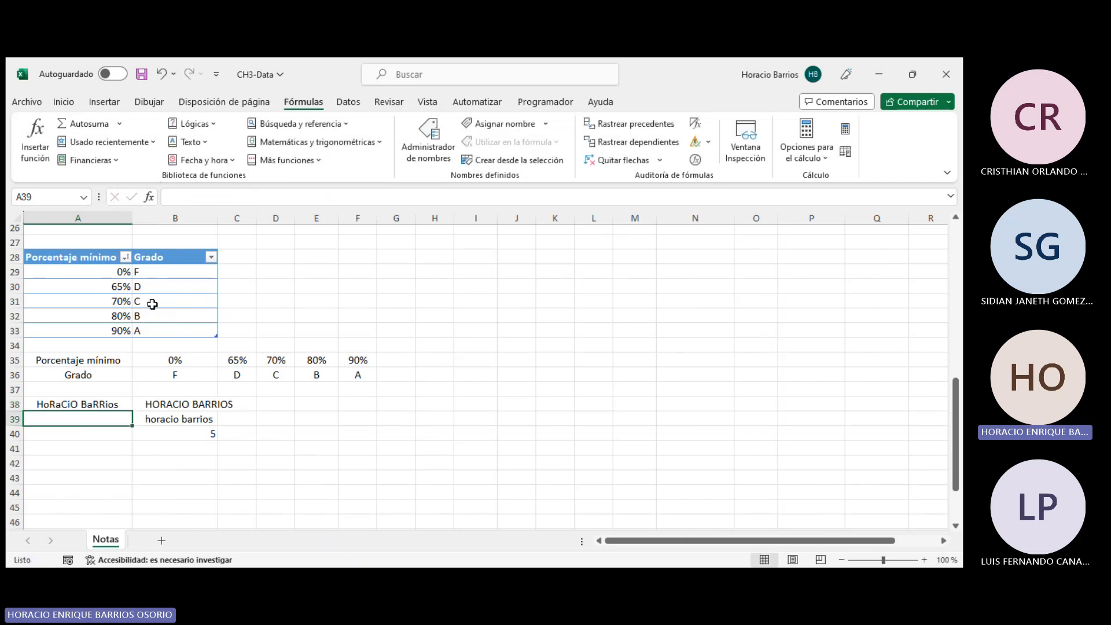
- Browse the Text and Date and time function lists
left_click(181, 433)
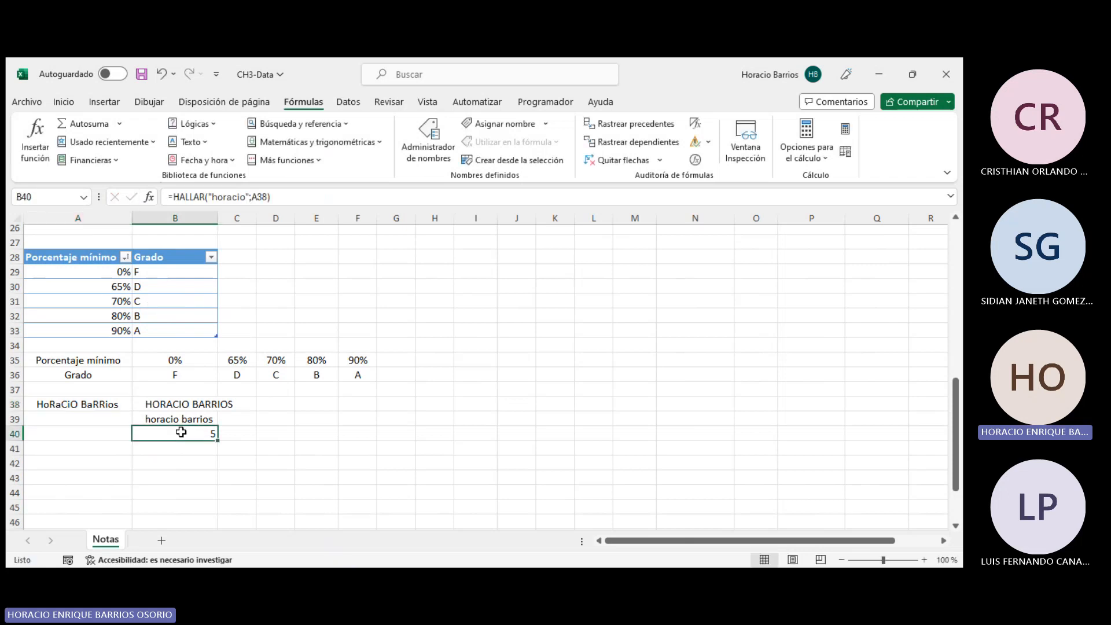
left_click(190, 142)
scroll(234, 381, "down", 2)
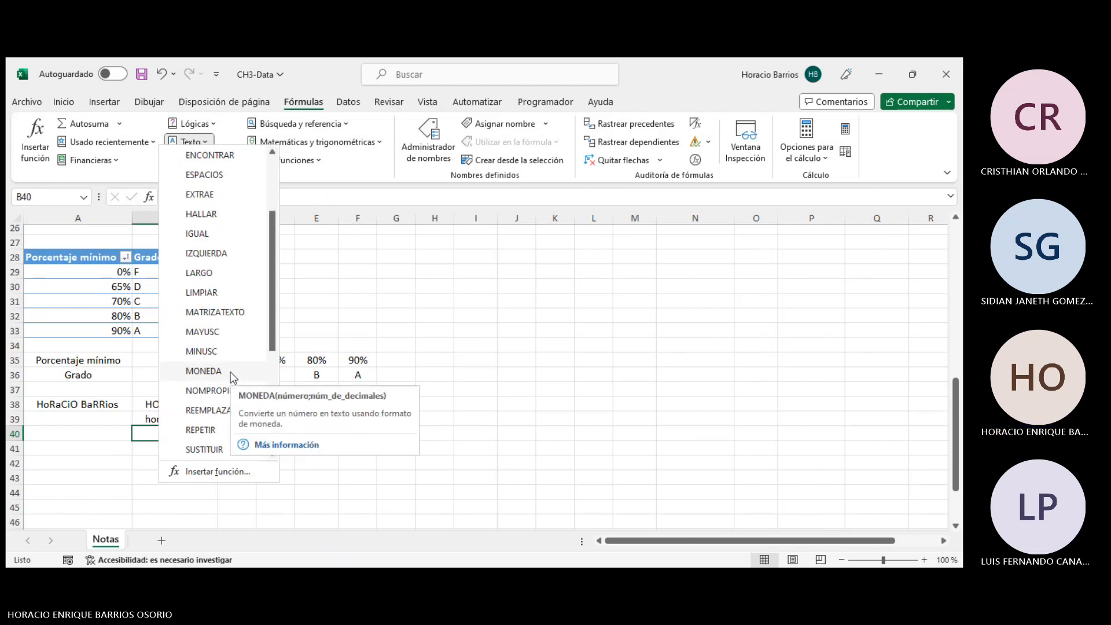
scroll(232, 374, "down", 2)
left_click(301, 357)
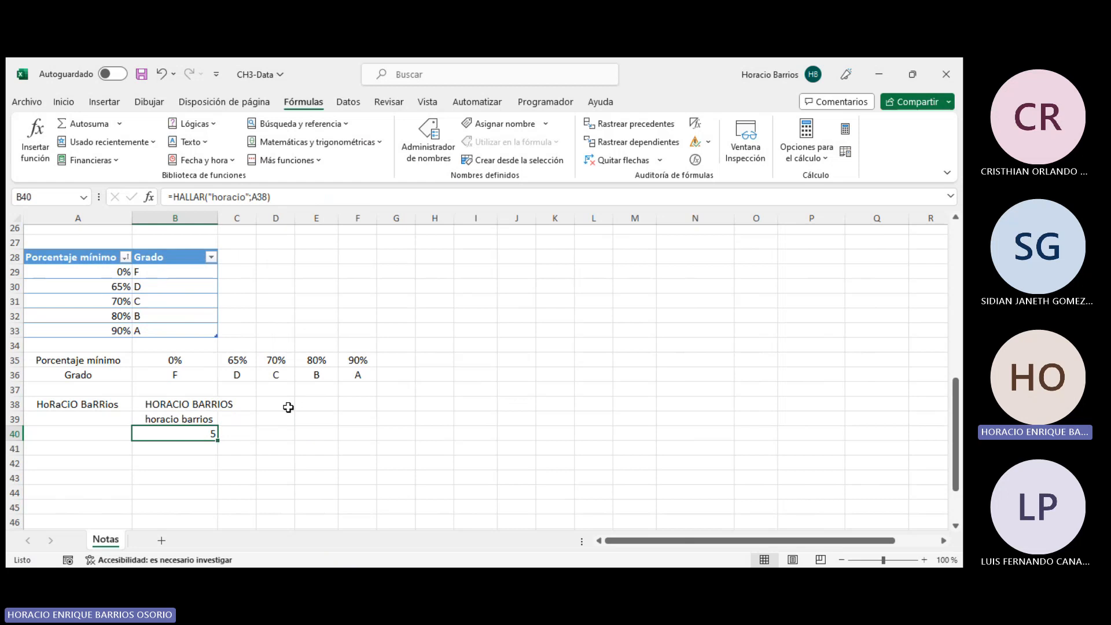
left_click(203, 160)
scroll(219, 359, "down", 2)
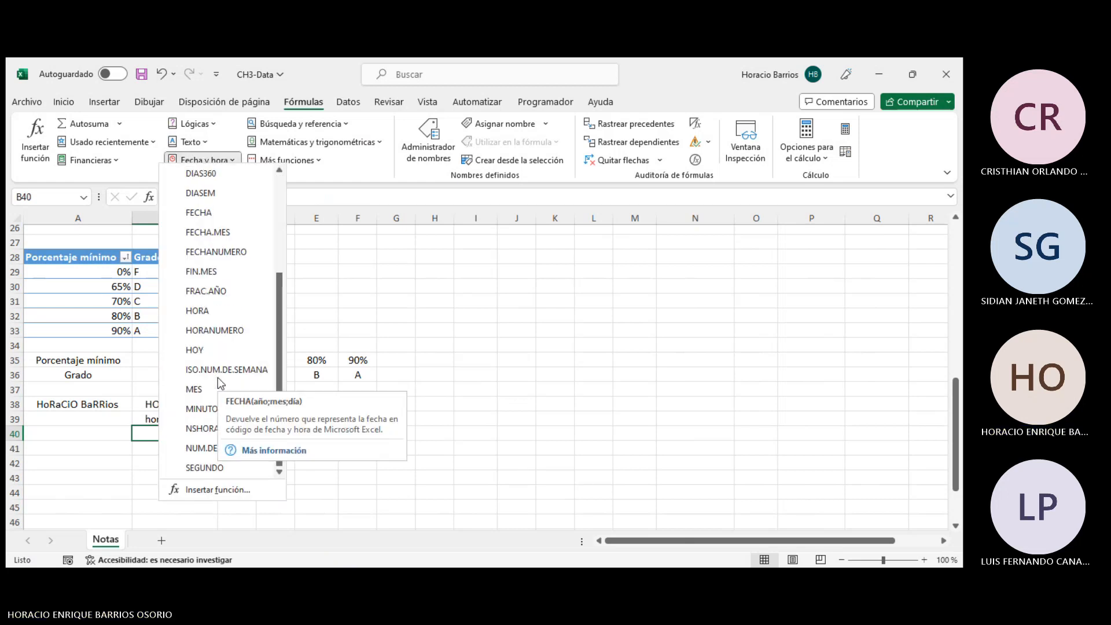
left_click(198, 144)
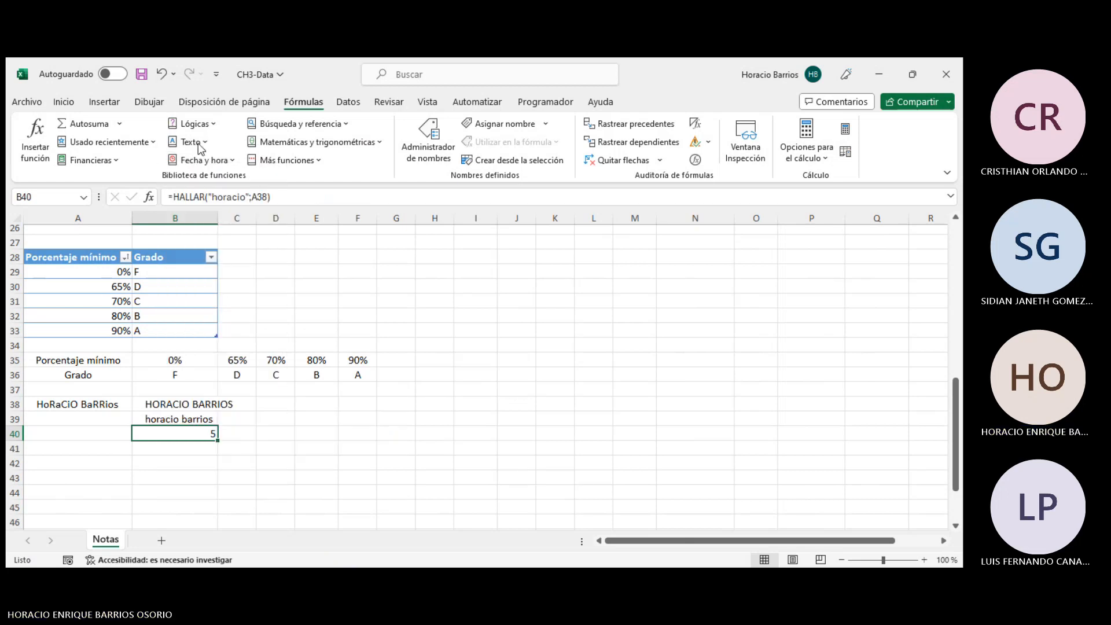
left_click(198, 146)
scroll(232, 393, "down", 4)
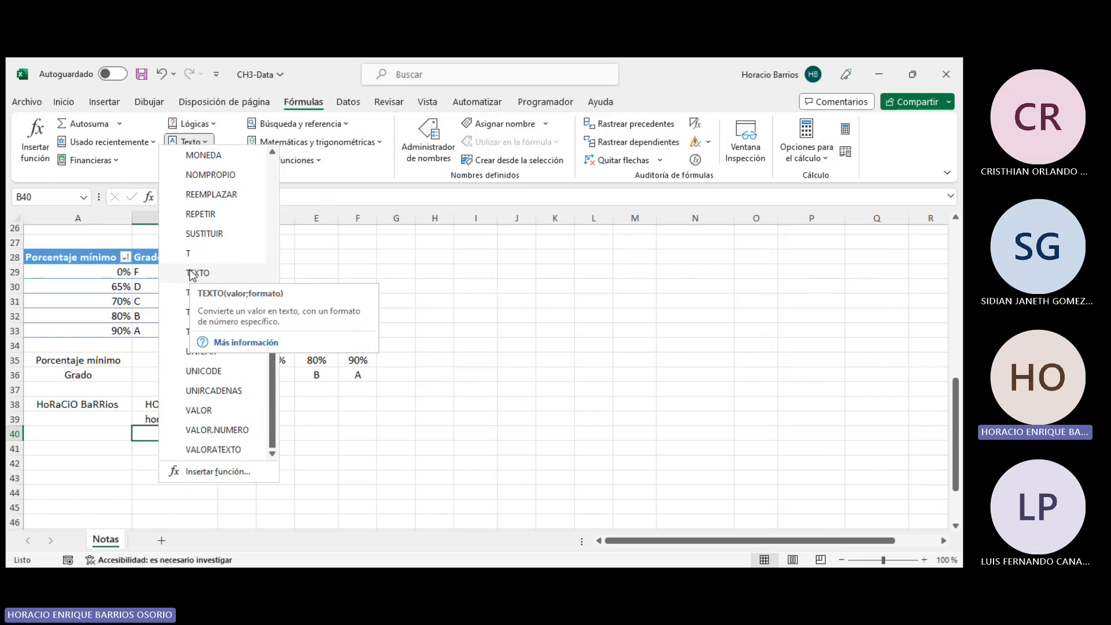
left_click(87, 459)
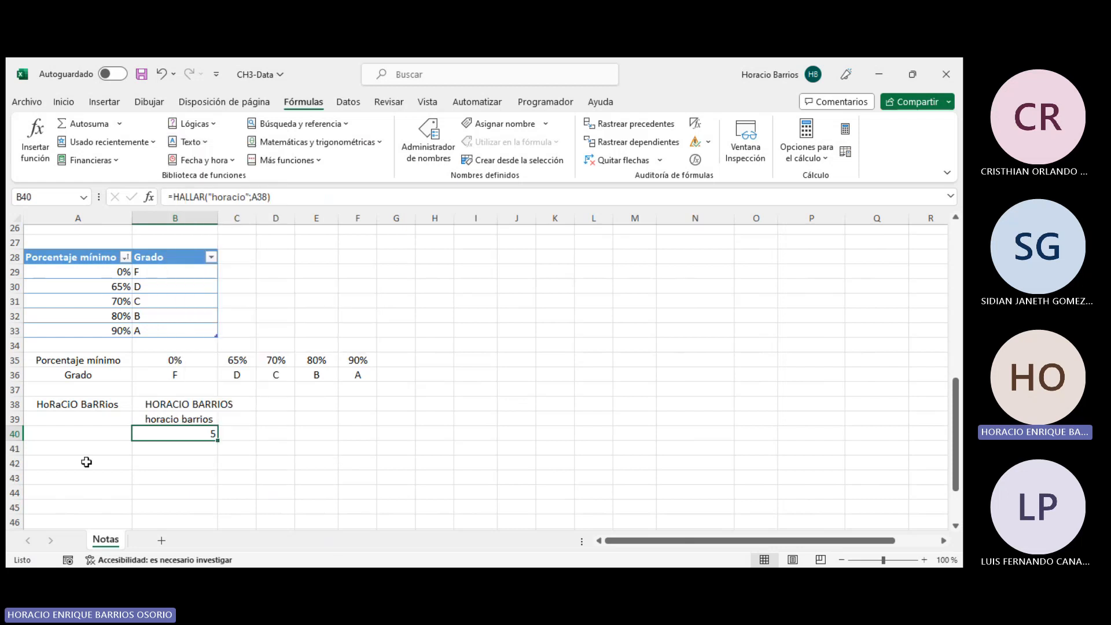
- Enter 56 in cell A42
left_click(58, 463)
type("56")
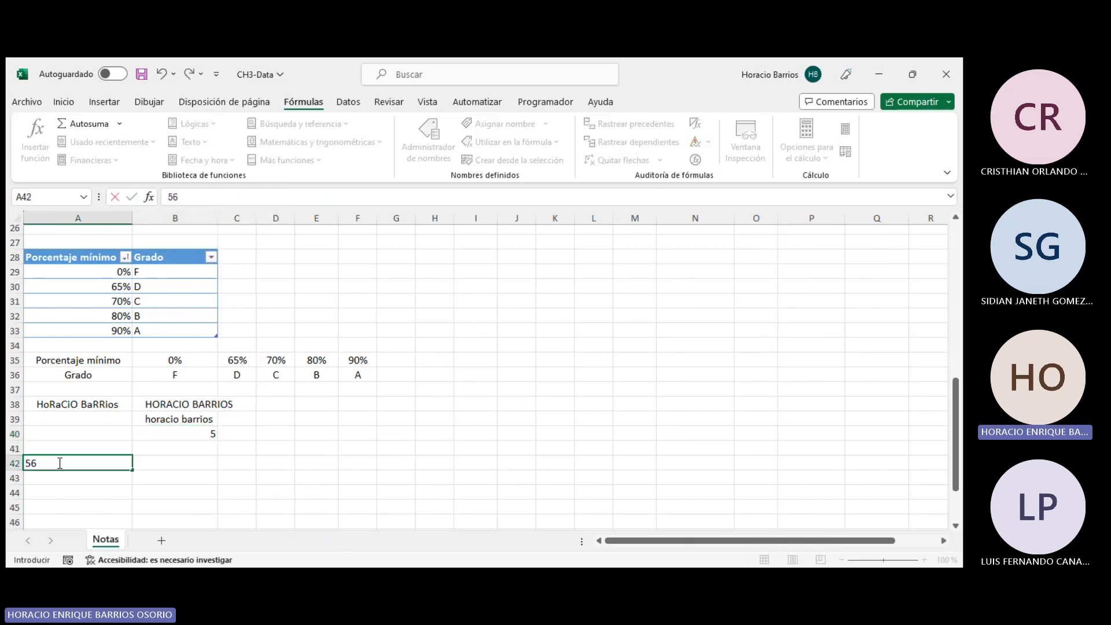
key("Return")
- Insert a TEXTO function in B42 with A42 as its value argument
left_click(161, 467)
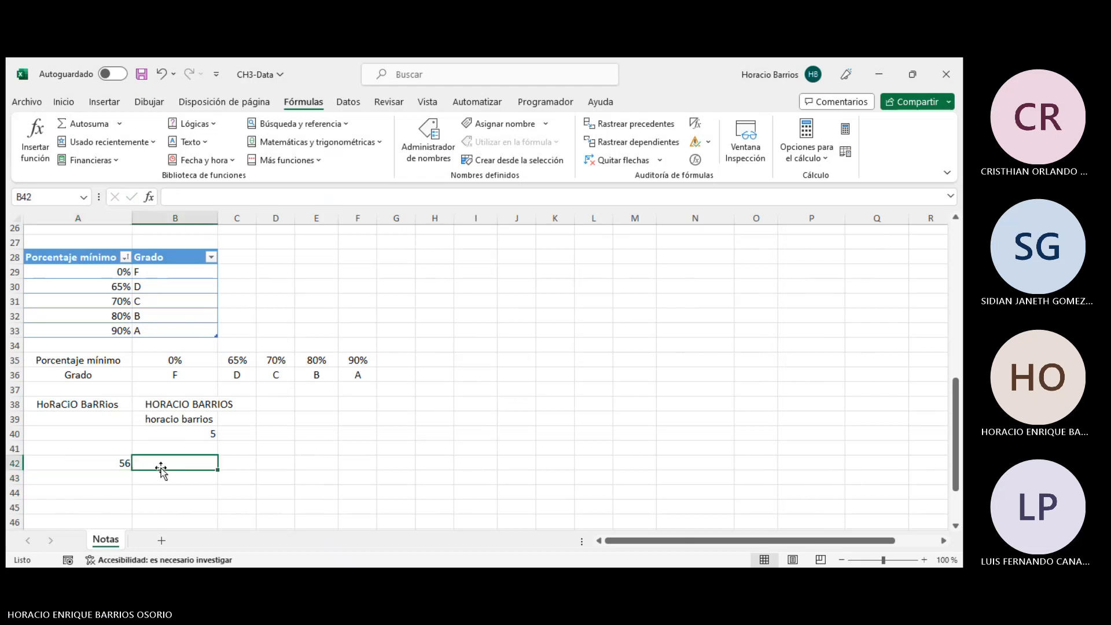
left_click(200, 144)
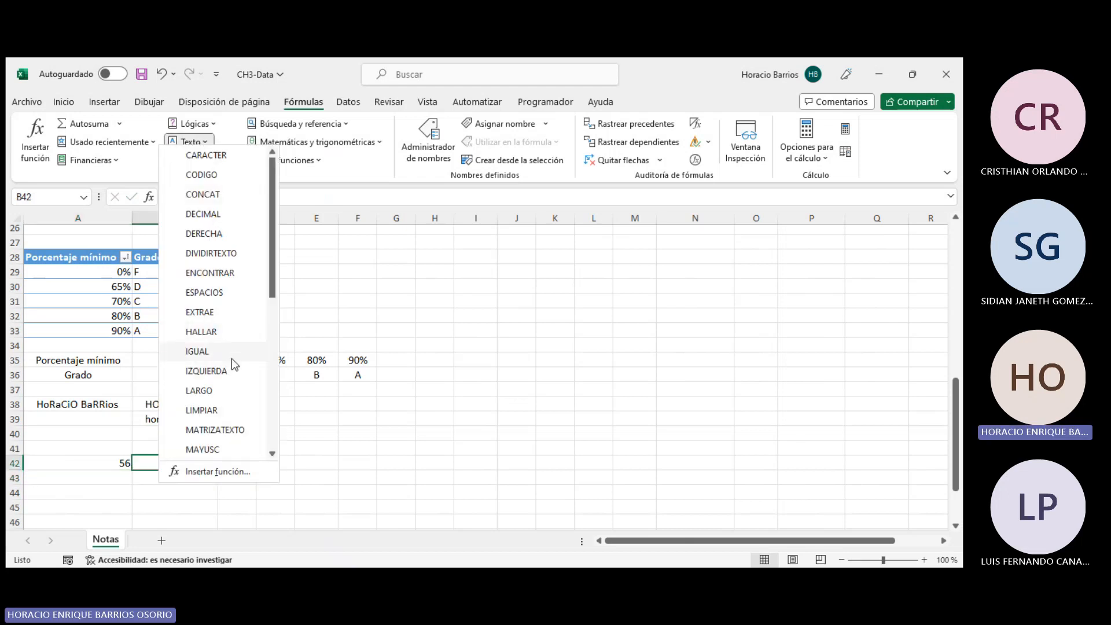
scroll(232, 359, "down", 3)
scroll(215, 298, "down", 3)
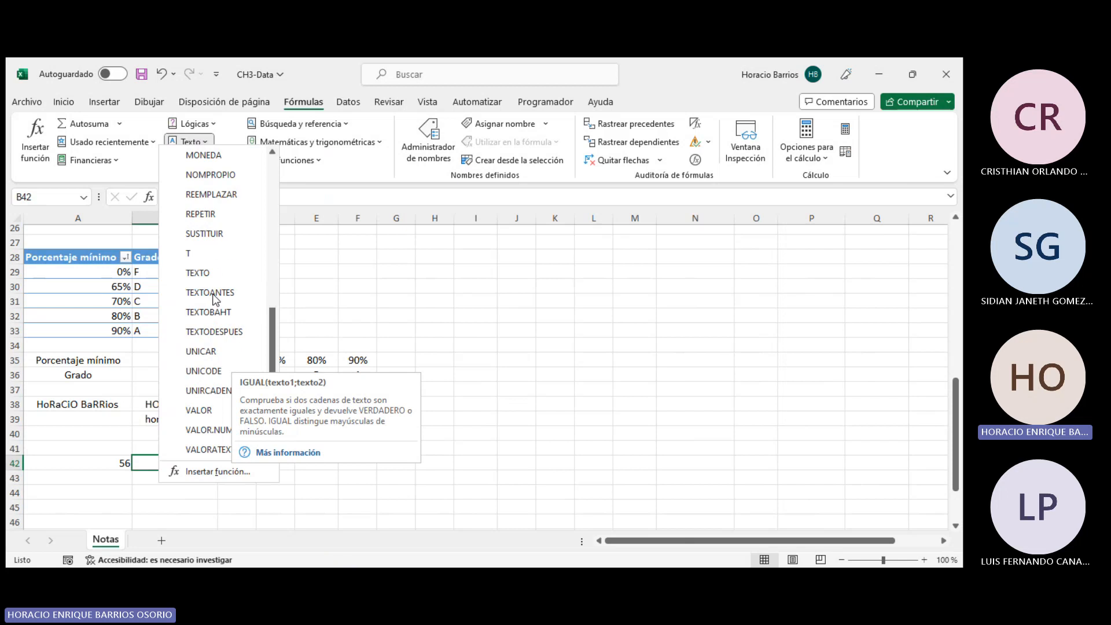
left_click(209, 274)
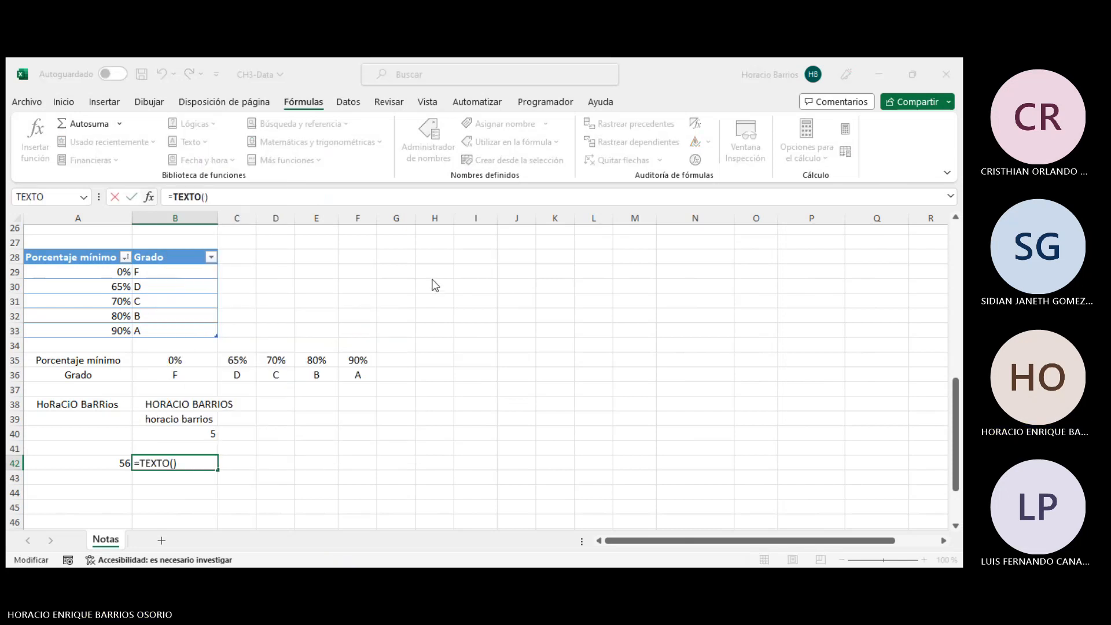
left_click(116, 463)
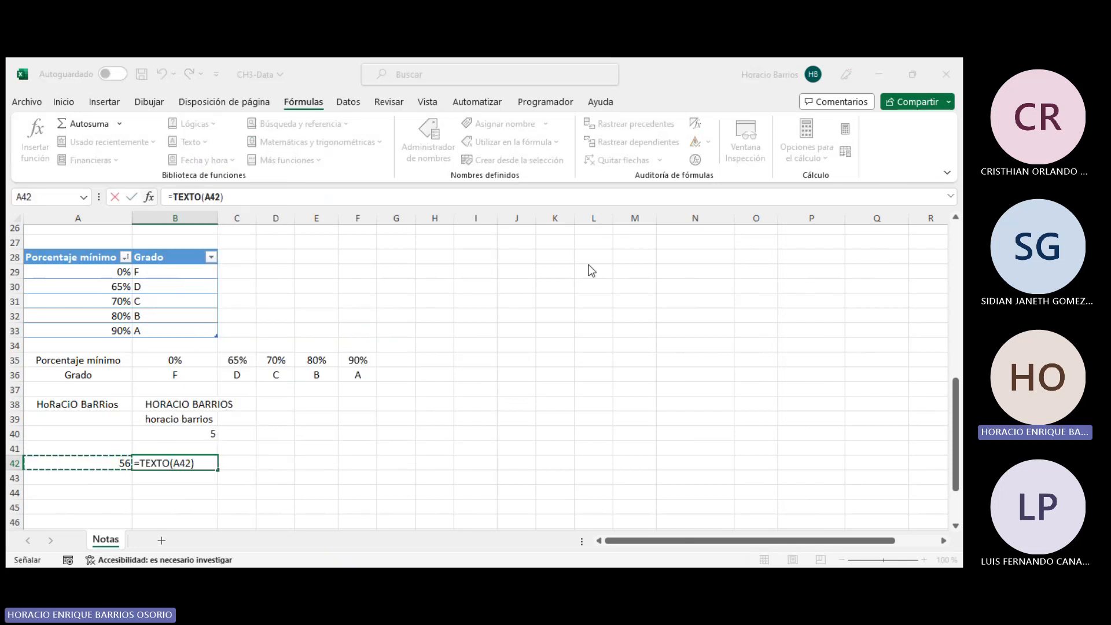
- Try to confirm the TEXTO formula with only one argument
key("F2")
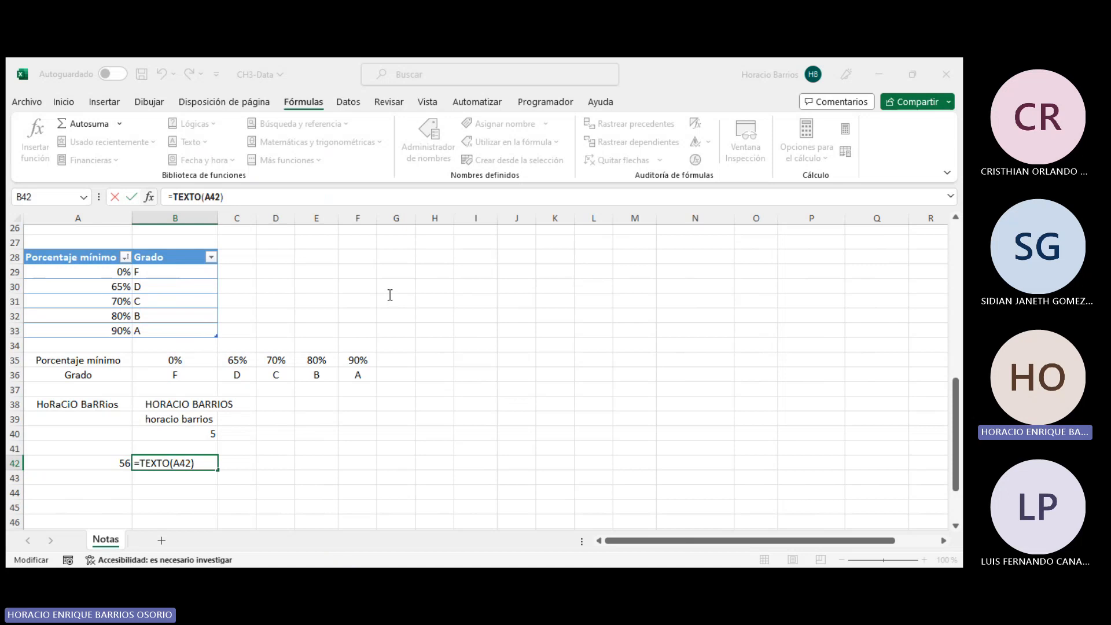
key("Return")
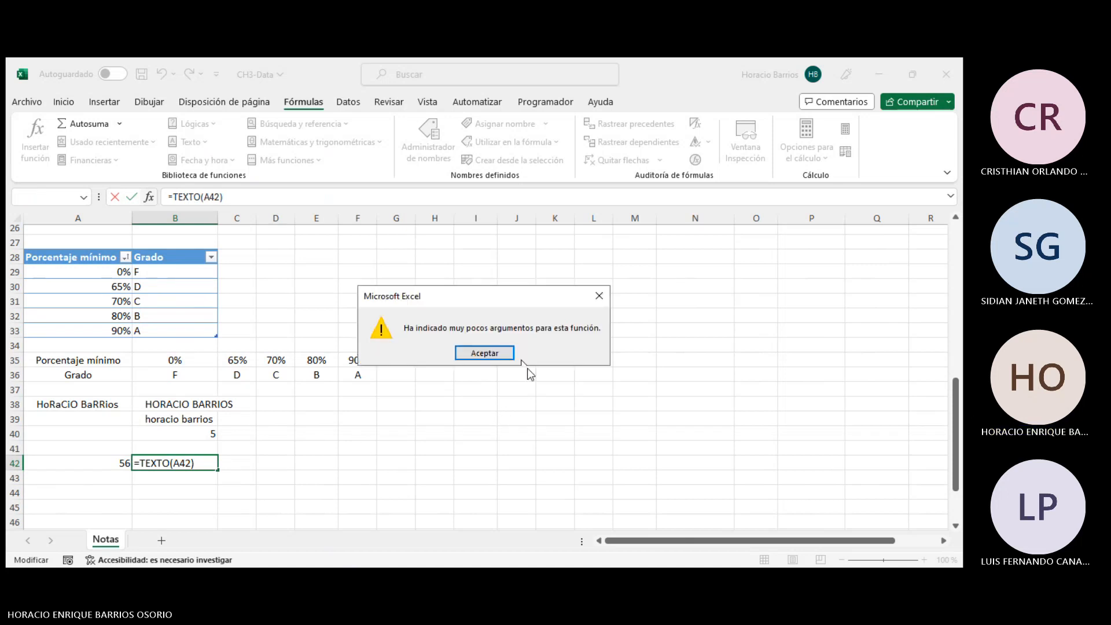
left_click(492, 354)
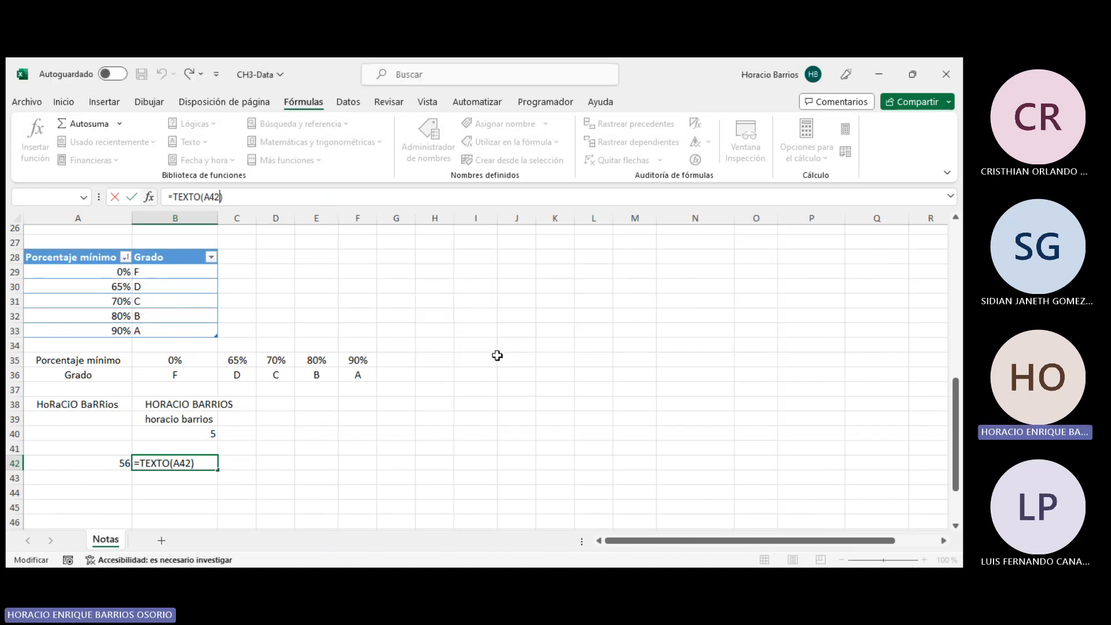
- Add H25 as the format argument of the TEXTO formula in B42
left_click(224, 195)
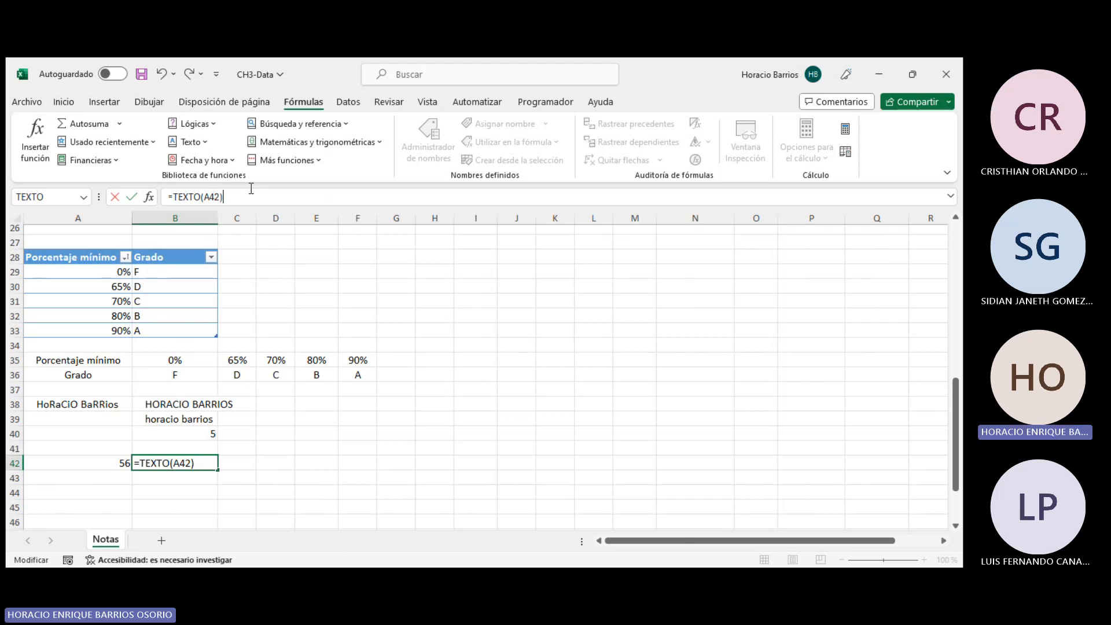
key("Left")
type(";")
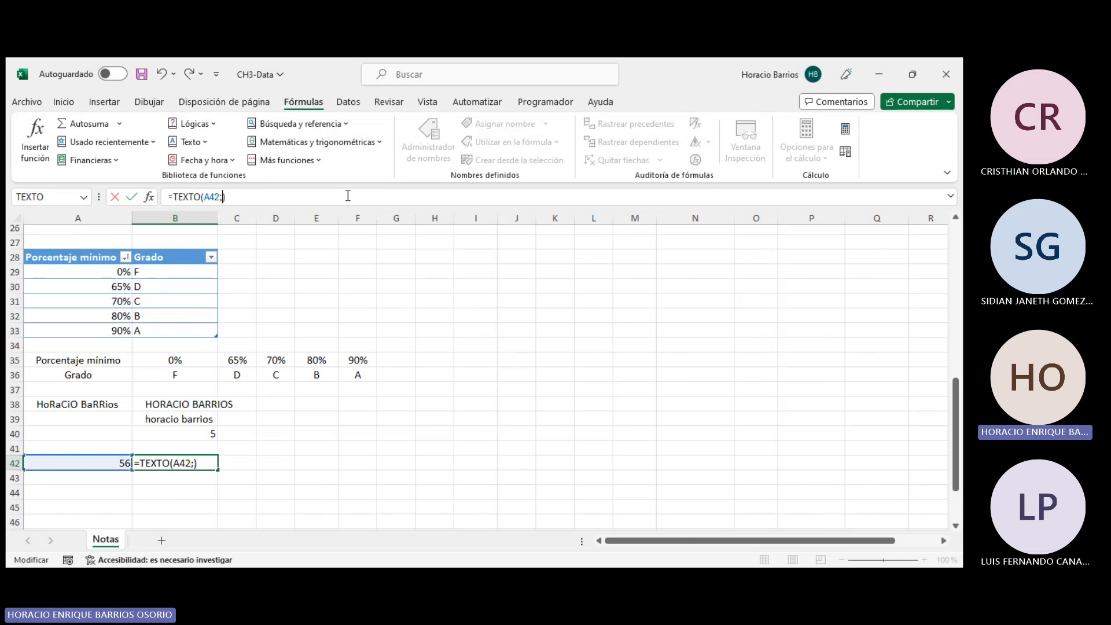
scroll(440, 363, "up", 4)
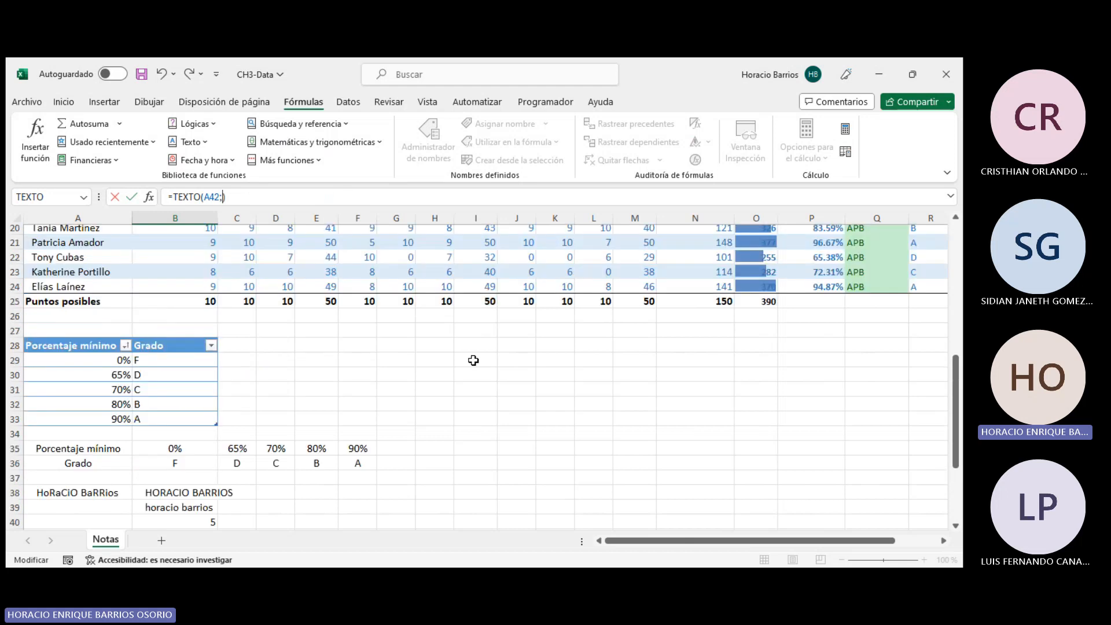
left_click(446, 389)
key("Return")
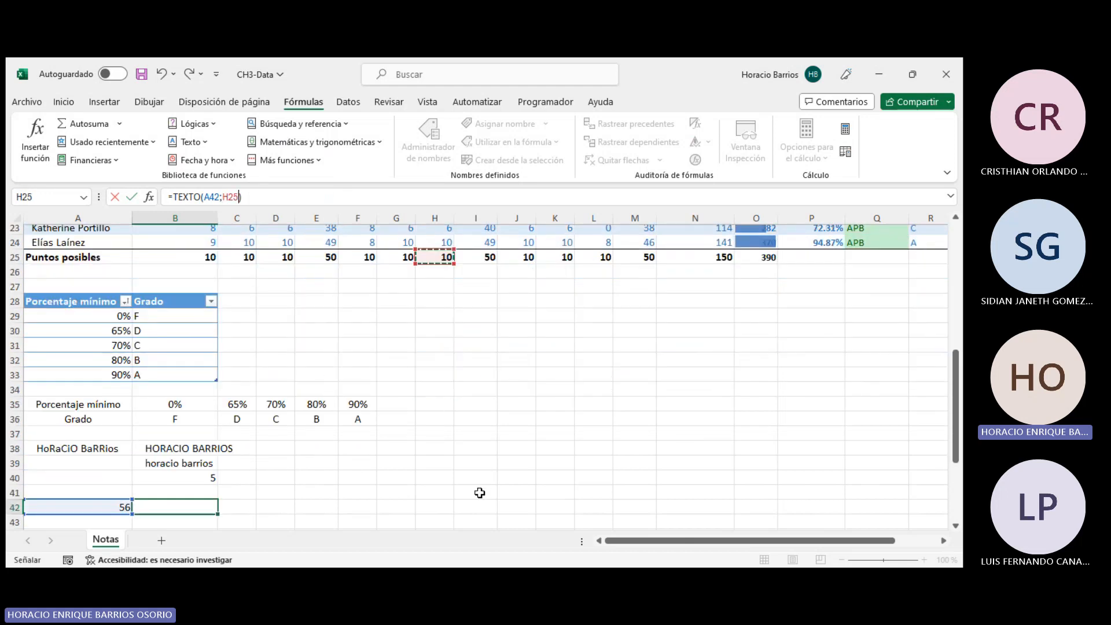
- Clear the TEXTO formula from cell B42
double_click(191, 371)
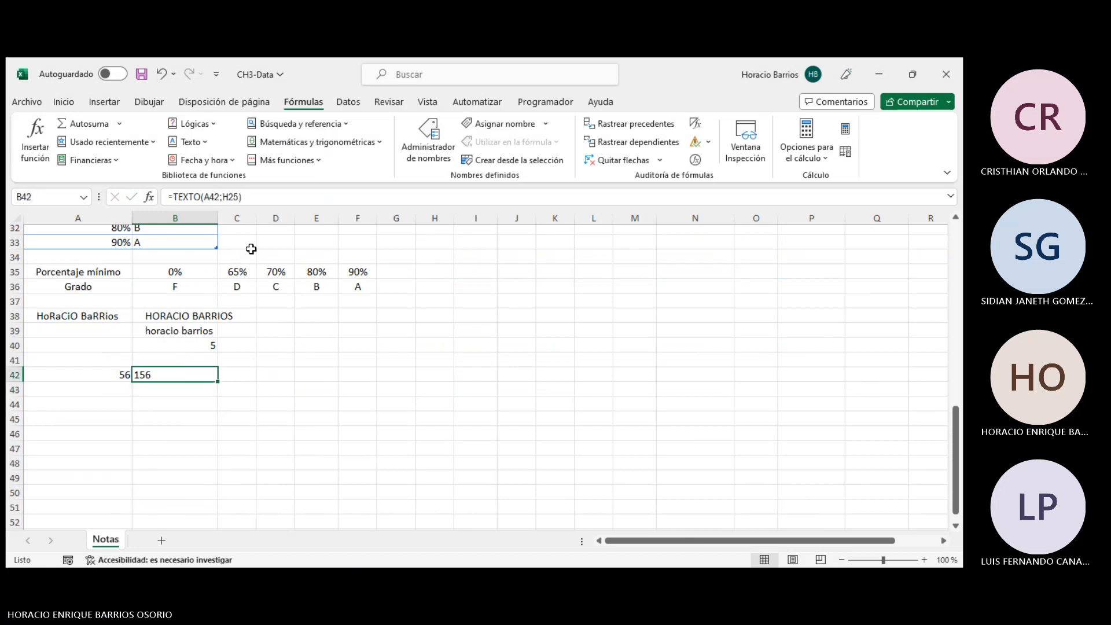
left_click(239, 197)
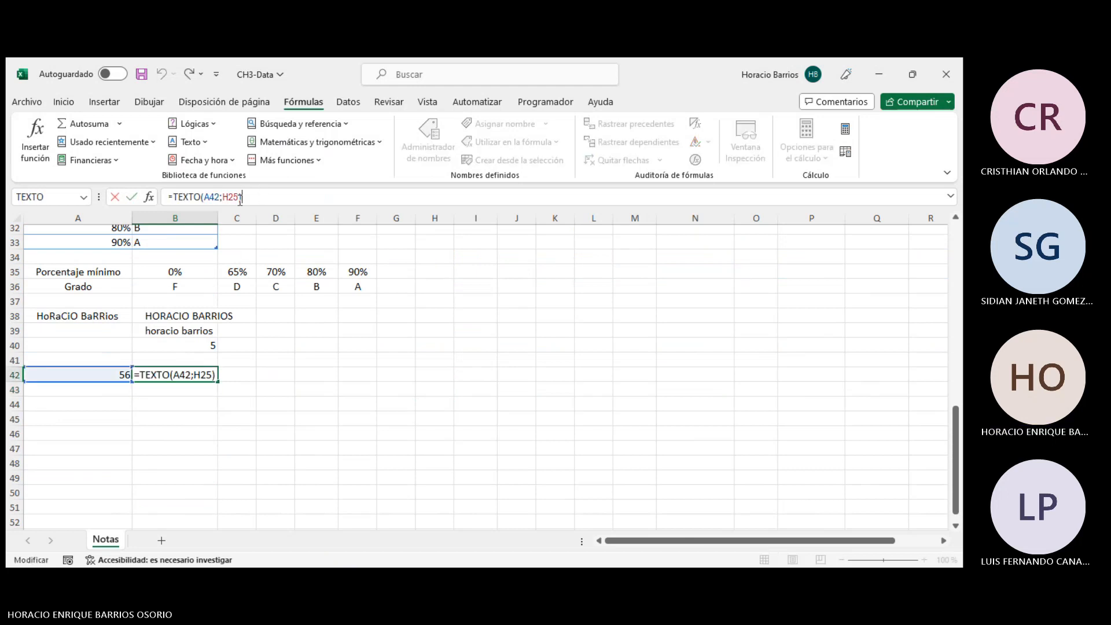
key("BackSpace")
key("BackSpace")
key("BackSpace")
key("BackSpace")
key("BackSpace")
key("BackSpace")
key("BackSpace")
key("BackSpace")
key("BackSpace")
key("BackSpace")
key("BackSpace")
key("BackSpace")
key("BackSpace")
key("BackSpace")
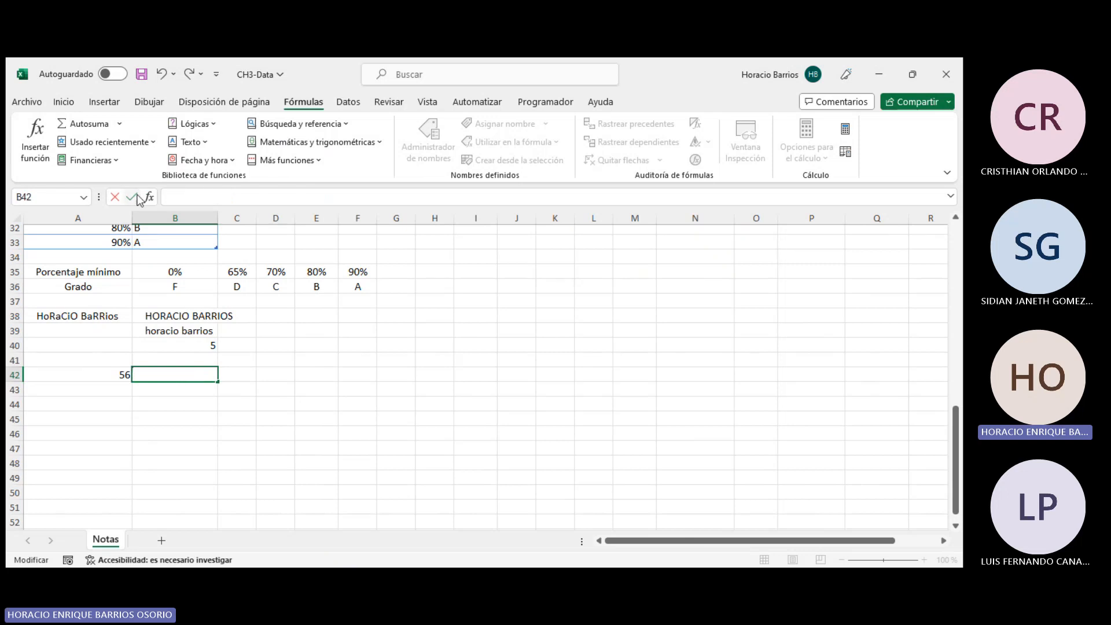
key("Delete")
key("Return")
left_click(212, 372)
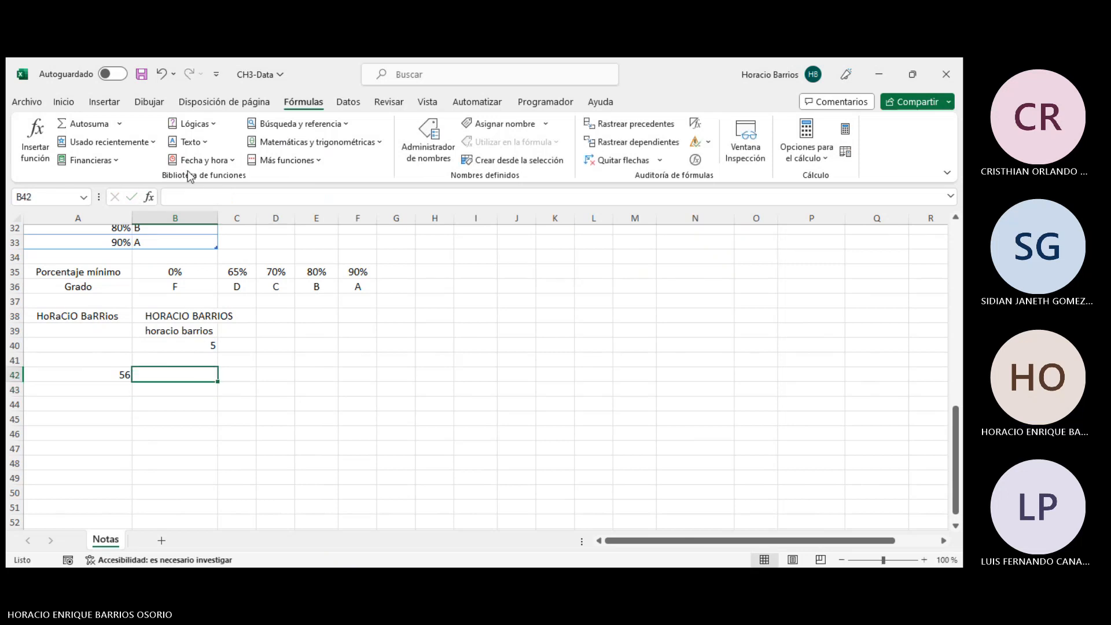
- Insert a TEXTO formula in B42 referencing A42, then cancel the entry
left_click(188, 142)
scroll(238, 319, "down", 5)
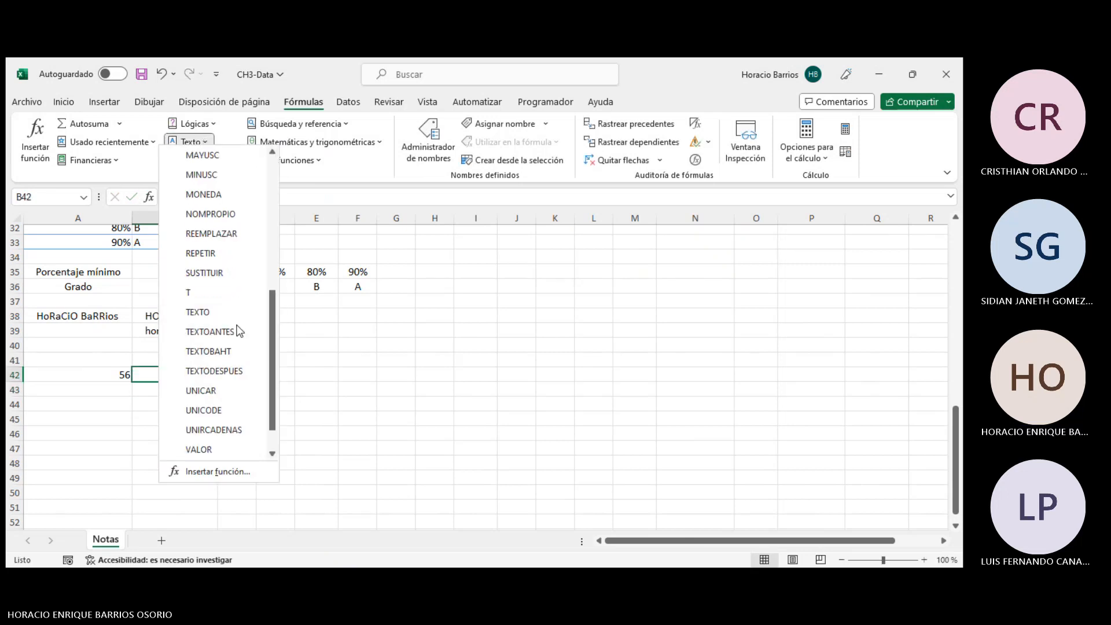
left_click(207, 273)
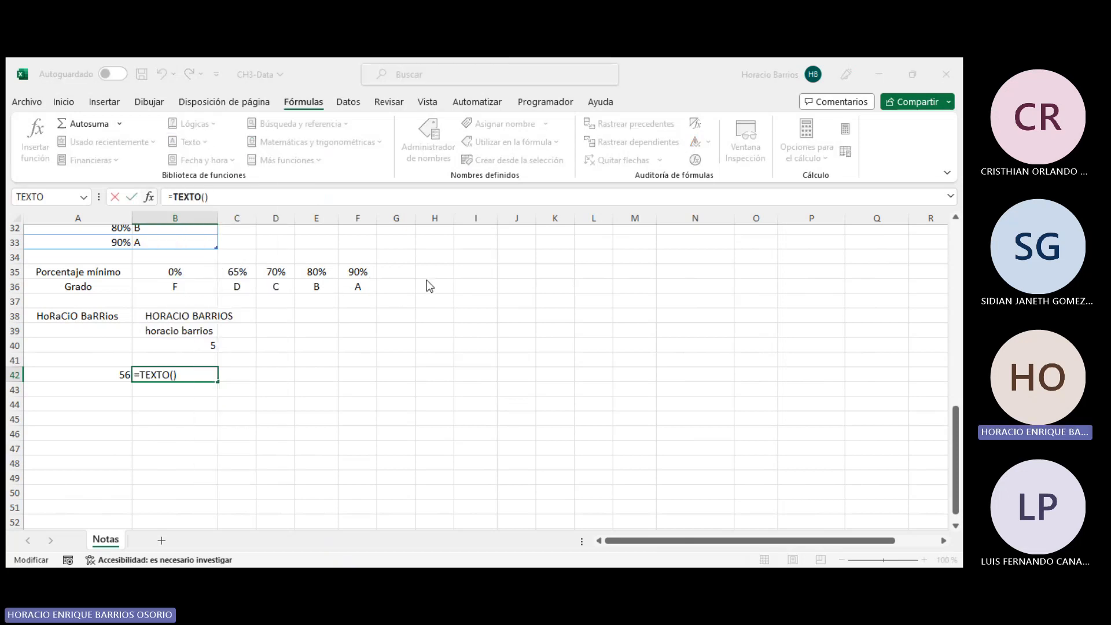
left_click(89, 374)
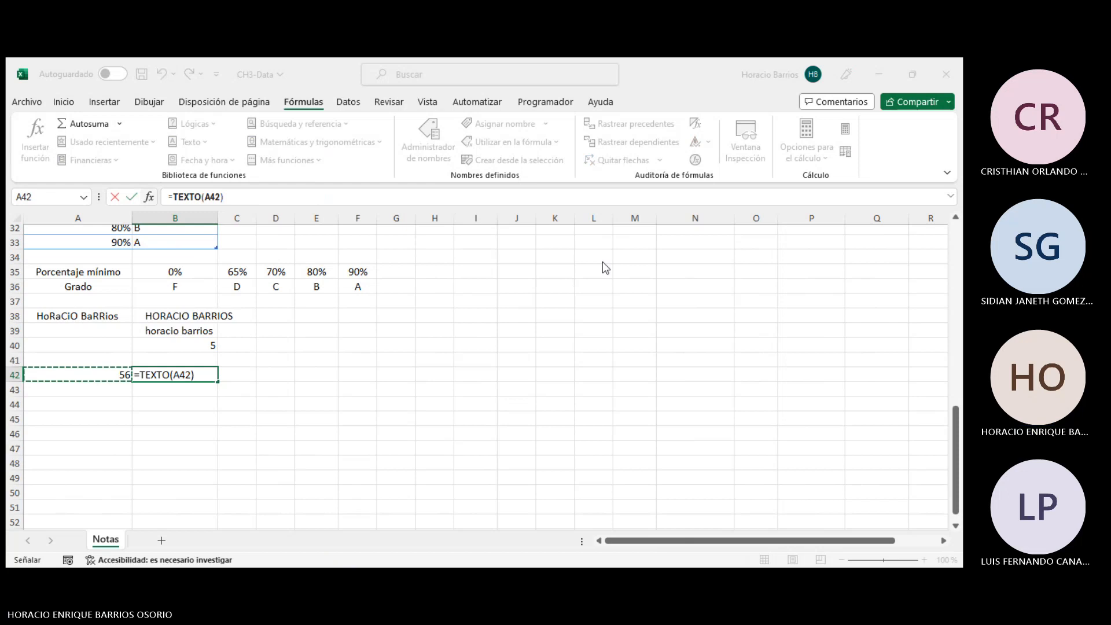
key("F2")
key("Escape")
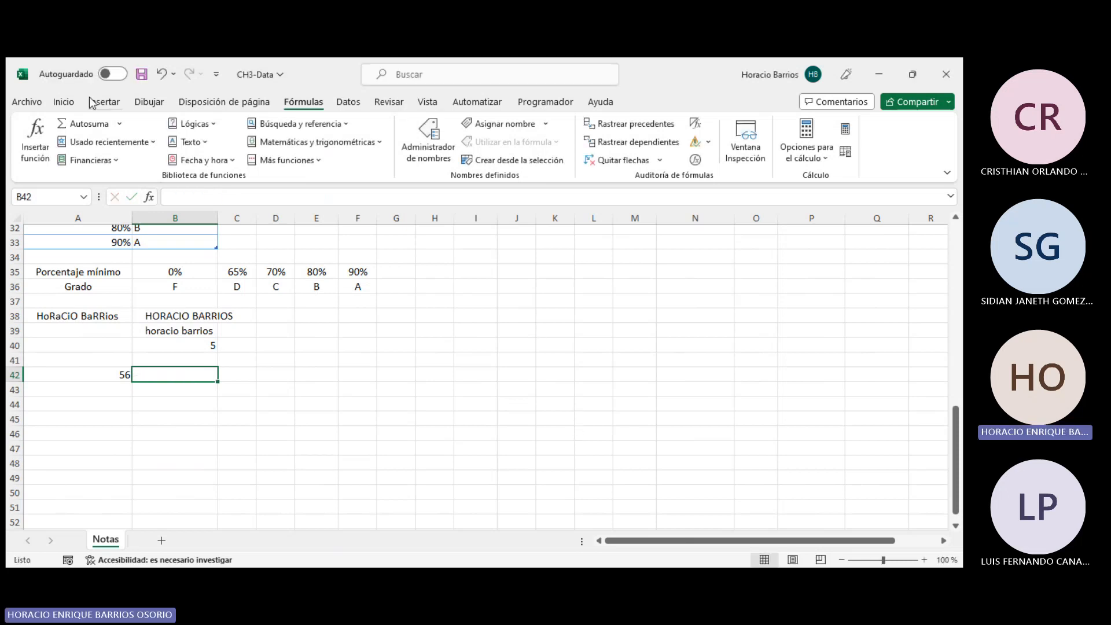
left_click(64, 102)
left_click(452, 124)
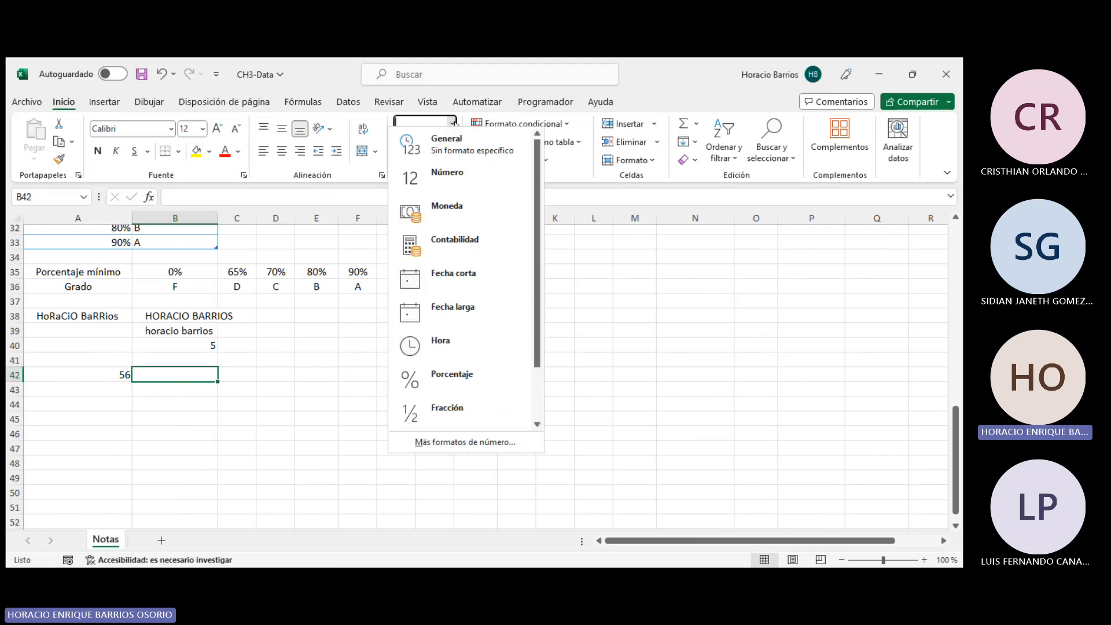
left_click(646, 330)
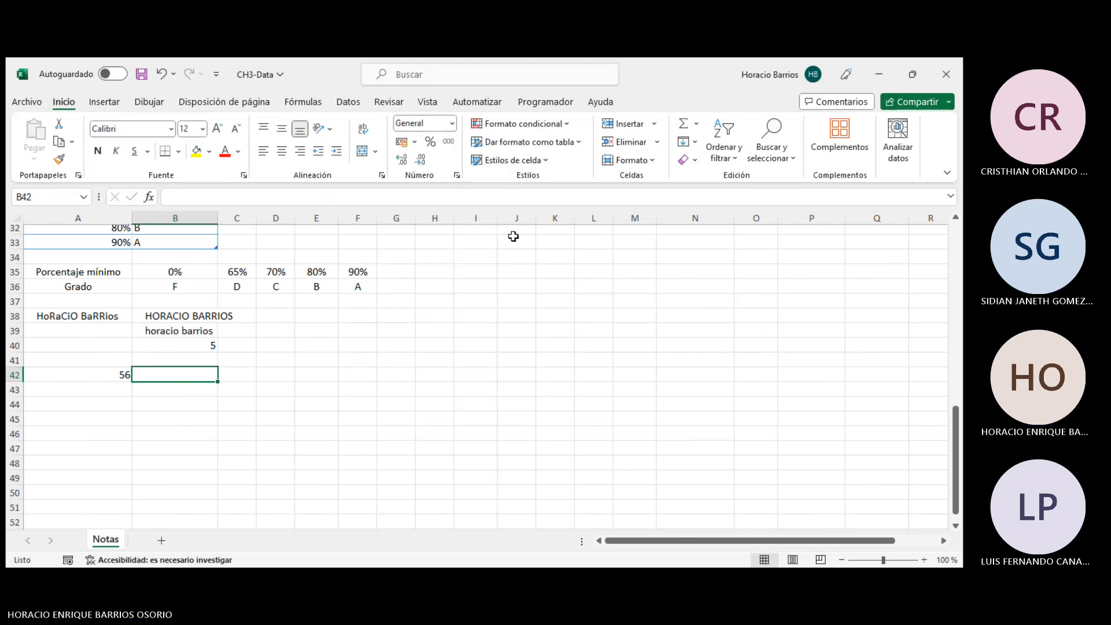
left_click(104, 102)
left_click(306, 102)
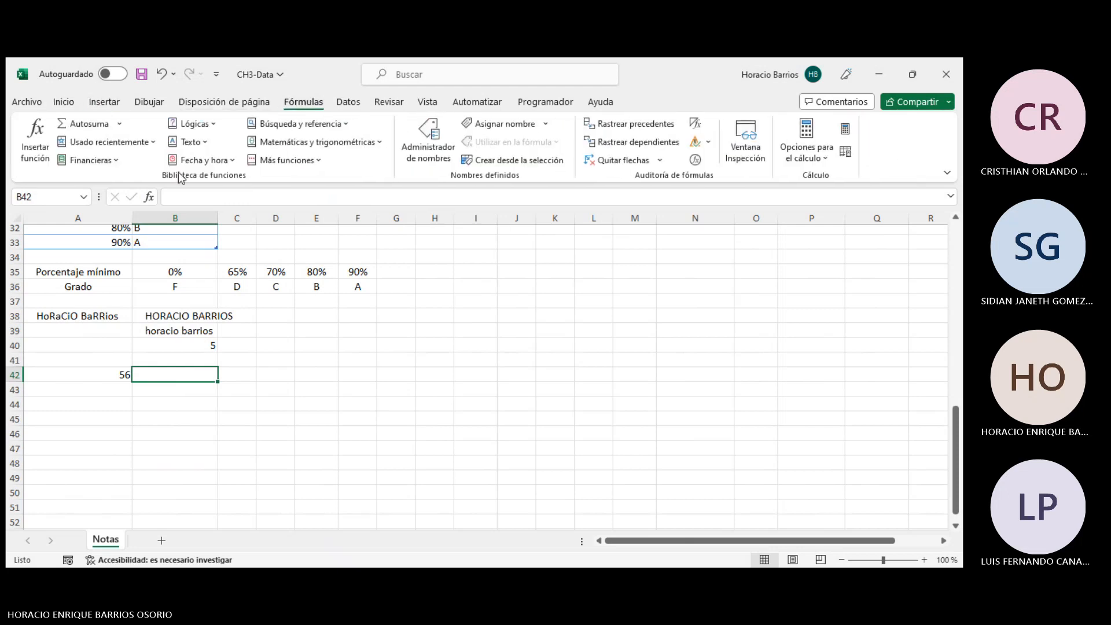
- Try a TEXTO formula in B42 with A42 as value and 1 as format, then cancel it
left_click(215, 160)
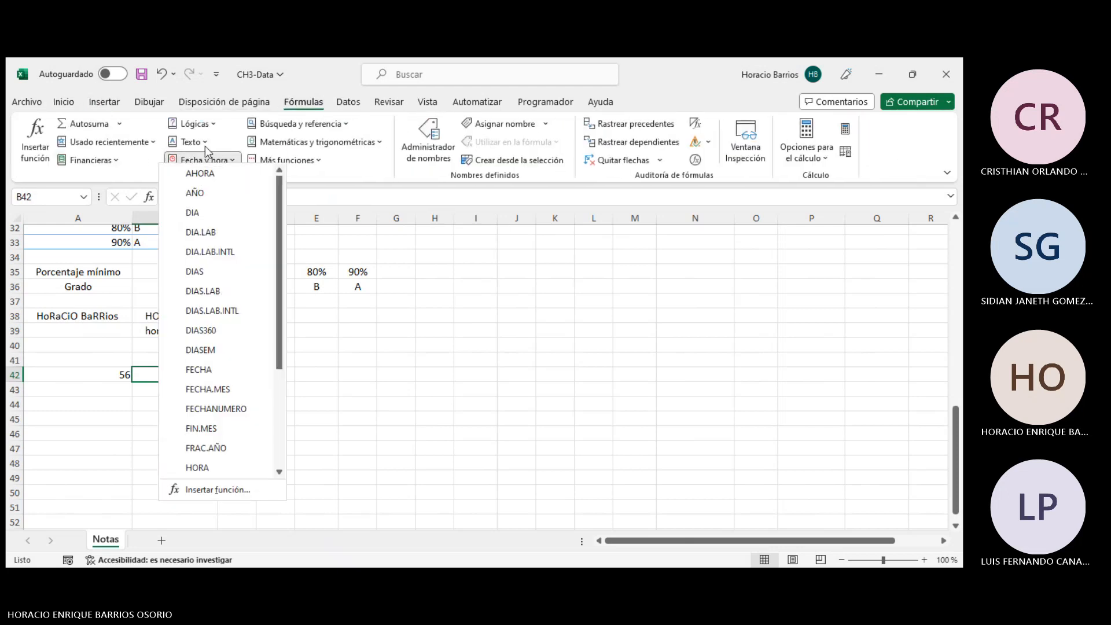
left_click(208, 141)
left_click(208, 141)
scroll(234, 359, "down", 6)
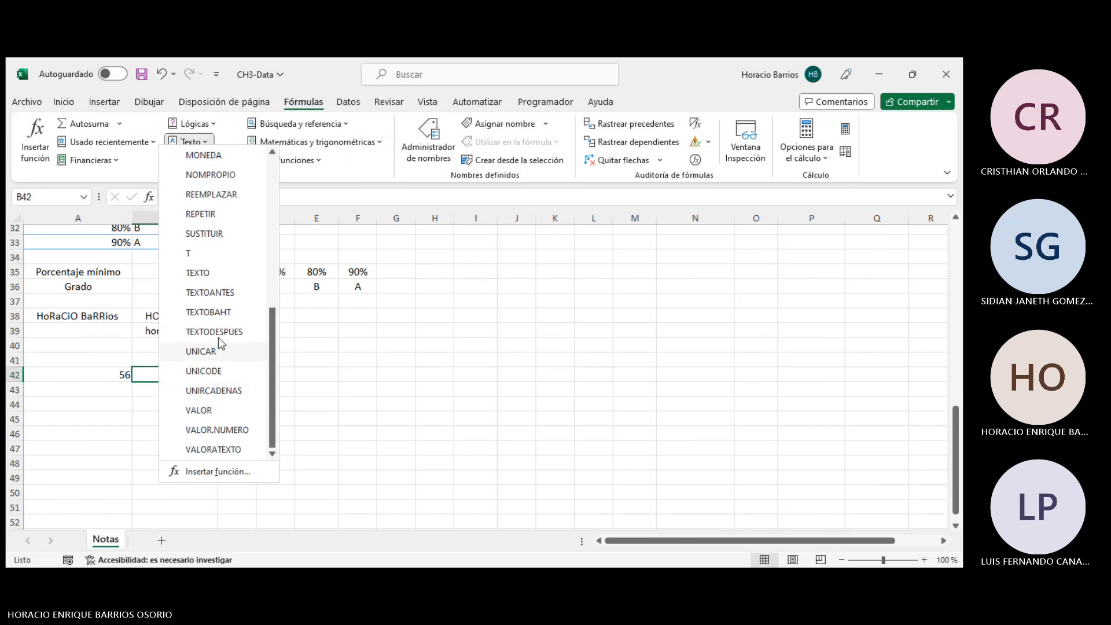
left_click(199, 273)
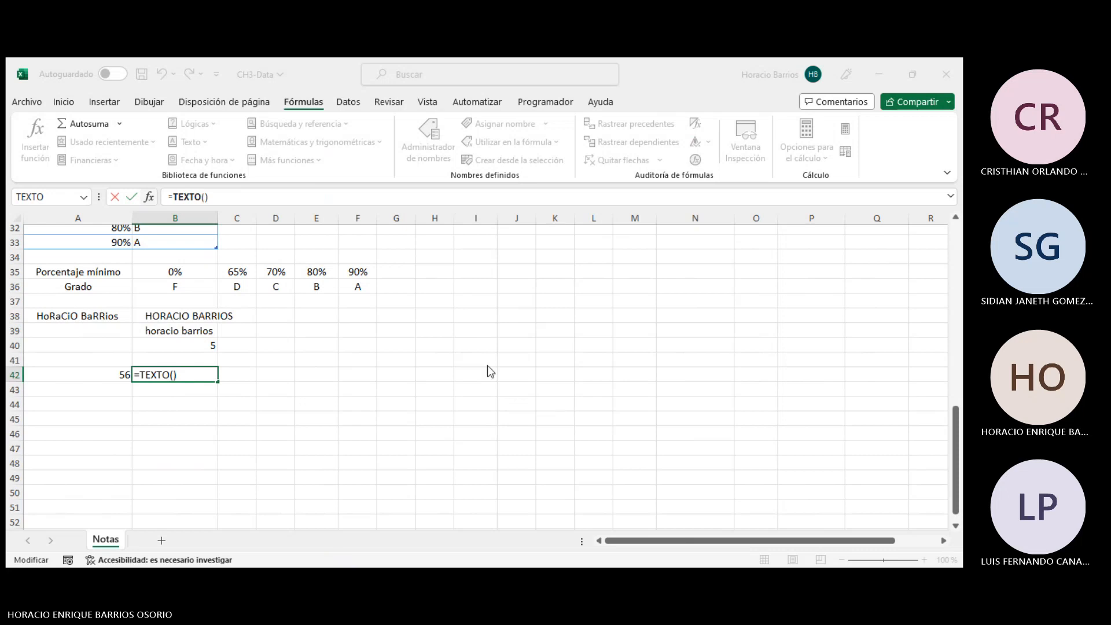
type(";1")
left_click(95, 375)
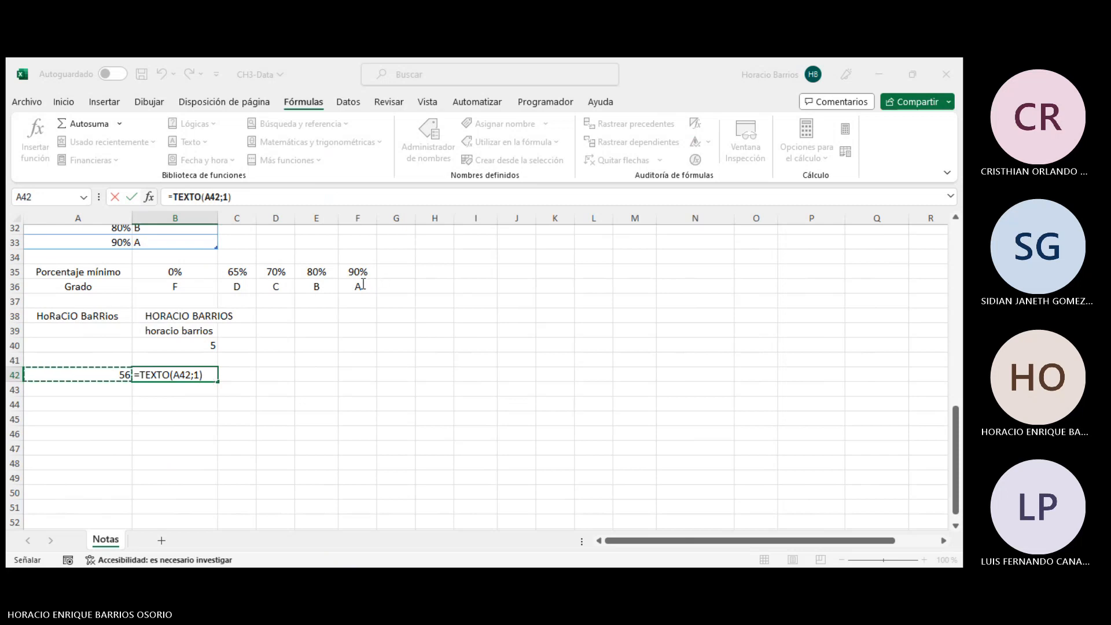
key("Escape")
- Delete the test entries in column A from row 38 to row 42
left_click_drag(319, 390, 284, 390)
left_click_drag(124, 373, 70, 317)
key("Delete")
key("Delete")
scroll(376, 366, "up", 1)
scroll(424, 367, "up", 10)
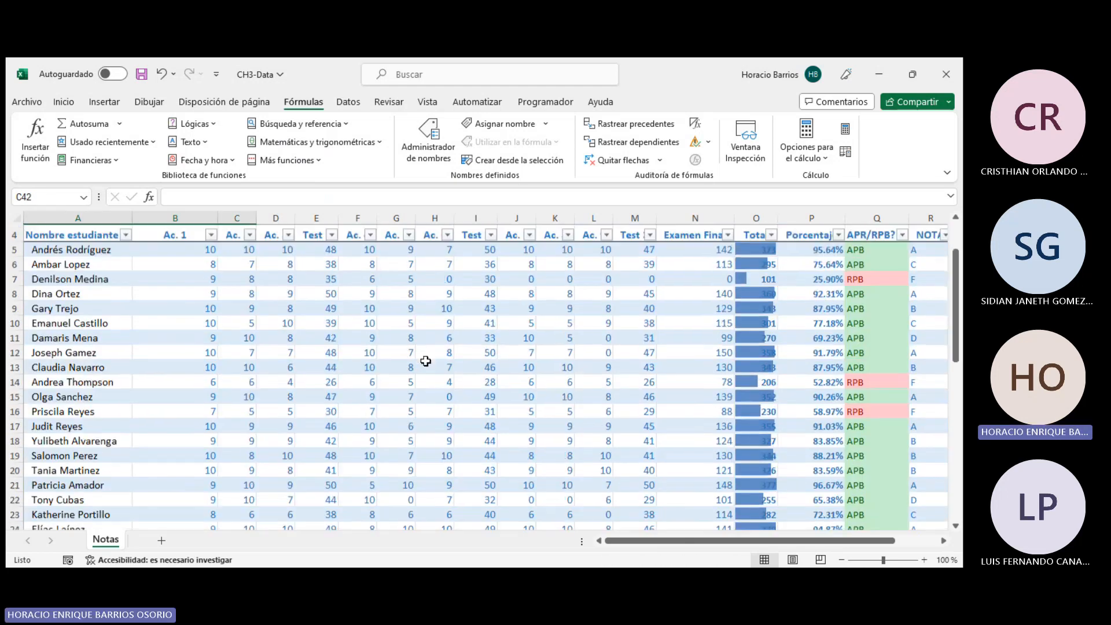
scroll(426, 361, "down", 5)
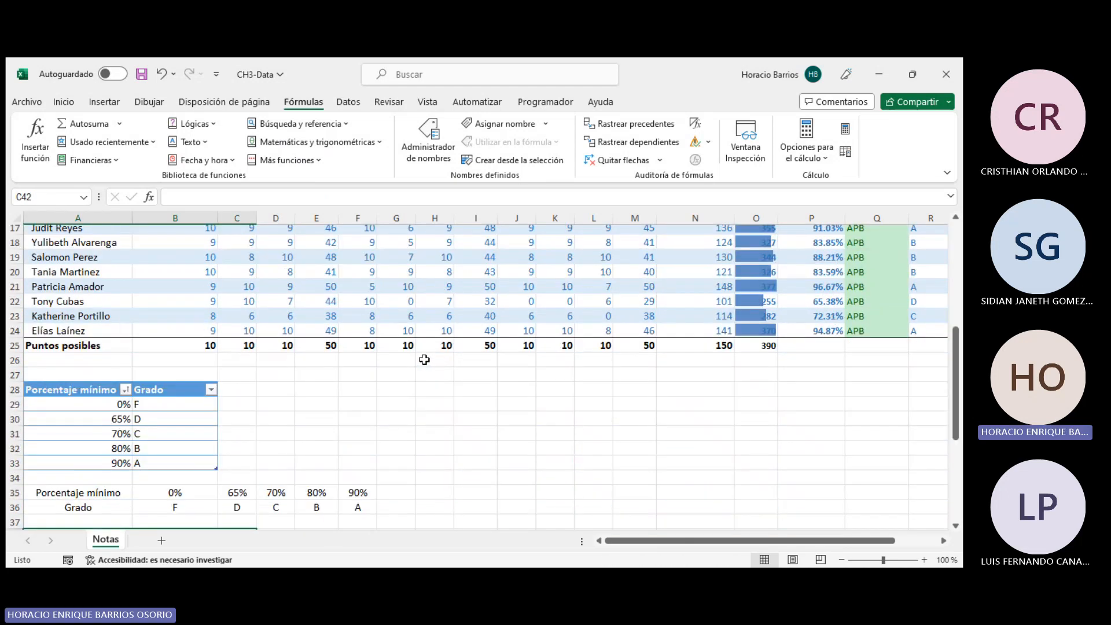
left_click(550, 60)
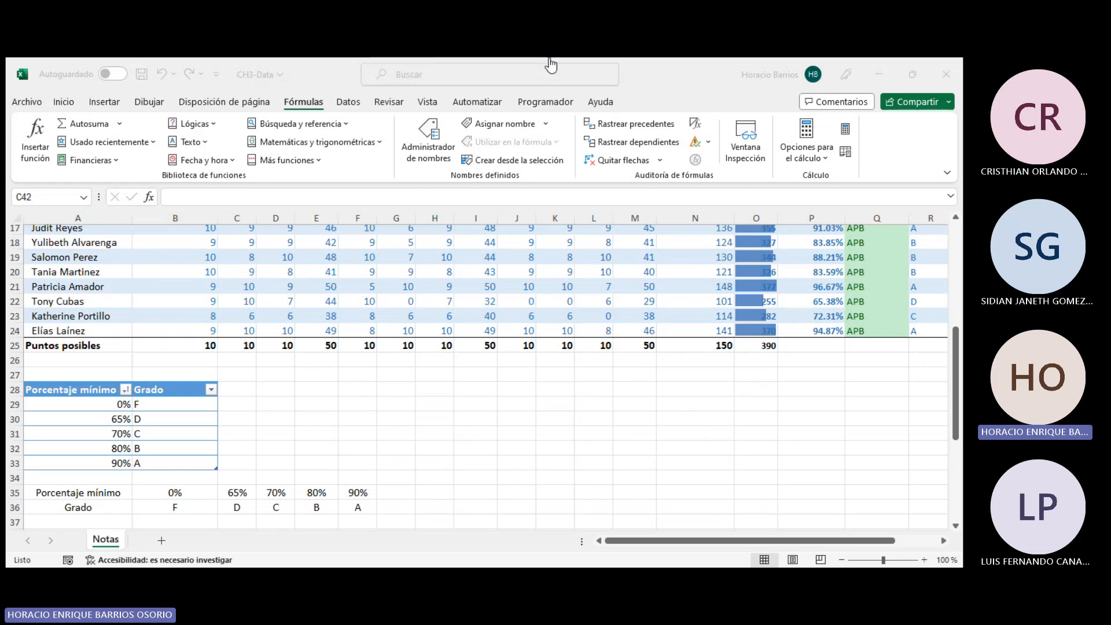